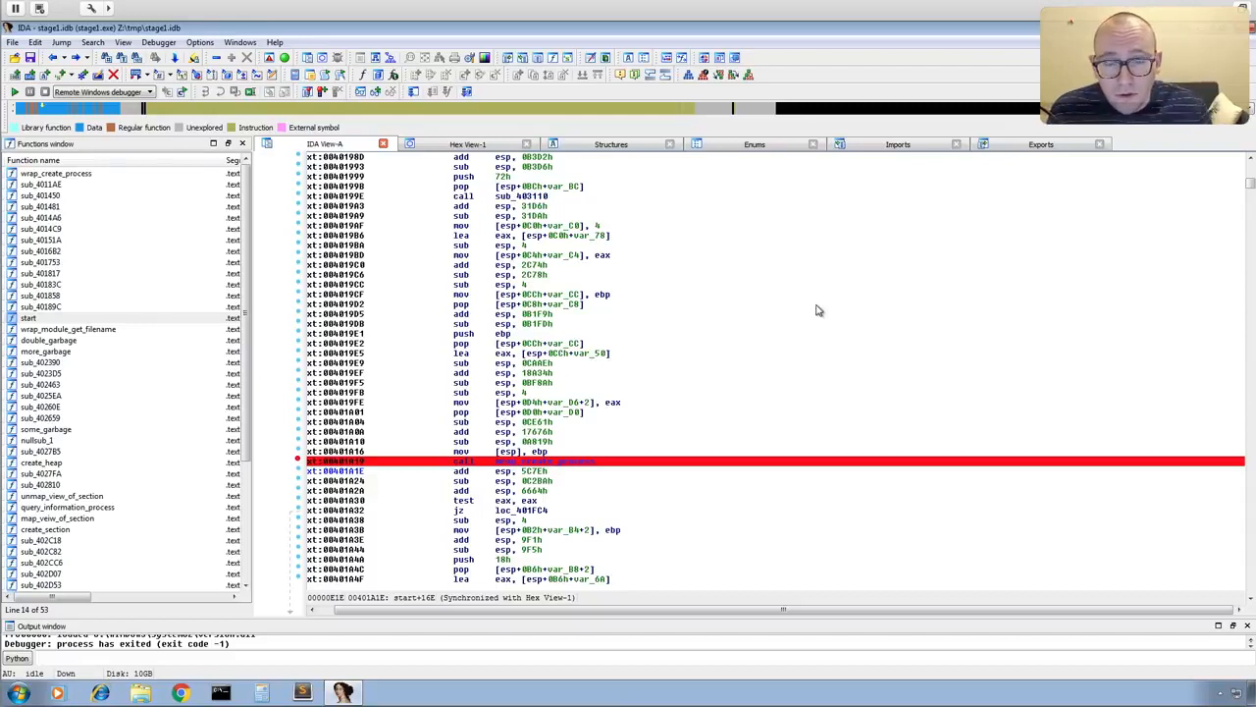
- Examine the start function's disassembly between the terminate_process call and the wrap_create_process call
scroll(783, 319, up, 3)
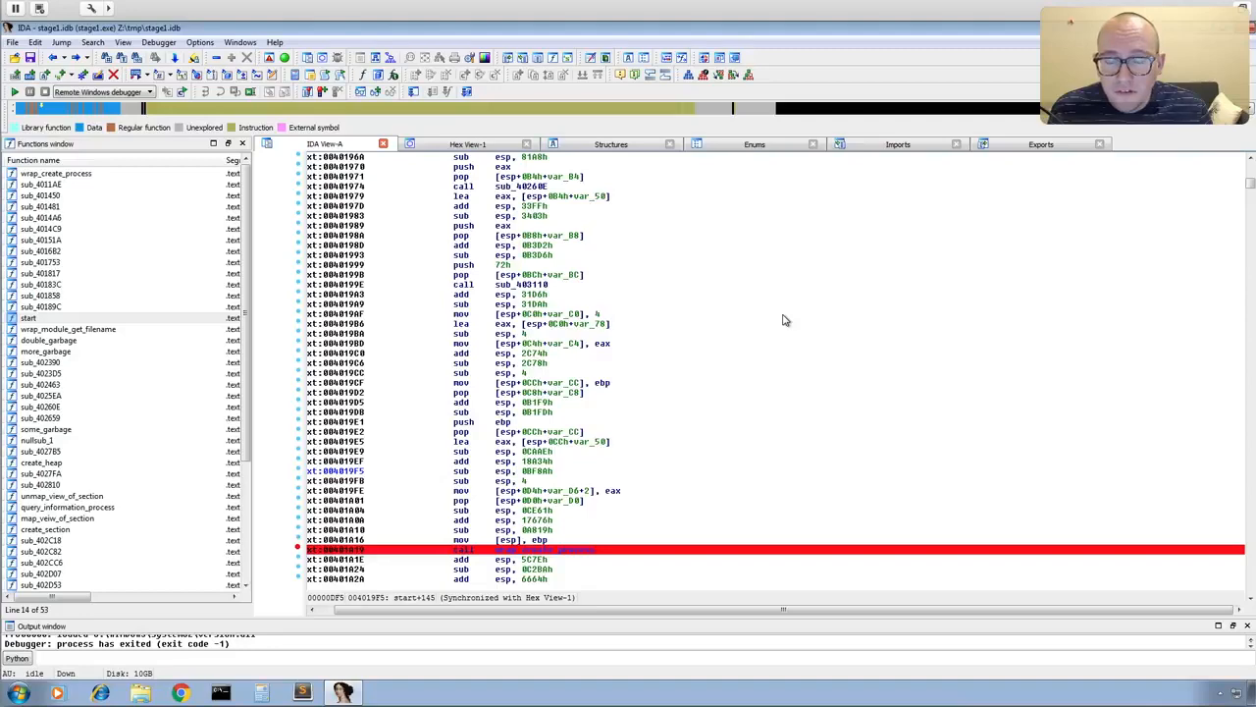
scroll(783, 319, up, 10)
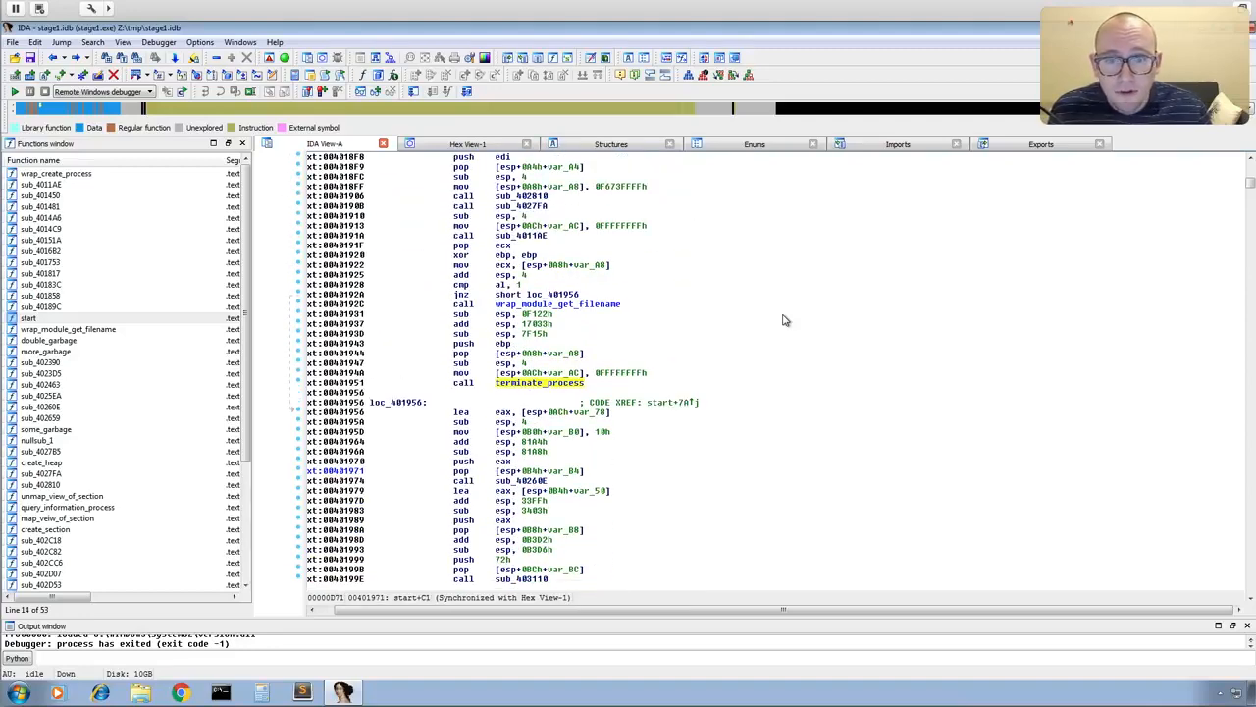
scroll(783, 319, down, 8)
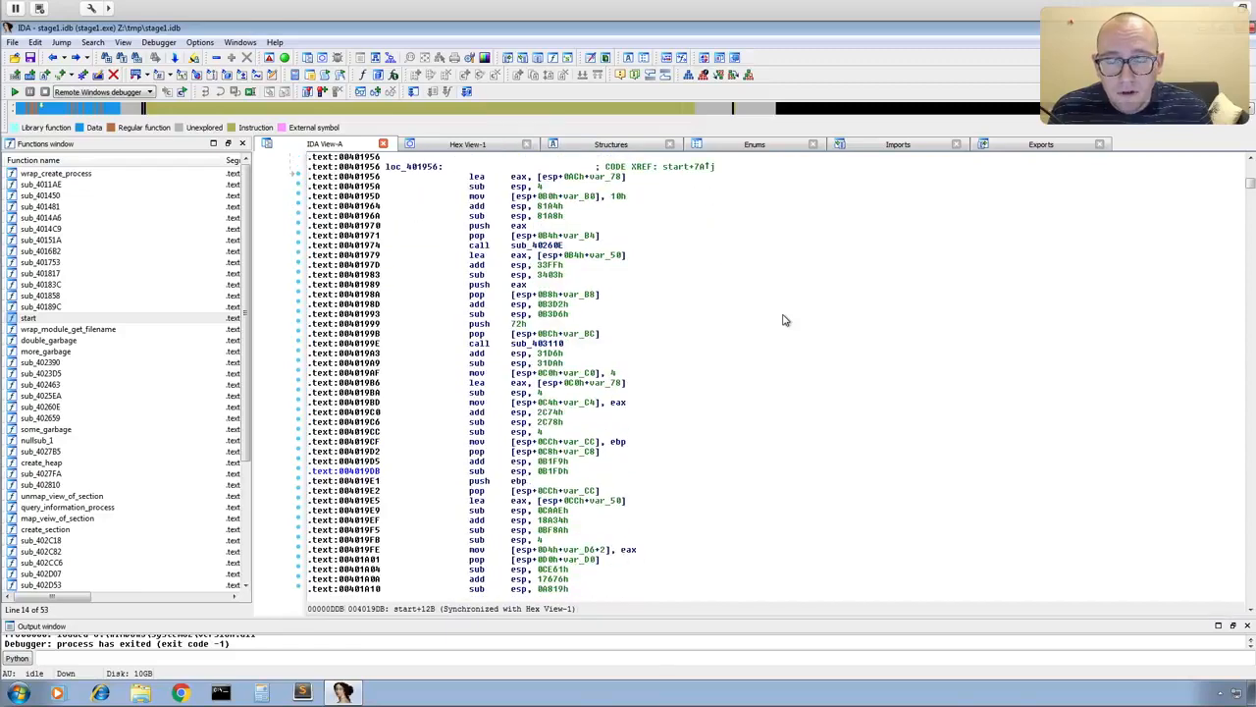
scroll(783, 319, up, 5)
scroll(726, 251, down, 2)
scroll(726, 252, down, 6)
scroll(712, 372, down, 3)
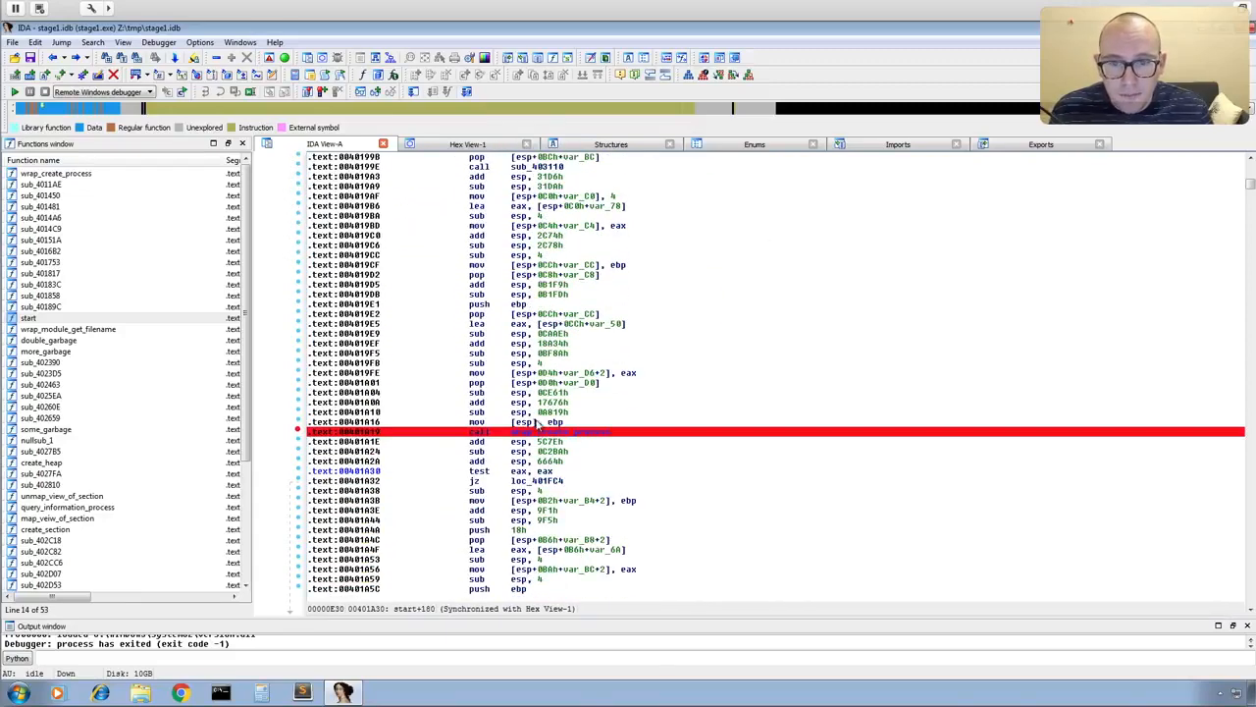
scroll(712, 340, up, 4)
scroll(714, 340, up, 7)
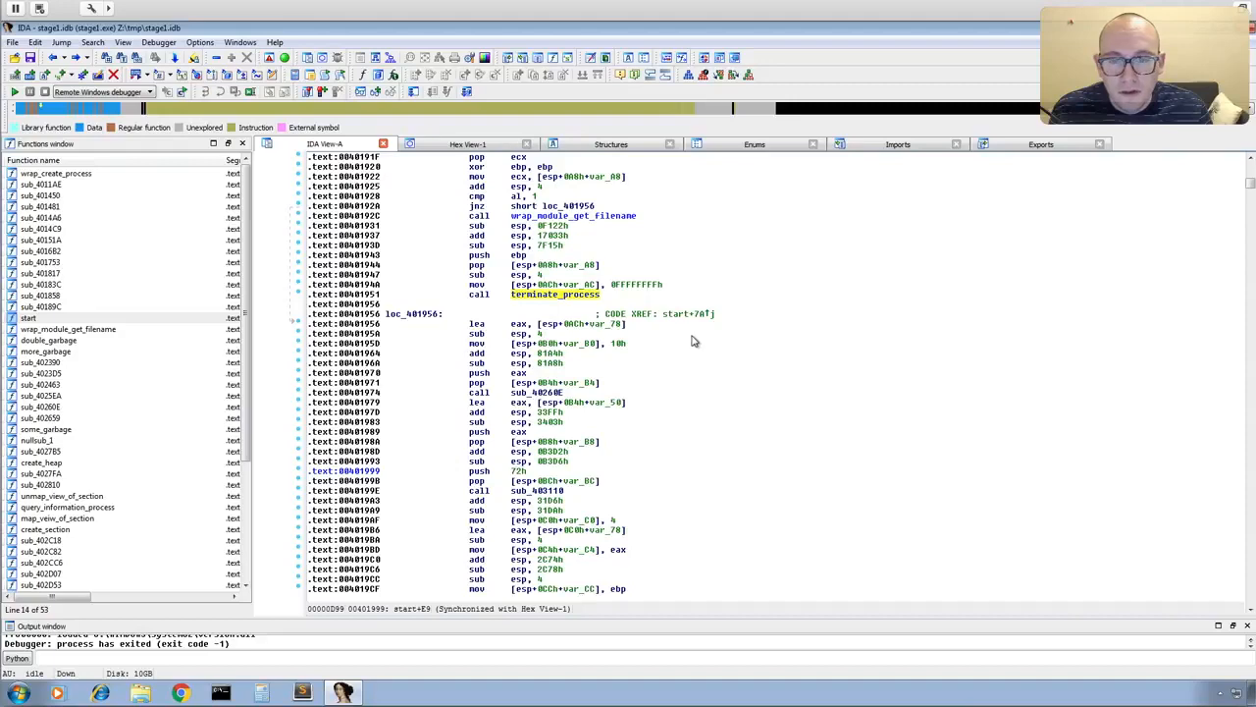
scroll(631, 317, up, 6)
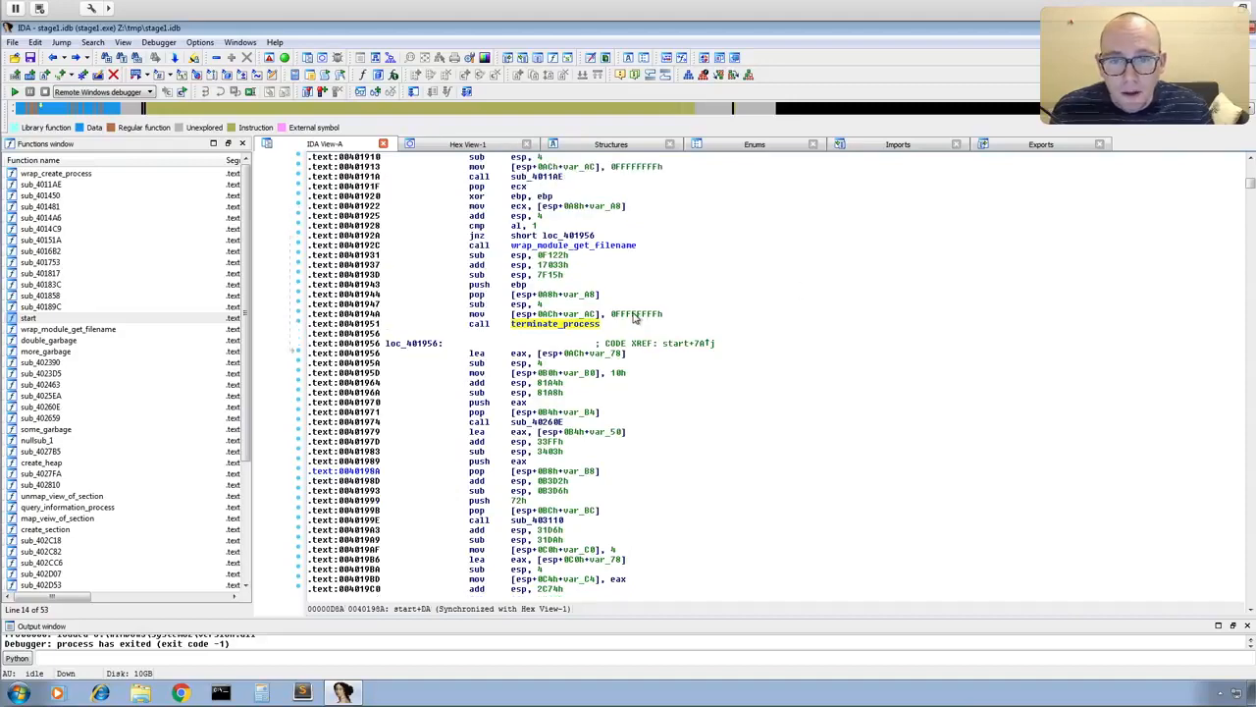
scroll(633, 314, down, 1)
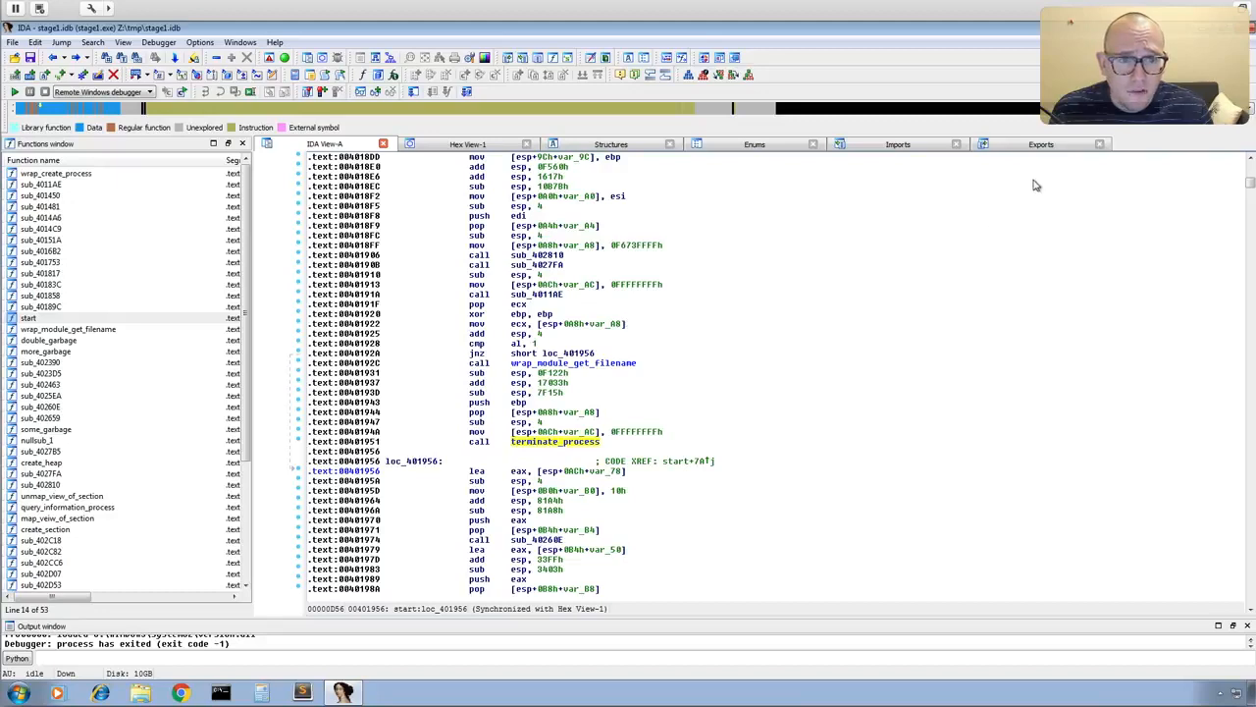
- Check the imported functions, and reread the start function from the wrap_create_process call back to its beginning
click(903, 149)
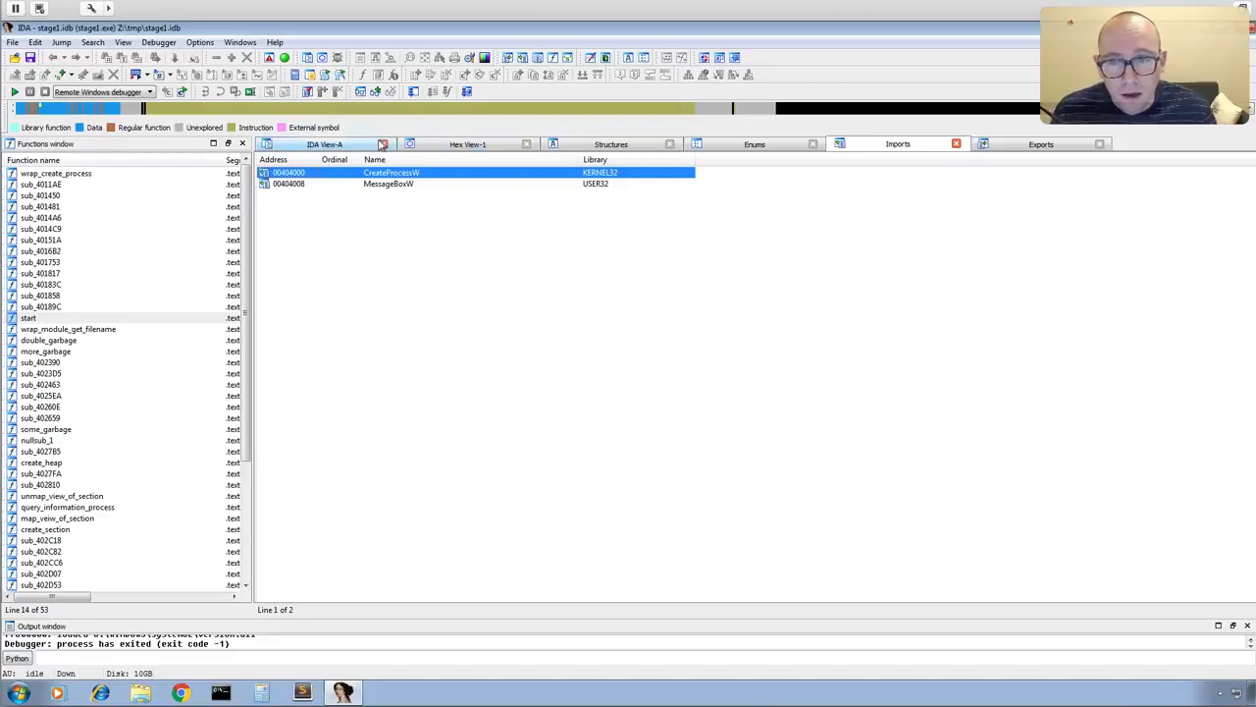
click(312, 145)
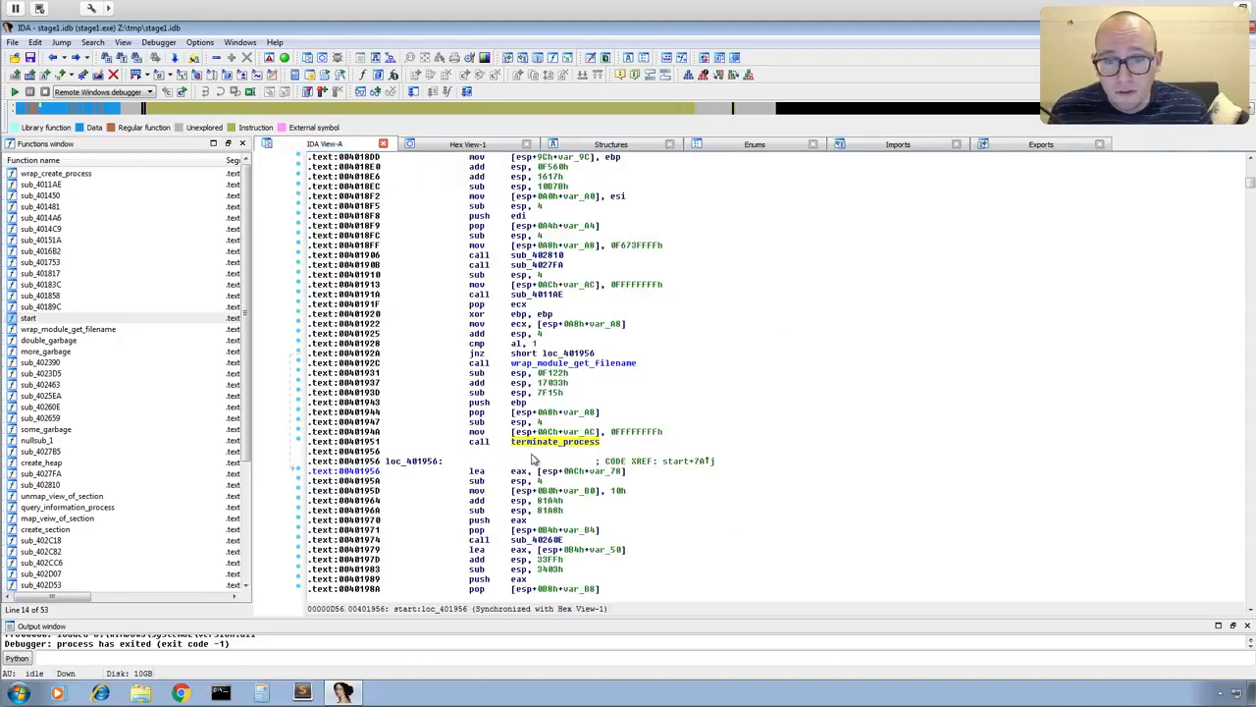
scroll(598, 444, down, 7)
scroll(621, 442, down, 11)
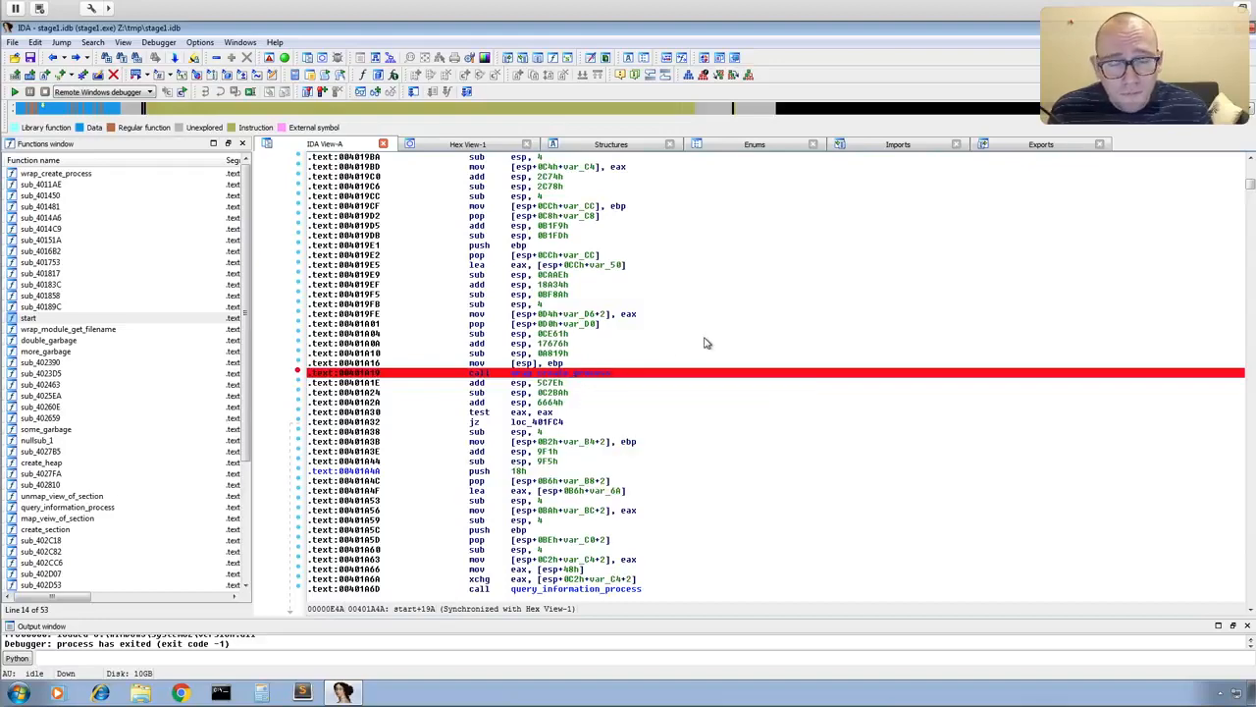
scroll(704, 343, up, 5)
scroll(704, 344, up, 16)
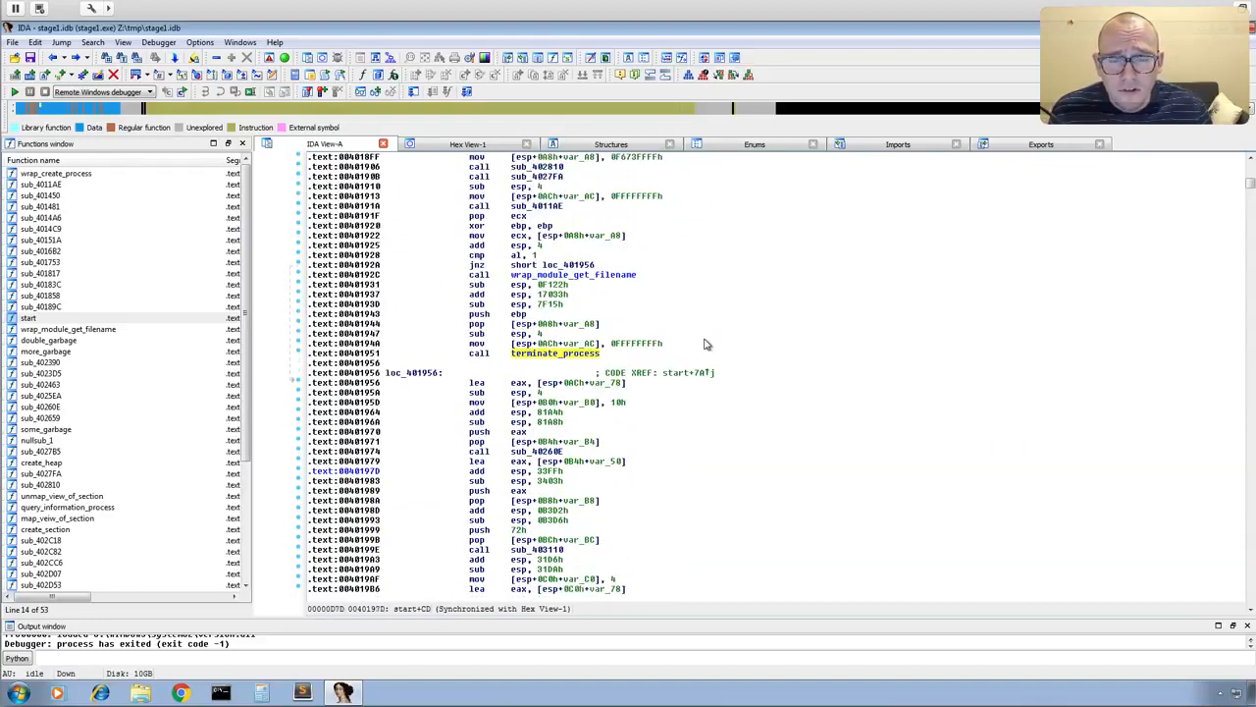
scroll(705, 344, up, 1)
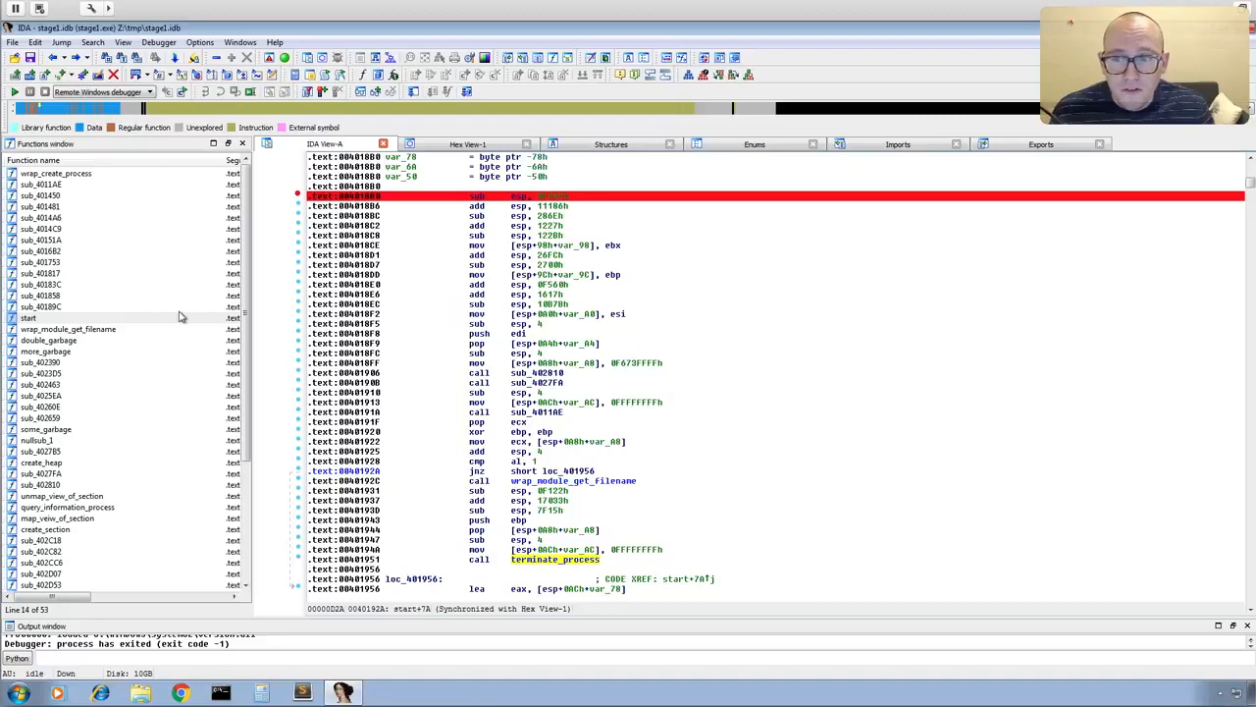
- Open the double_garbage function and the more_garbage function to view their disassembly
double_click(47, 341)
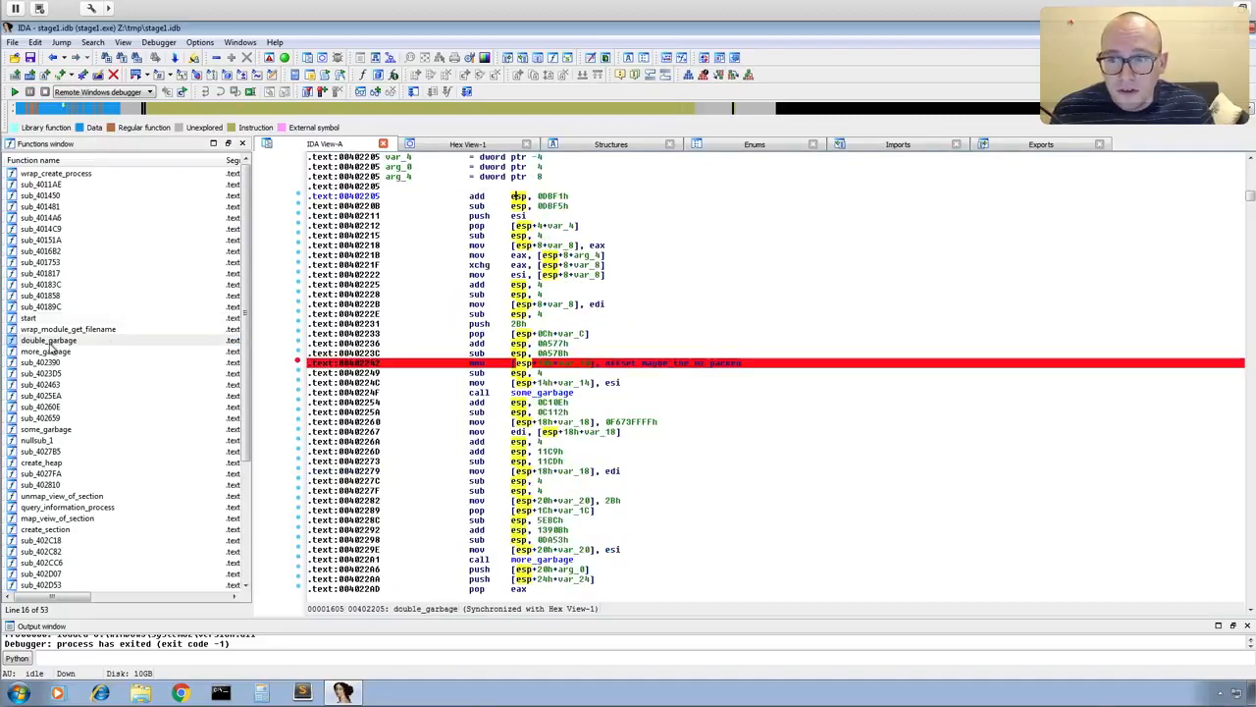
scroll(563, 245, up, 6)
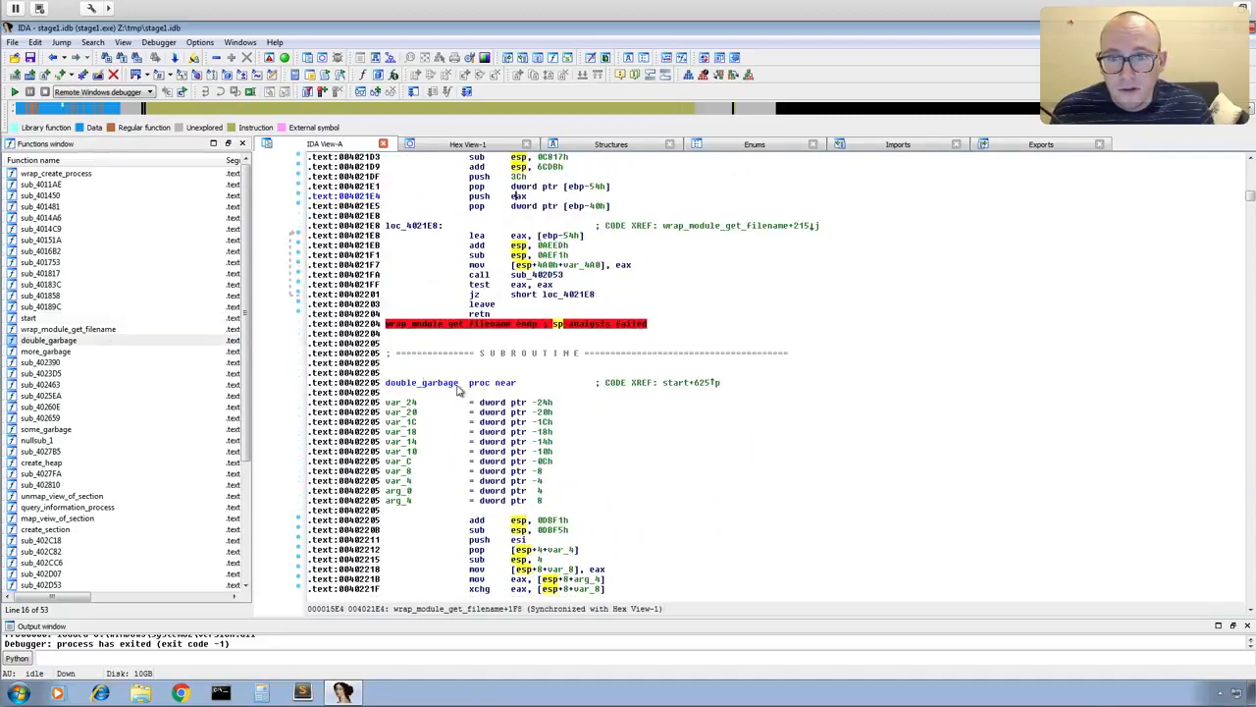
double_click(48, 353)
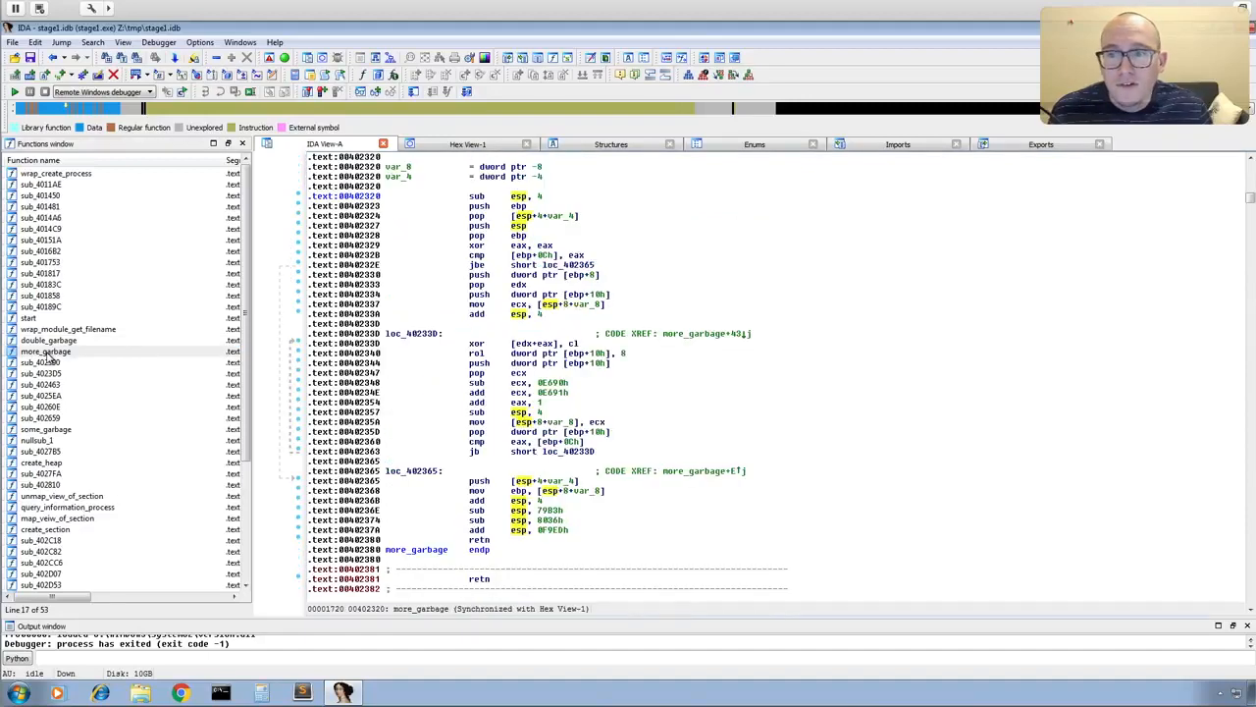
scroll(495, 314, up, 3)
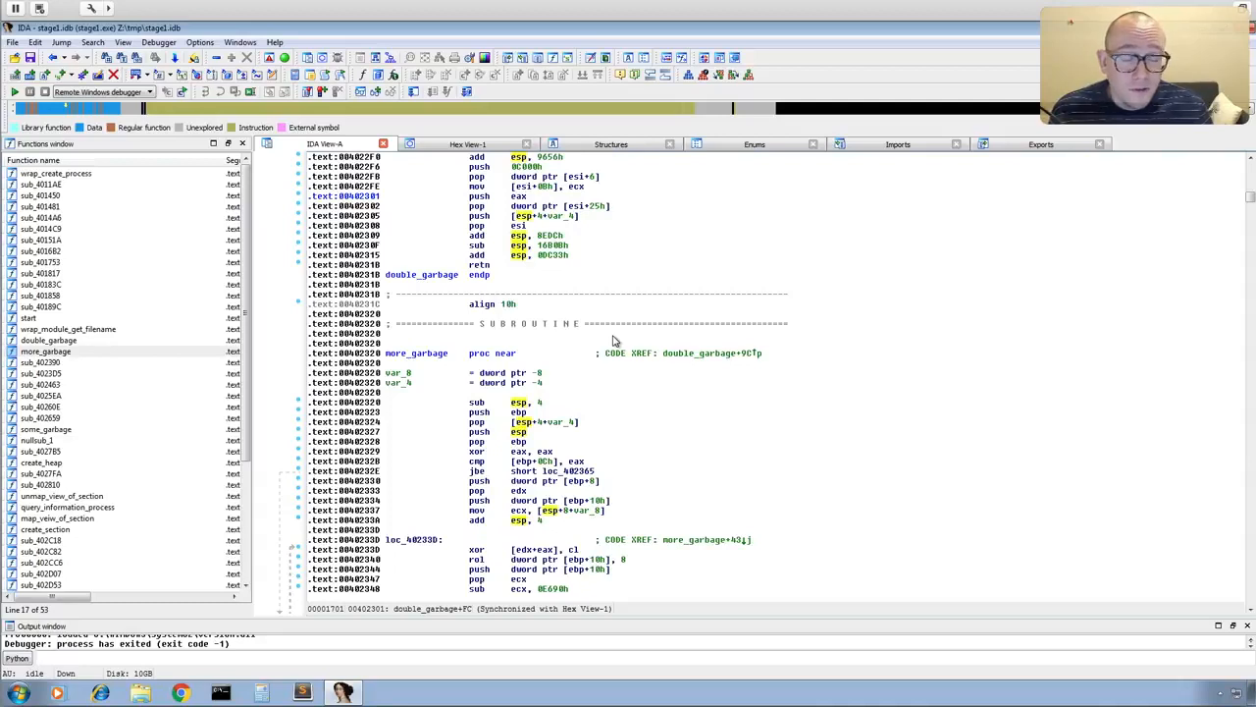
scroll(613, 341, down, 3)
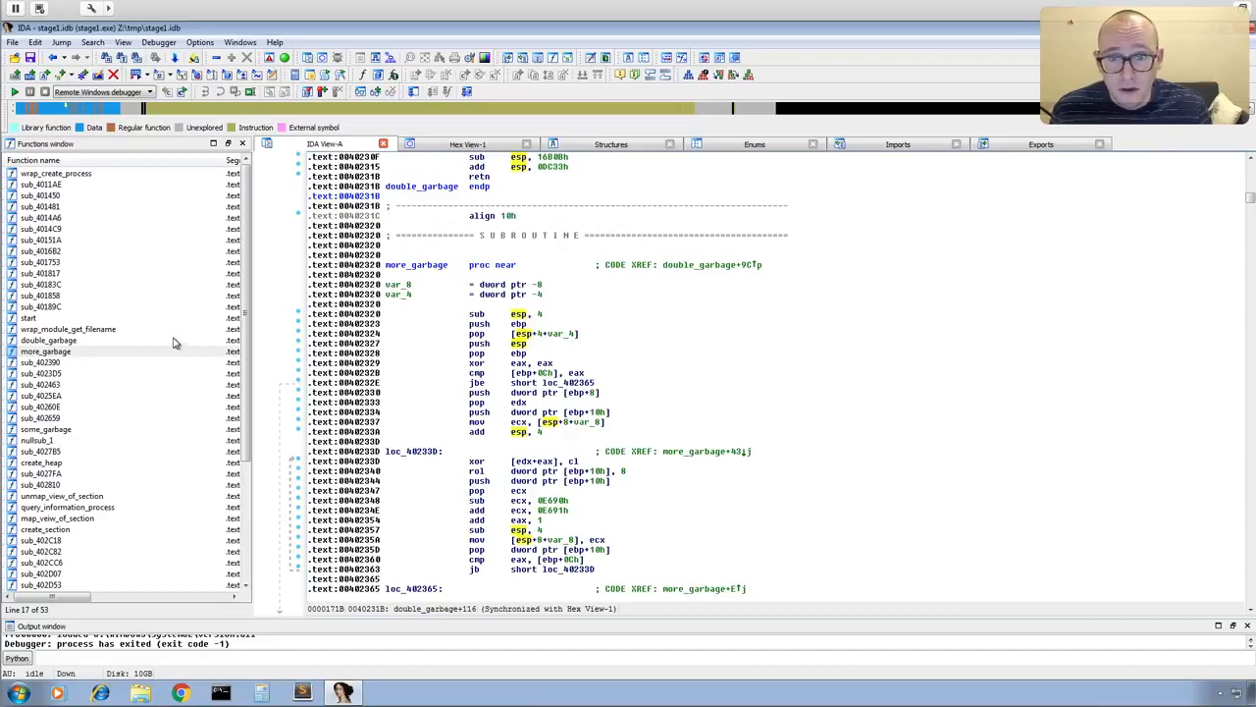
- List the cross-references to the imported CreateProcessW function and jump to its call in wrap_create_process
click(901, 147)
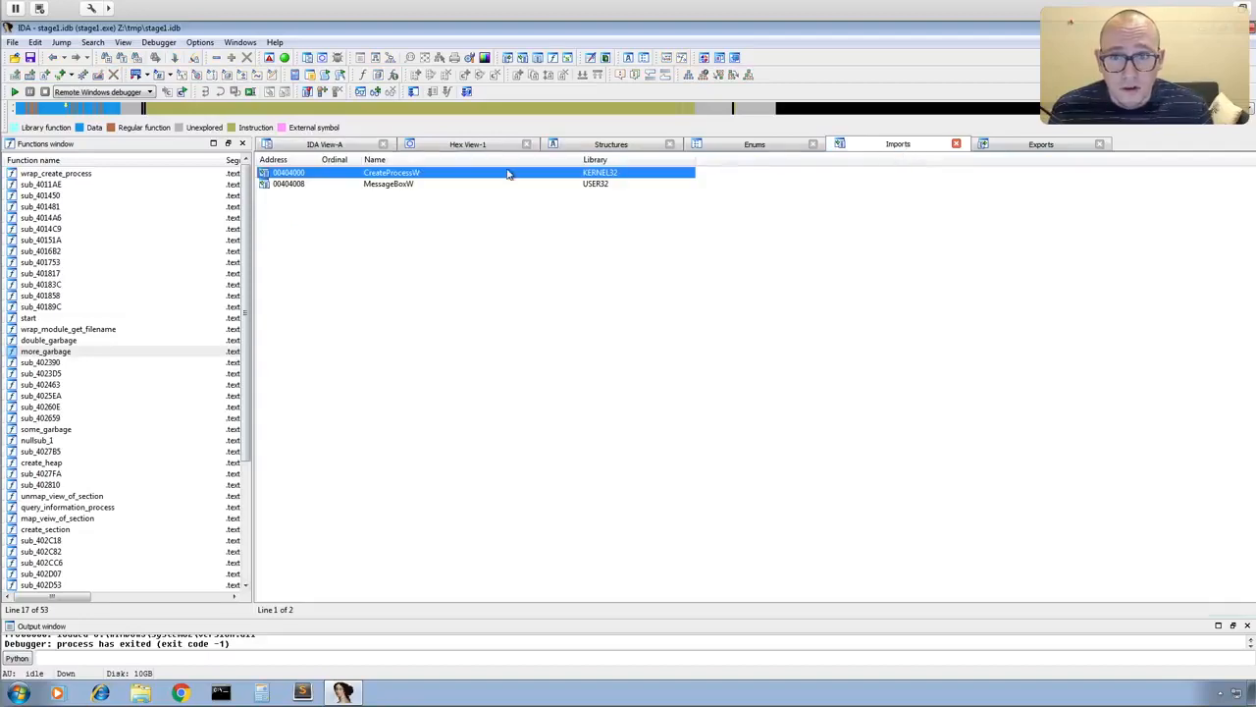
double_click(390, 174)
right_click(545, 207)
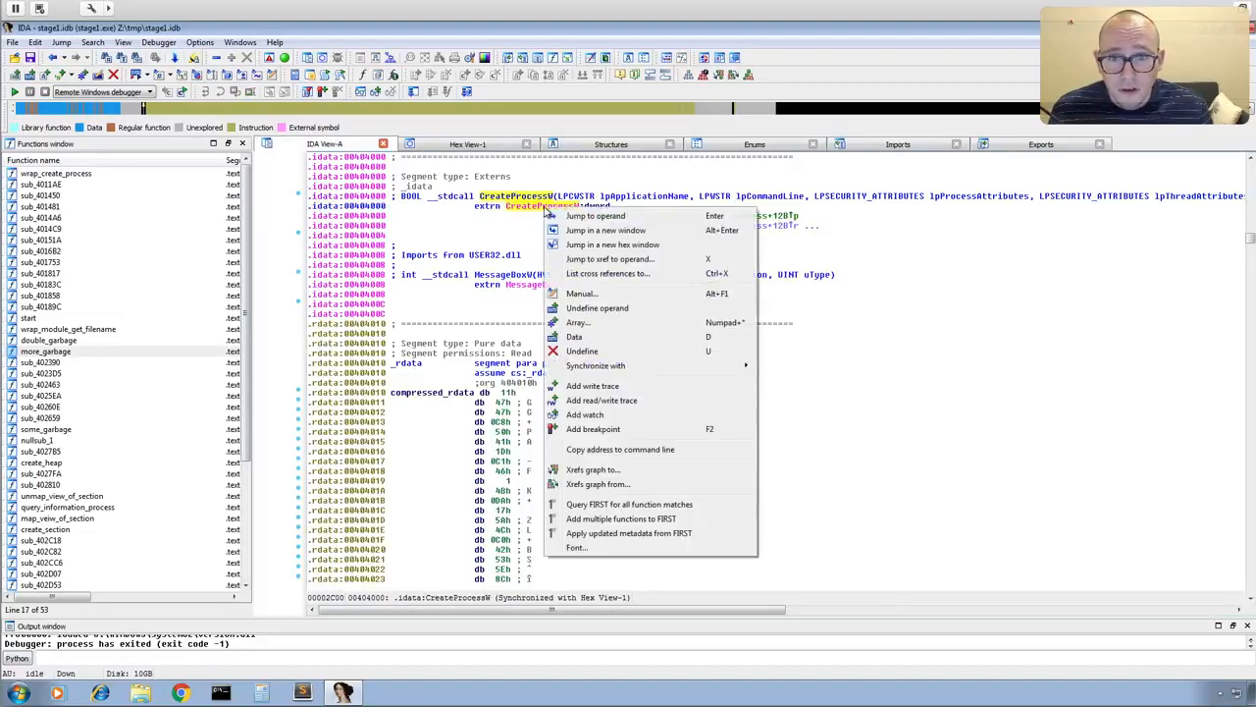
click(605, 274)
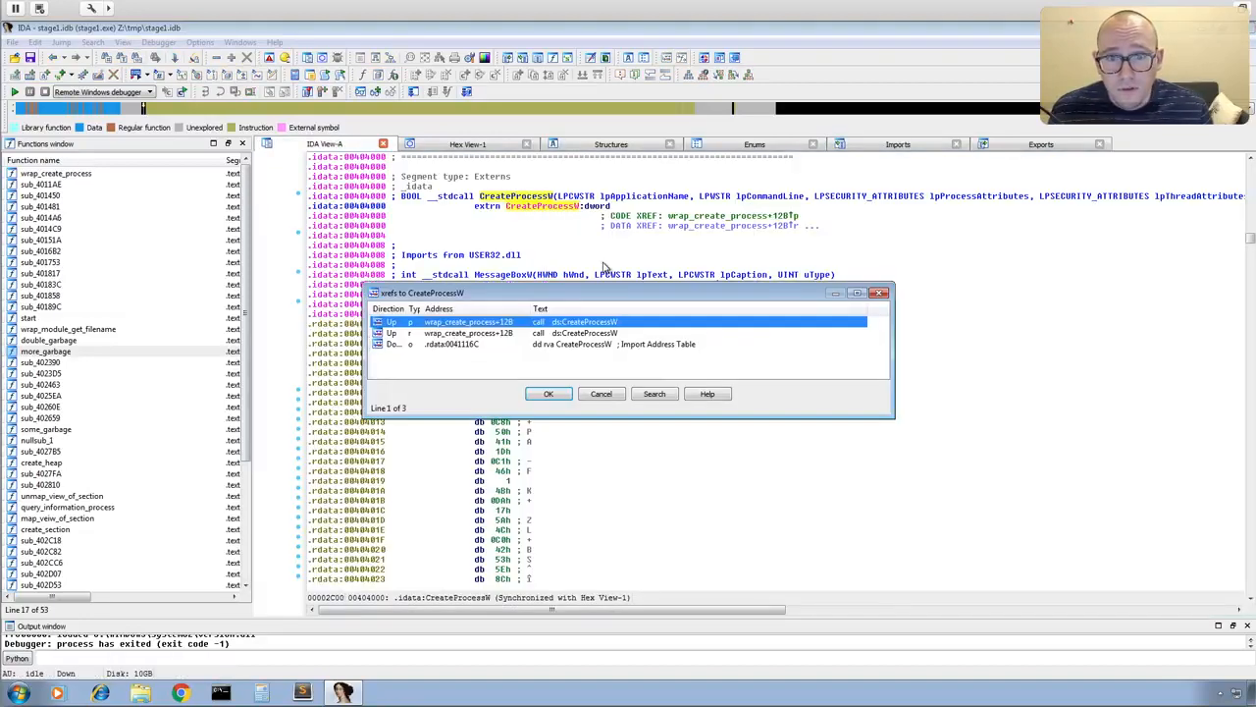
double_click(467, 328)
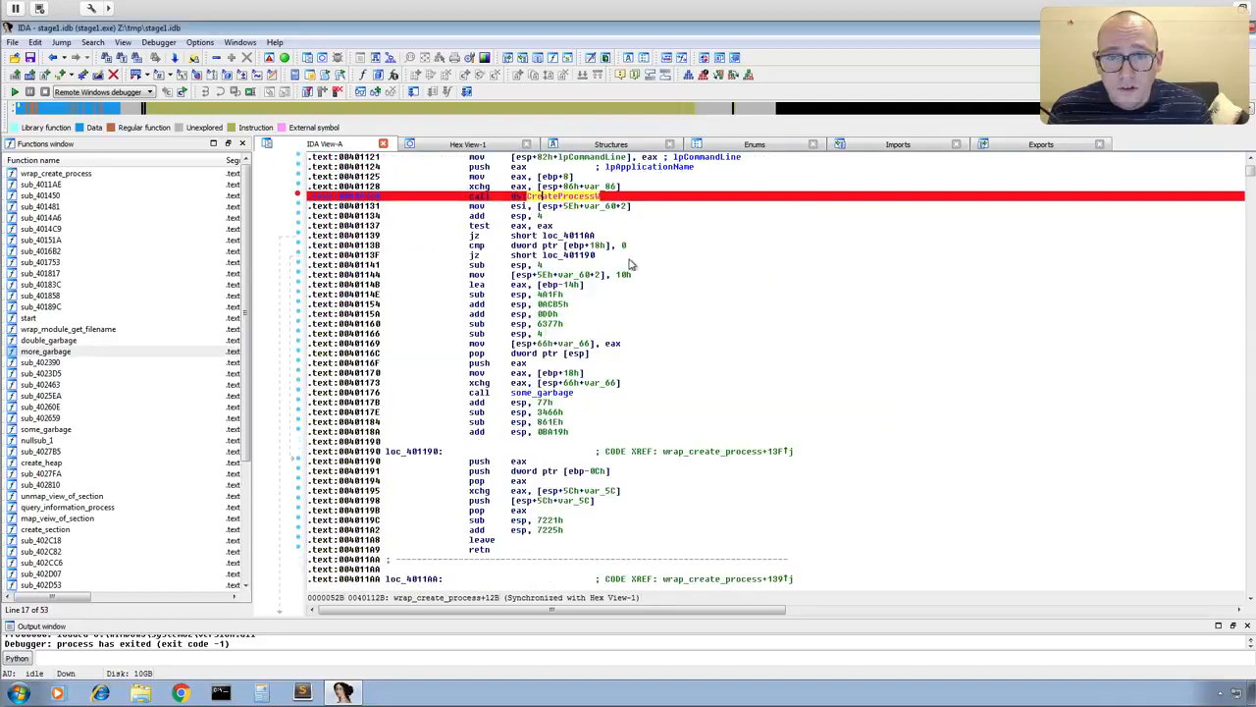
- Inspect wrap_create_process from the CreateProcessW call back to its header and local variables
scroll(538, 290, up, 3)
scroll(500, 377, up, 20)
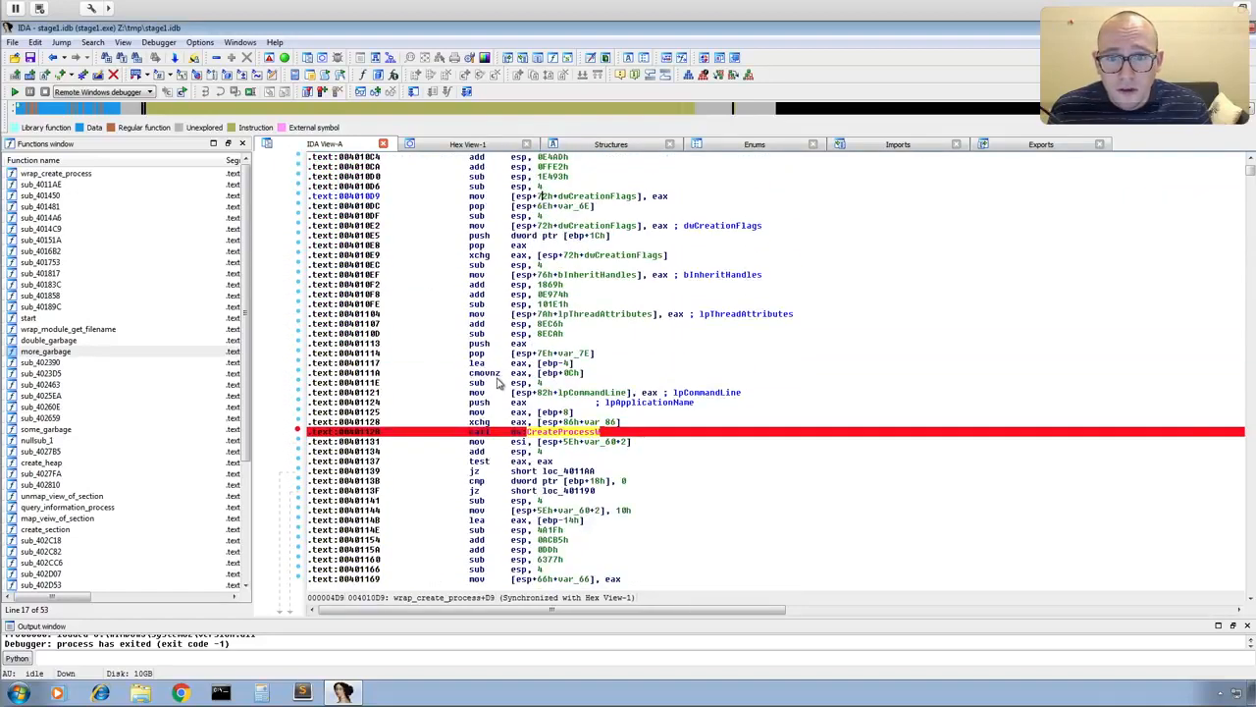
scroll(500, 377, up, 15)
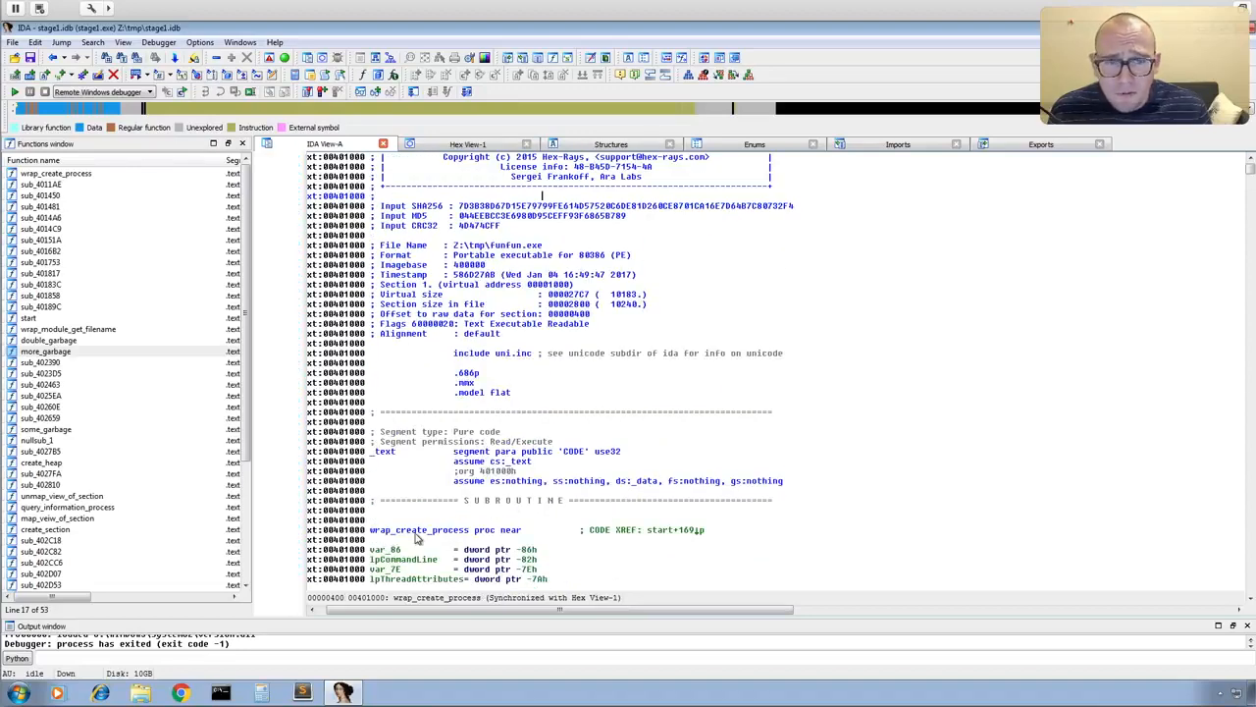
scroll(697, 486, down, 3)
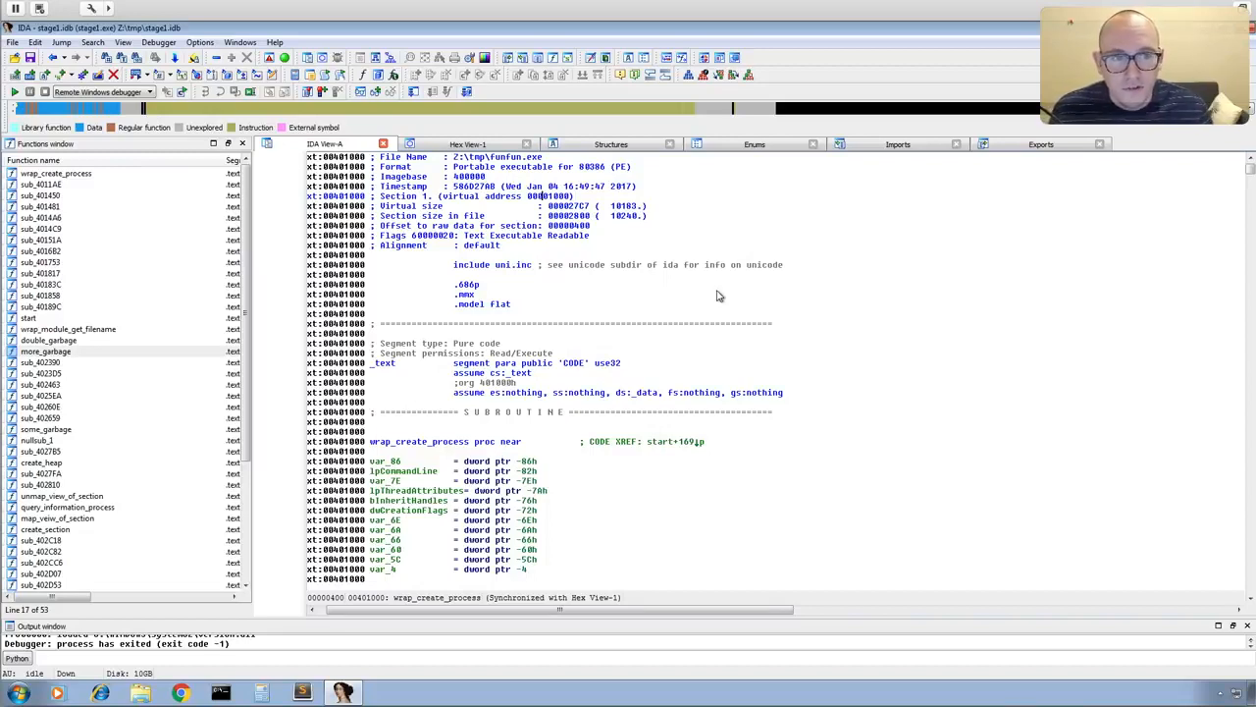
- Recheck the imports, and open the start entry point's disassembly from the exports list
click(895, 145)
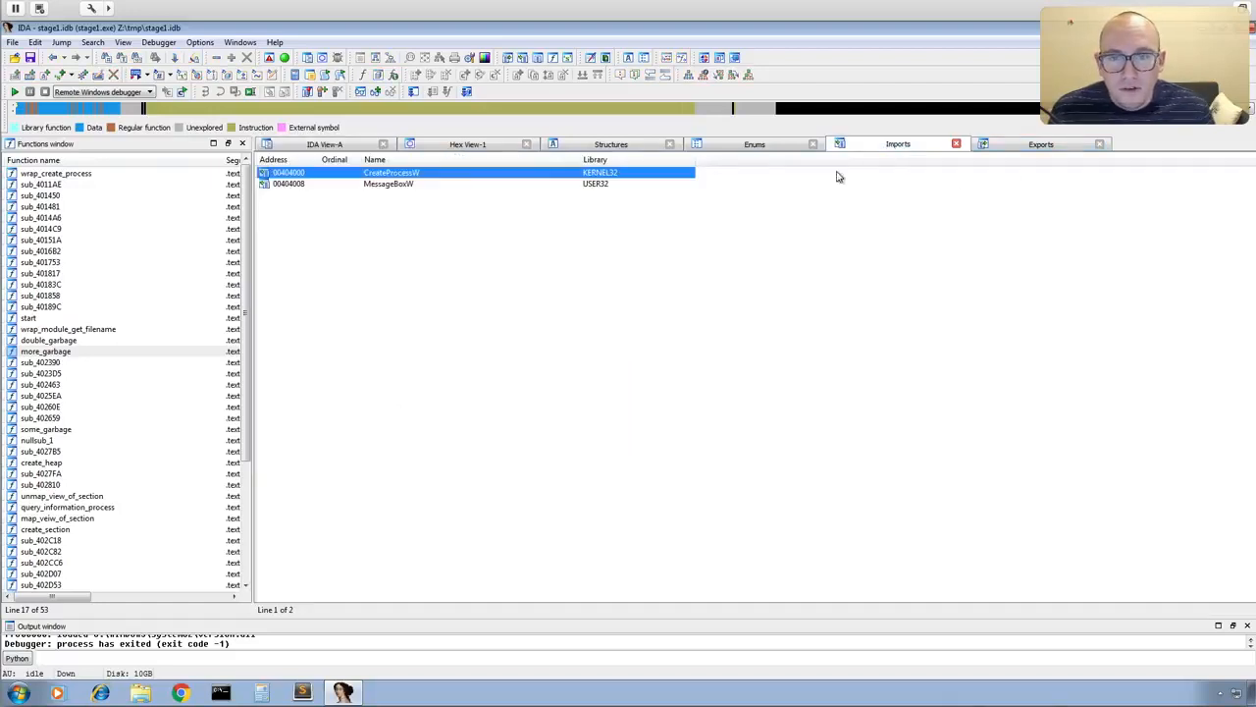
click(373, 145)
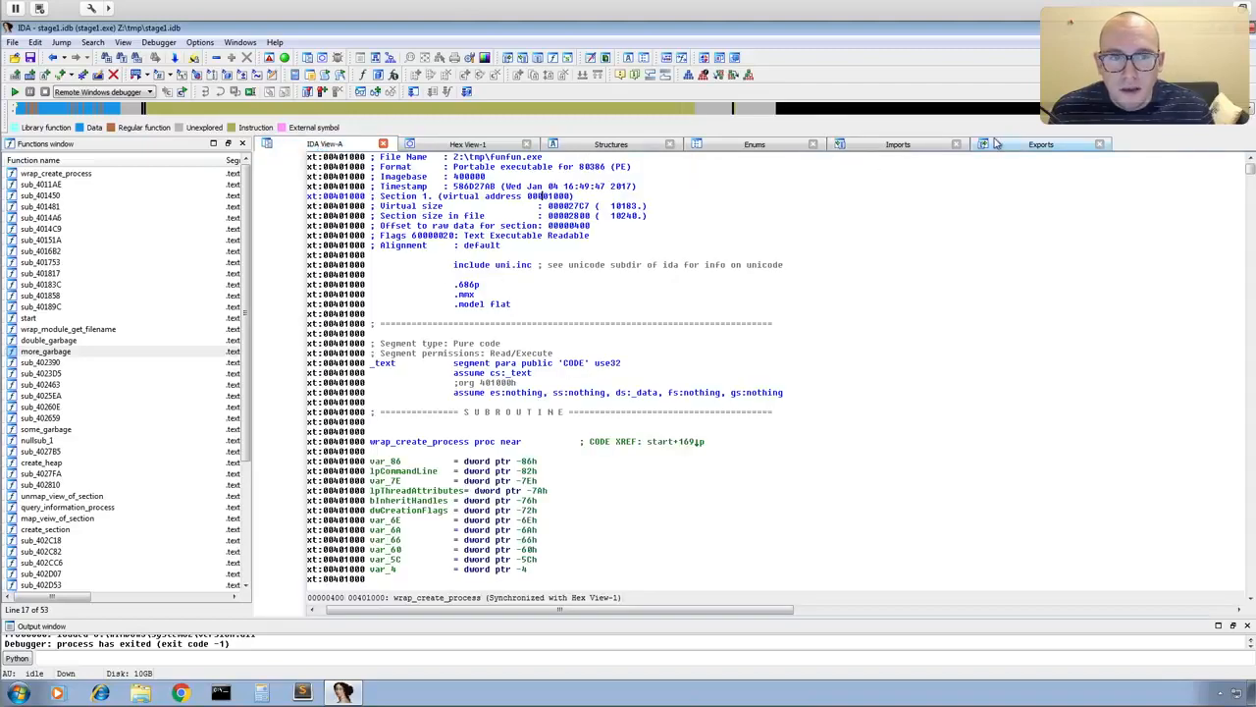
click(996, 144)
double_click(269, 173)
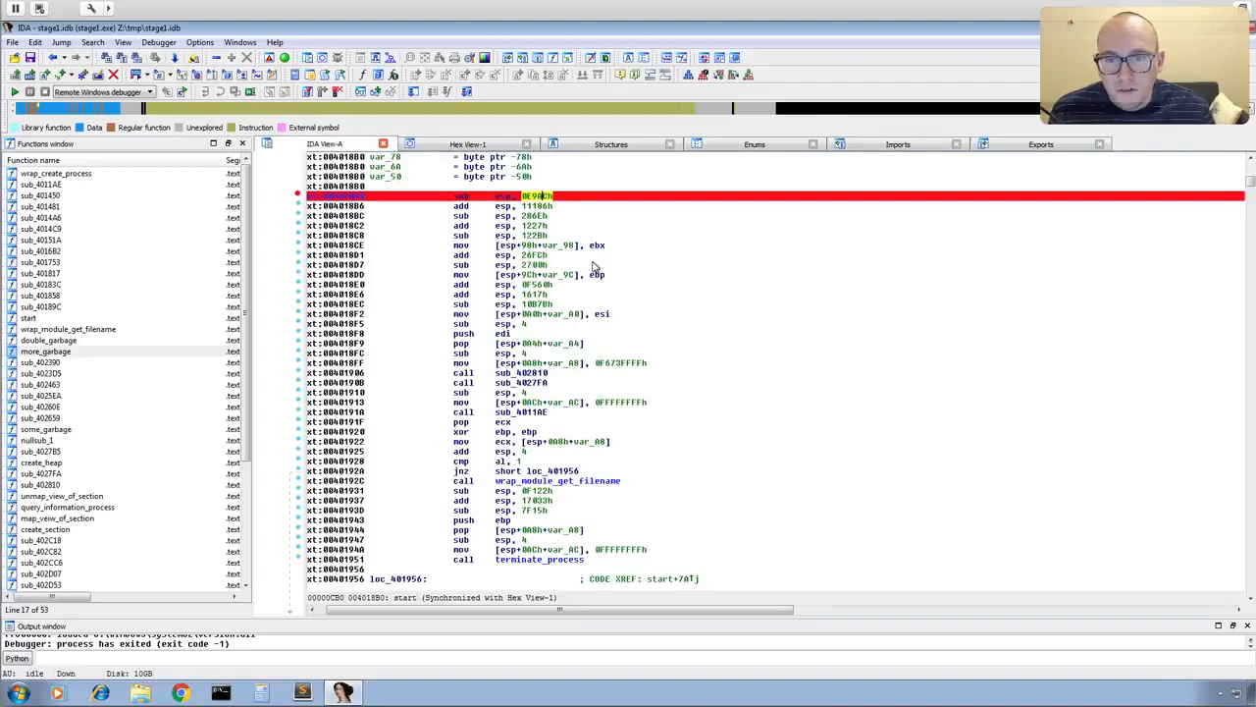
scroll(592, 267, down, 3)
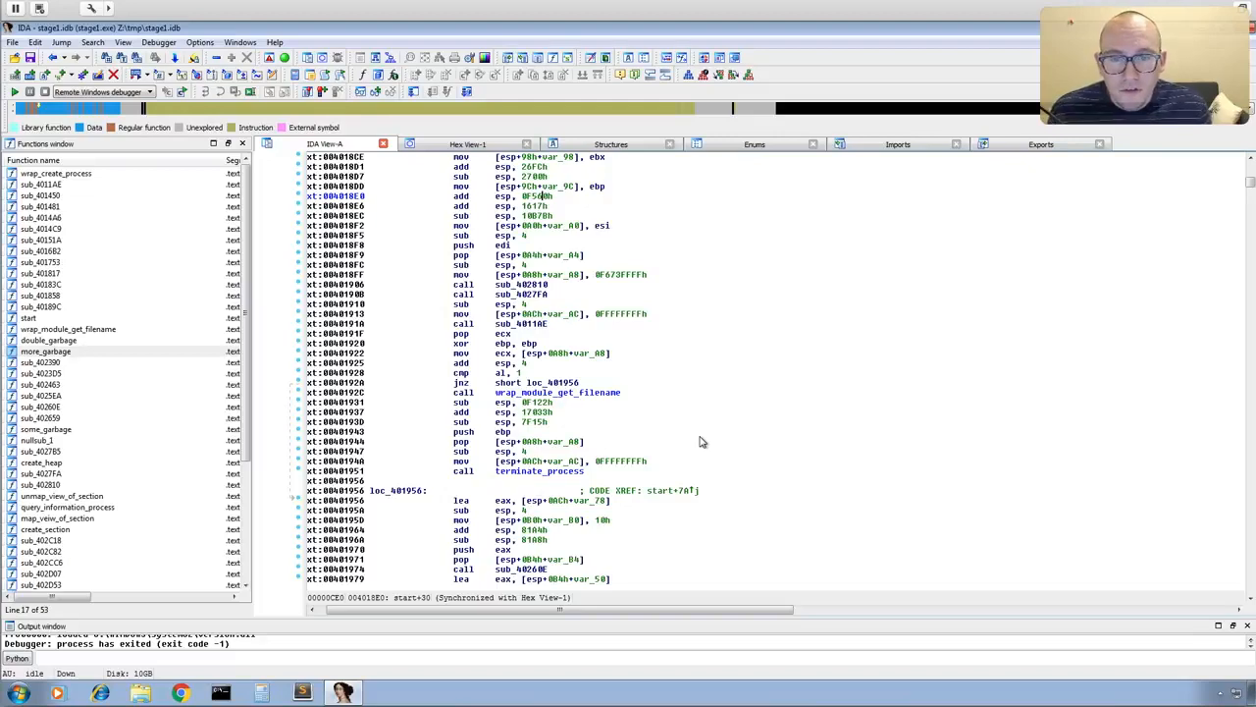
- Switch to the browser showing the Hybrid Analysis report for funfun.exe
key(ctrl+Right)
key(ctrl+Right)
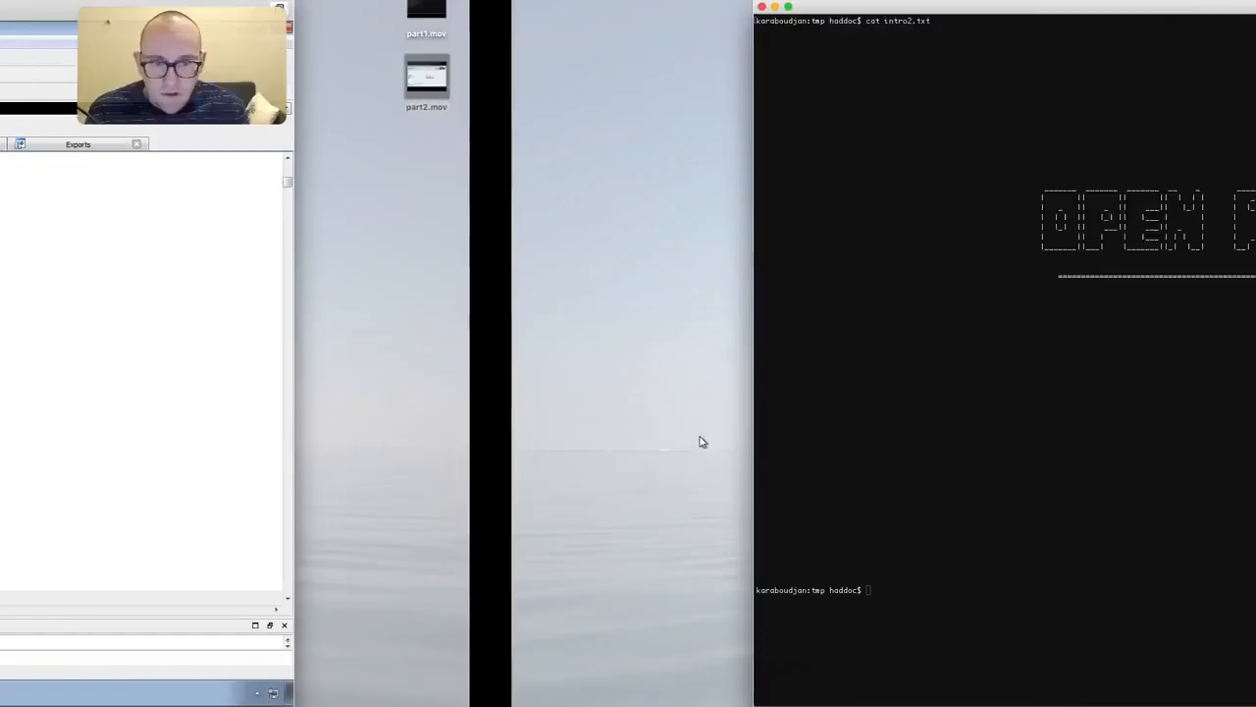
key(ctrl+Left)
key(ctrl+Left)
key(ctrl+Left)
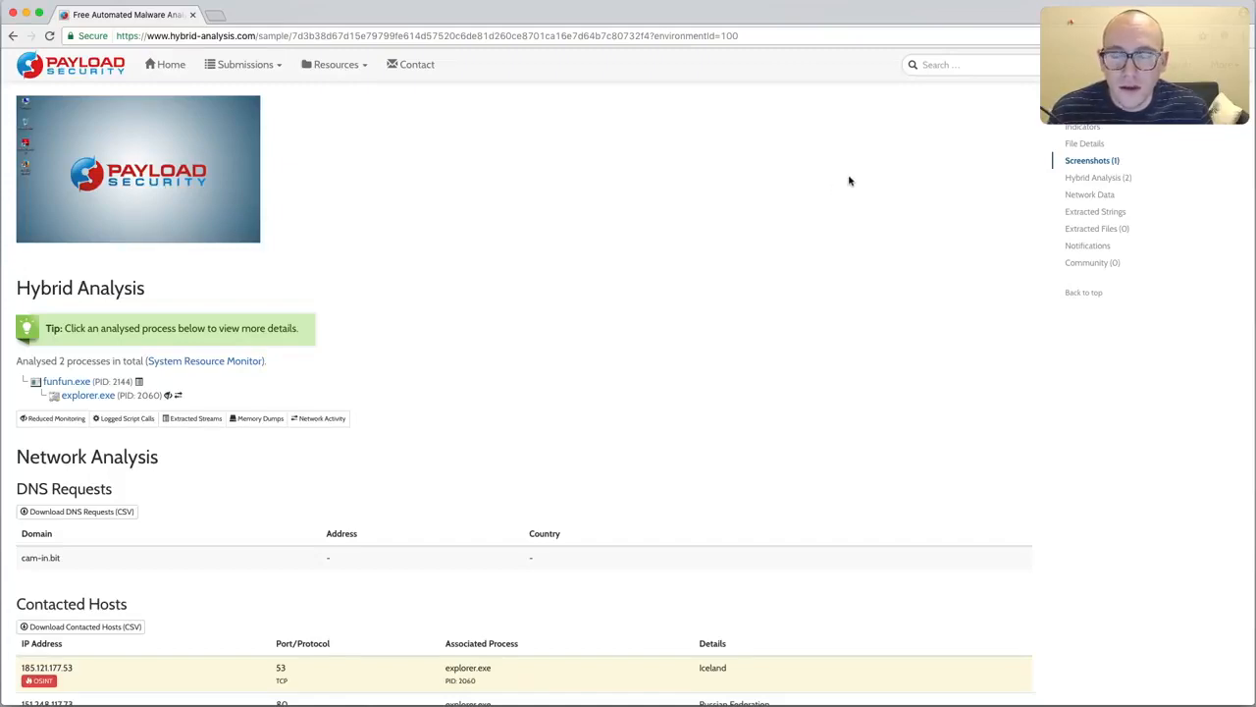
- Review the funfun.exe report from its risk assessment through file details and imports to the process tree and contacted hosts
scroll(805, 255, up, 15)
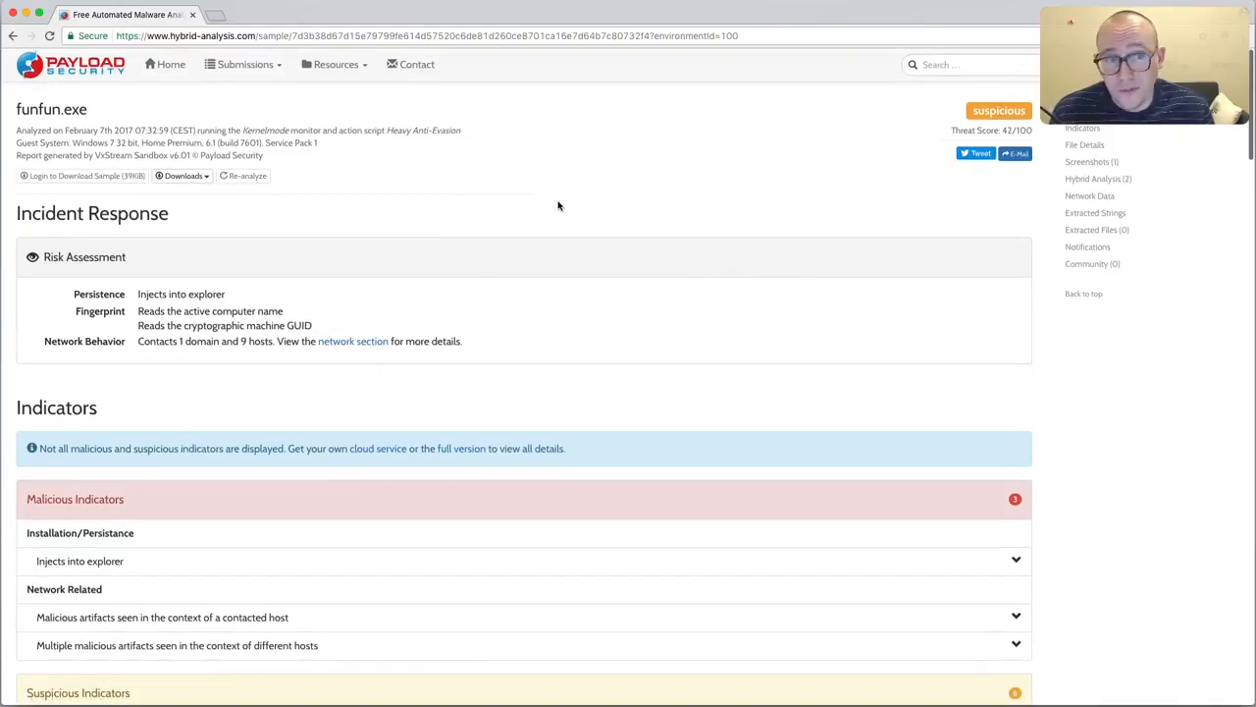
scroll(671, 157, down, 5)
scroll(671, 161, down, 5)
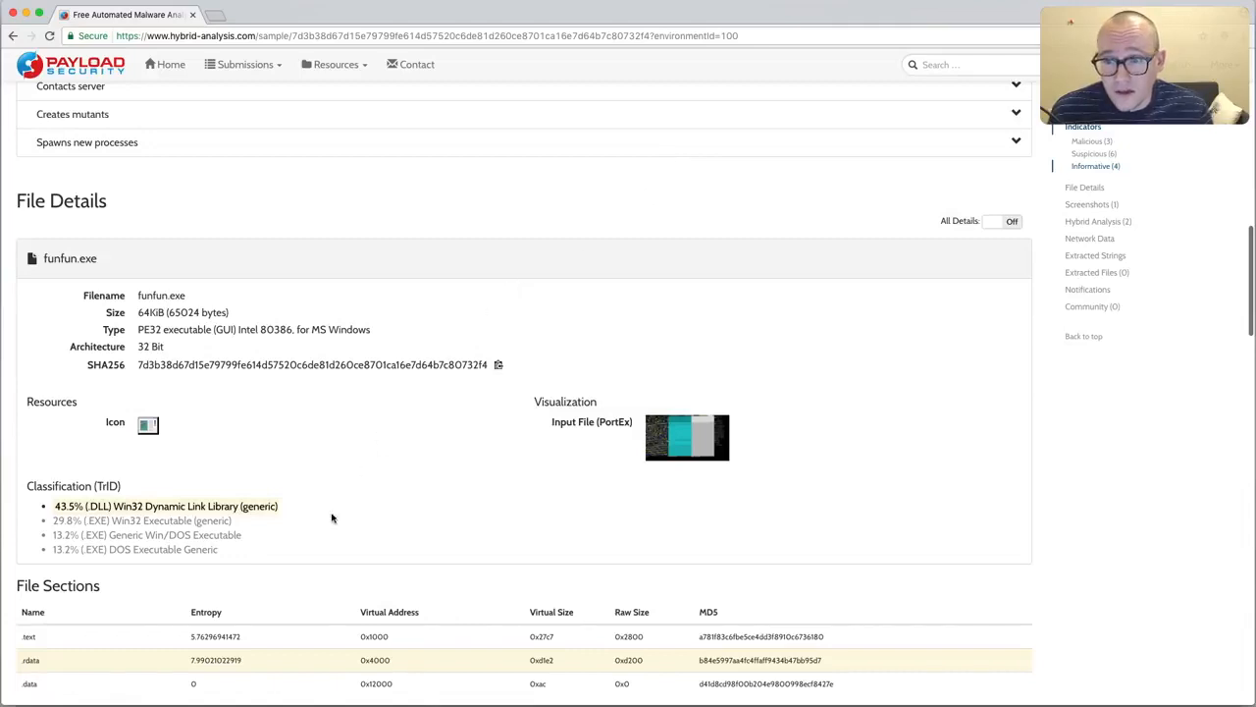
scroll(583, 323, down, 2)
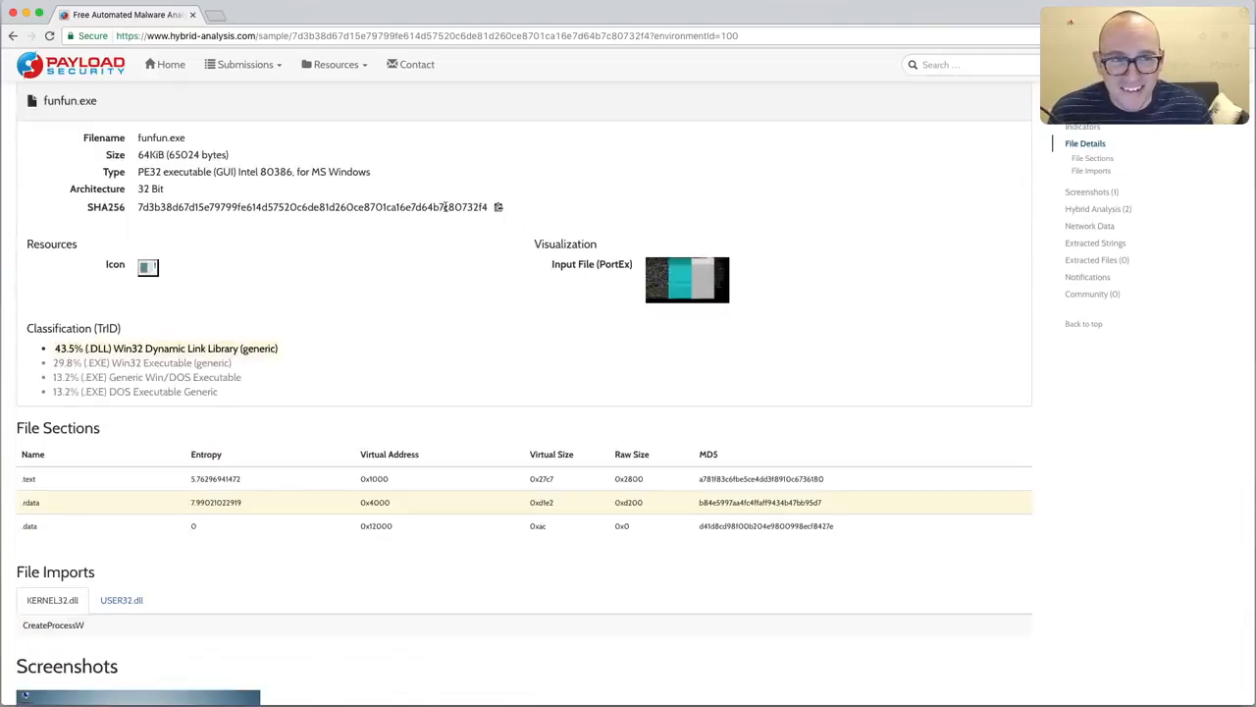
scroll(501, 206, down, 4)
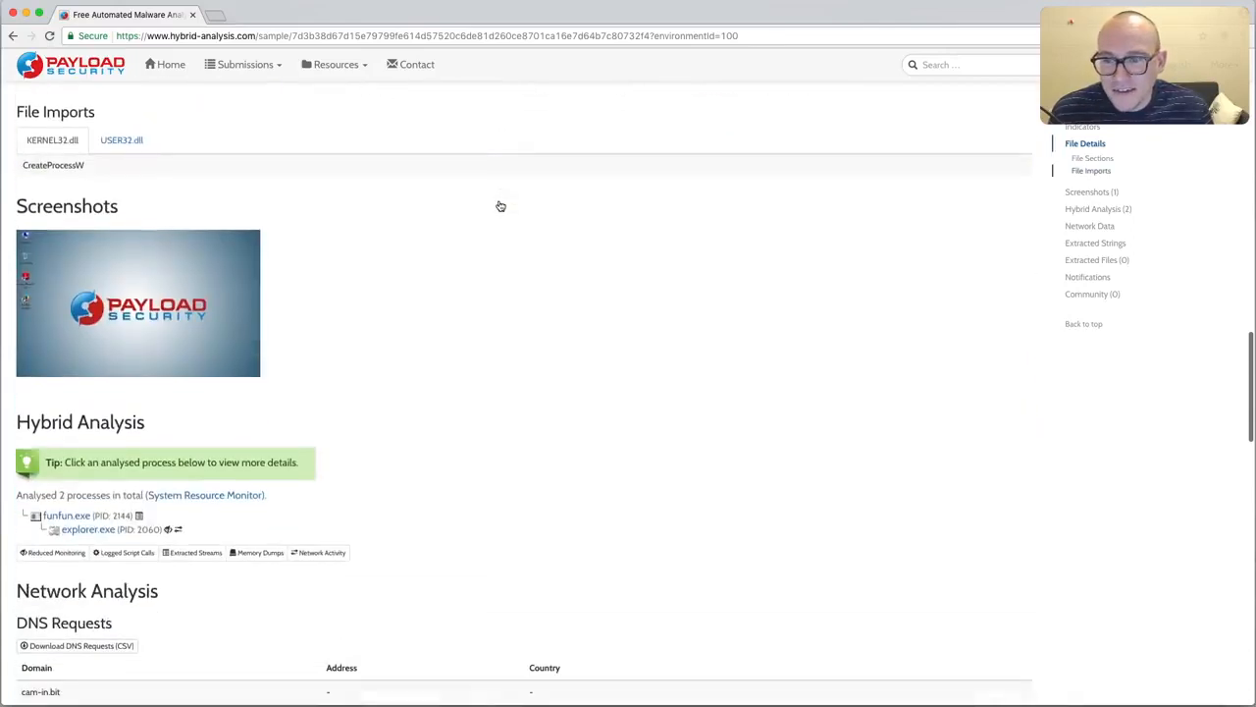
scroll(500, 206, down, 2)
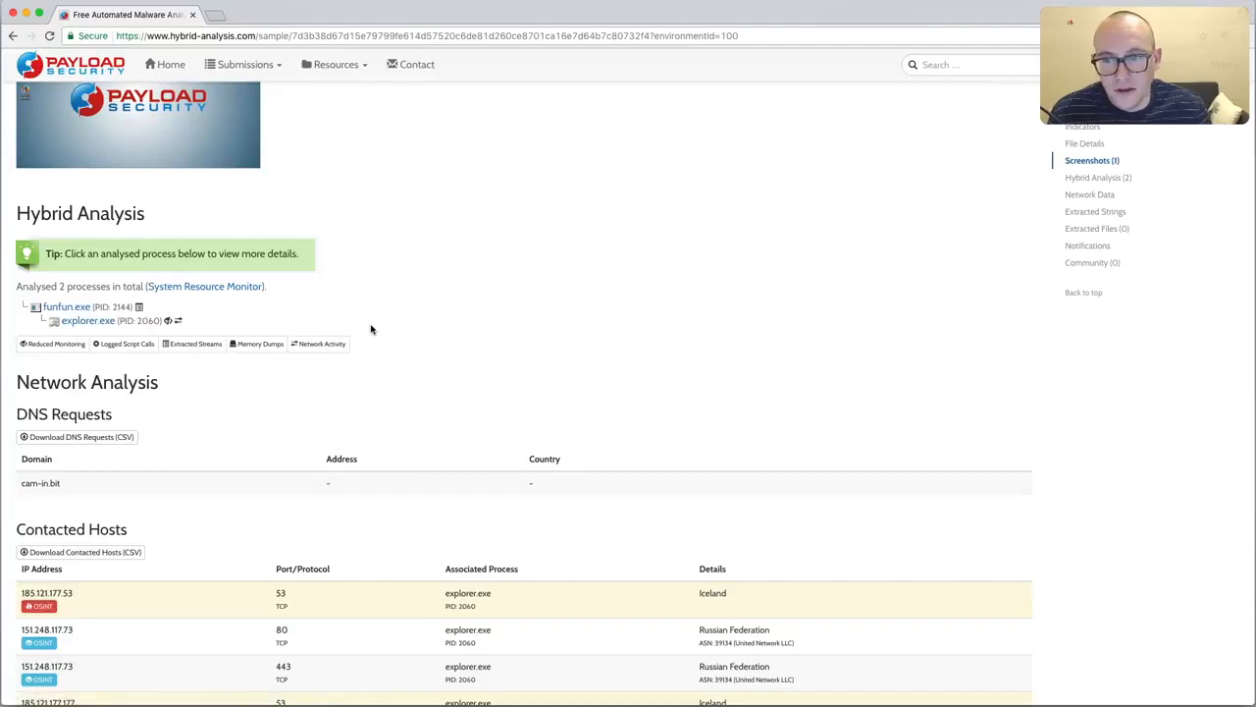
- Review the funfun.exe report's contacted hosts, countries, HTTP traffic and extracted strings, returning to the file sections and analysed process tree
scroll(451, 328, down, 5)
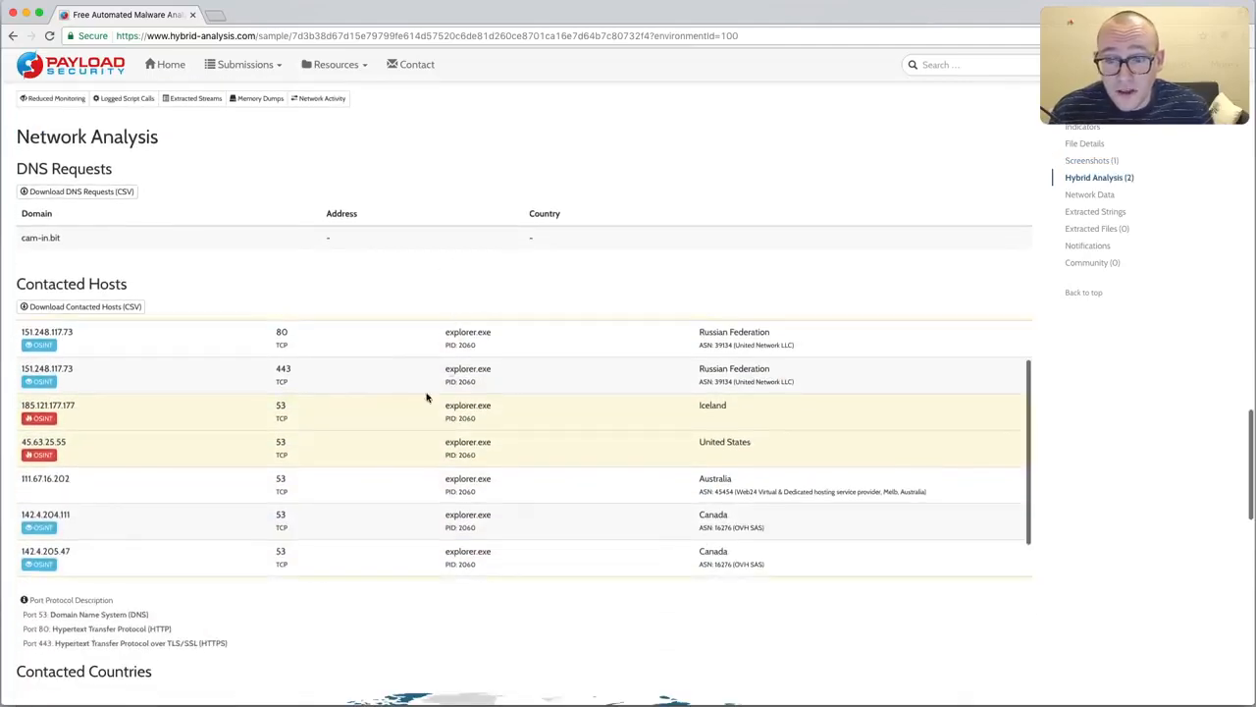
scroll(841, 277, down, 12)
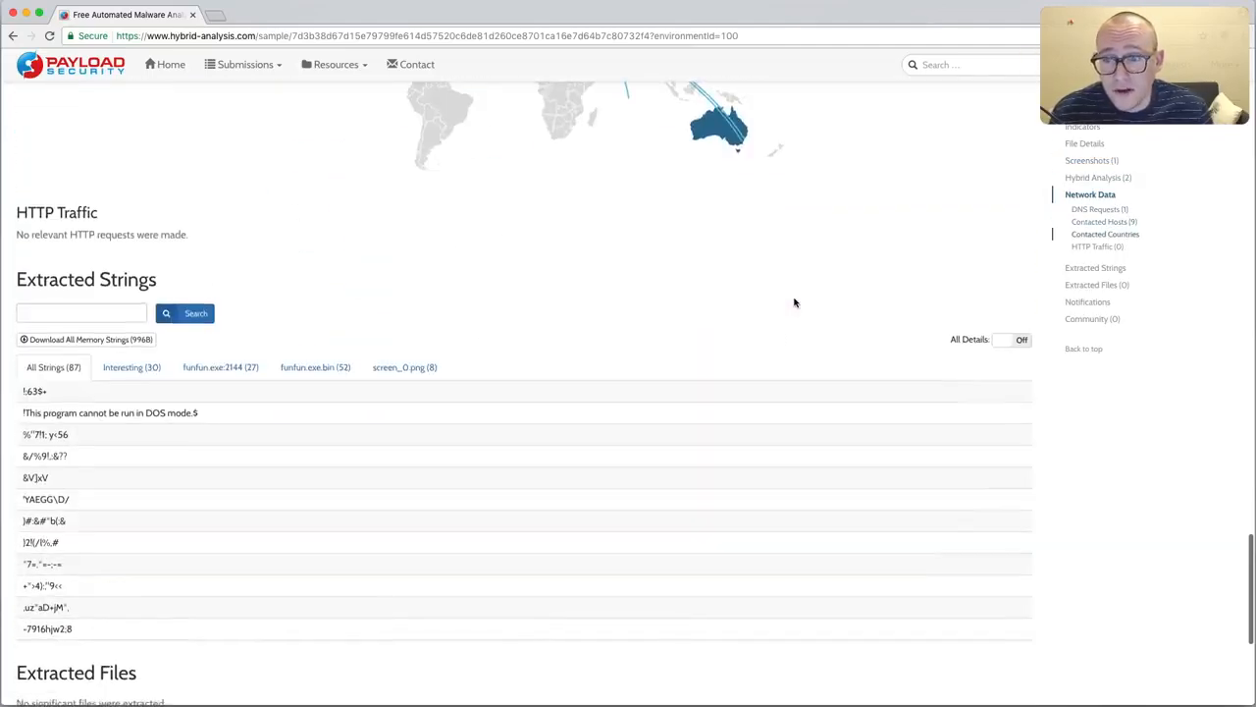
scroll(603, 308, down, 2)
scroll(465, 350, up, 2)
scroll(601, 391, down, 10)
scroll(602, 390, up, 20)
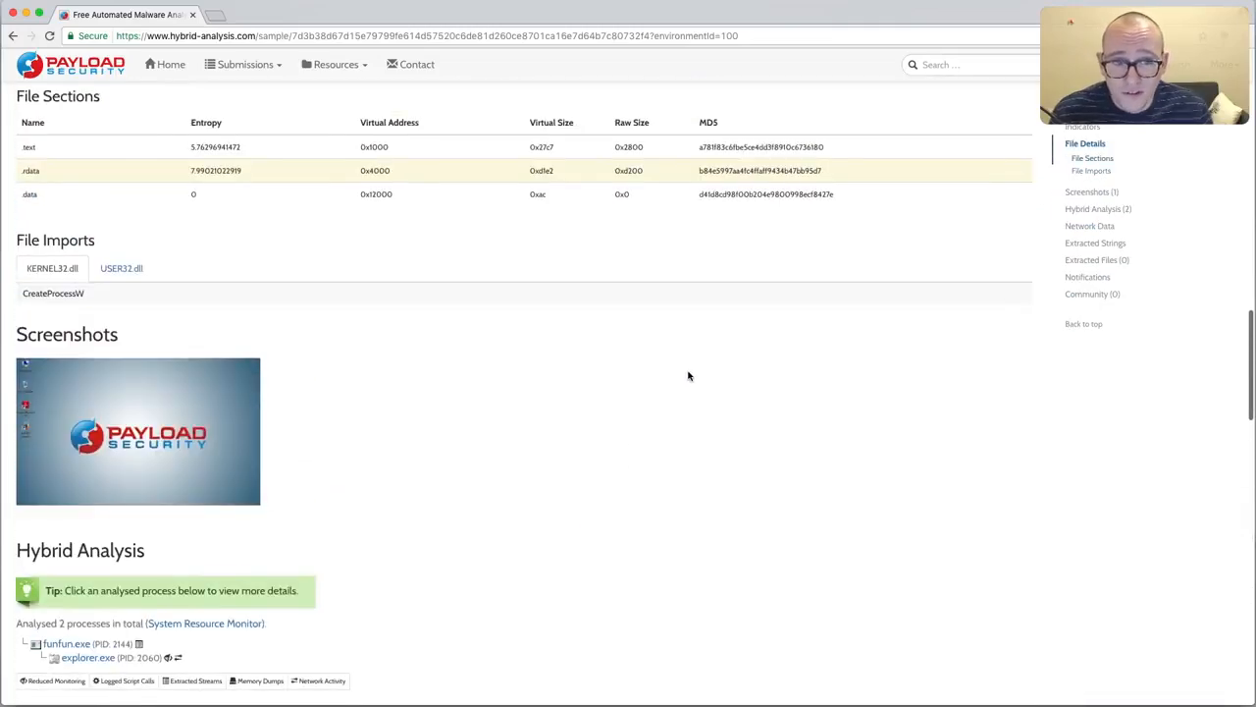
scroll(688, 378, down, 2)
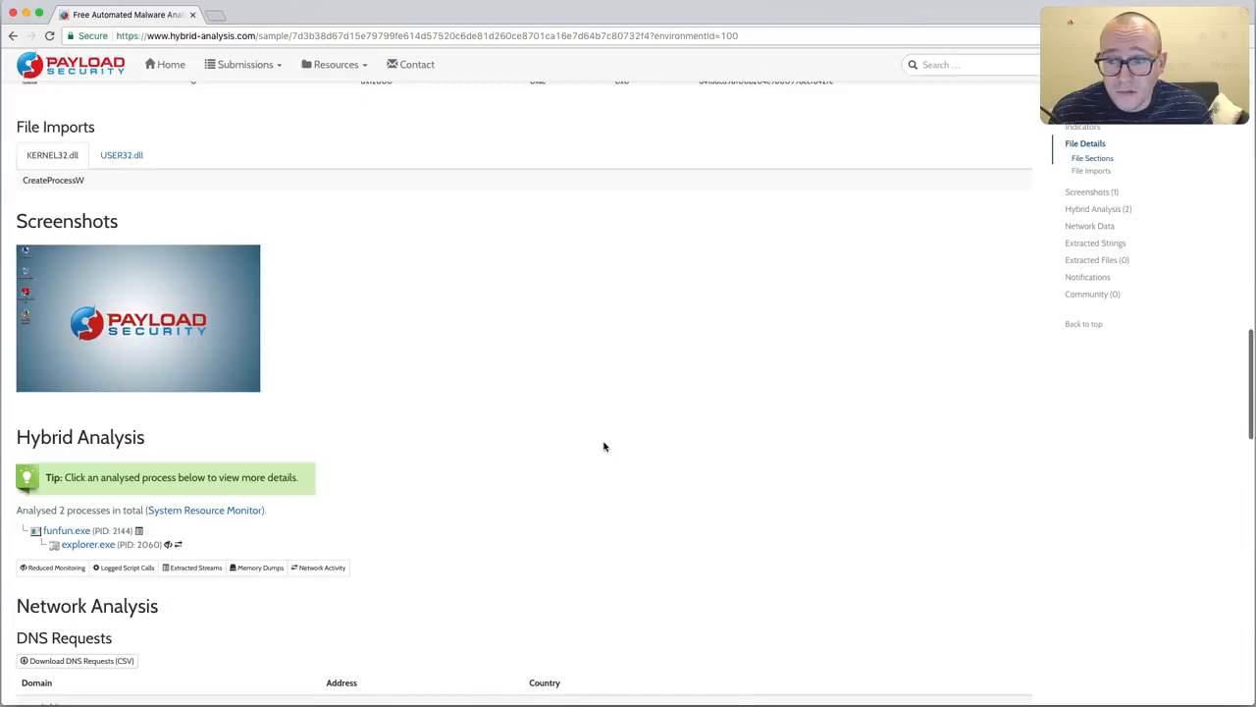
scroll(604, 450, down, 2)
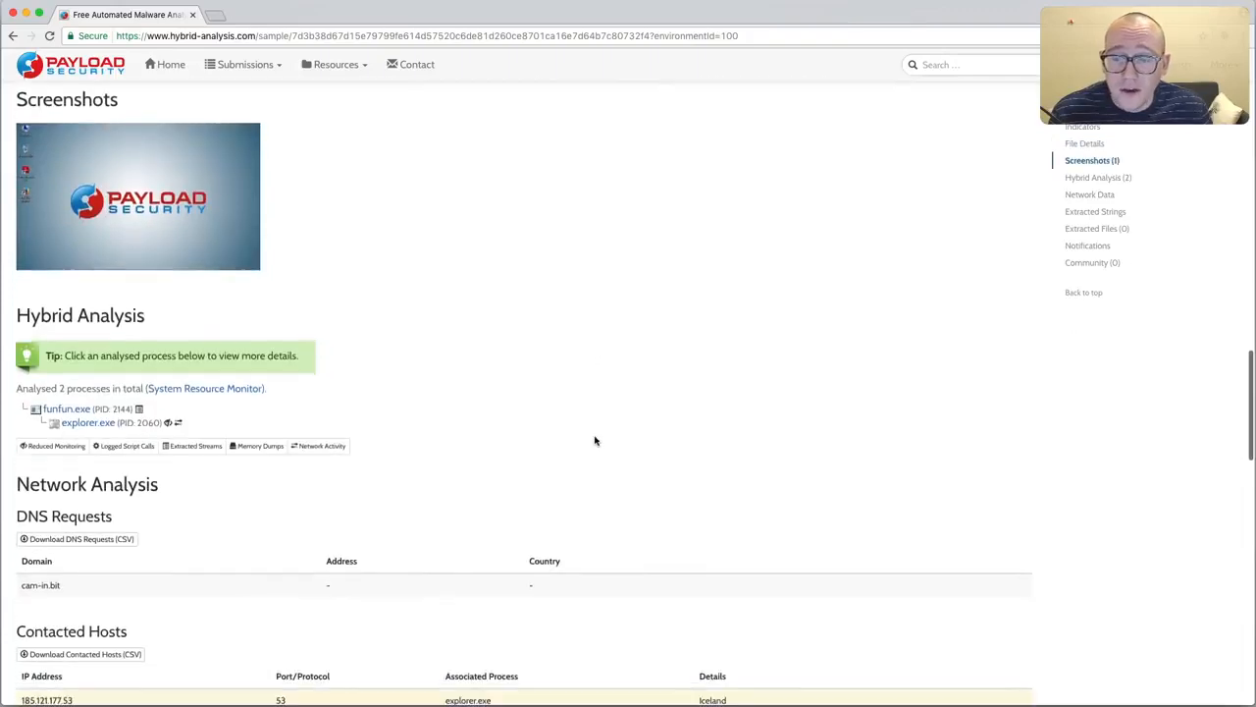
- Open the details of the analysed funfun.exe process and show page 5 of its logged API calls
click(67, 409)
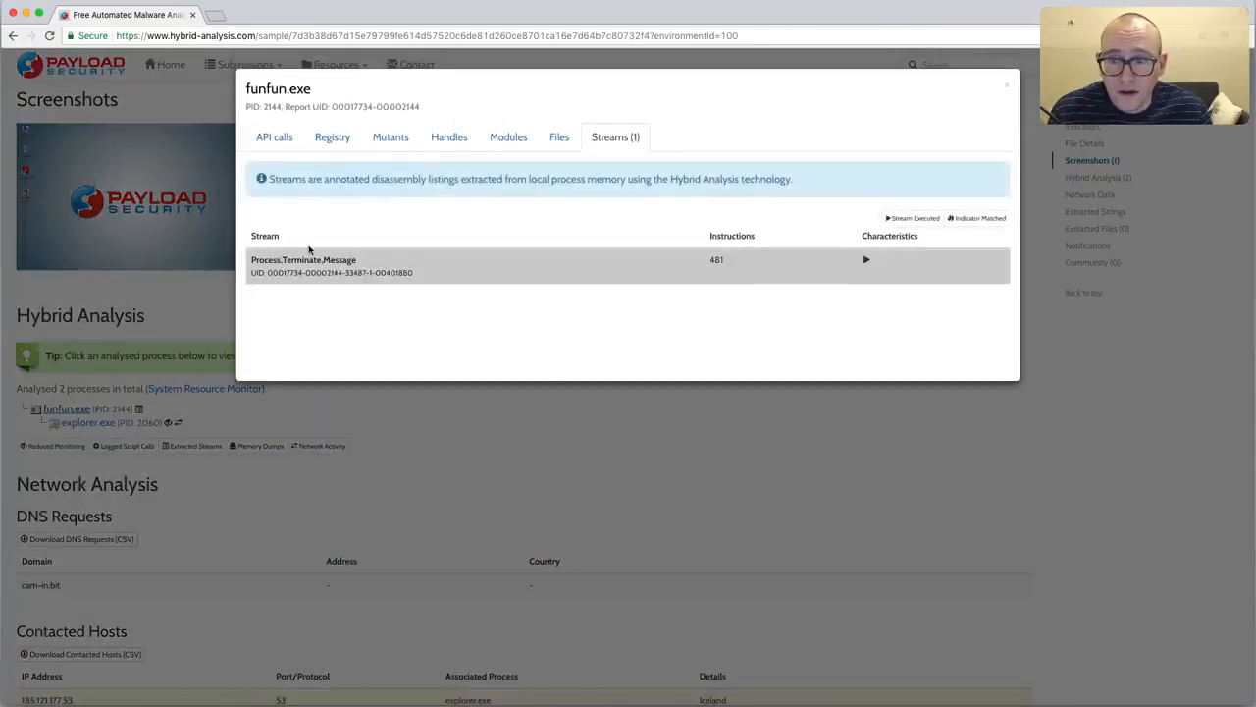
click(278, 138)
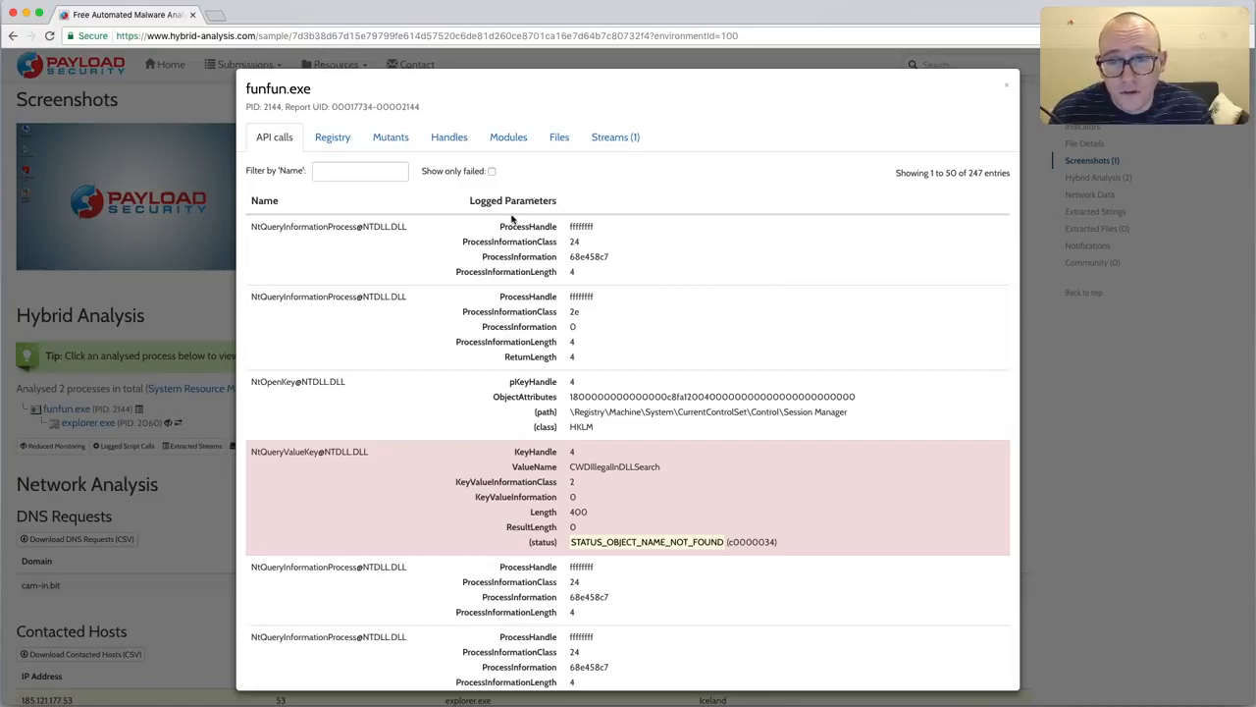
scroll(608, 258, down, 20)
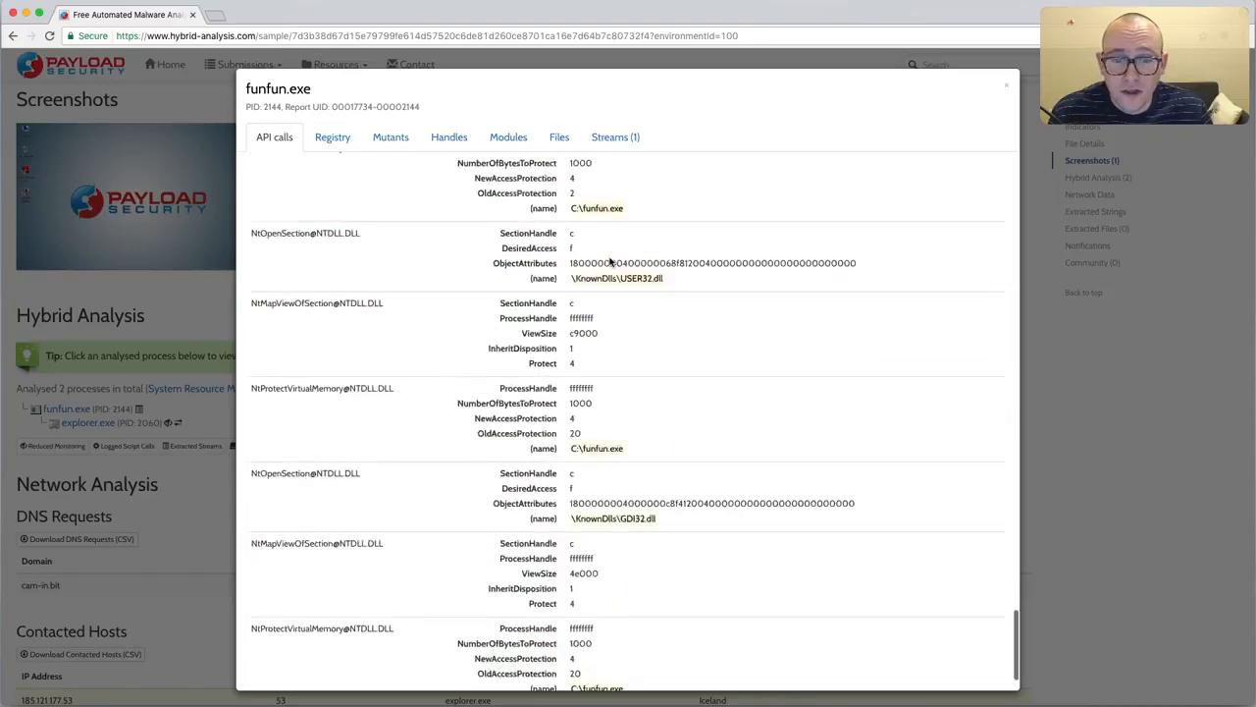
click(676, 663)
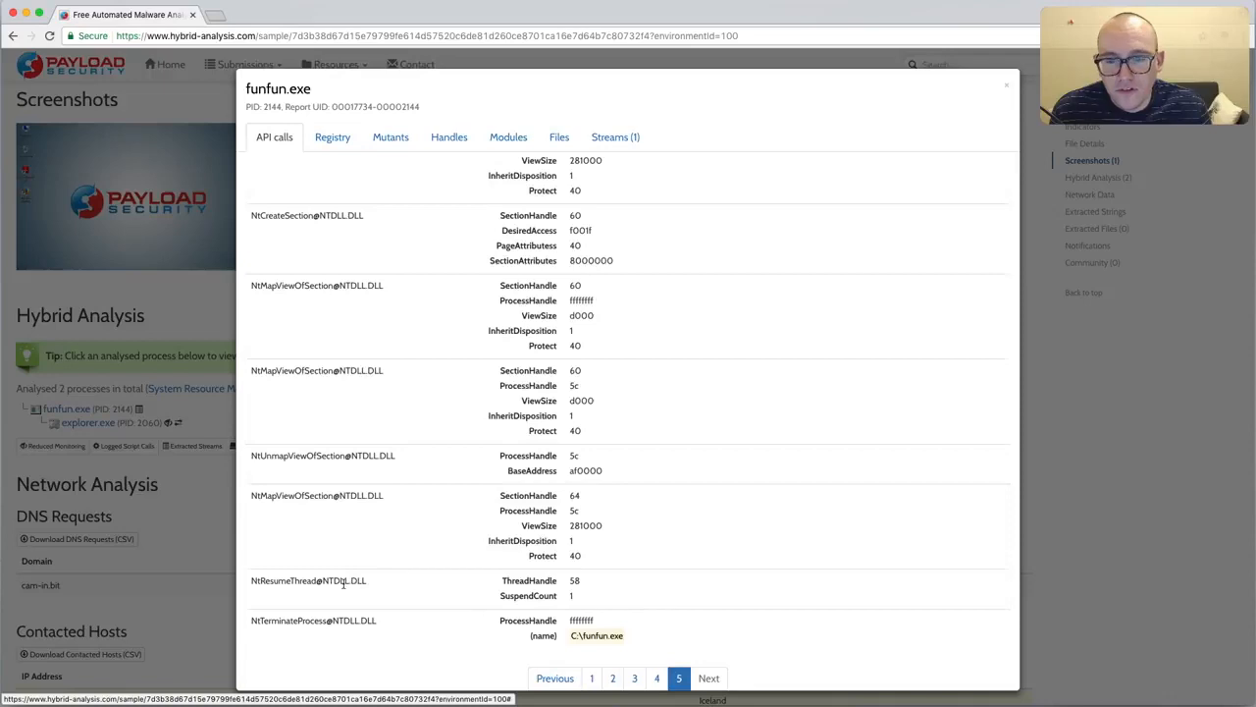
- Examine the final API calls of funfun.exe, from the virtual memory reads through section mapping and unmapping to thread resumption and process termination
scroll(379, 577, up, 1)
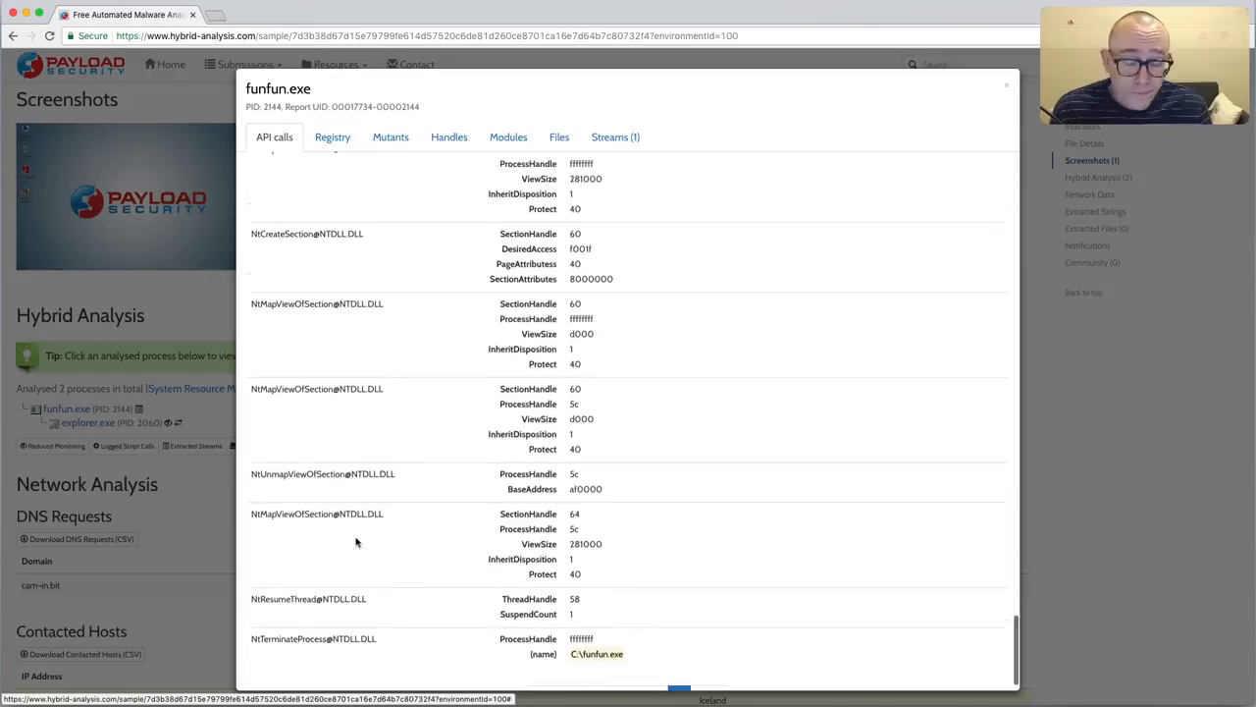
scroll(337, 530, up, 3)
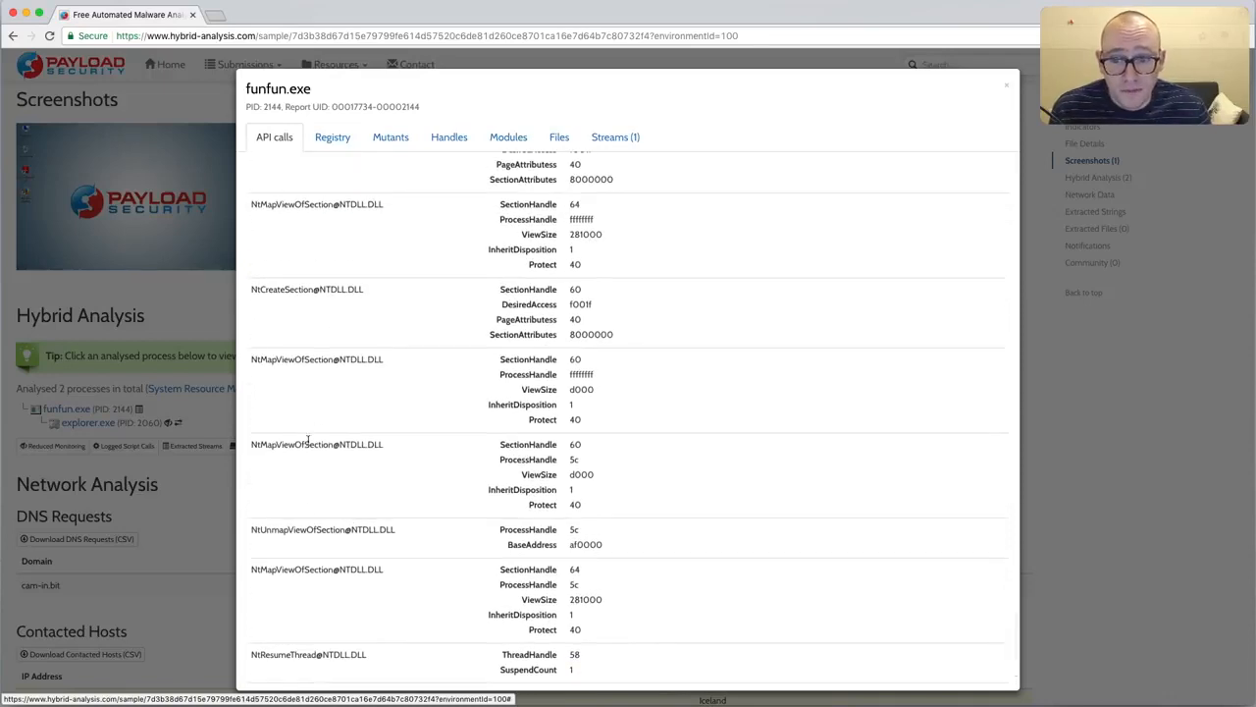
scroll(313, 436, up, 5)
scroll(313, 435, up, 10)
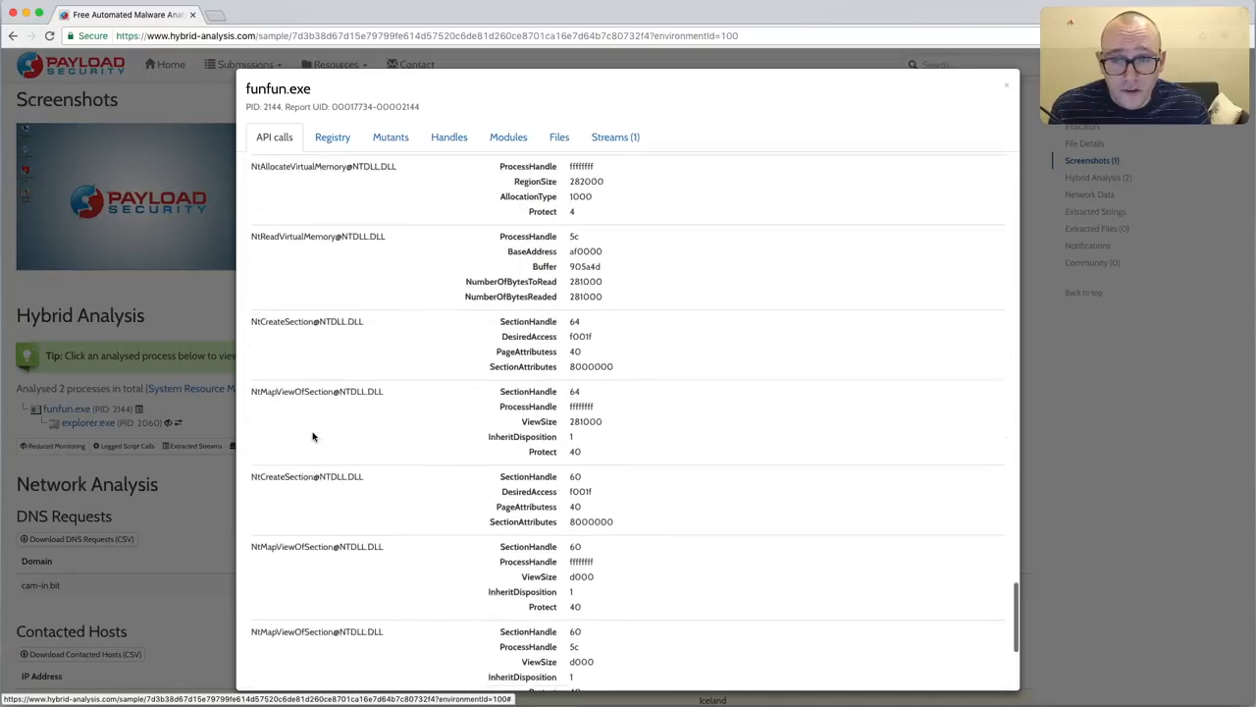
scroll(319, 397, up, 1)
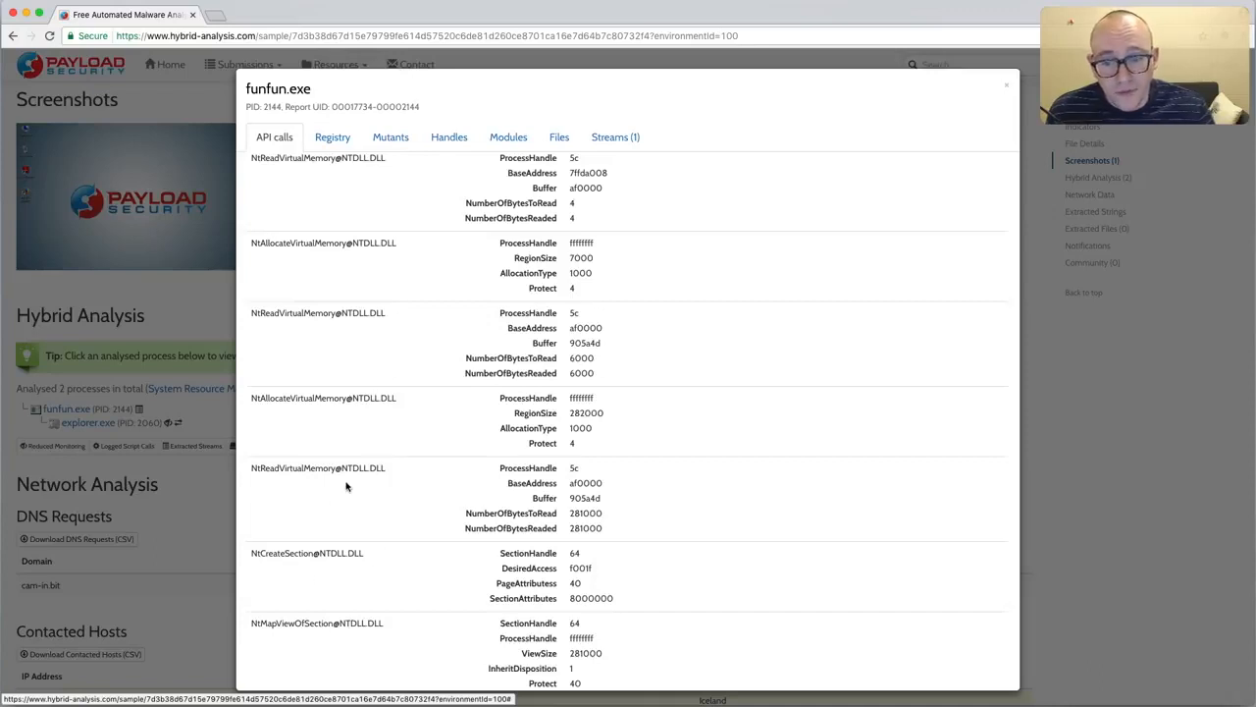
scroll(345, 491, down, 4)
scroll(345, 486, down, 4)
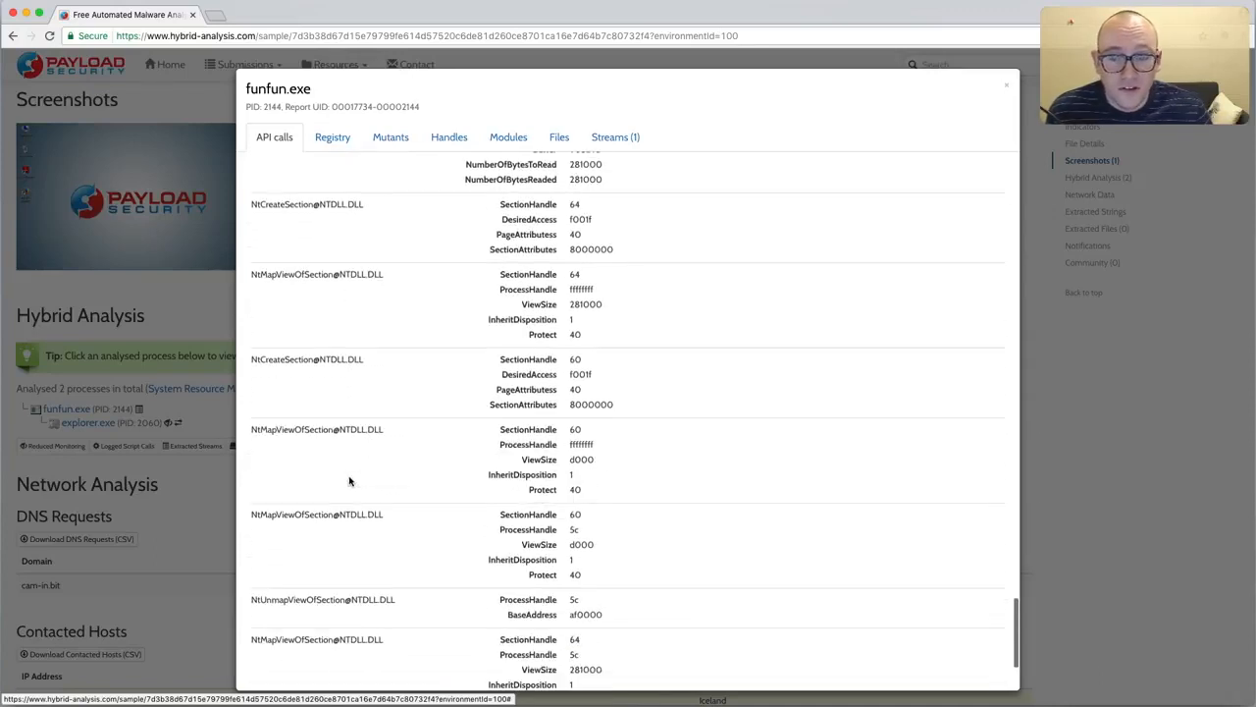
scroll(348, 509, down, 2)
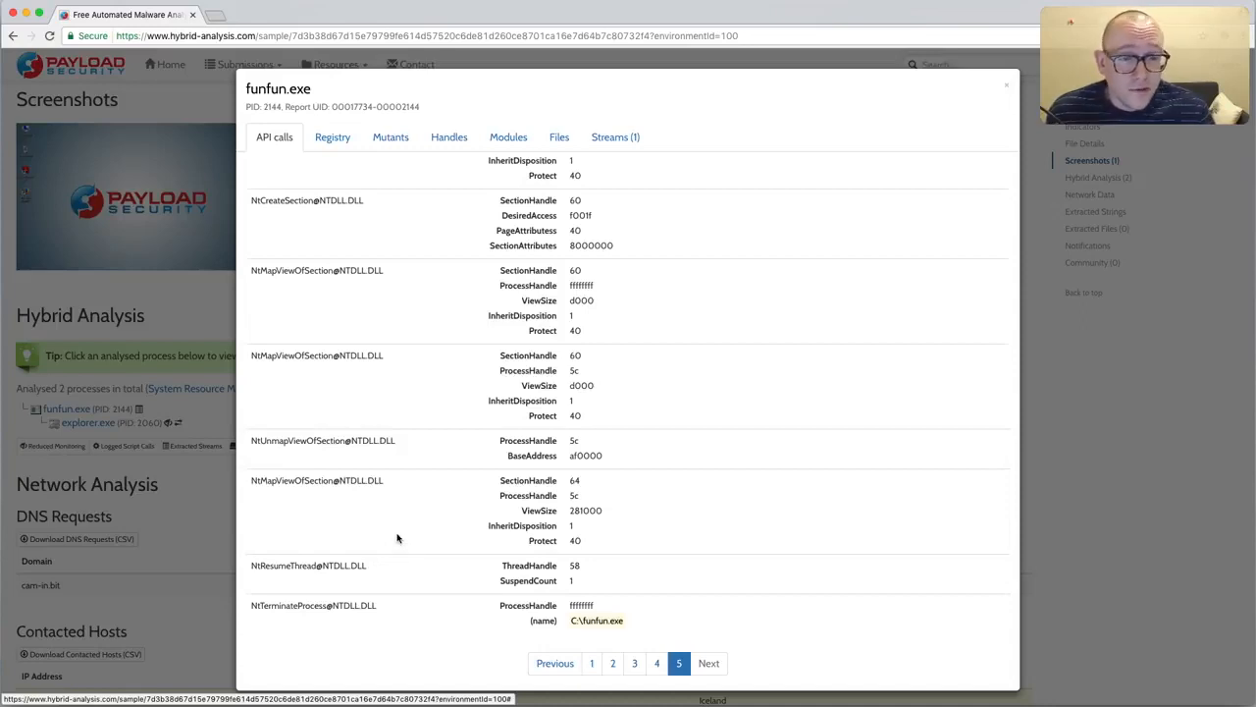
- Switch back to the stage1 disassembly in IDA and open the query_information_process function from its call in start
click(1005, 85)
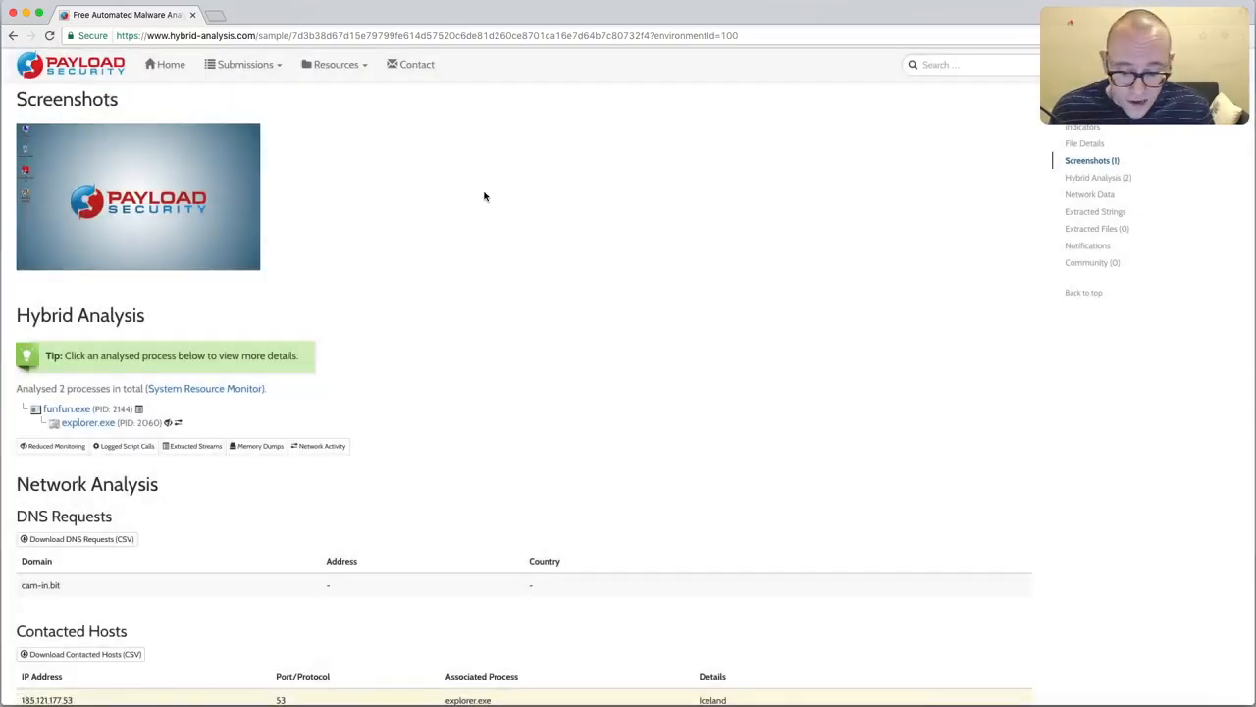
key(ctrl+Right)
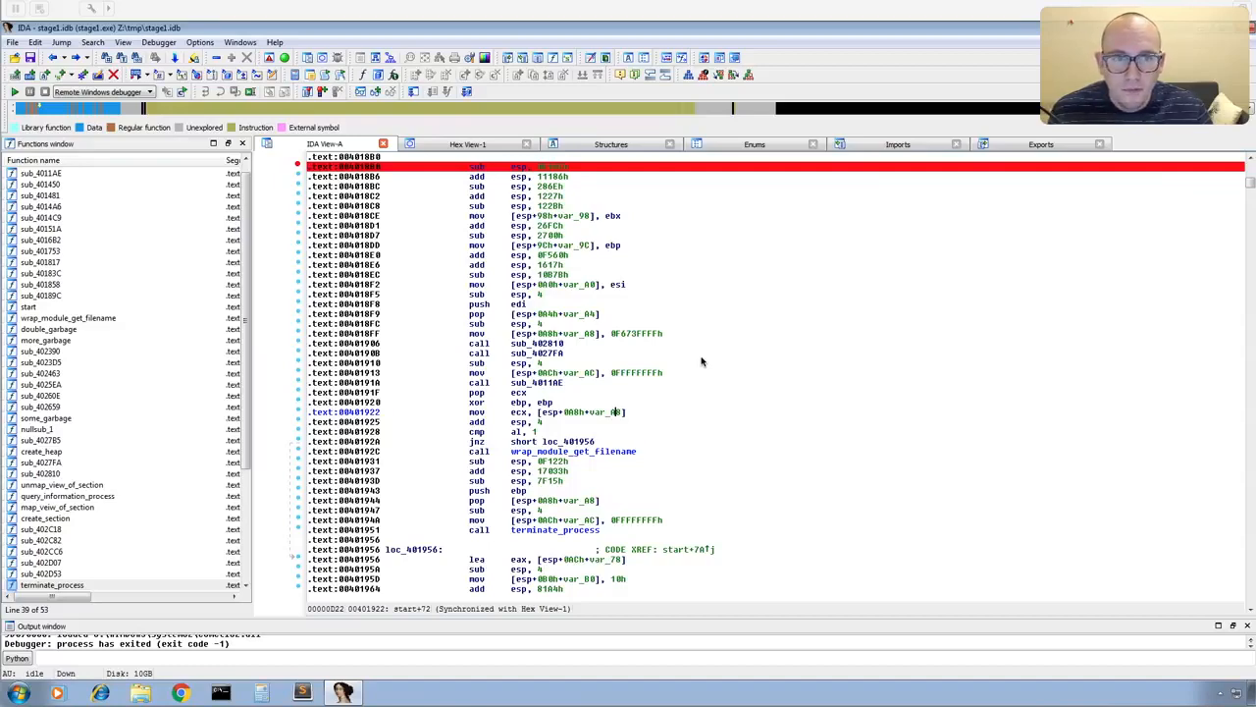
scroll(707, 353, down, 5)
scroll(715, 344, down, 20)
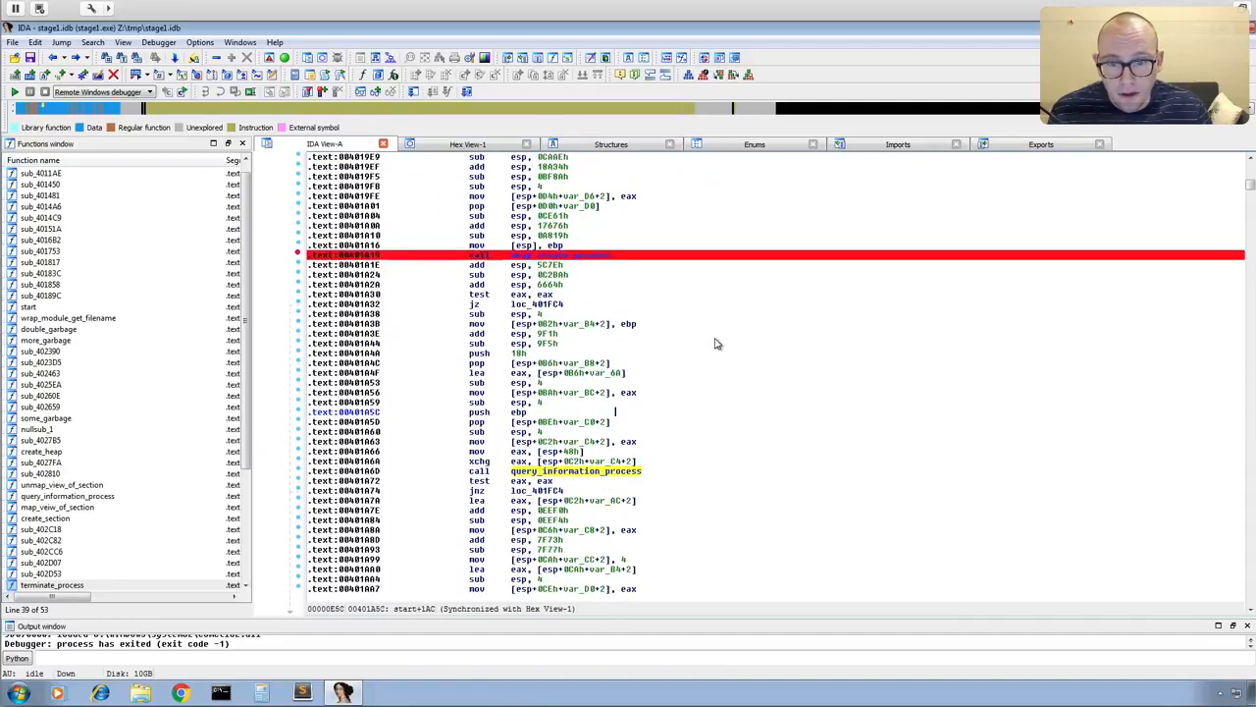
scroll(715, 343, down, 2)
click(601, 414)
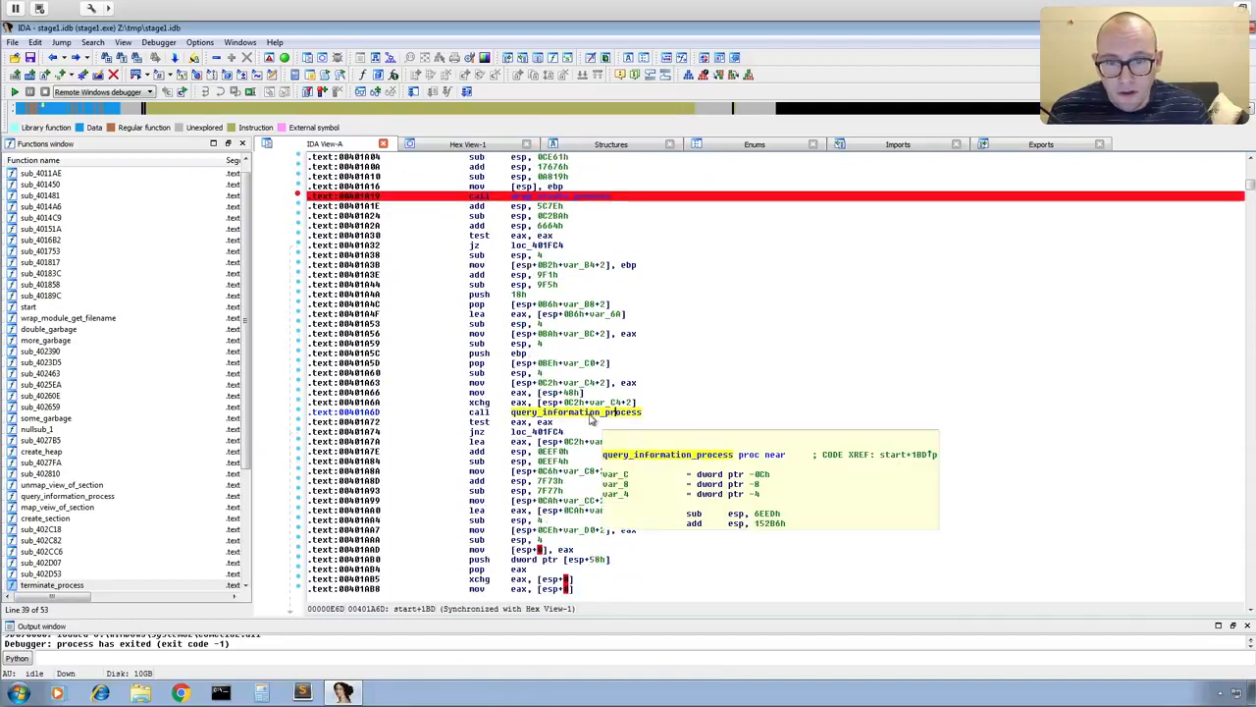
double_click(592, 414)
scroll(745, 338, up, 2)
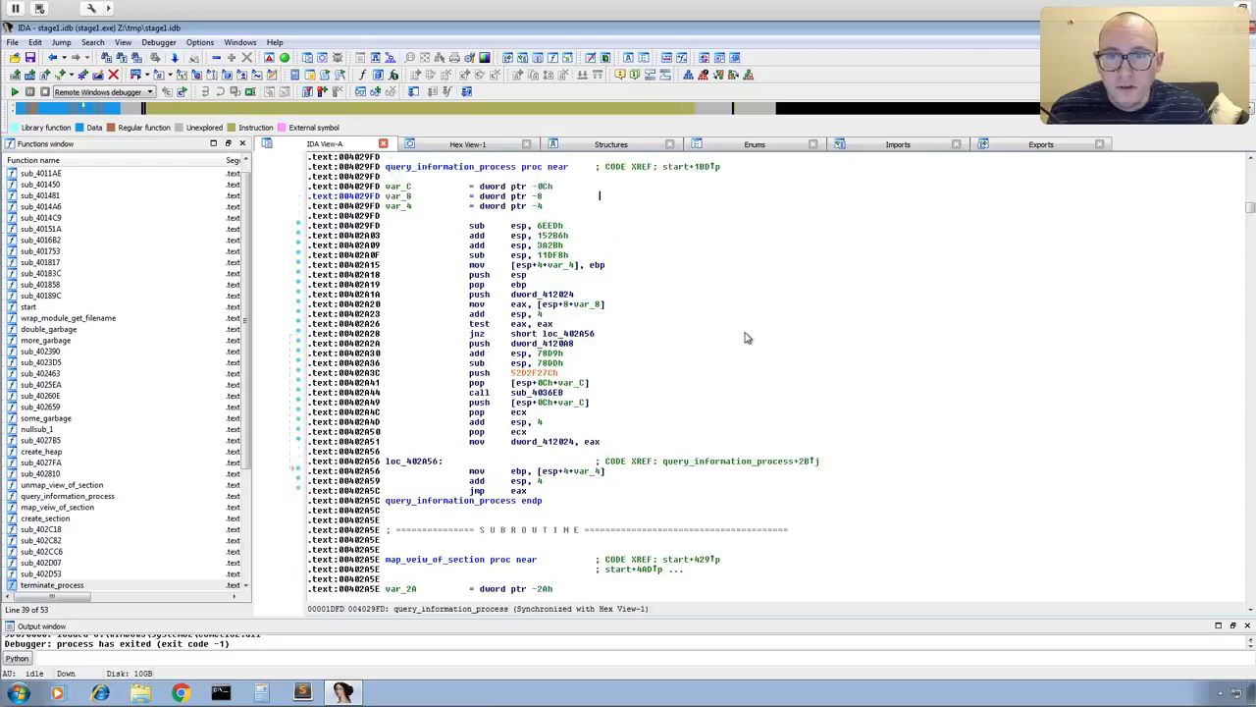
scroll(745, 338, up, 1)
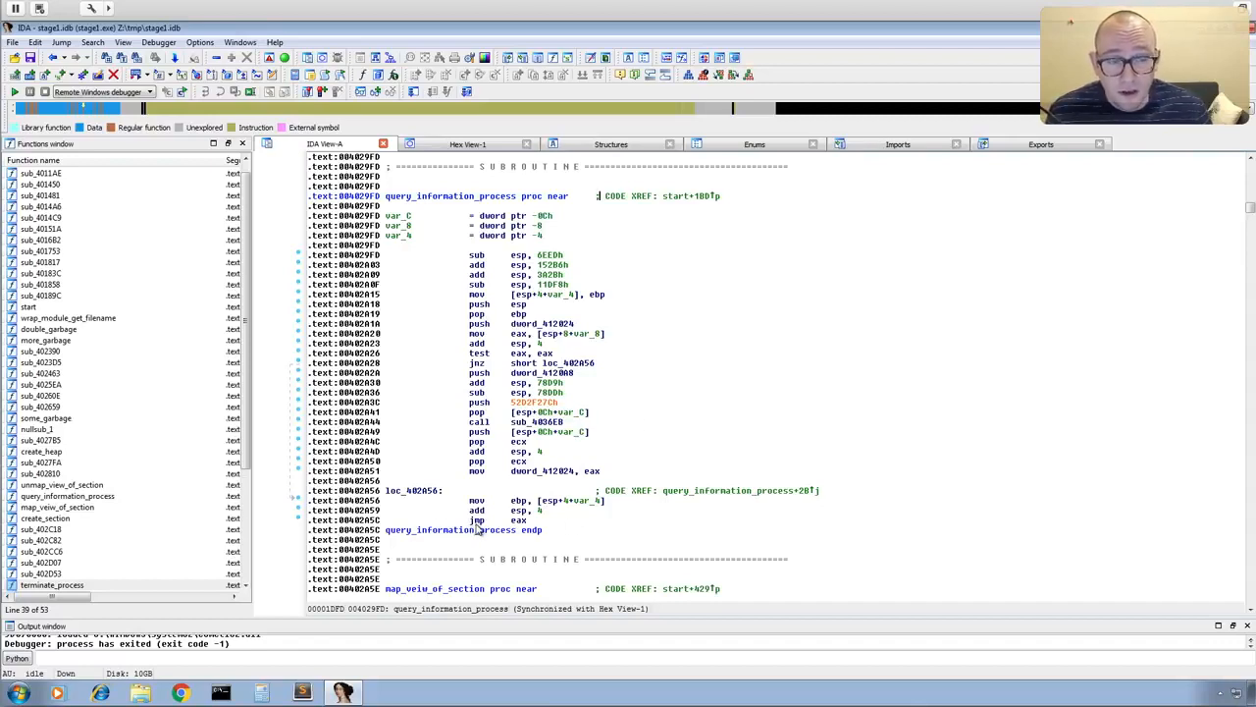
- Set a breakpoint on the jmp eax ending query_information_process, and run the debugger past the earlier breakpoints until it is reached
mouse_move(539, 531)
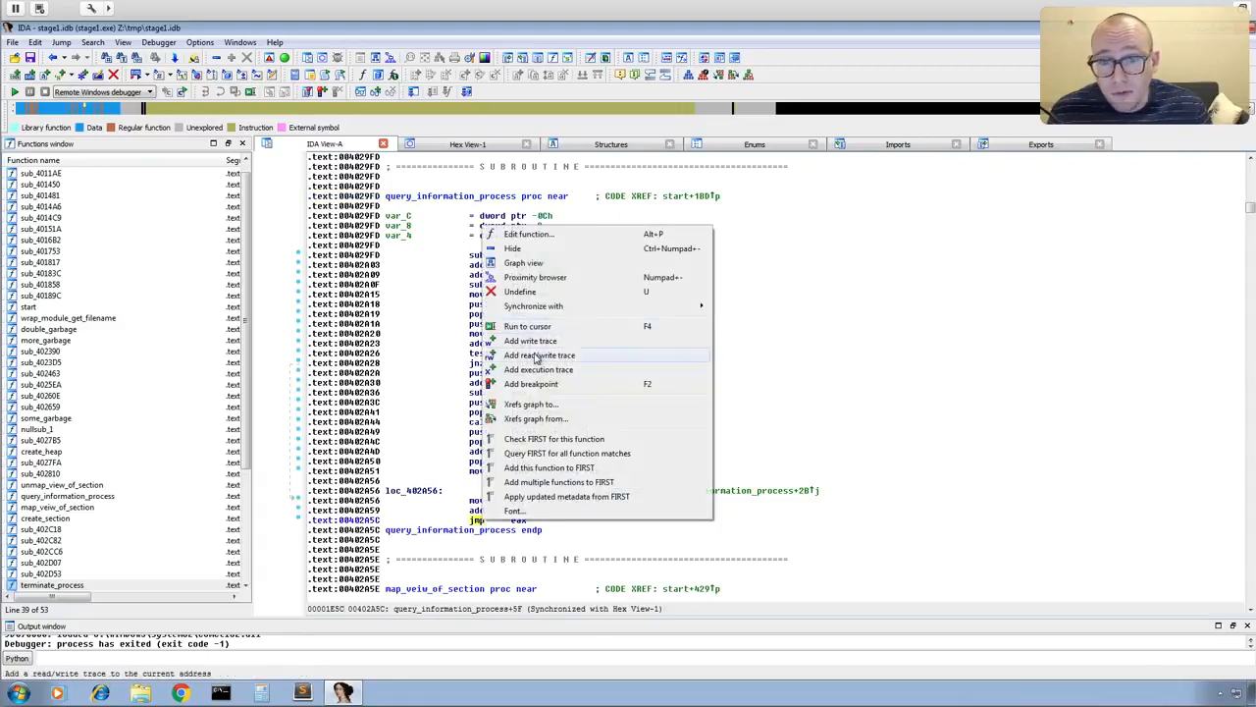
click(520, 383)
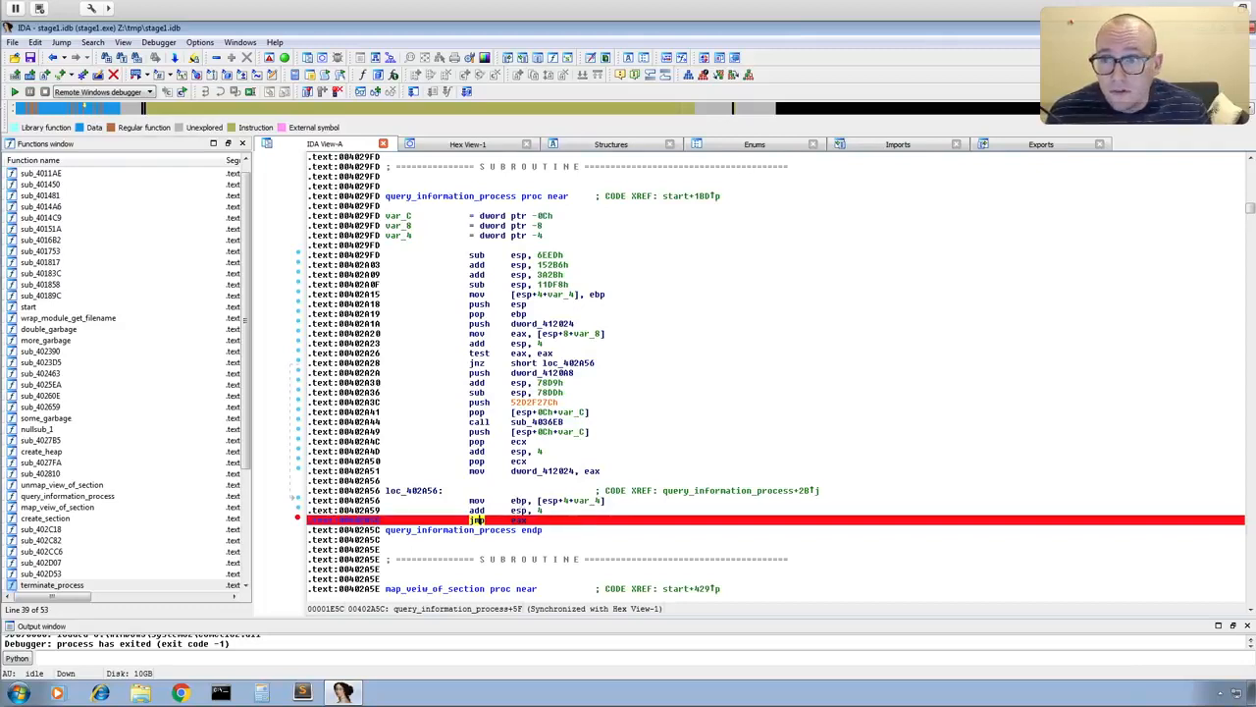
click(15, 92)
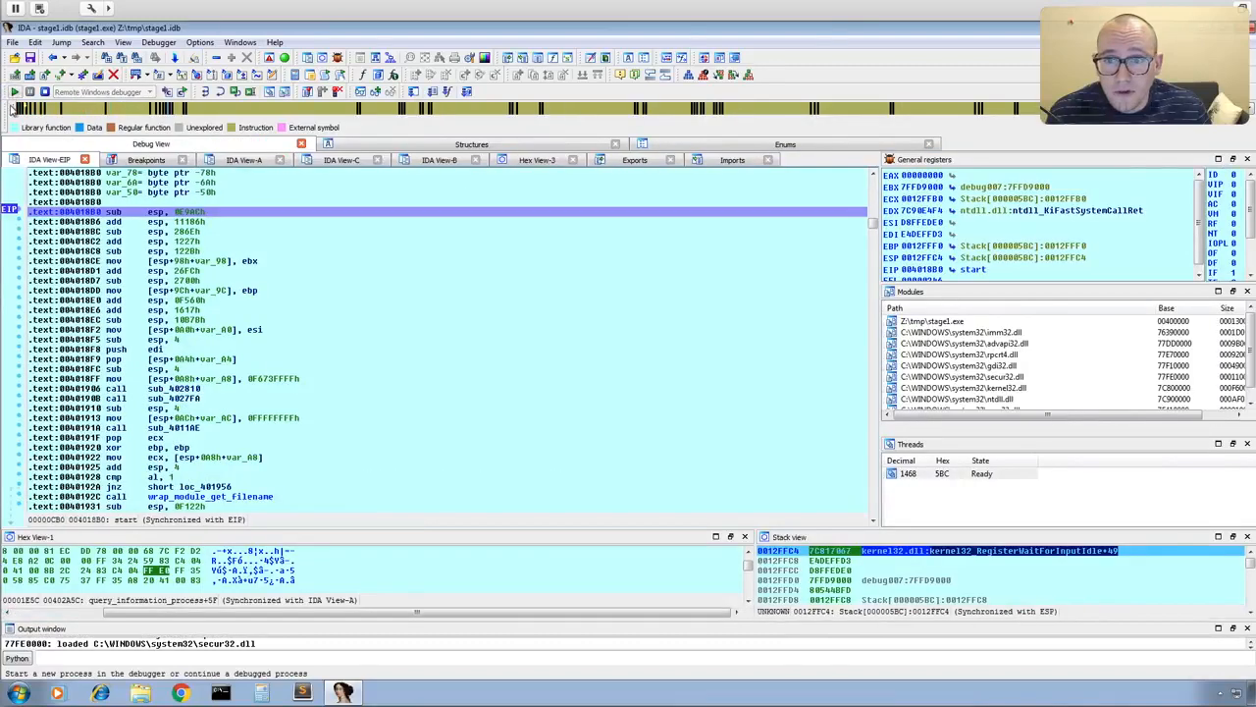
click(14, 92)
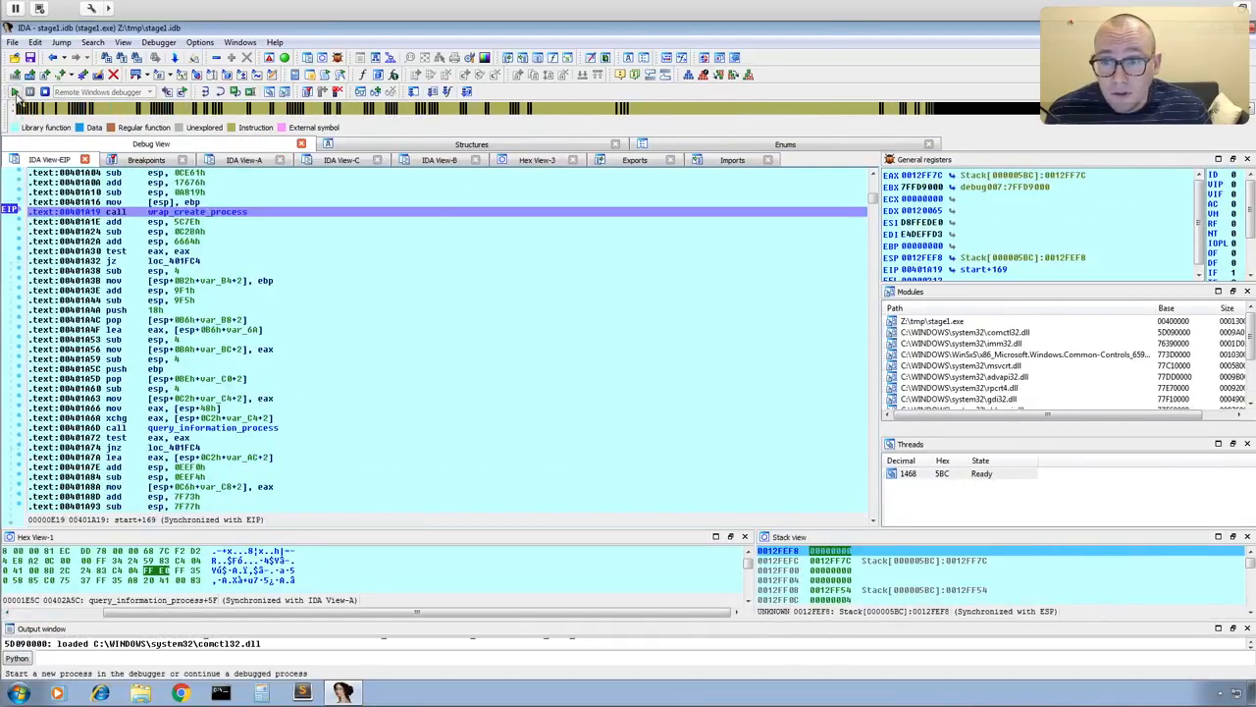
click(15, 92)
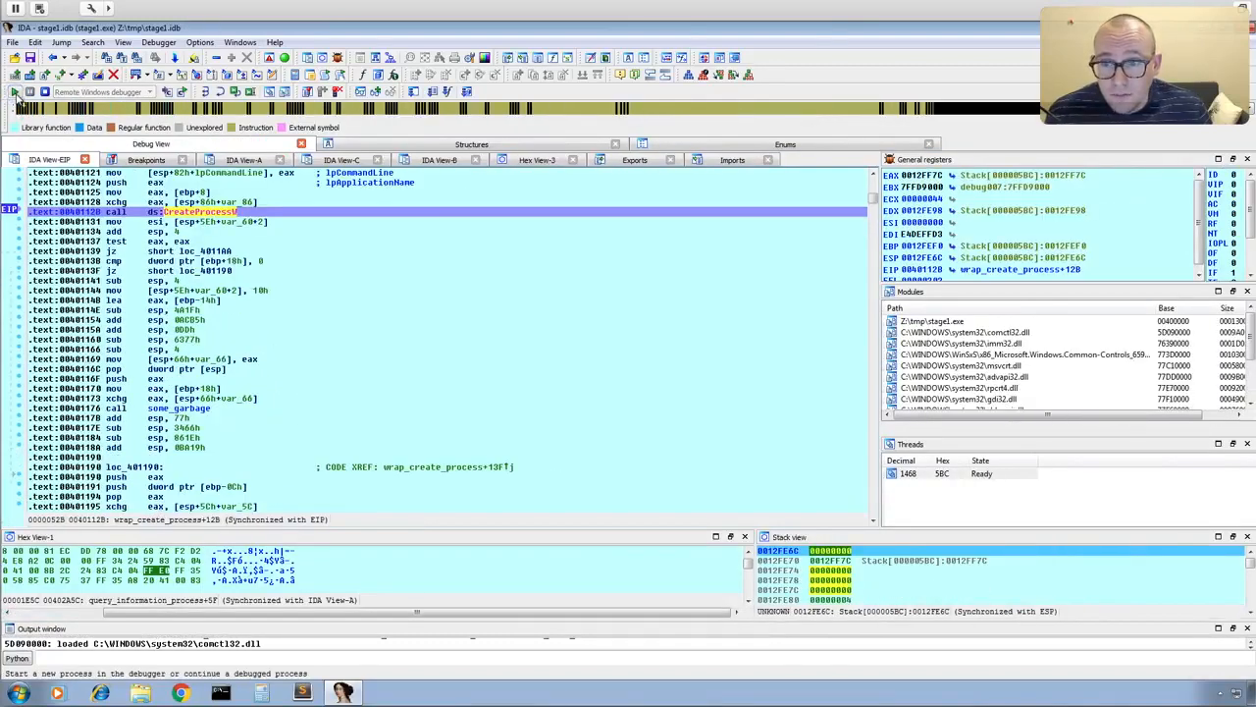
click(15, 92)
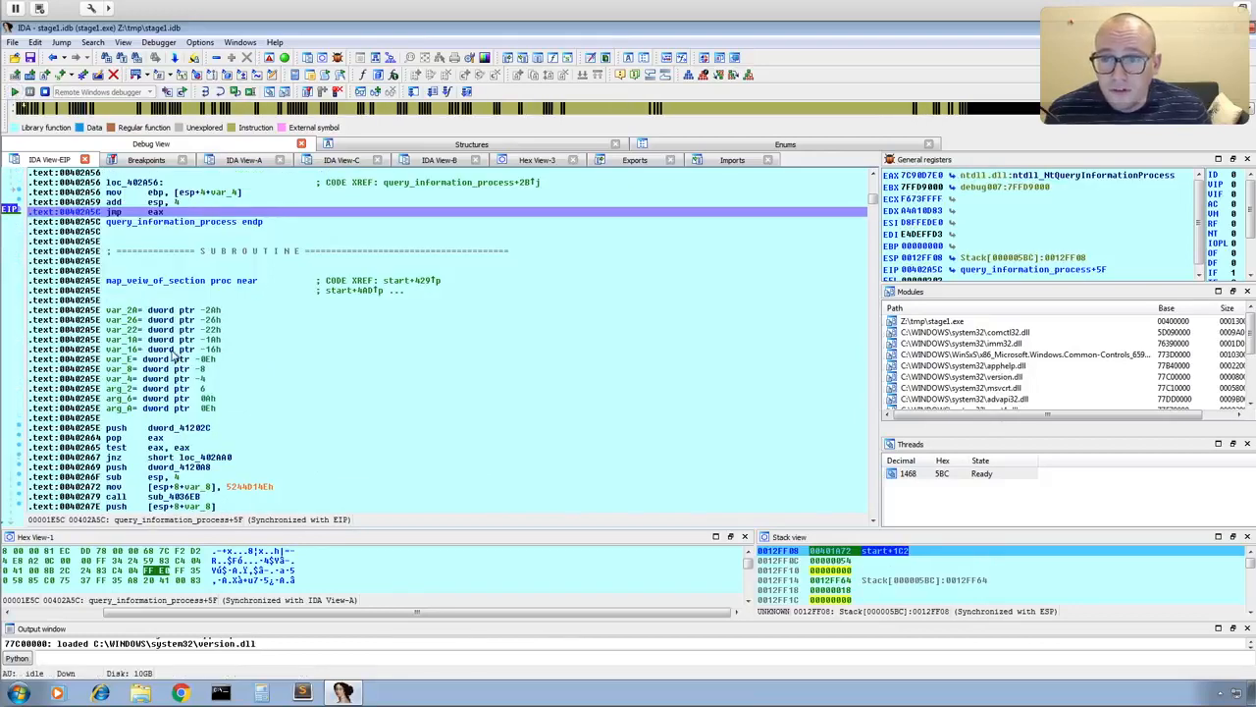
- Inspect the query_information_process code up to jmp eax alongside the API address resolved in the EAX register
scroll(174, 359, up, 11)
scroll(175, 360, down, 2)
mouse_move(157, 506)
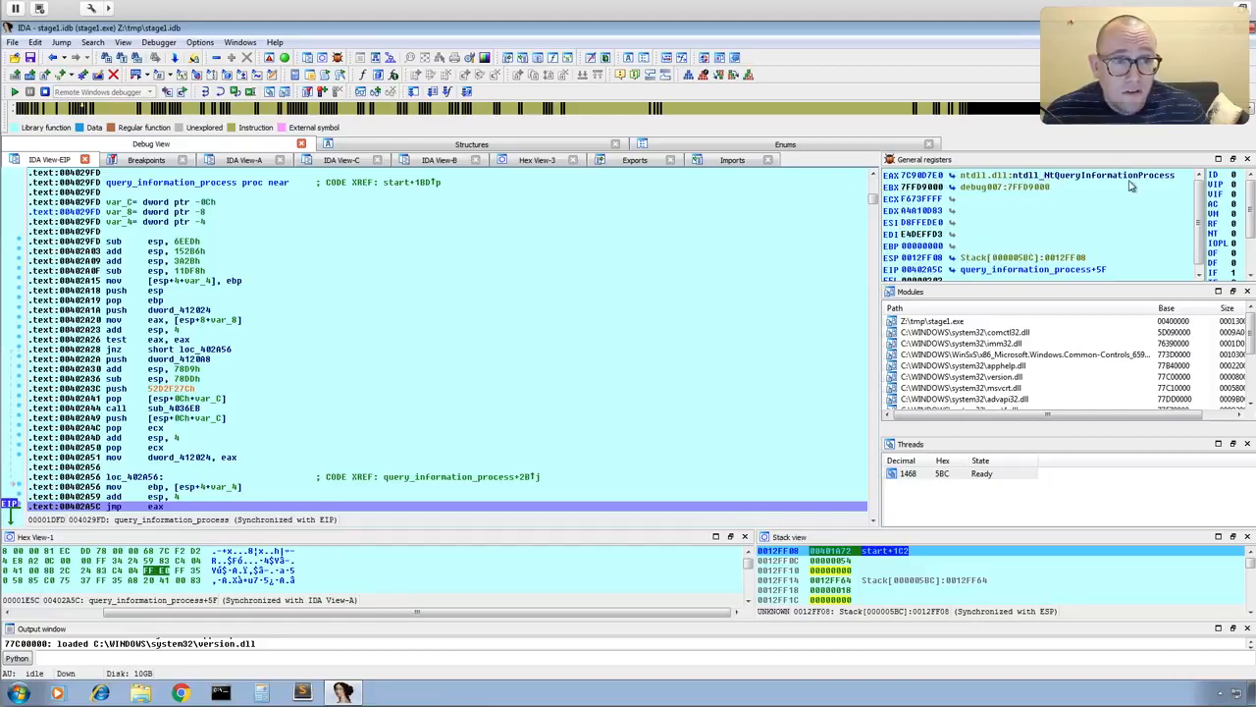
mouse_move(1169, 182)
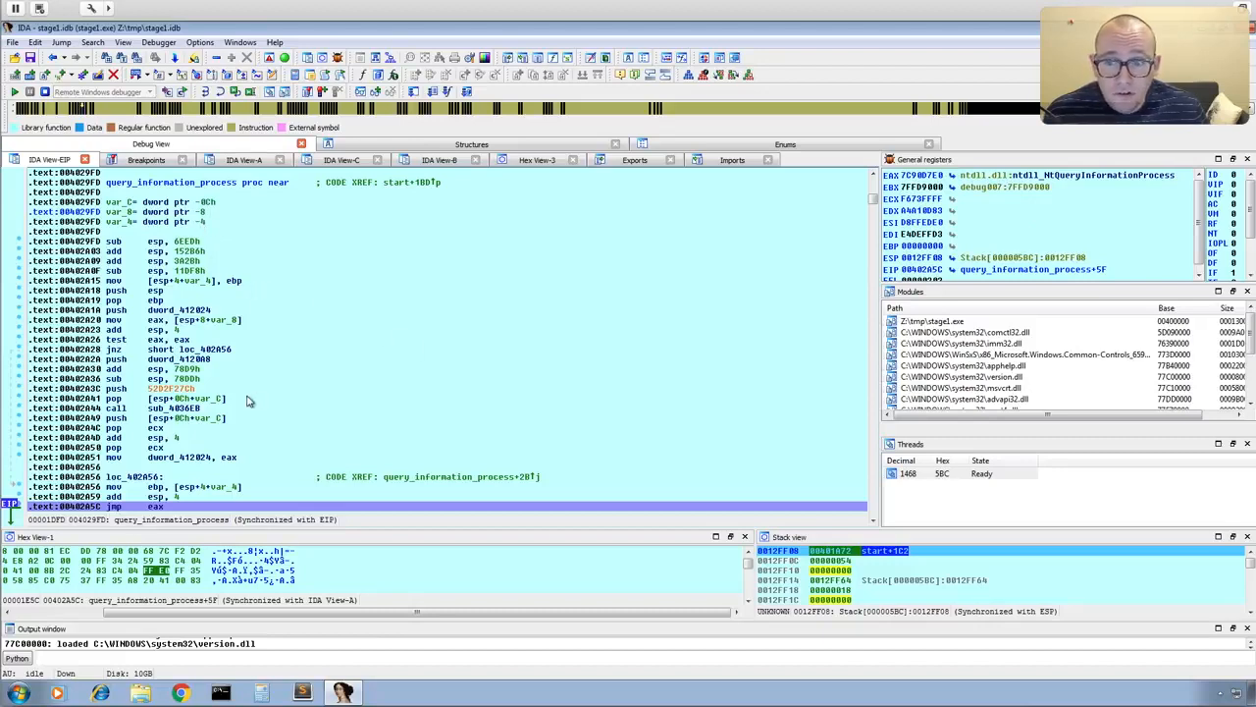
scroll(356, 359, down, 3)
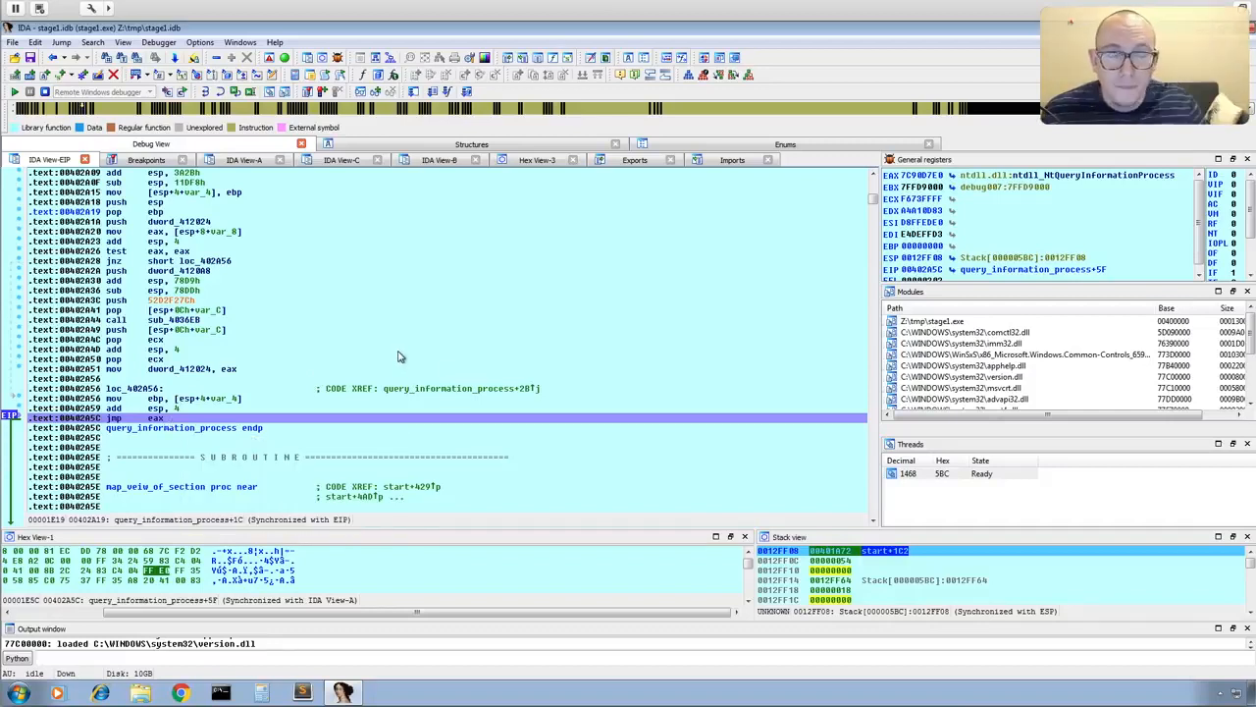
scroll(362, 314, up, 2)
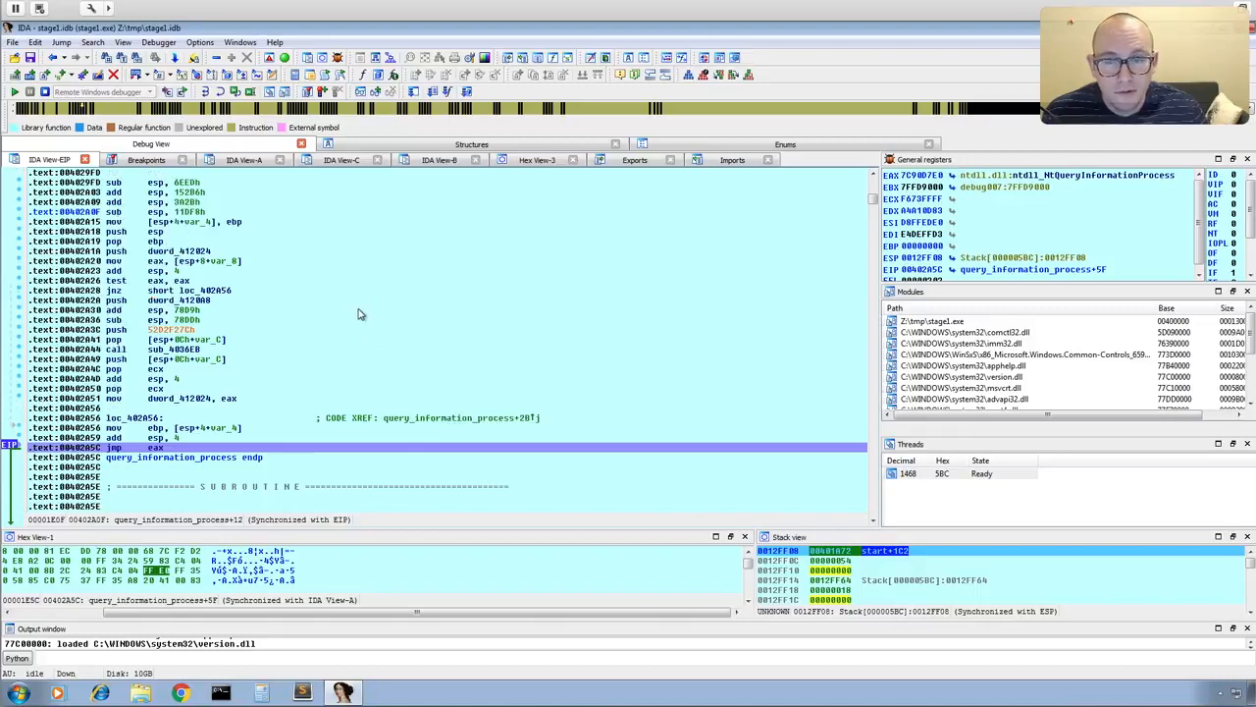
scroll(361, 314, up, 1)
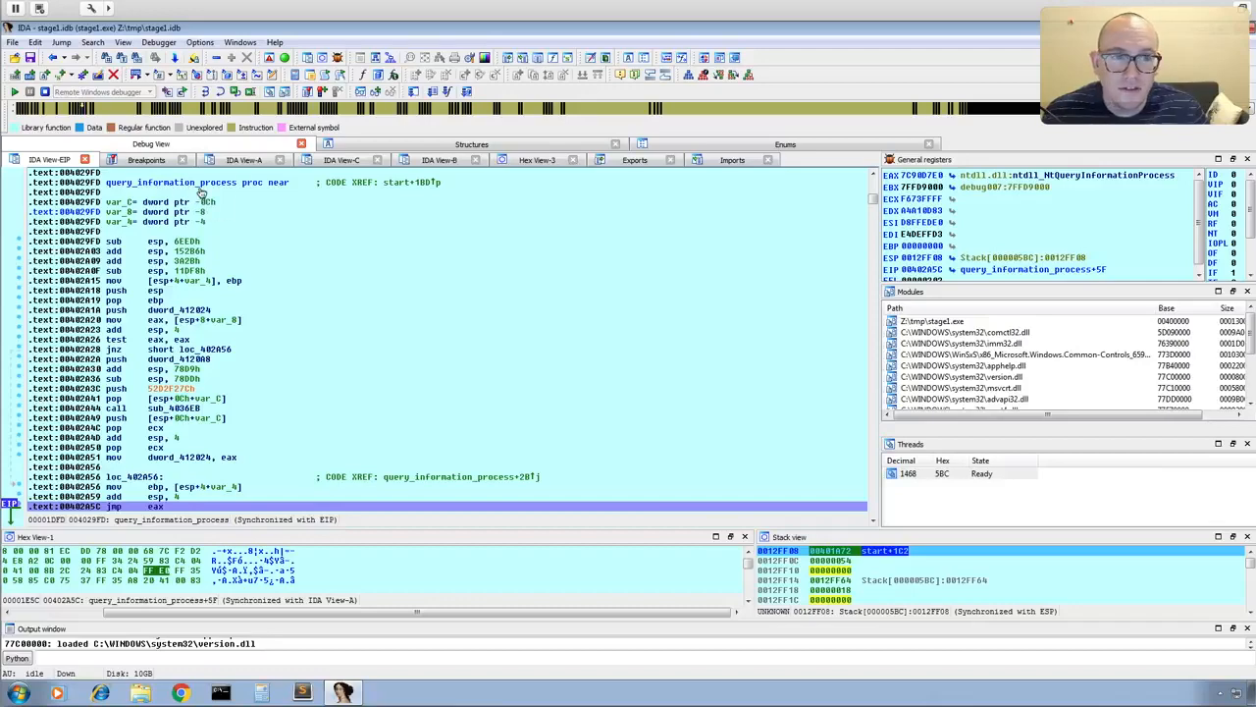
- Stop the debugging session and delete the breakpoint on the jmp eax in query_information_process
click(44, 91)
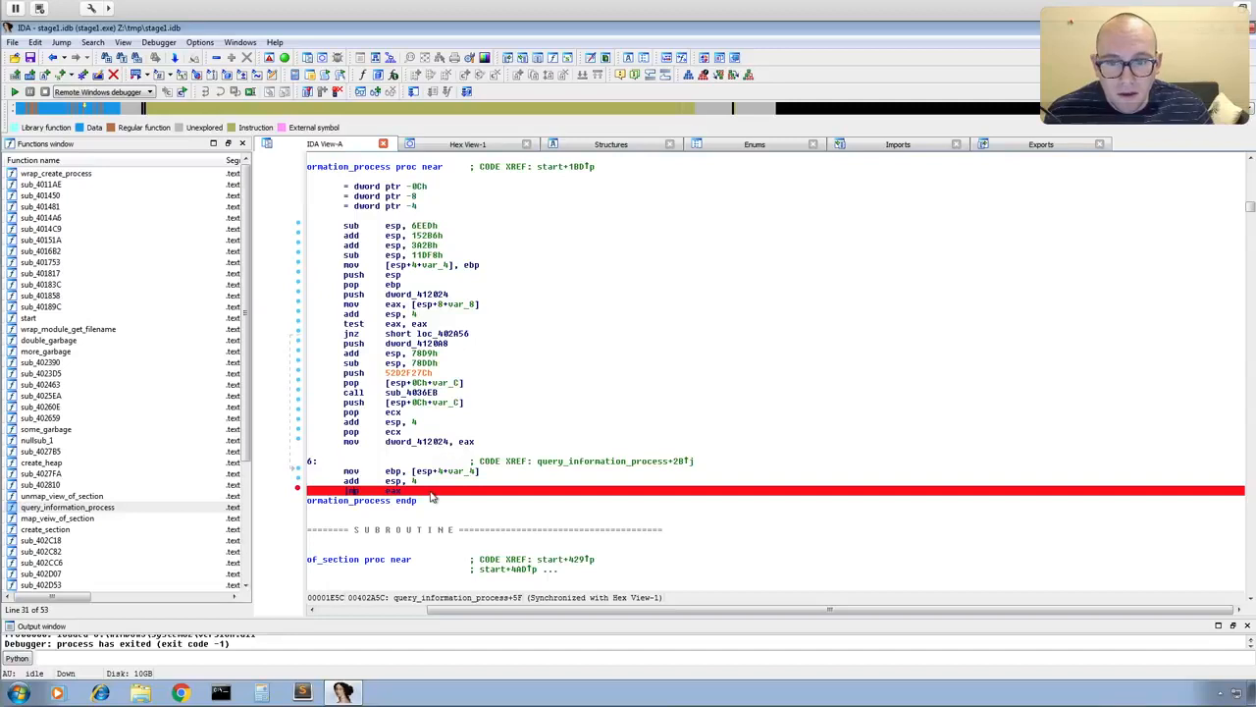
right_click(432, 495)
click(579, 355)
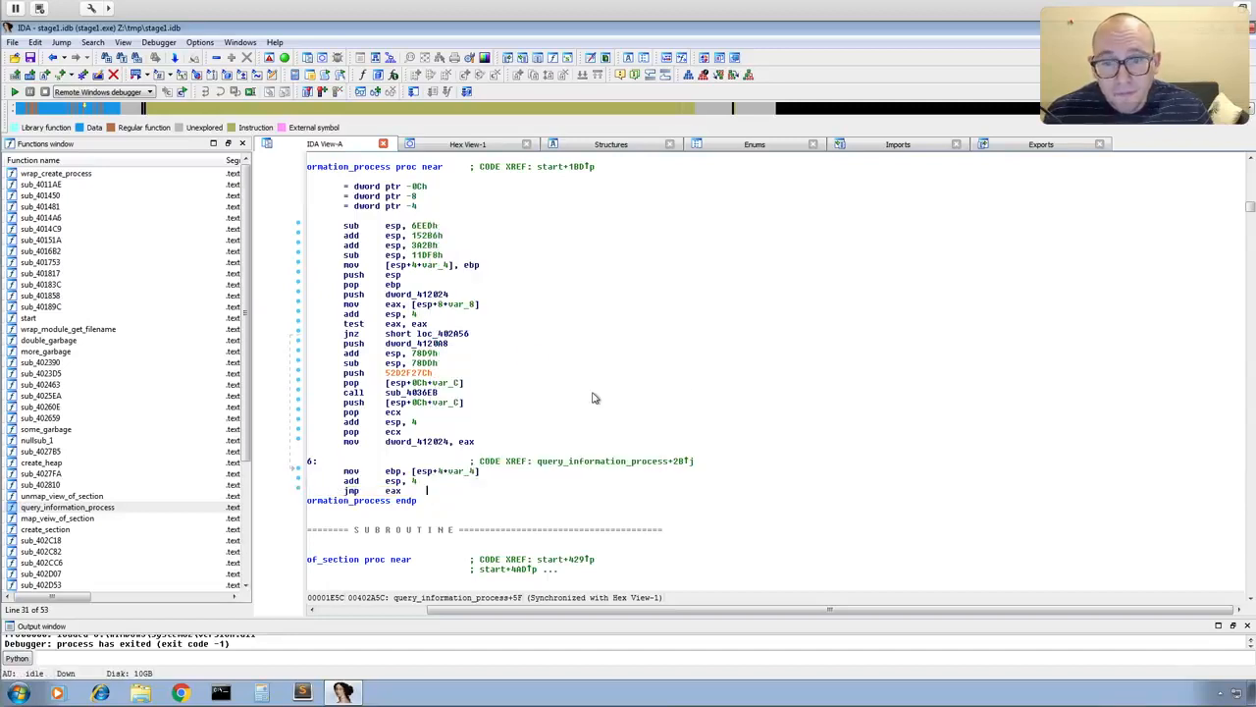
drag(541, 323, 723, 335)
click(698, 430)
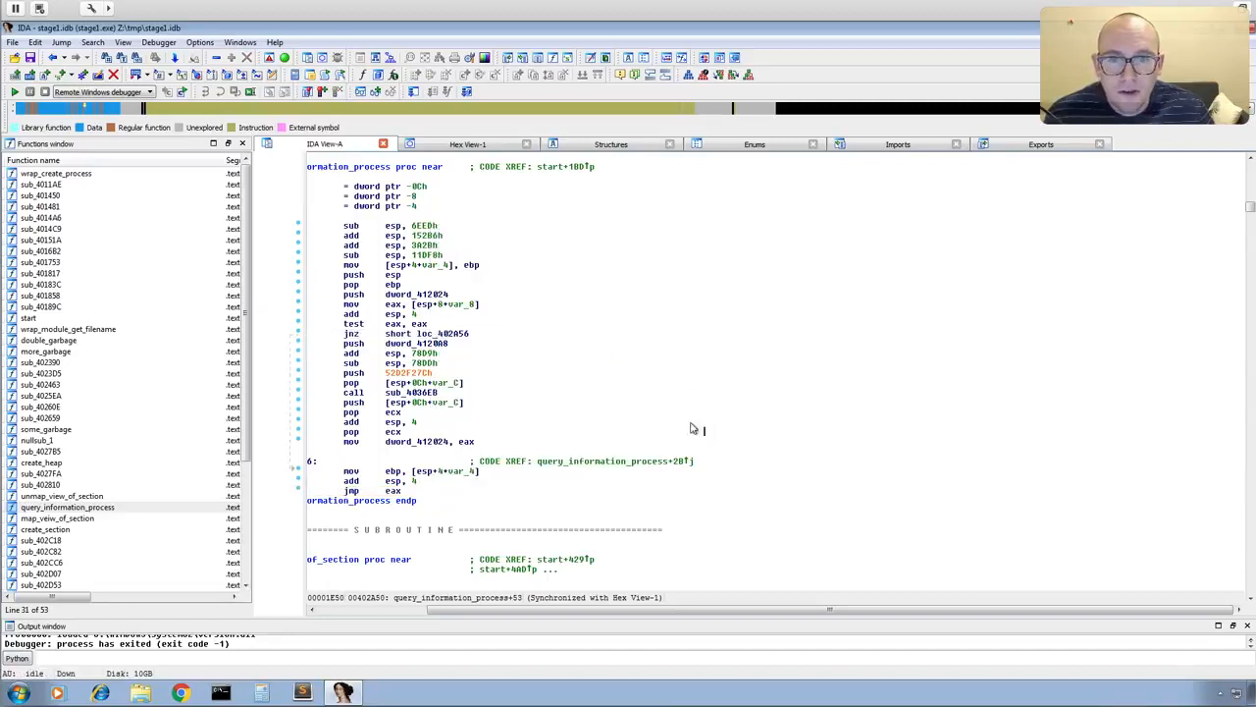
- List the cross-references to query_information_process and jump to its call in start
scroll(667, 414, left, 1)
right_click(372, 171)
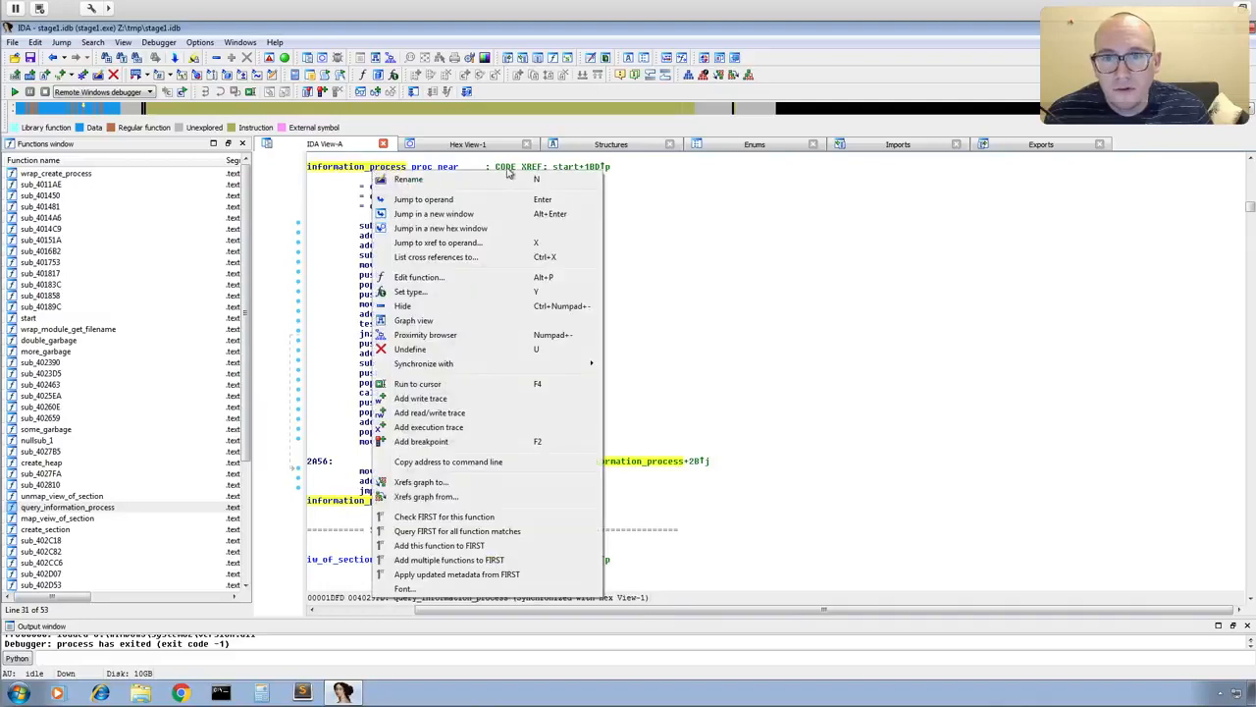
click(468, 242)
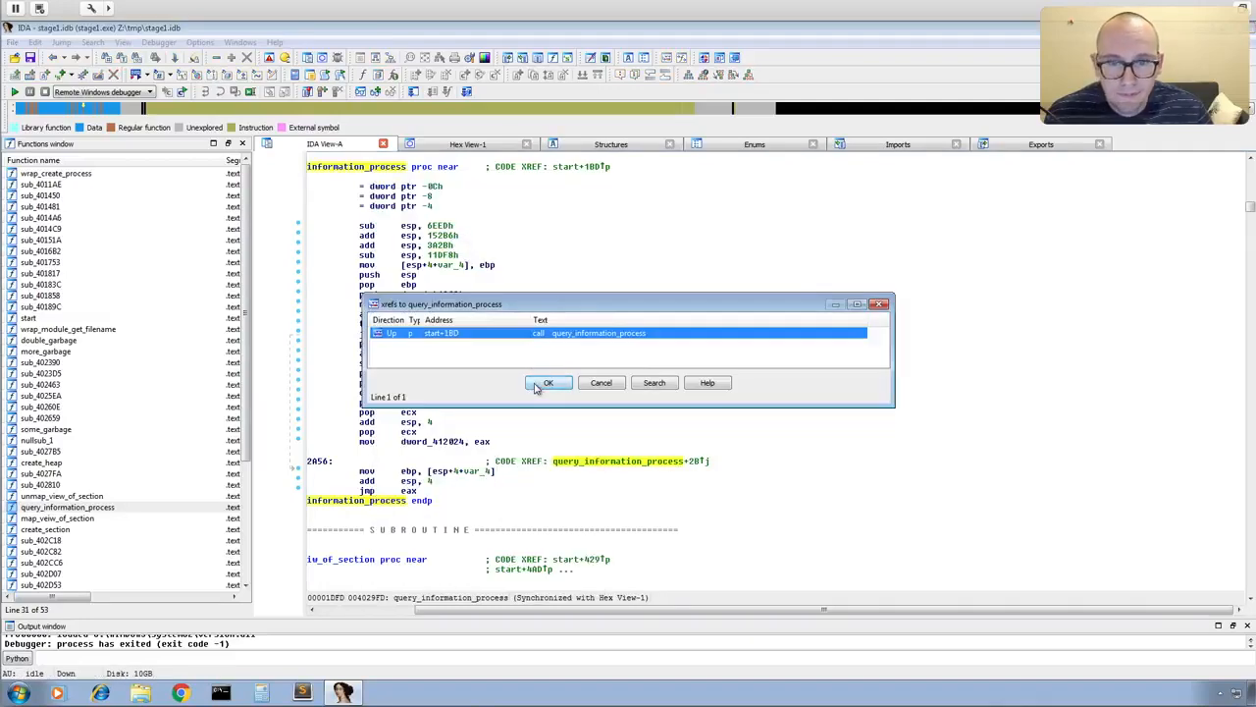
click(539, 385)
click(648, 422)
scroll(637, 421, left, 2)
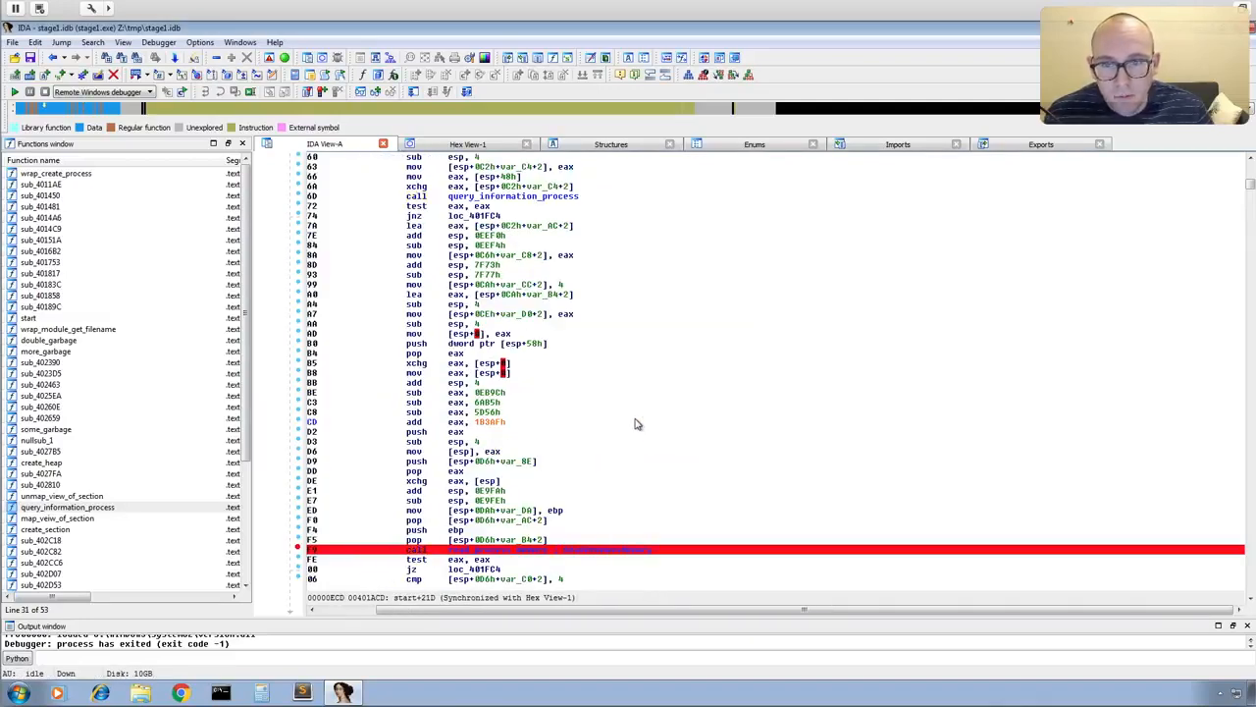
scroll(642, 422, left, 2)
- Open the create_heap function from its breakpointed call in start, inspect its code, and return to the call
scroll(641, 422, down, 5)
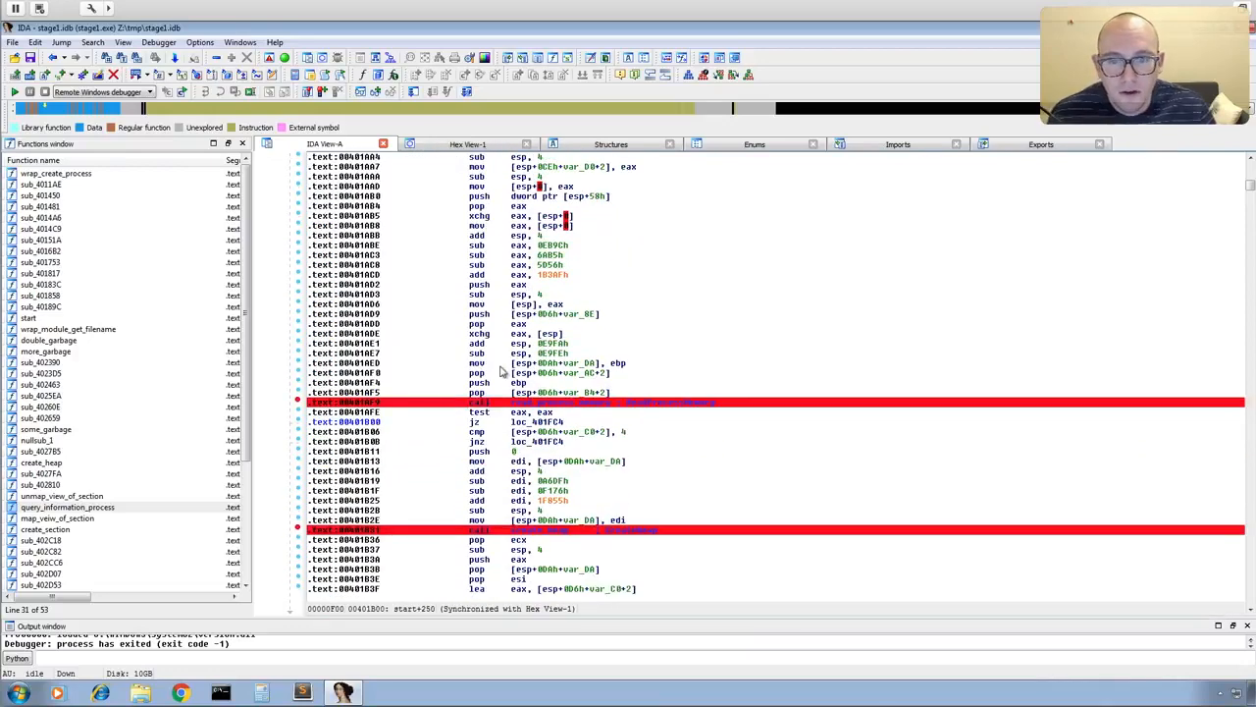
scroll(611, 517, down, 3)
click(546, 442)
double_click(546, 442)
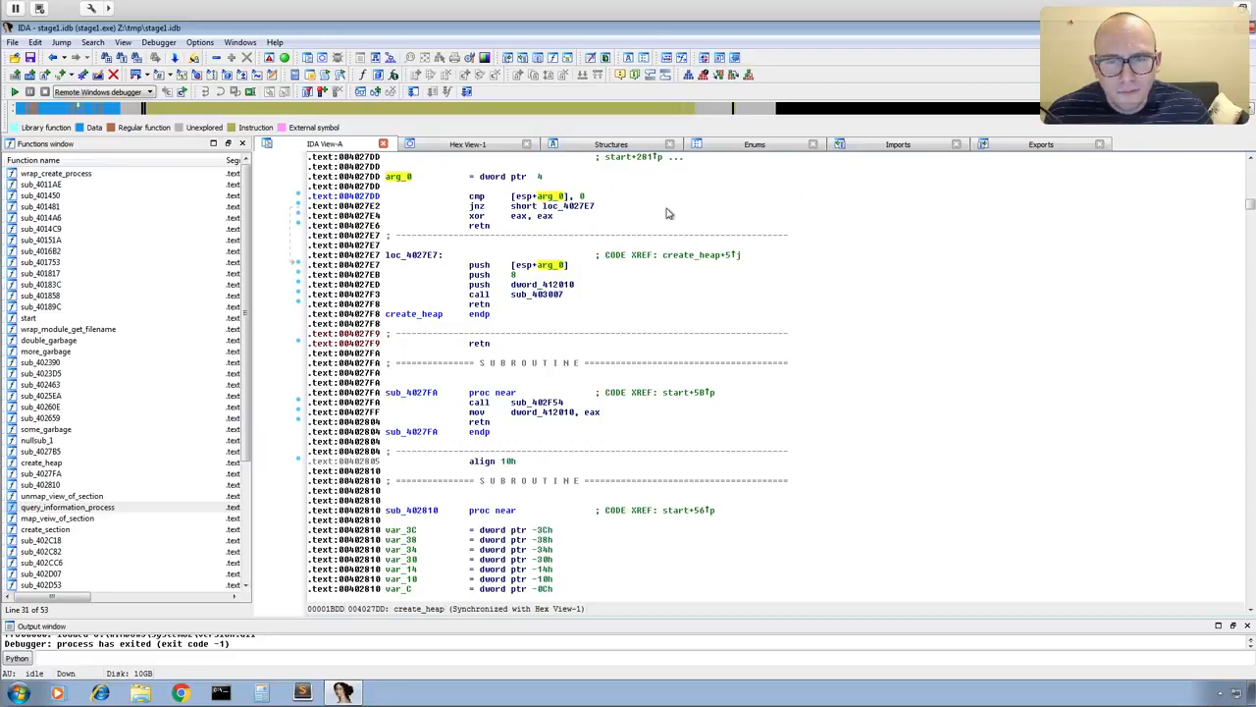
scroll(569, 218, down, 2)
scroll(570, 218, up, 1)
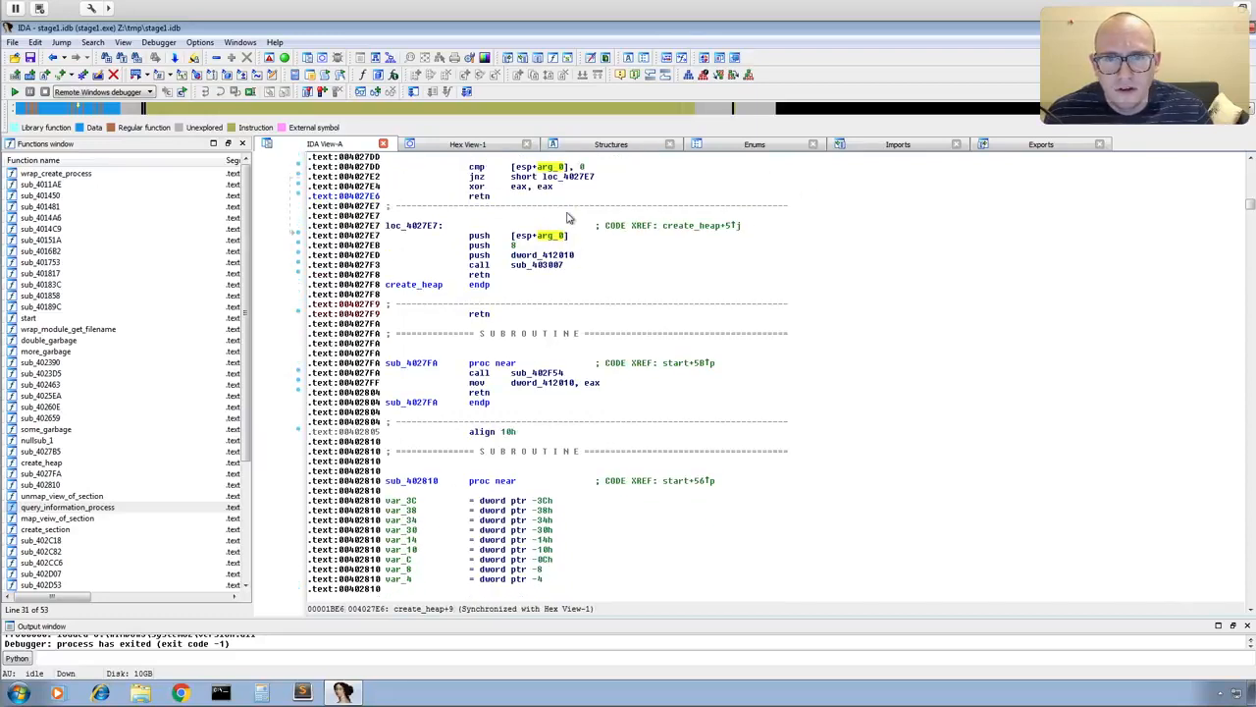
click(54, 59)
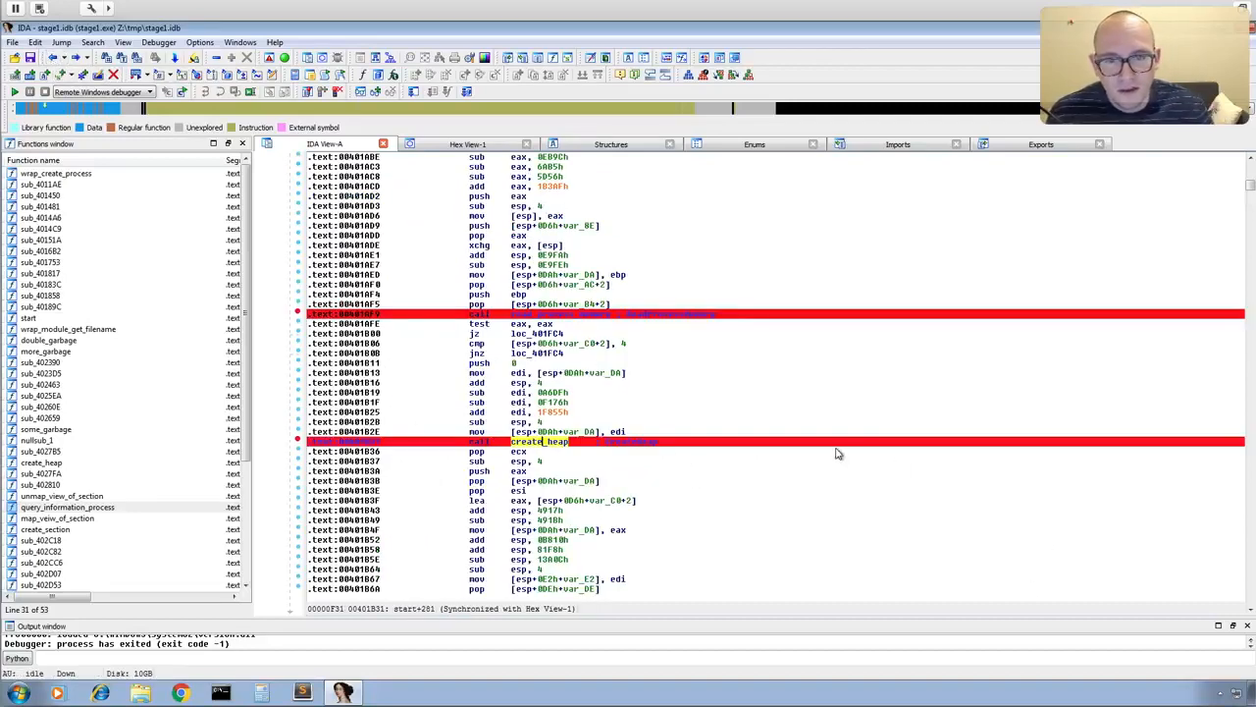
- Review the calls in start following create_heap and open the map_veiw_of_section function from its breakpointed call
scroll(745, 420, down, 3)
scroll(746, 420, down, 7)
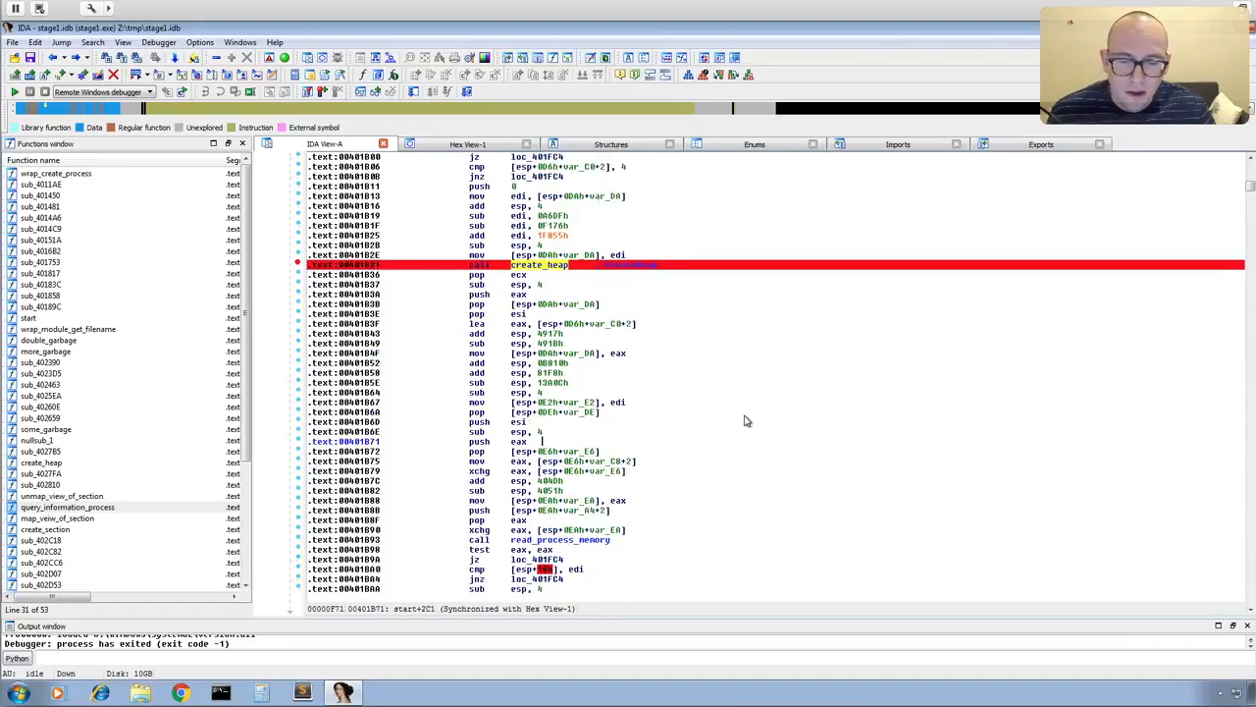
scroll(745, 420, up, 7)
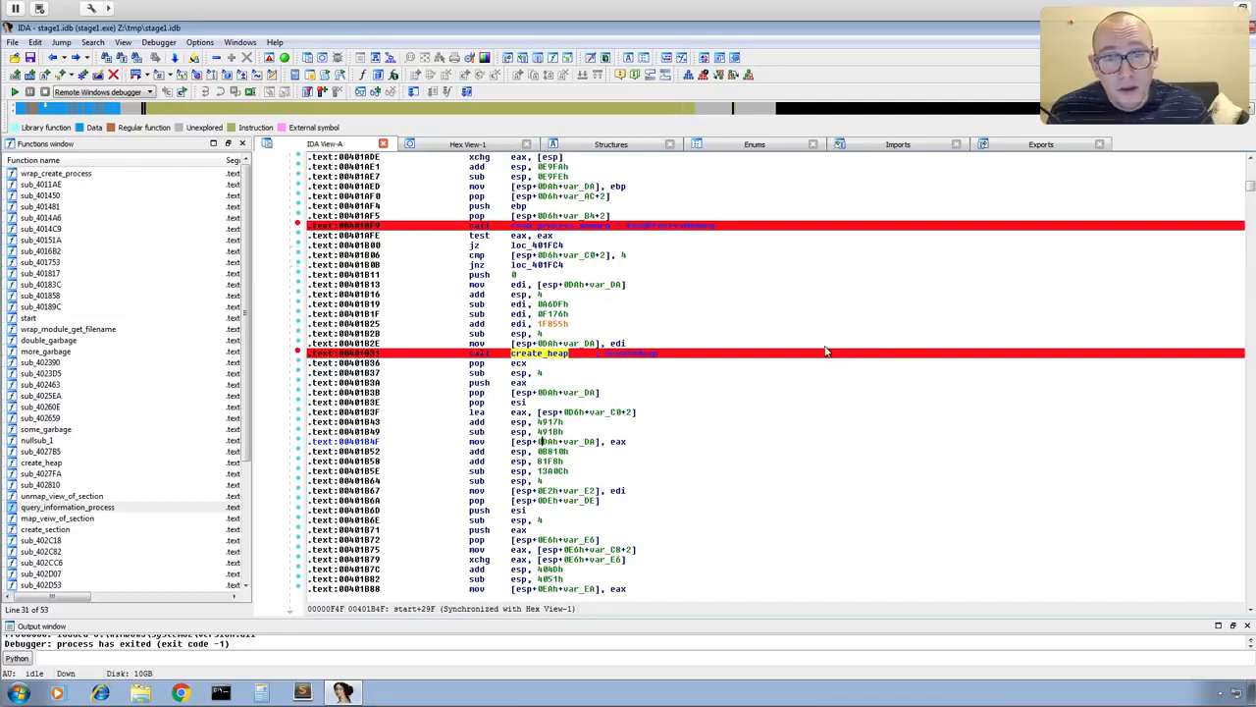
scroll(640, 379, down, 20)
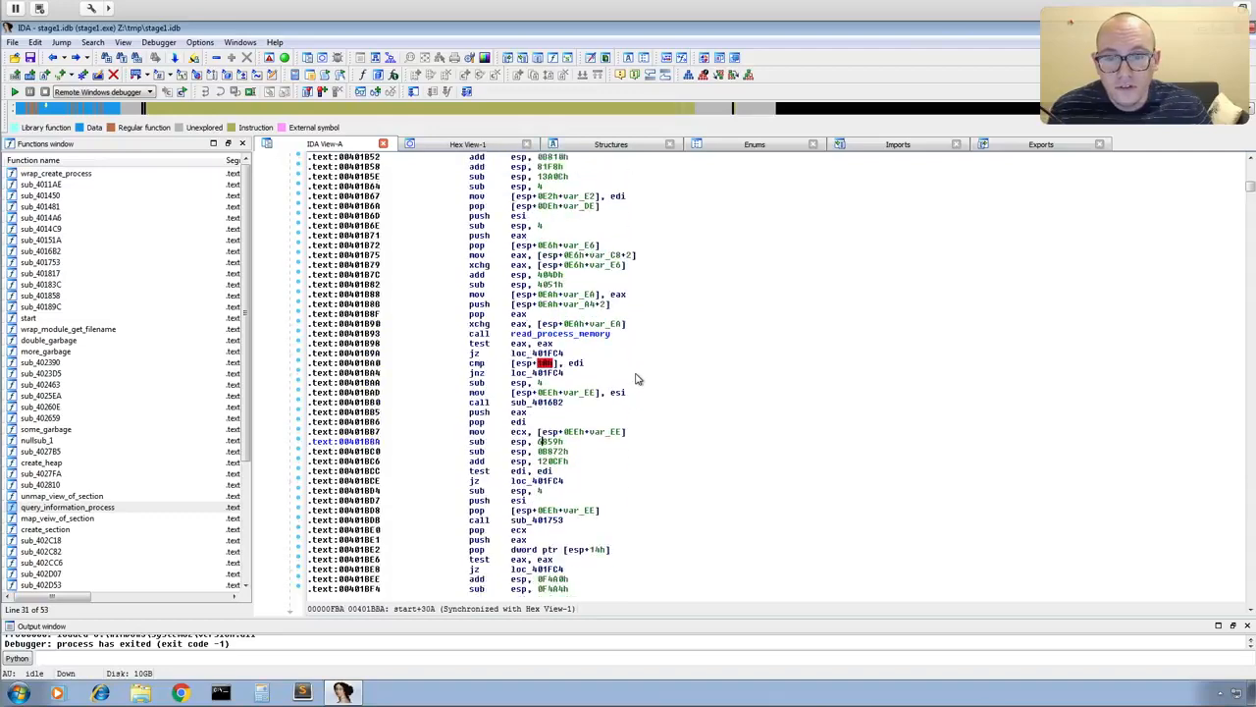
scroll(428, 351, down, 20)
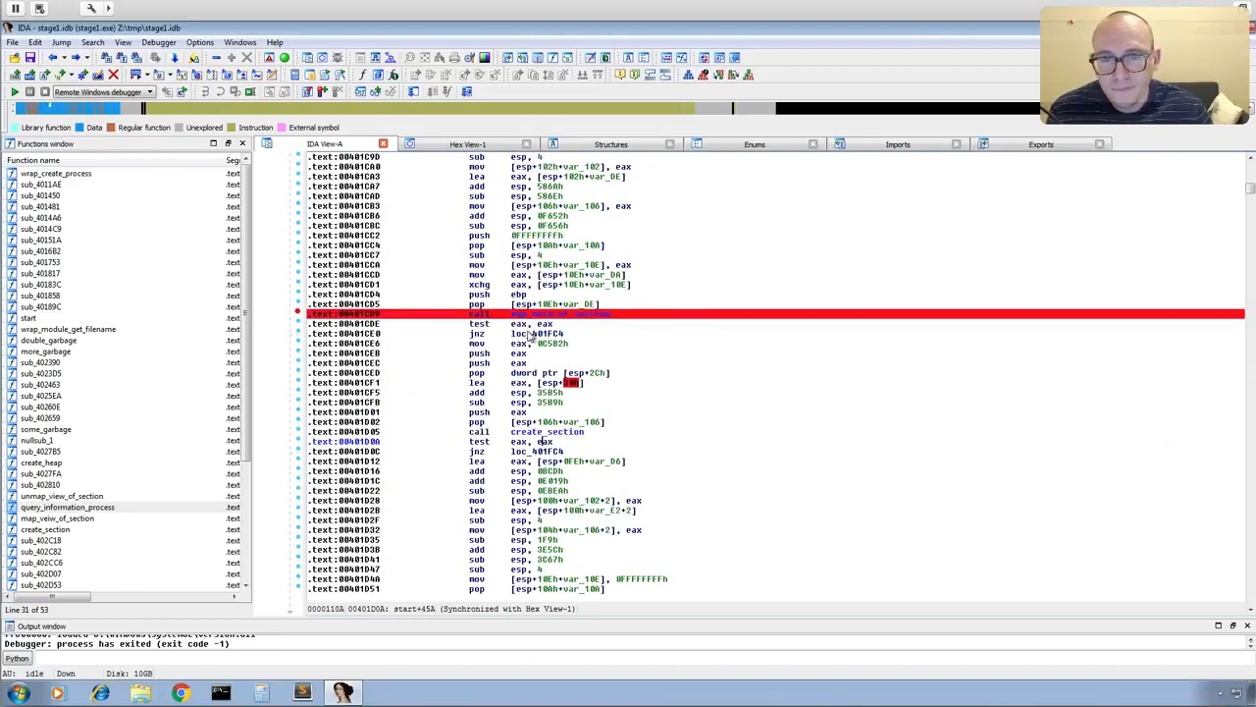
double_click(546, 315)
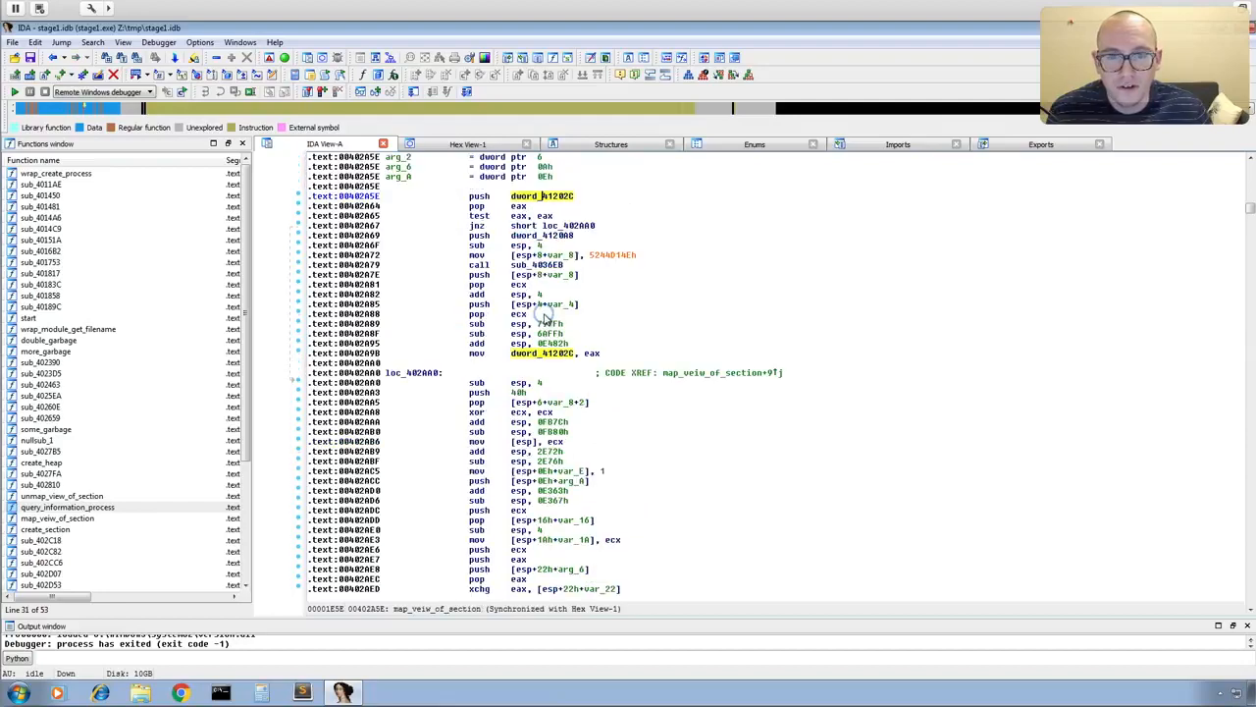
- Examine the map_veiw_of_section code up to its call eax, and return to the call in start
scroll(698, 282, down, 6)
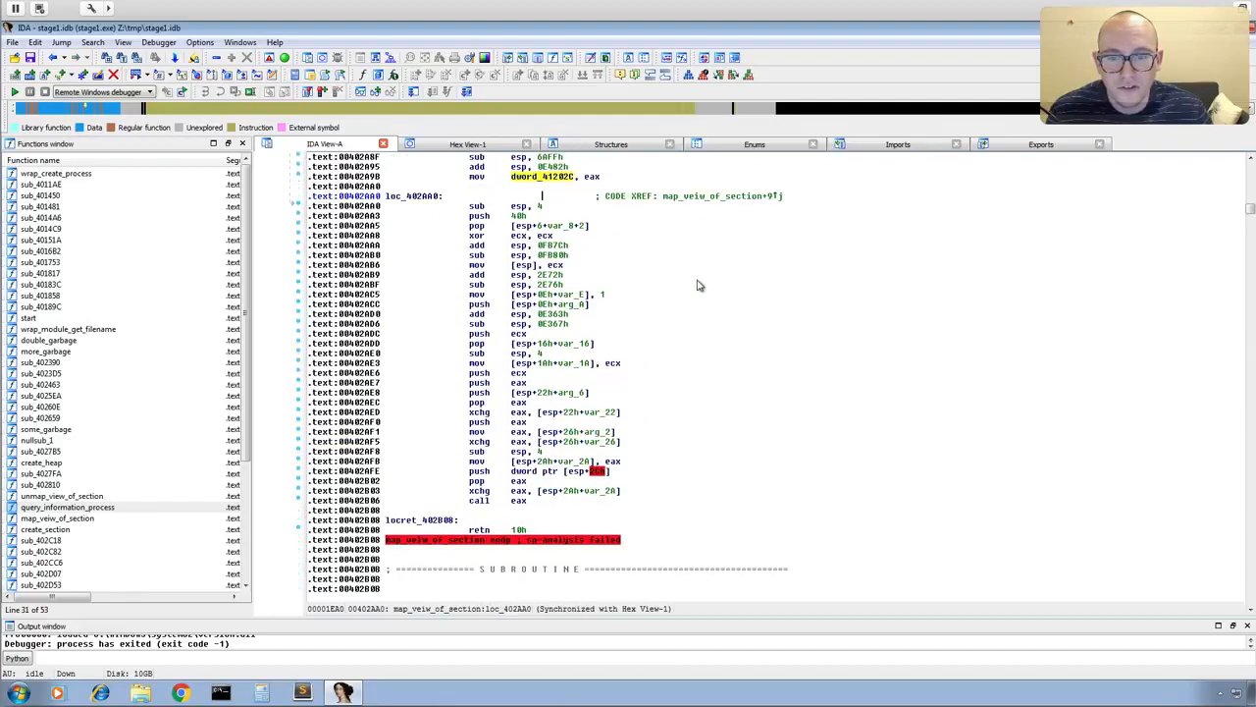
click(481, 501)
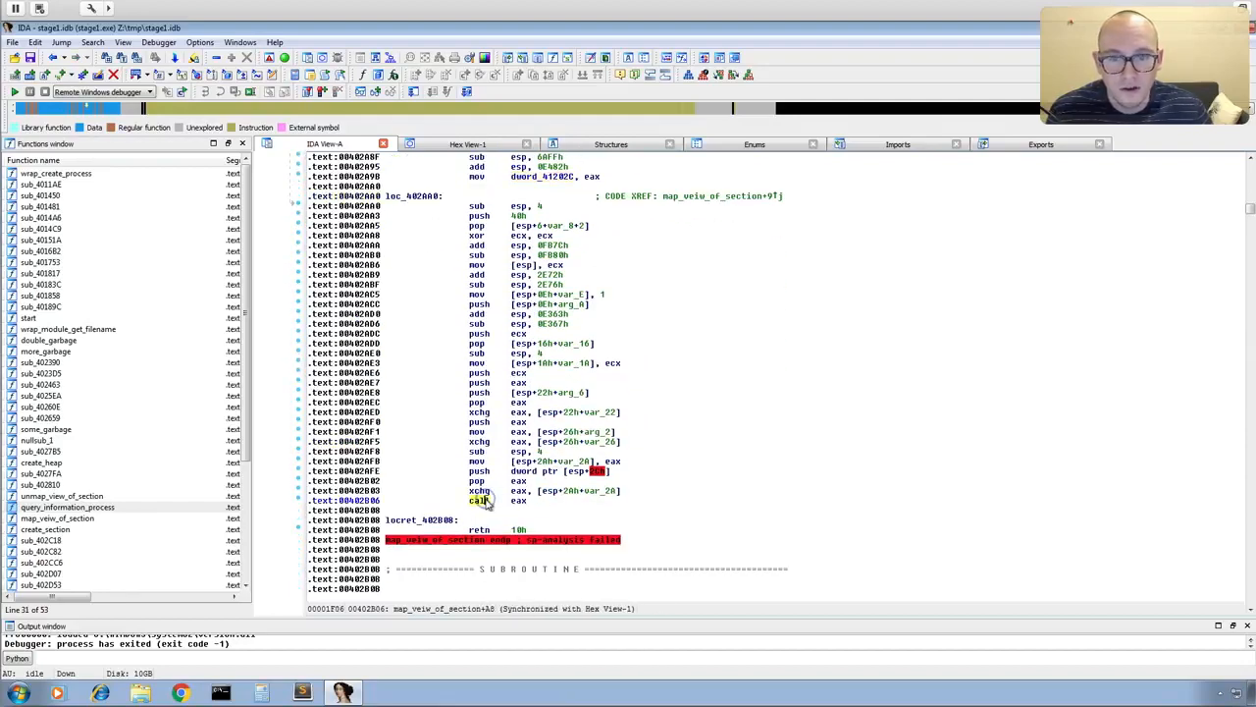
click(518, 502)
scroll(742, 492, up, 3)
scroll(742, 495, down, 2)
scroll(743, 495, up, 2)
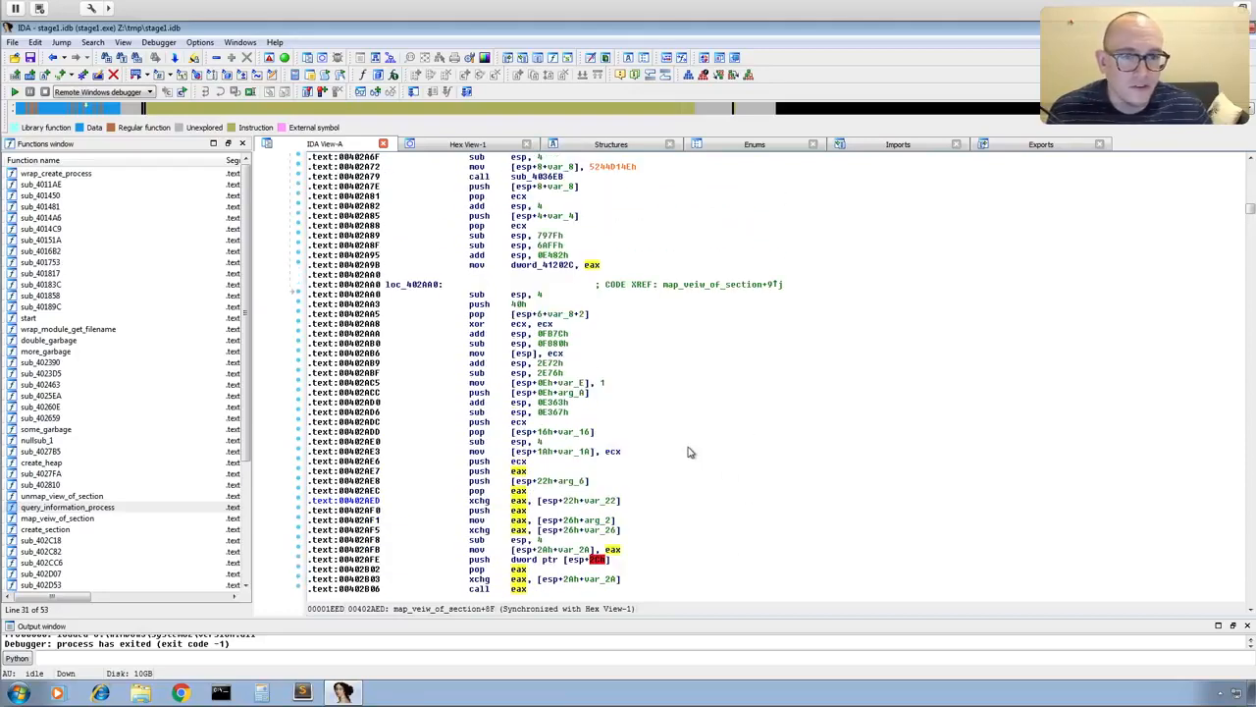
scroll(687, 451, down, 4)
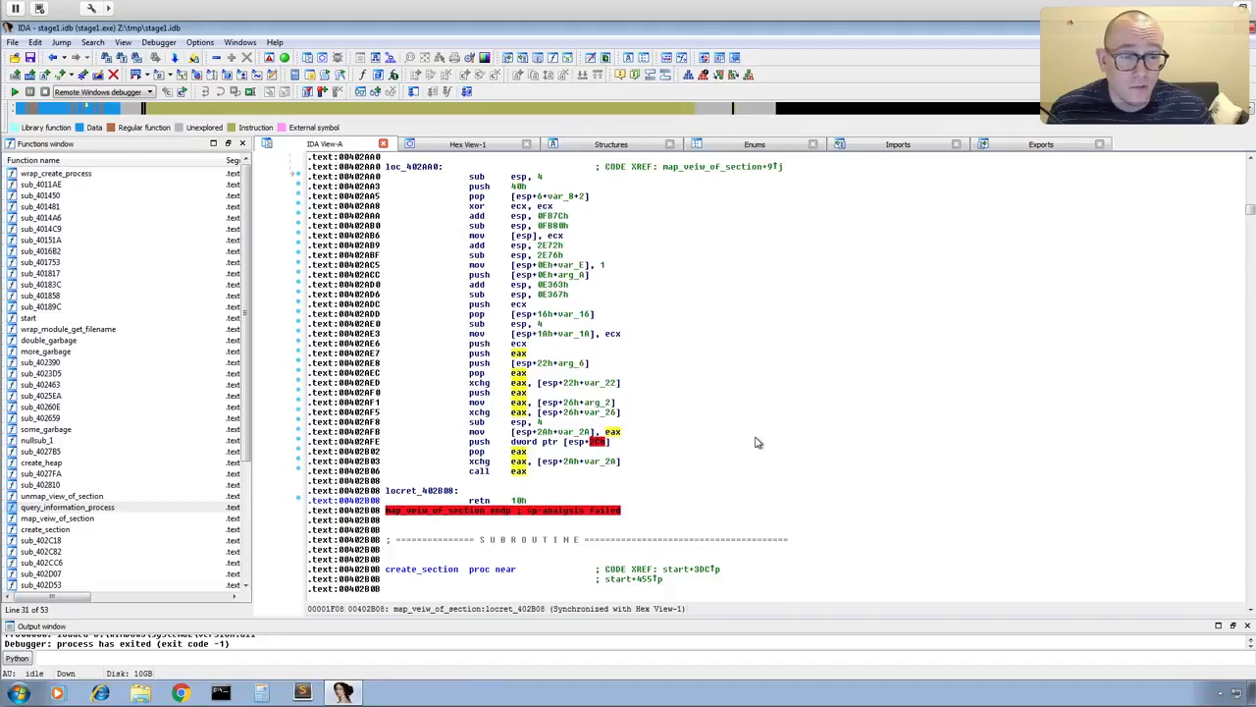
scroll(764, 430, up, 15)
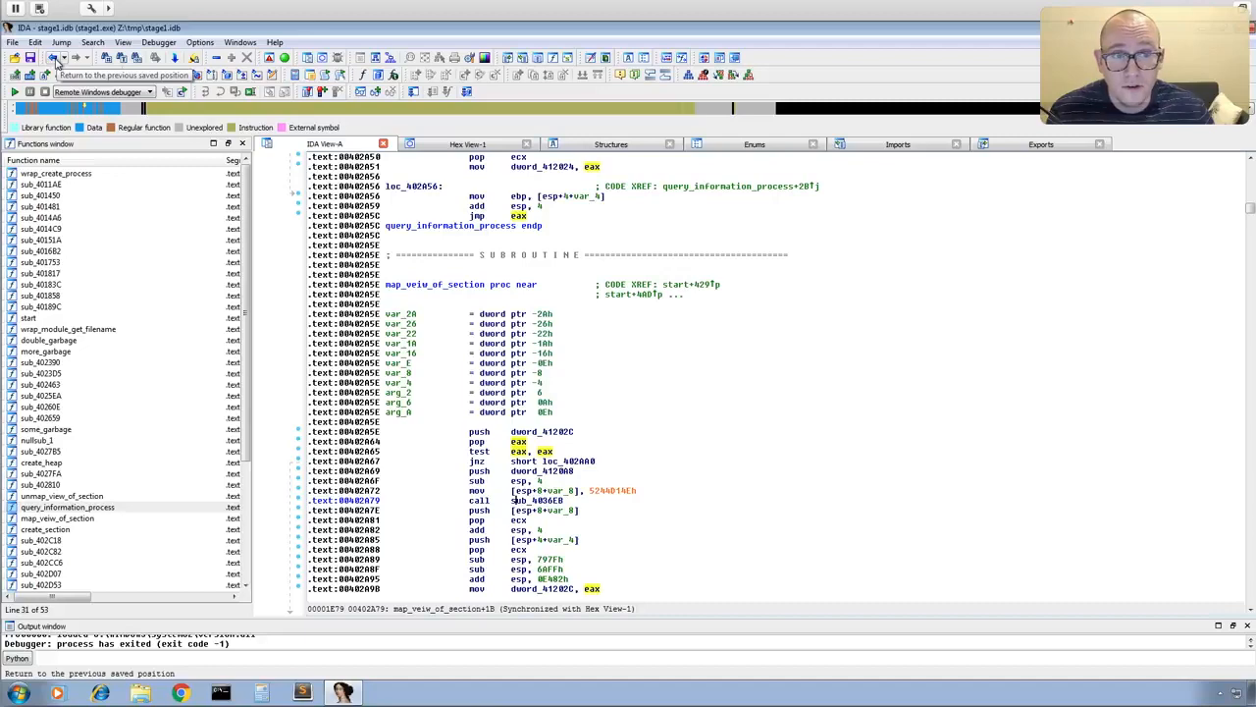
click(54, 59)
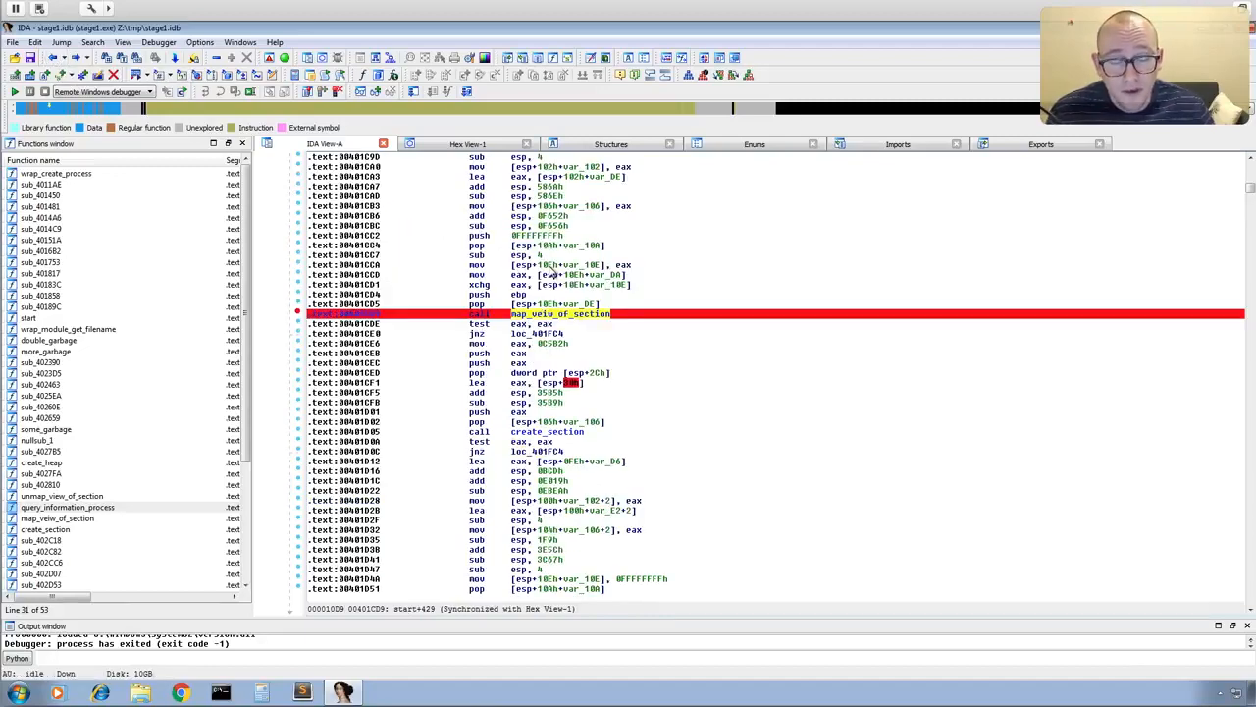
- Switch to the Hybrid Analysis report in Chrome and view page 5 of the API calls for the funfun.exe process
key(ctrl+Right)
key(ctrl+Right)
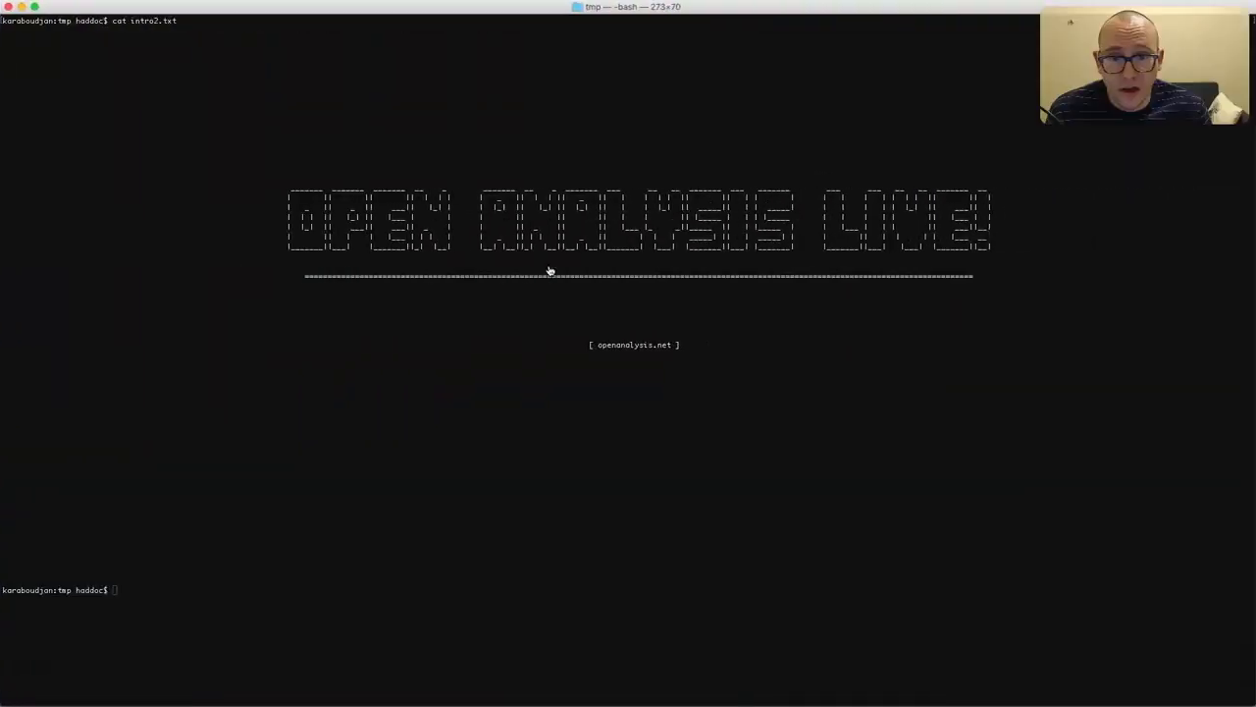
key(ctrl+Left)
key(ctrl+Left)
key(ctrl+Left)
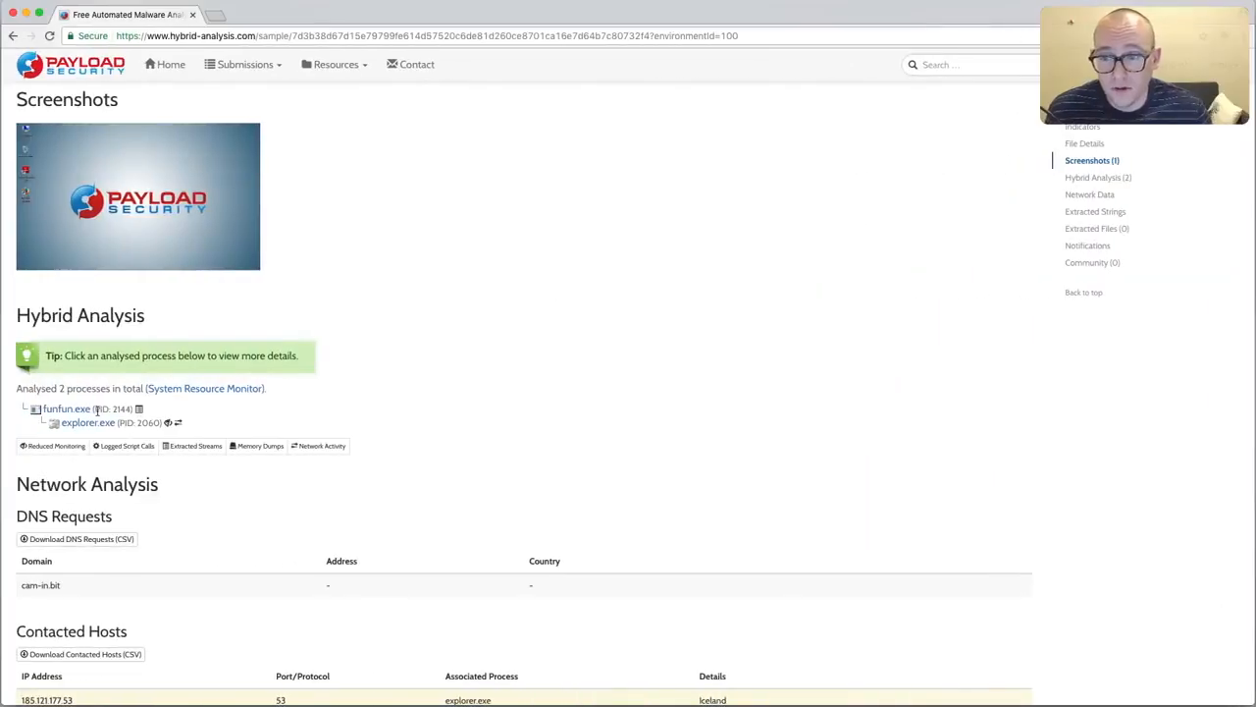
click(80, 409)
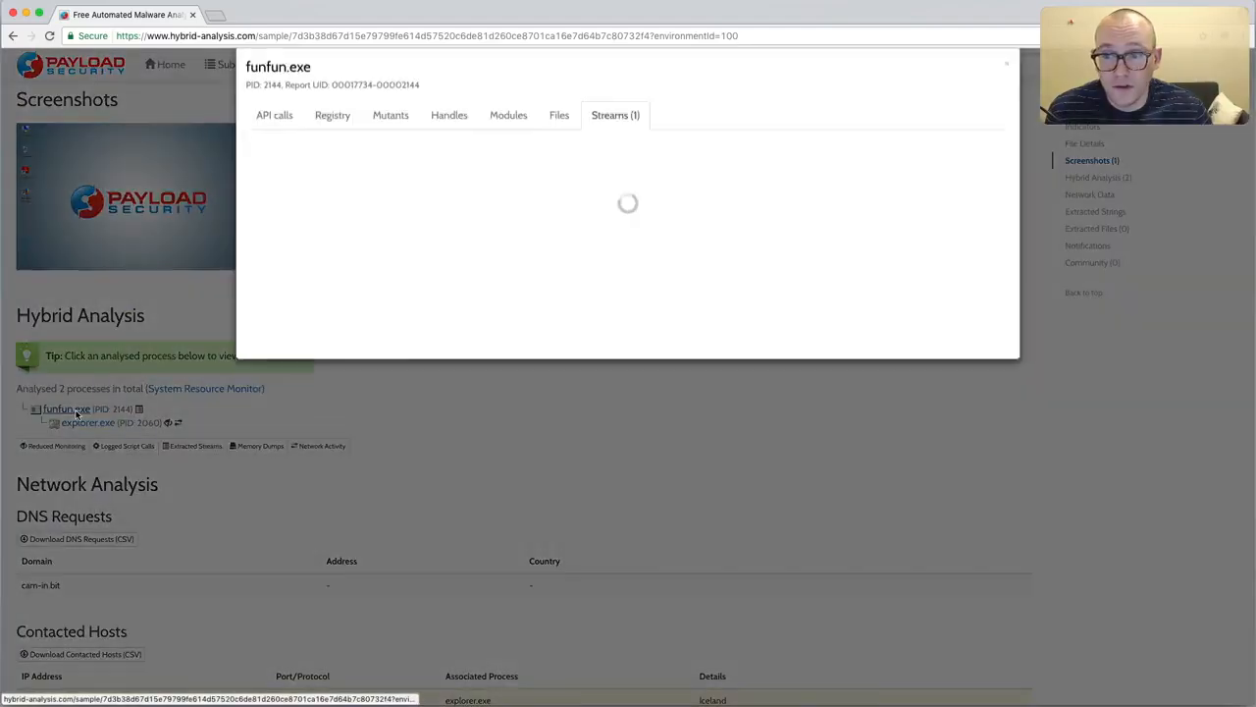
click(274, 139)
scroll(603, 402, down, 10)
scroll(603, 403, down, 10)
click(680, 677)
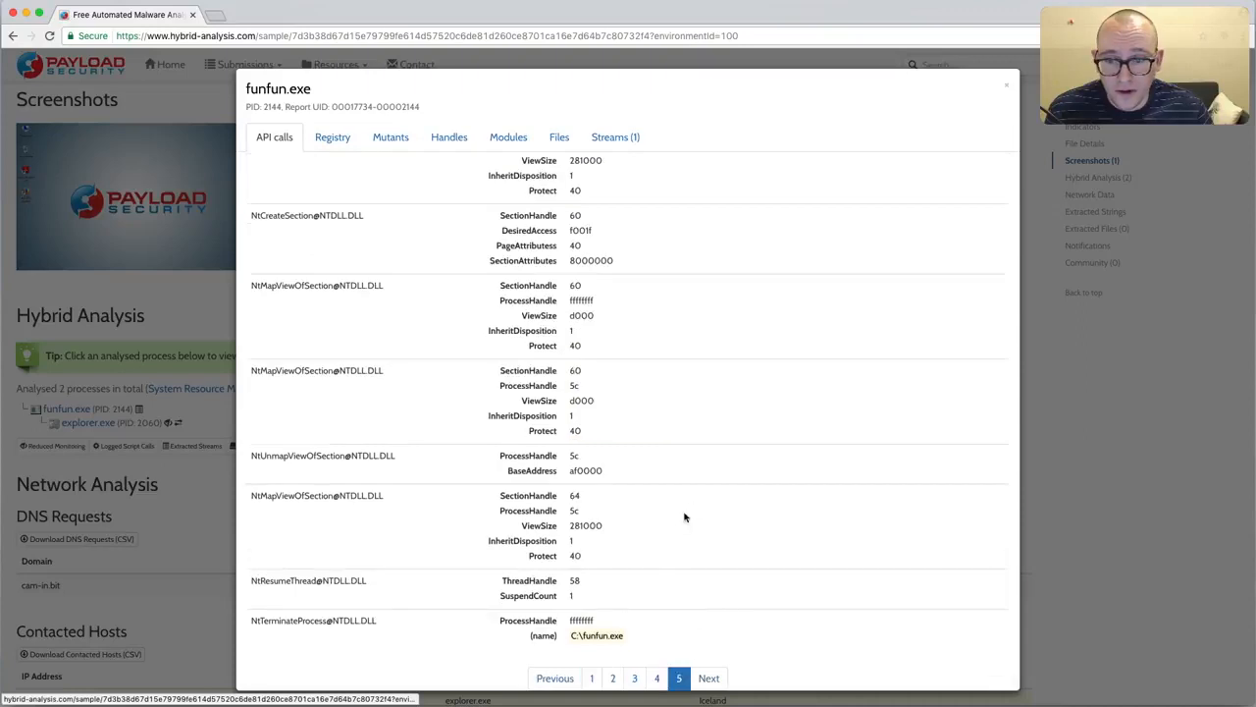
scroll(678, 521, down, 1)
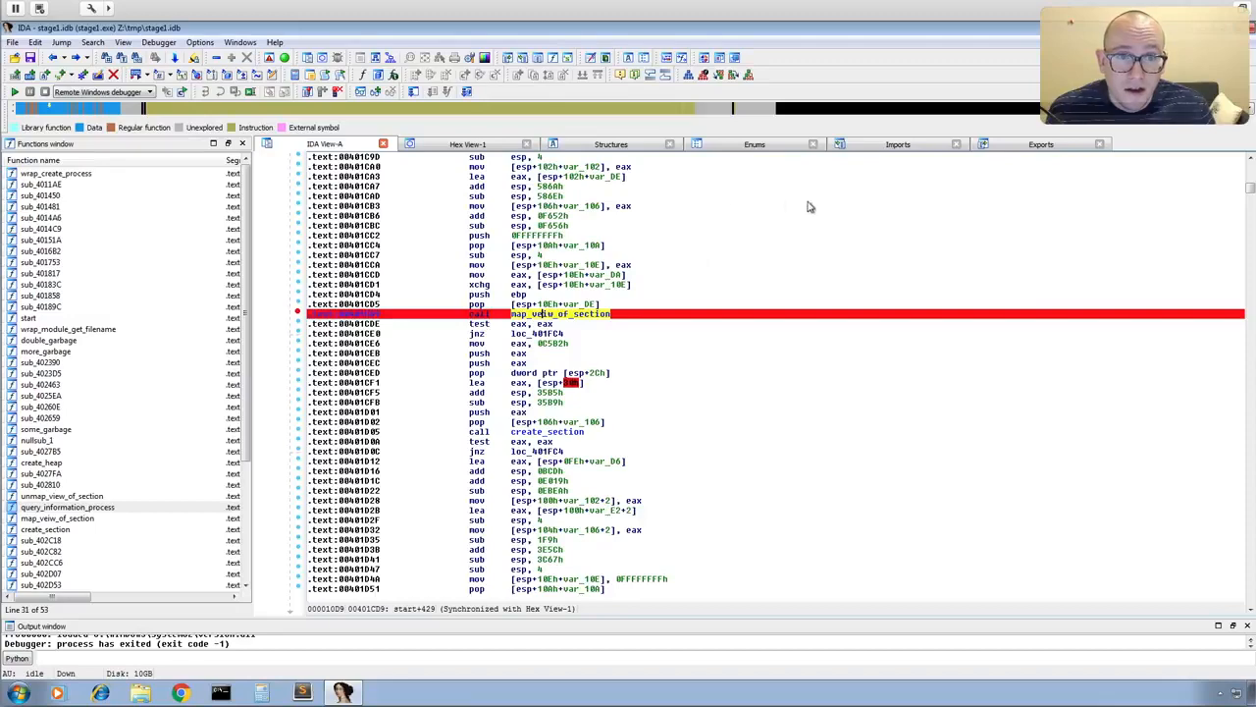
- Start debugging stage1 in IDA and open the function list of the loaded ntdll.dll module
click(14, 91)
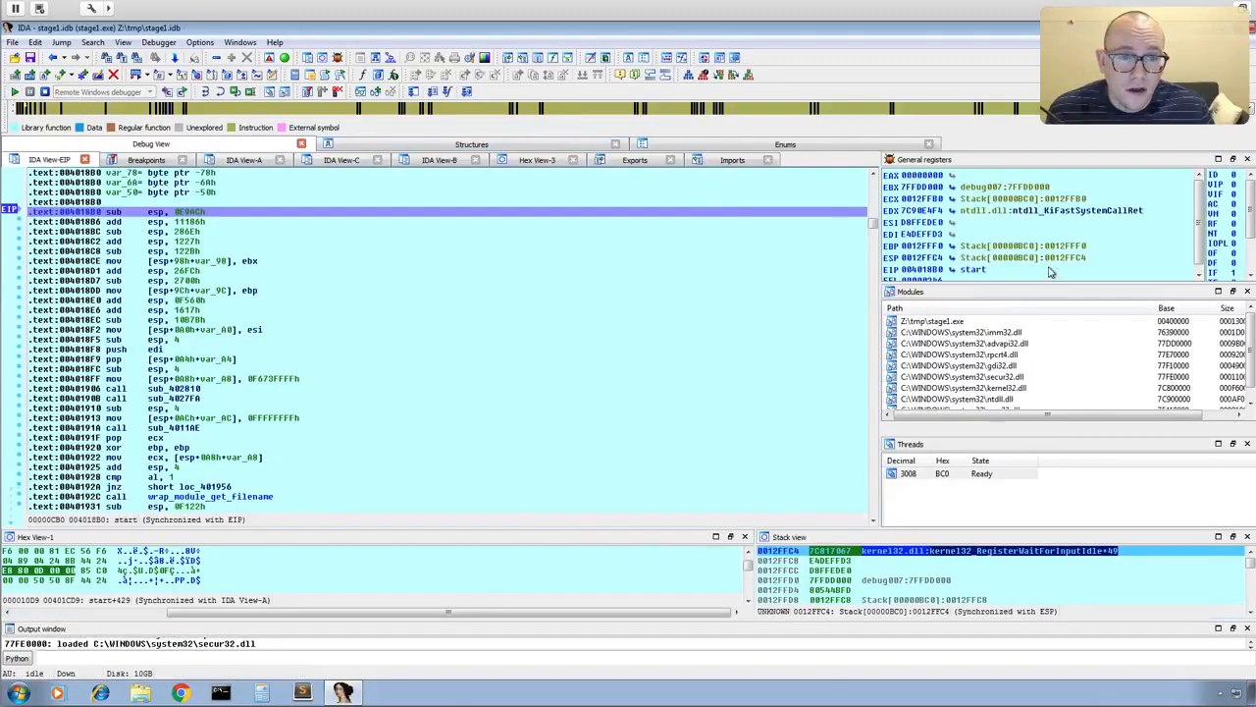
double_click(1015, 399)
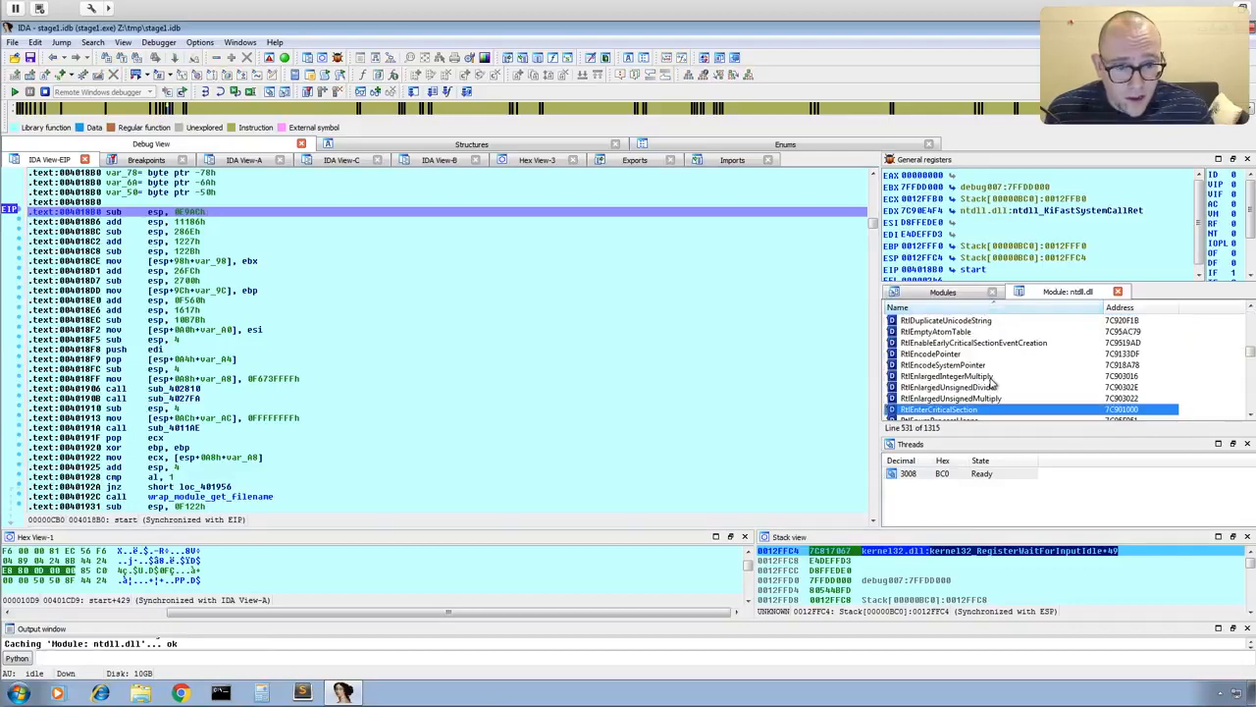
- Find NtResumeThread among the ntdll.dll functions, open its code, and set a breakpoint on its first instruction
scroll(991, 382, up, 20)
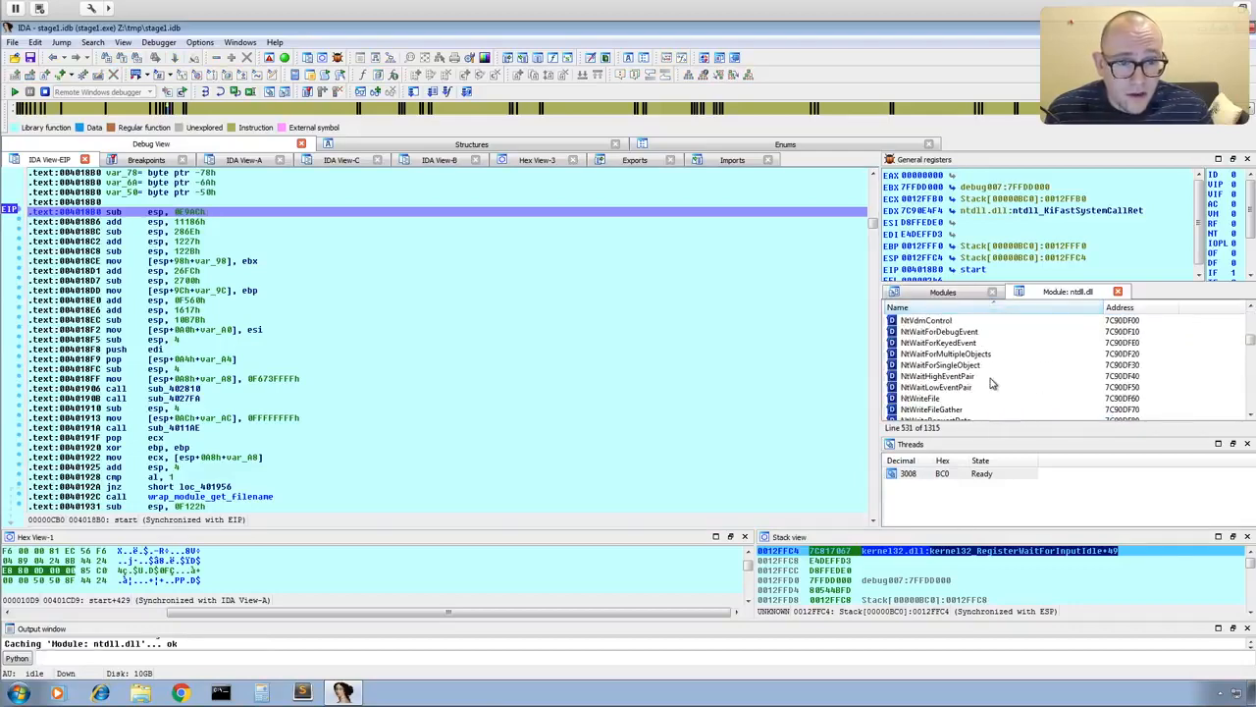
scroll(991, 383, up, 5)
scroll(991, 382, up, 20)
scroll(992, 383, down, 5)
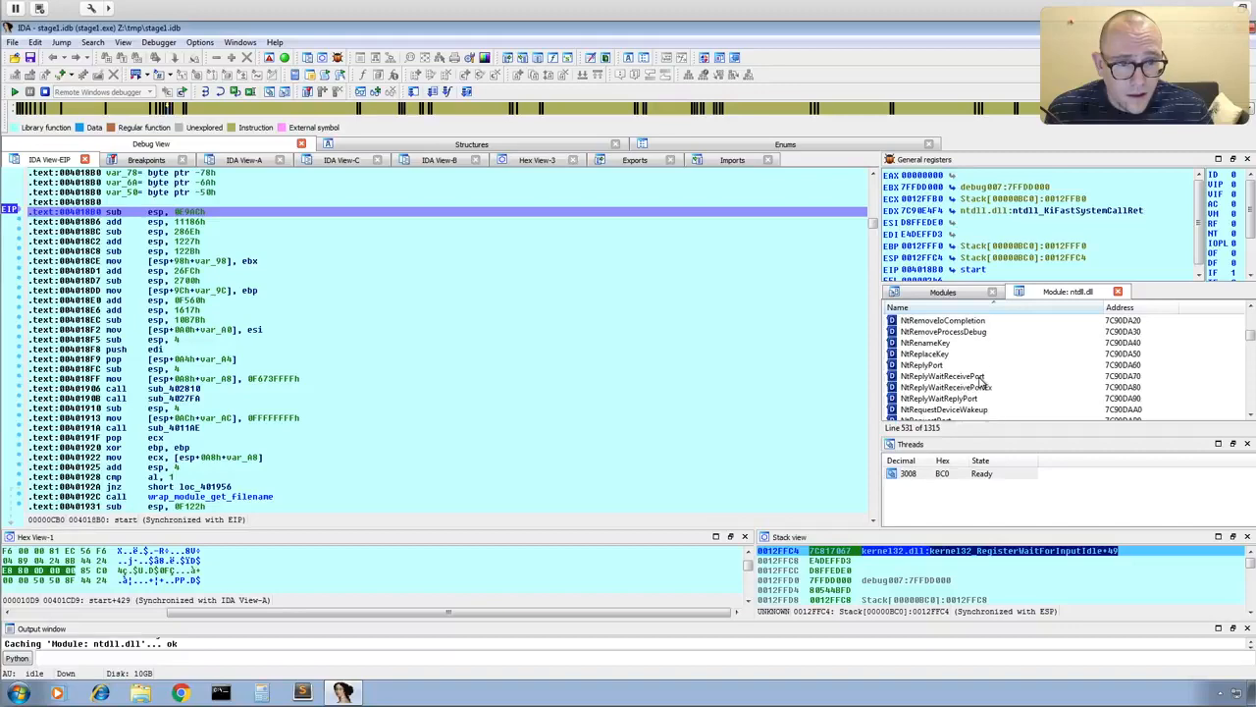
scroll(979, 383, down, 2)
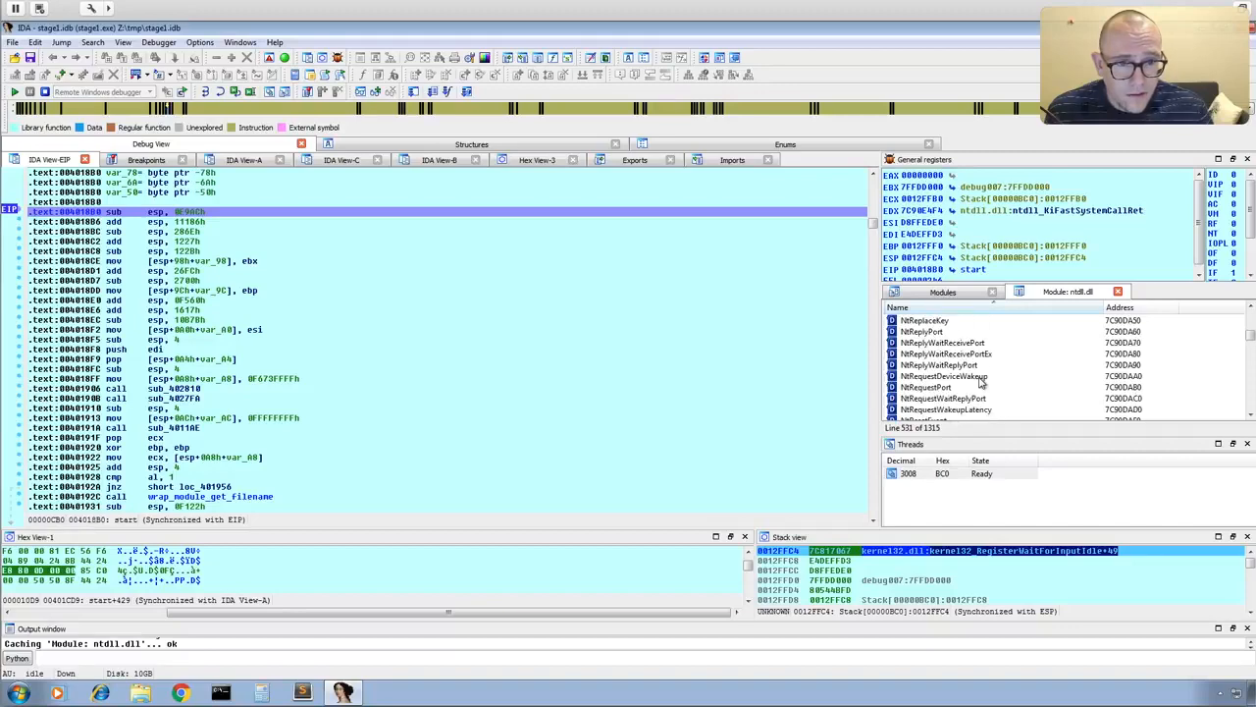
scroll(980, 383, down, 1)
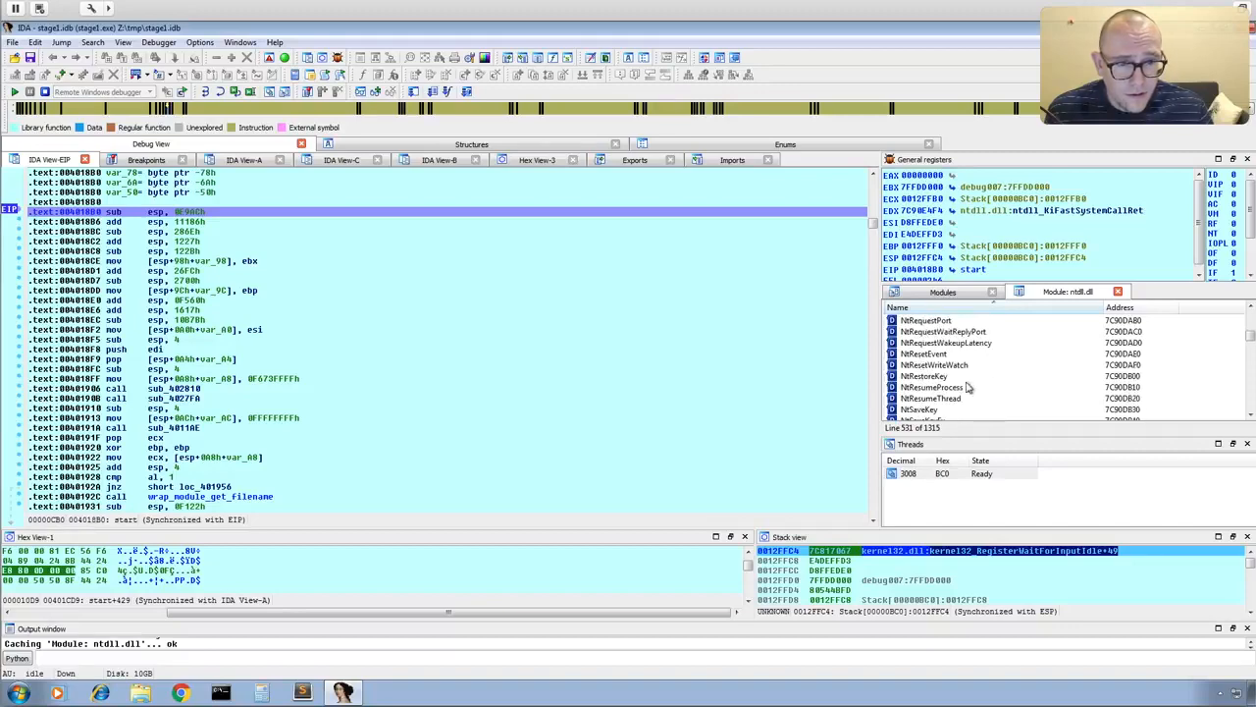
double_click(939, 399)
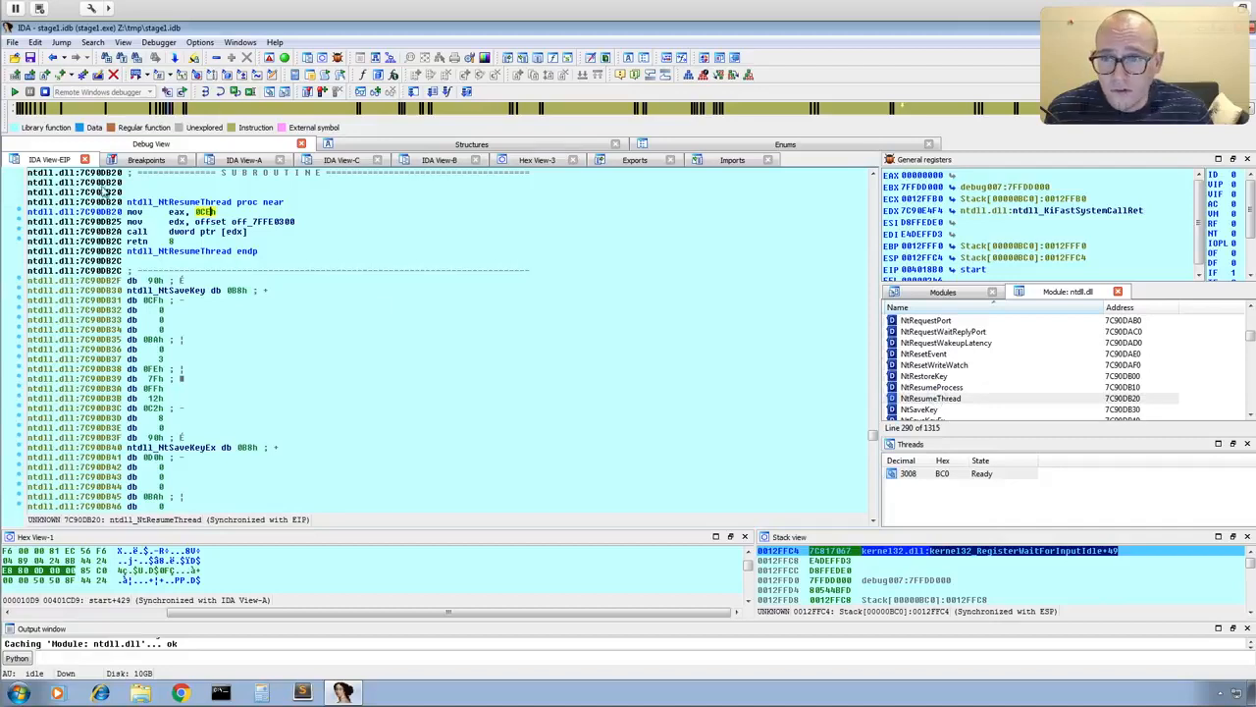
right_click(207, 211)
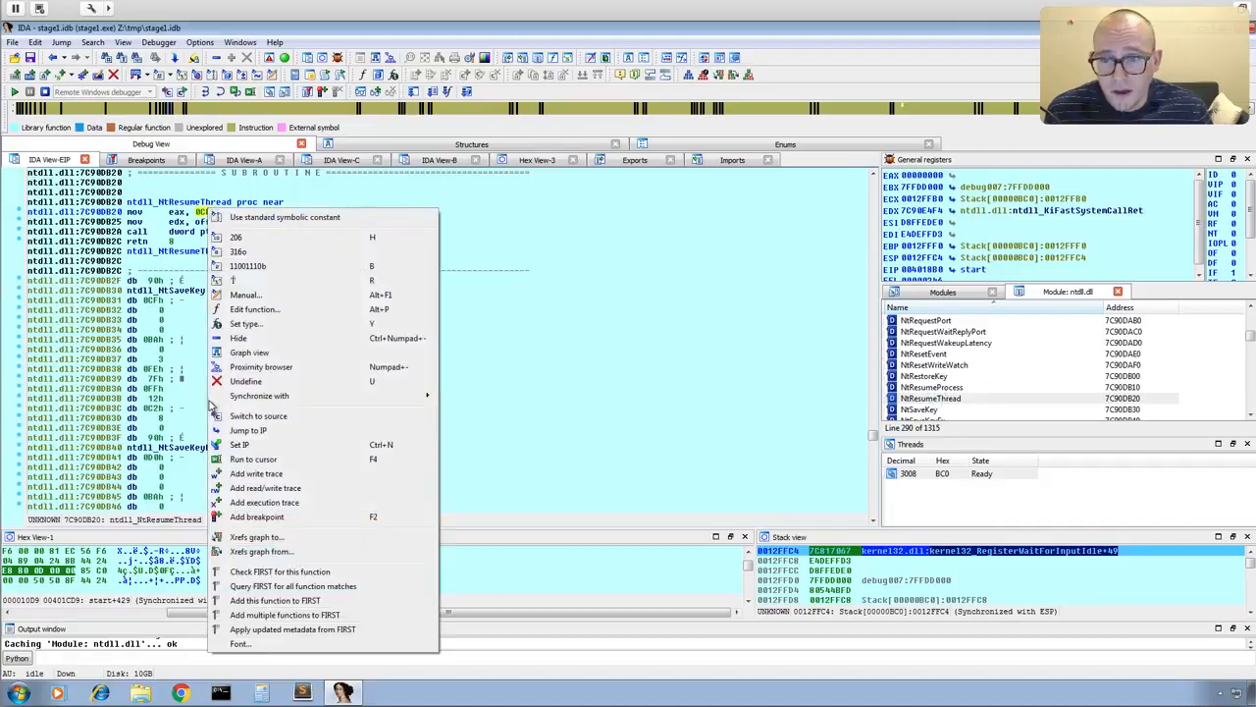
click(268, 520)
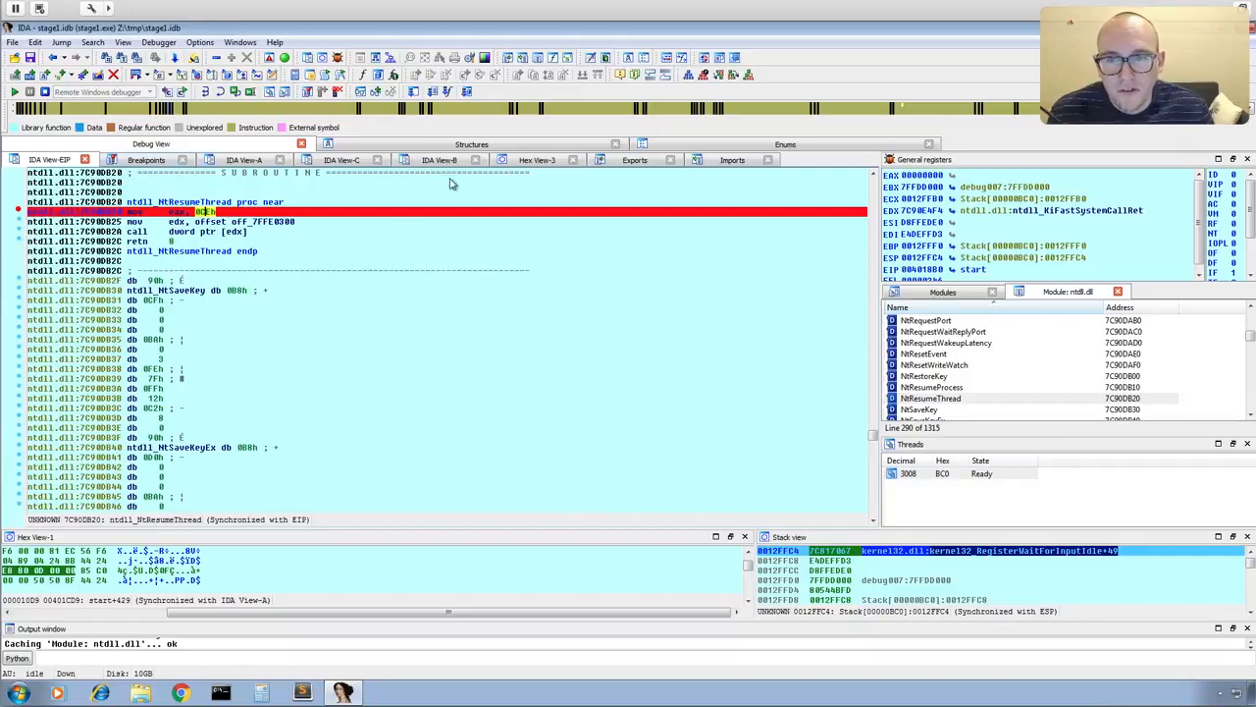
- Check the imports and go to the start entry point from the exports list
click(713, 163)
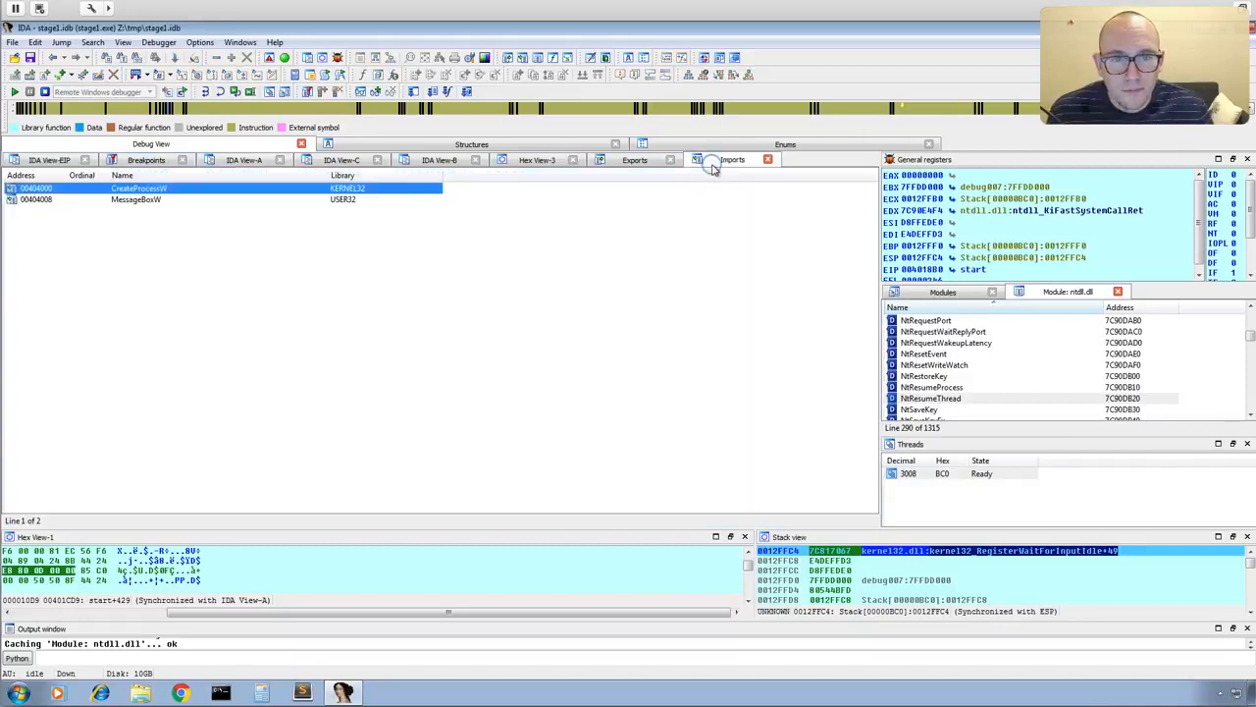
click(636, 162)
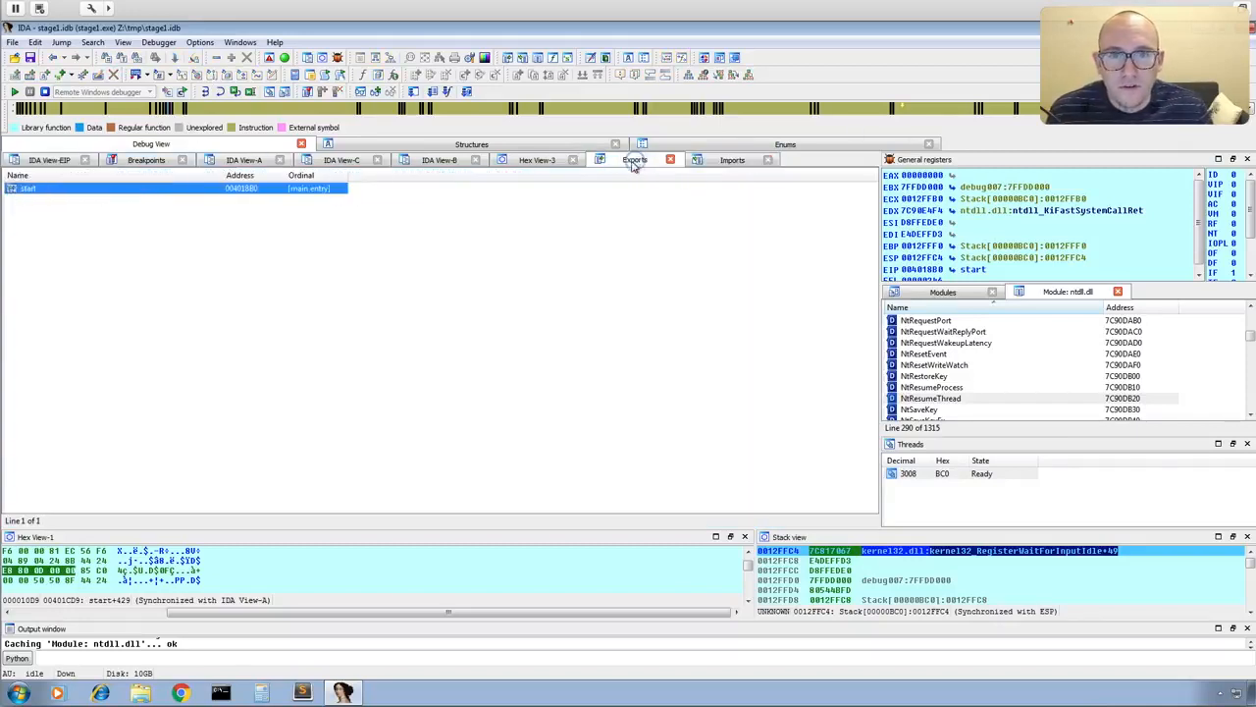
double_click(29, 190)
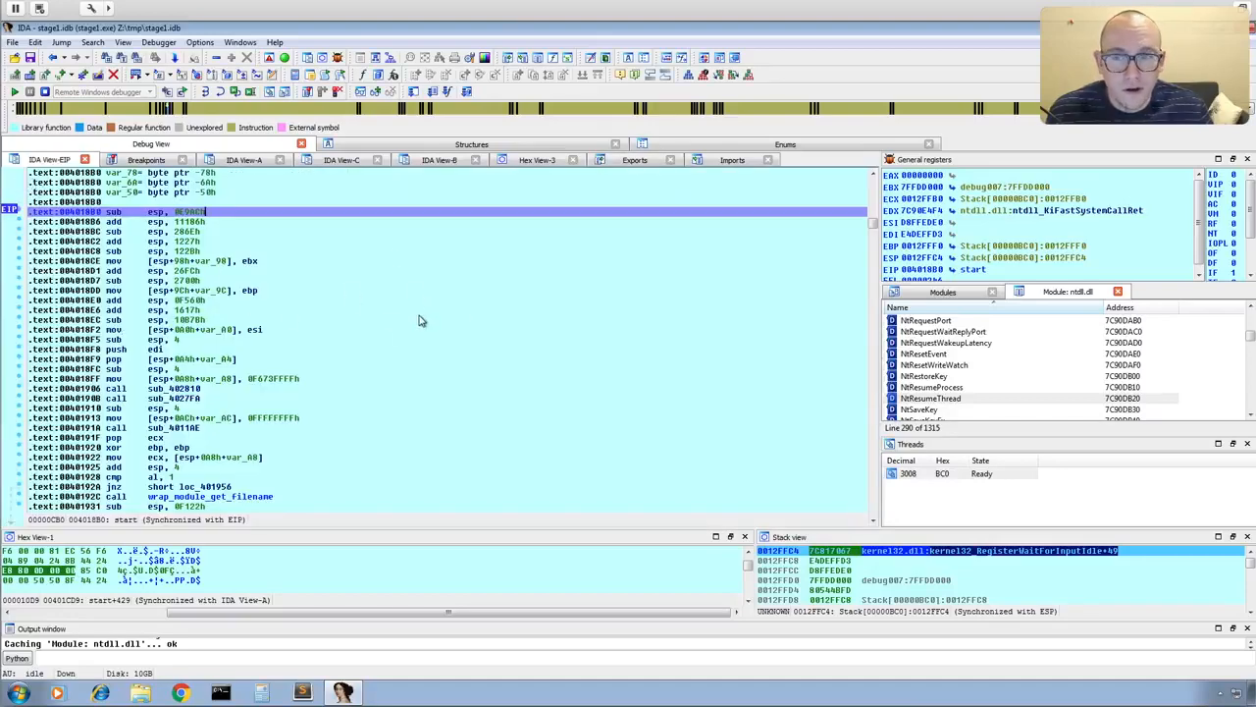
- Examine the code around the start entry point in the debug disassembly and open start again from the exports list
scroll(333, 312, up, 12)
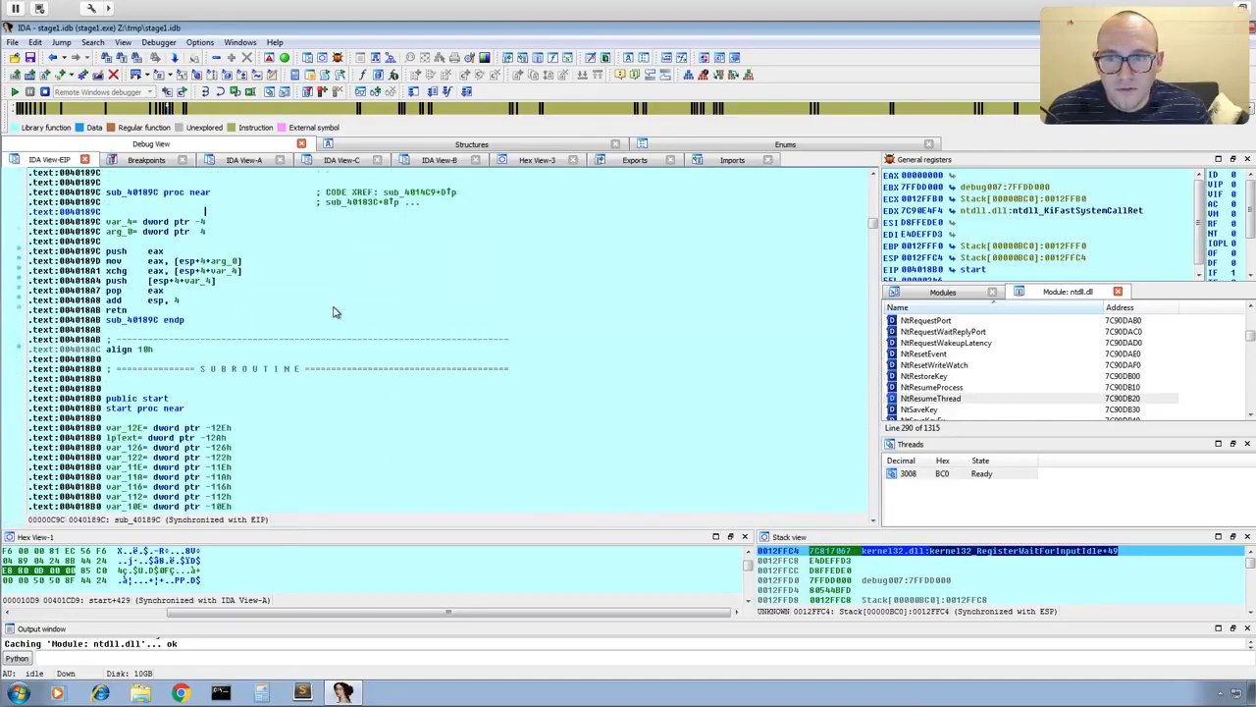
scroll(334, 313, down, 1)
scroll(481, 355, down, 6)
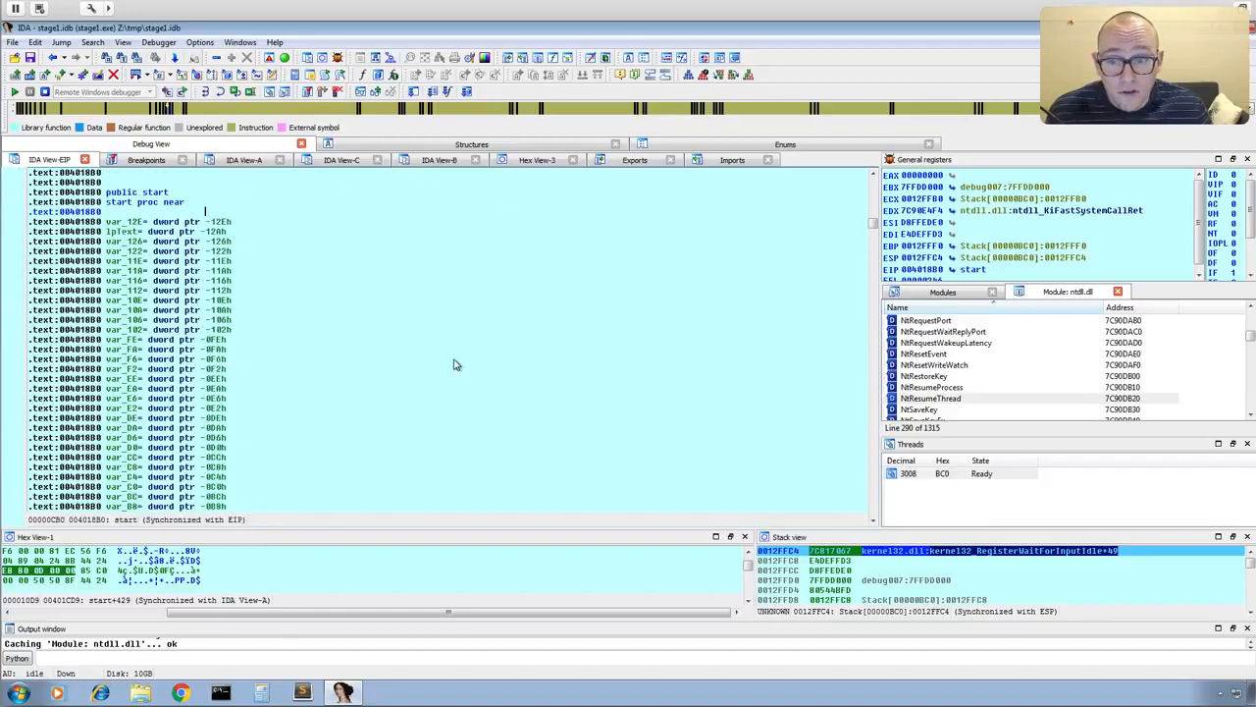
scroll(464, 351, down, 2)
drag(459, 612, 248, 609)
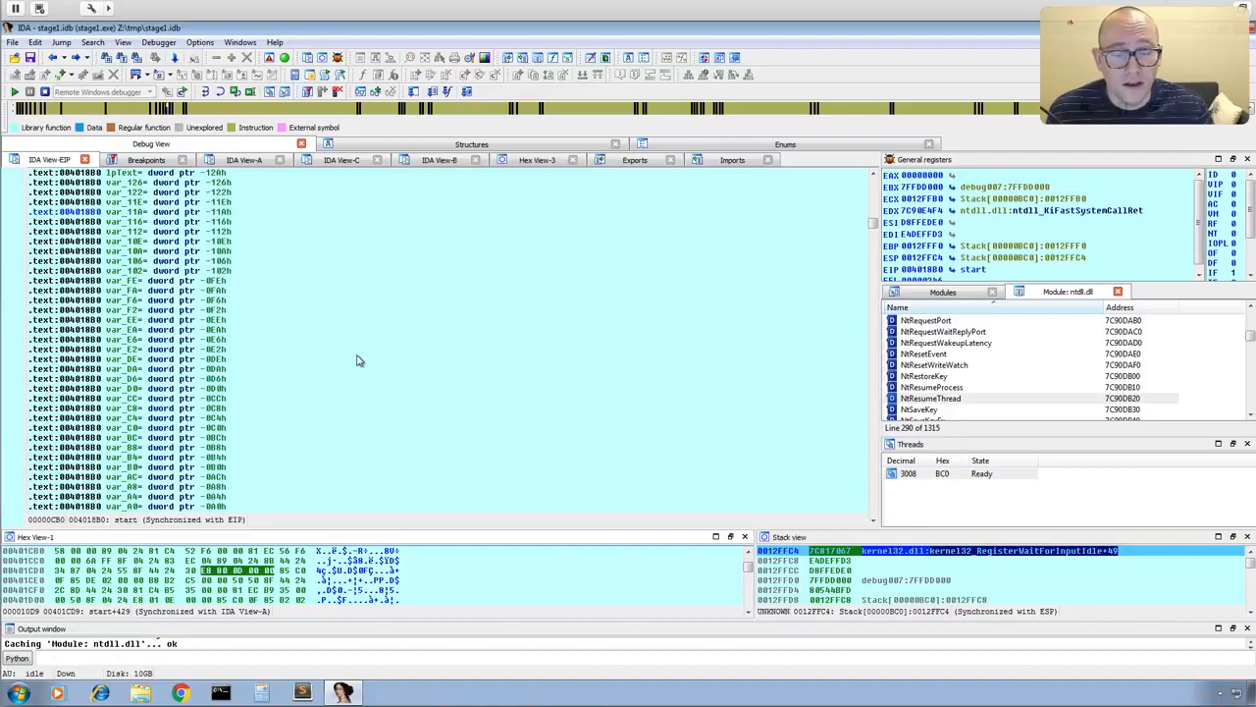
scroll(402, 396, up, 15)
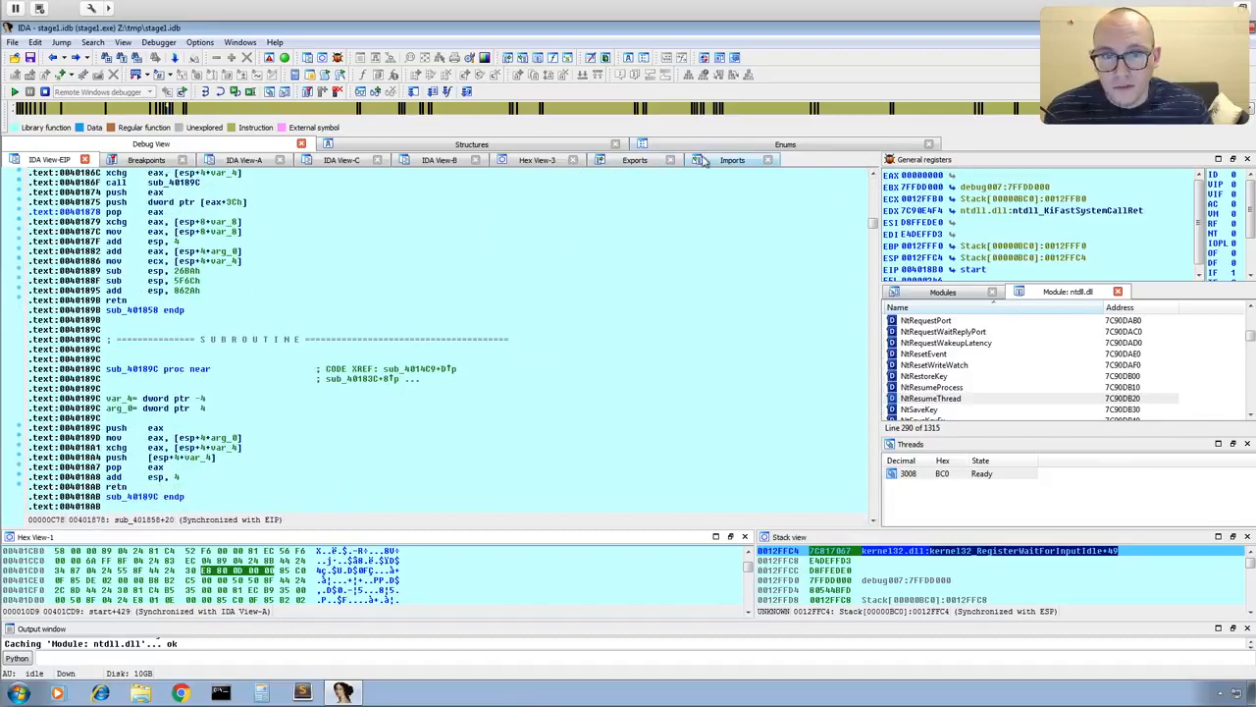
click(633, 161)
double_click(42, 191)
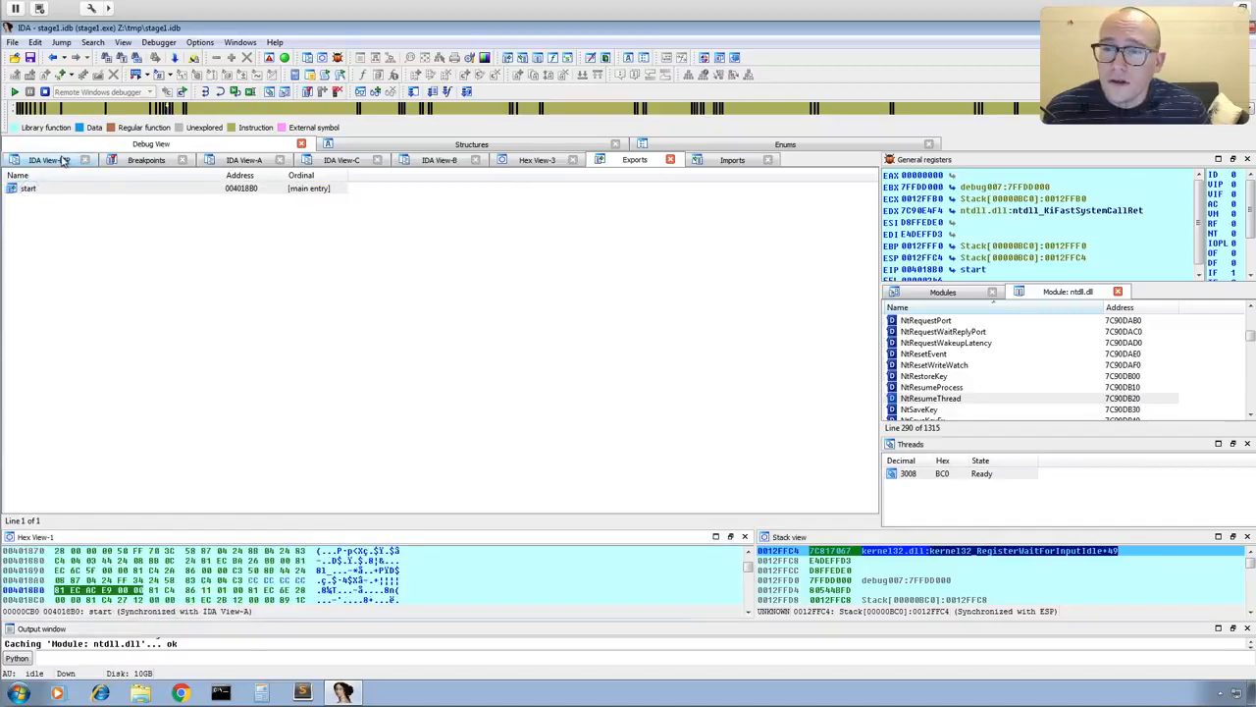
- Stop the debugging session and show the start function with its address column in the static disassembly
click(51, 160)
click(44, 92)
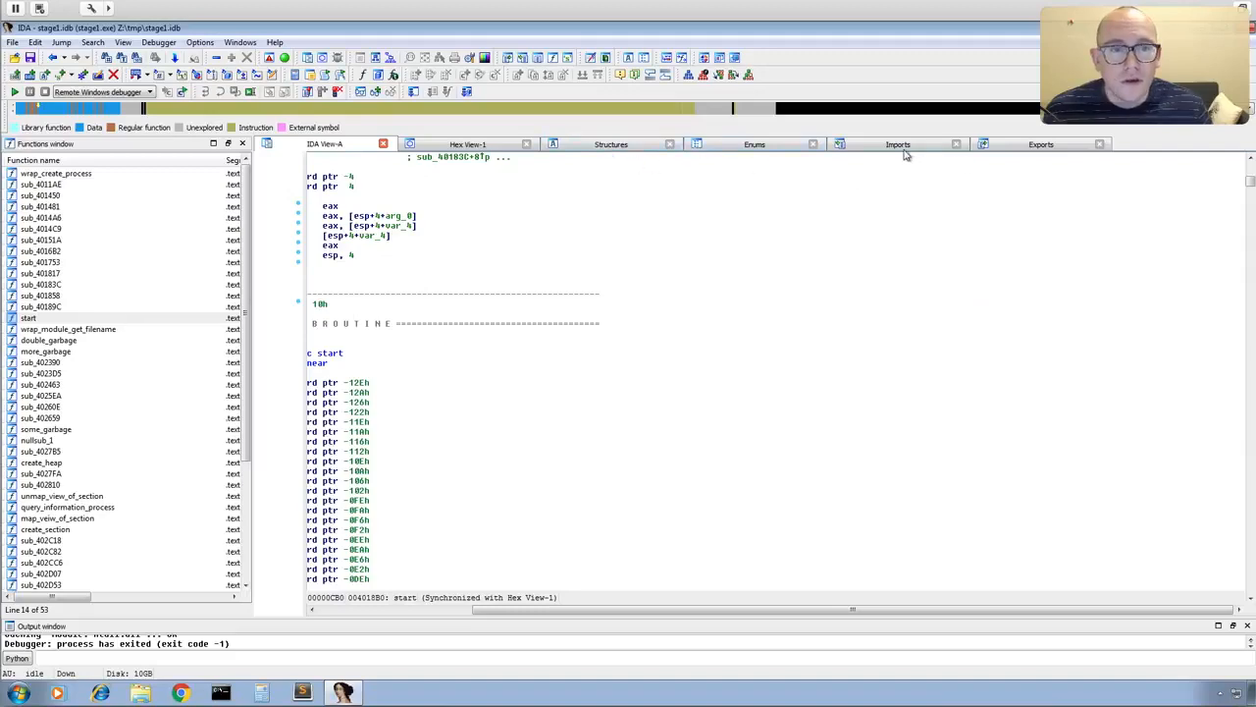
click(1044, 149)
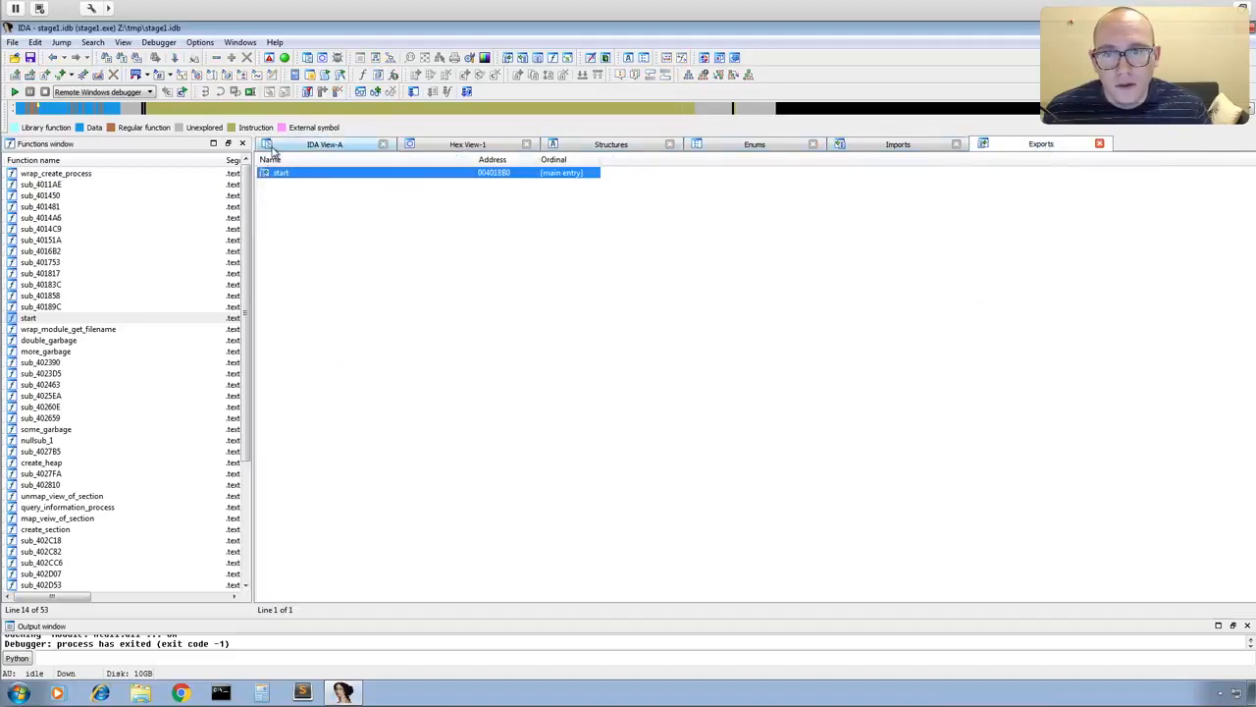
click(294, 148)
drag(548, 616, 382, 616)
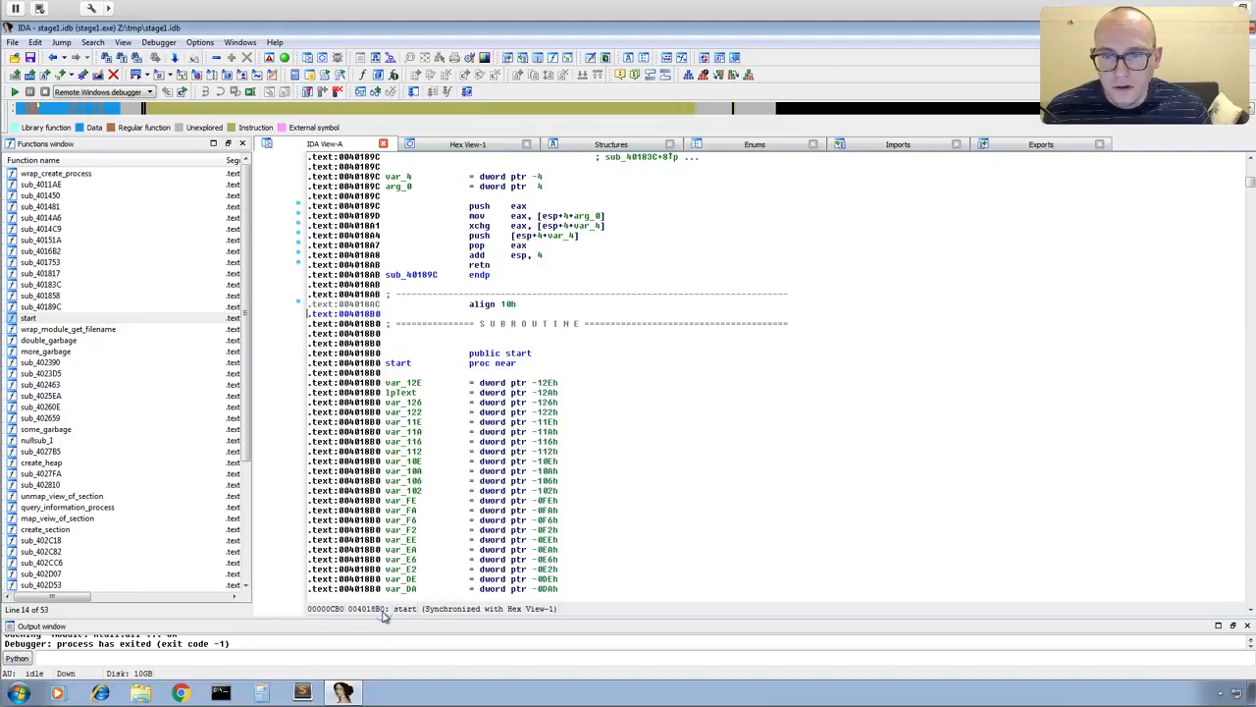
- Delete the breakpoint on the wrap_create_process call inside the start function
scroll(618, 534, down, 6)
scroll(618, 534, down, 5)
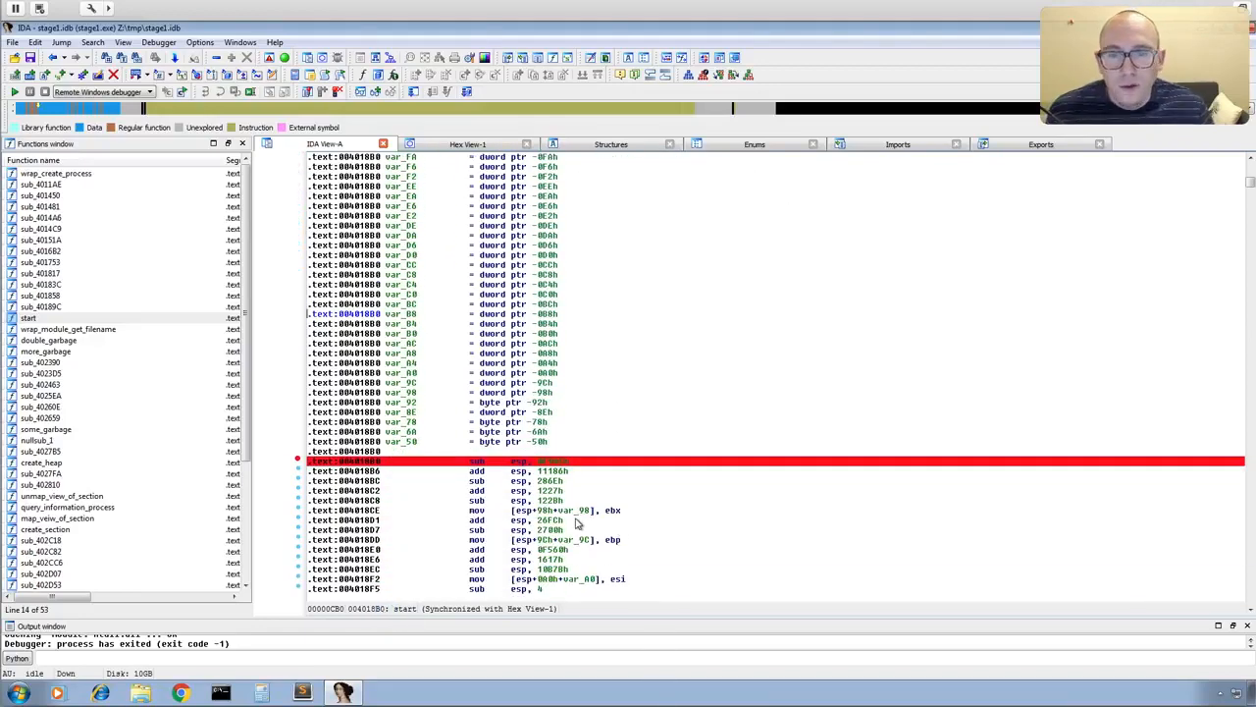
scroll(594, 483, down, 10)
scroll(594, 483, down, 3)
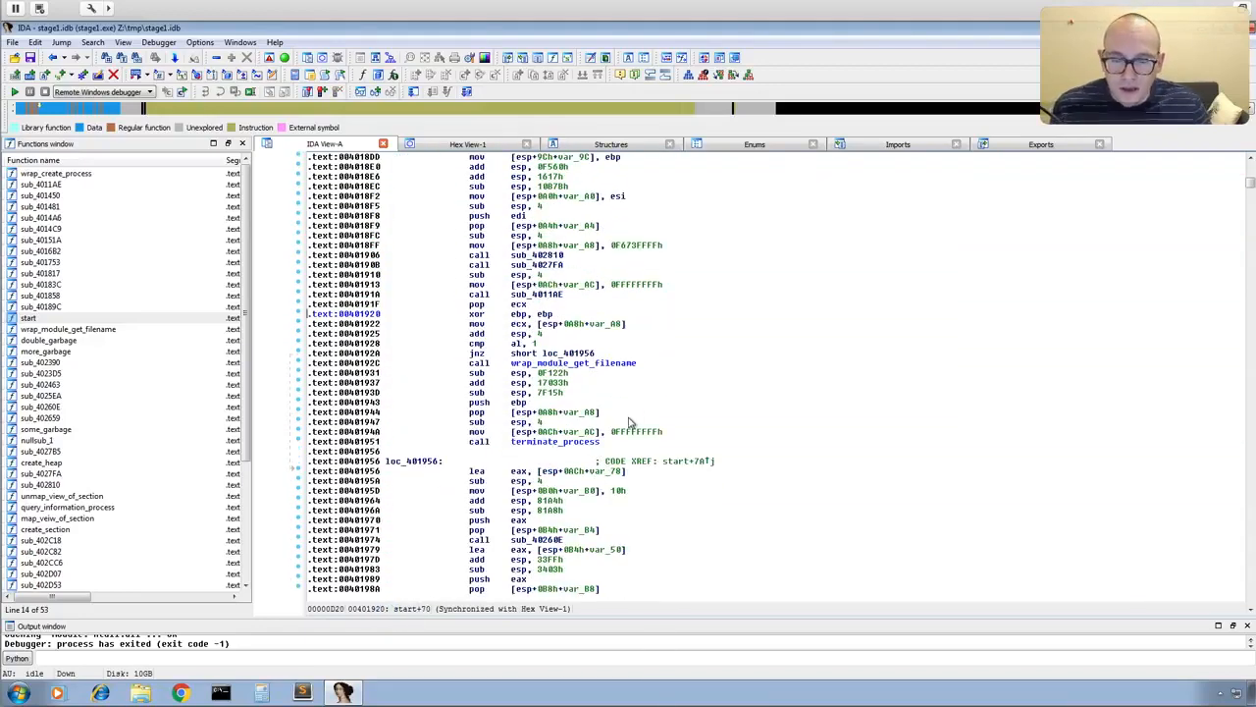
scroll(676, 384, down, 15)
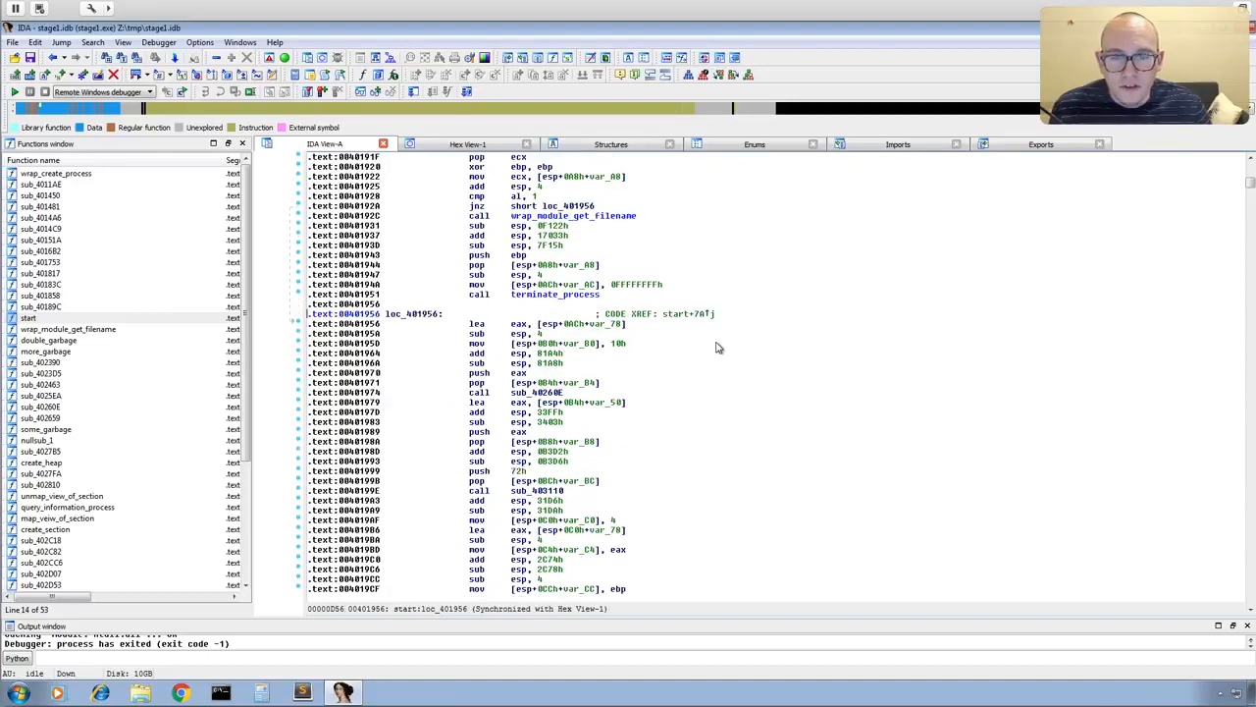
scroll(716, 346, down, 9)
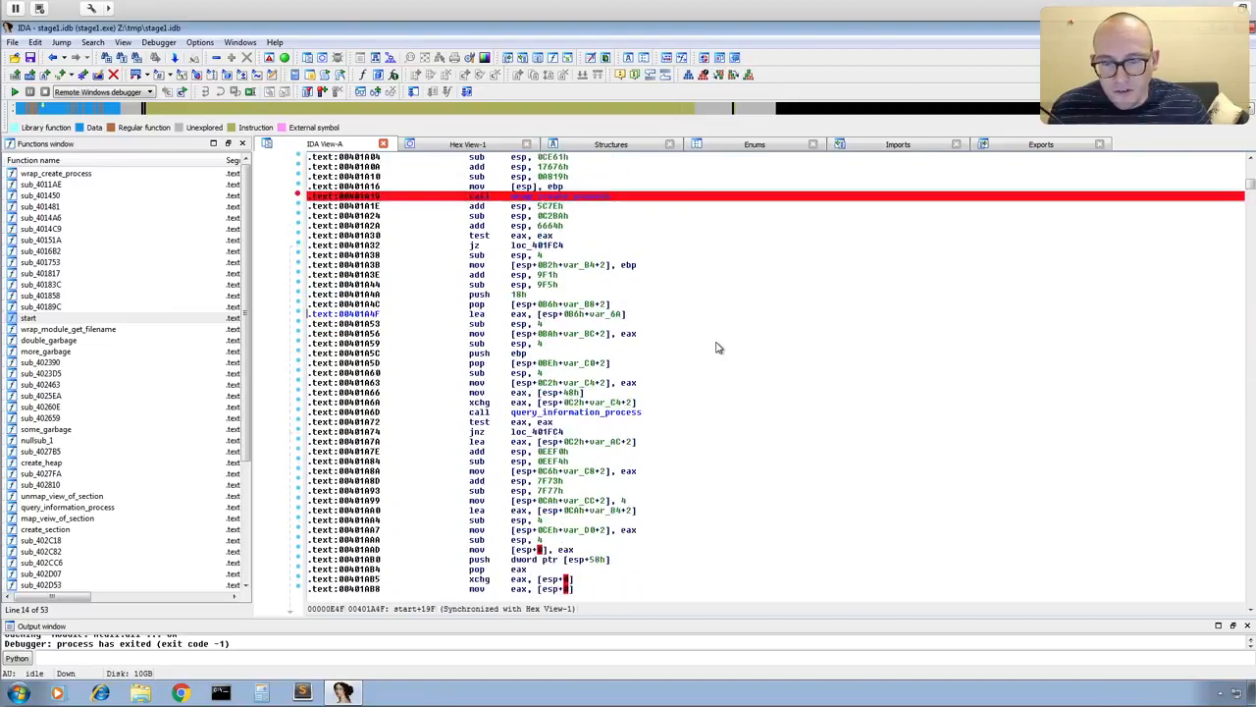
scroll(716, 346, up, 4)
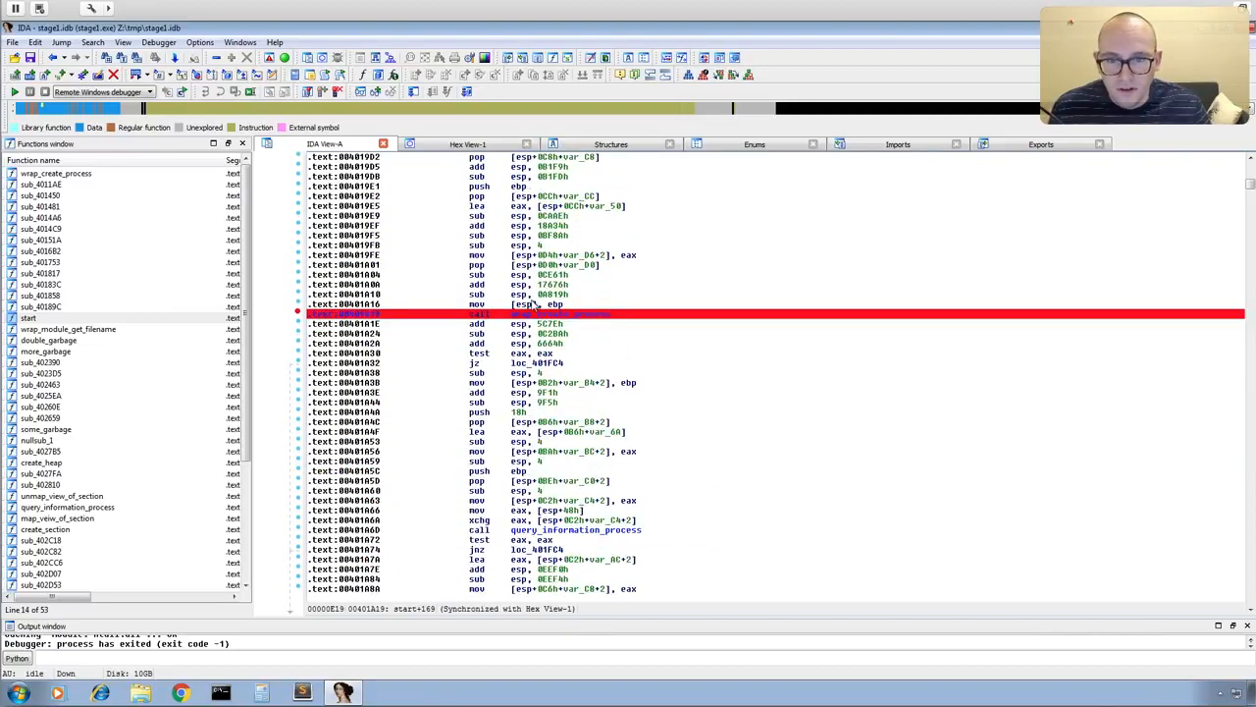
right_click(601, 315)
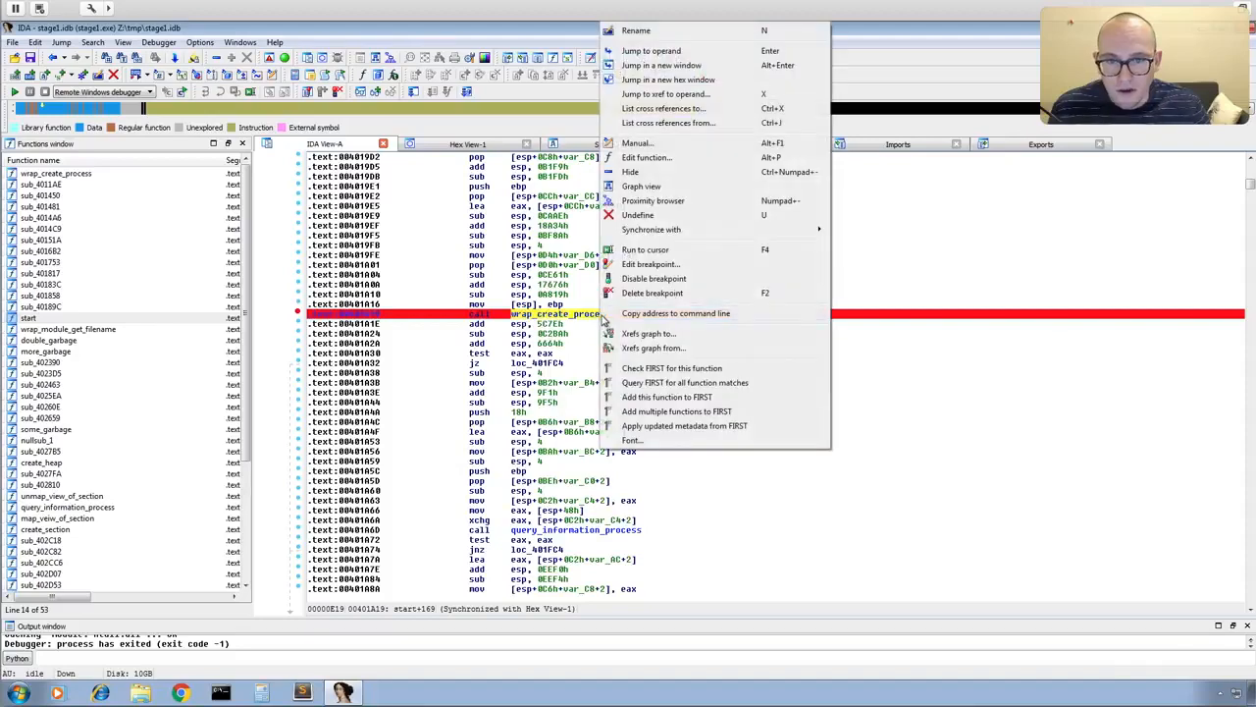
click(687, 293)
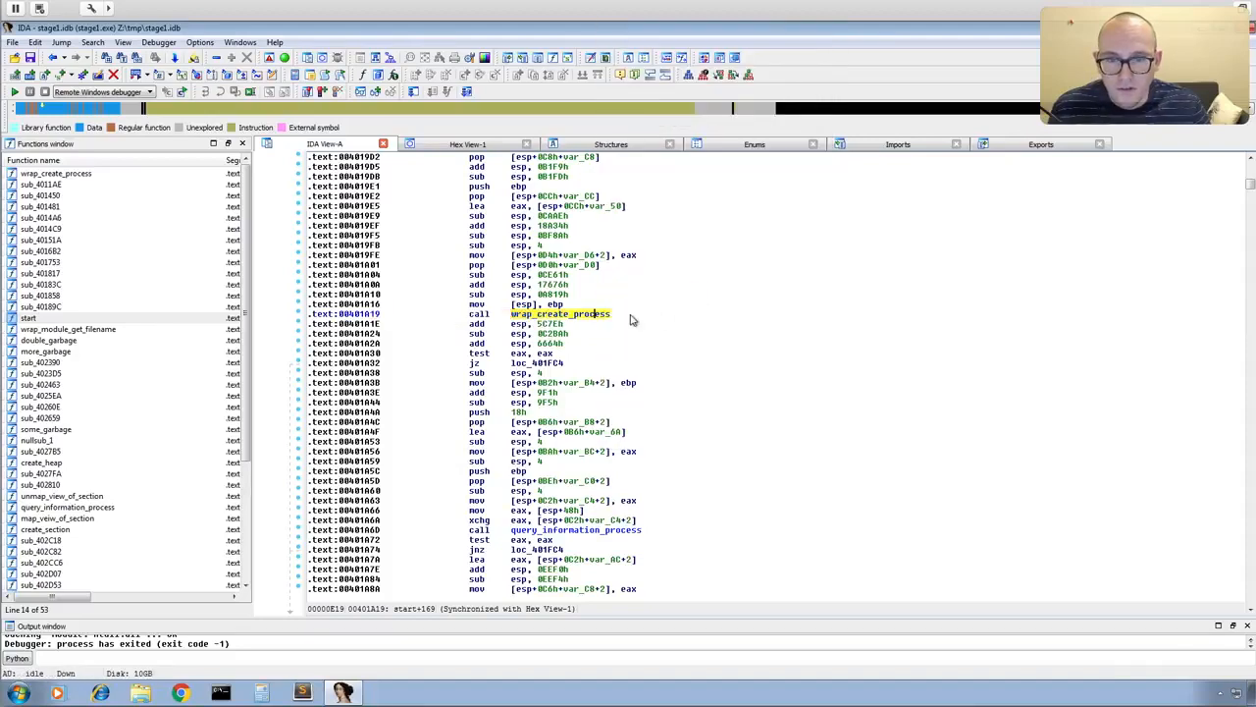
- Open wrap_create_process, delete the breakpoint on its CreateProcessW call, and return to the start function
double_click(597, 316)
scroll(673, 304, down, 4)
scroll(673, 304, down, 18)
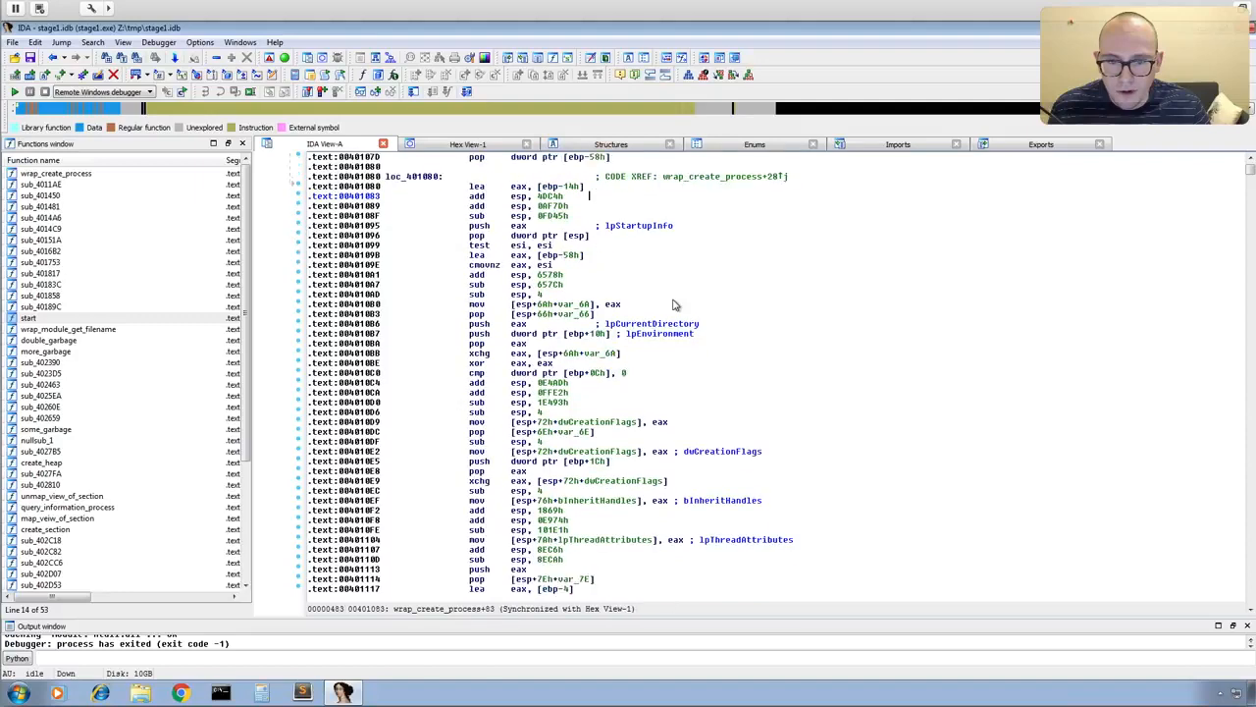
right_click(587, 363)
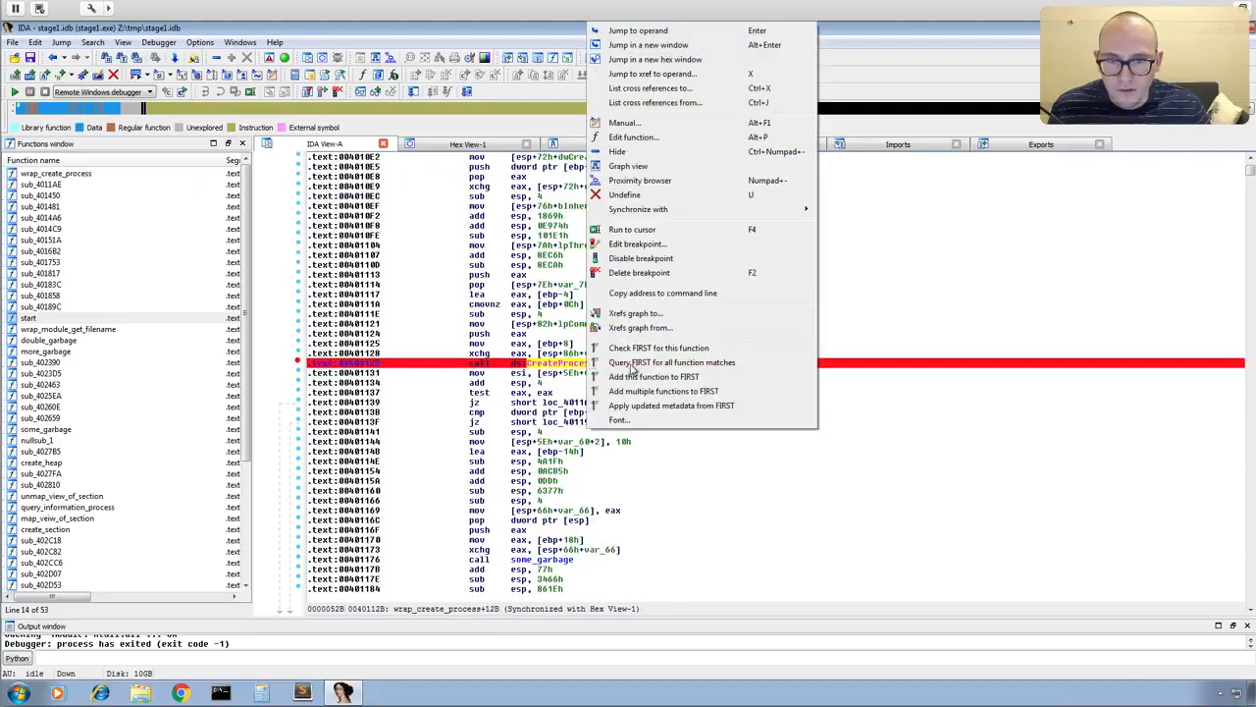
click(696, 280)
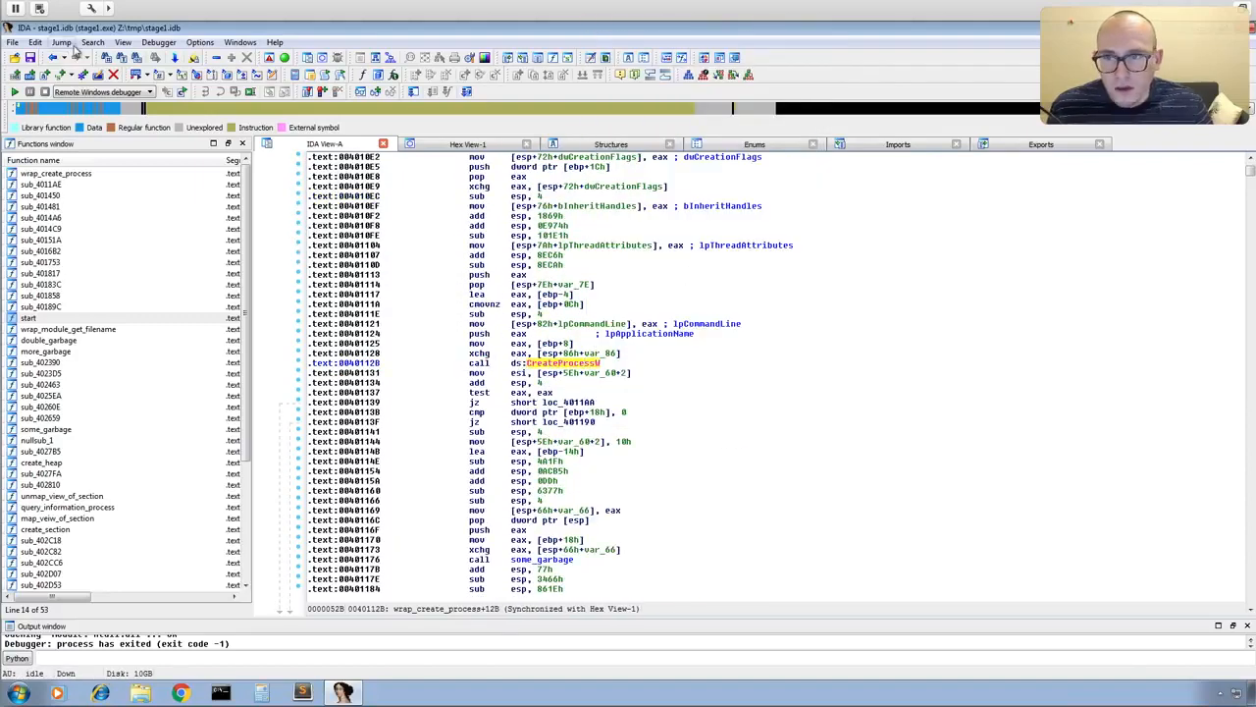
click(53, 57)
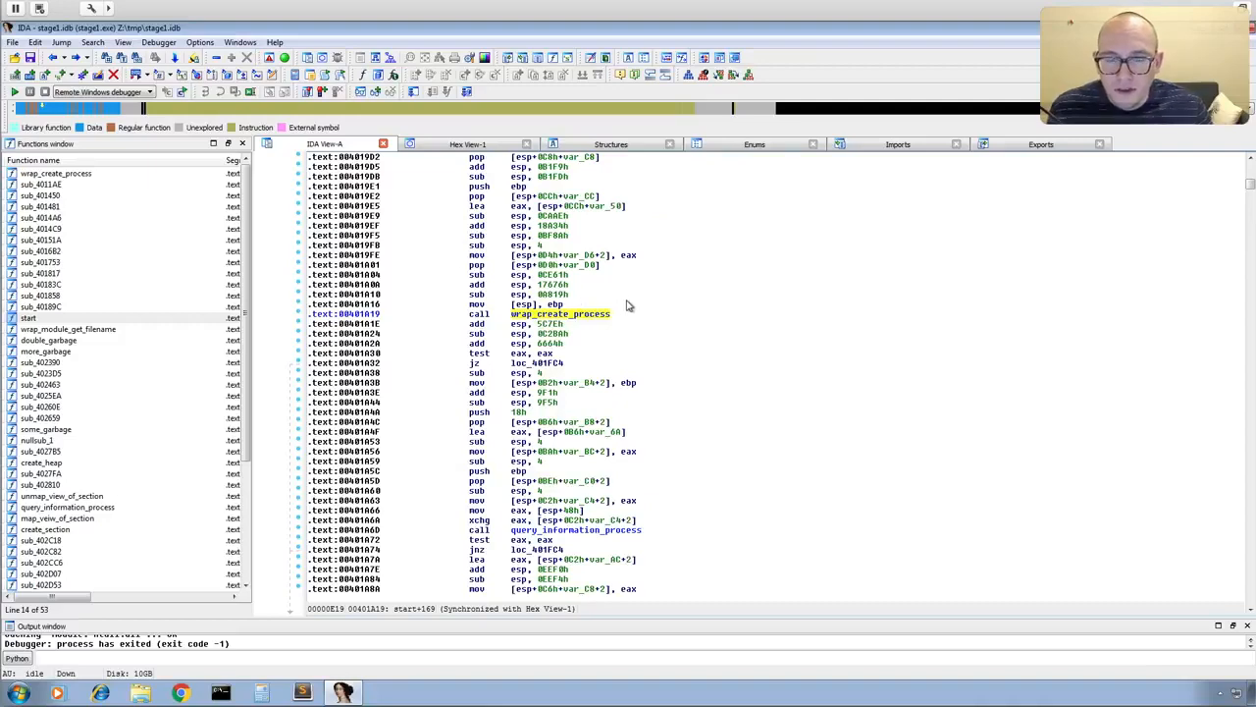
- Delete the breakpoint on the read_process_memory call at 00401AF9 in the start function
scroll(633, 302, down, 4)
scroll(633, 302, down, 2)
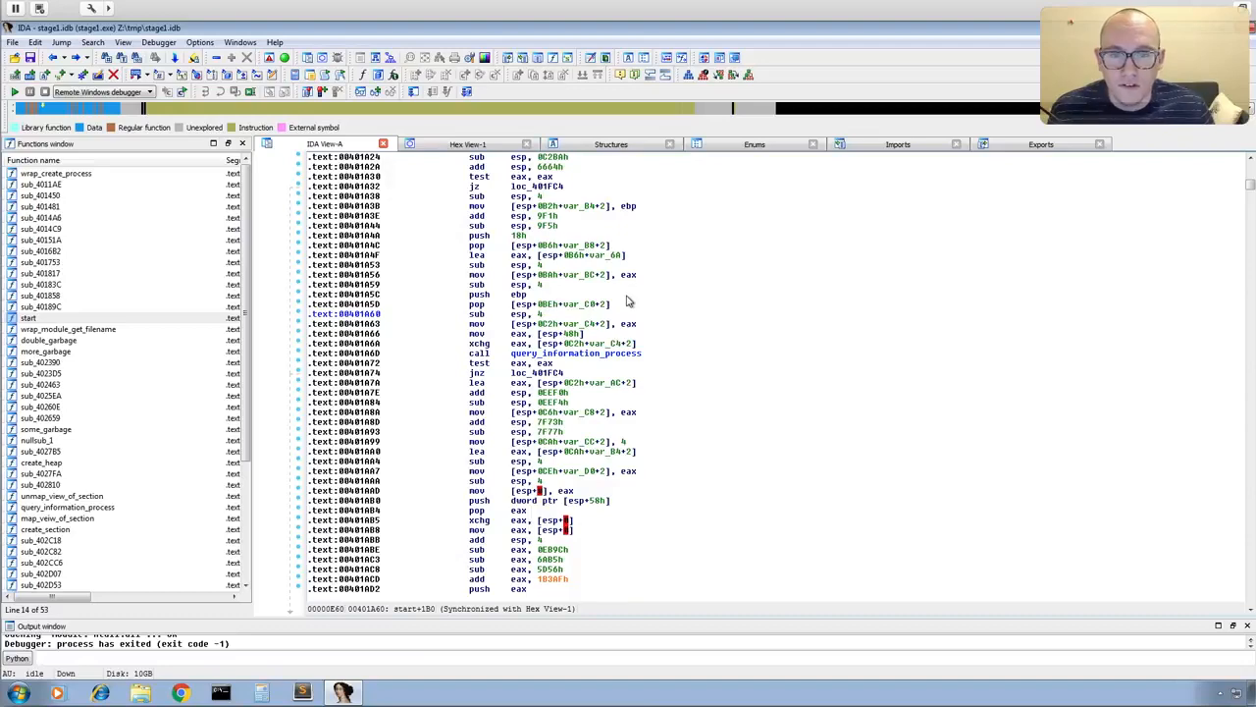
scroll(629, 314, down, 3)
scroll(629, 329, down, 10)
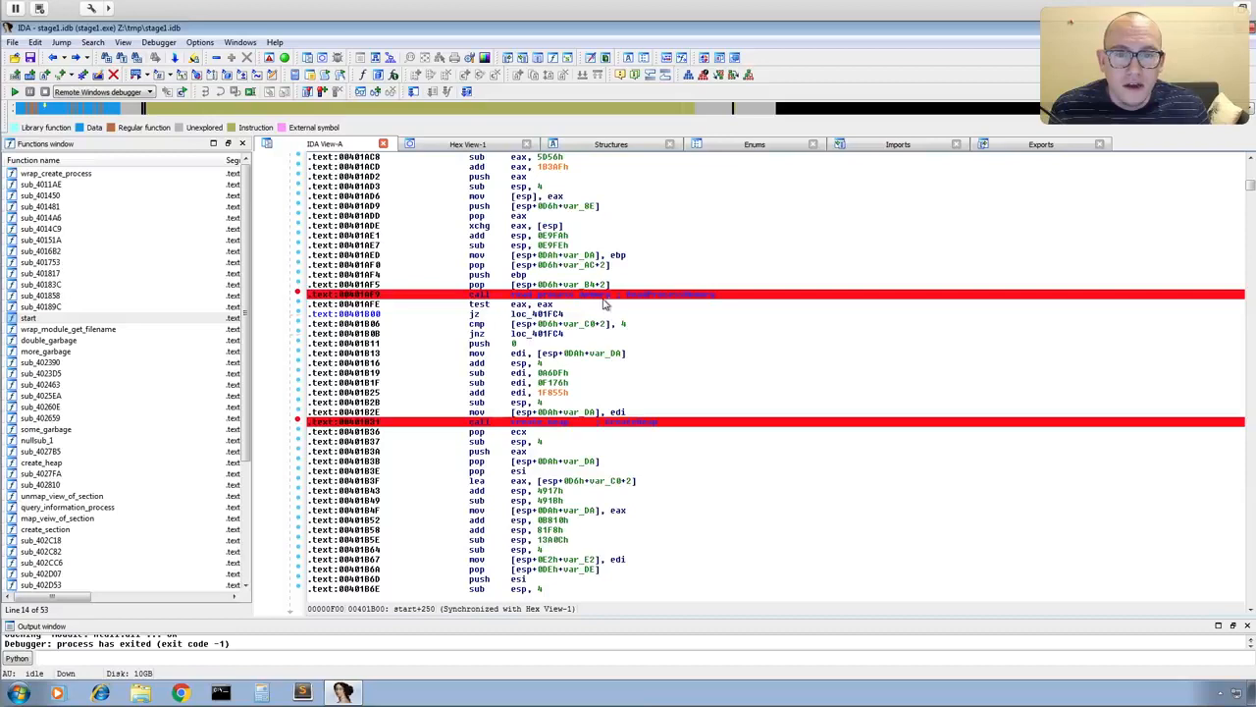
right_click(611, 296)
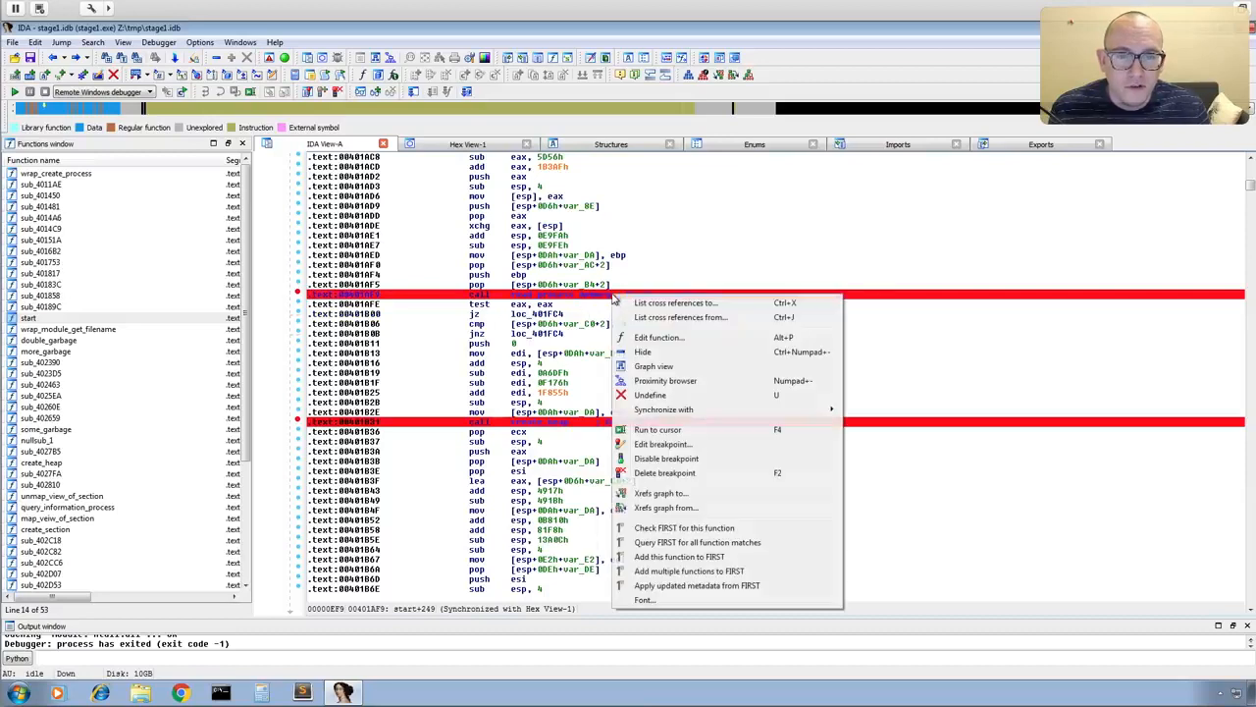
click(684, 473)
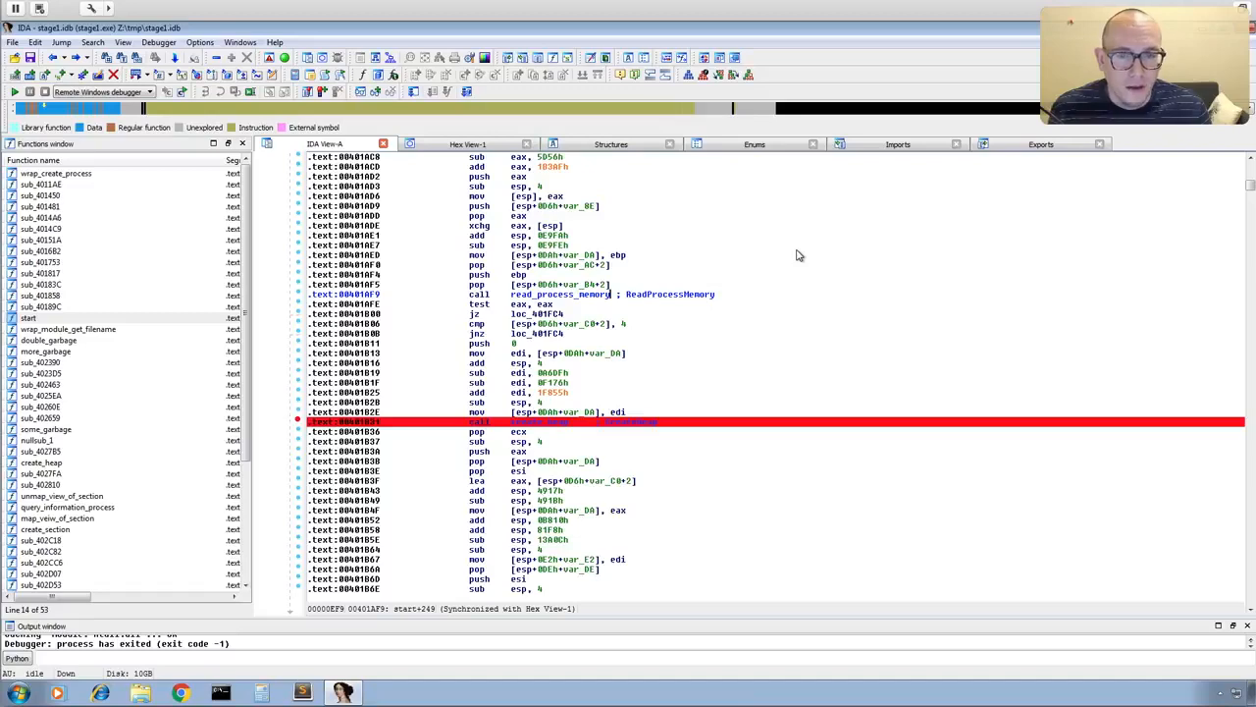
- Delete the breakpoints on the create_heap call at 00401B31 and on the call at 00401BFD
right_click(591, 425)
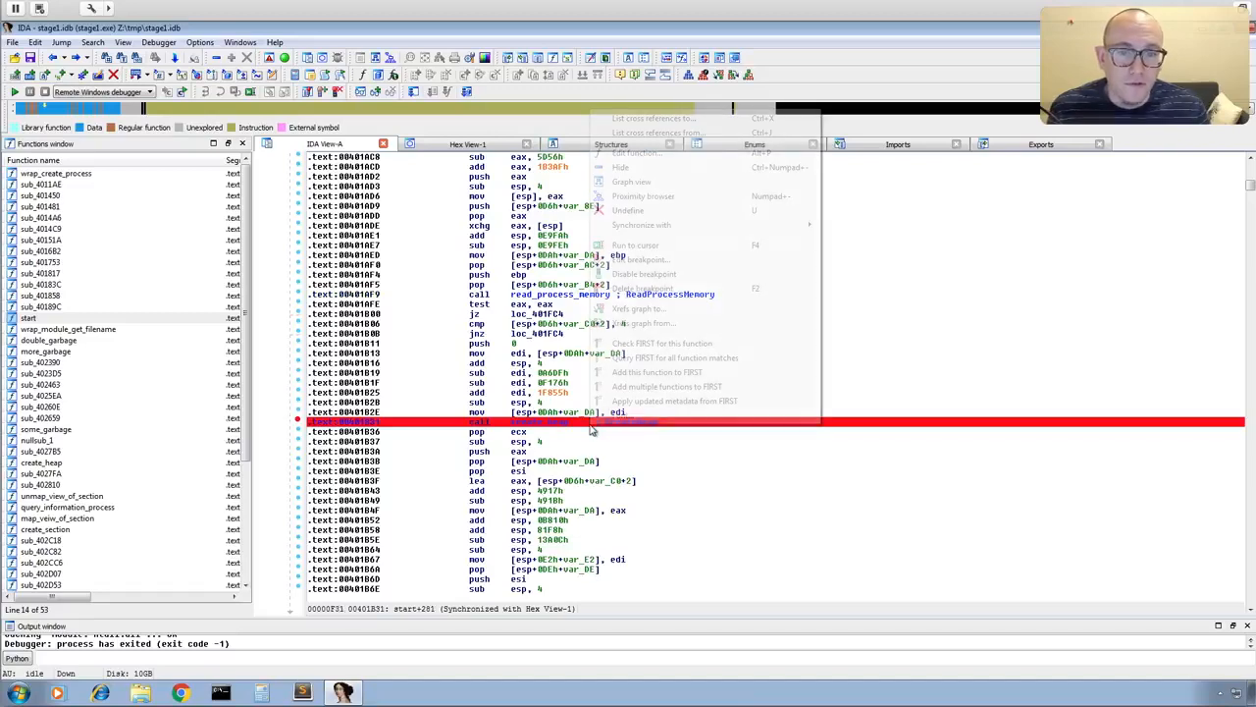
click(670, 290)
scroll(687, 365, down, 6)
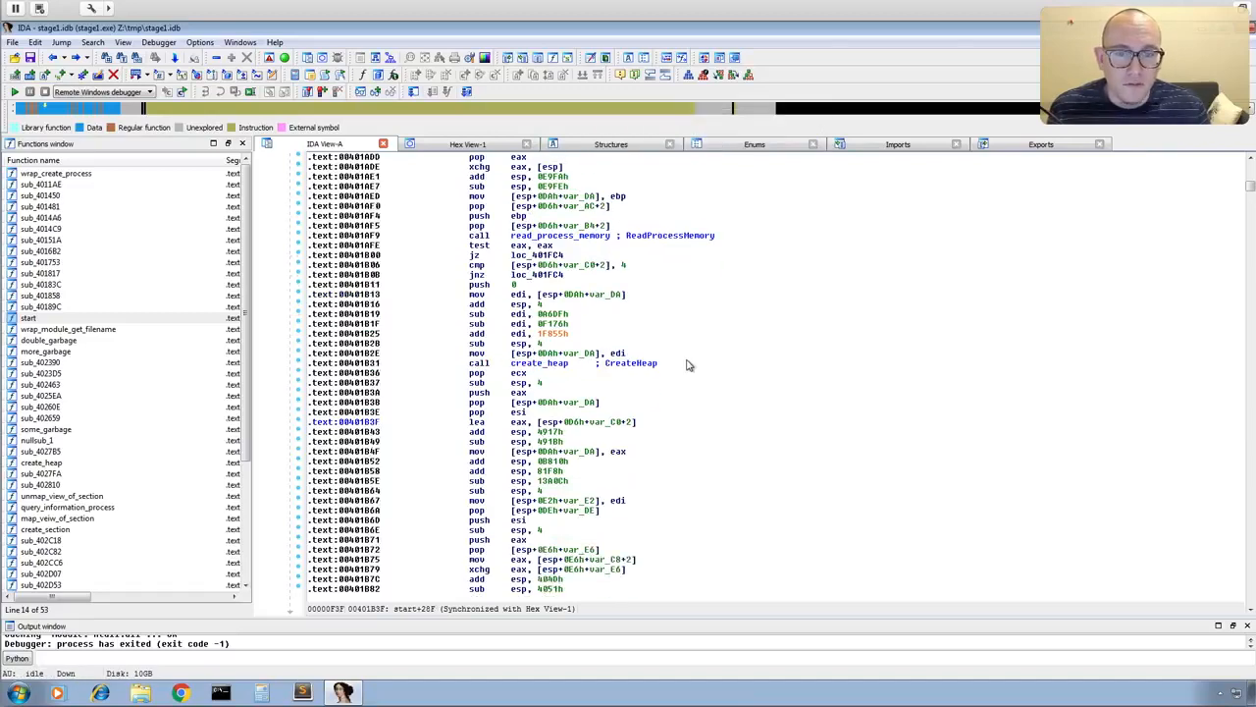
scroll(687, 365, down, 13)
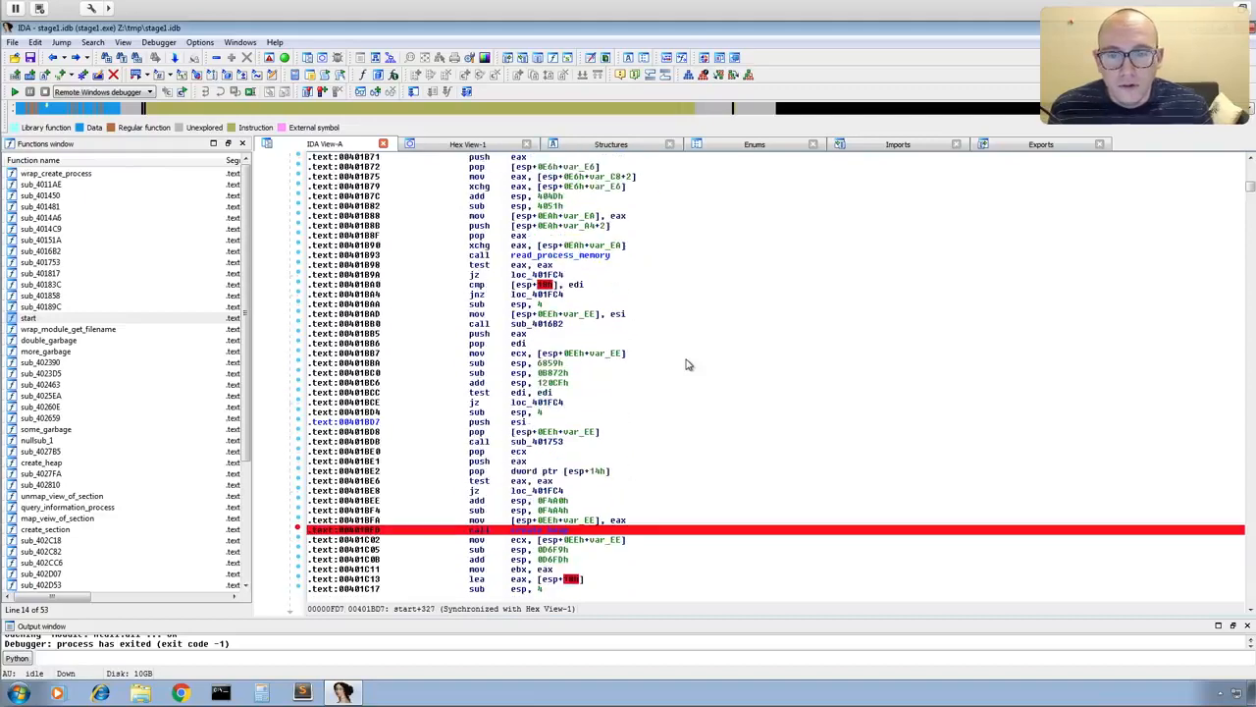
scroll(687, 363, down, 6)
right_click(620, 239)
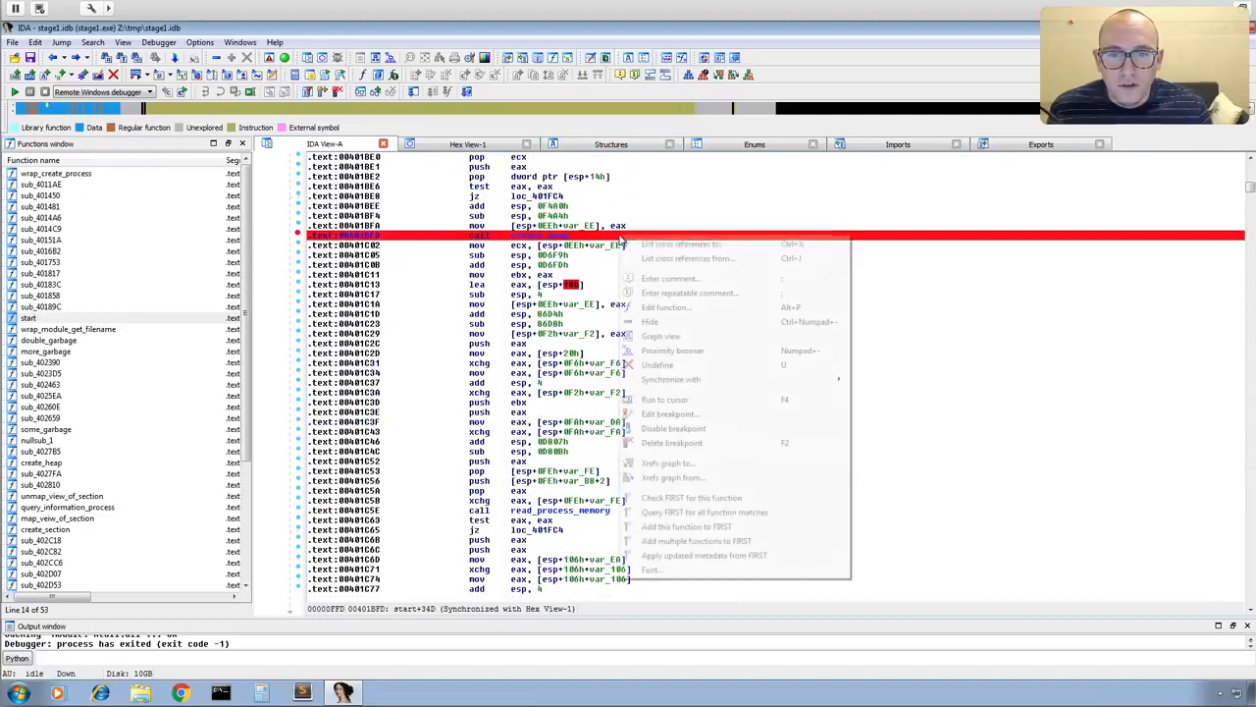
click(673, 443)
- Add a breakpoint on the first create_section call at 00401C8C in the start function
scroll(695, 316, down, 7)
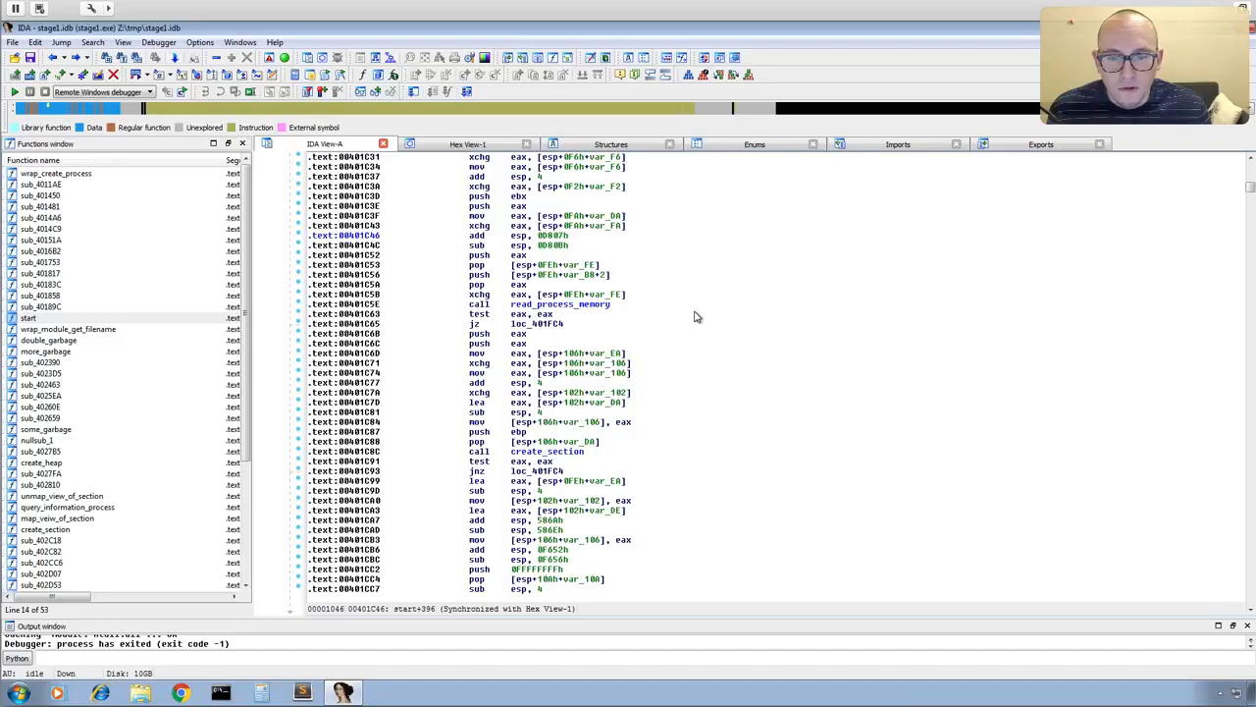
scroll(695, 314, down, 4)
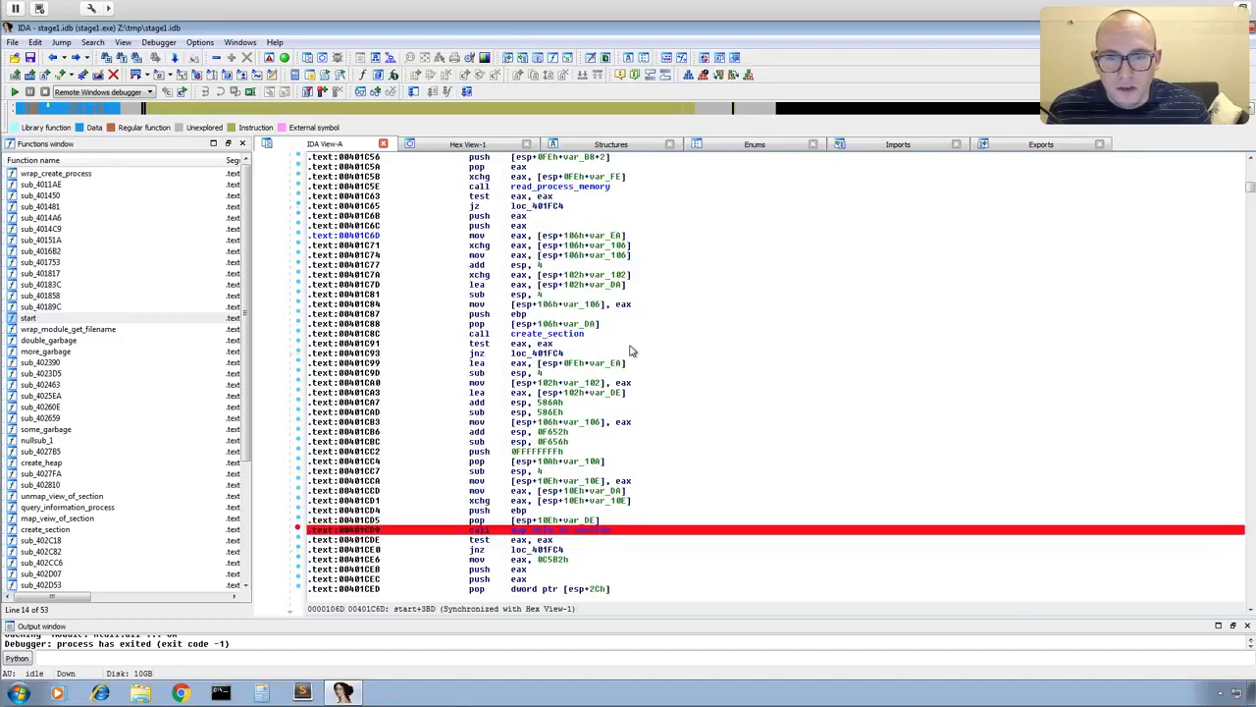
click(573, 337)
right_click(560, 336)
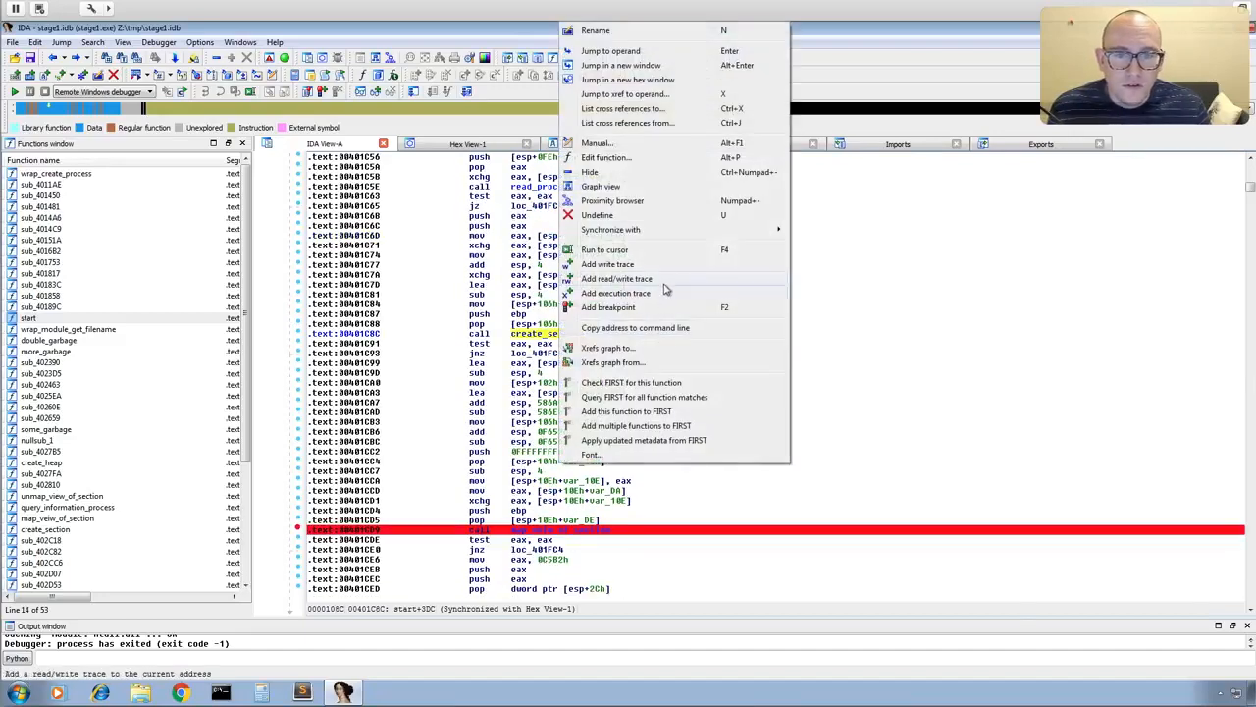
click(647, 311)
- Add a breakpoint on the second create_section call at 00401D05 in the start function
scroll(755, 389, down, 3)
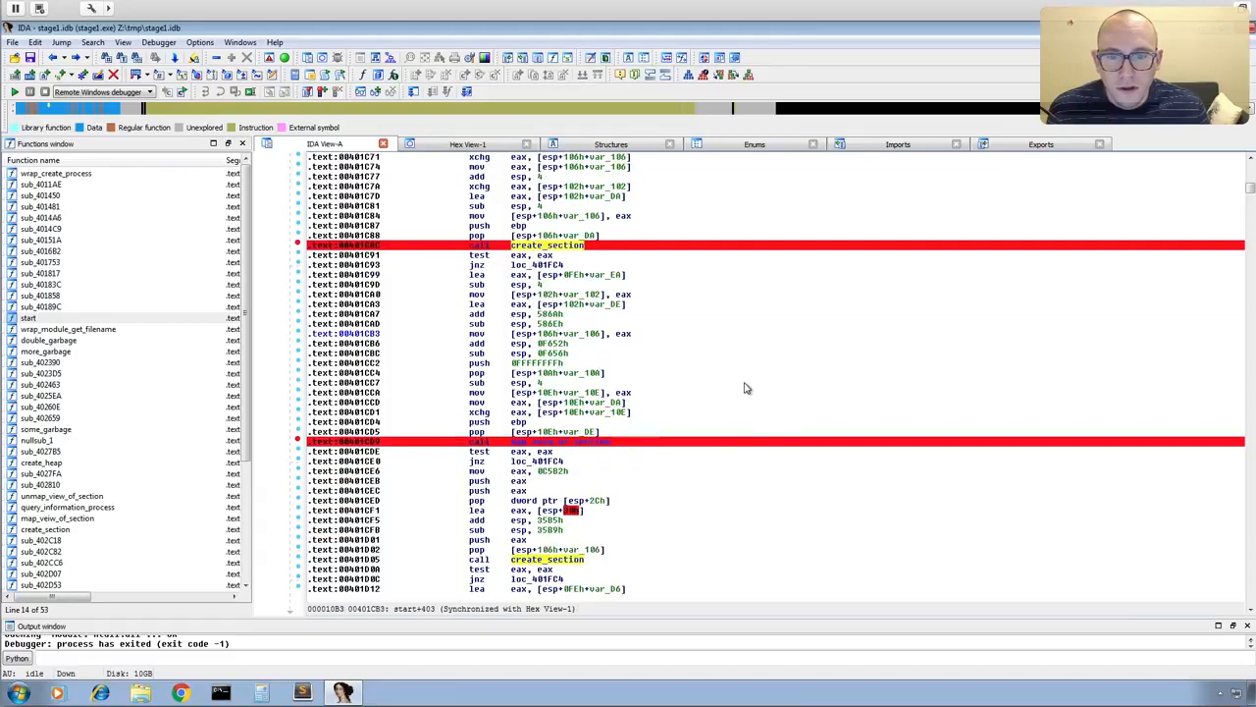
scroll(745, 389, down, 2)
scroll(594, 380, down, 6)
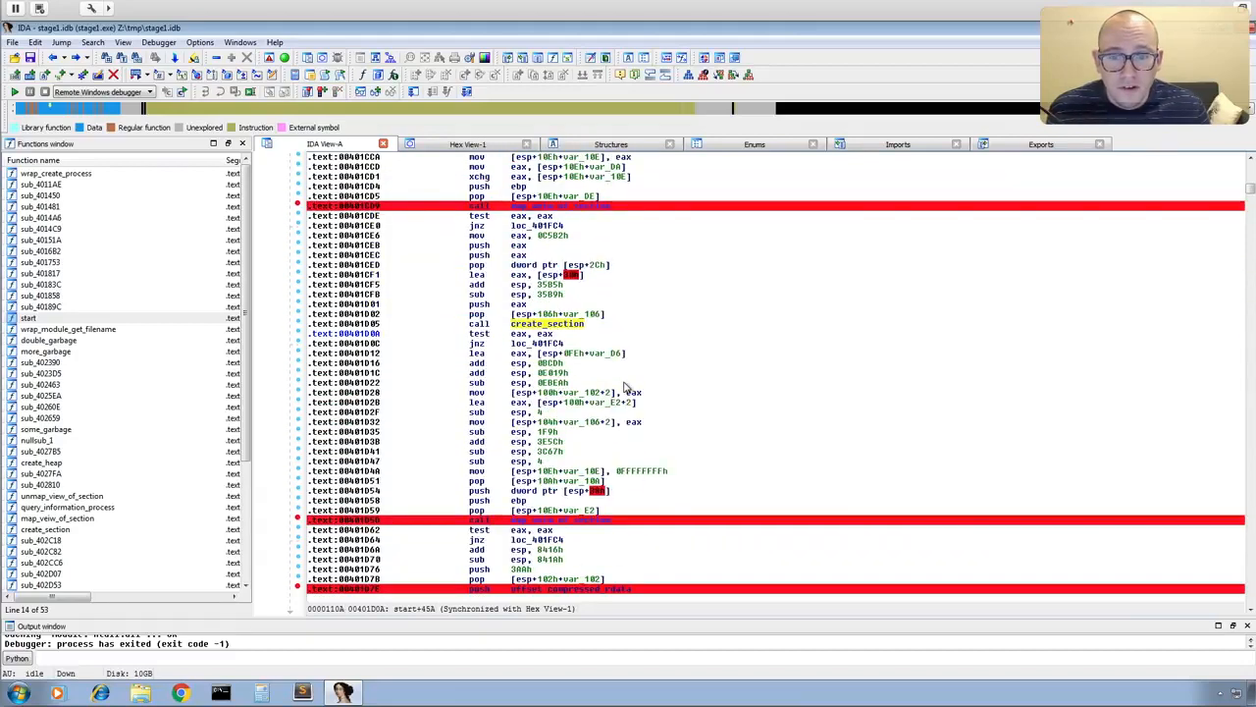
right_click(531, 323)
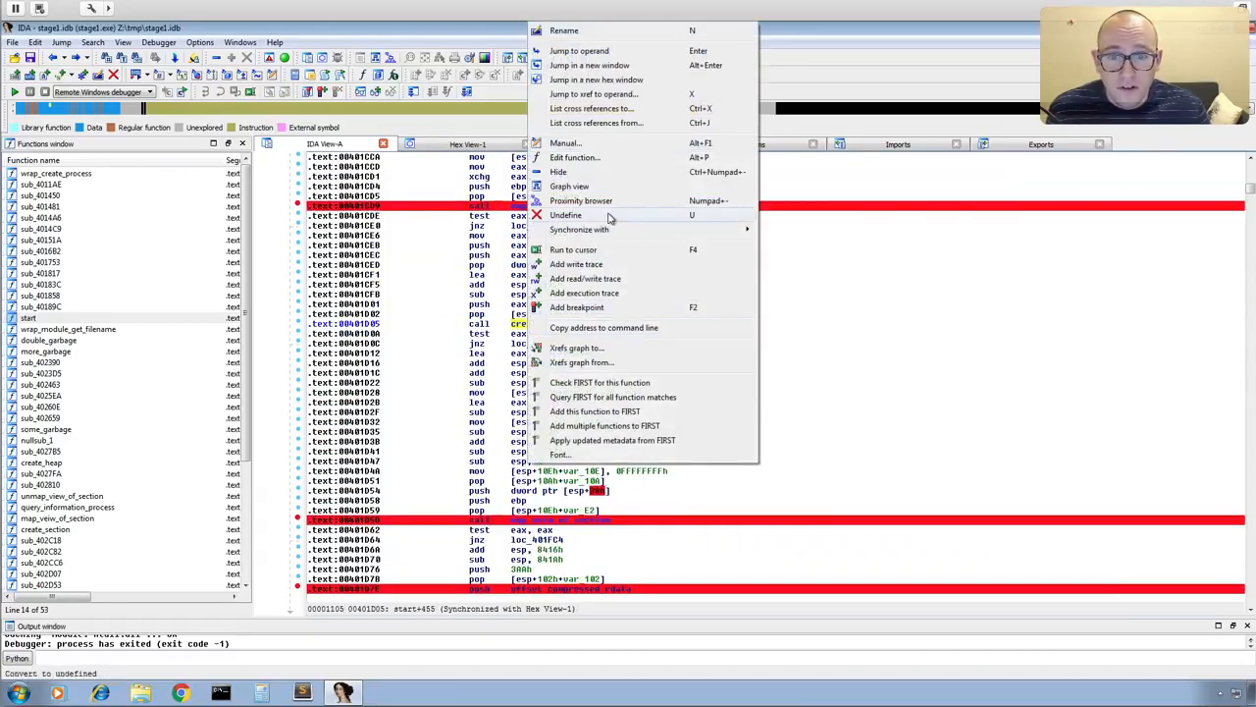
click(569, 314)
scroll(729, 392, down, 4)
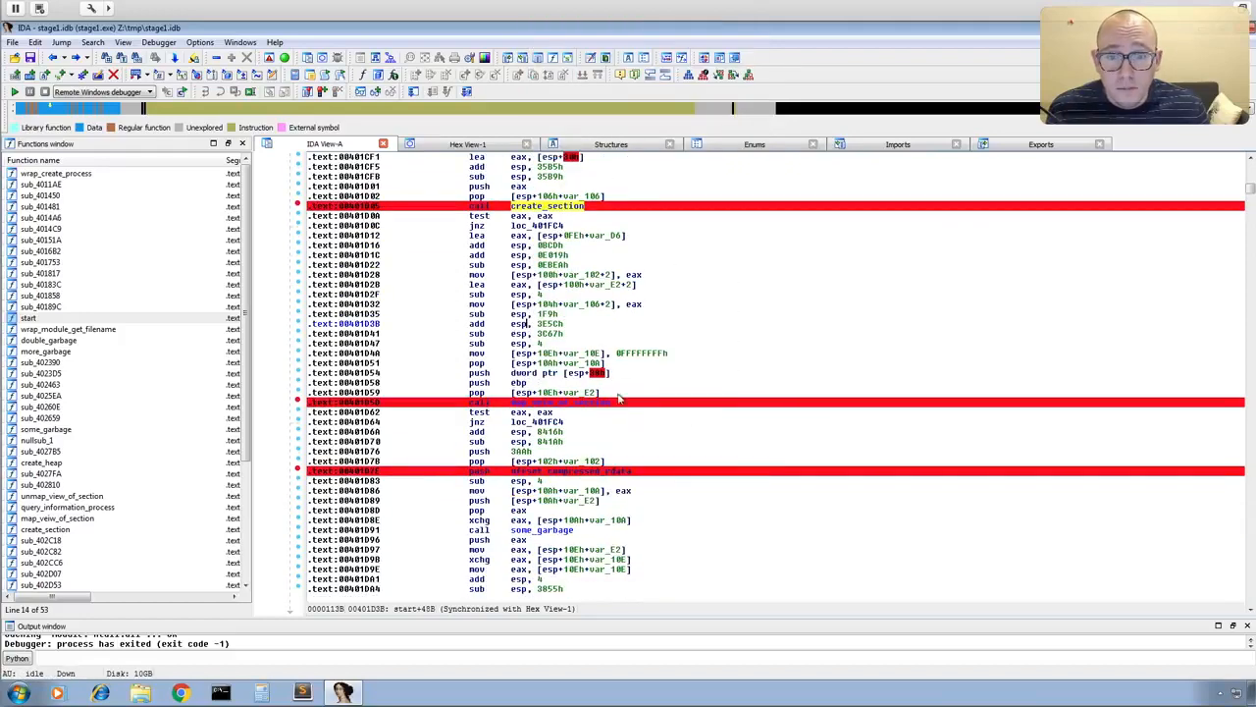
scroll(631, 396, down, 3)
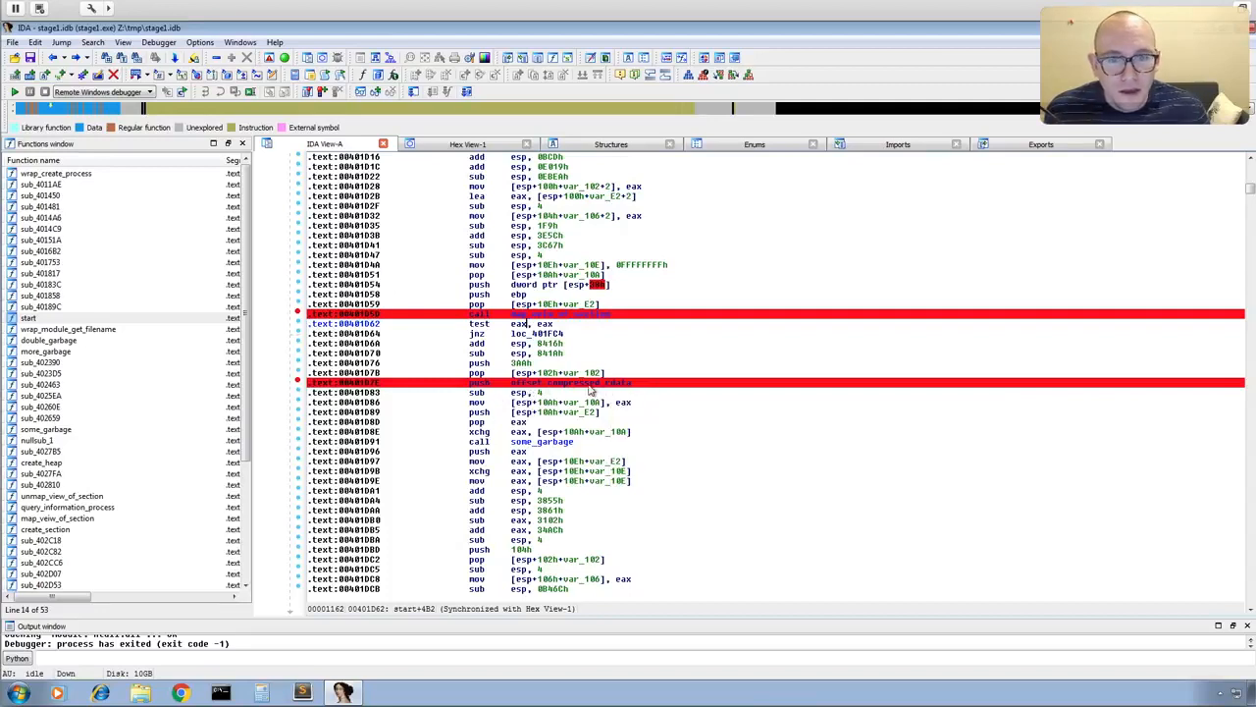
- Open the compressed_rdata data referenced at 00401D7E and view the beginning of its .rdata segment
mouse_move(628, 389)
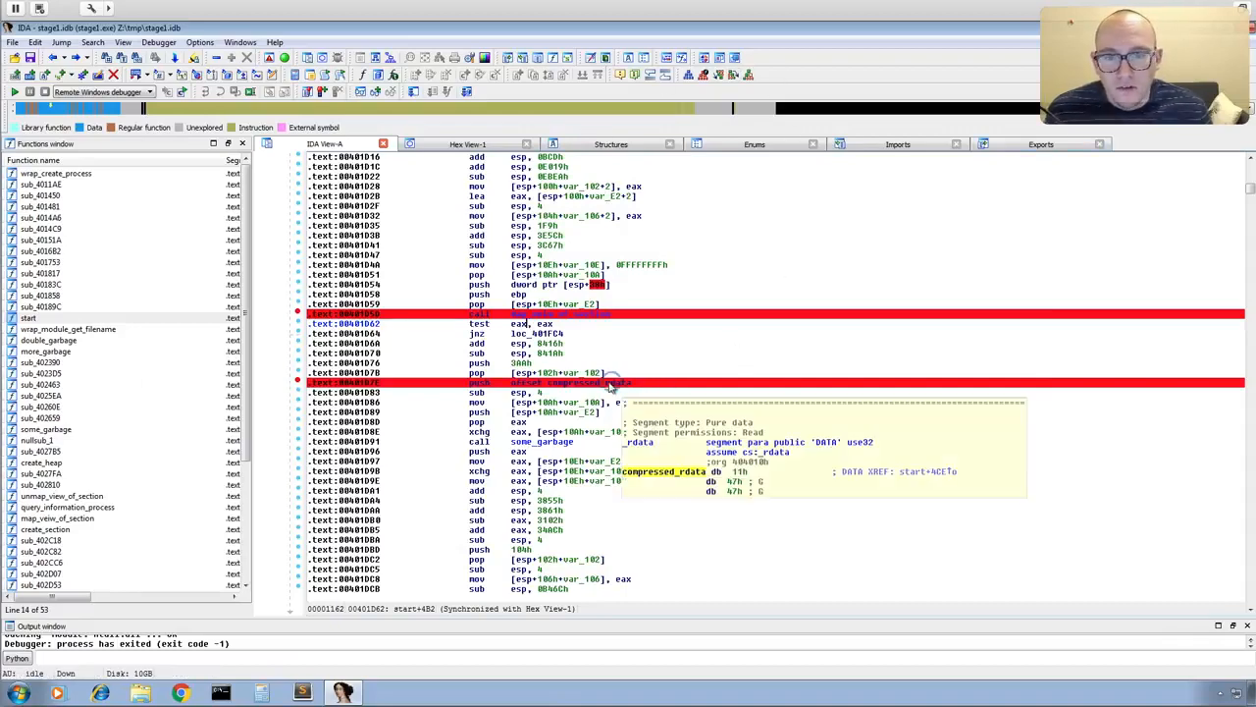
double_click(608, 383)
click(587, 316)
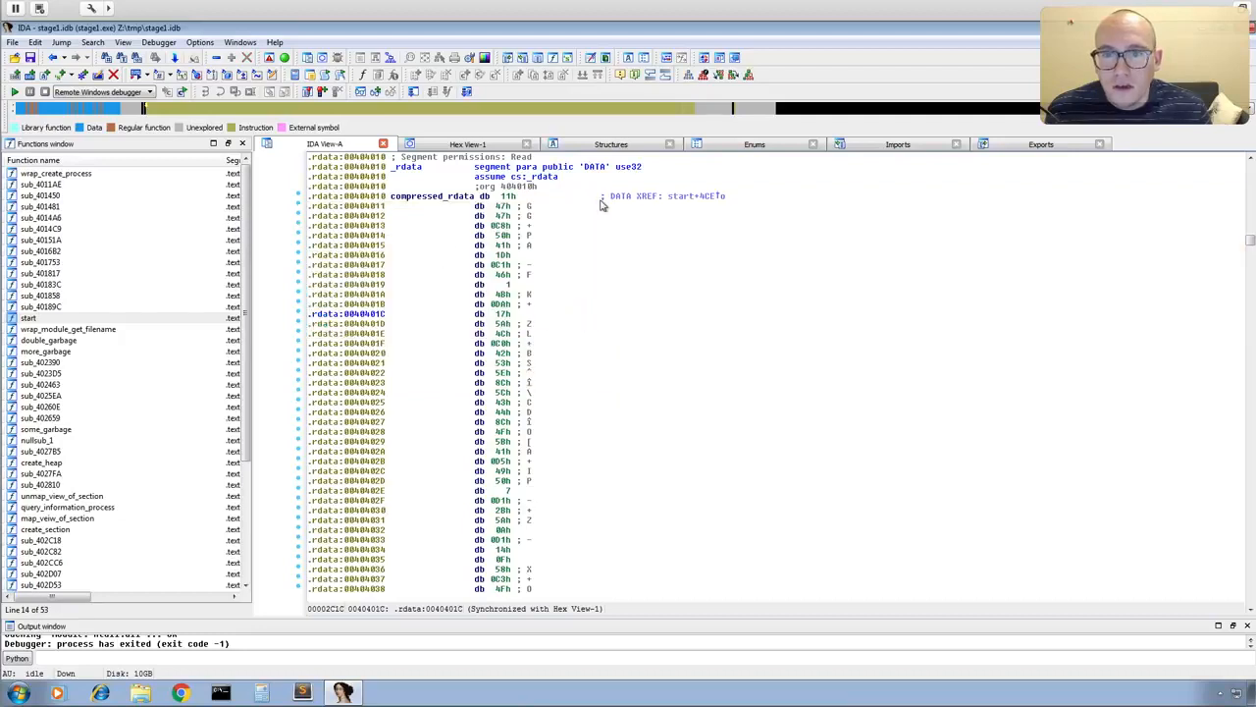
scroll(405, 214, up, 1)
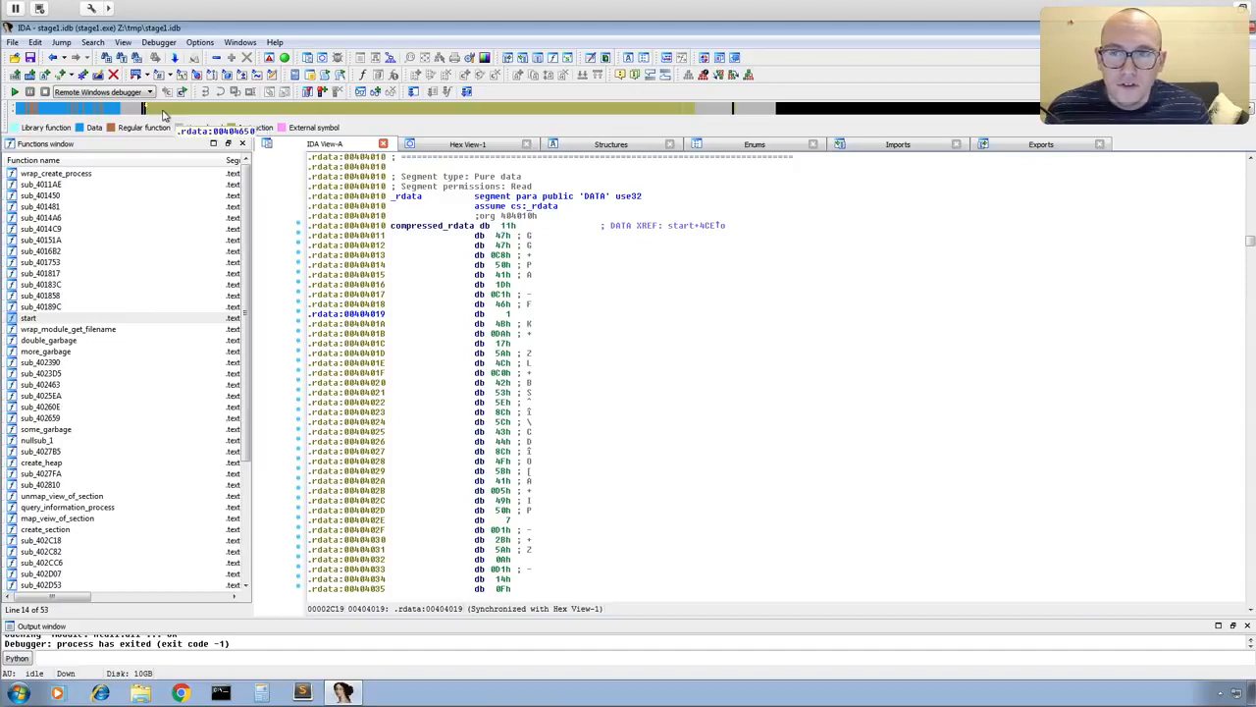
- Examine the .text code regions against the large .rdata block across the binary, ending at the beginning of compressed_rdata
click(65, 111)
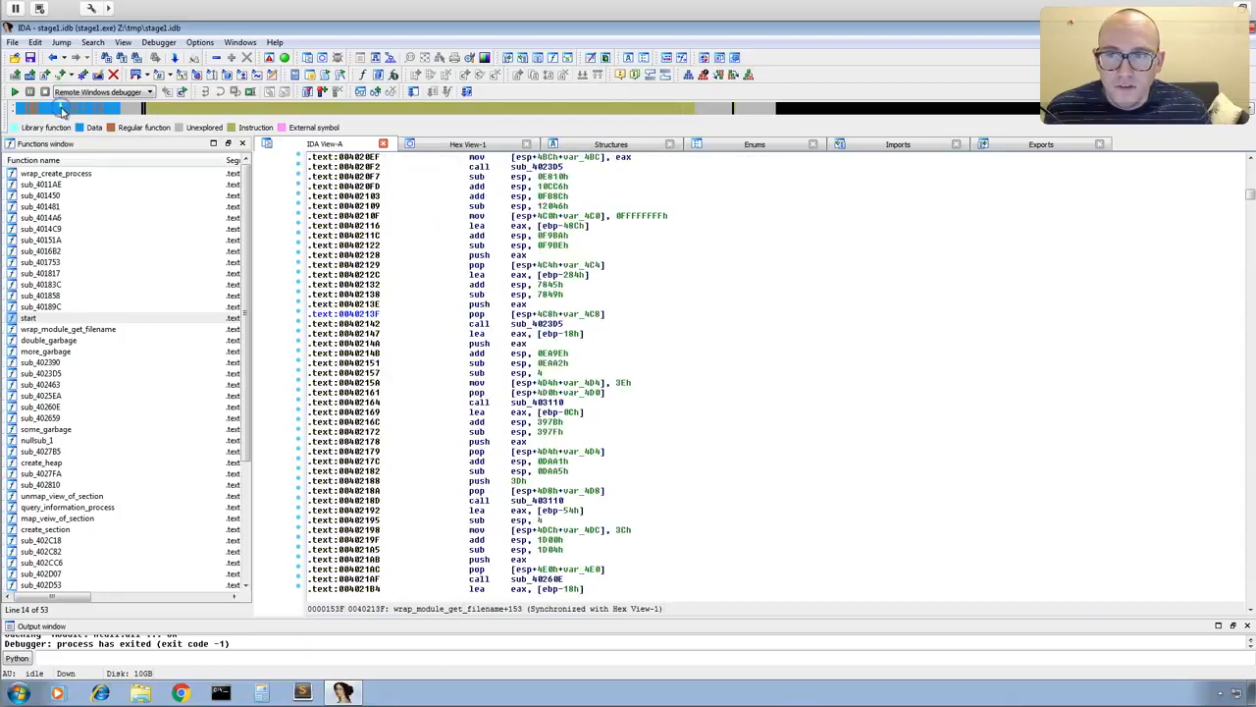
click(51, 111)
click(43, 110)
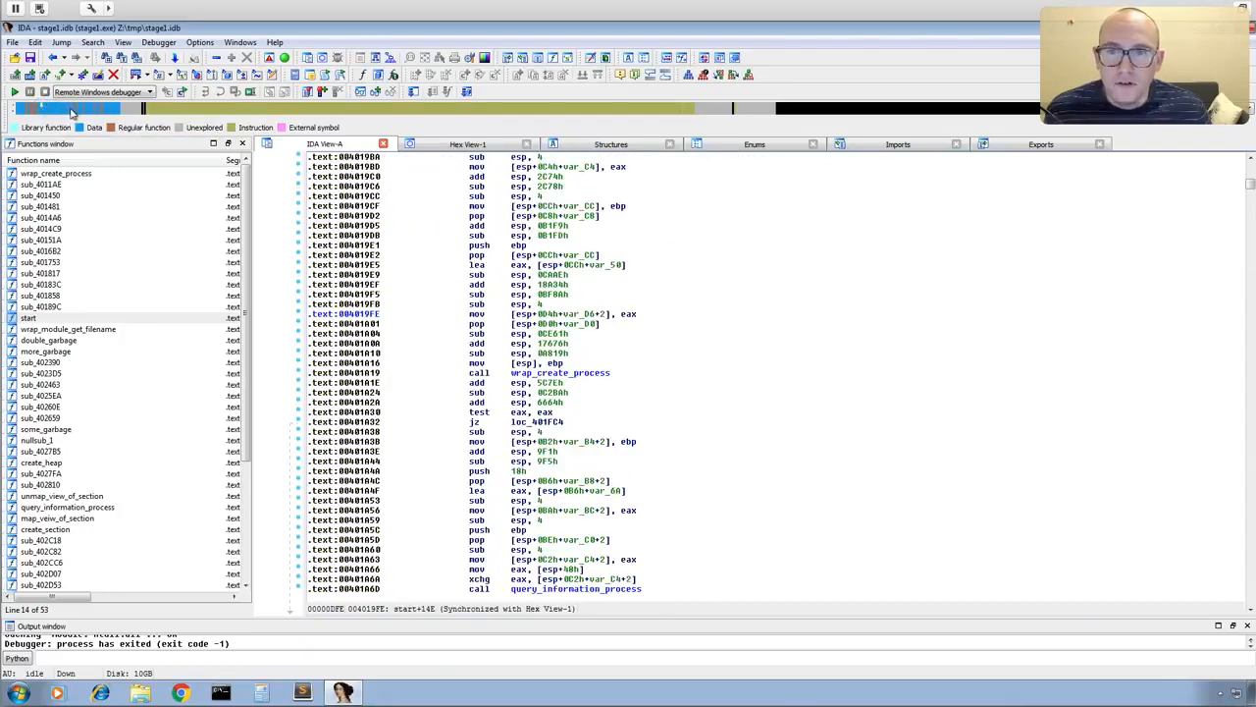
click(73, 110)
click(54, 111)
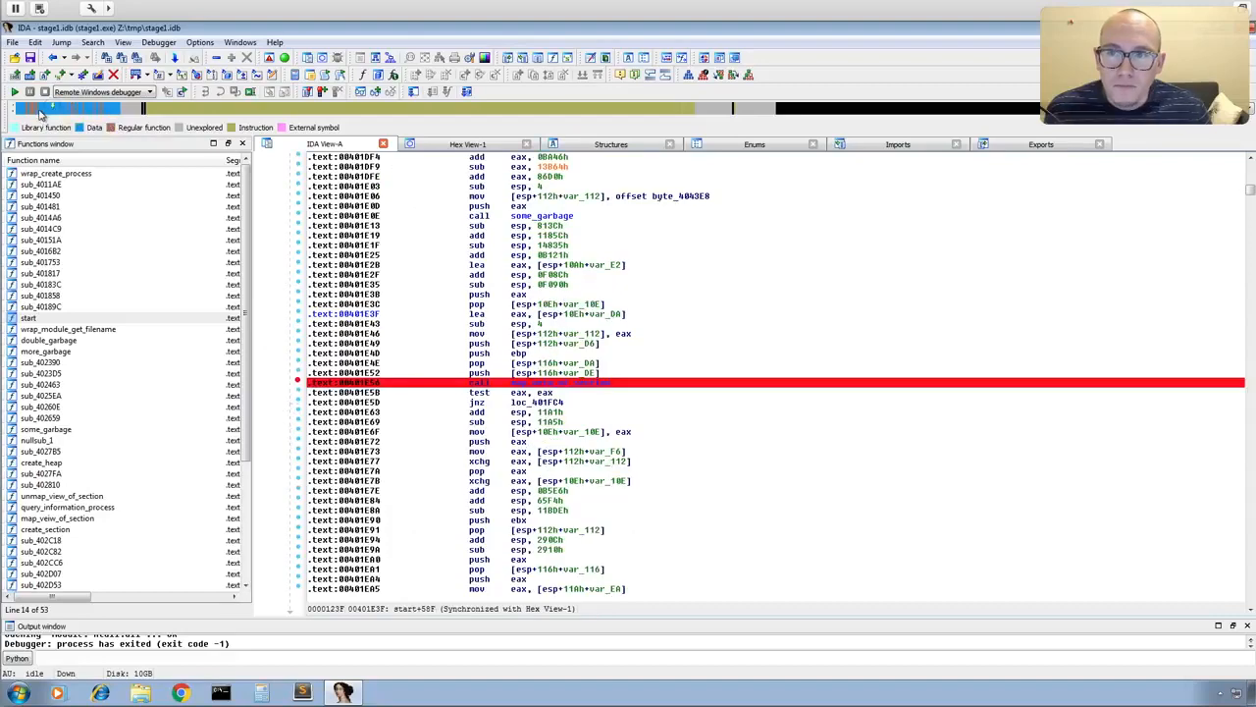
click(47, 113)
click(54, 114)
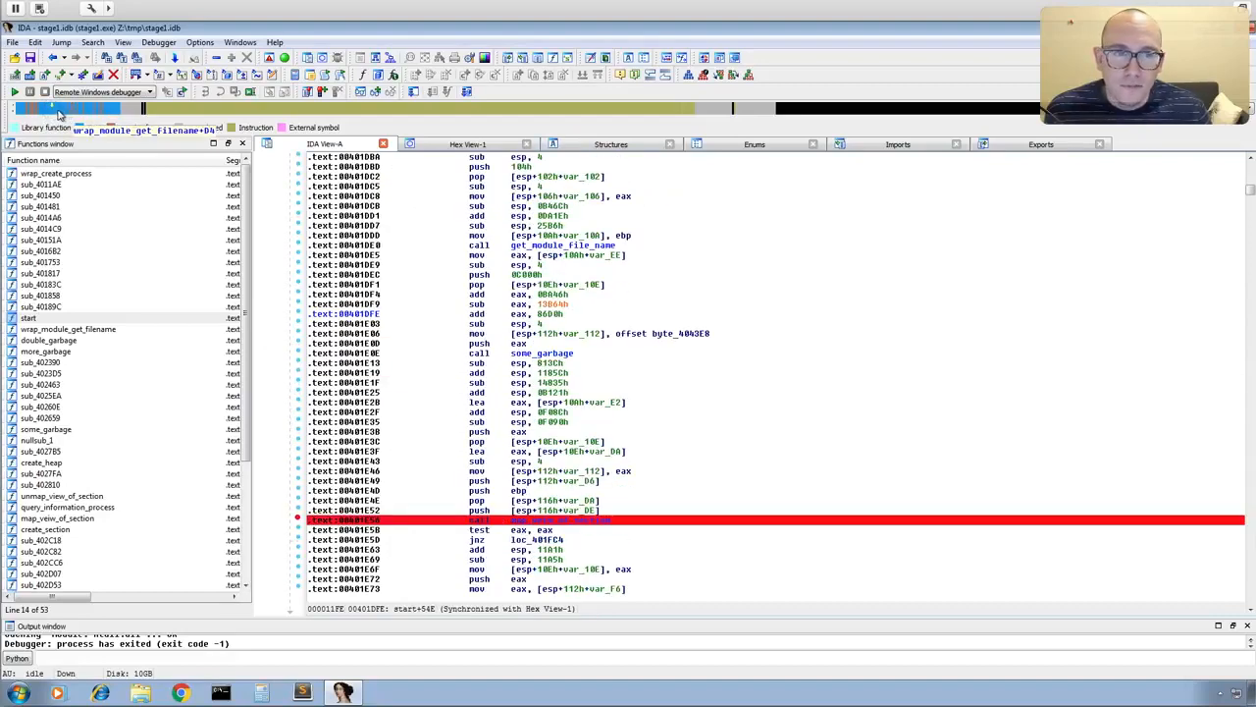
click(59, 111)
click(44, 112)
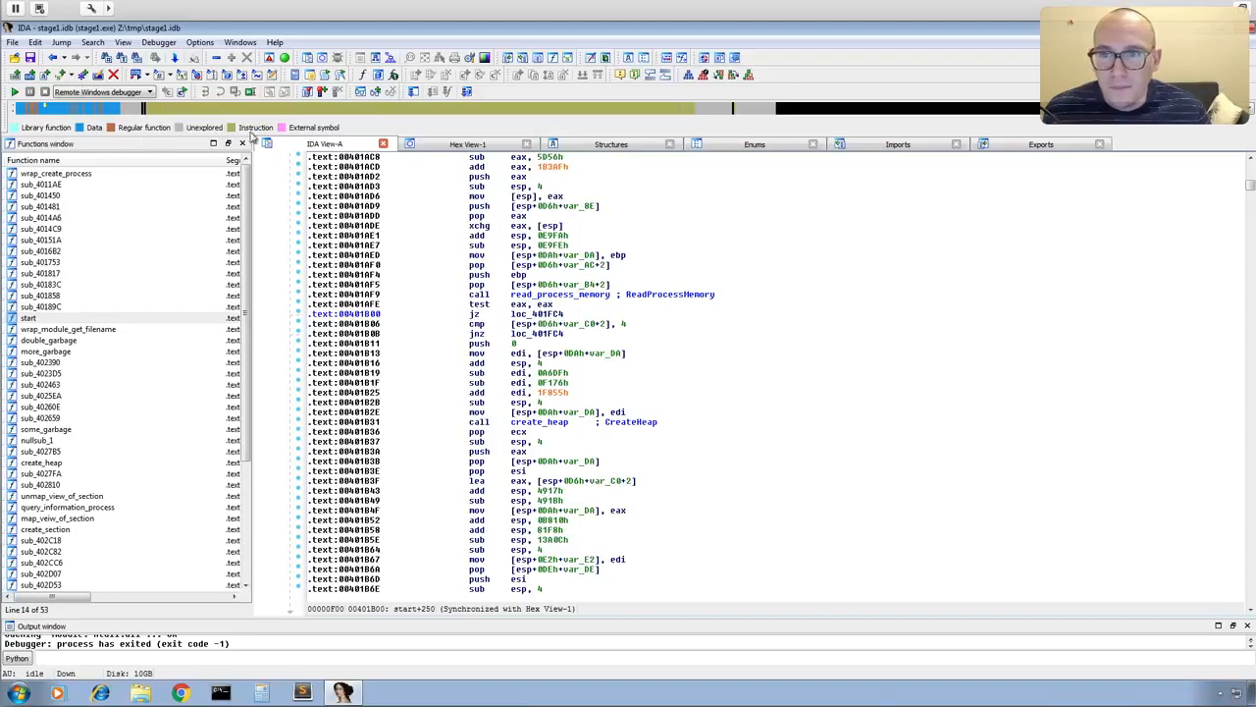
click(221, 110)
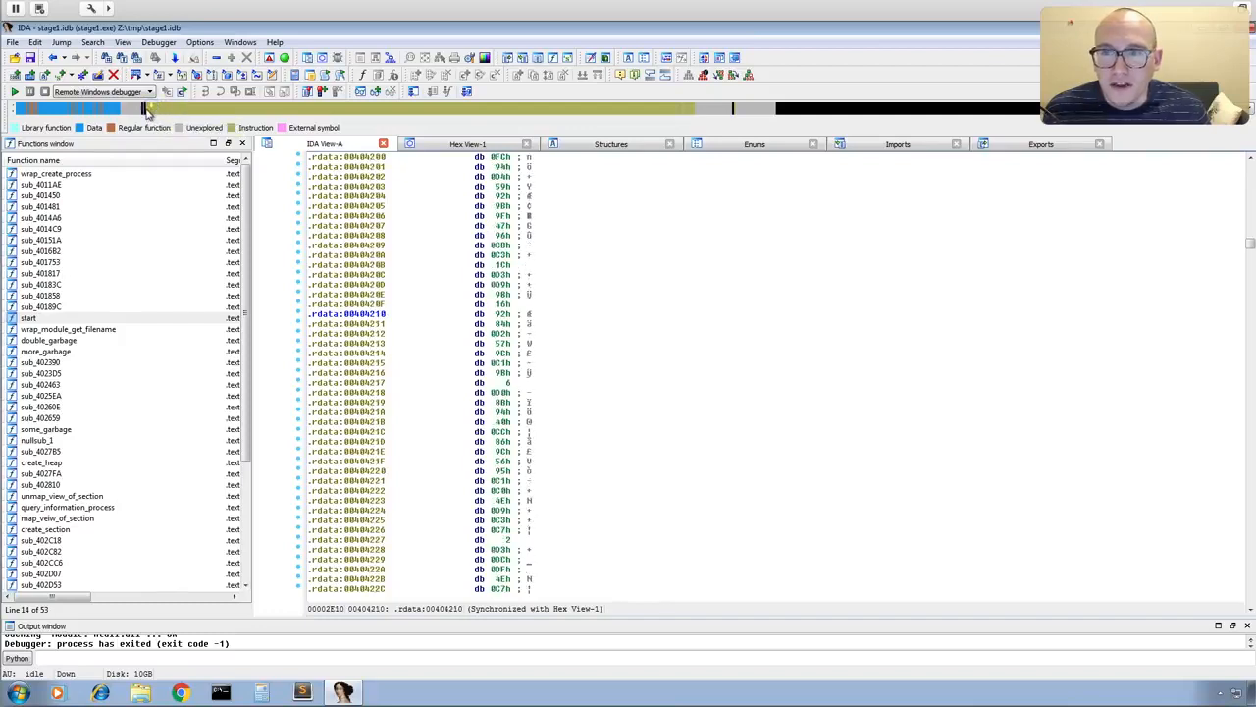
click(145, 109)
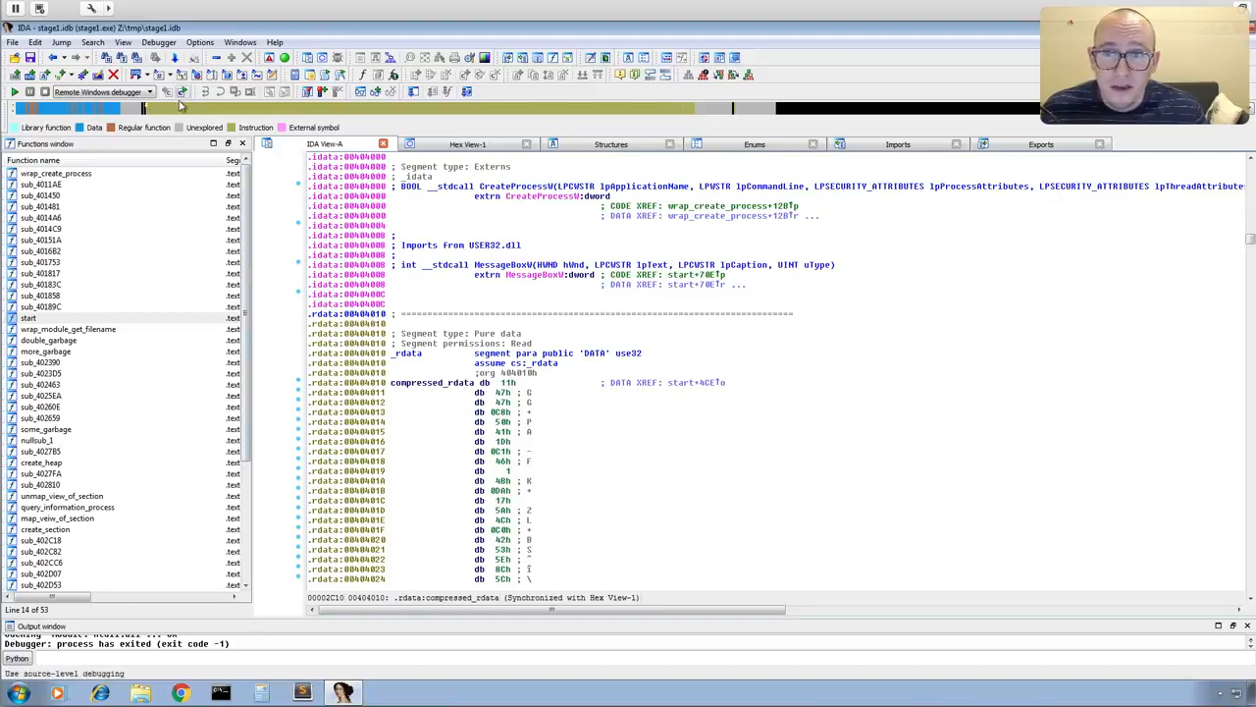
- Follow the cross-reference of compressed_rdata back to the start function and delete the breakpoint on its push at 00401D7E
click(424, 383)
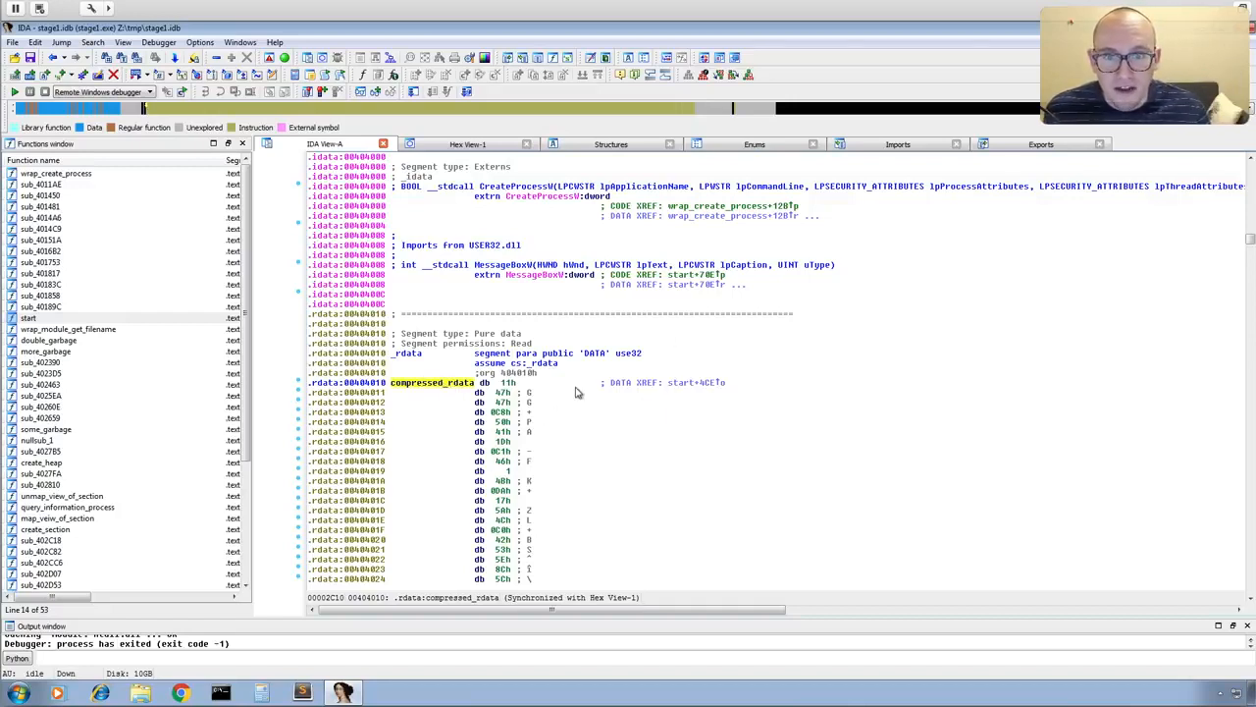
double_click(681, 382)
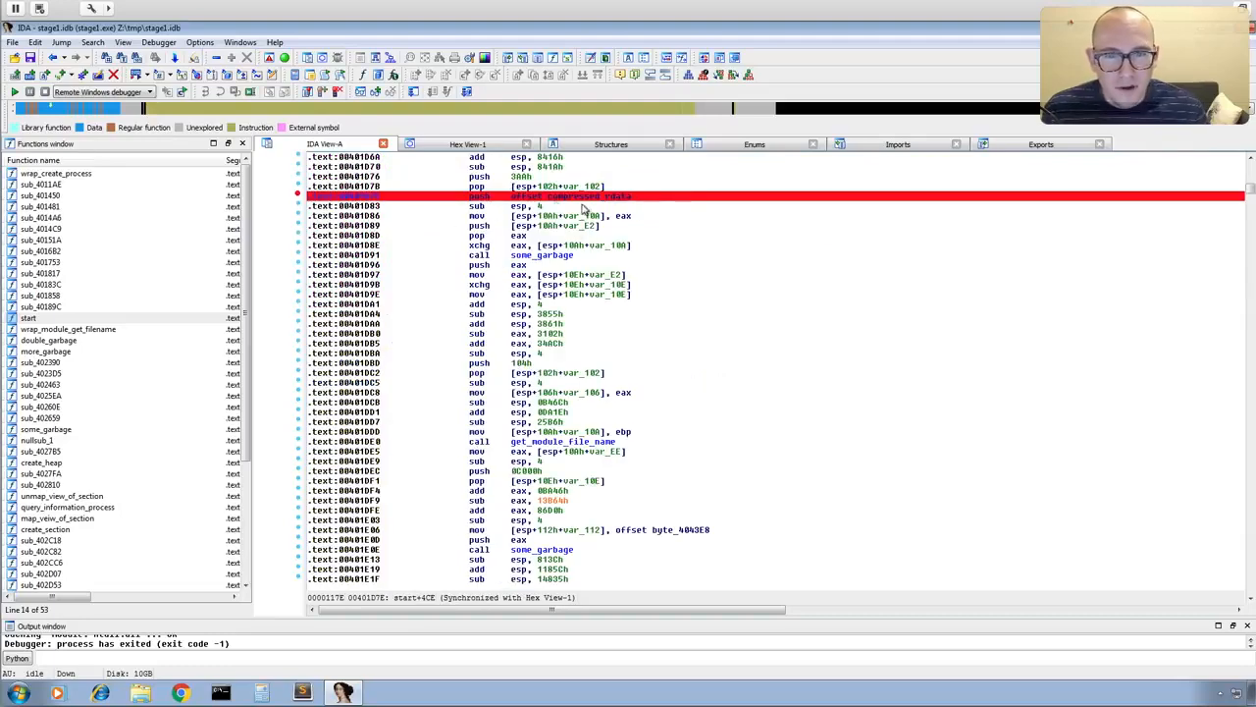
right_click(552, 197)
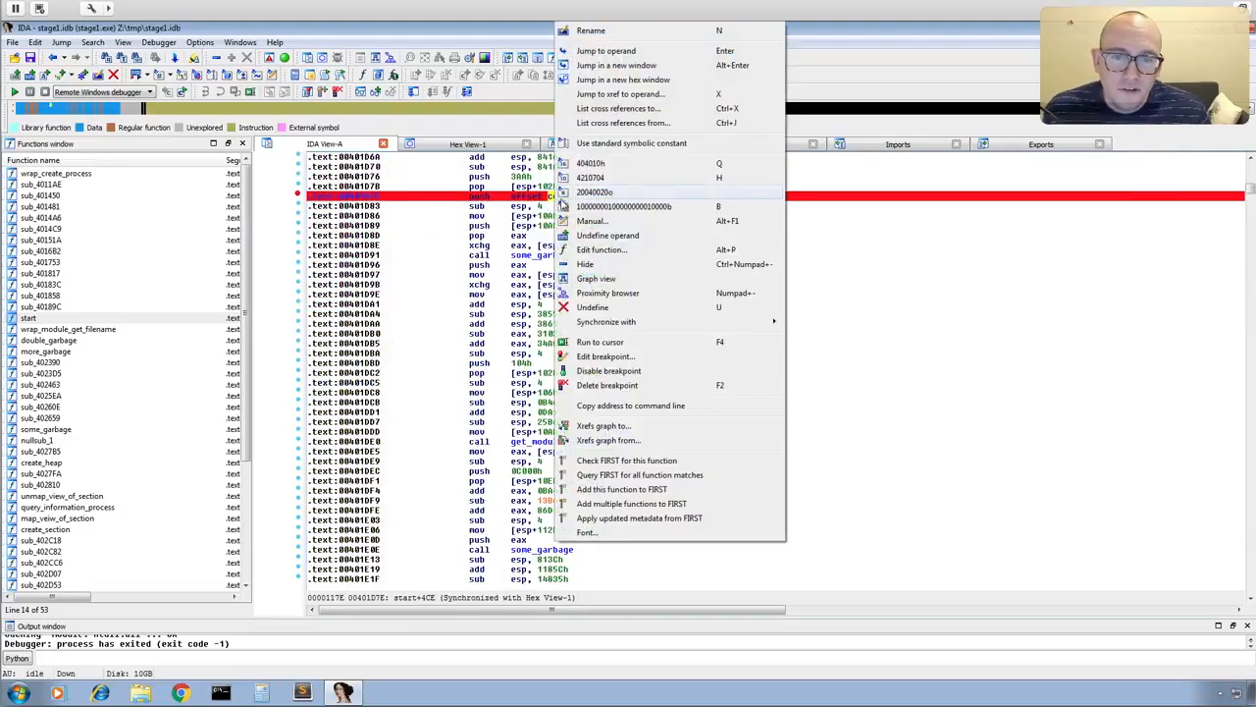
click(601, 386)
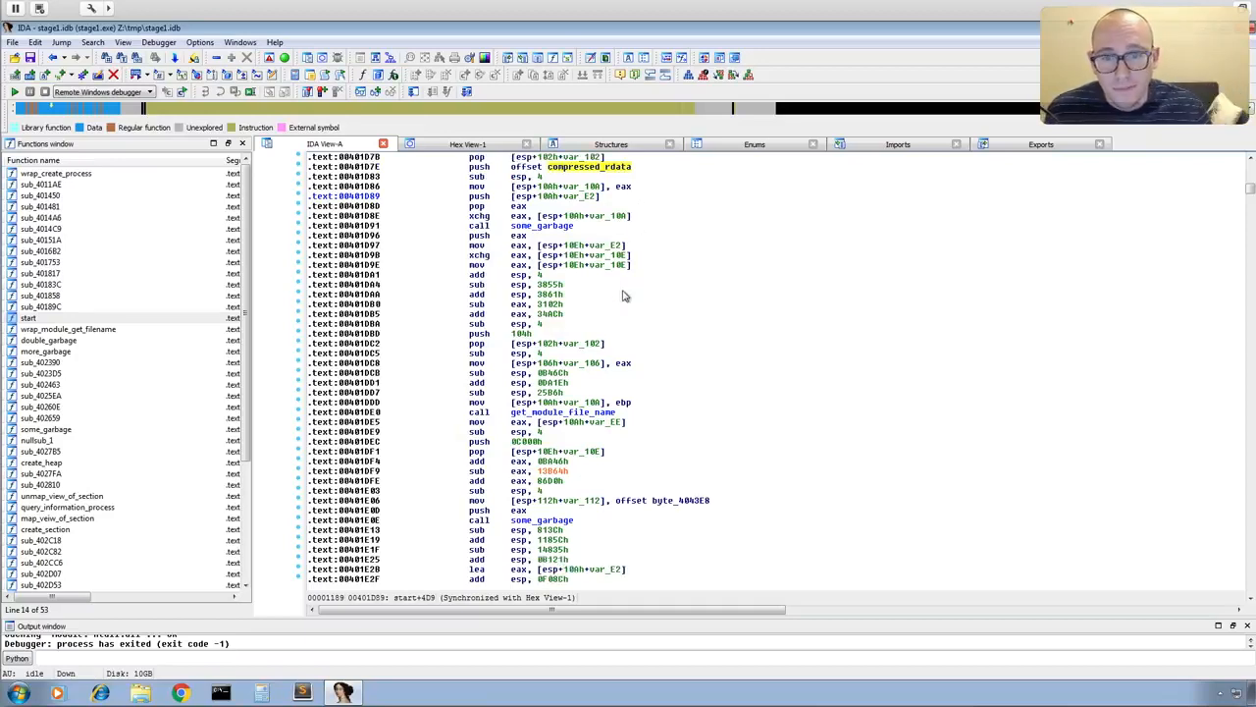
- Review the breakpoints on the section creation, mapping, unmapping and thread resume calls throughout the start function
scroll(624, 296, down, 9)
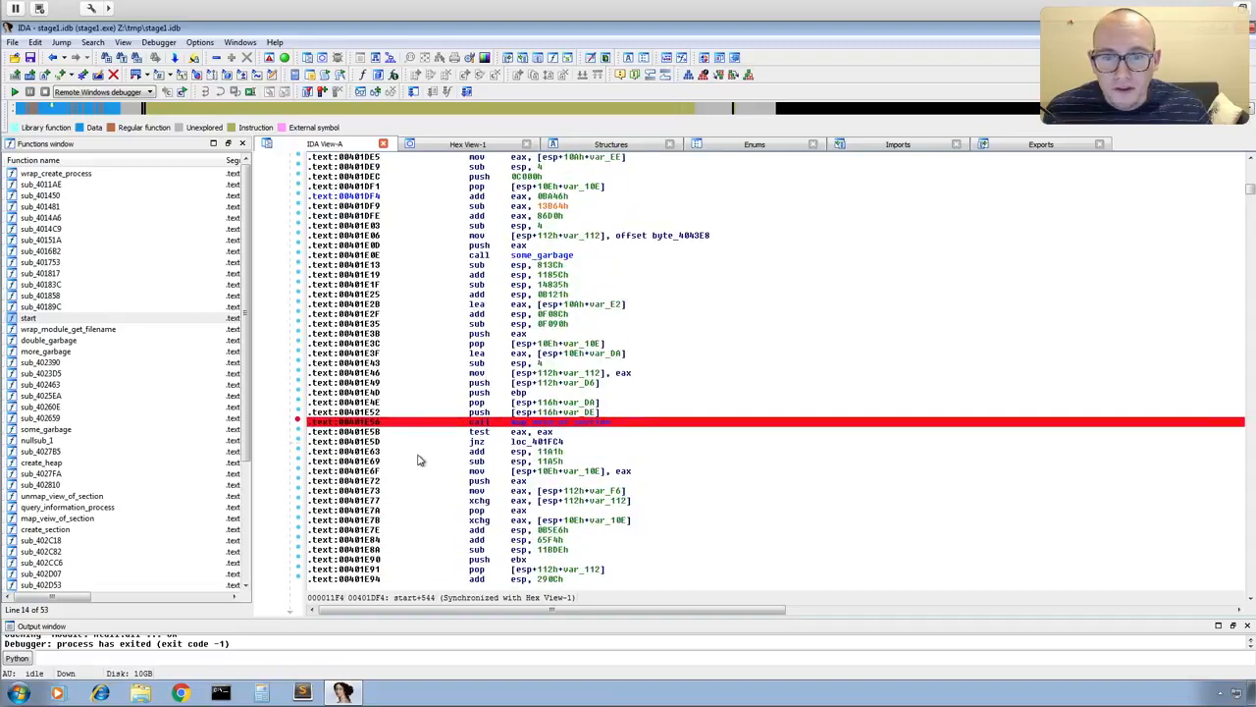
scroll(648, 420, down, 4)
scroll(648, 420, down, 11)
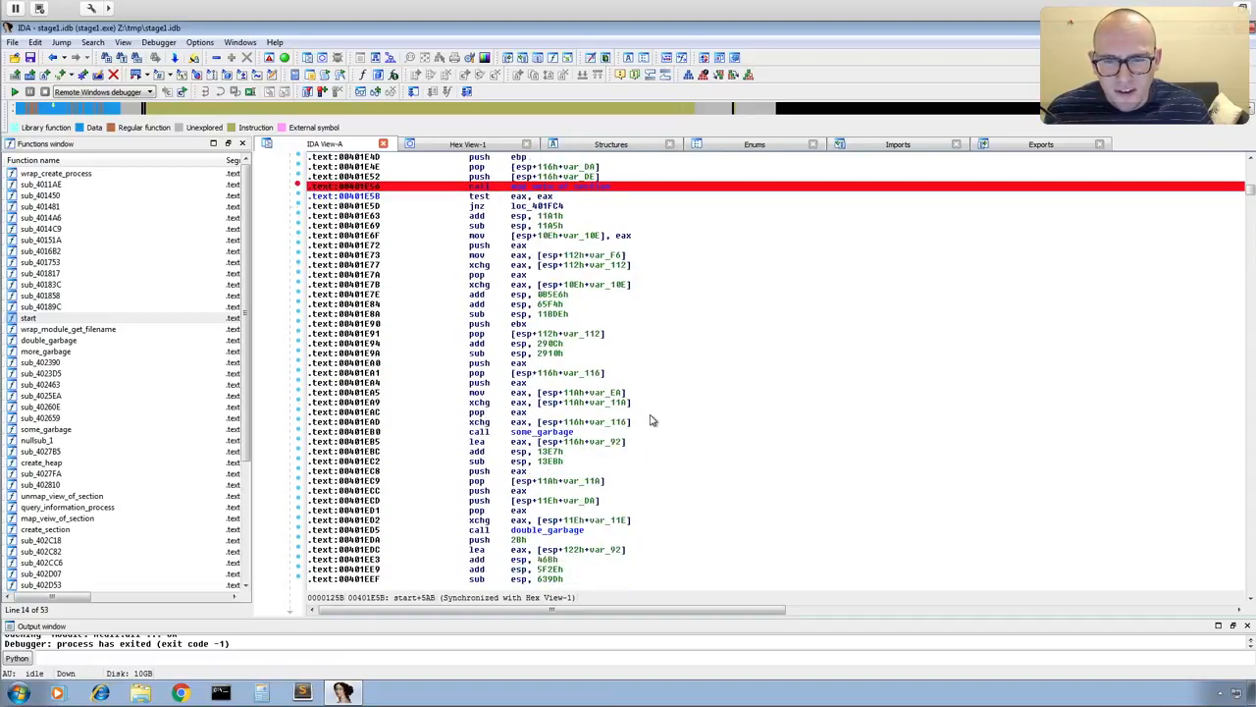
scroll(648, 420, down, 4)
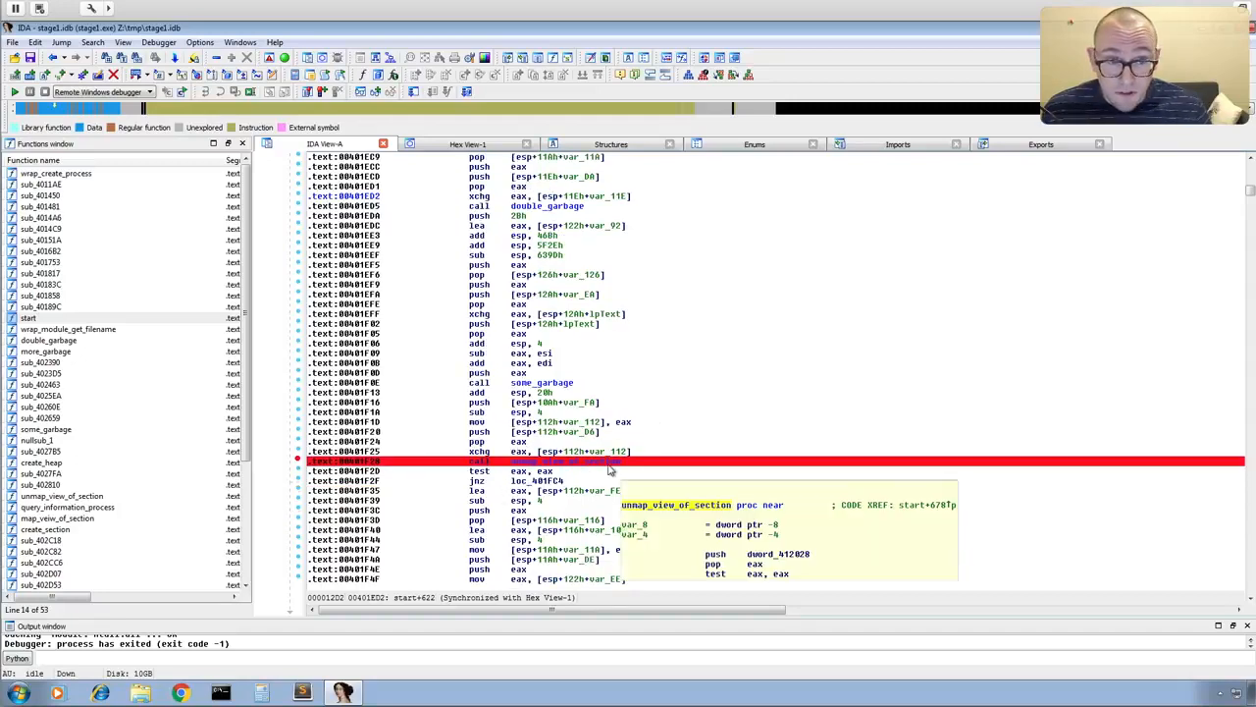
scroll(717, 410, down, 4)
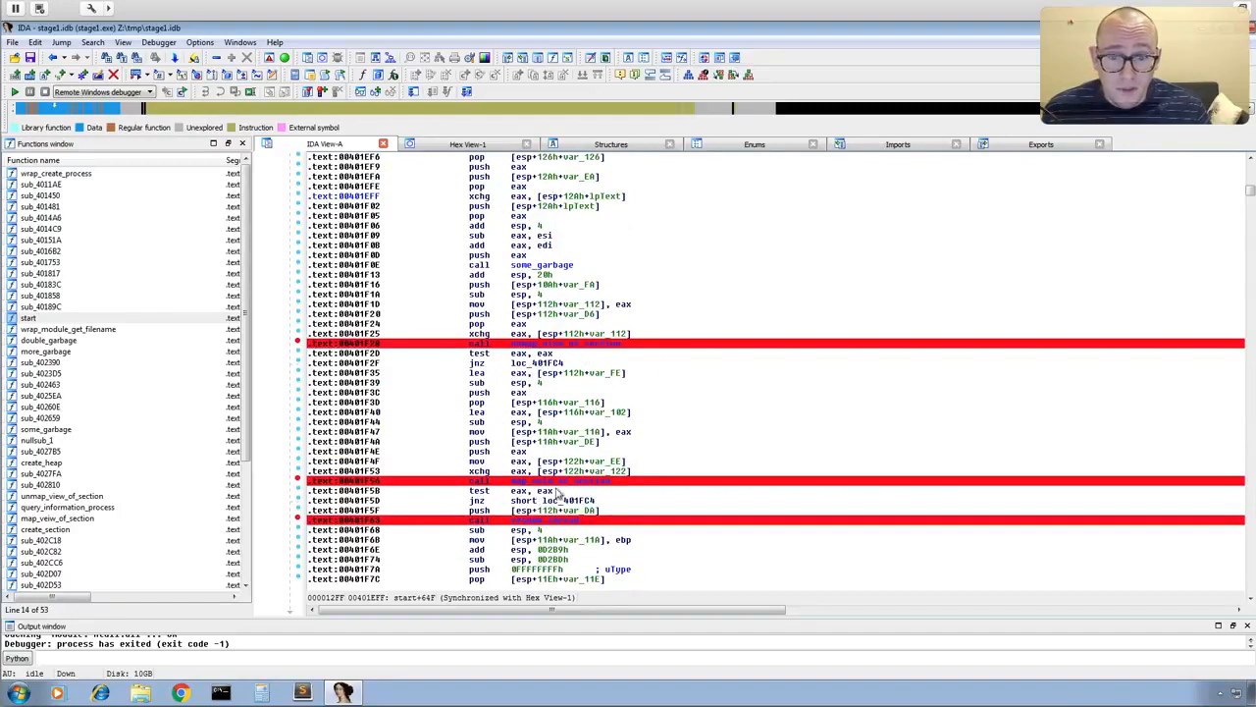
scroll(575, 487, down, 2)
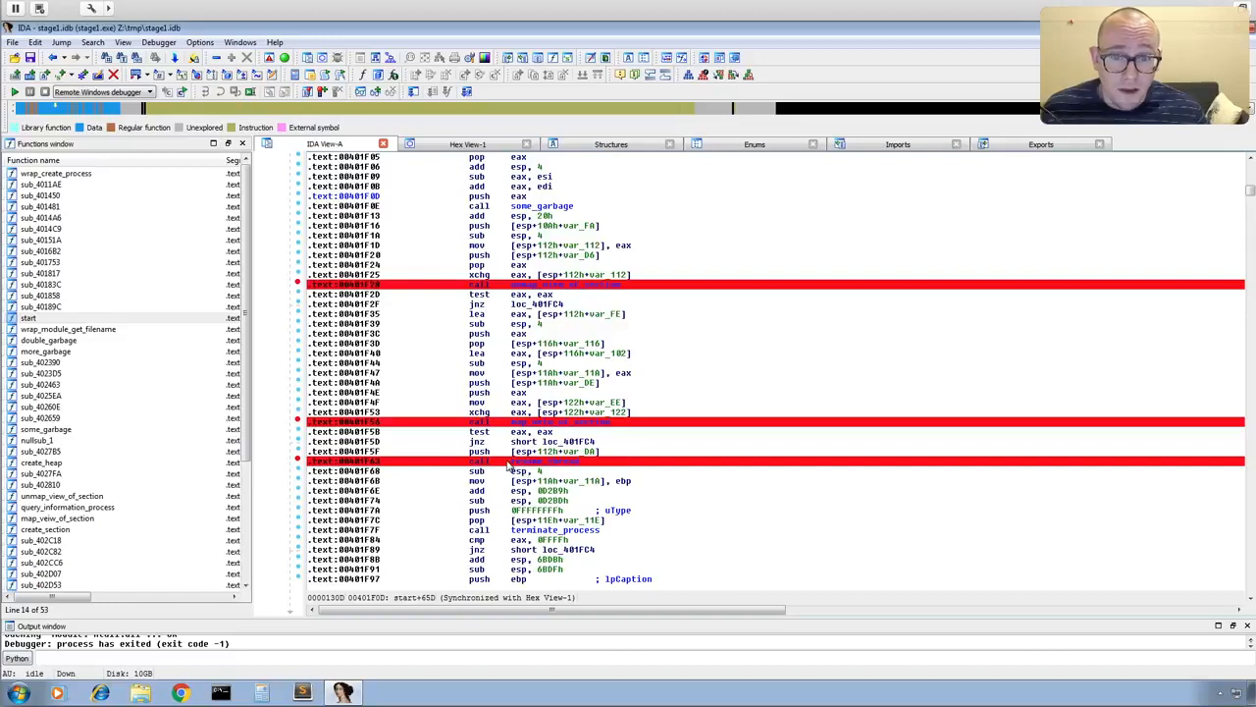
scroll(603, 454, up, 20)
scroll(603, 455, up, 20)
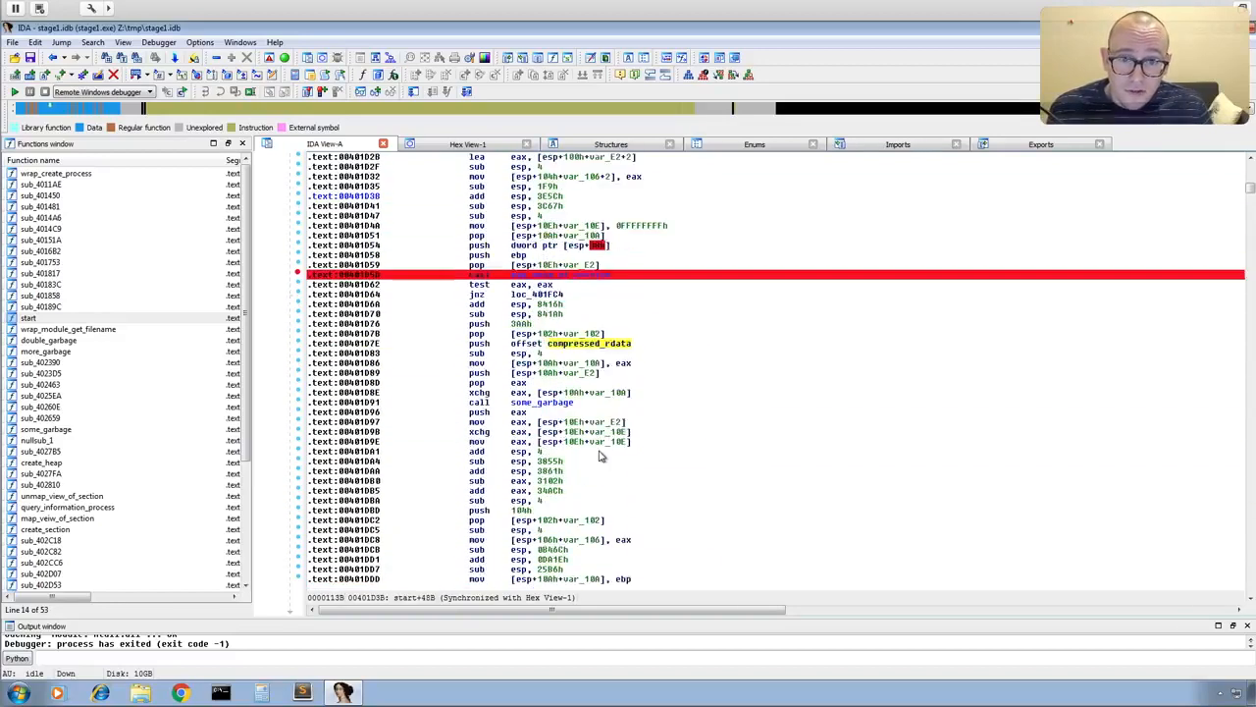
scroll(506, 270, down, 13)
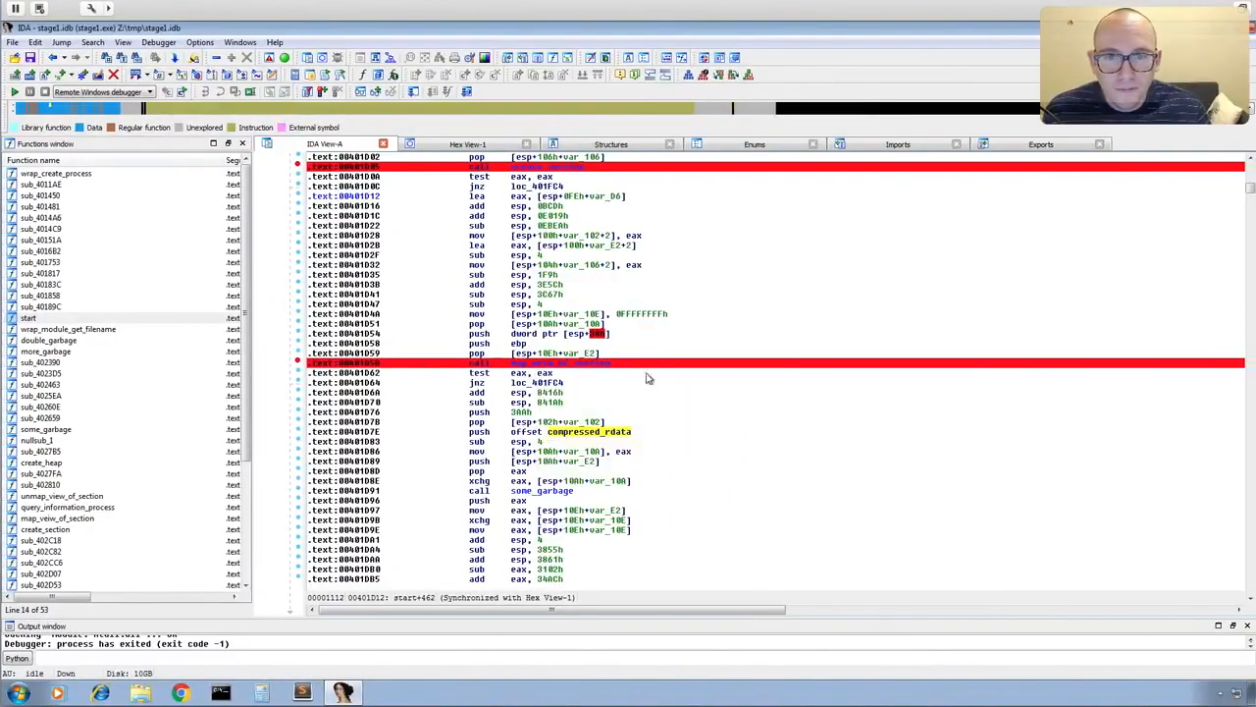
scroll(790, 380, down, 20)
scroll(790, 380, down, 15)
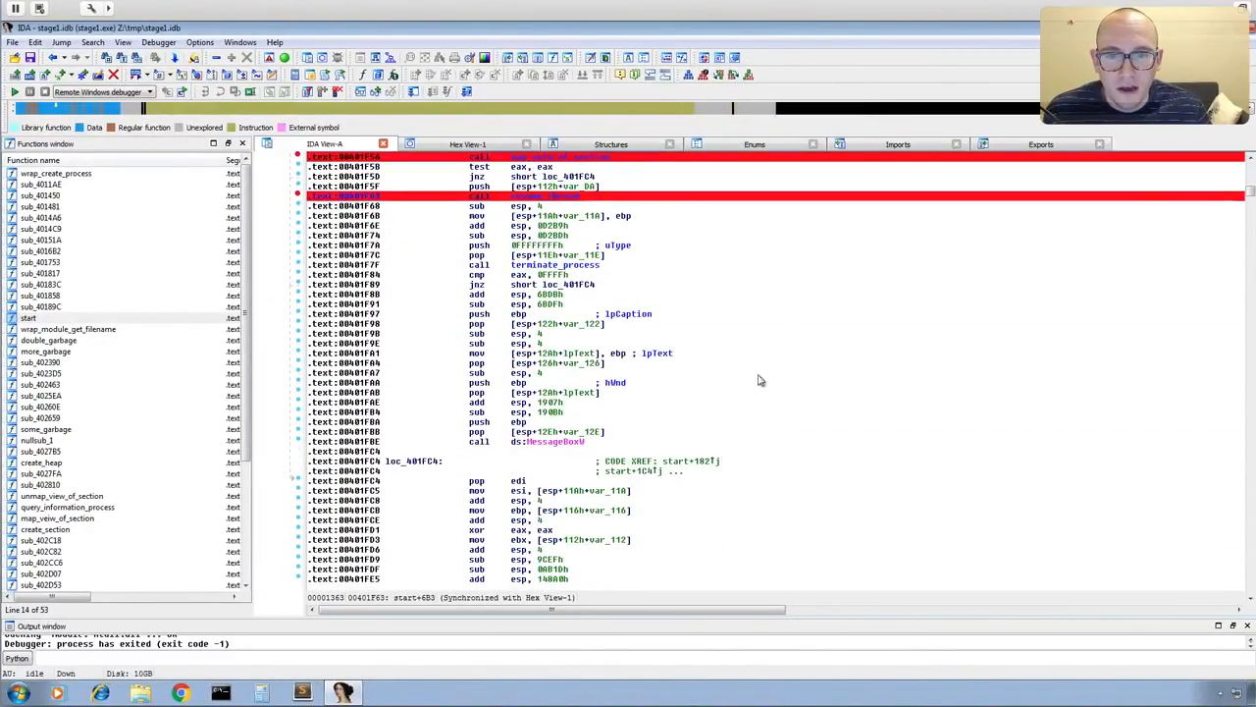
scroll(702, 380, up, 15)
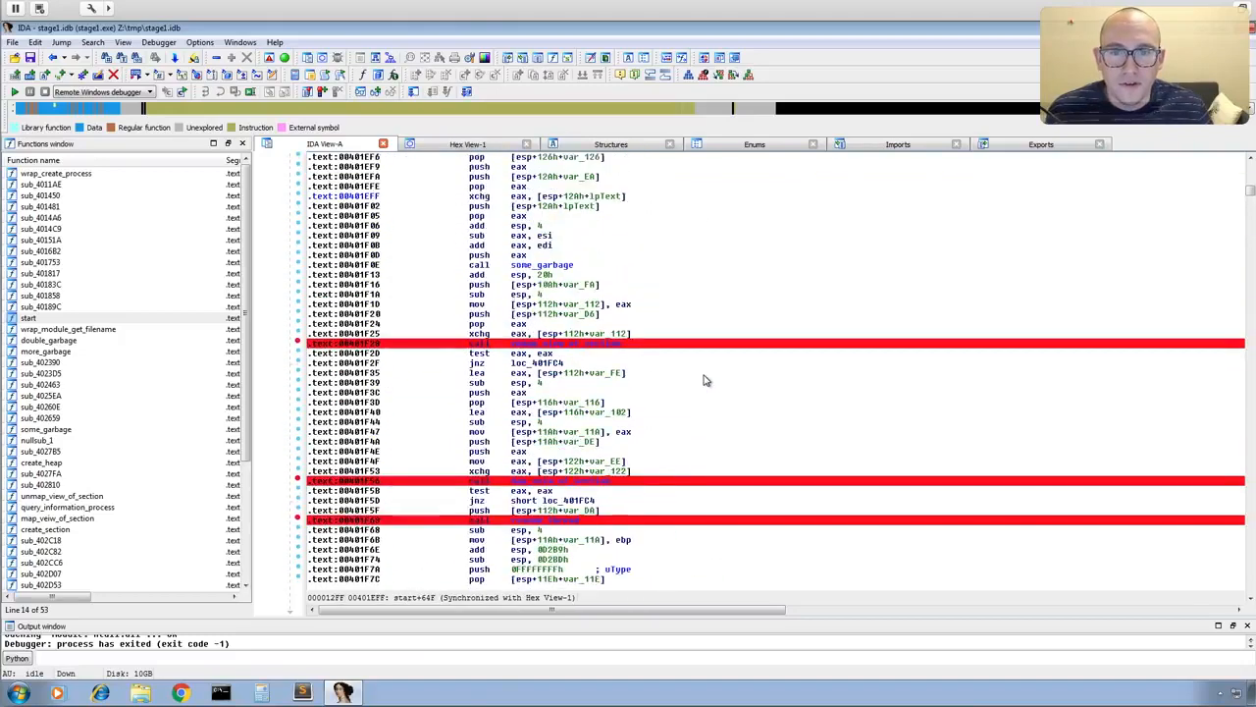
scroll(702, 380, up, 20)
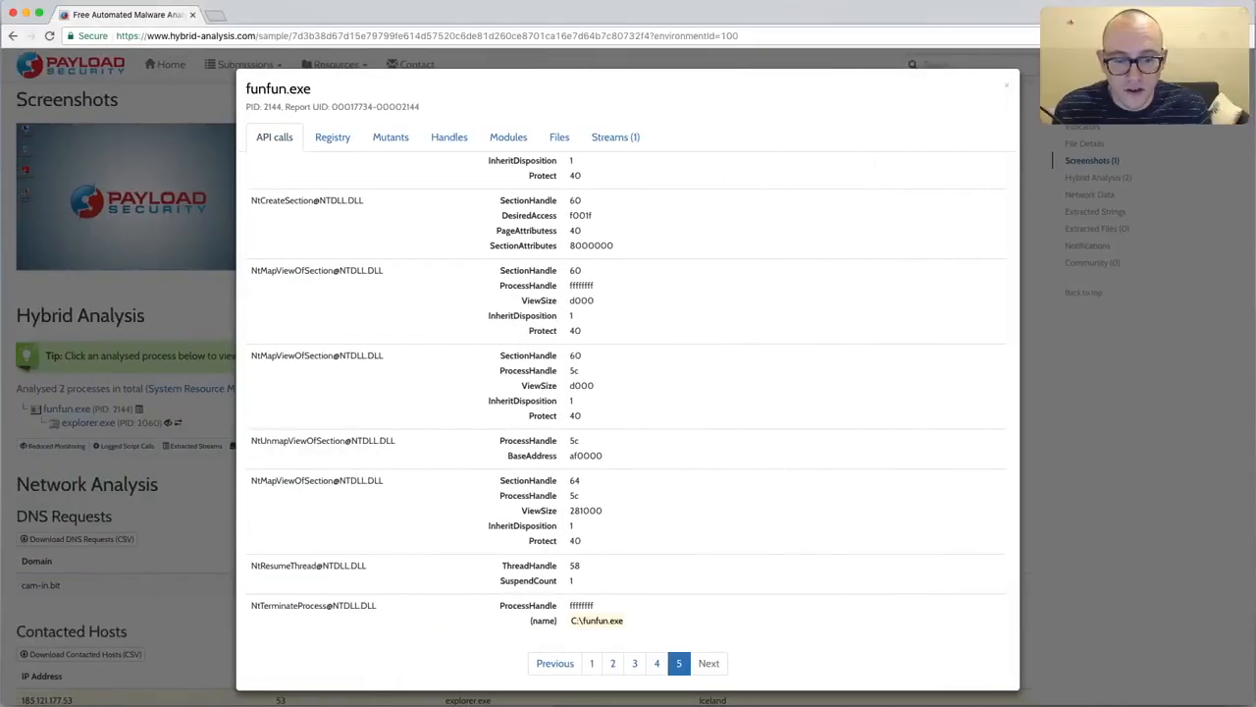
- Switch to the text editor and add the header line "section handle | remote address | local address" on line 4 of the untitled note
key(super+Tab)
click(752, 423)
click(721, 394)
click(698, 376)
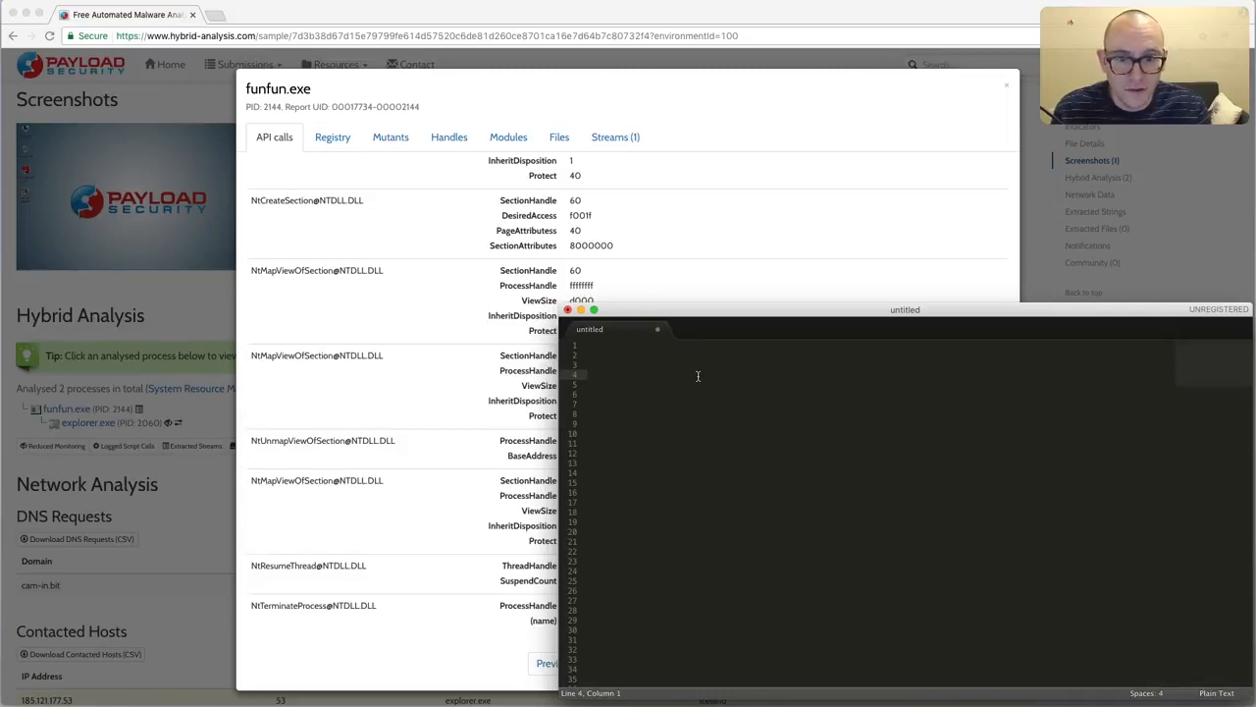
text(section hand)
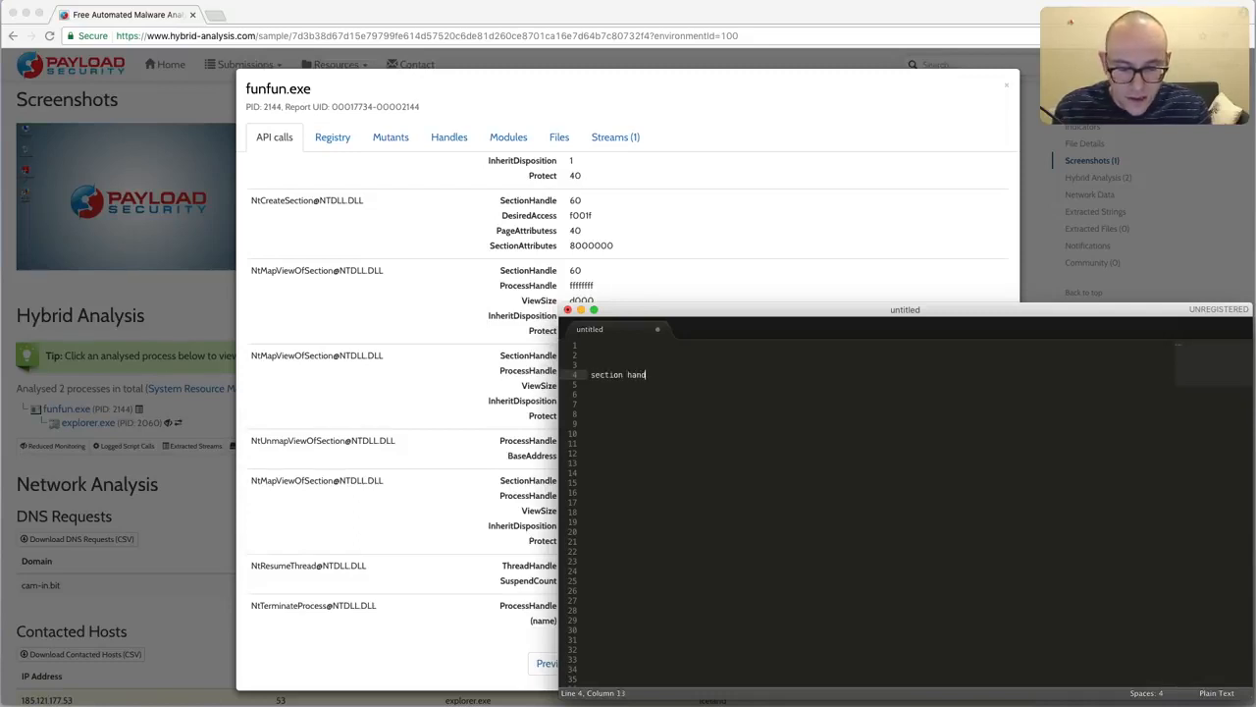
text(le | remote address | local address)
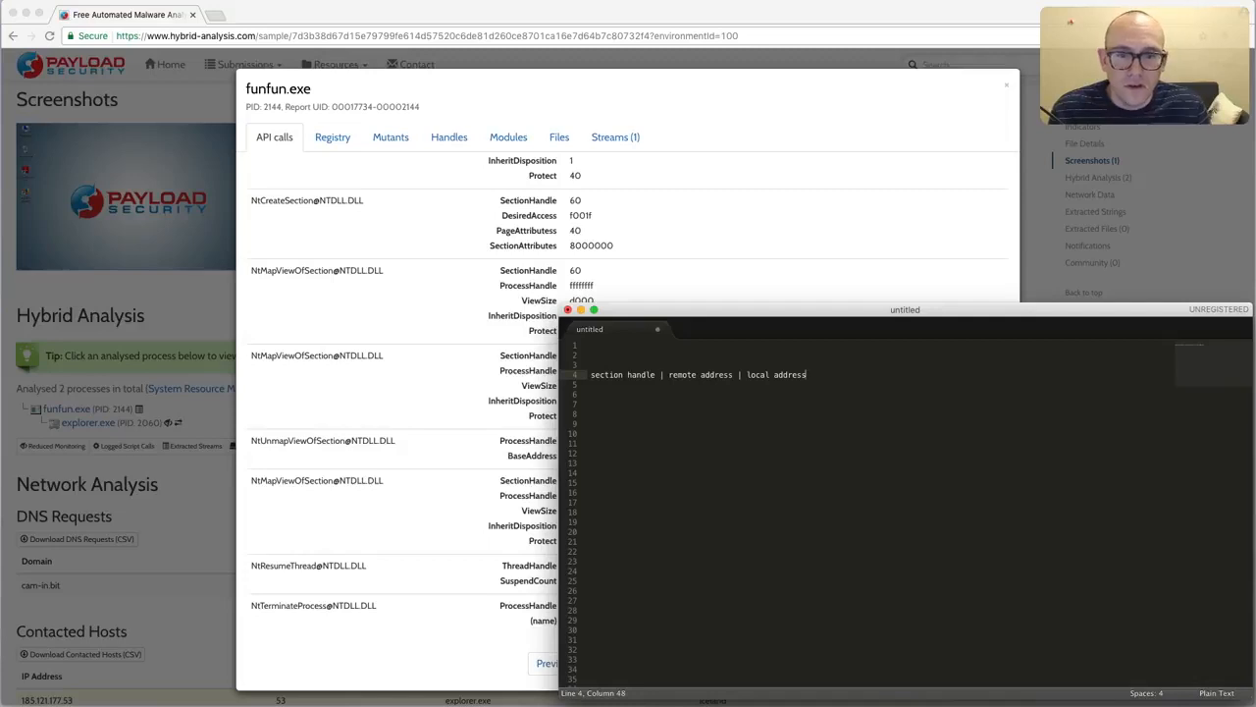
key(Return)
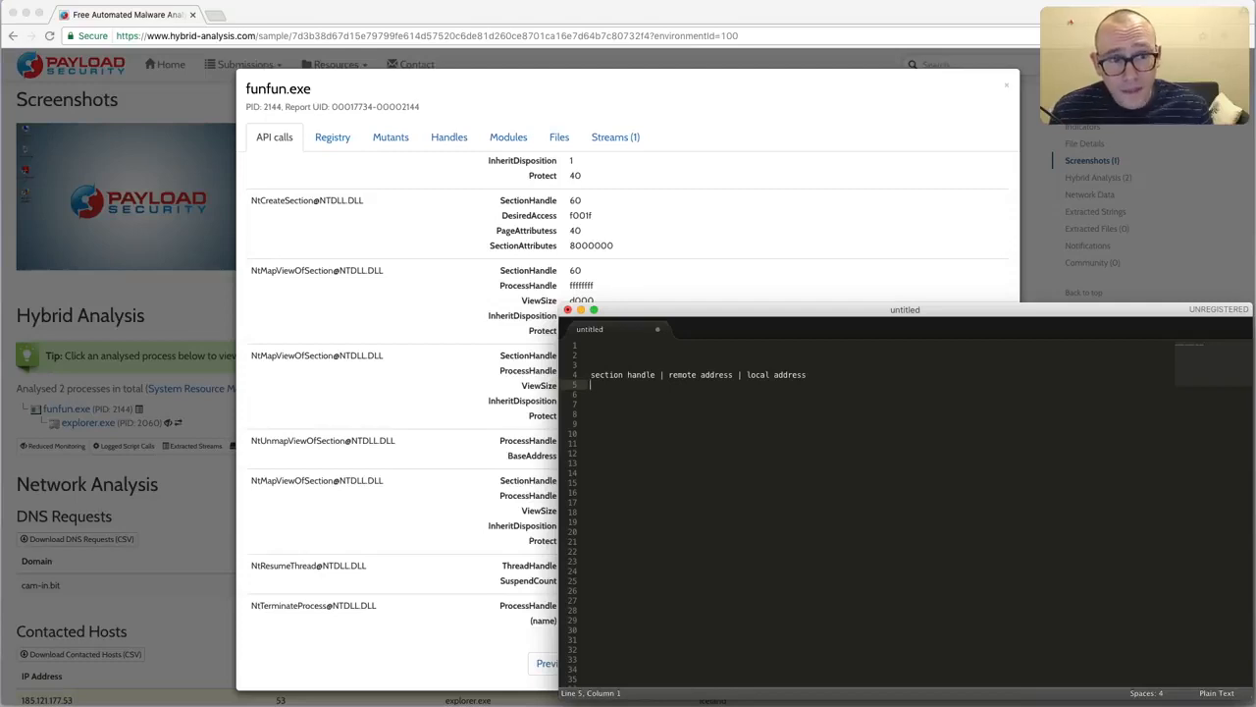
- Search Google for mapviewofsection in a new browser tab and open the MSDN page on the ZwMapViewOfSection routine
click(690, 130)
click(214, 18)
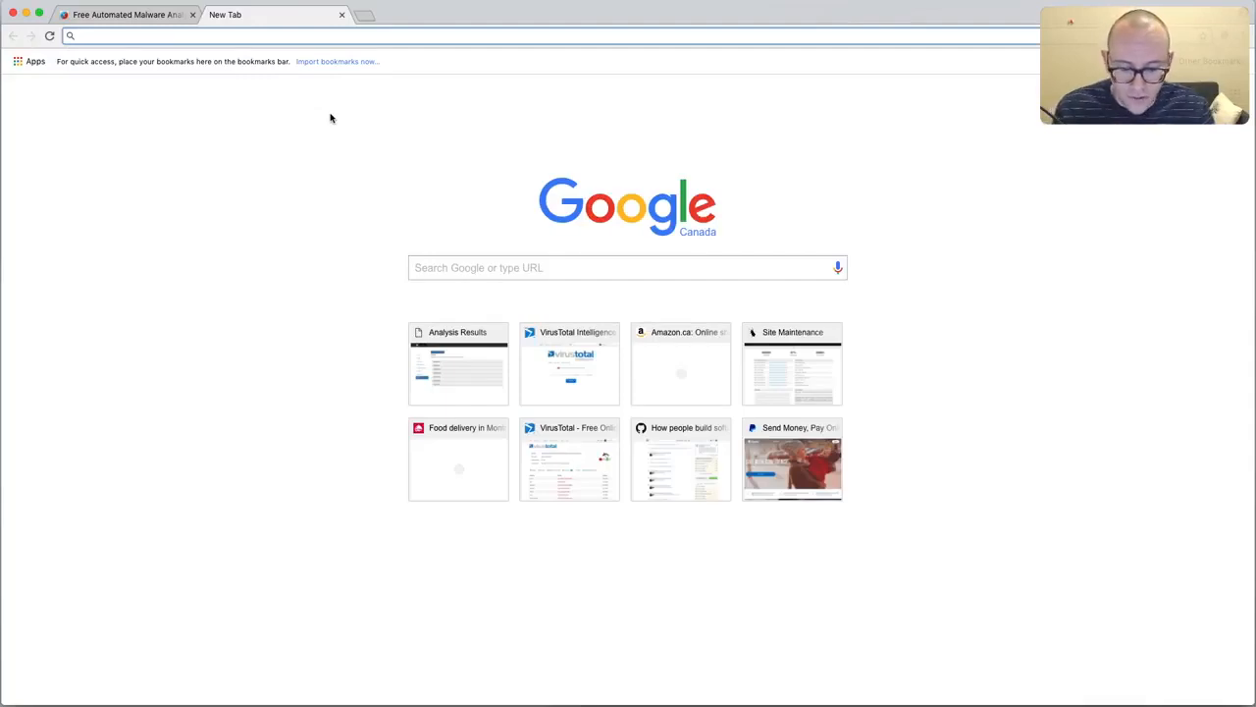
text(mapvi)
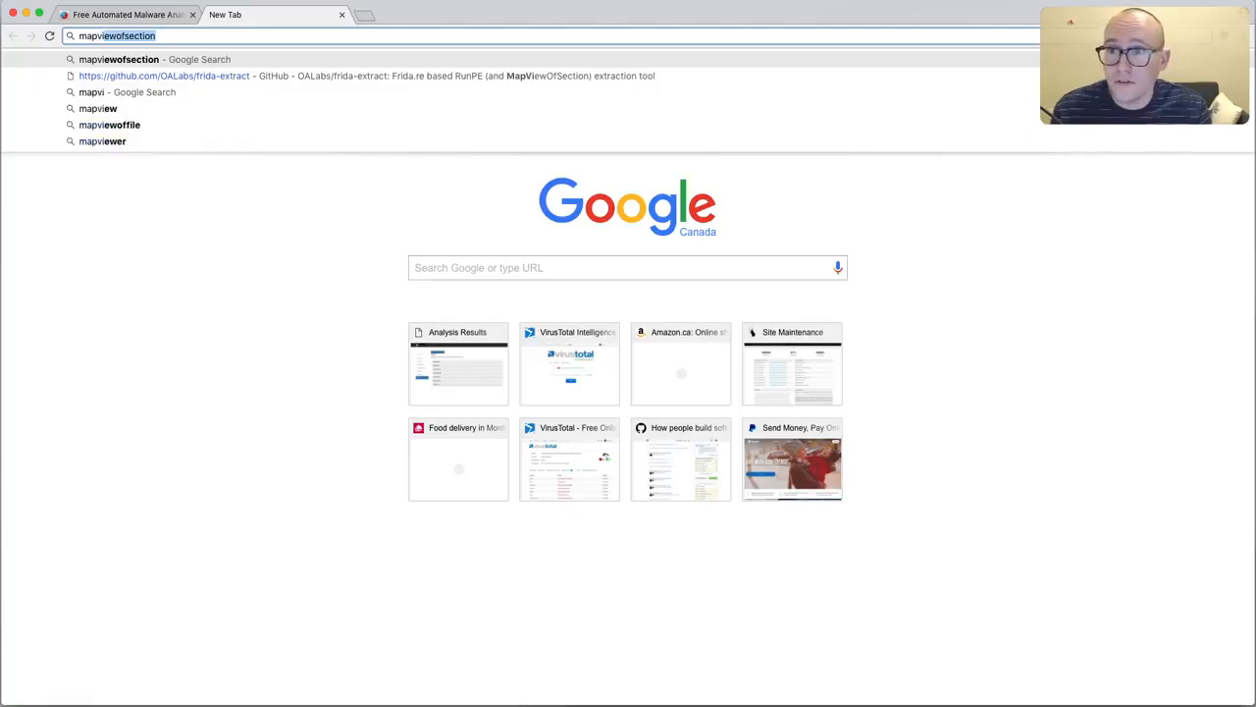
key(Return)
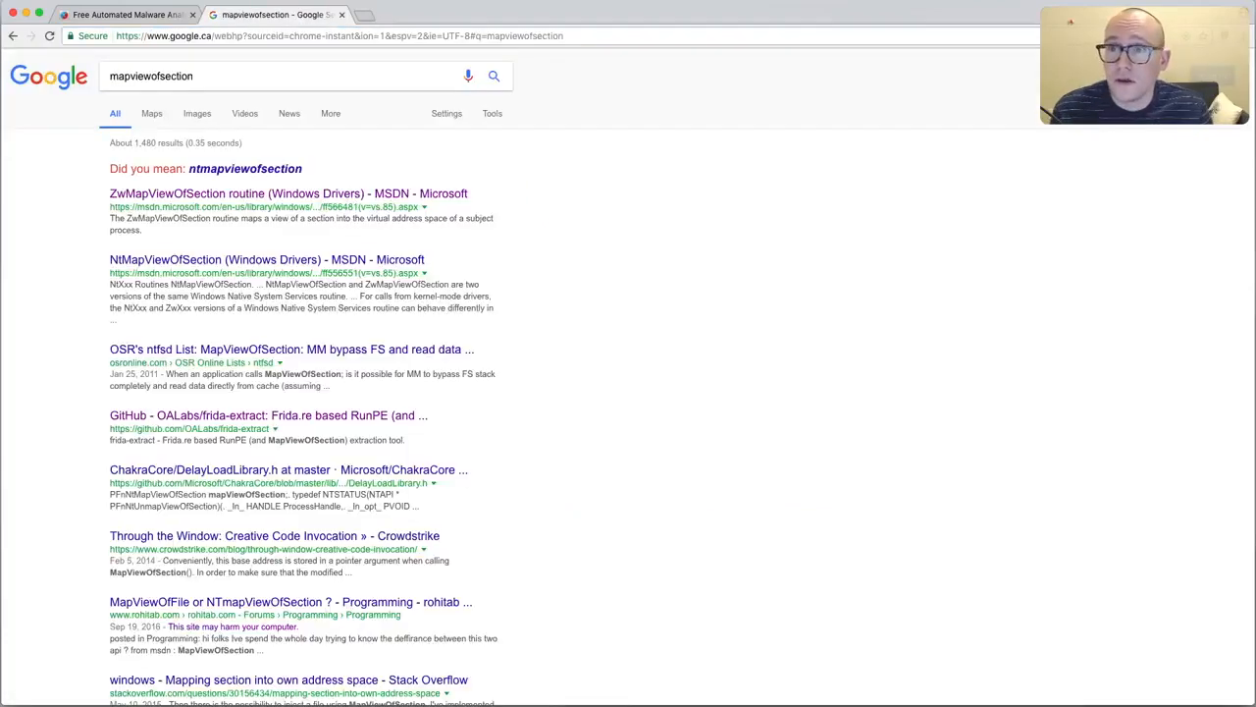
click(176, 196)
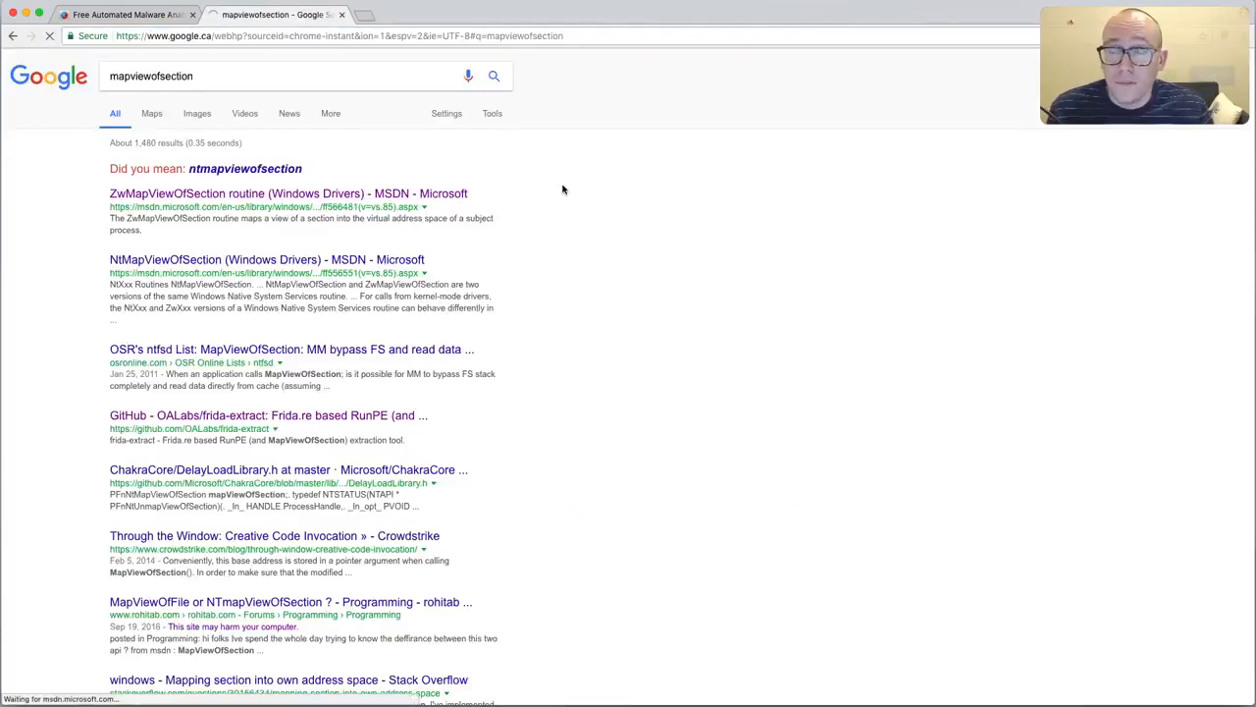
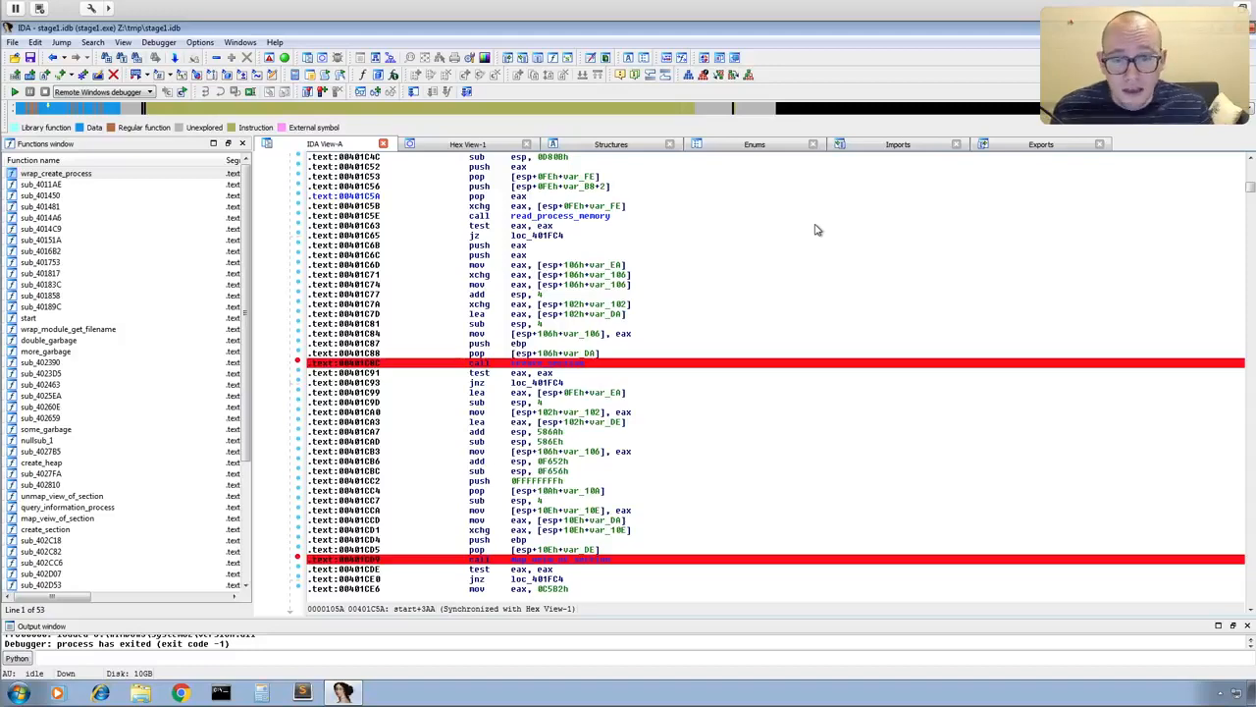
- Check the remaining section mapping and thread resume breakpoints toward the end of the start function in IDA
scroll(785, 274, down, 20)
scroll(785, 280, down, 20)
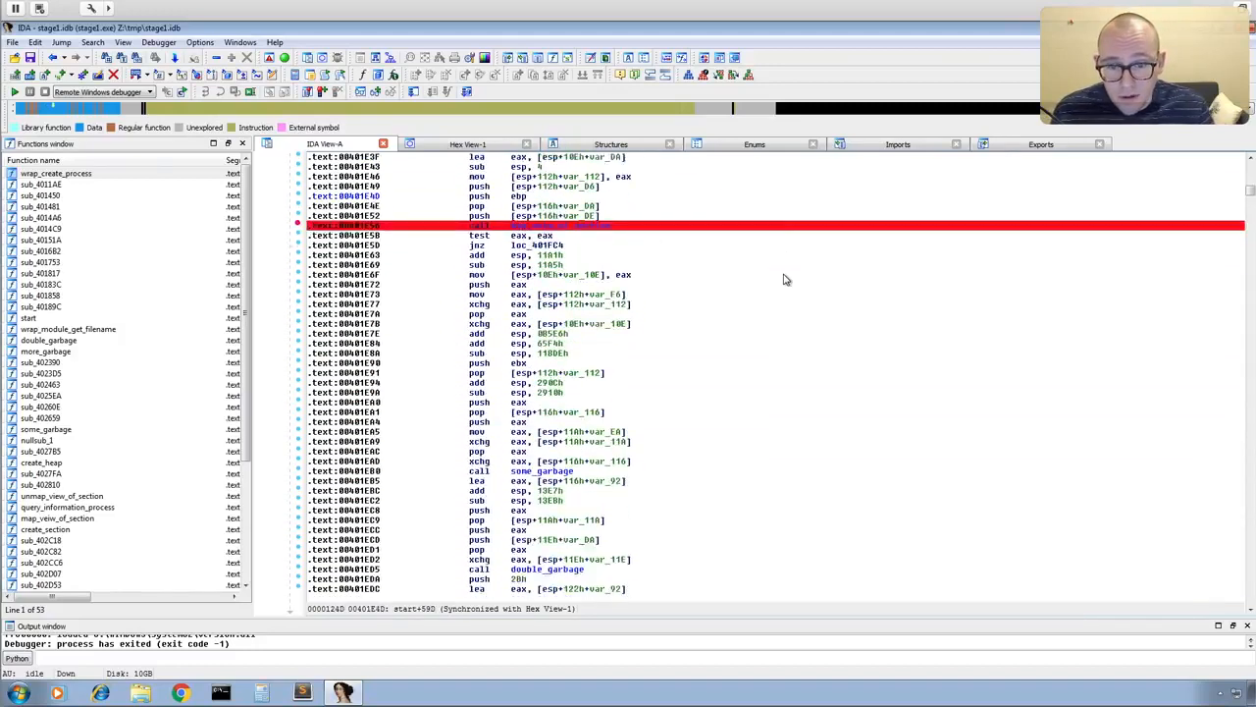
scroll(785, 280, up, 8)
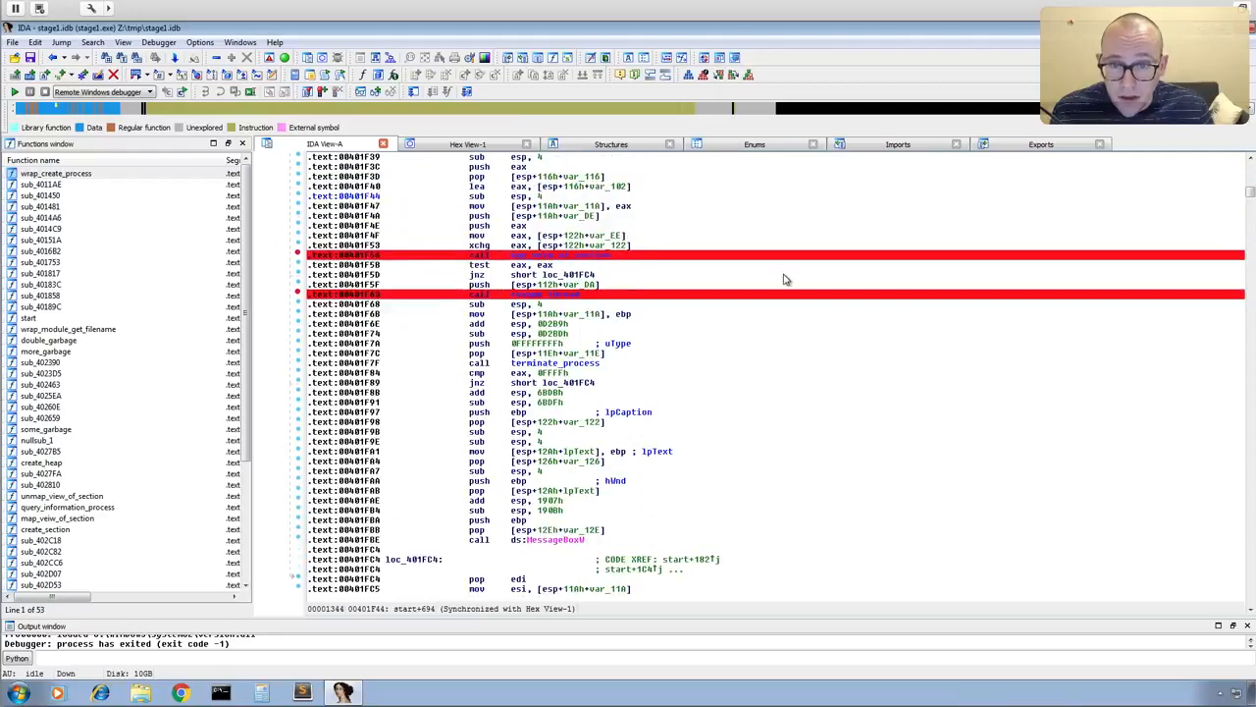
- Start debugging the sample, run to the first create_section call, step over it and resume to the first section mapping call
scroll(632, 306, up, 3)
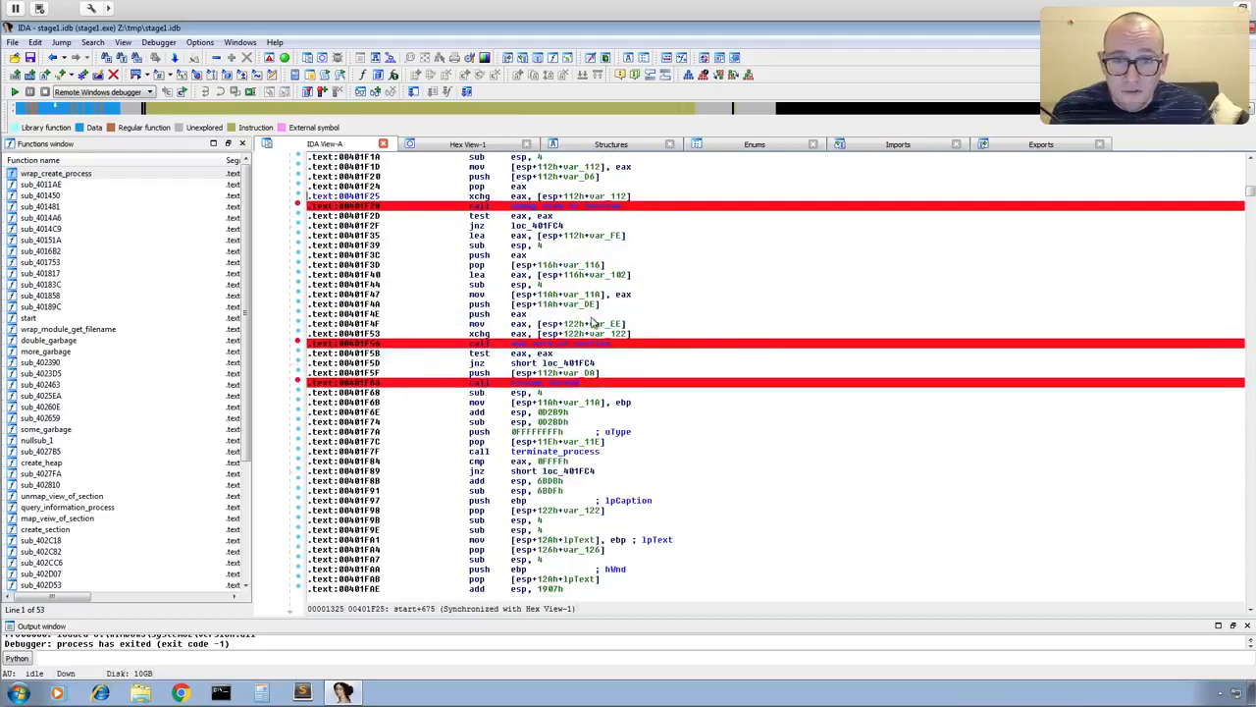
mouse_move(563, 351)
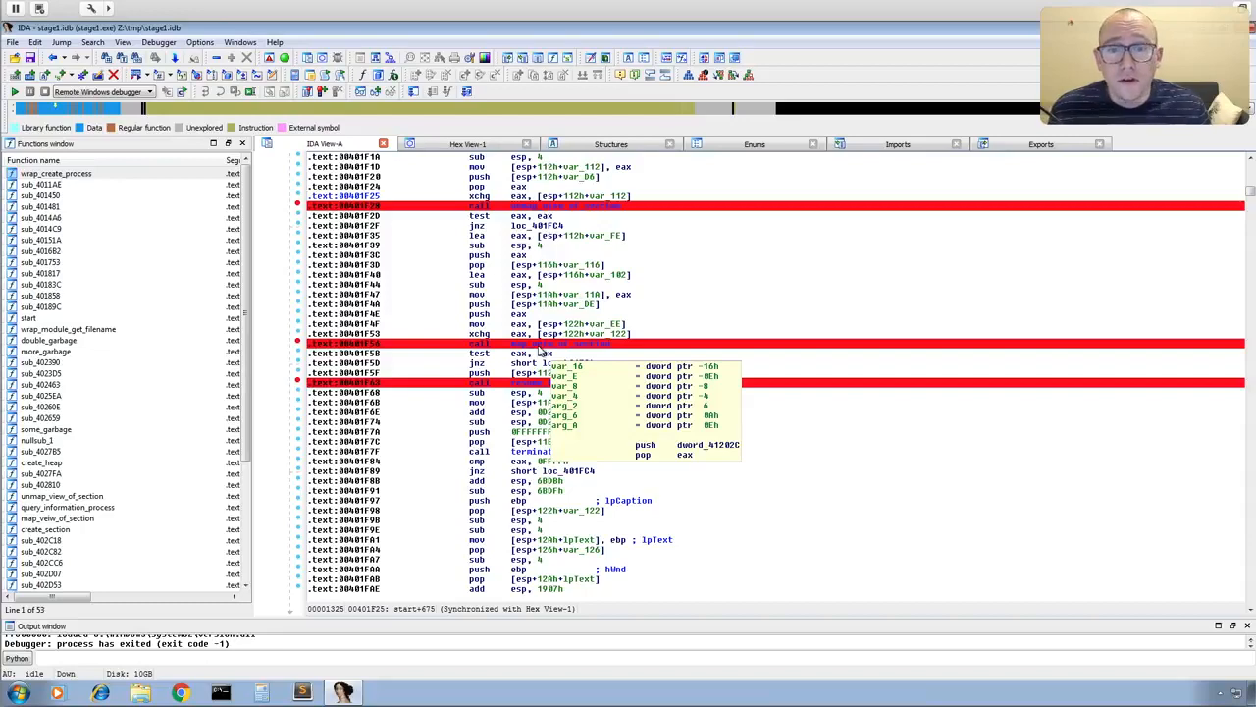
click(16, 91)
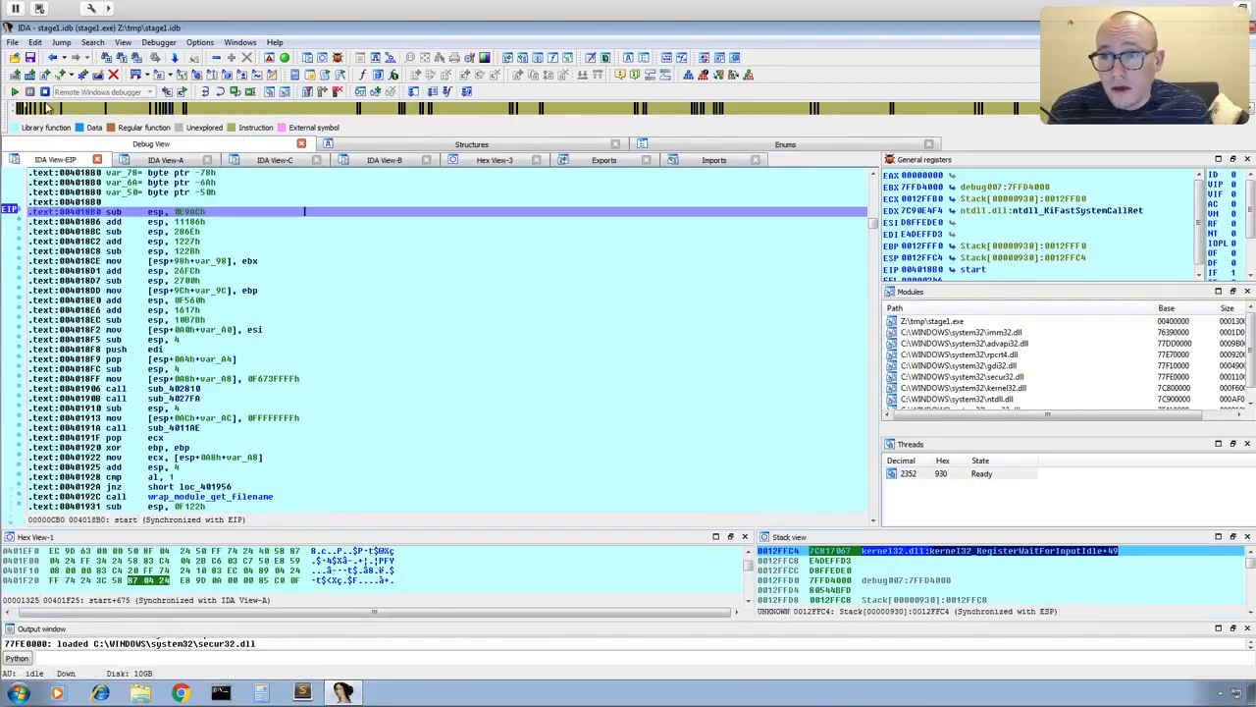
click(15, 91)
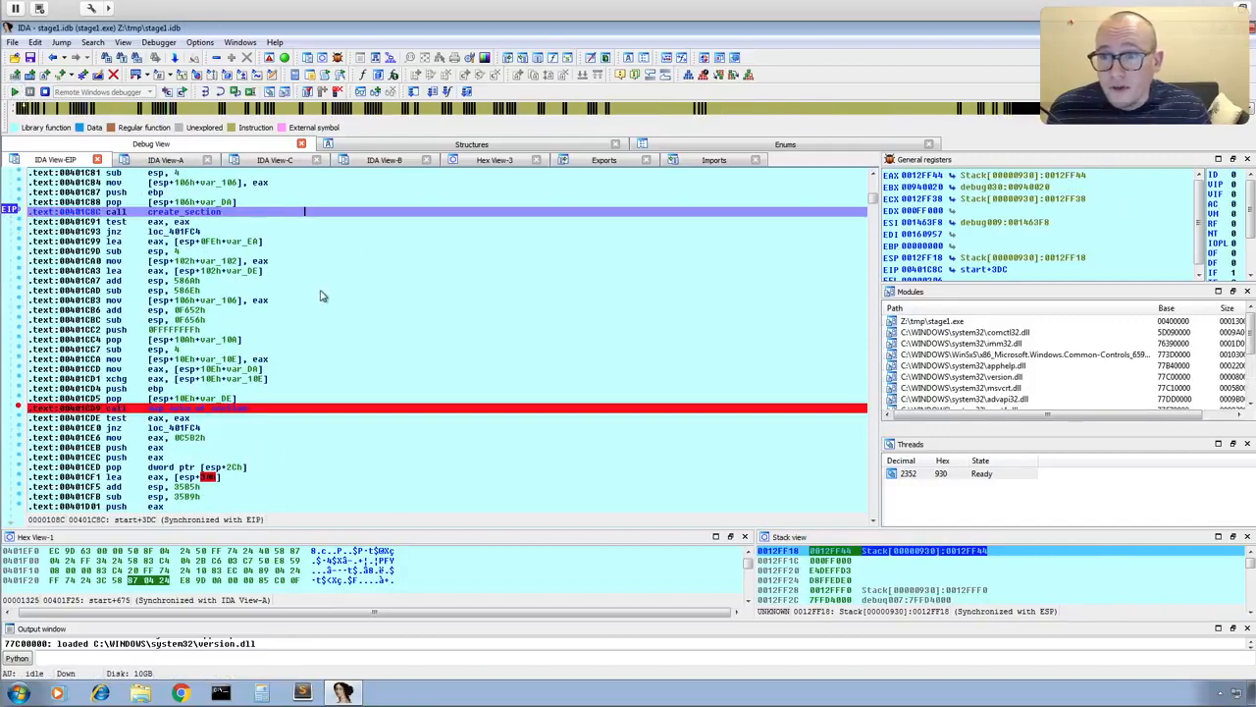
click(222, 91)
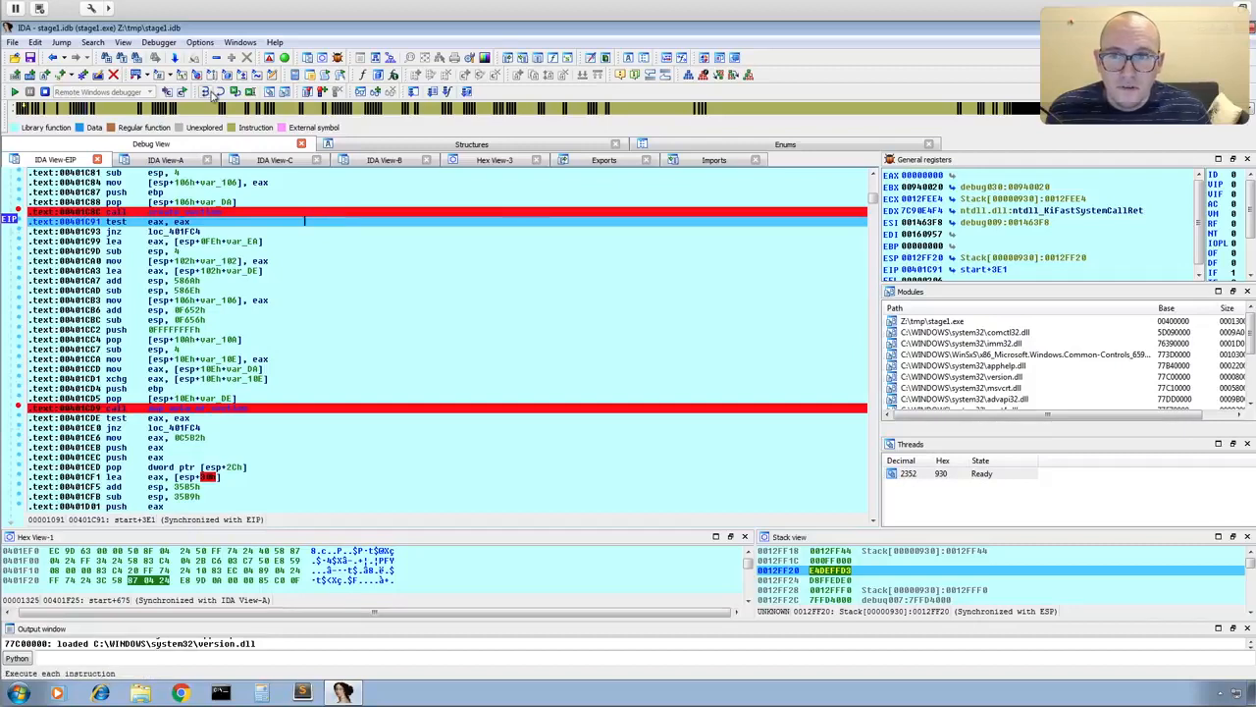
click(15, 92)
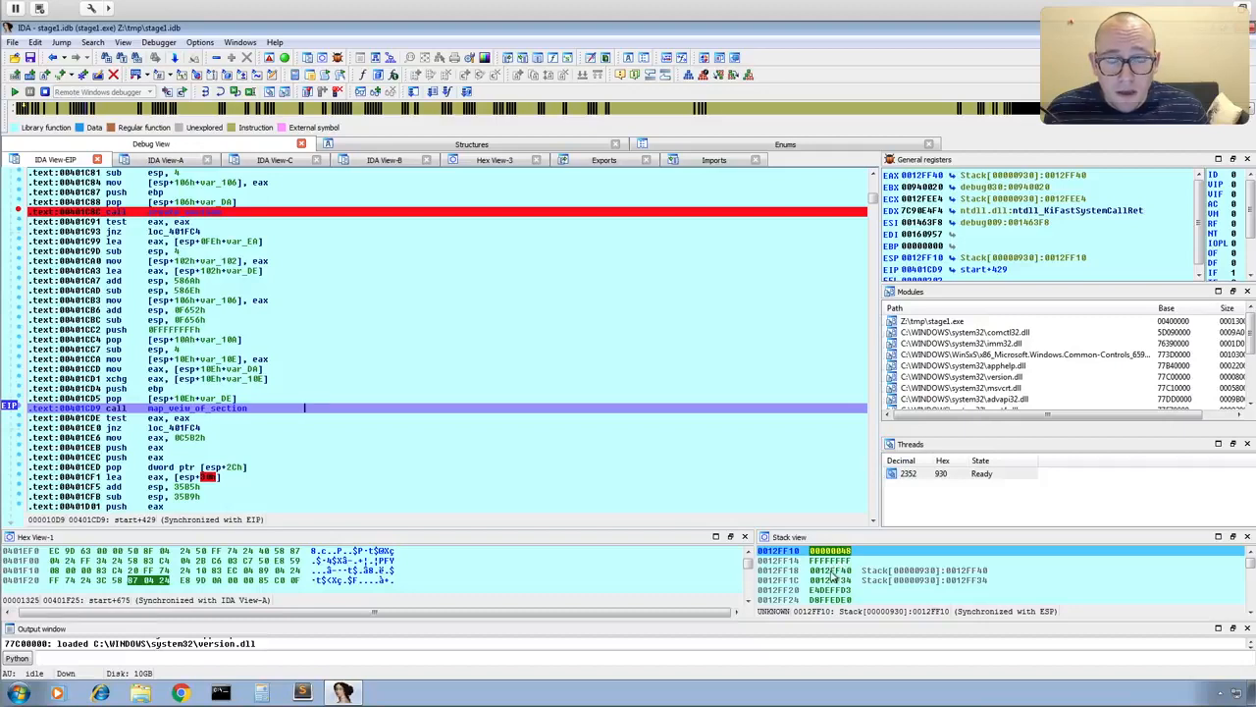
- Examine the section handle, process handle and base address pointer arguments of the mapping call on the stack
click(830, 572)
right_click(831, 573)
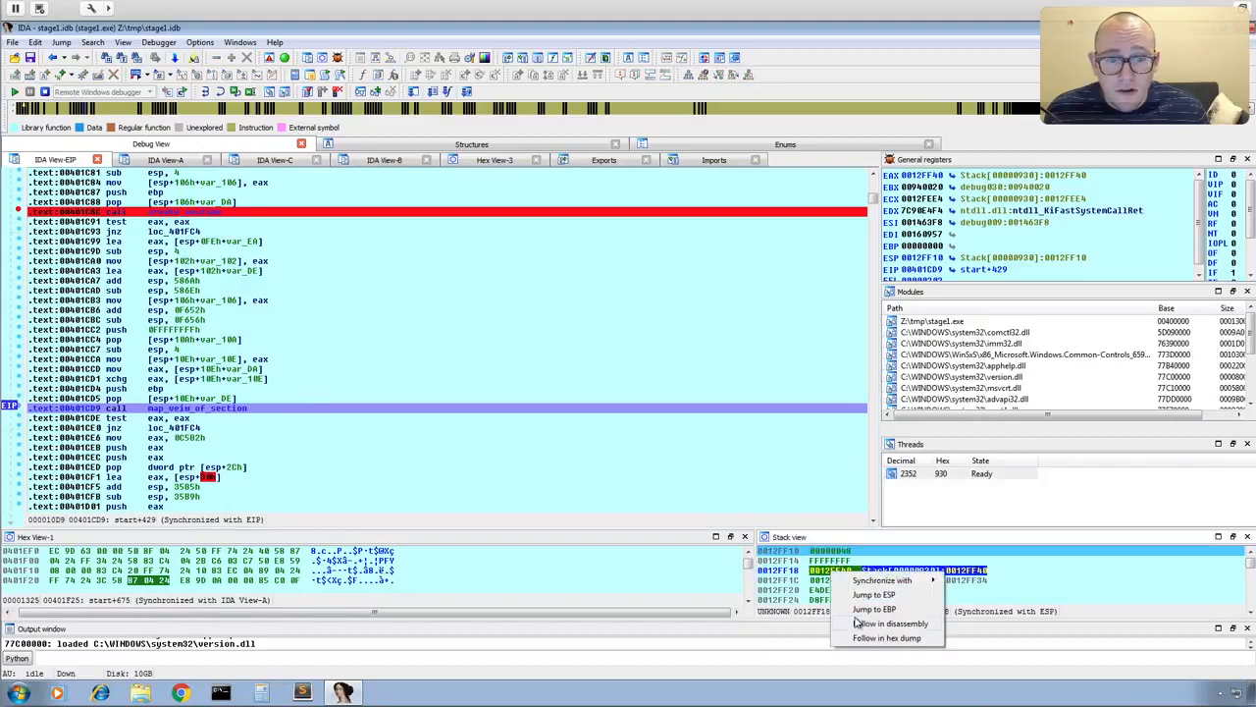
mouse_move(844, 589)
click(812, 560)
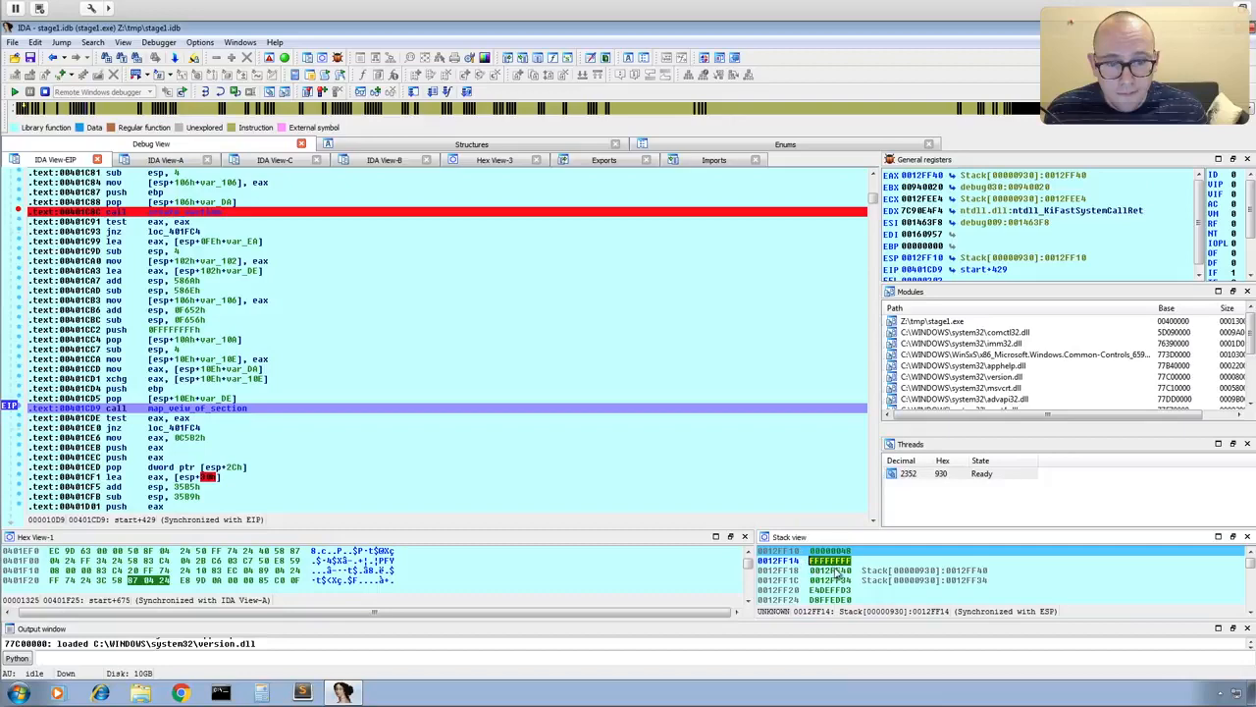
click(839, 571)
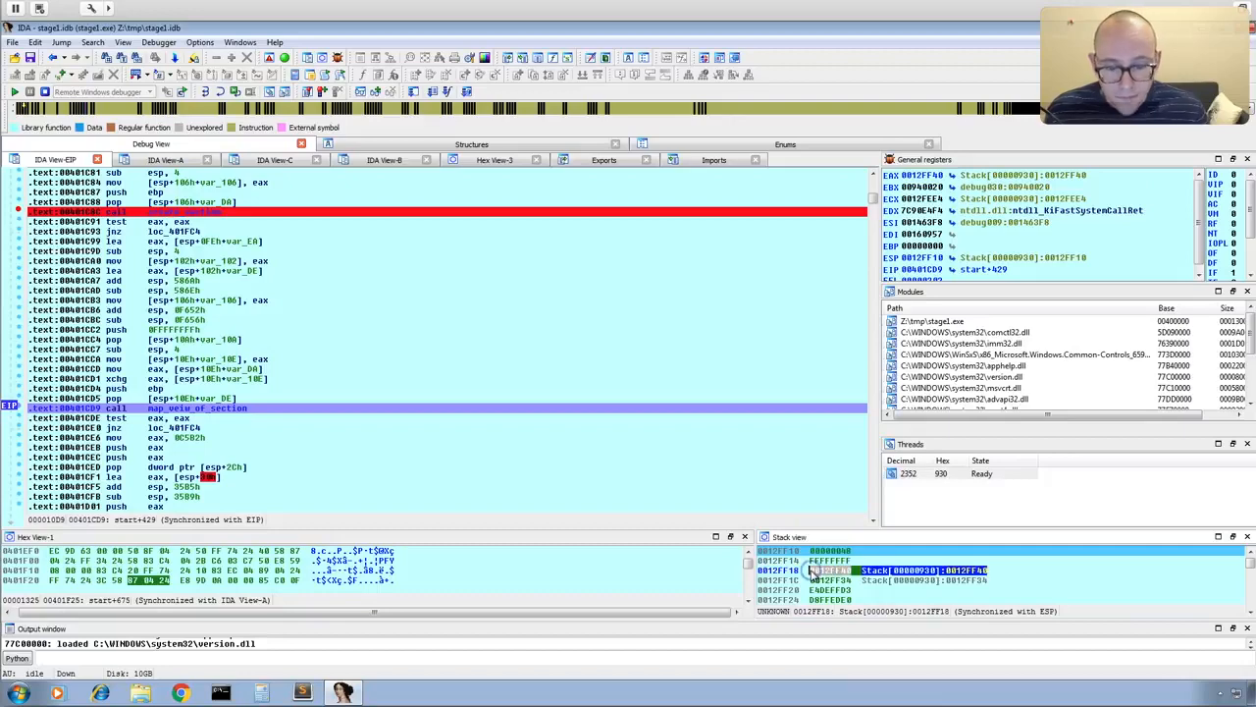
click(813, 573)
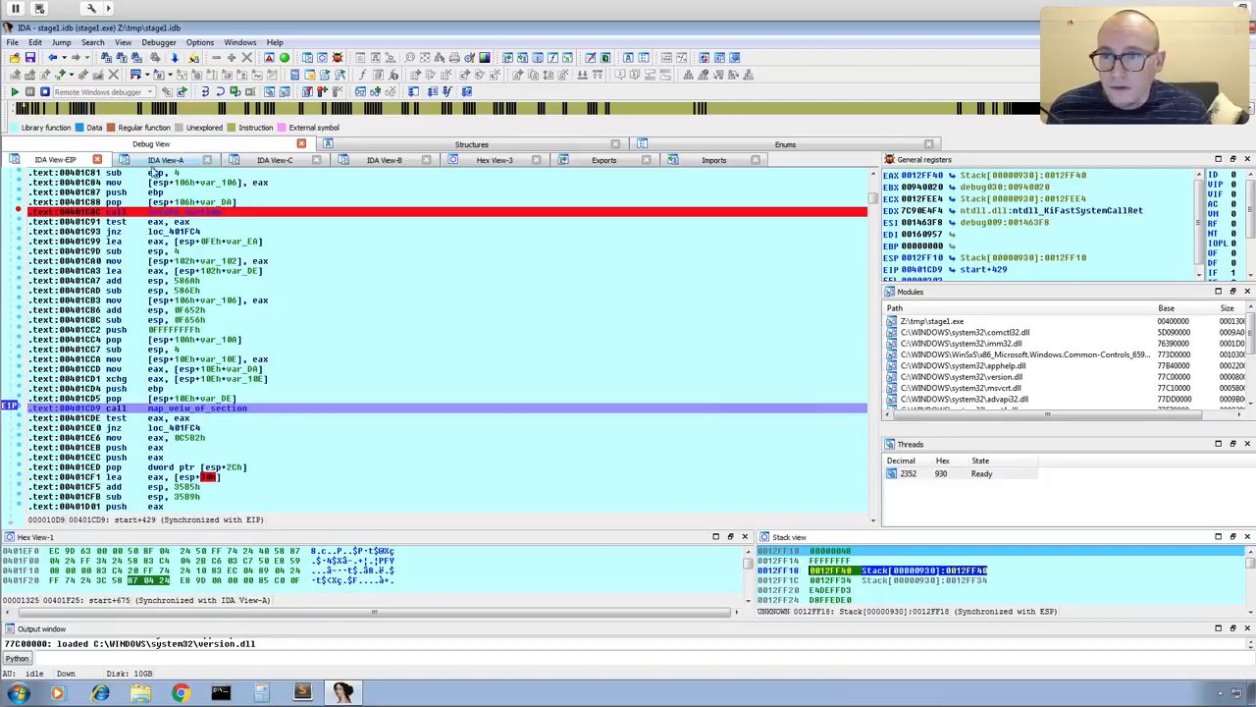
- Jump to the address held in eax in the separate disassembly view and convert the data there to a dword
click(167, 160)
click(306, 252)
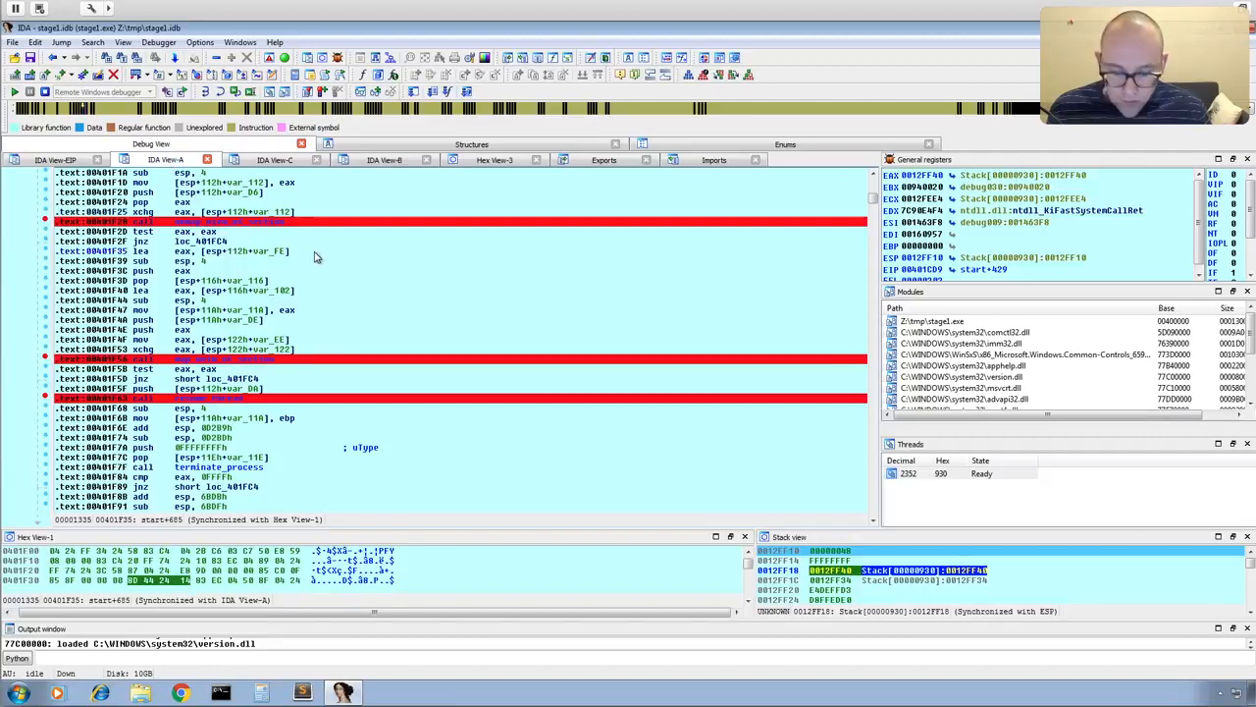
key(g)
text(eax)
key(Return)
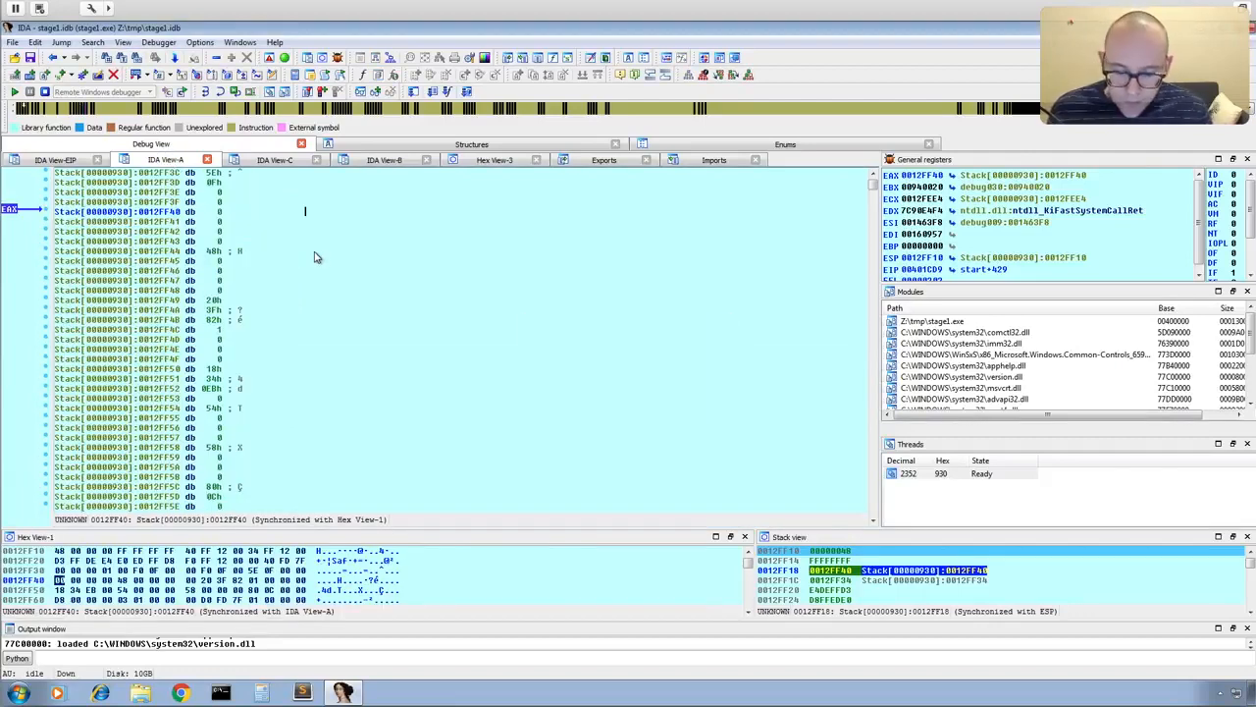
key(d)
key(d)
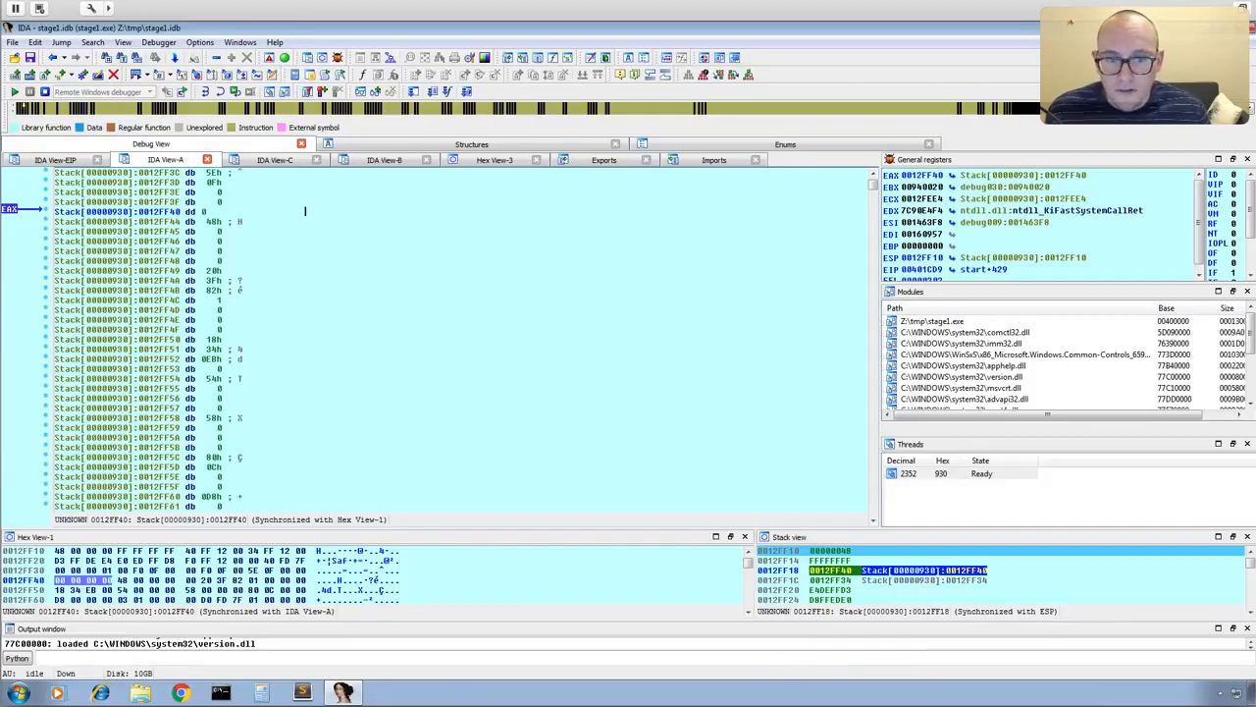
- Step over the first section mapping call and check the base address written into the dword at 0012FF40
click(64, 158)
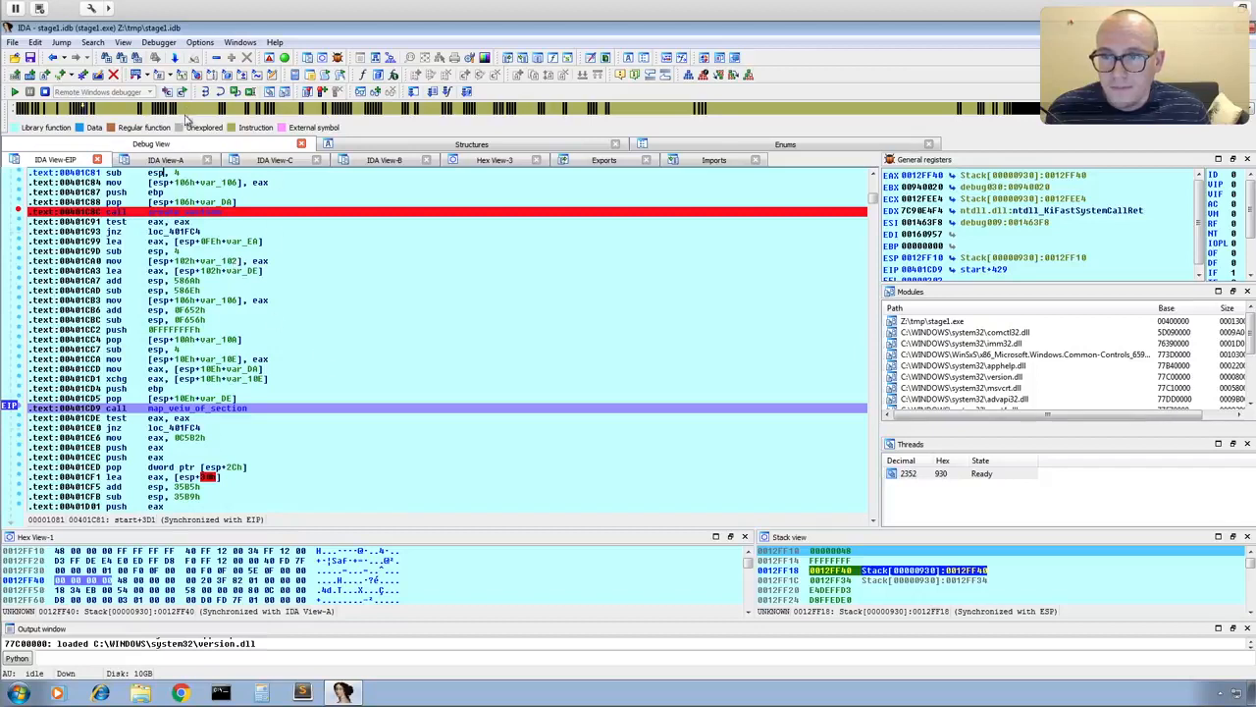
click(218, 92)
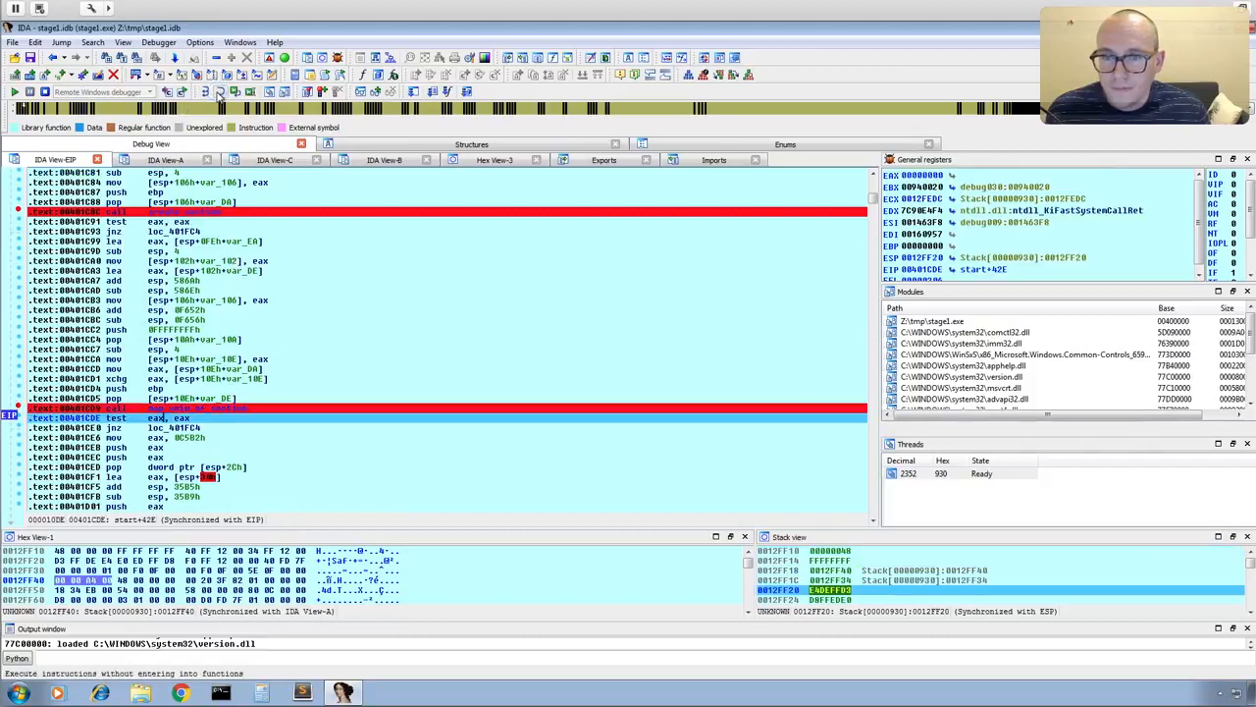
click(199, 161)
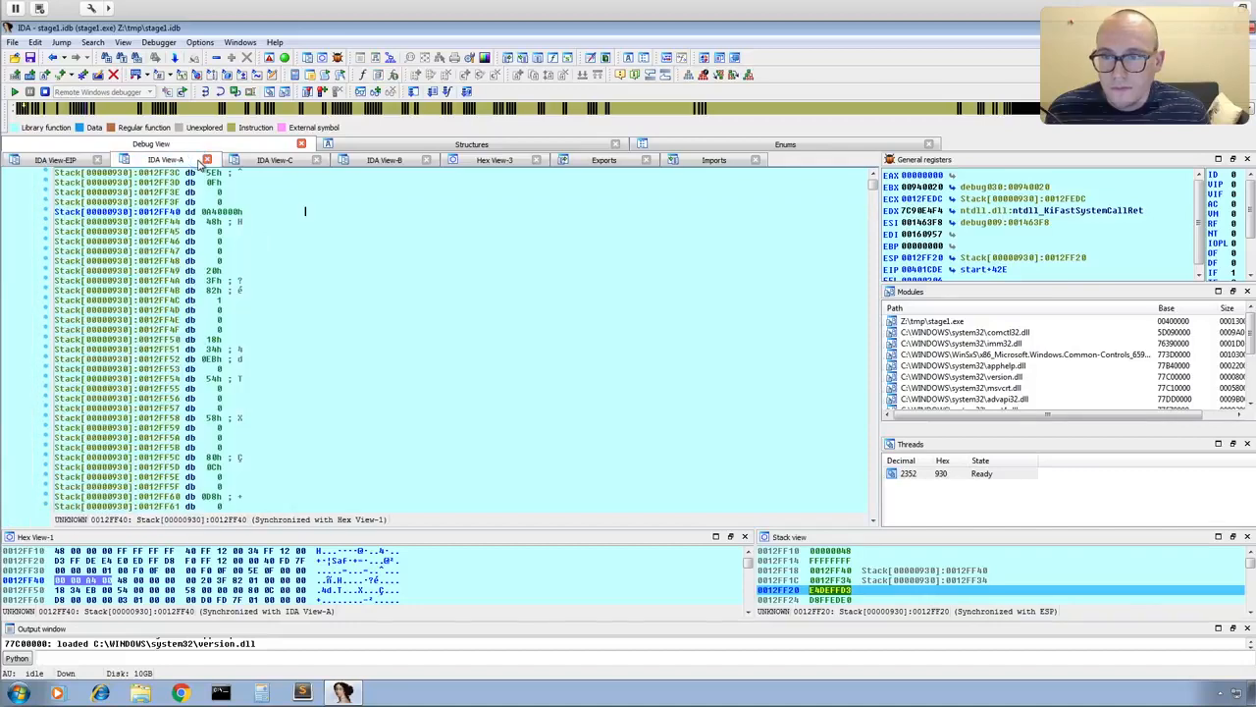
click(228, 213)
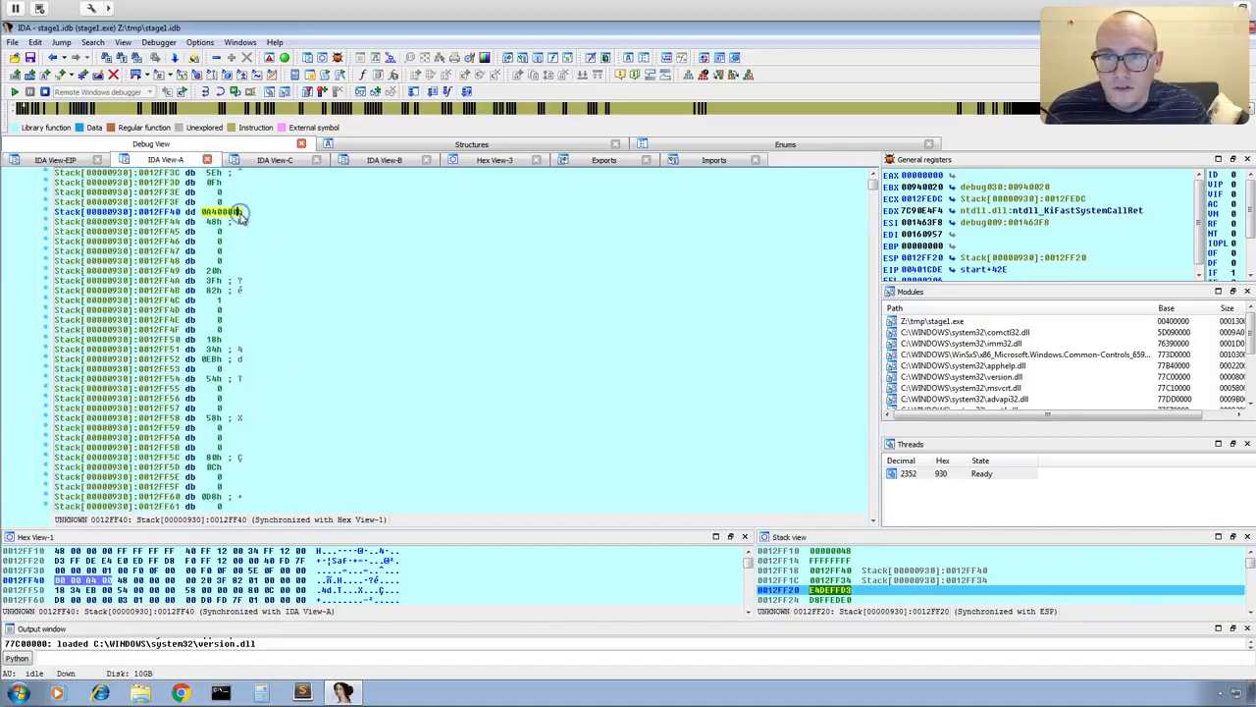
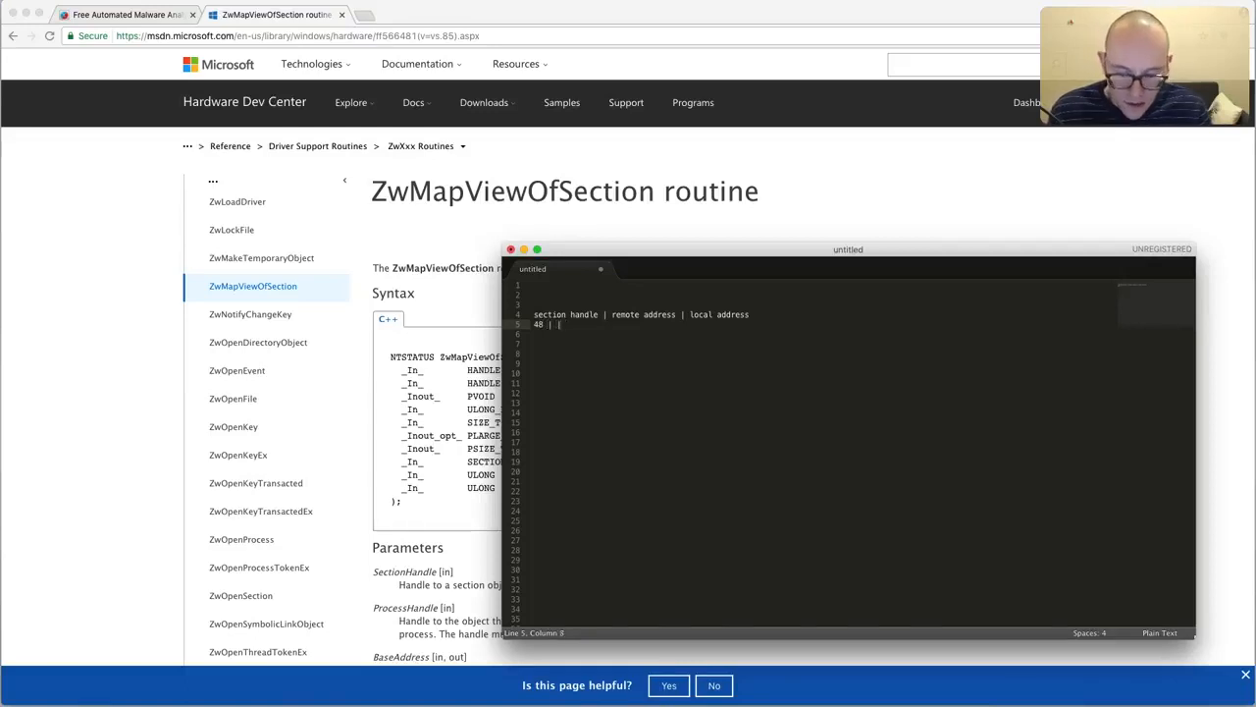
- Record section handle 48 with local address A40000 on line 5 of the text editor note, and return to IDA
text(A40000)
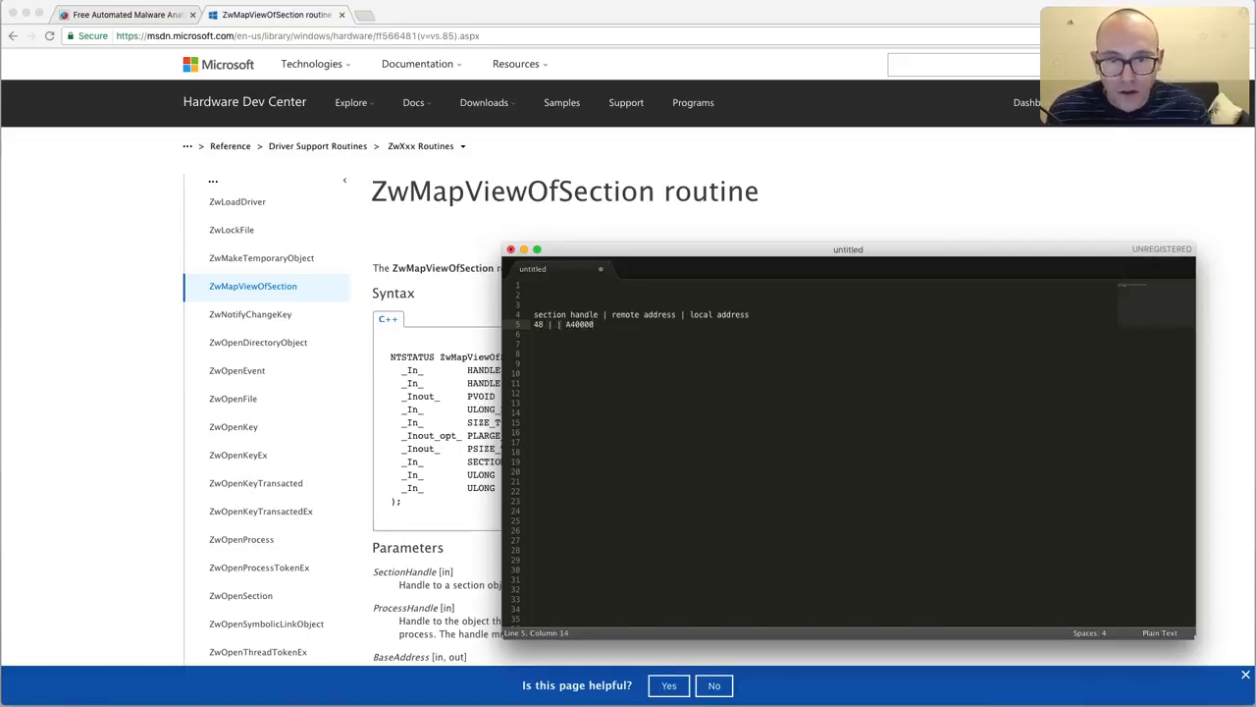
key(Left)
key(Left)
key(Left)
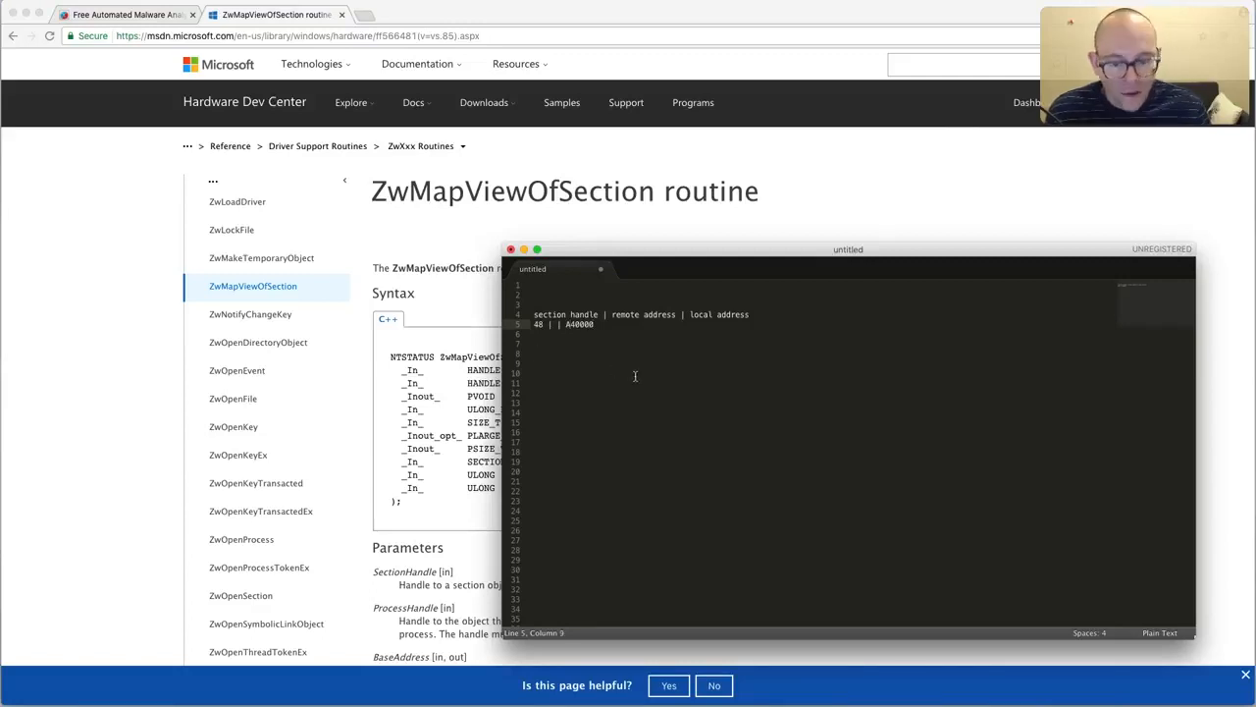
key(ctrl+Right)
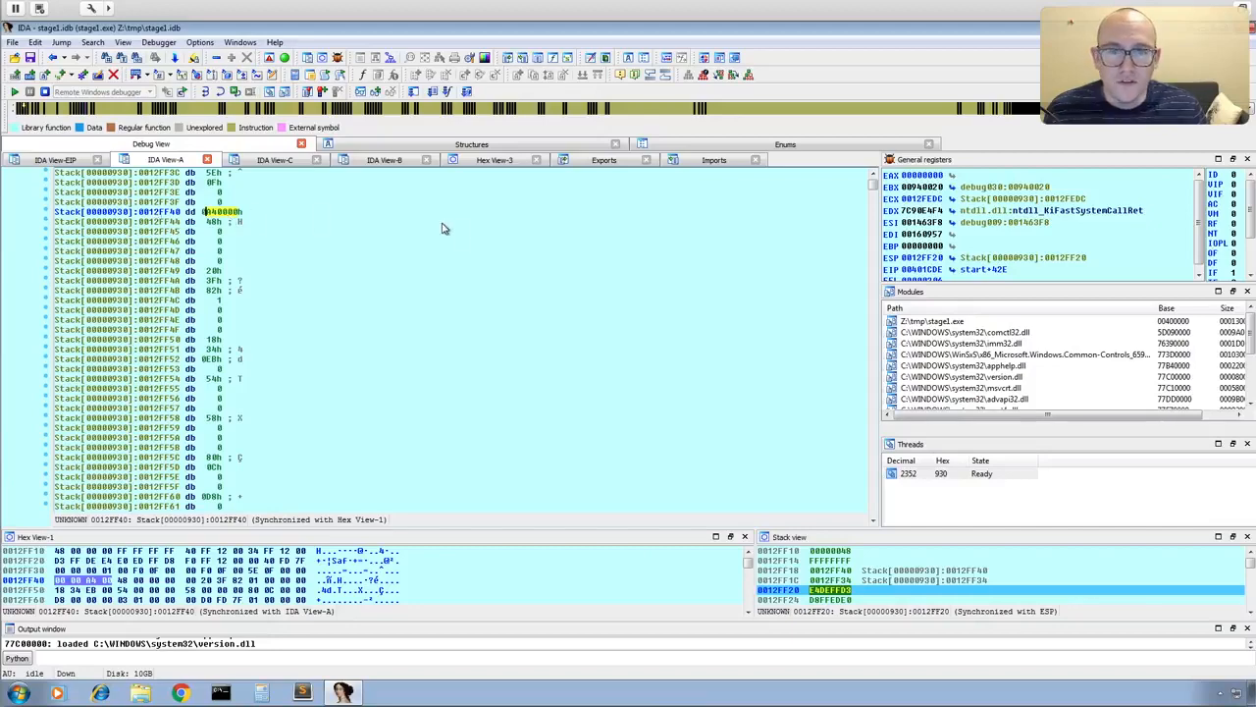
- Resume to the second create_section call, continue to the second section mapping call and step over it
click(65, 162)
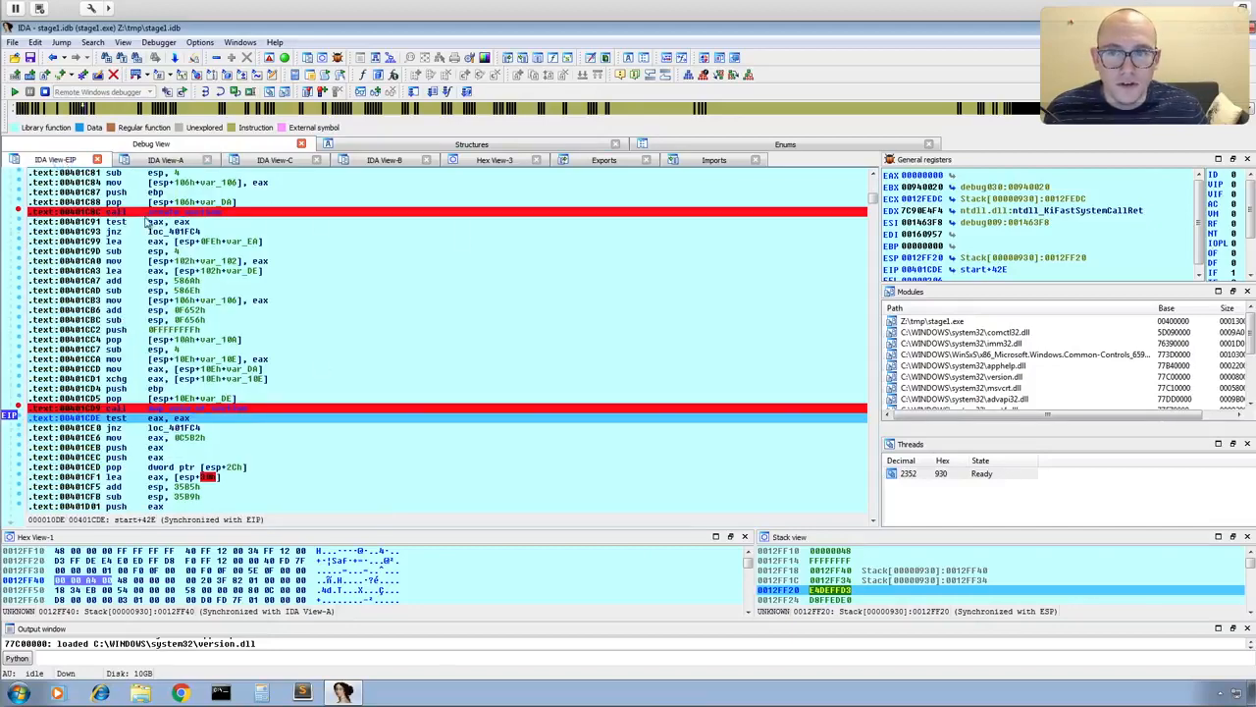
mouse_move(224, 263)
key(F9)
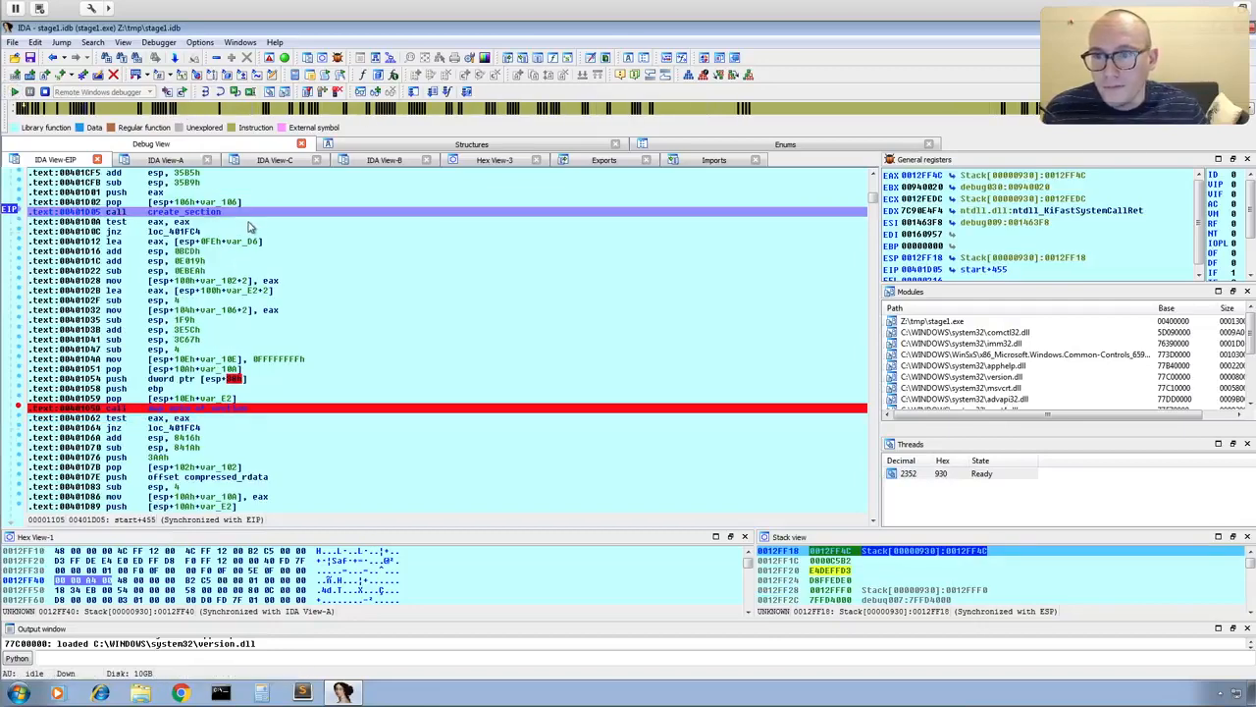
click(15, 91)
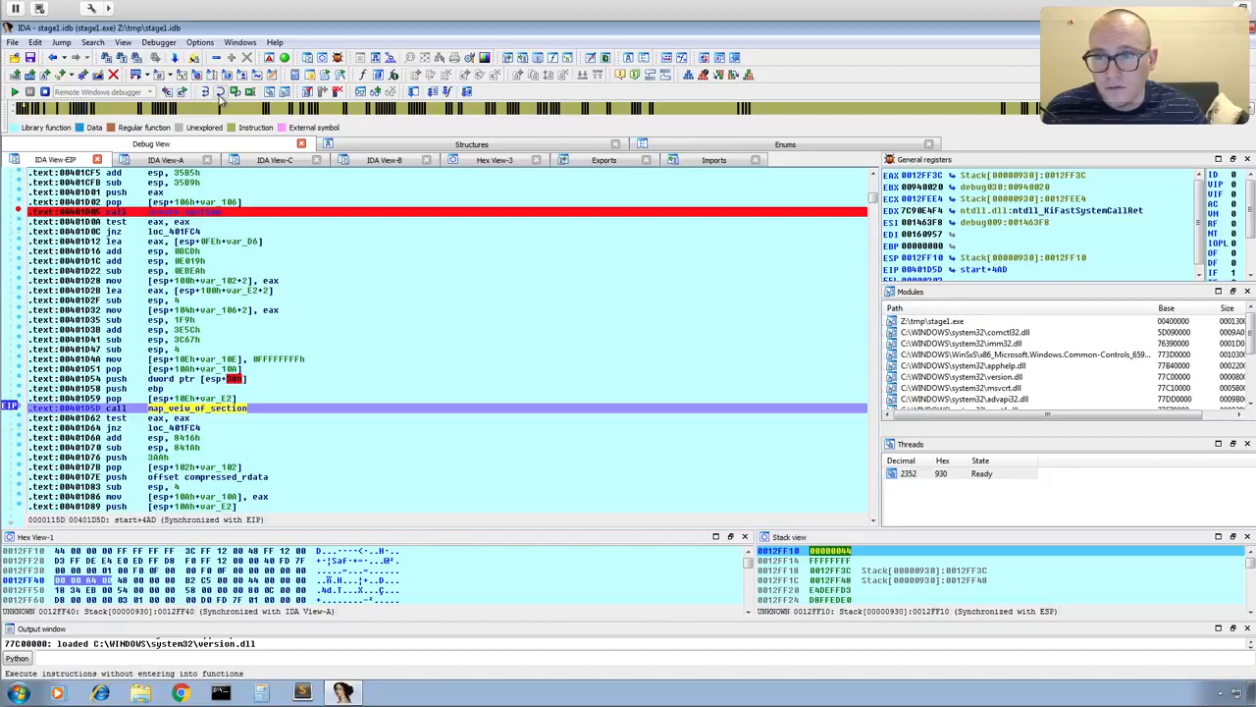
click(221, 93)
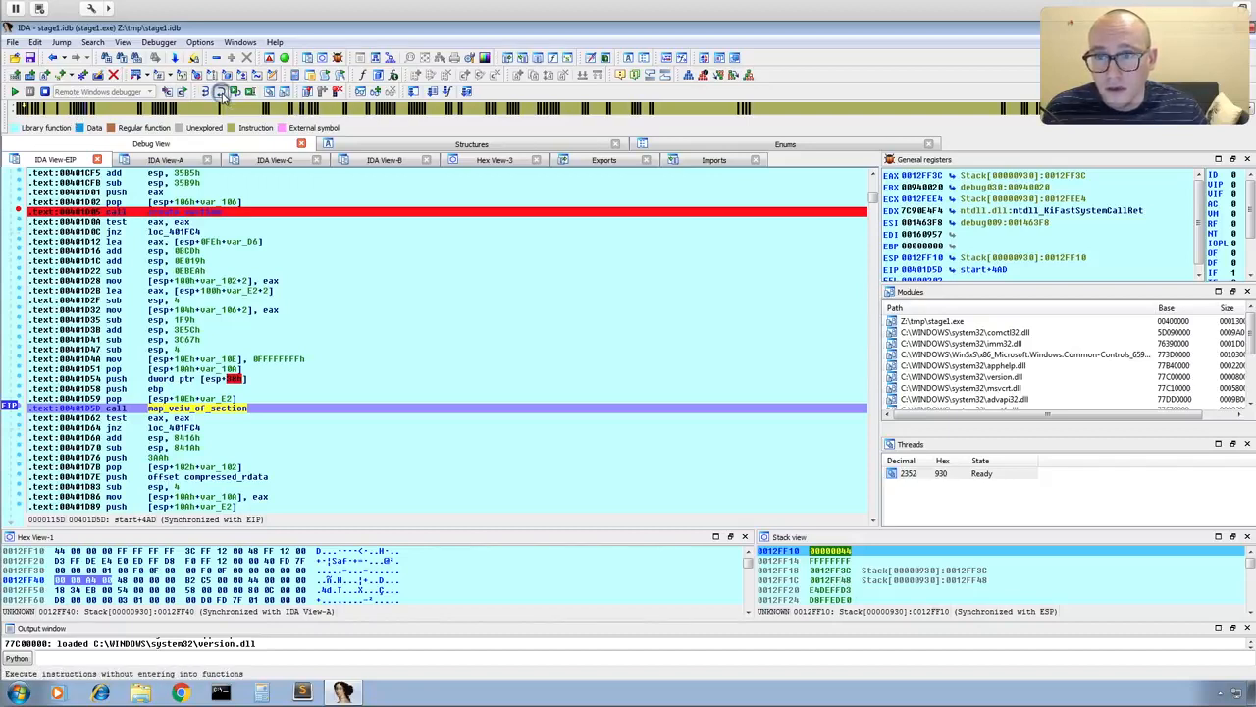
- Jump to base address pointer 0012FF3C from the stack, convert the data there to a dword and select its value
click(842, 570)
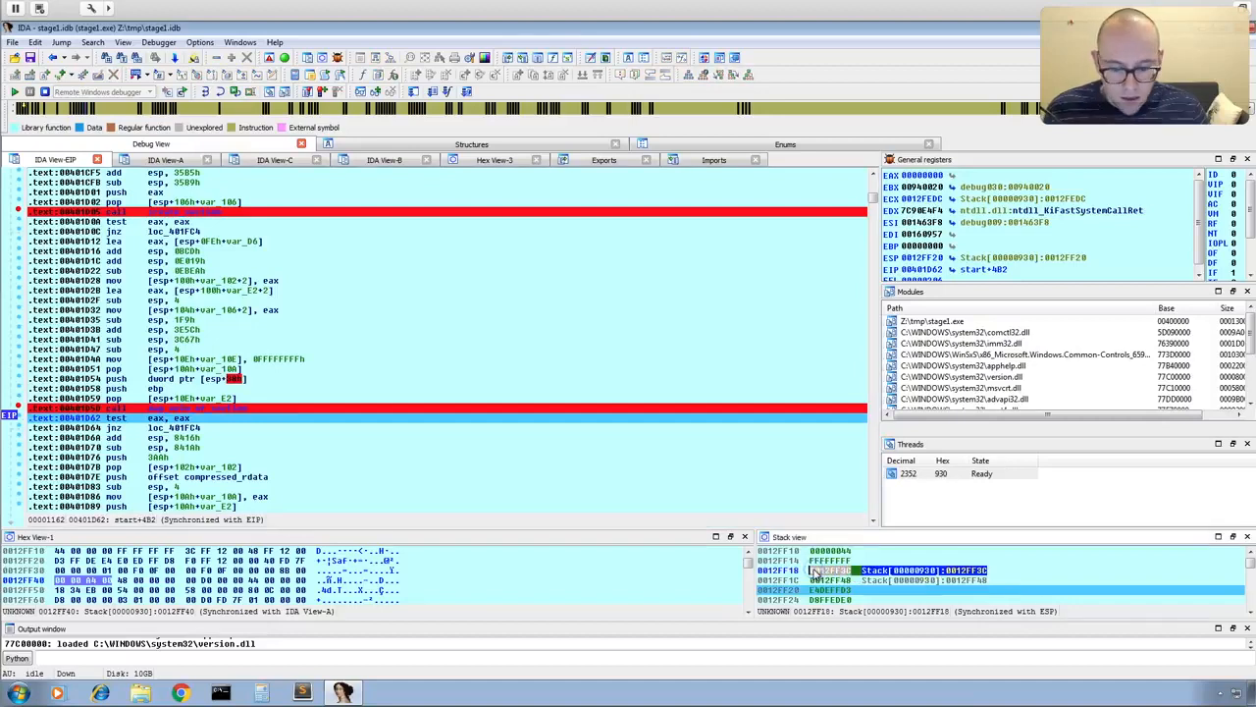
click(157, 160)
click(346, 281)
key(g)
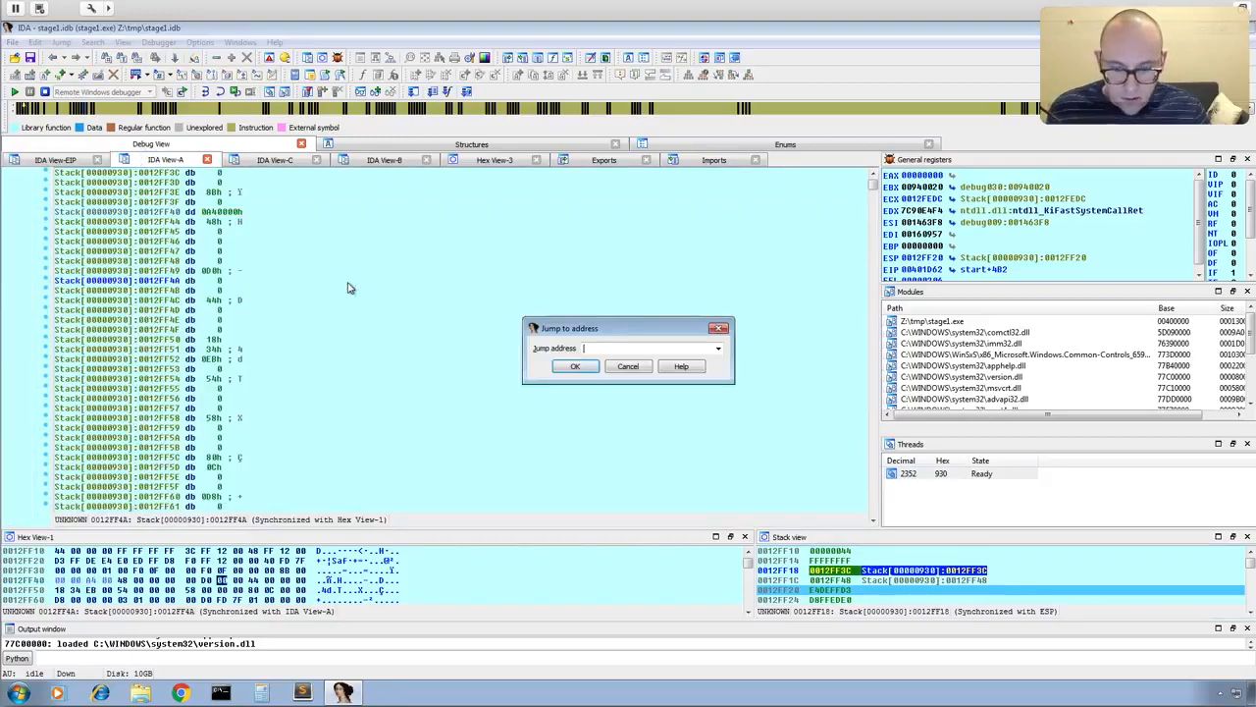
text(0012FF3C)
key(Return)
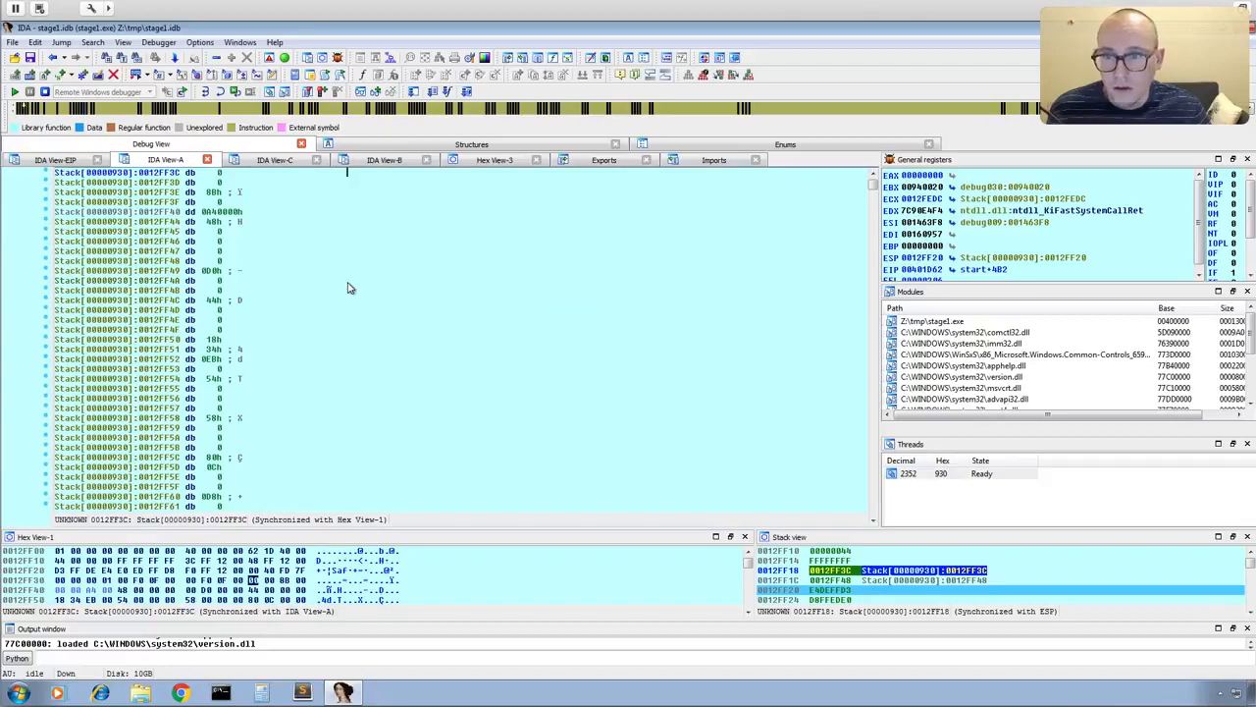
key(d)
key(d)
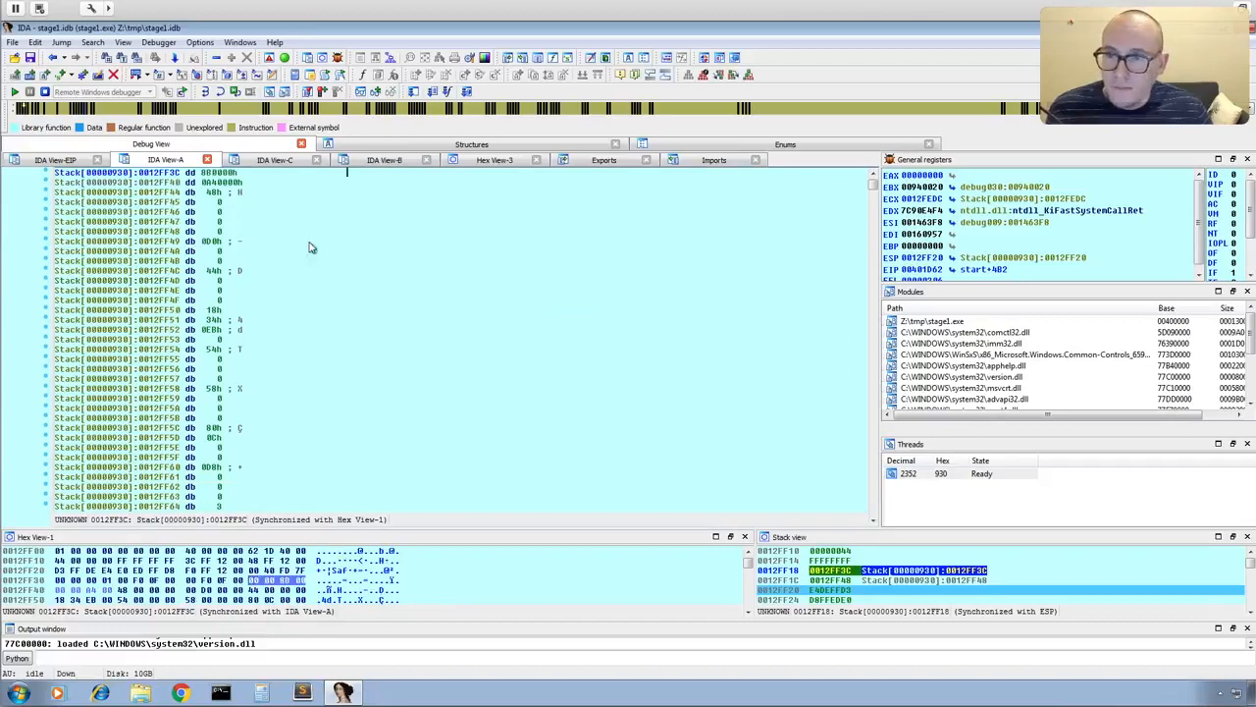
drag(233, 174, 203, 174)
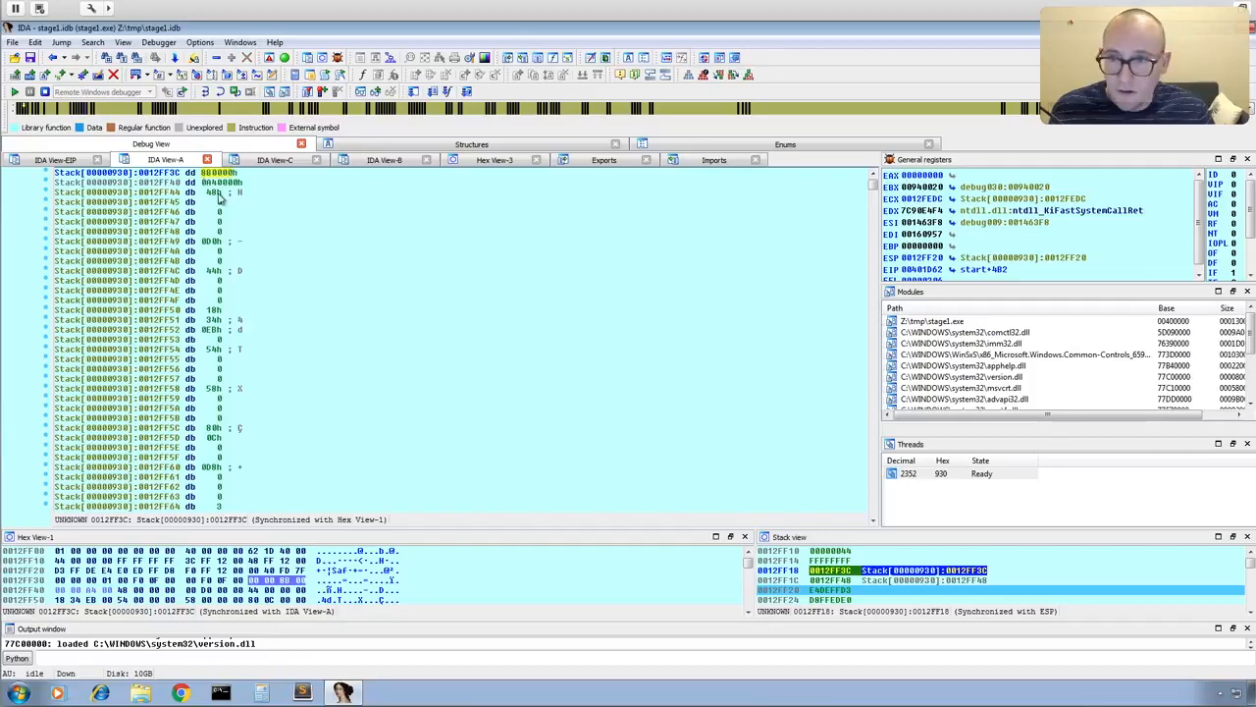
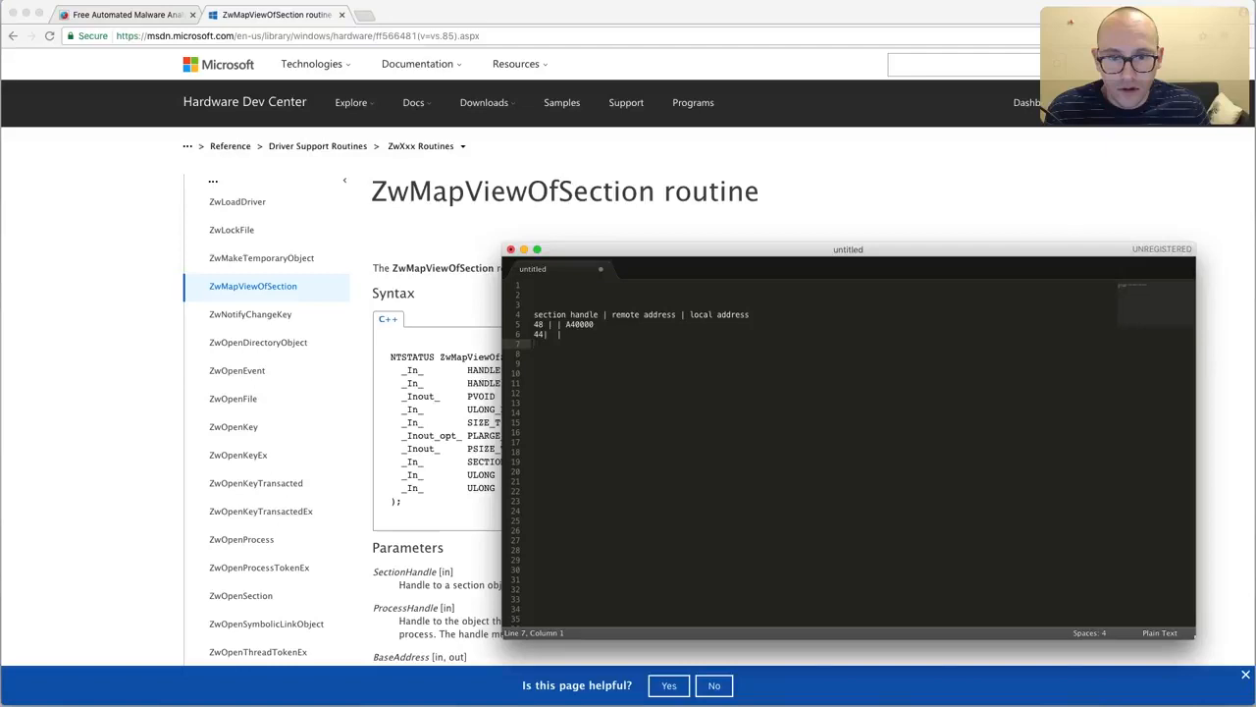
- Record local address 8B0000 for section handle 44 on line 6 of the text editor note, and return to IDA
text(8B0000)
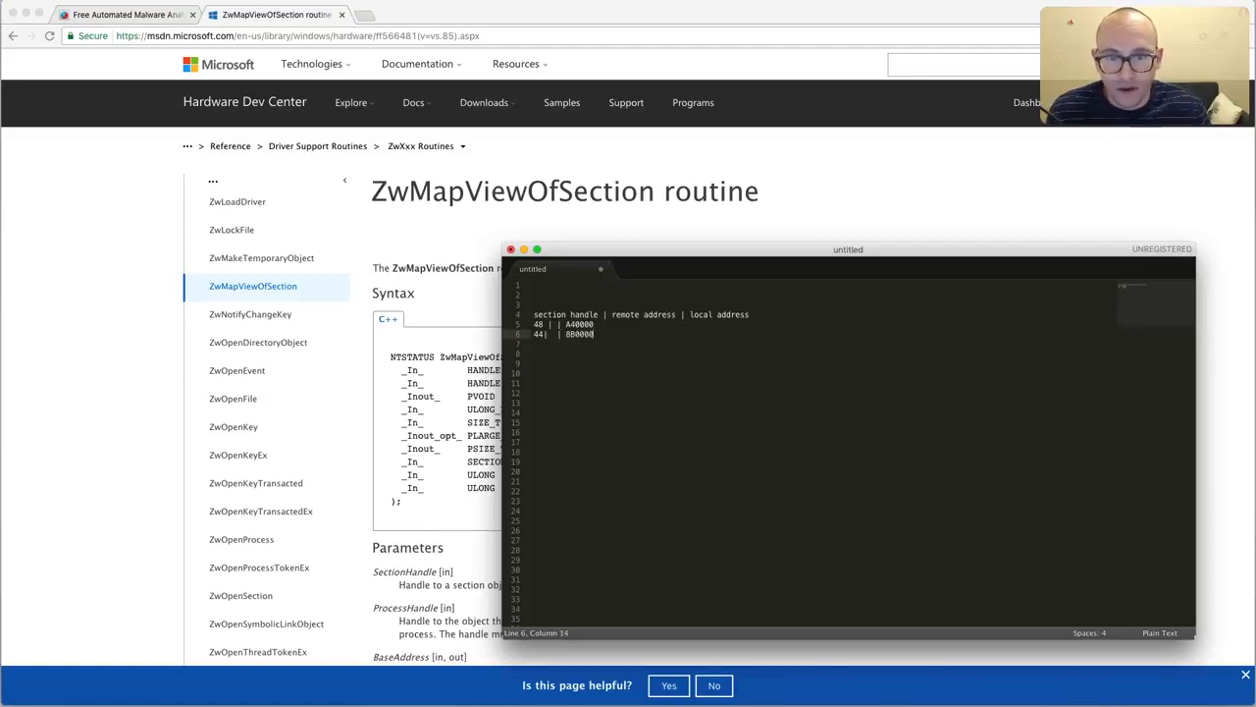
key(ctrl+Right)
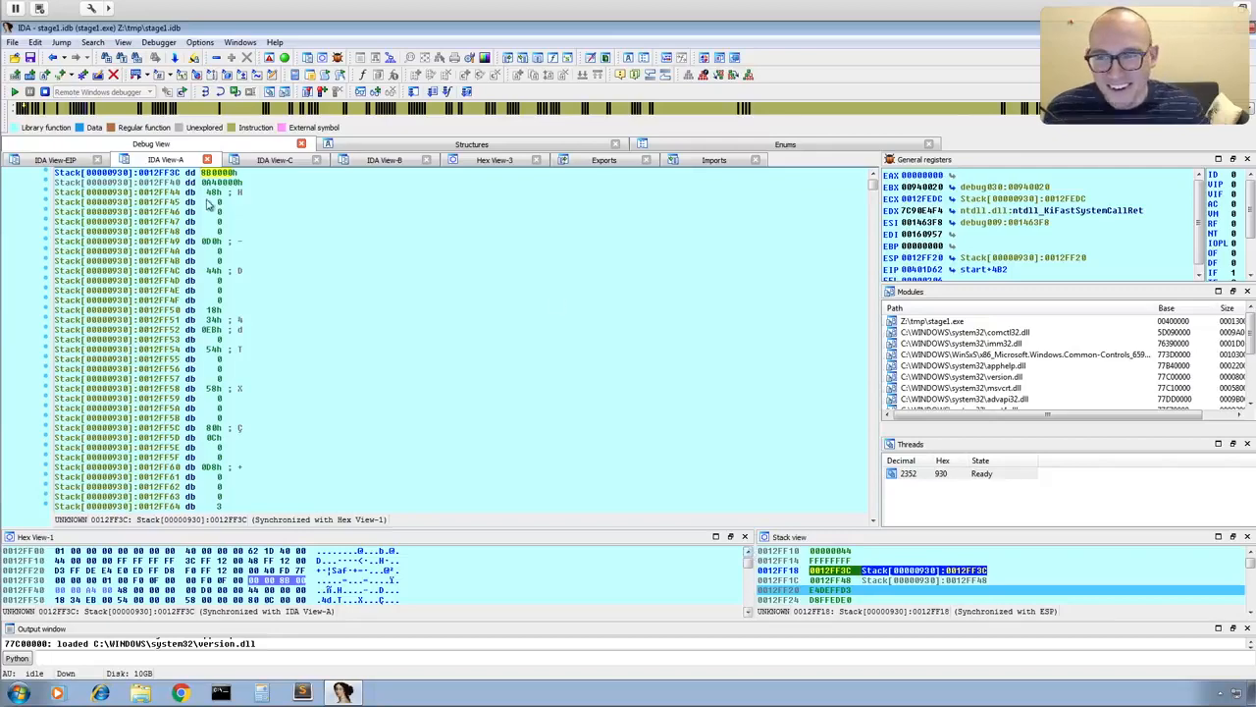
- Return to the current instruction and resume the process to the third section mapping call
click(62, 159)
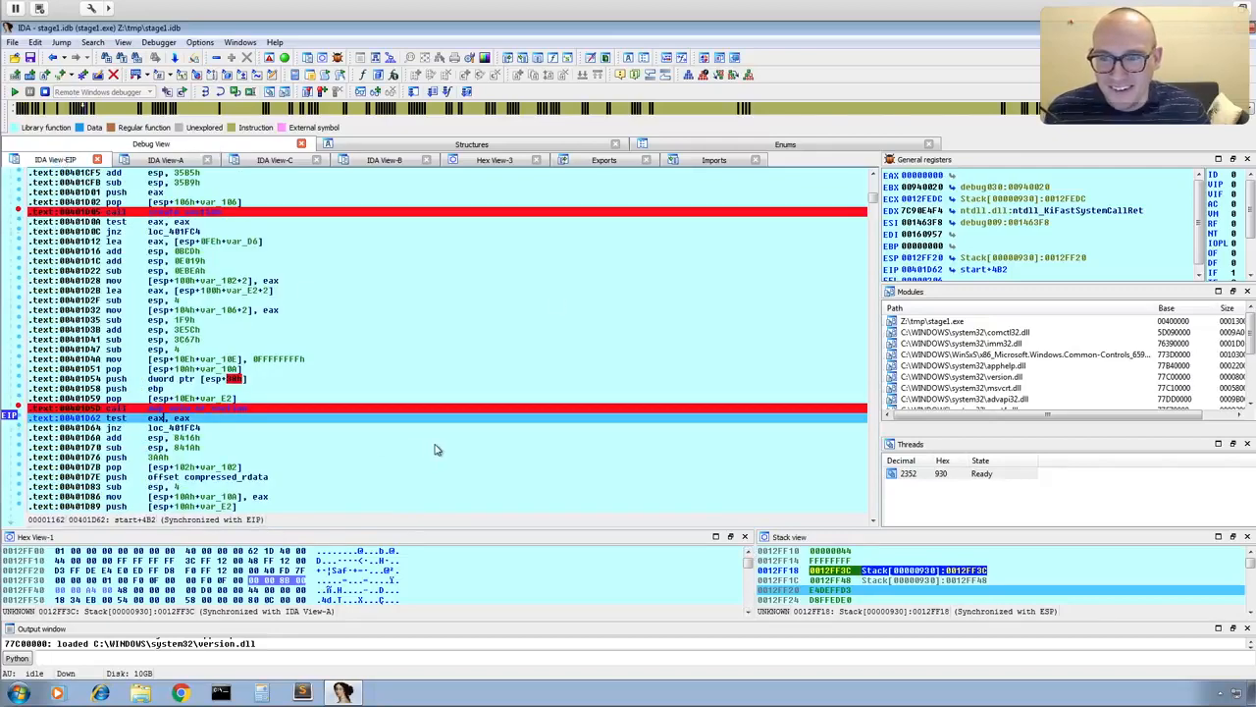
click(15, 91)
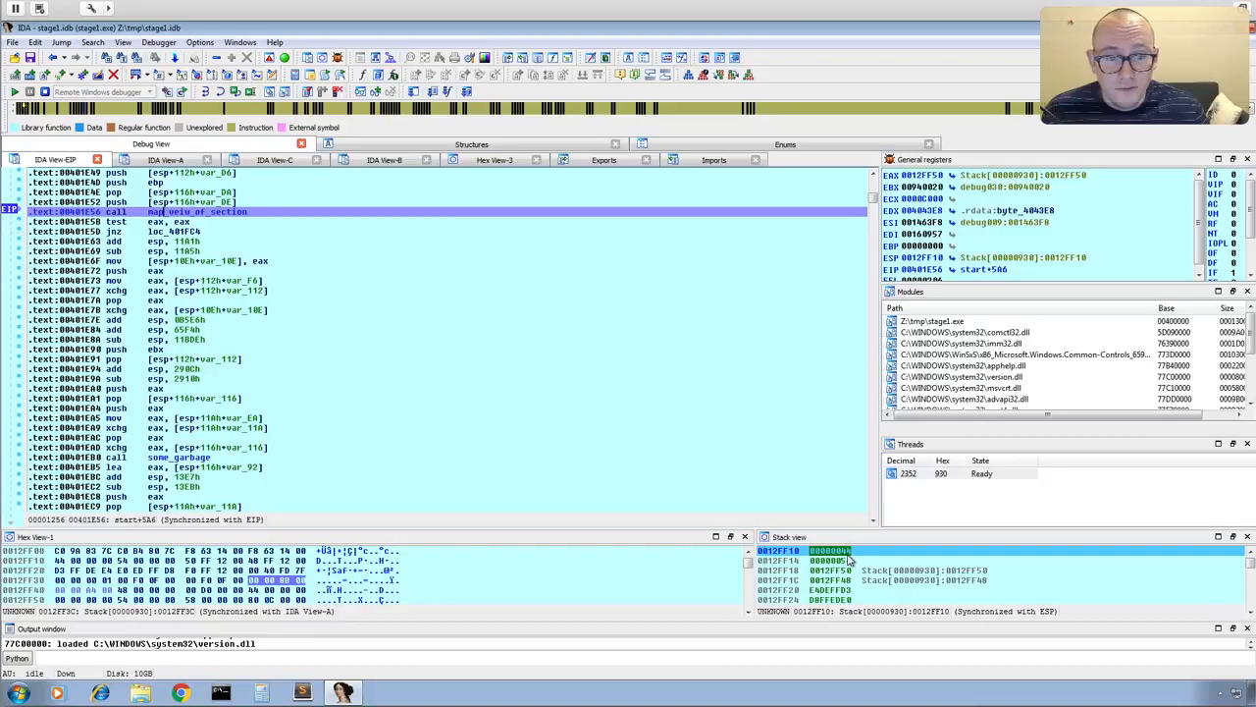
- Jump to base address pointer 0012FF50 from the stack and convert the data there to a dword
click(844, 571)
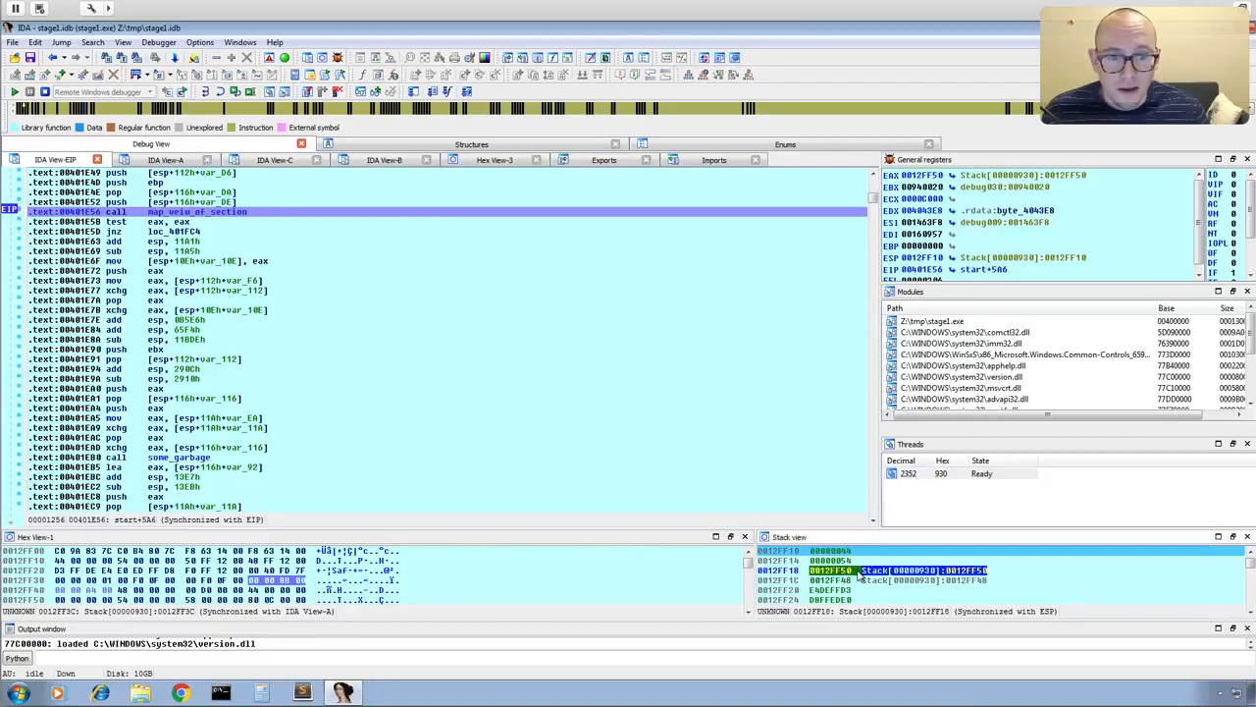
click(814, 571)
click(173, 161)
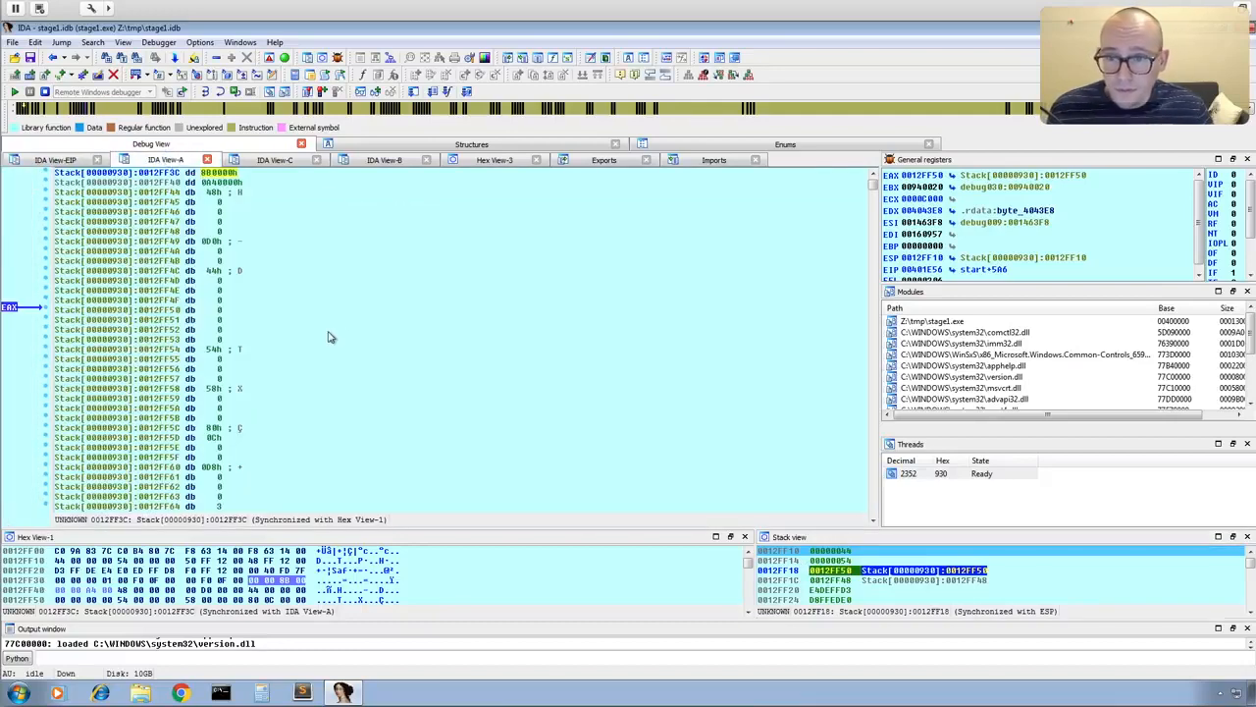
key(g)
text(0012FF50)
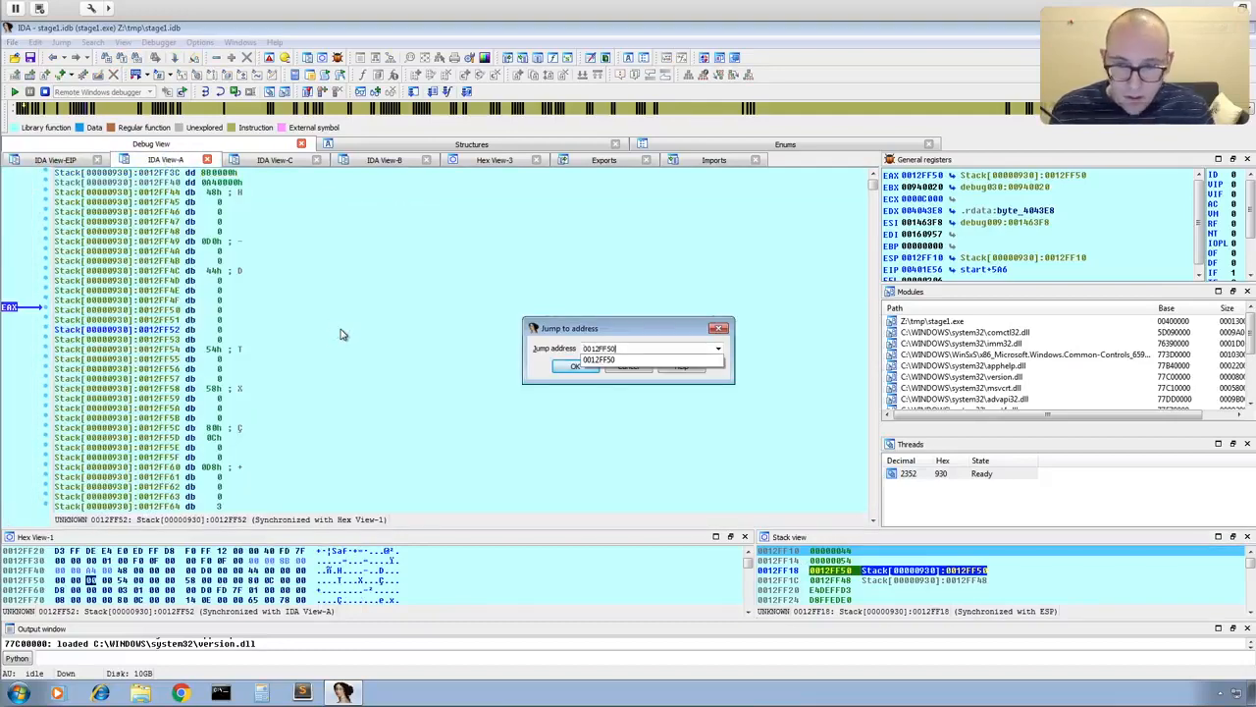
key(Return)
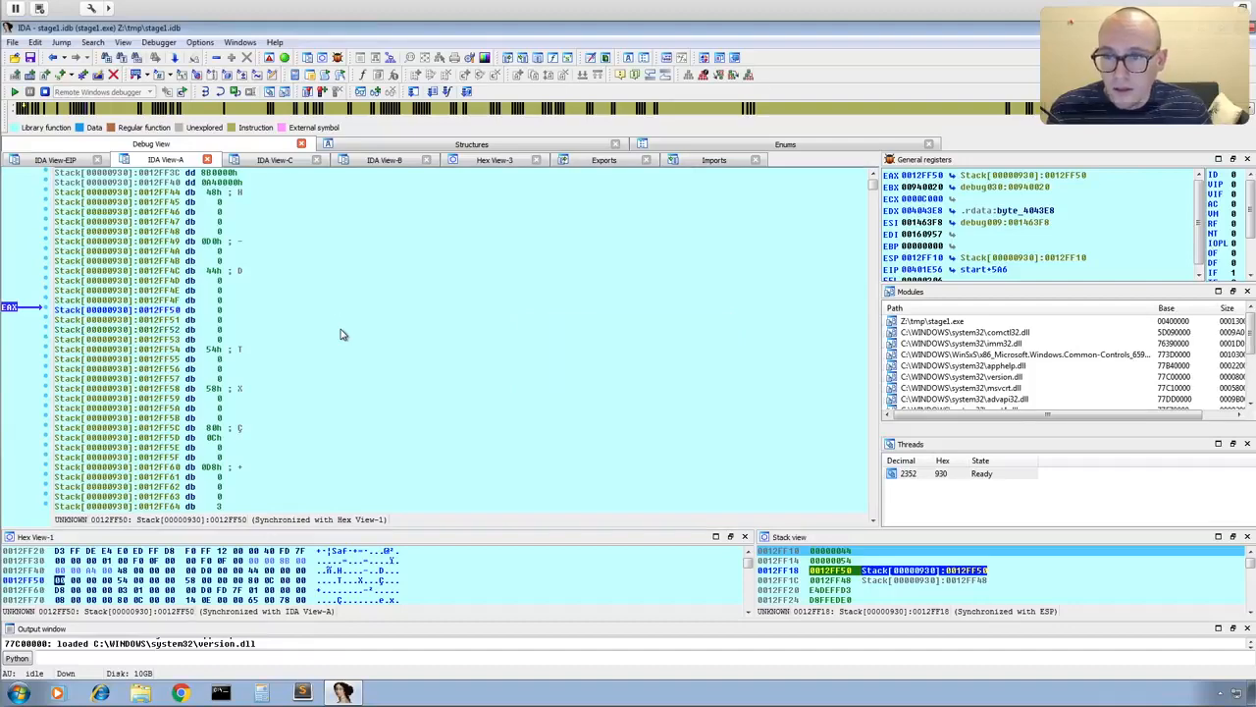
key(d)
key(d)
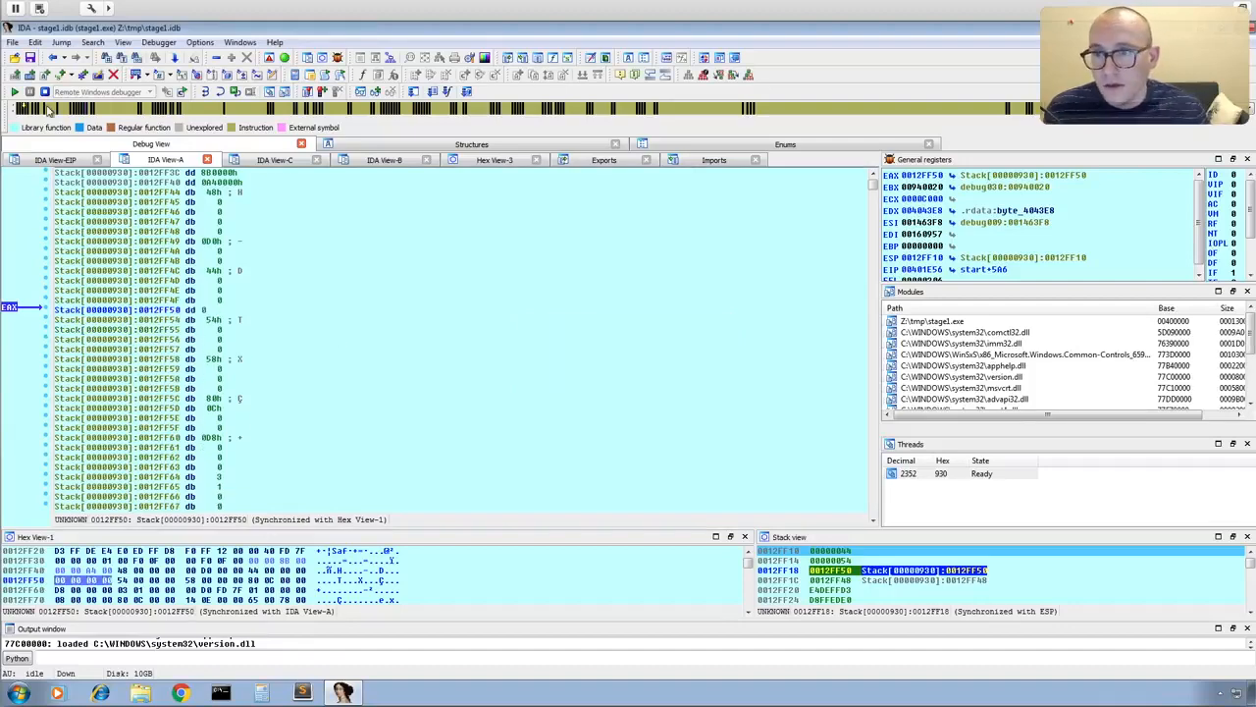
- Step over the third section mapping call and record remote address 90000 for section handle 44 on line 6 of the text editor note
click(76, 165)
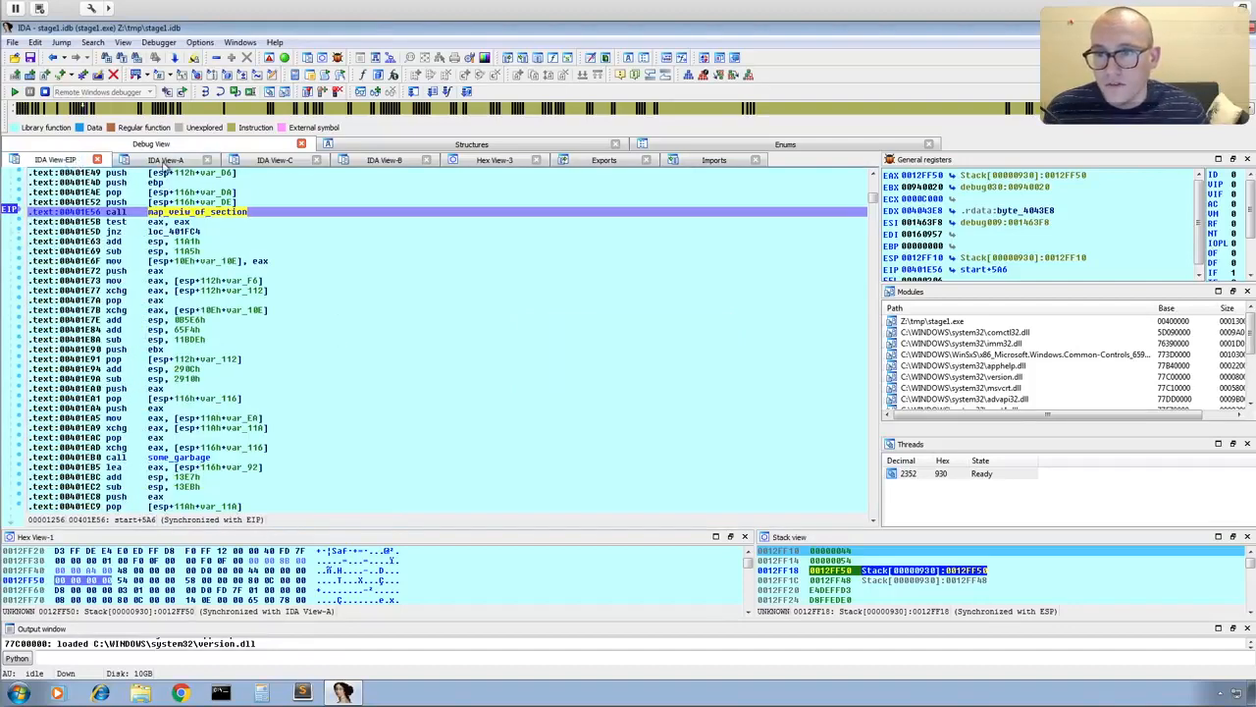
click(216, 91)
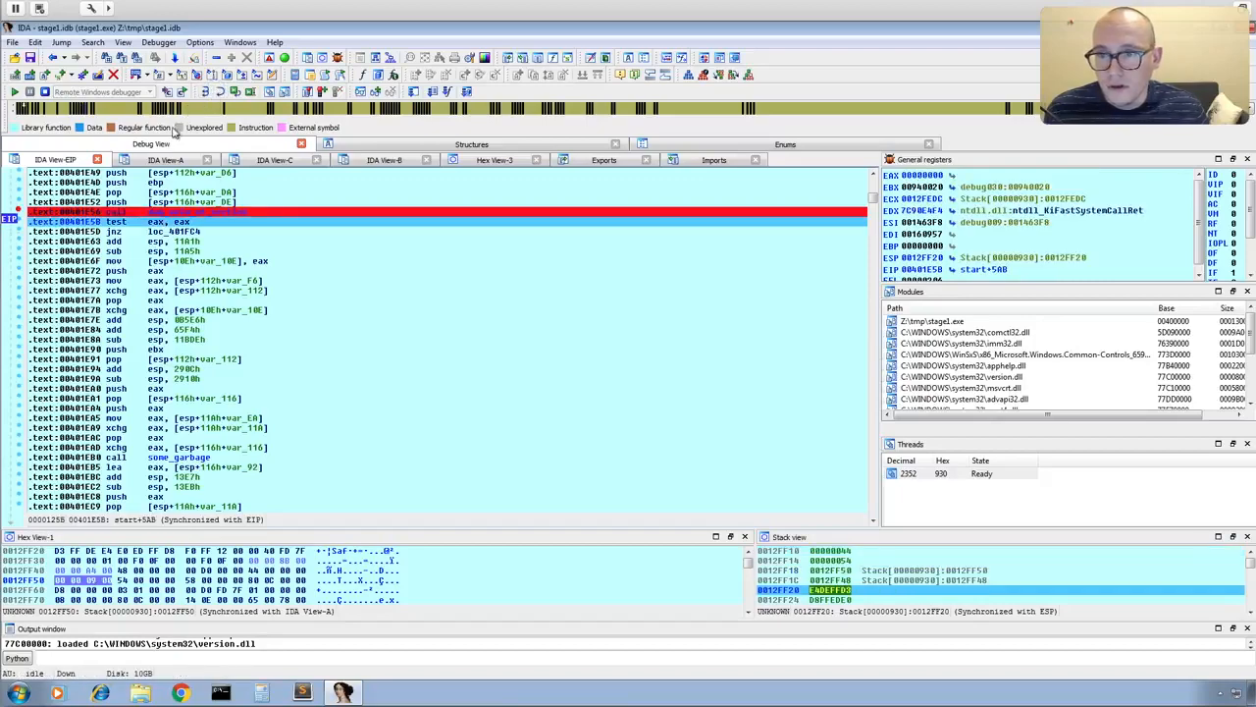
click(166, 159)
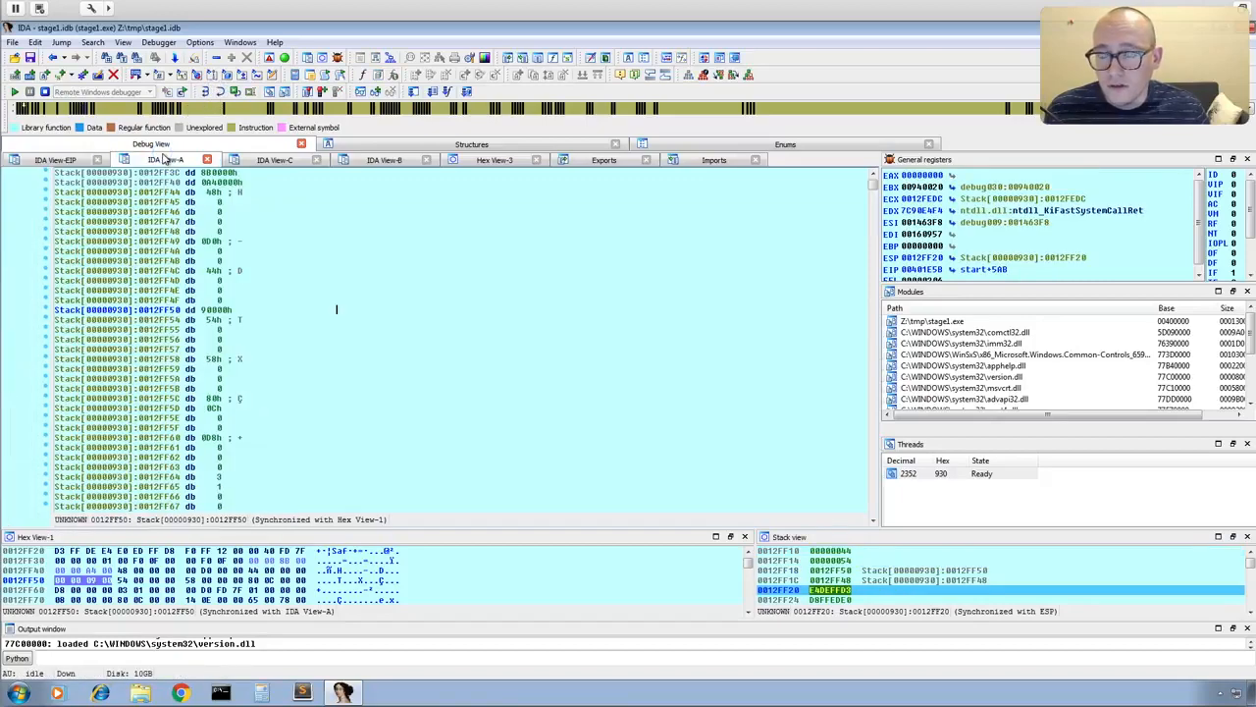
click(218, 310)
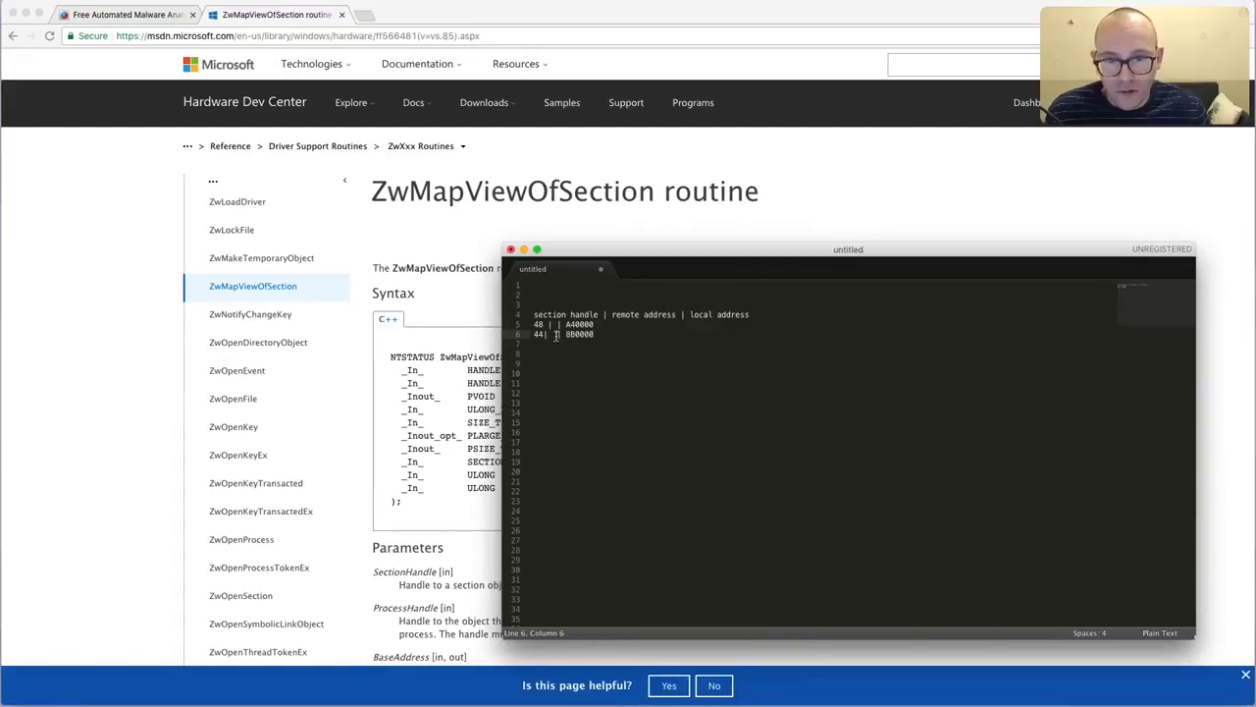
text(90000)
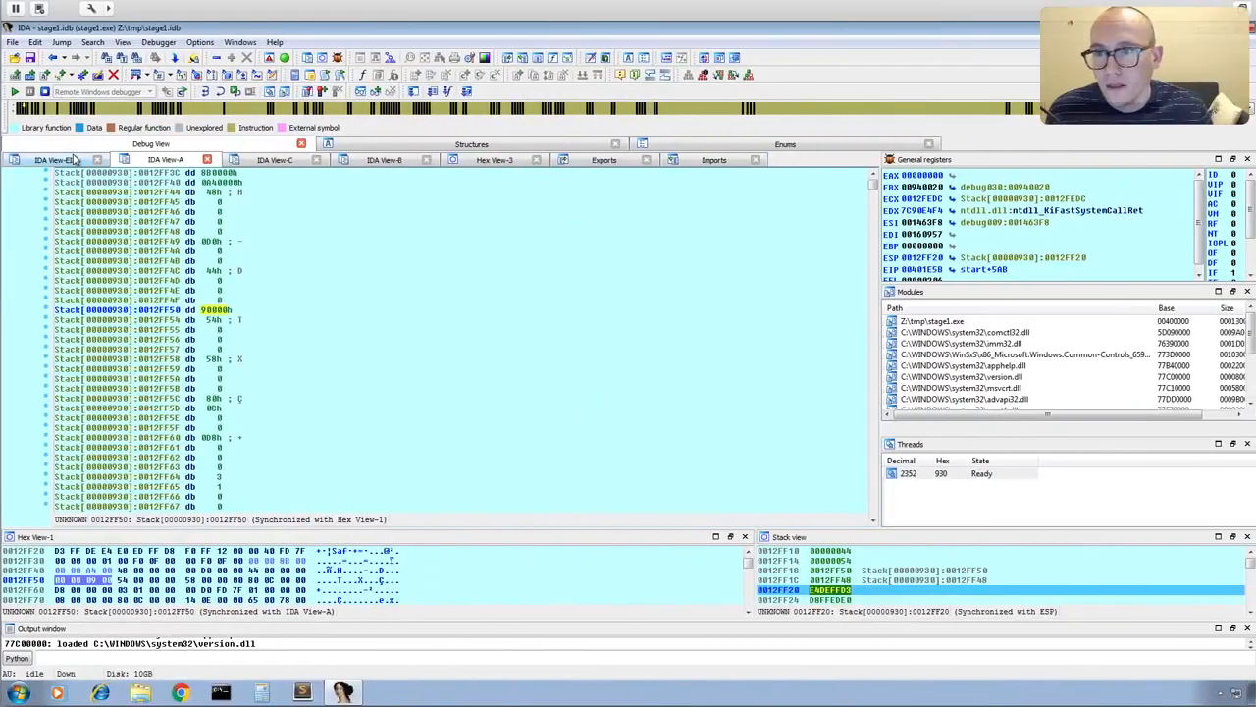
- Return to the current instruction in IDA and resume the process to the unmap_view_of_section call
click(73, 162)
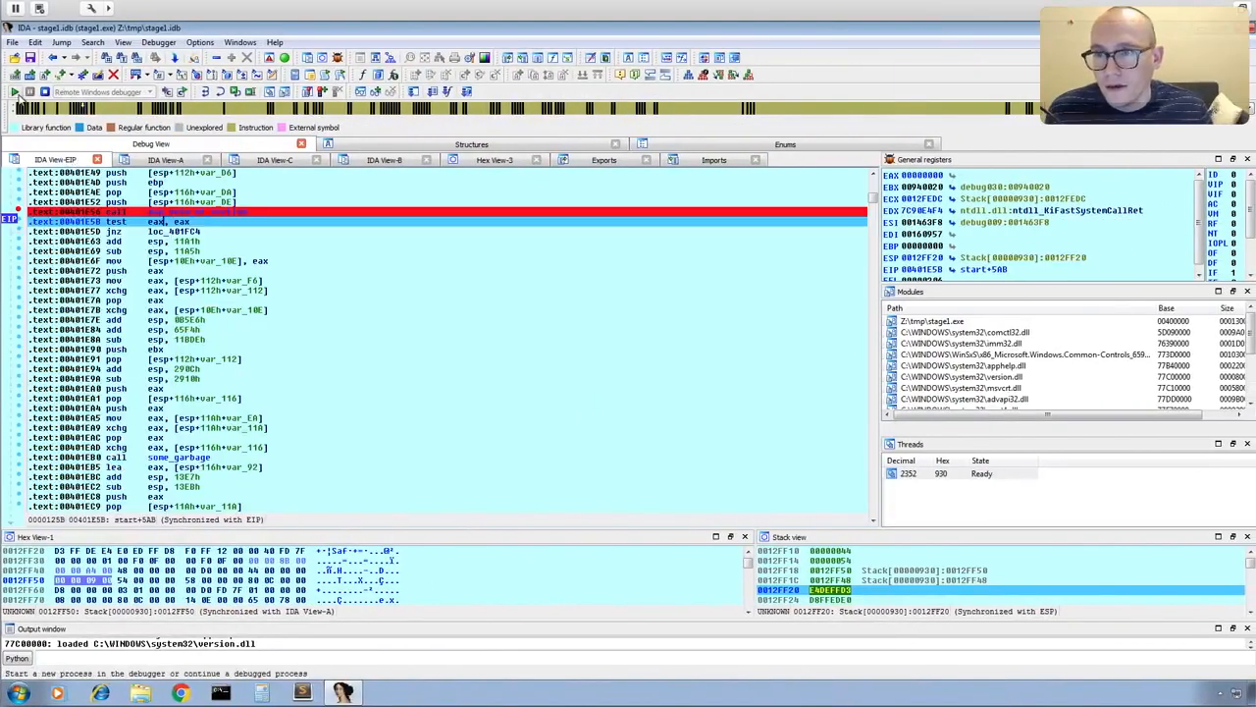
click(16, 91)
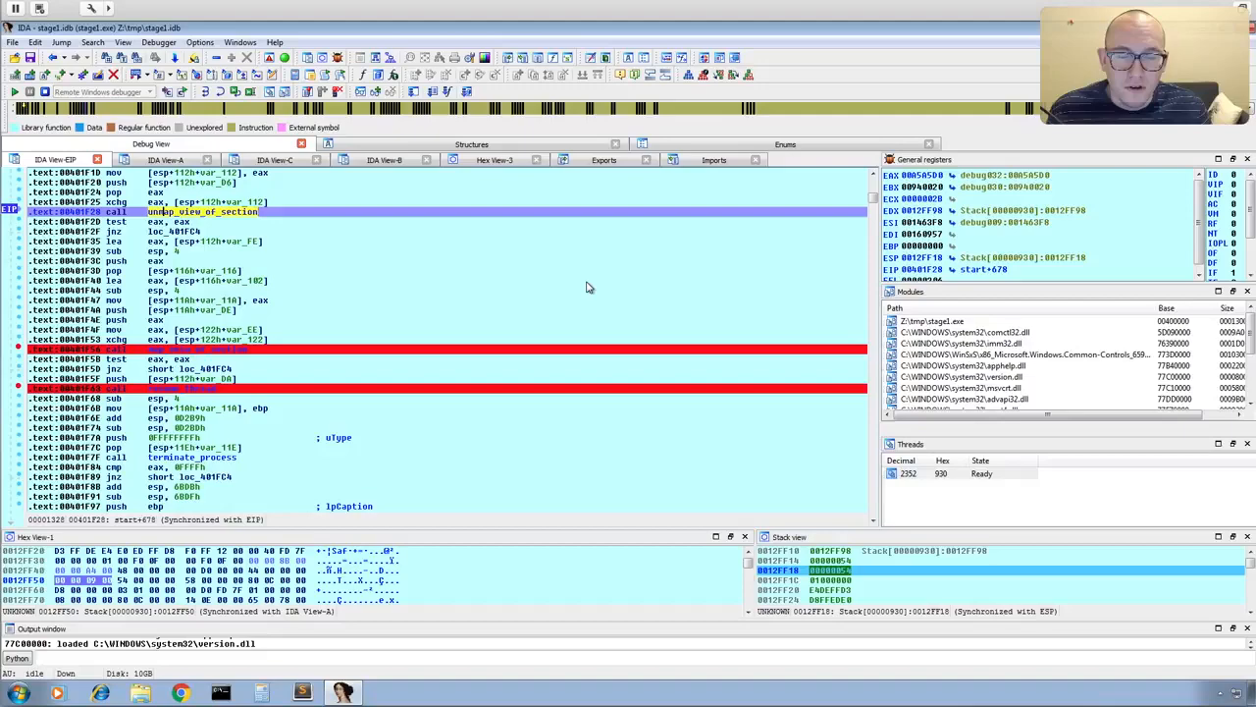
- Switch to the browser, search for unmapviewofsection and open the MSDN reference page for the ZwUnmapViewOfSection routine
key(ctrl+Left)
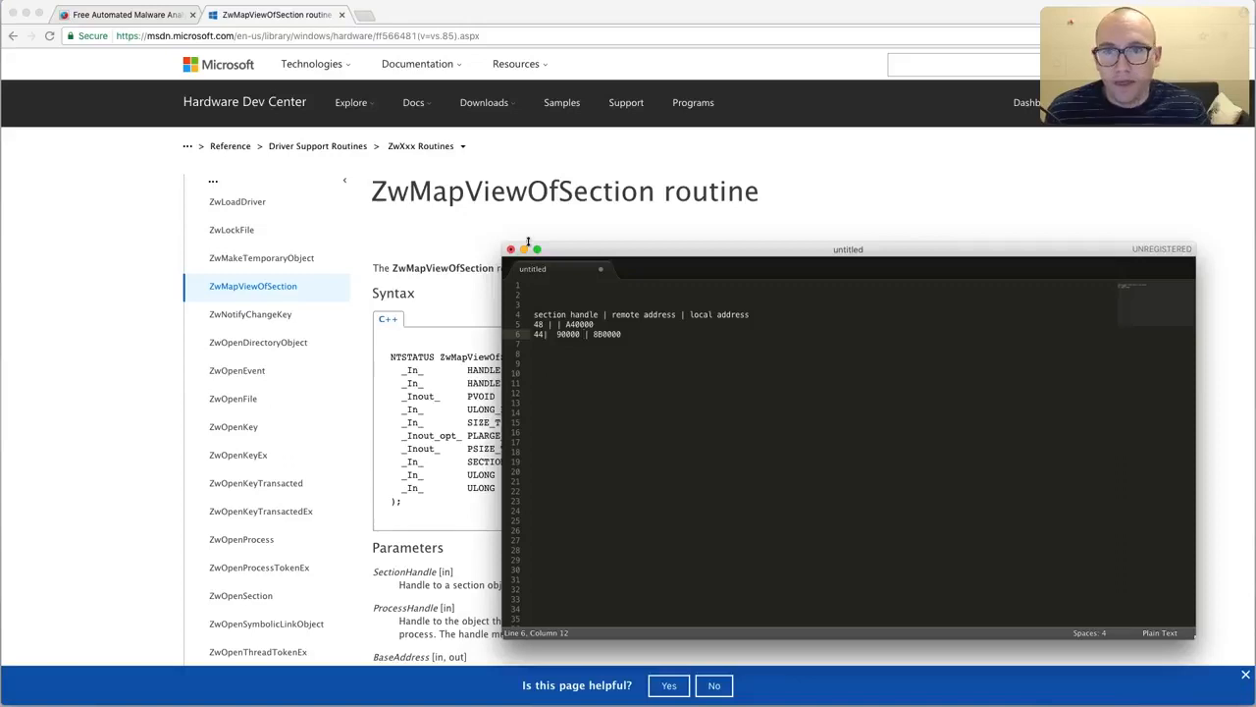
click(333, 36)
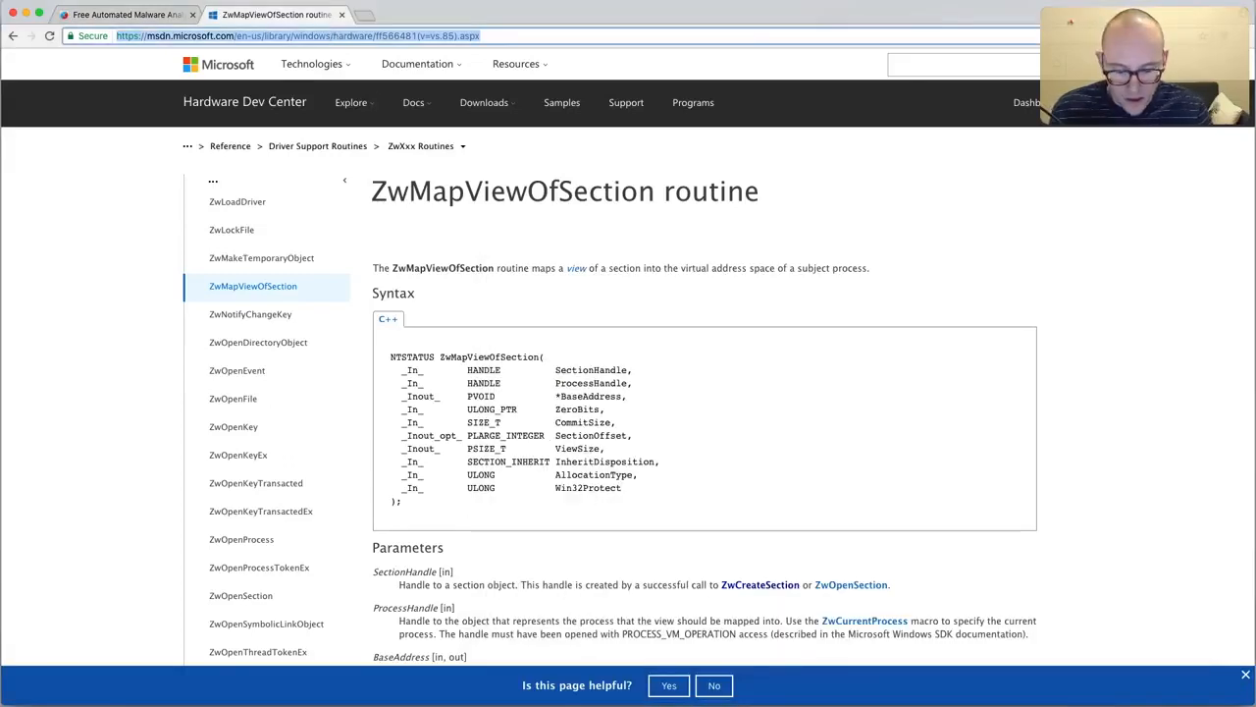
text(unmapviewofsection)
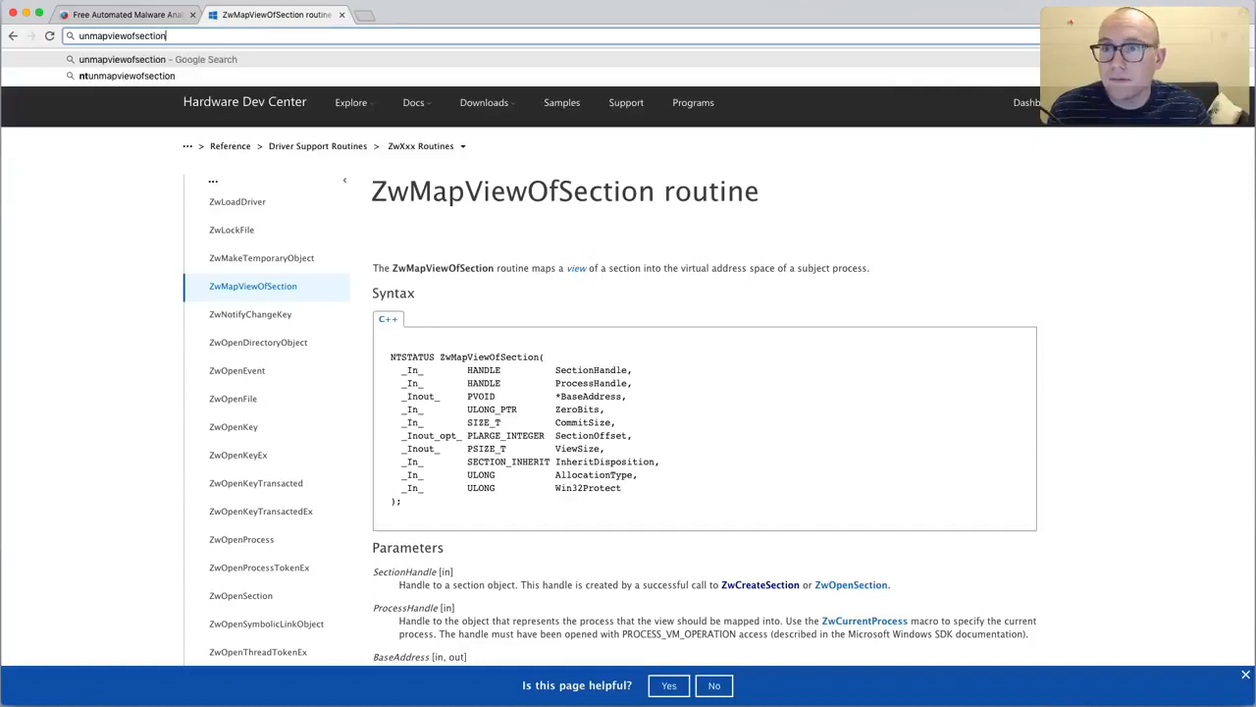
key(Return)
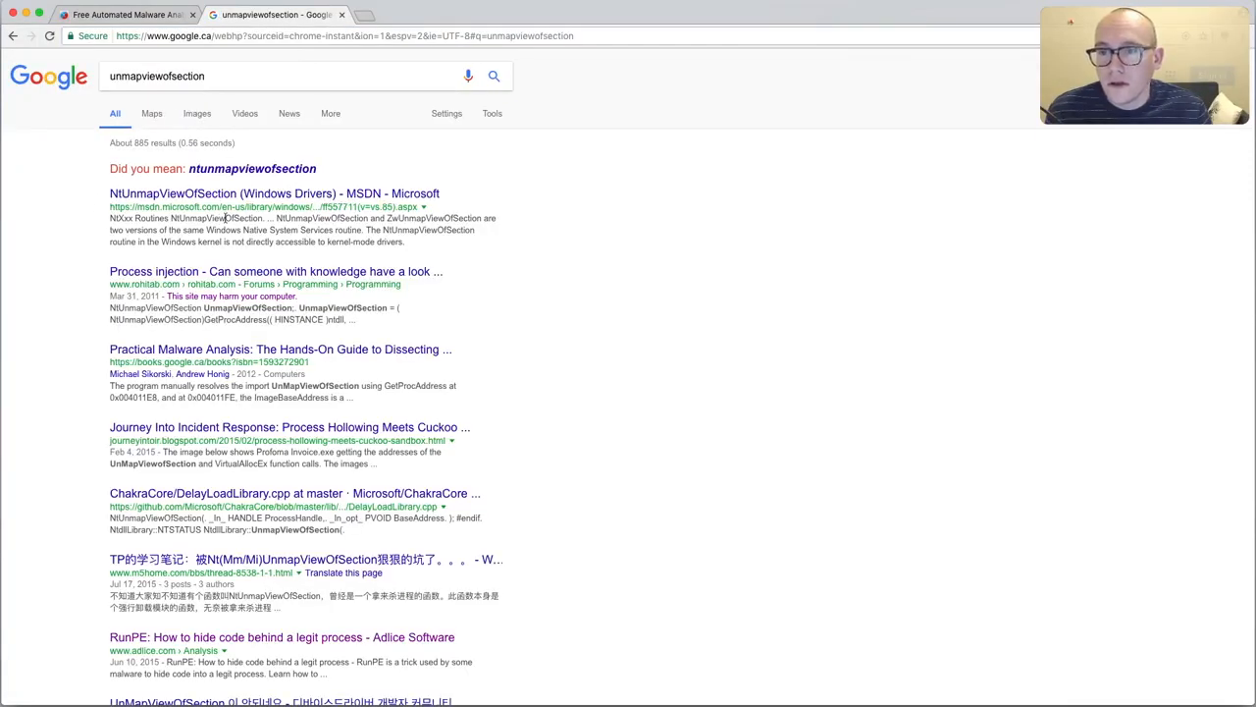
click(303, 194)
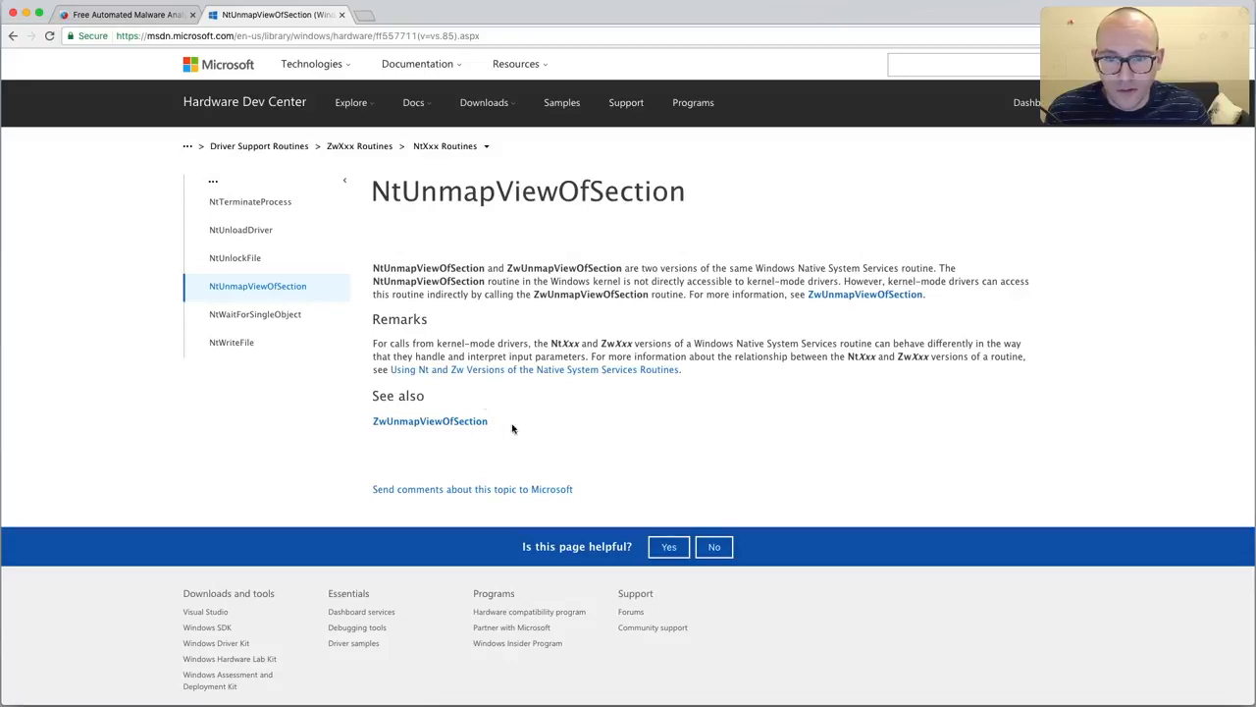
click(414, 423)
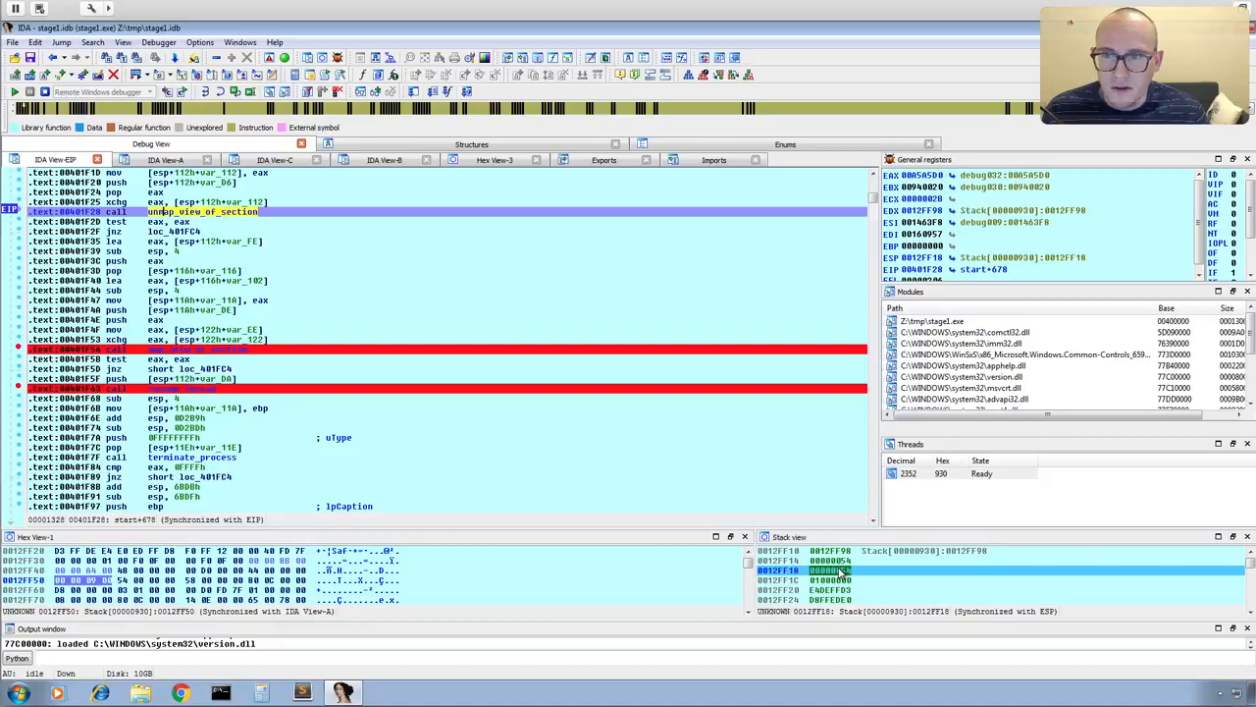
- In IDA, look into the unmap_view_of_section function, return to its call and examine the process handle and base address arguments on the stack
double_click(207, 211)
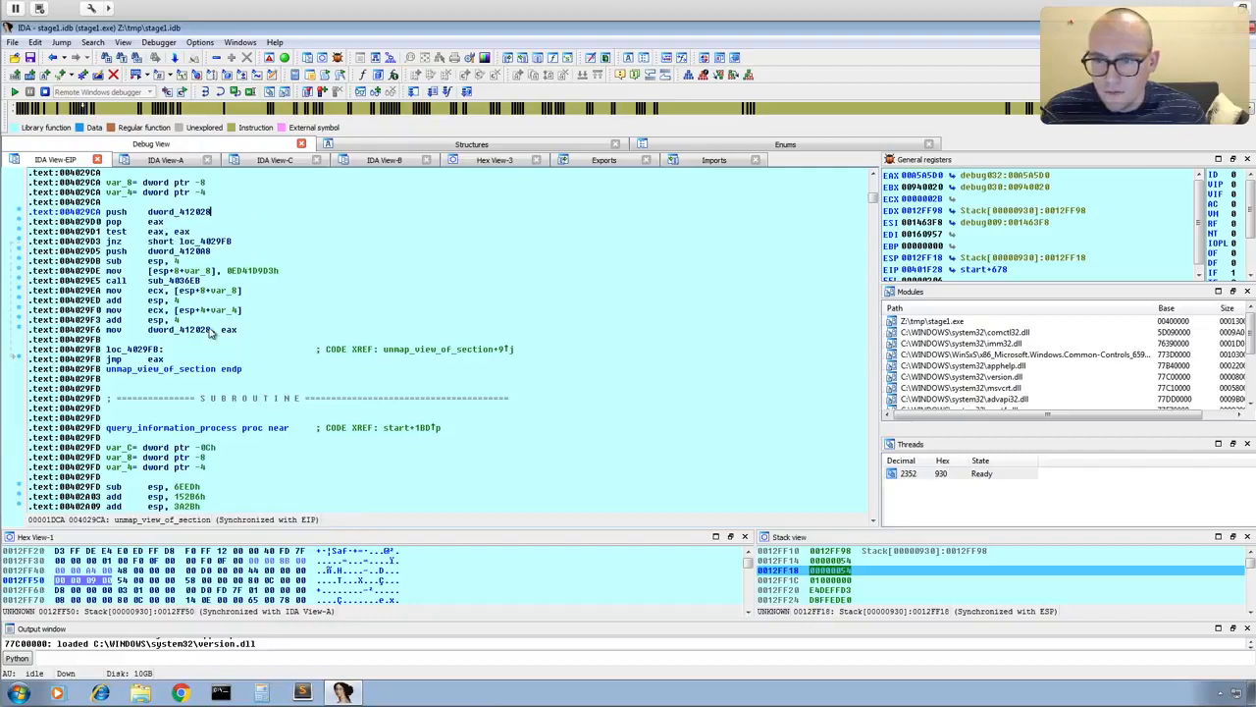
click(54, 58)
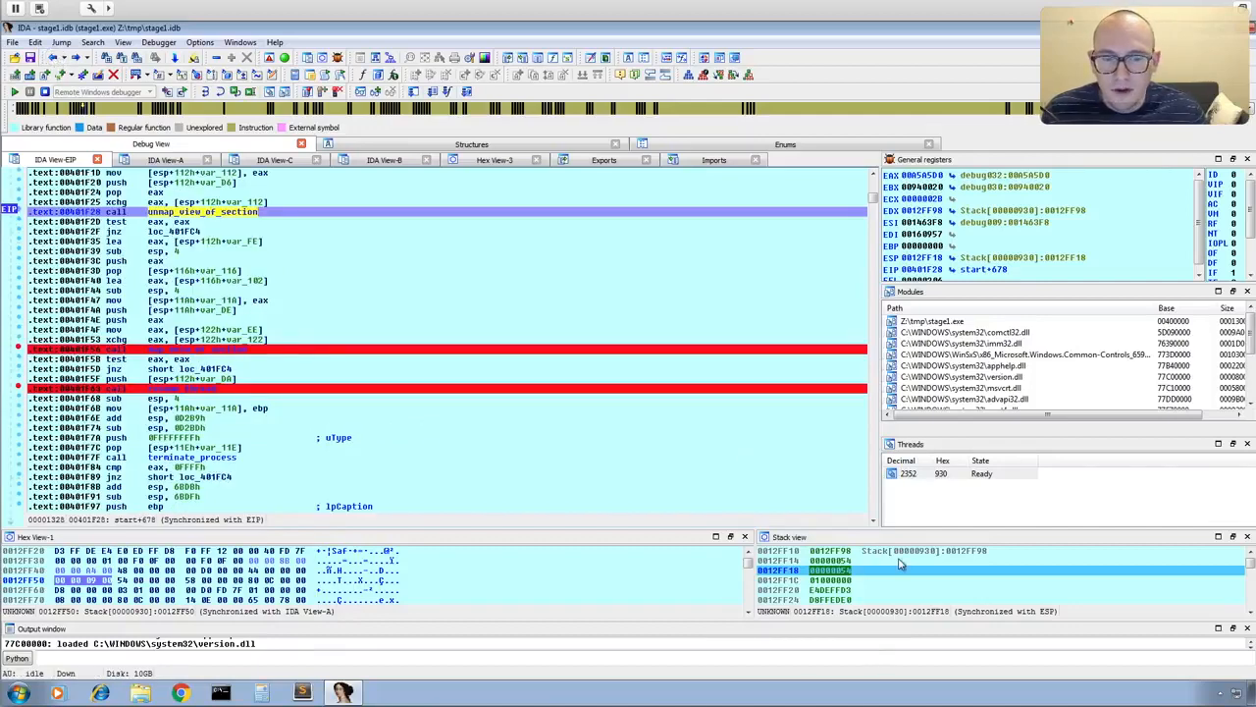
click(842, 572)
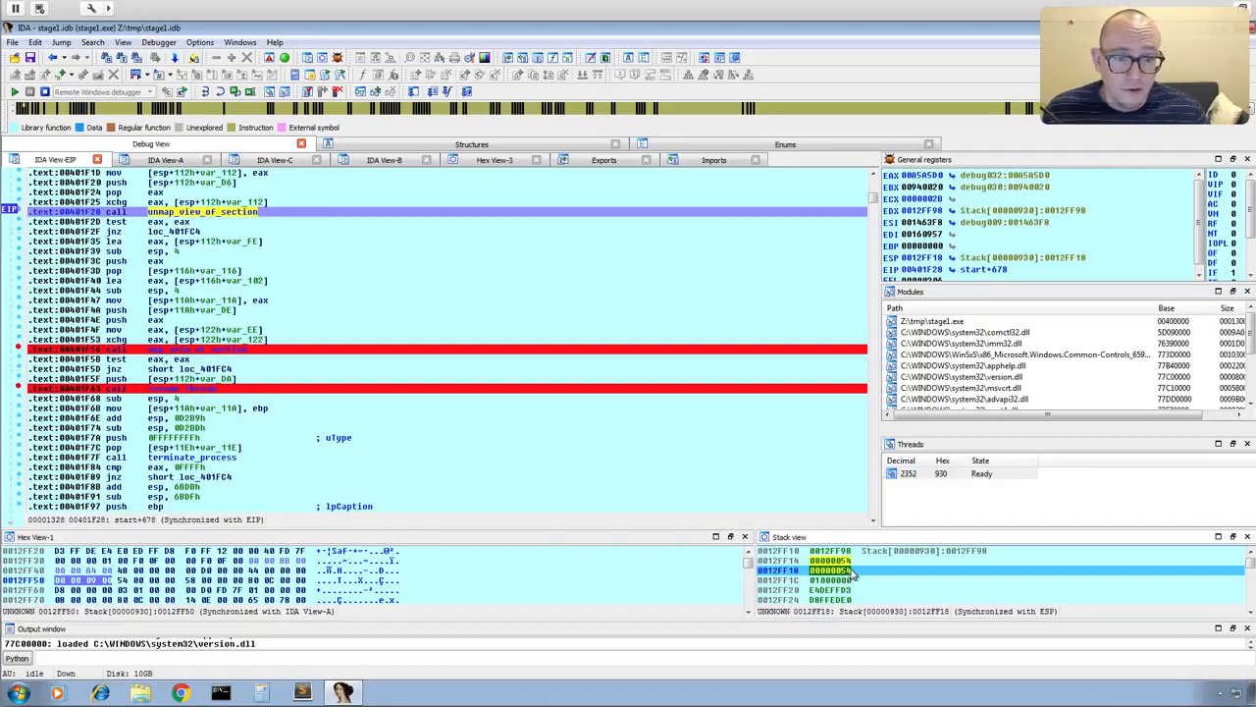
click(846, 581)
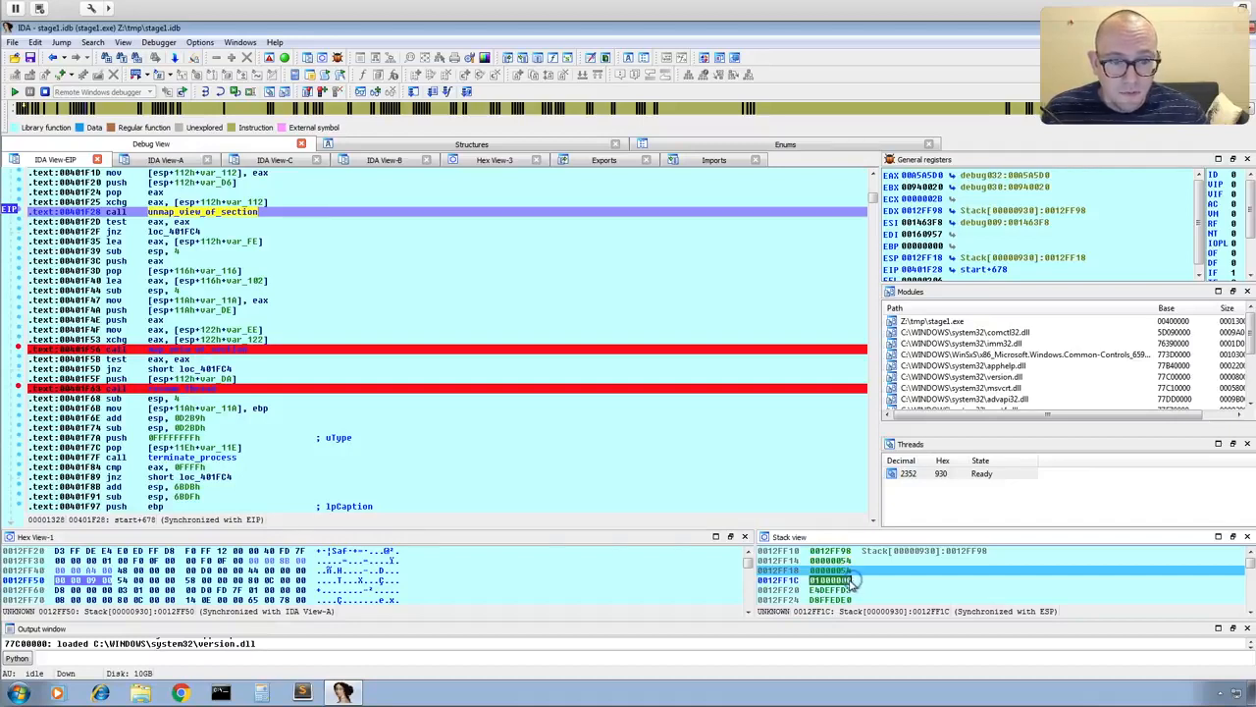
click(820, 580)
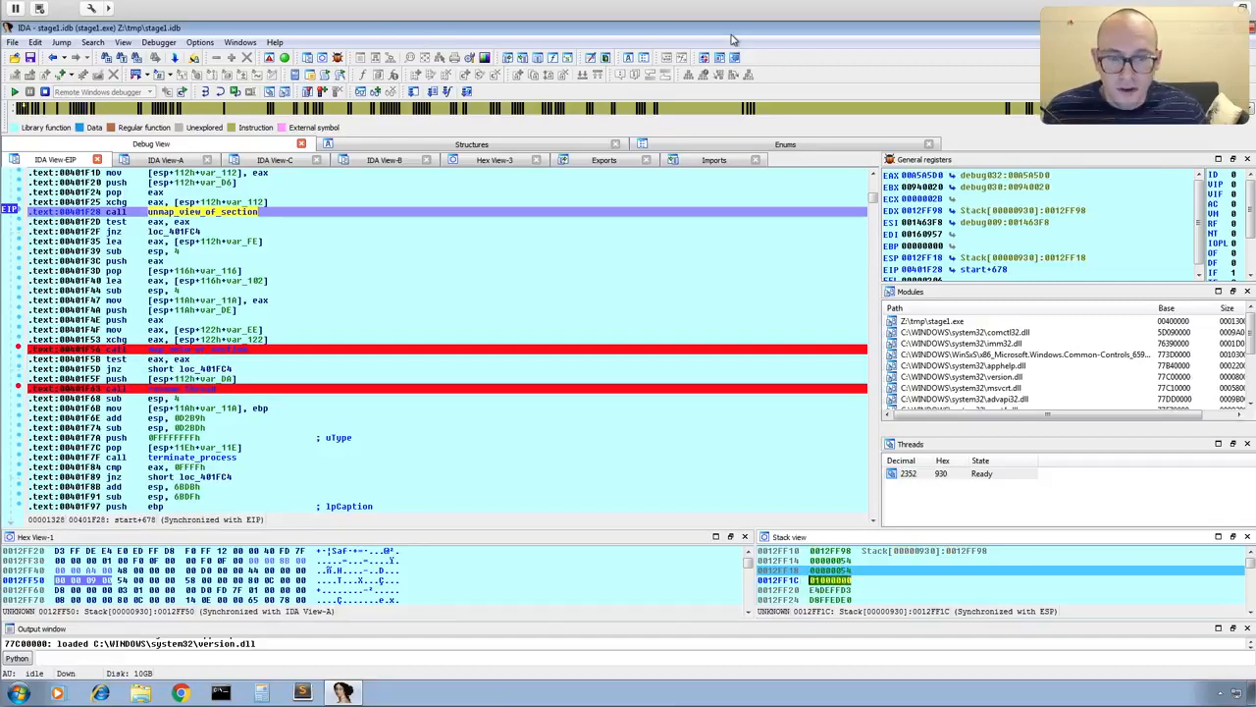
- Add "unmap 01000000 in remote process" on line 8 of the text editor note, and return to IDA
key(ctrl+Left)
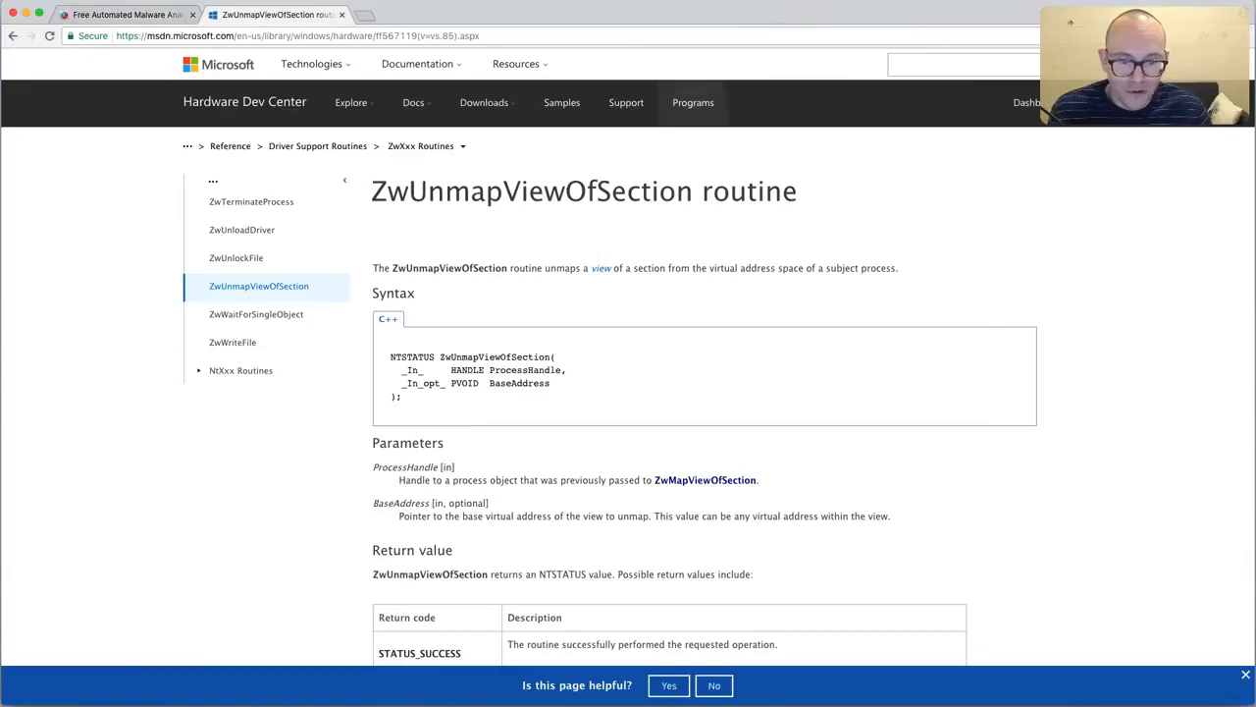
key(super+Tab)
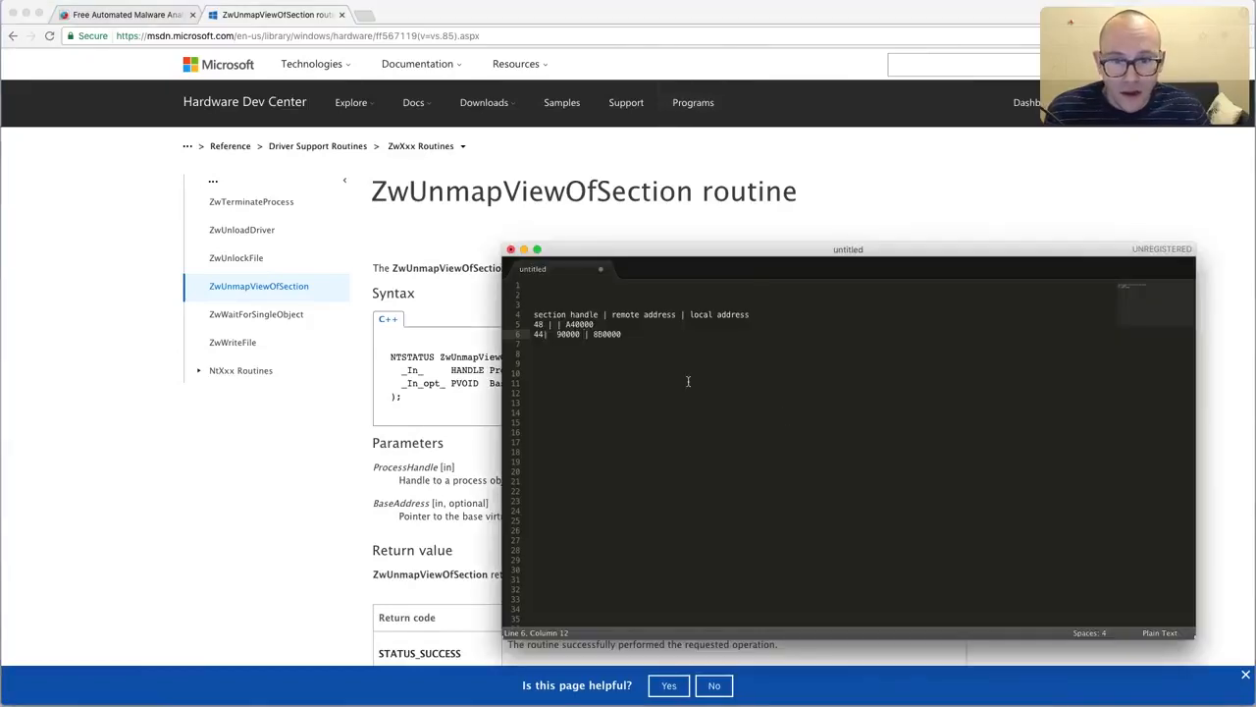
key(Return)
key(Return)
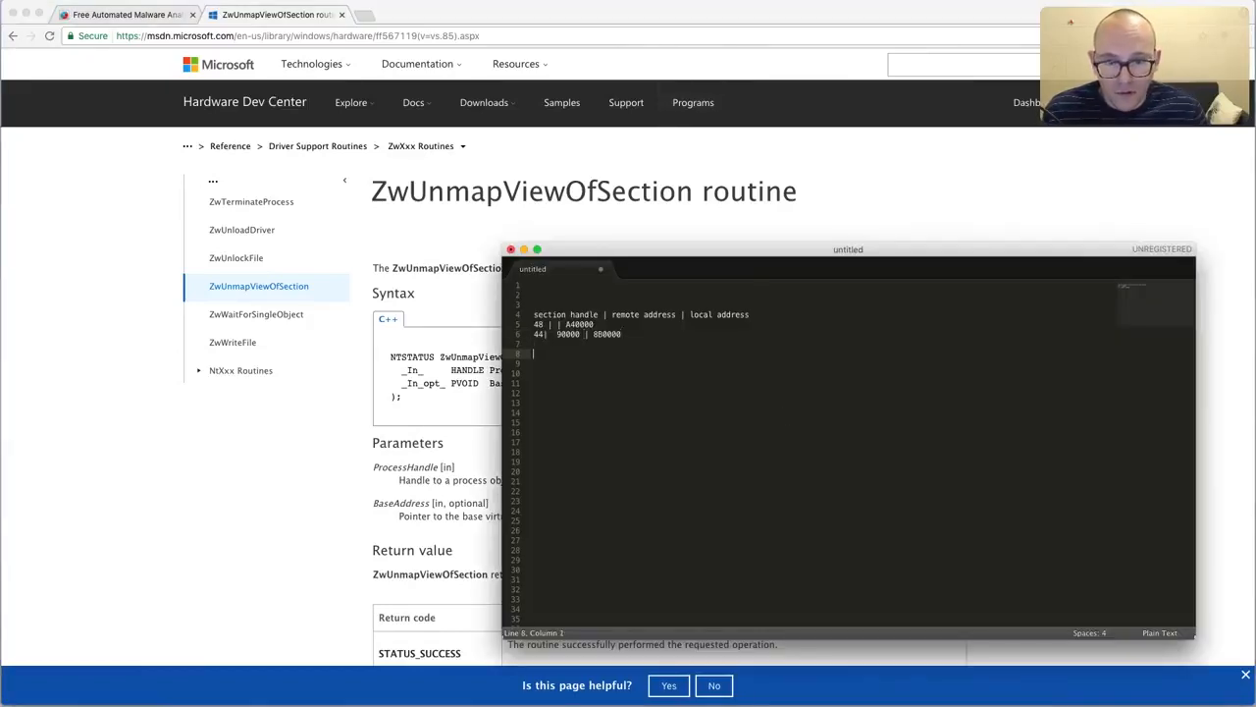
text(unmap 01000000 in remote process)
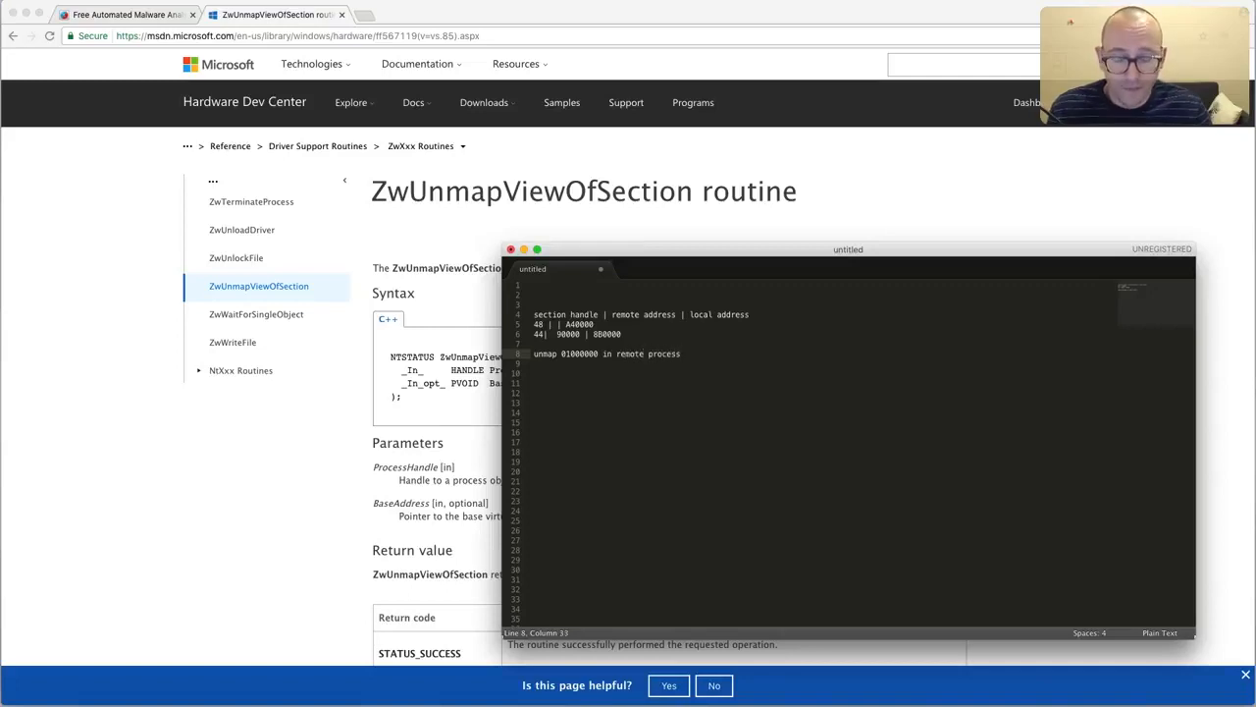
key(ctrl+Right)
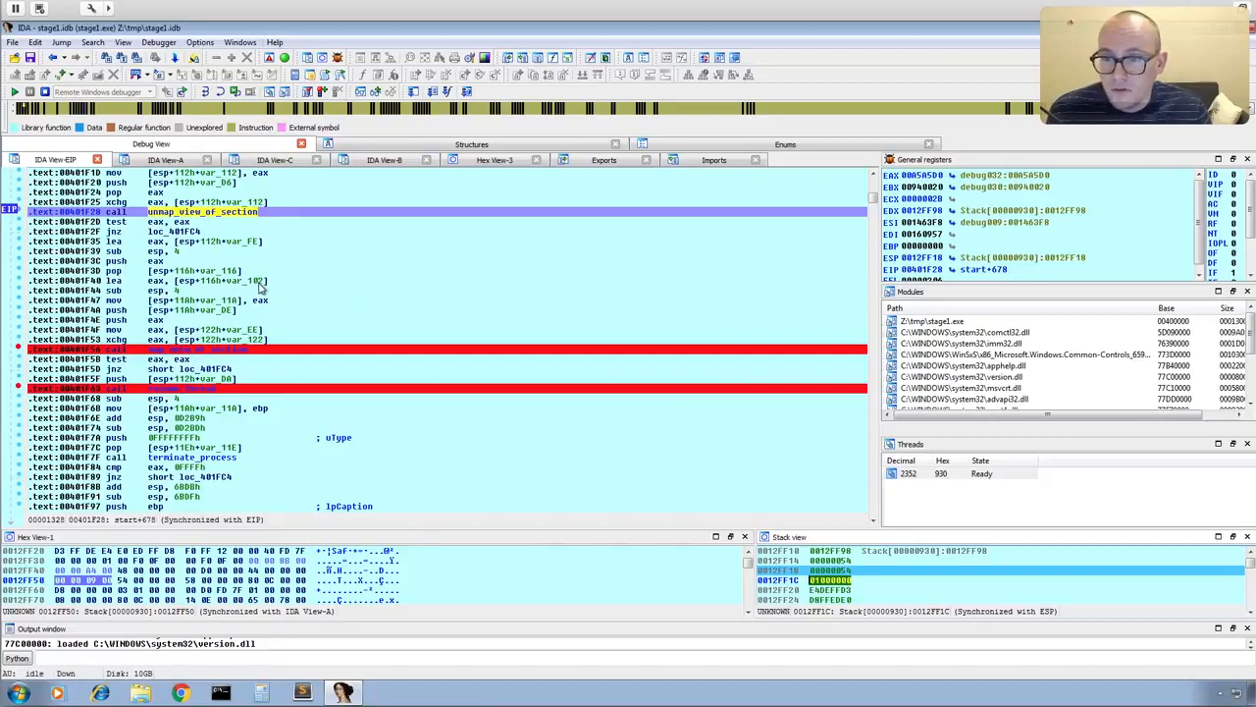
- Resume to the section mapping call after the unmap, convert the data at base address pointer 0012FF30 to a dword and select its value
click(15, 92)
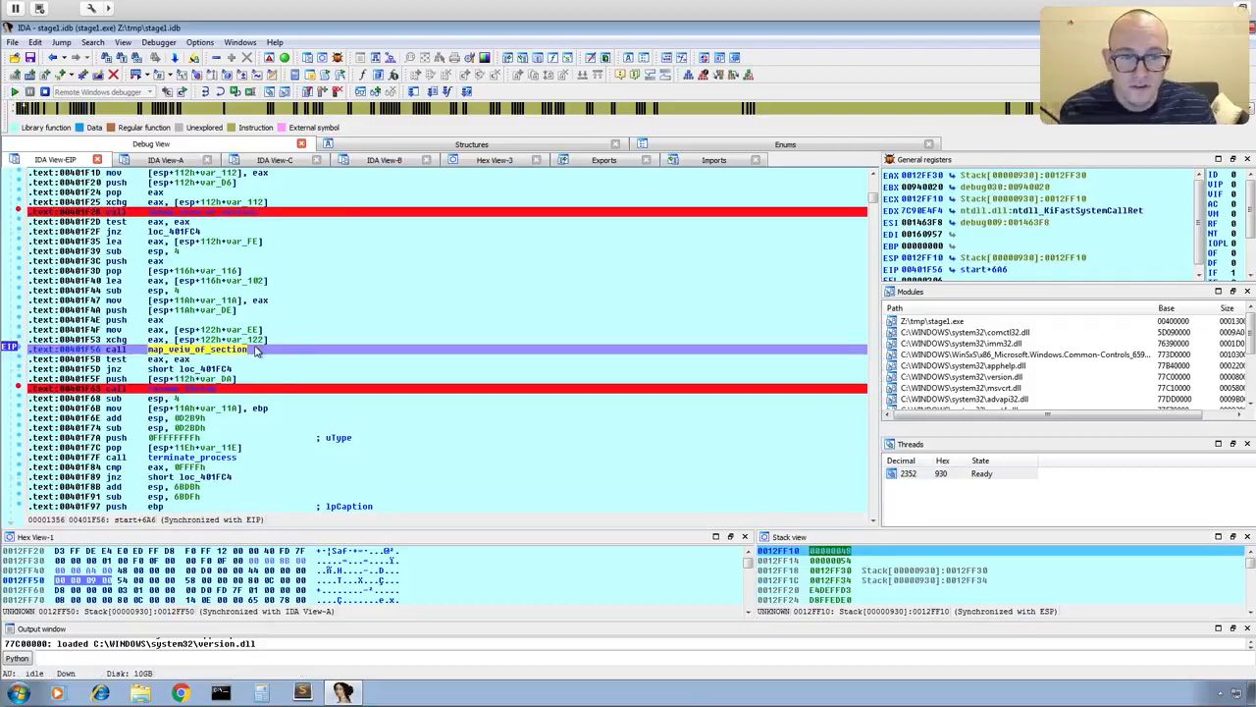
click(834, 570)
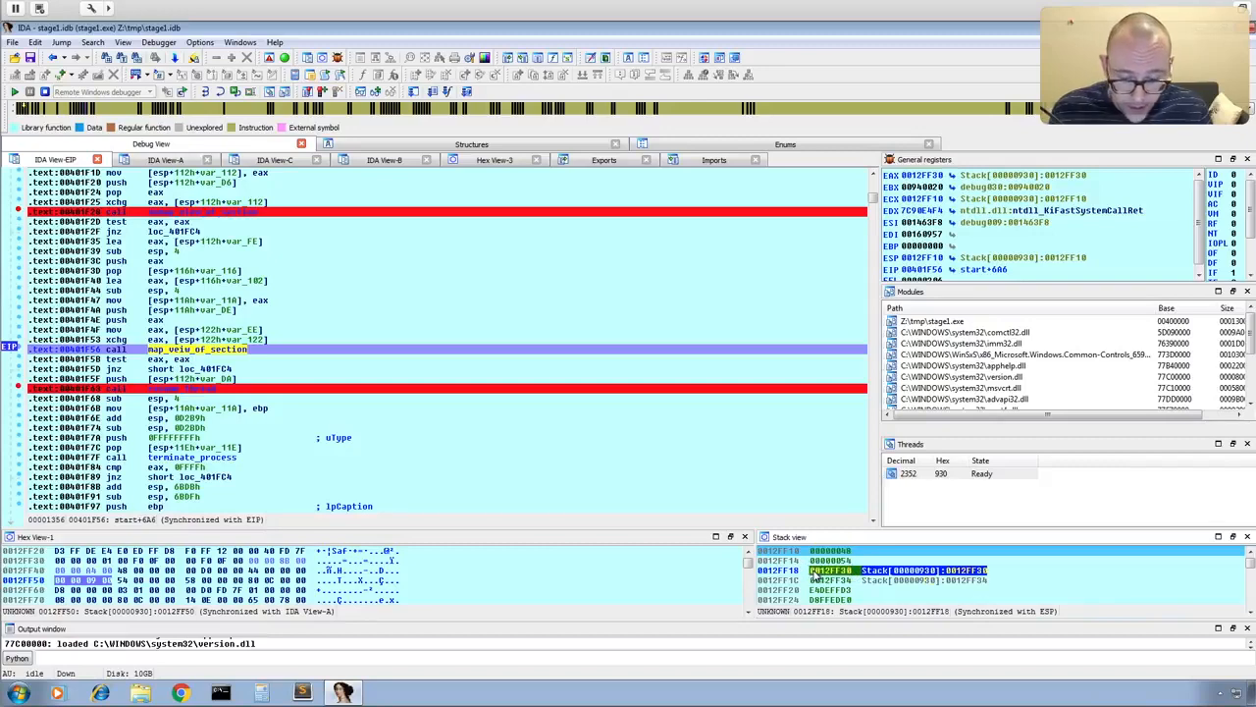
click(155, 160)
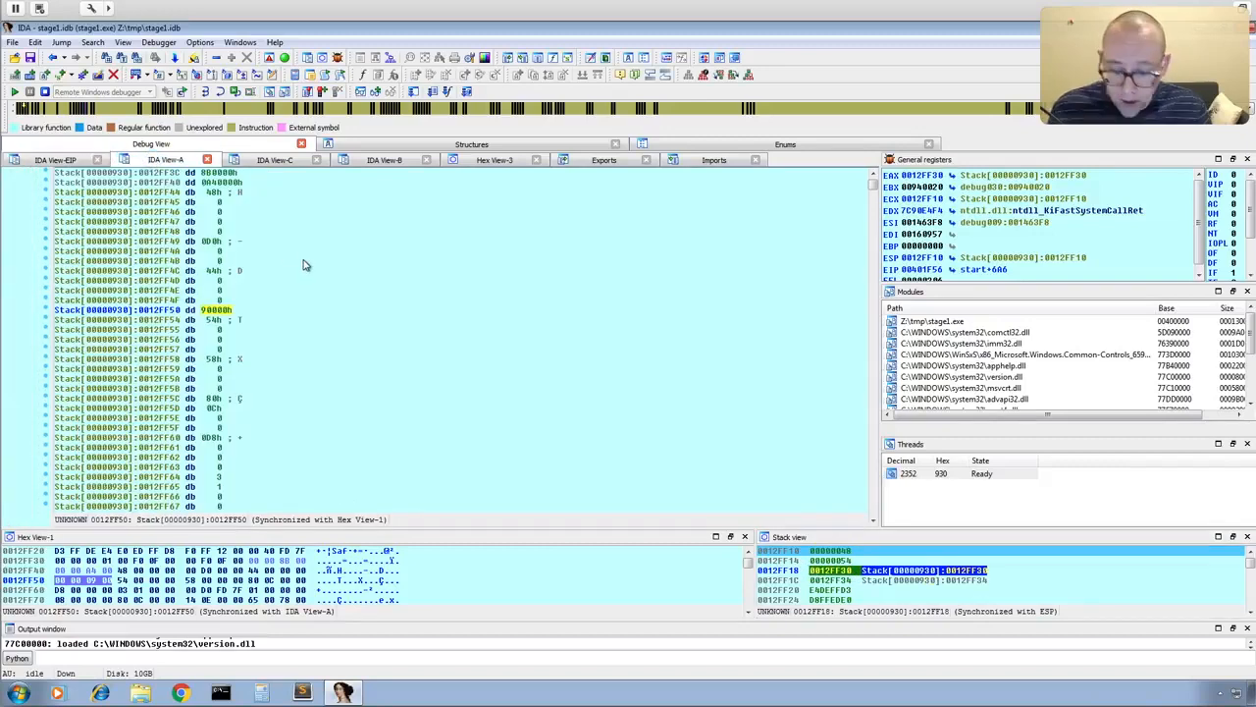
text(g)
text(0012FF30)
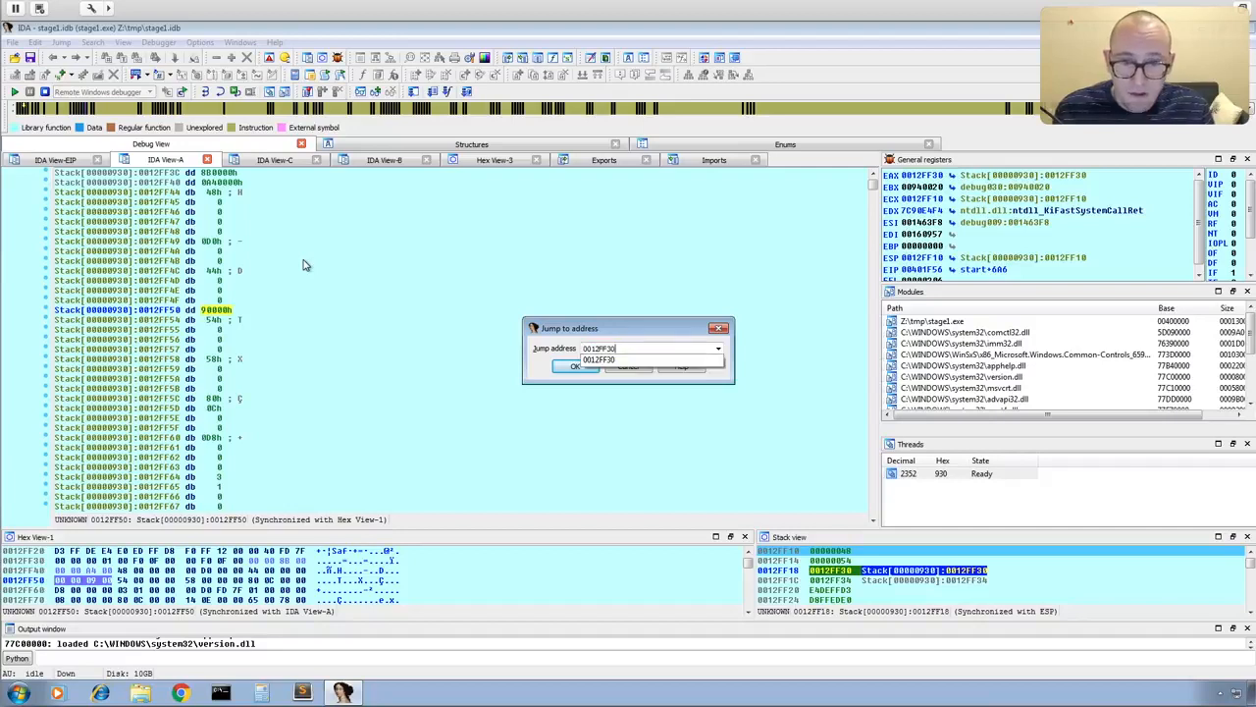
key(Return)
key(d)
key(d)
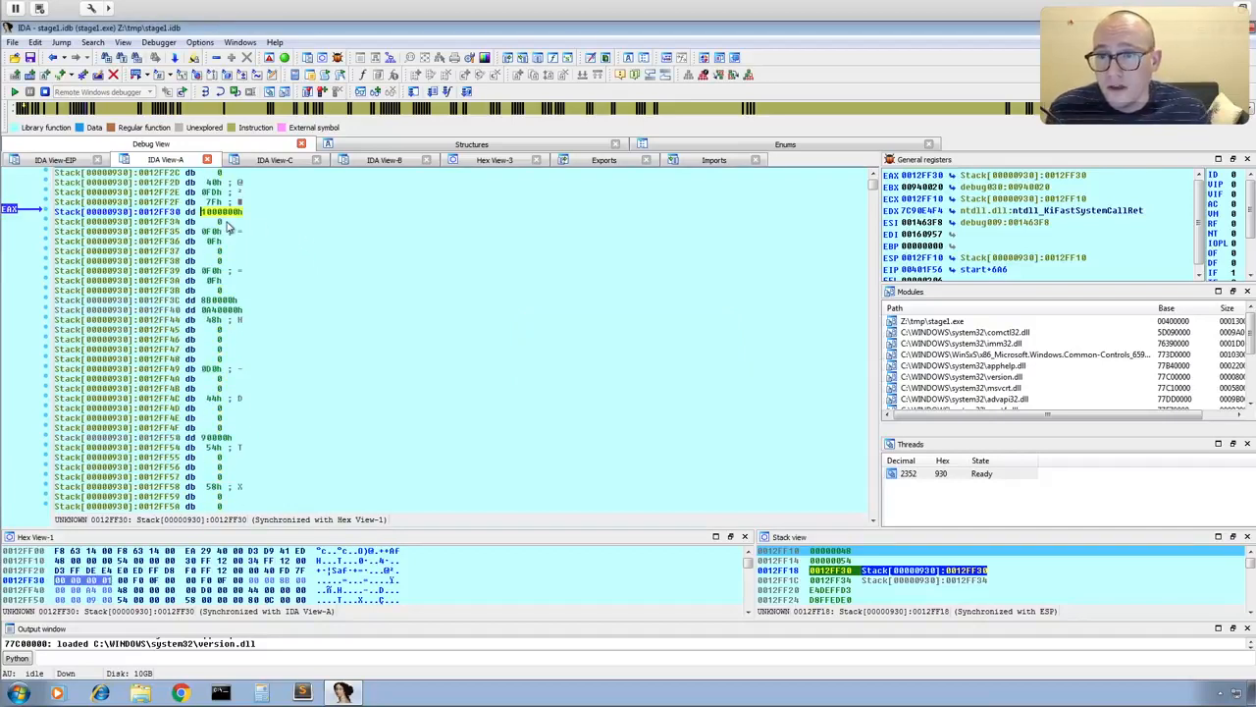
mouse_move(234, 212)
mouse_down()
mouse_move(211, 213)
mouse_move(239, 213)
mouse_up()
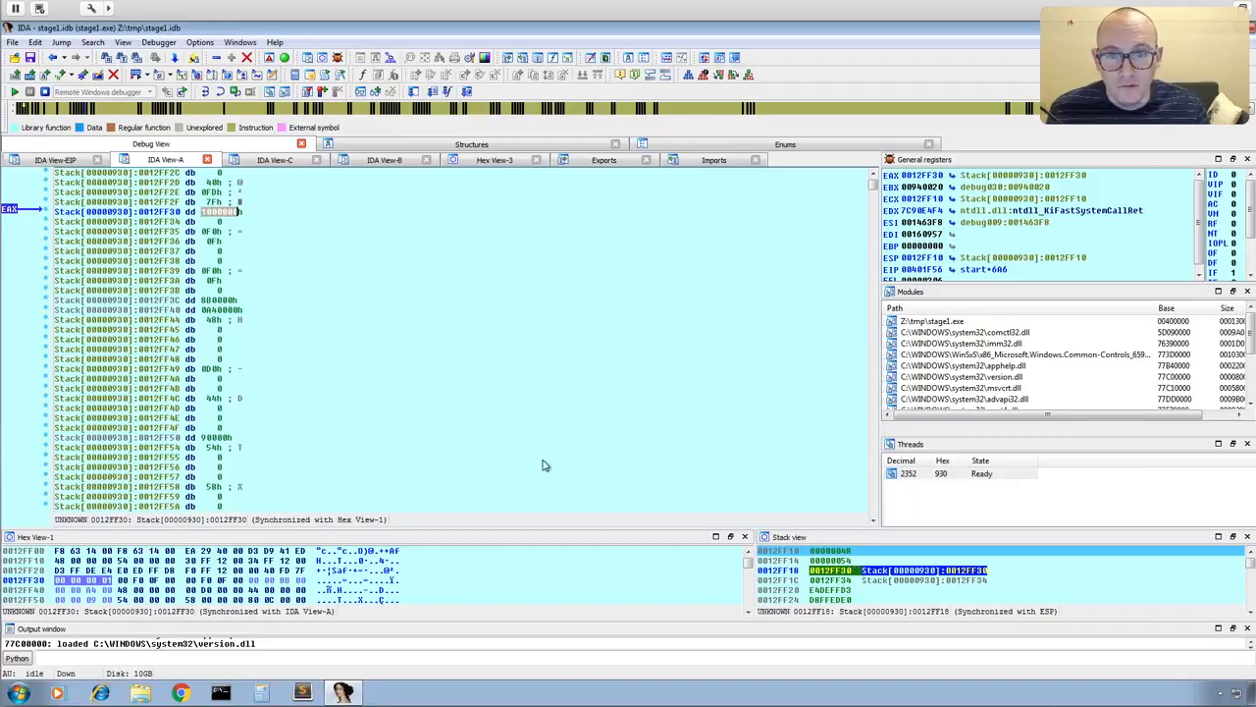
click(228, 213)
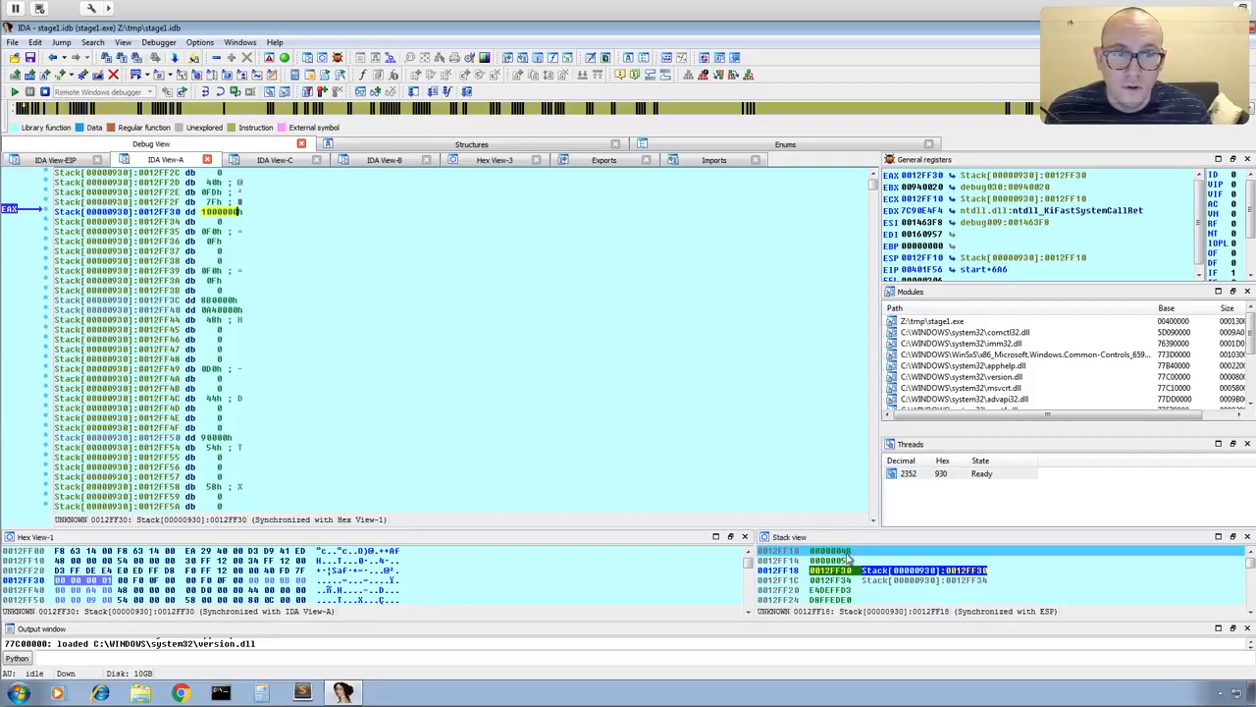
- Switch to the text editor note and insert two blank lines between the section handle 48 and 44 rows
key(ctrl+Left)
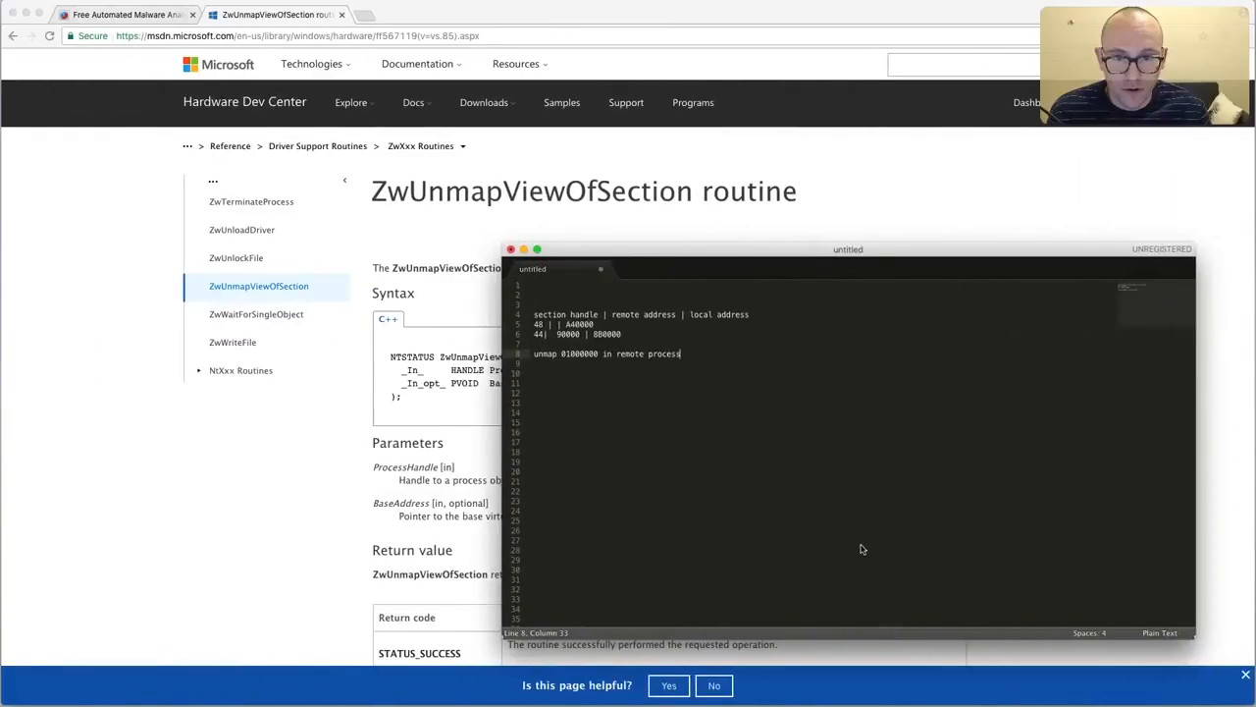
click(539, 324)
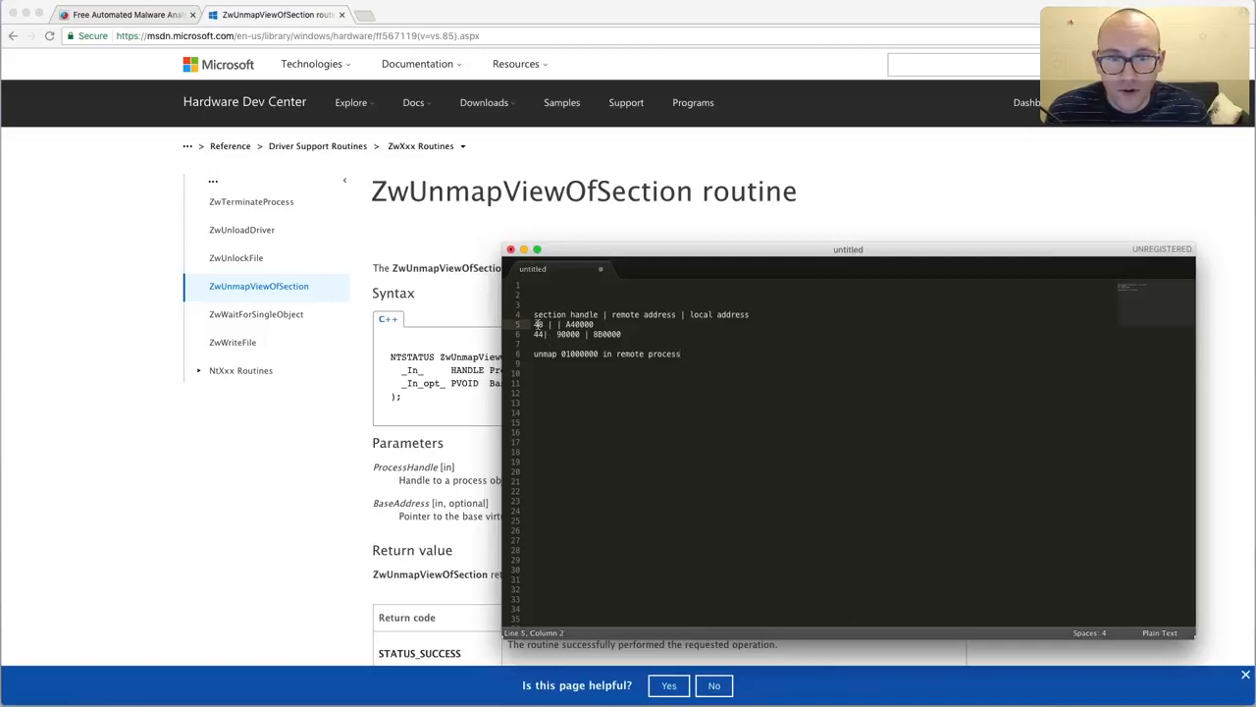
click(644, 327)
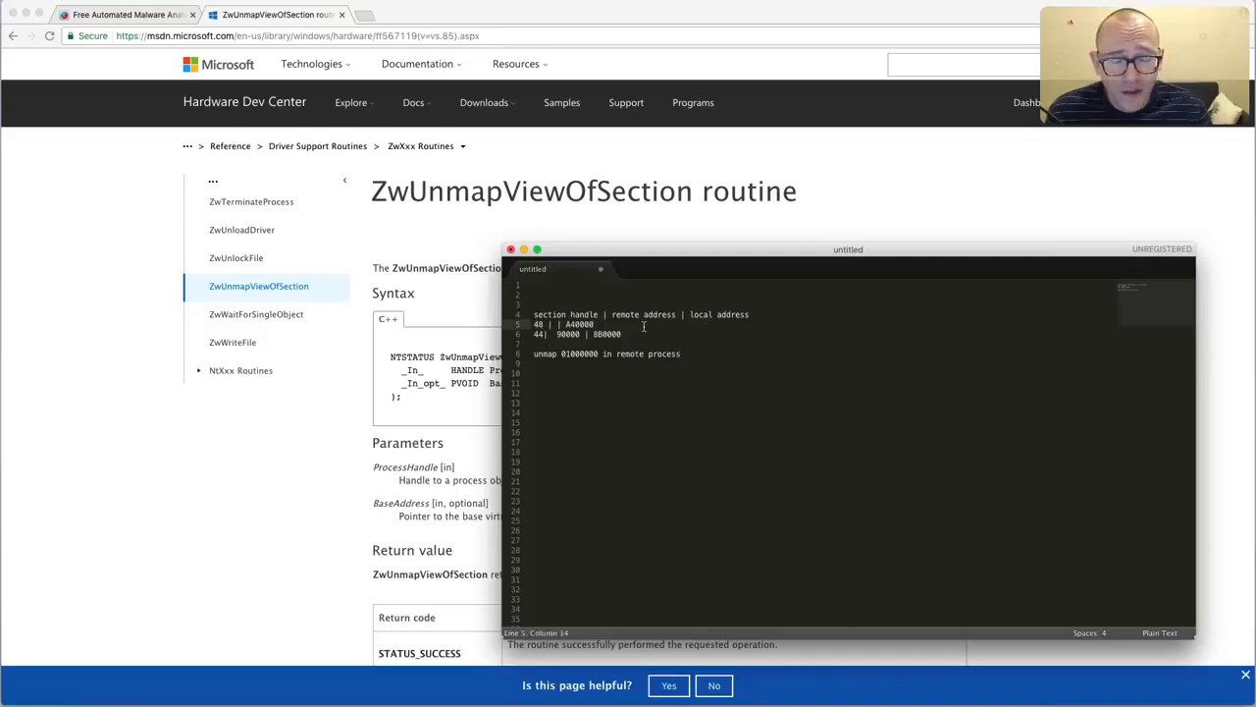
key(Return)
key(Return)
- Enter 1000000 as the remote address in the section handle 48 row of the note and return to IDA
click(538, 324)
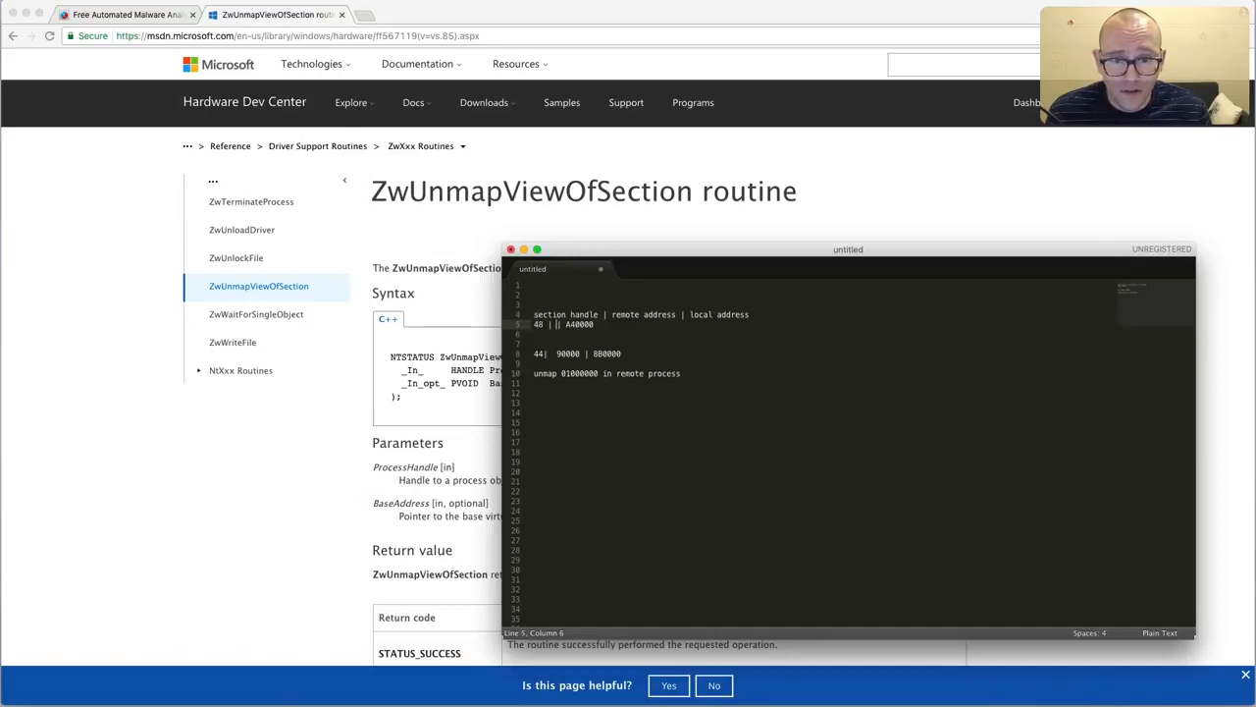
text(1000000)
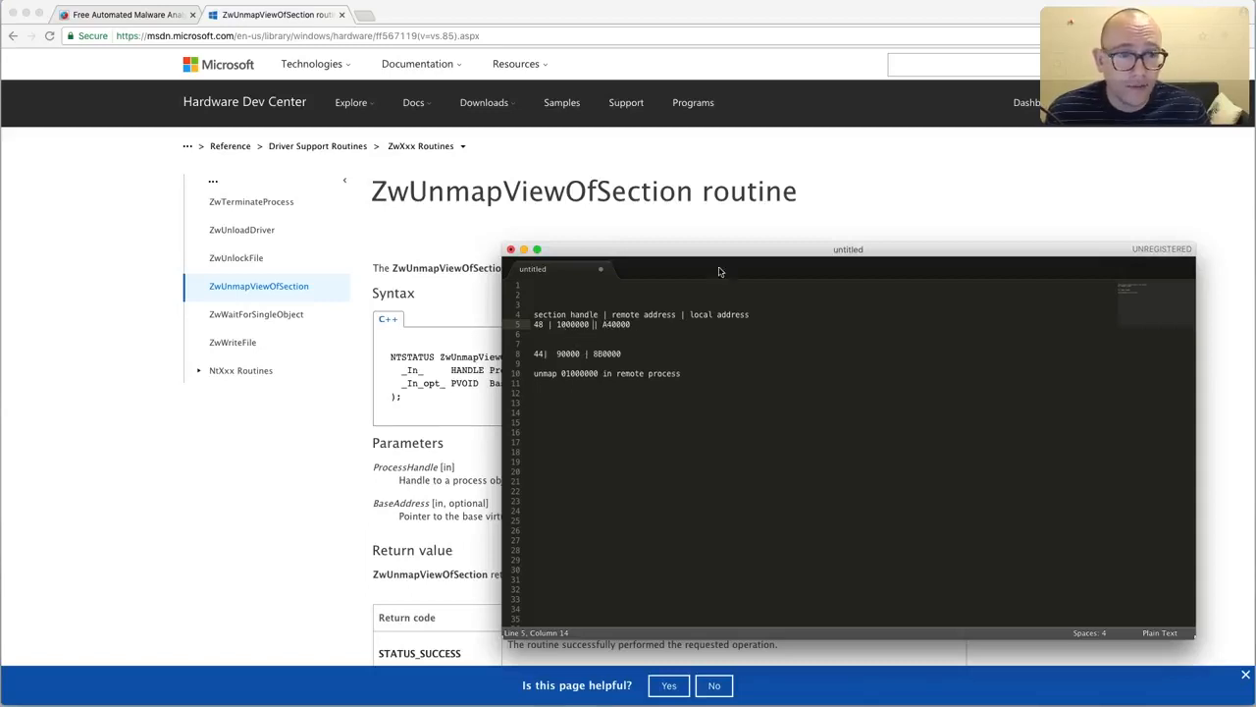
mouse_move(1254, 2)
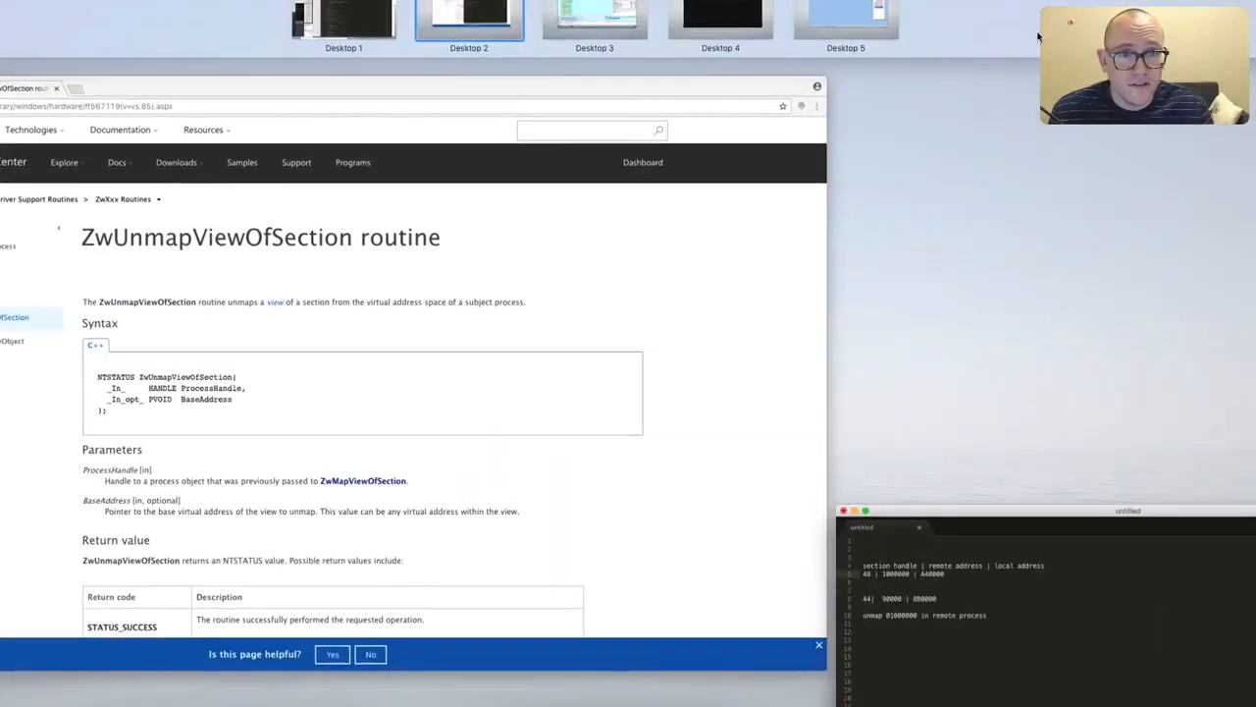
click(603, 20)
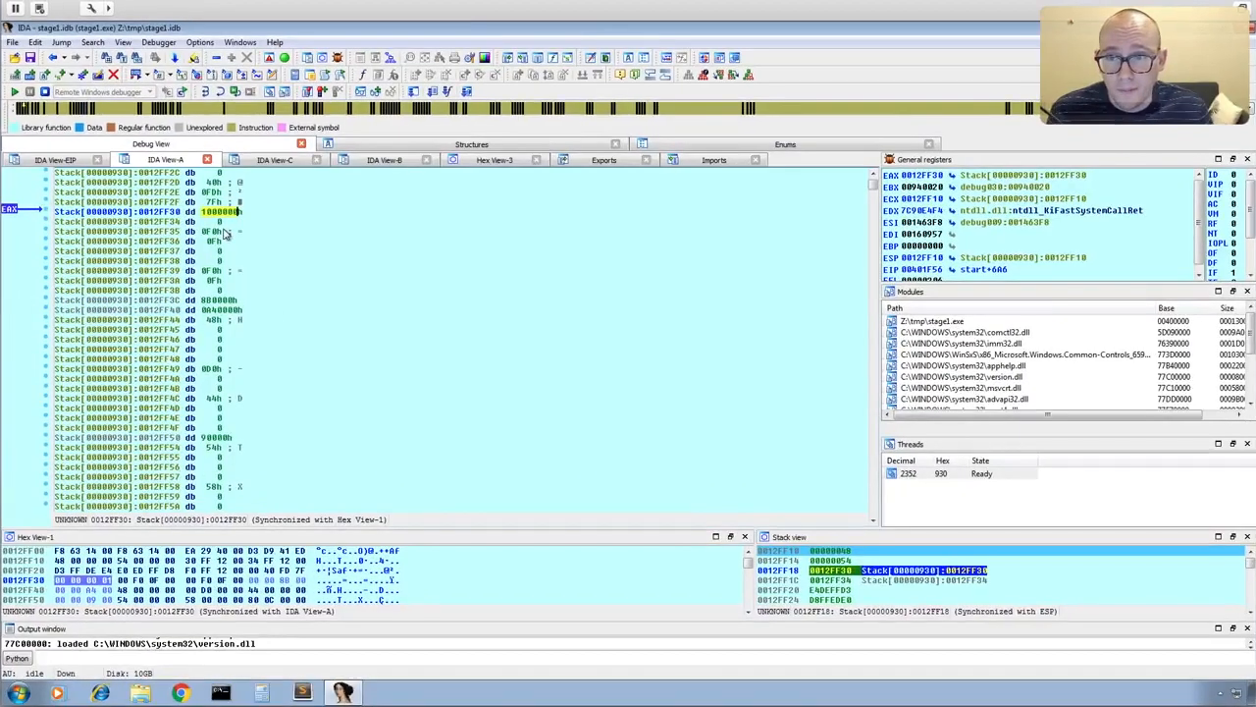
- Switch from IDA back to the desktop with the text editor note
mouse_move(1255, 2)
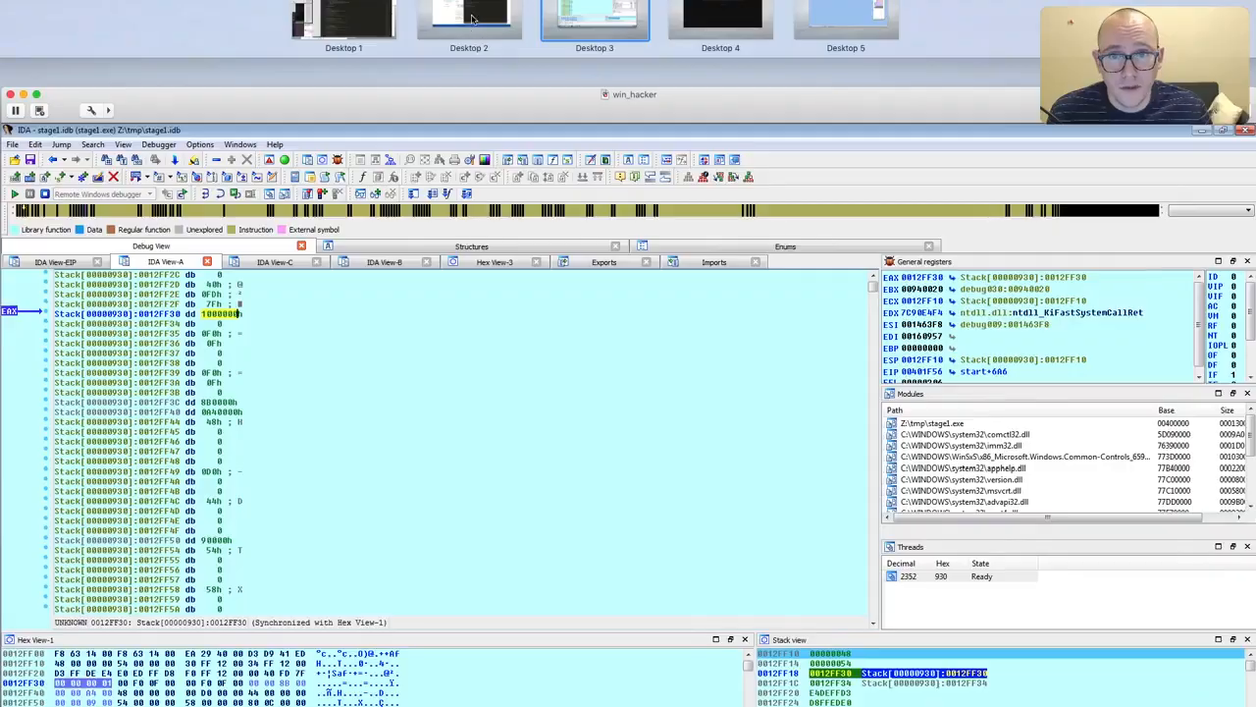
- Copy the local address A40000 from the section notes in the text editor and jump to it in IDA View-A
click(472, 22)
double_click(613, 325)
key(super+c)
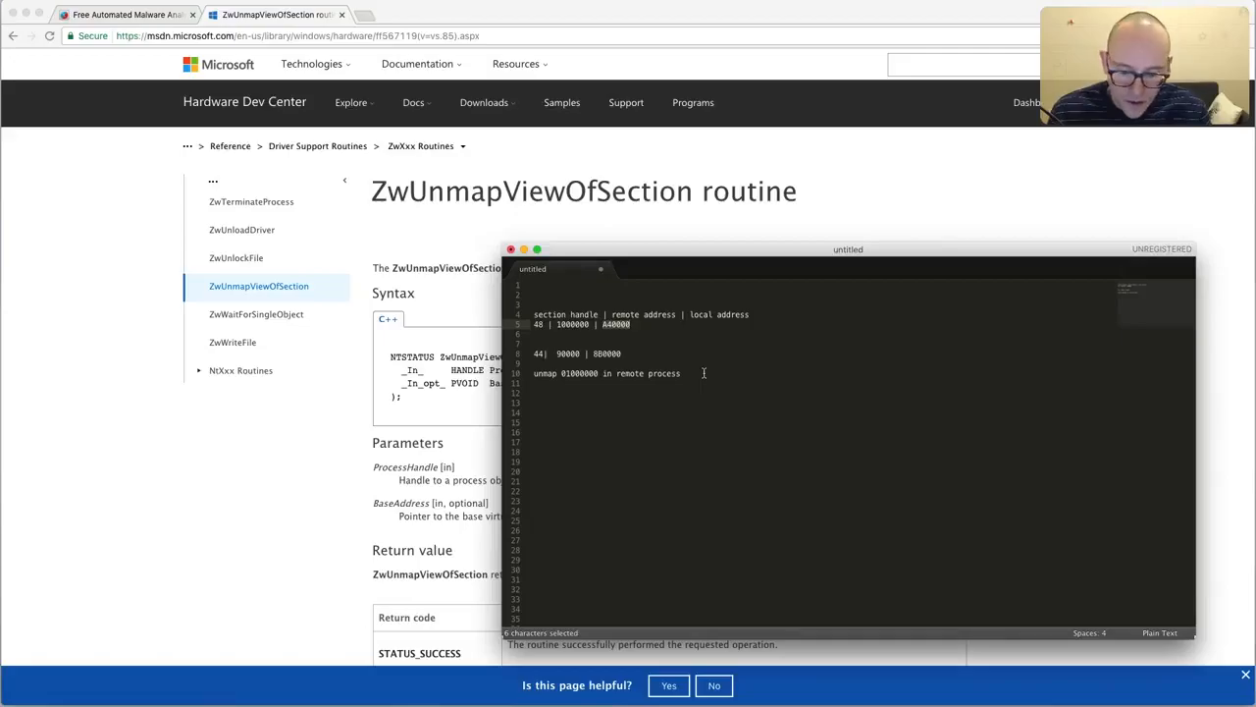
key(ctrl+Right)
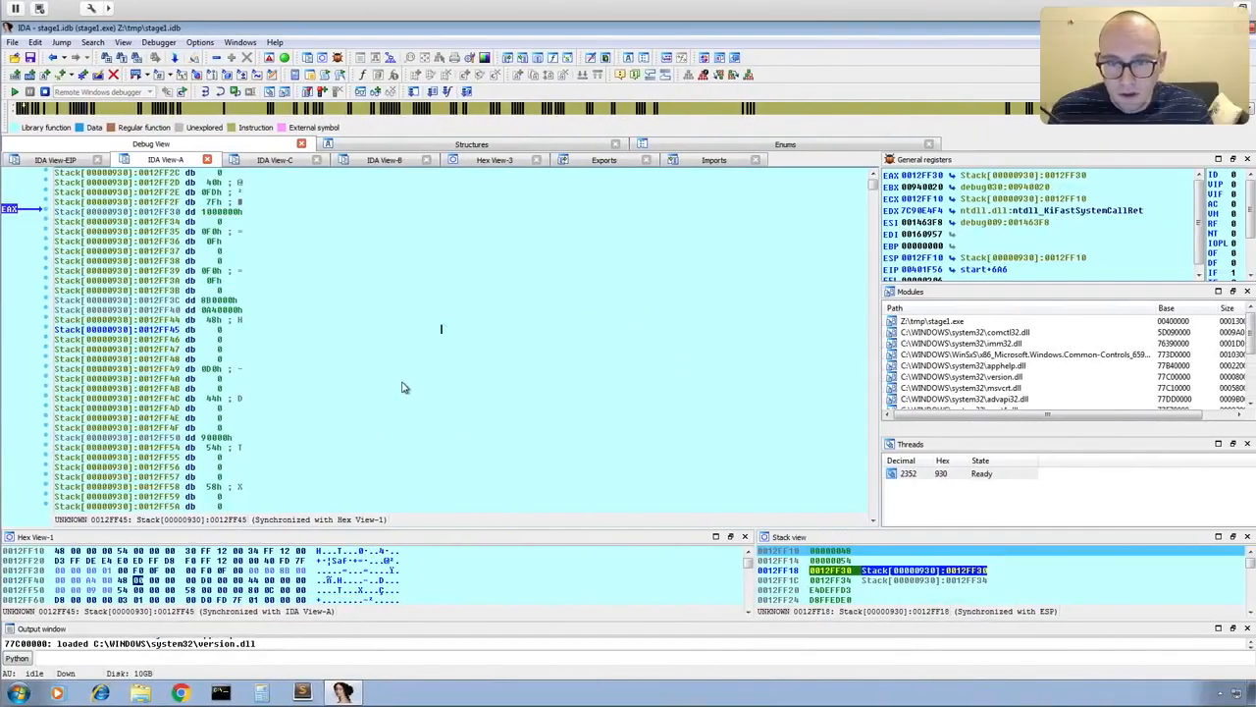
key(g)
key(ctrl+v)
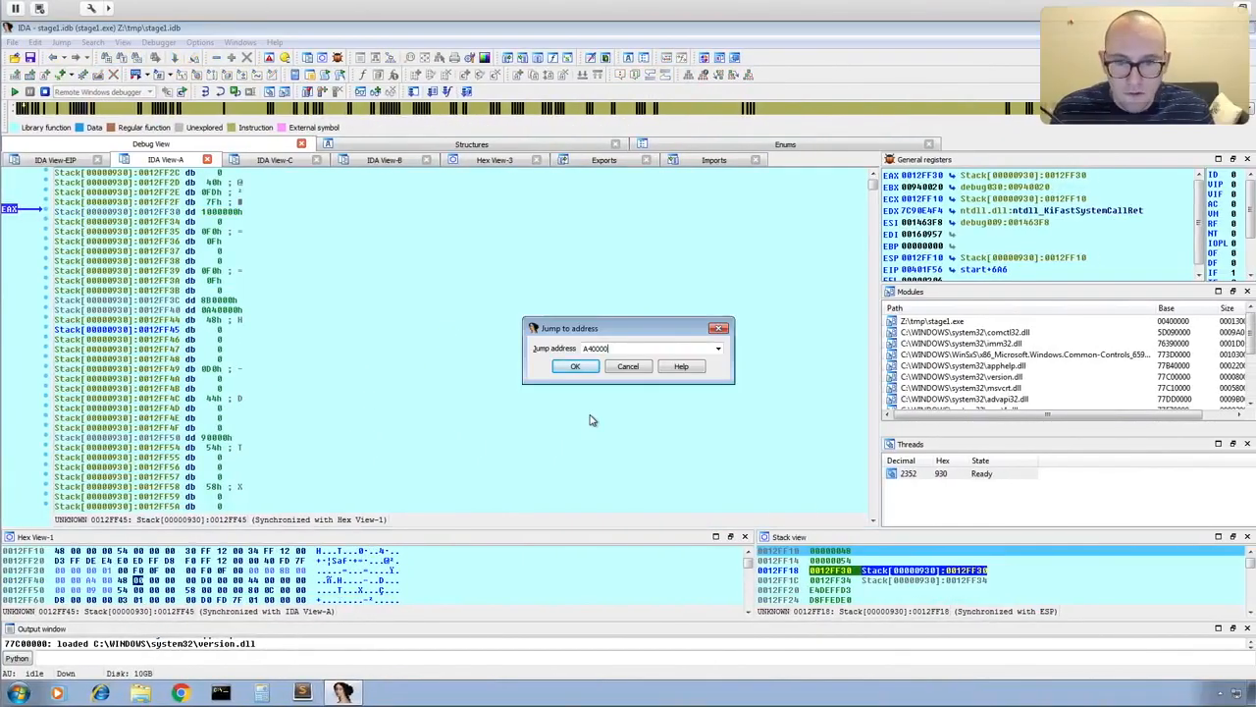
key(Return)
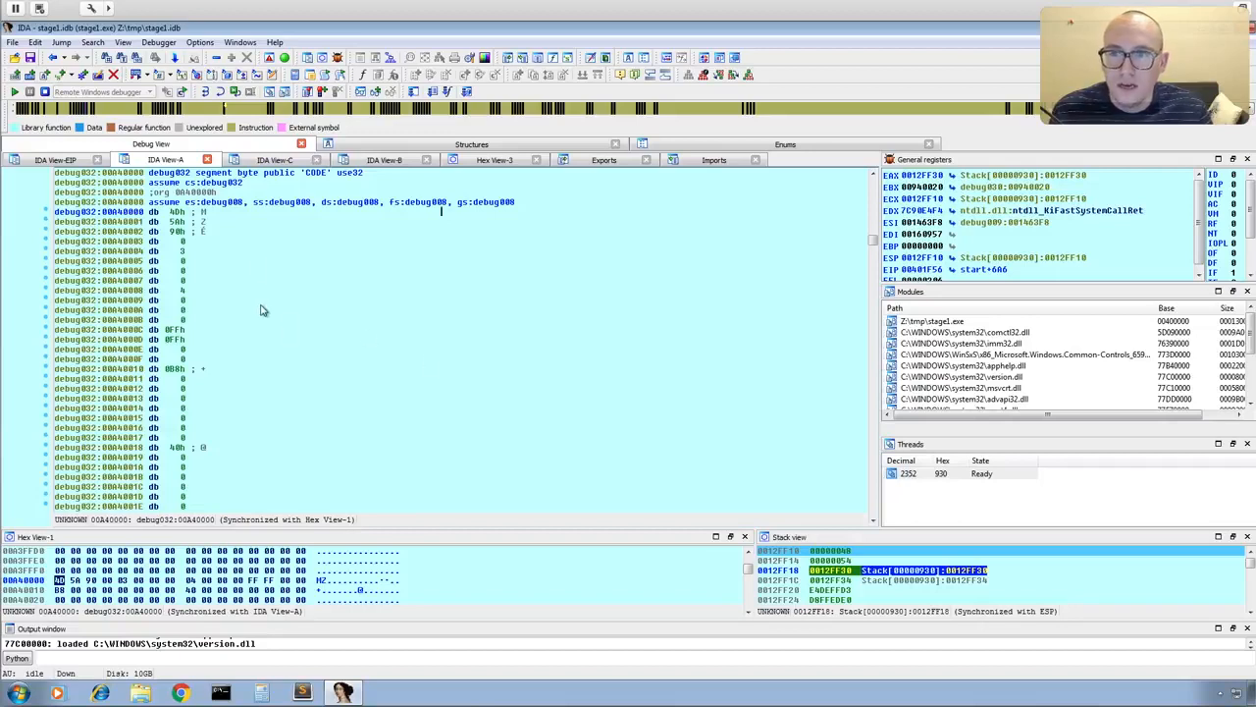
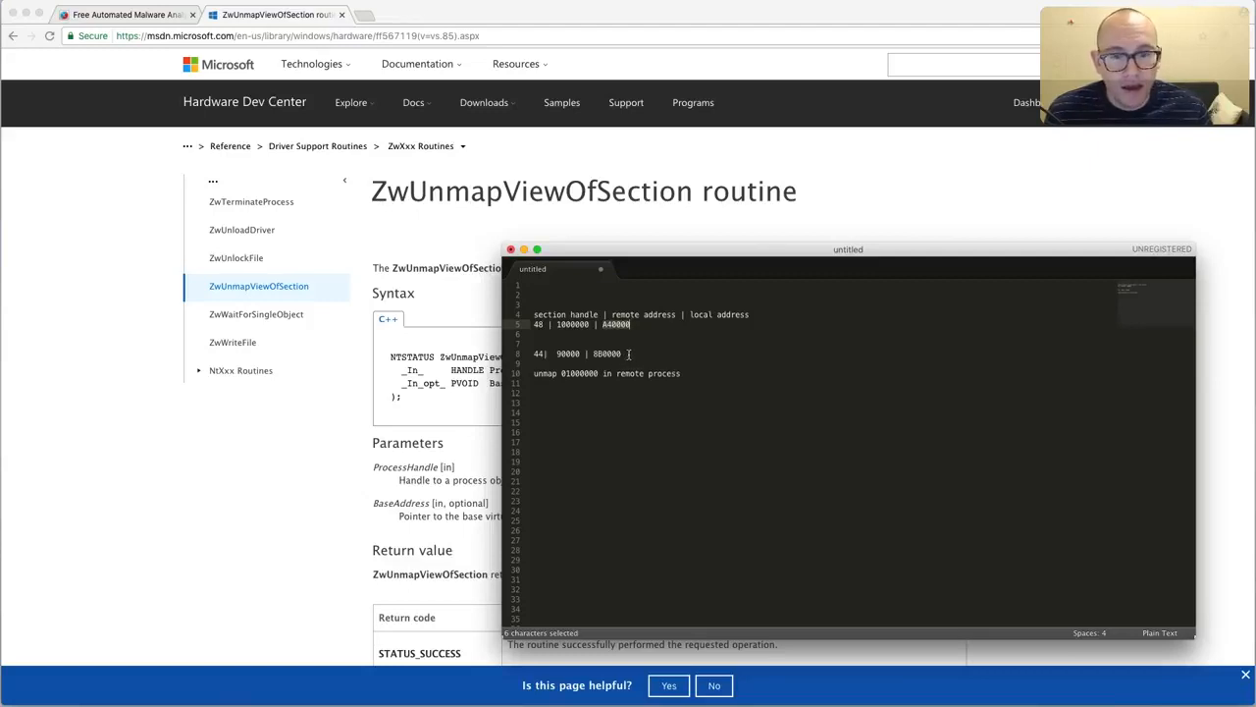
- Review the section 44 line in the notes, then return to IDA View-EIP to examine the code after the map-view-of-section call
drag(629, 354, 525, 354)
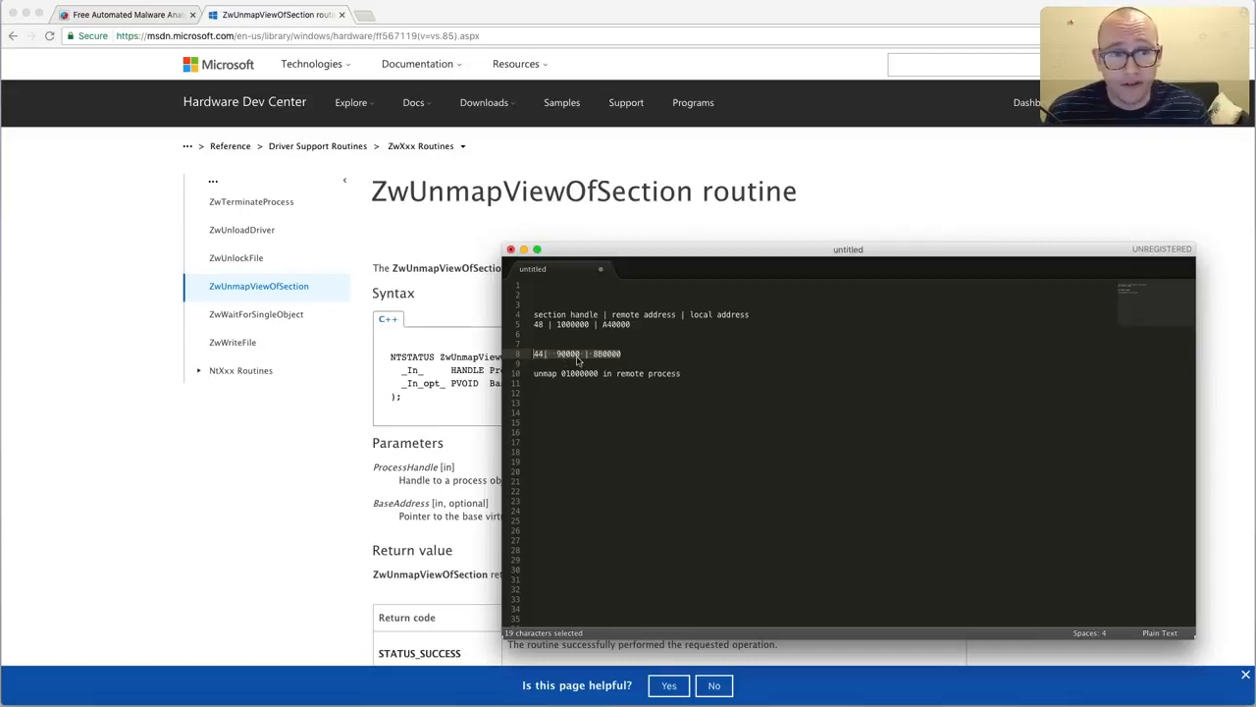
key(ctrl+Right)
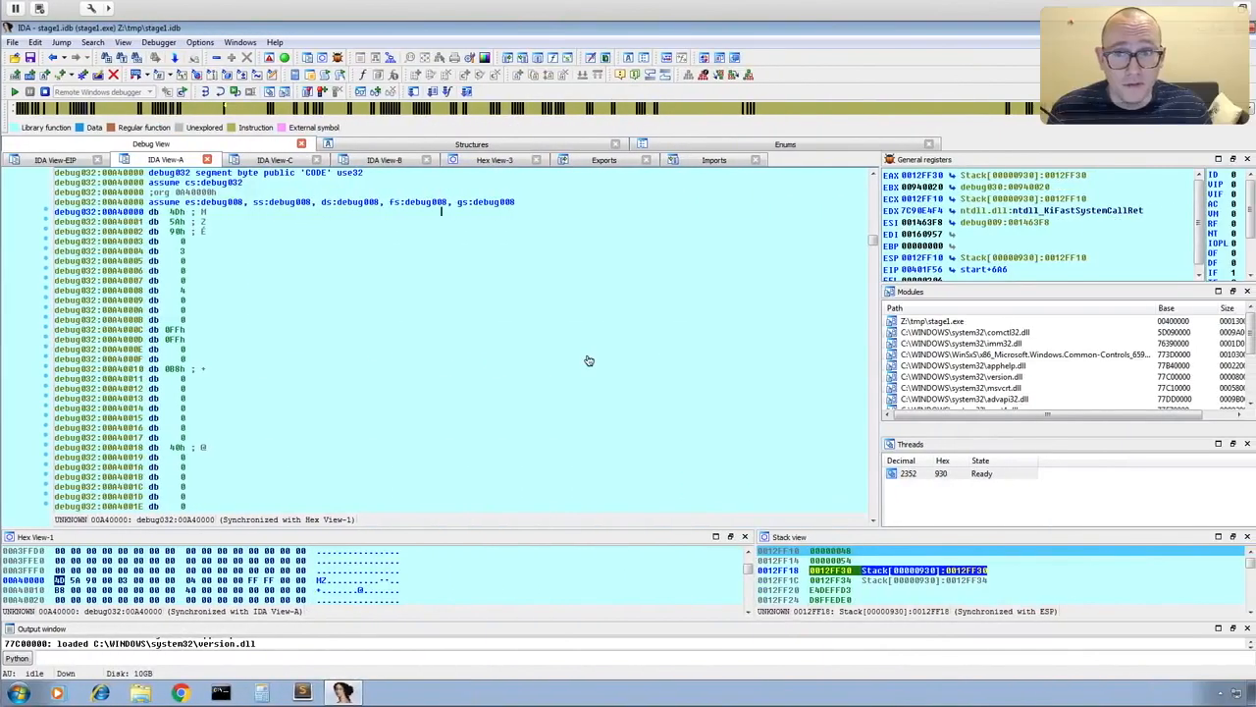
click(56, 161)
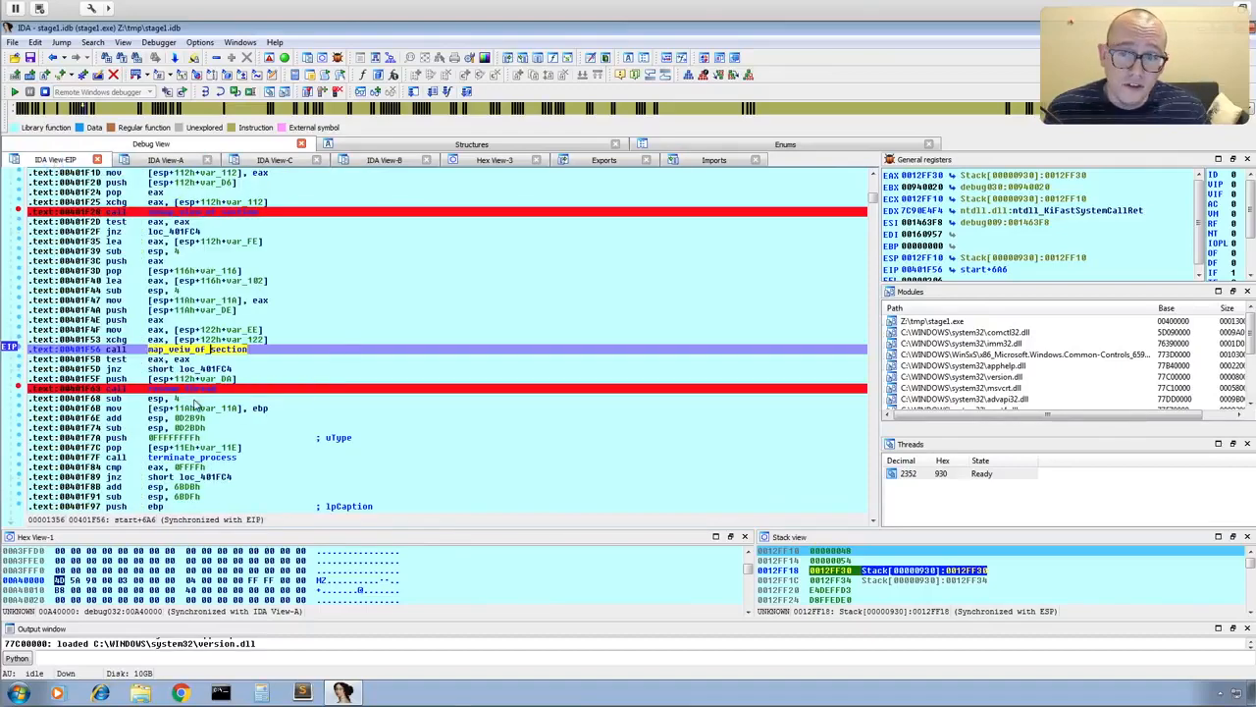
mouse_move(196, 390)
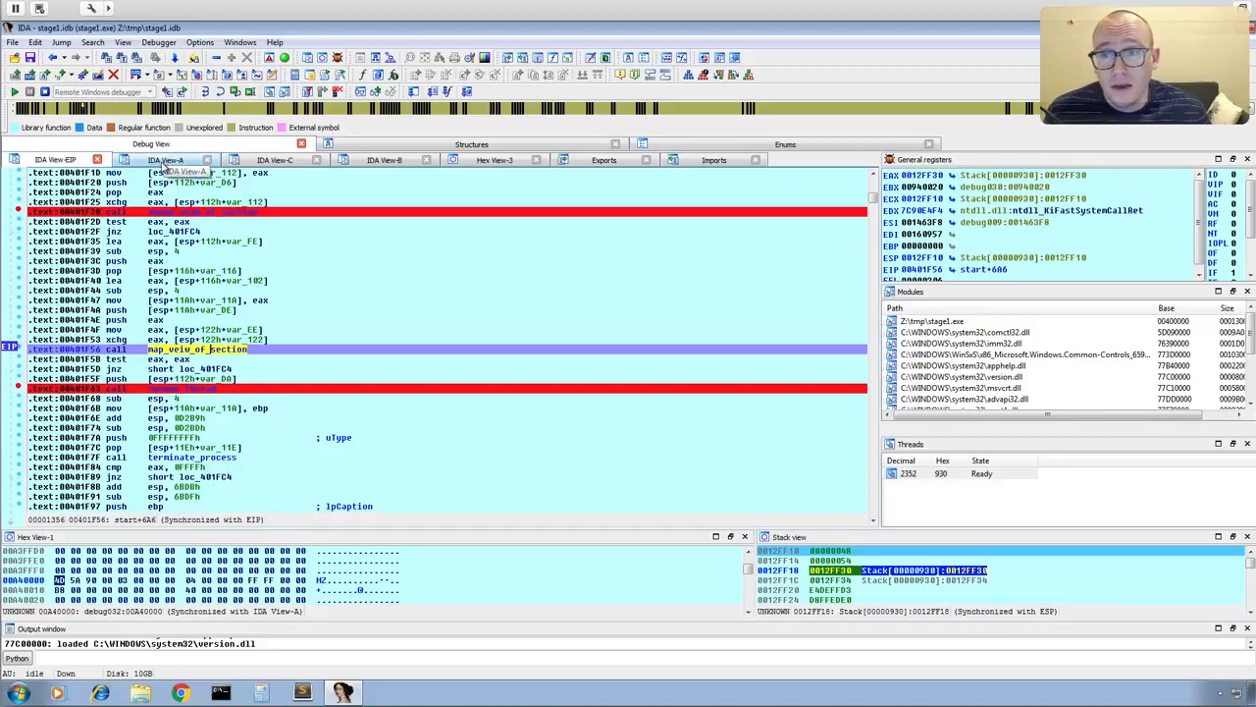
- Take the address 00A40000 from IDA View-A and jump to it in Hex View-3
click(163, 160)
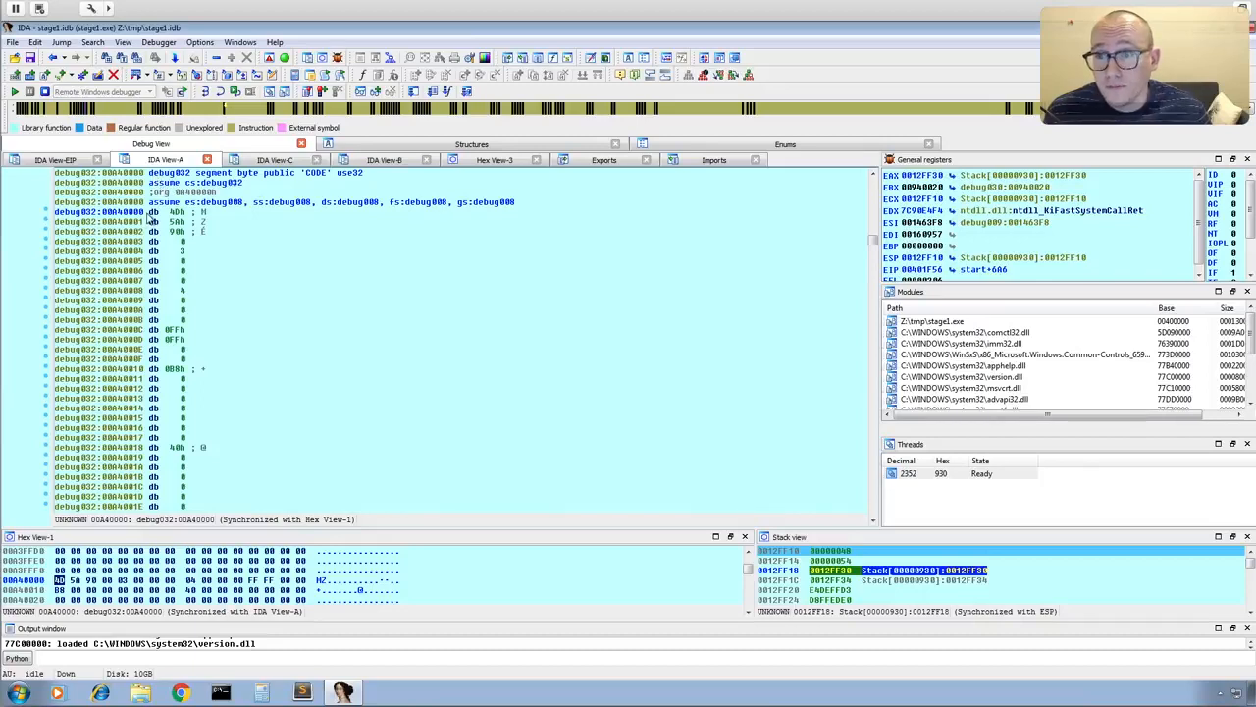
click(137, 212)
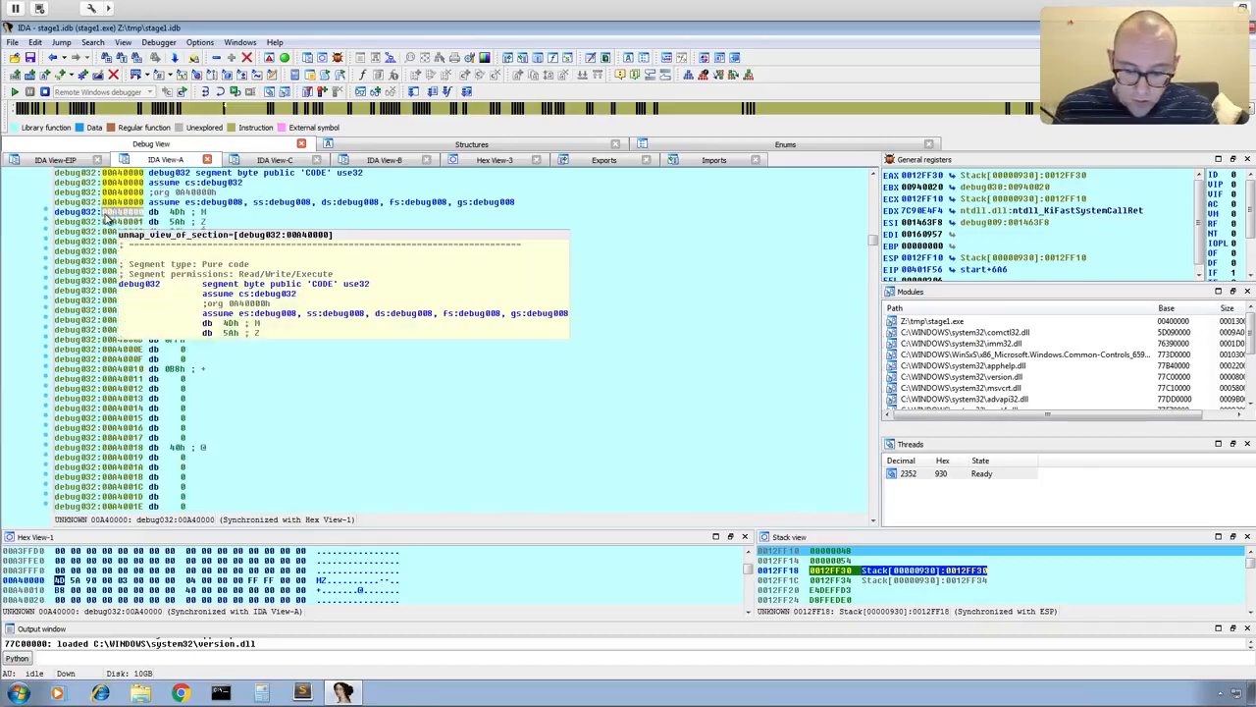
click(514, 163)
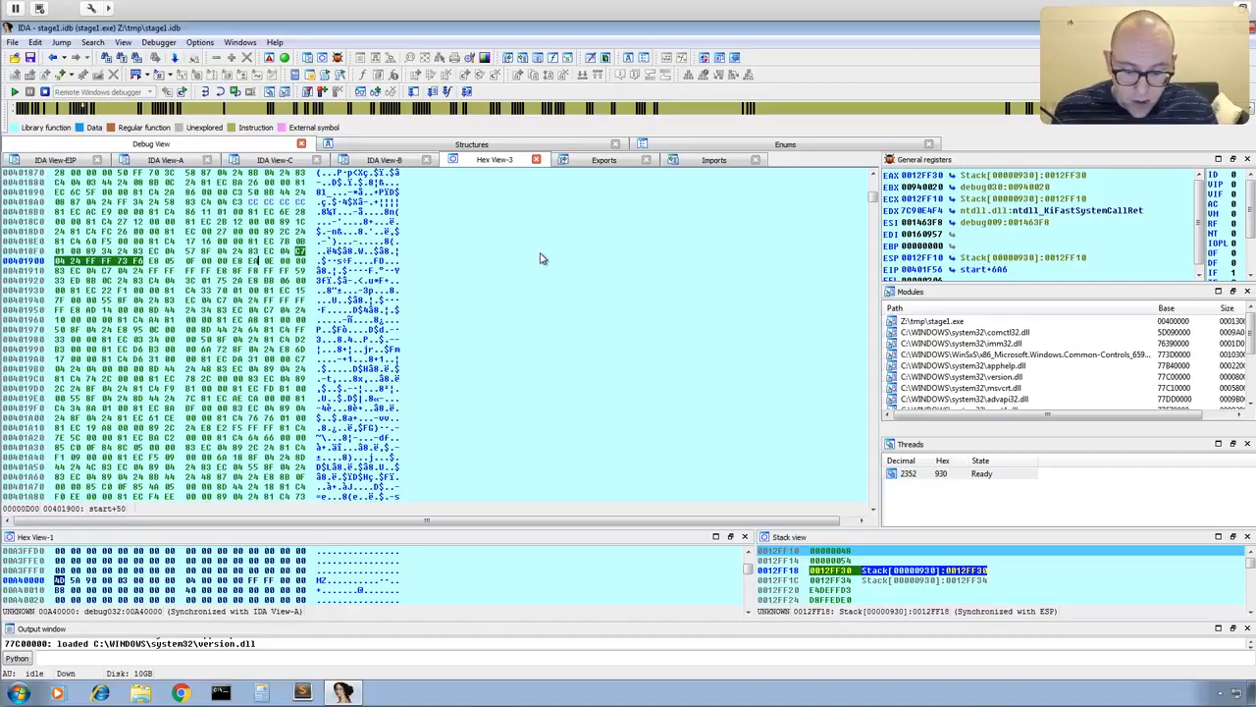
key(g)
text(00A40000)
key(Return)
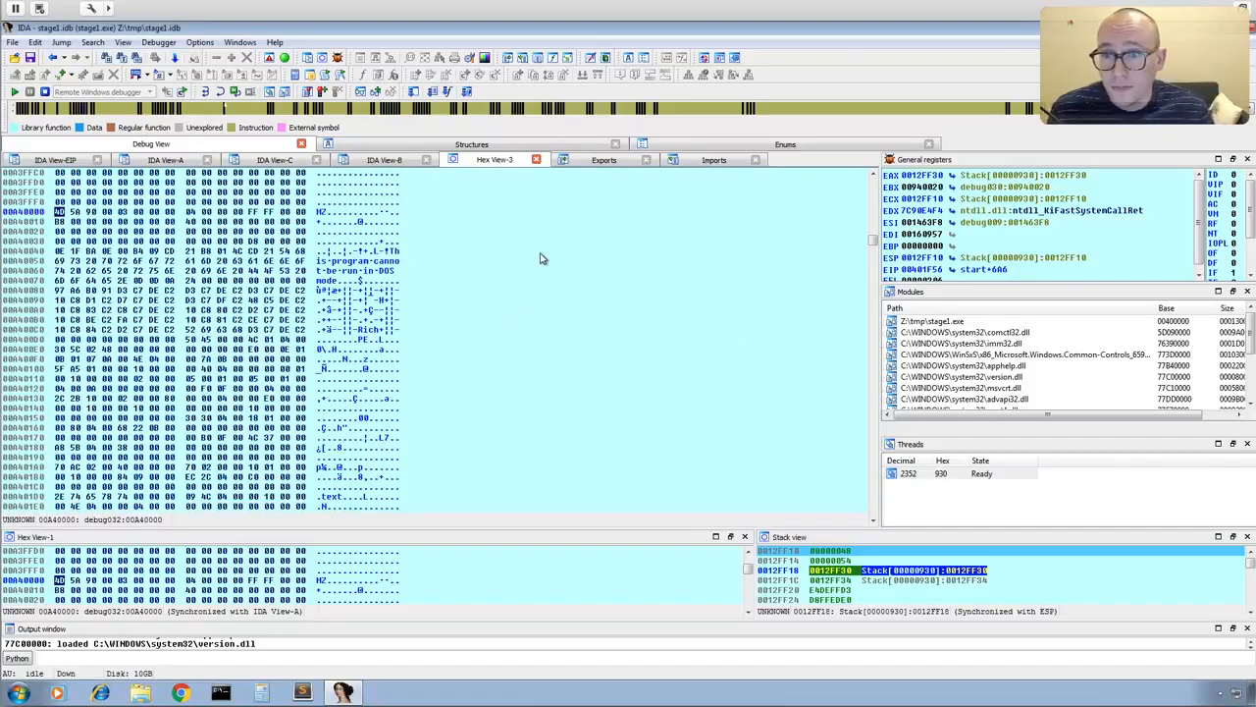
- Examine the DOS header, PE header and section table of the mapped image starting at 00A40000 in Hex View-3
drag(59, 214, 304, 214)
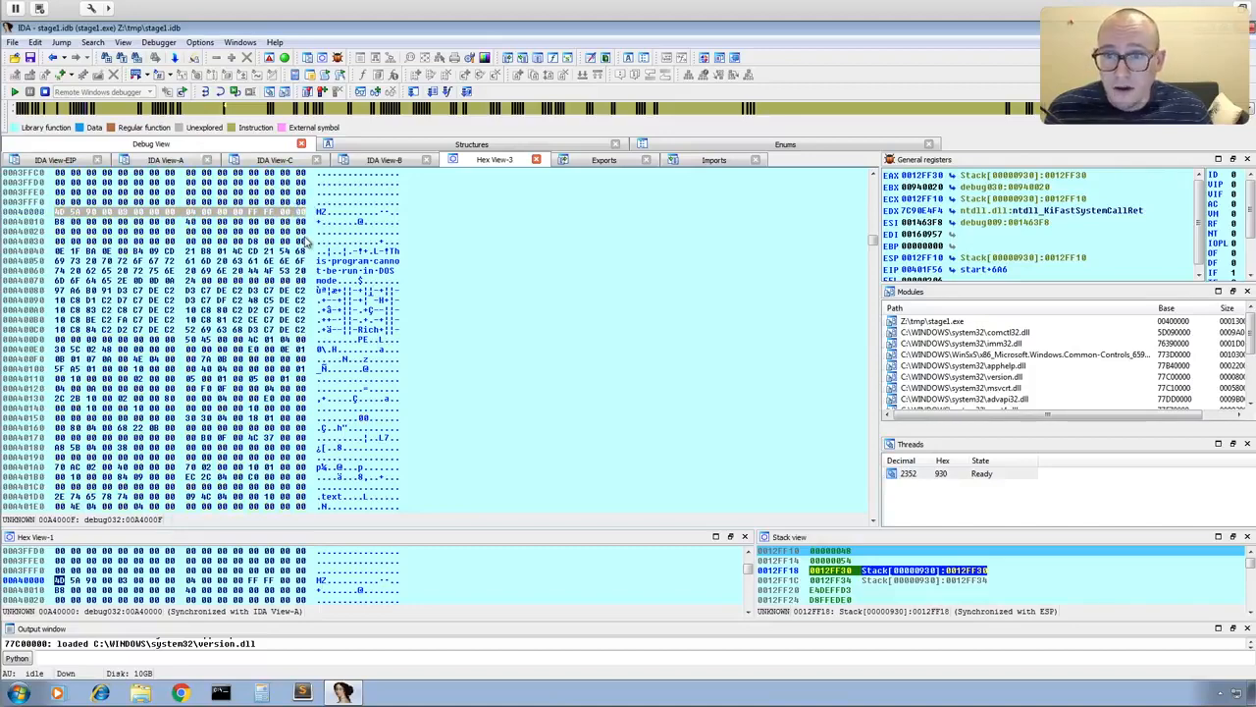
key(Page_Down)
key(Page_Down)
key(Page_Down)
key(Page_Up)
key(Page_Up)
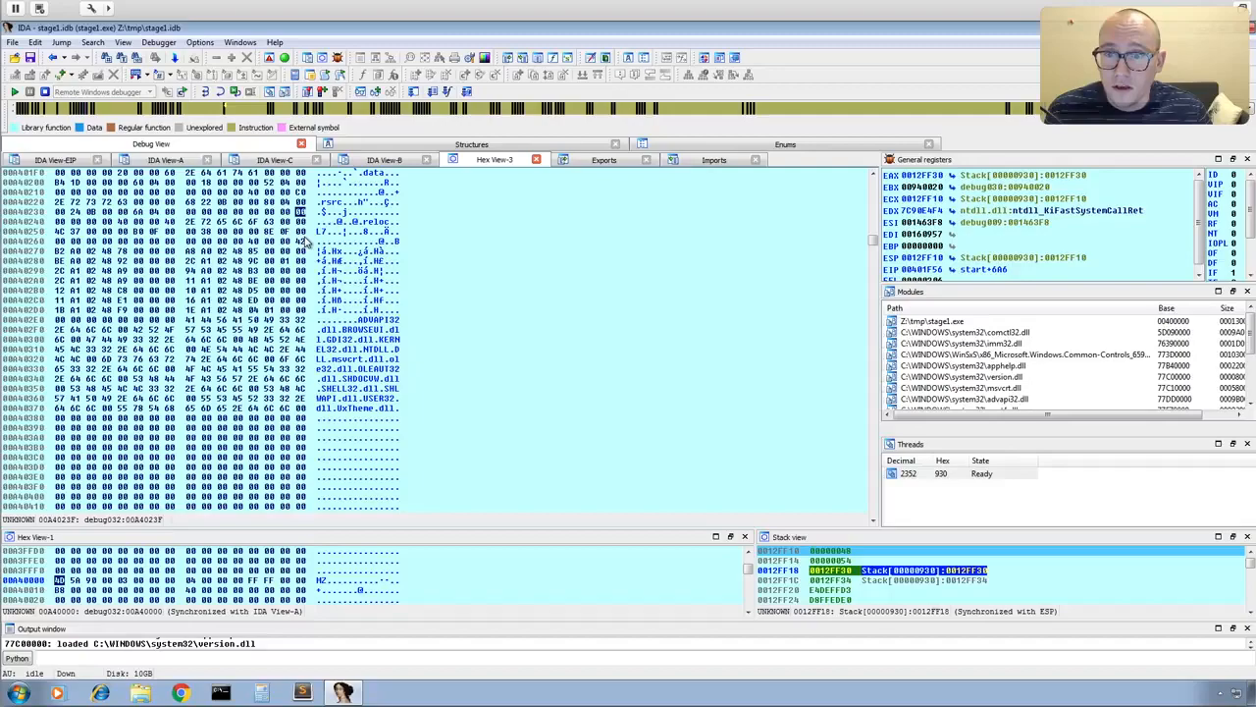
- Look through the rest of the mapped image's hex dump up to about 00AF7340, checking its code, embedded strings and resource data
key(Page_Down)
key(Page_Down)
key(Page_Down)
key(Page_Down)
key(Page_Down)
key(Page_Down)
key(Page_Down)
key(Page_Down)
key(Page_Down)
key(Page_Down)
key(Page_Down)
key(Page_Down)
key(Page_Down)
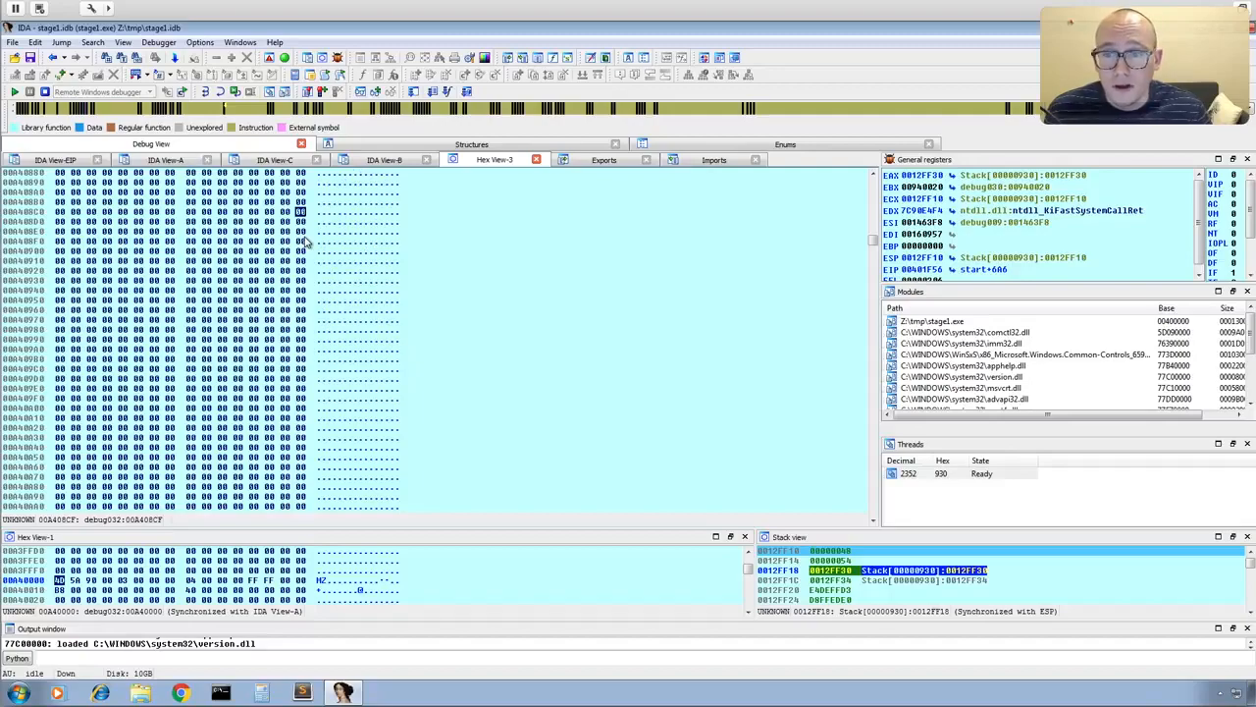
key(Page_Down)
key(Page_Down)
key(Page_Down)
key(Page_Down)
key(Page_Down)
key(Page_Down)
key(Page_Down)
key(Page_Down)
key(Page_Down)
key(Page_Down)
key(Page_Down)
key(Page_Down)
key(Page_Down)
key(Page_Down)
key(Page_Down)
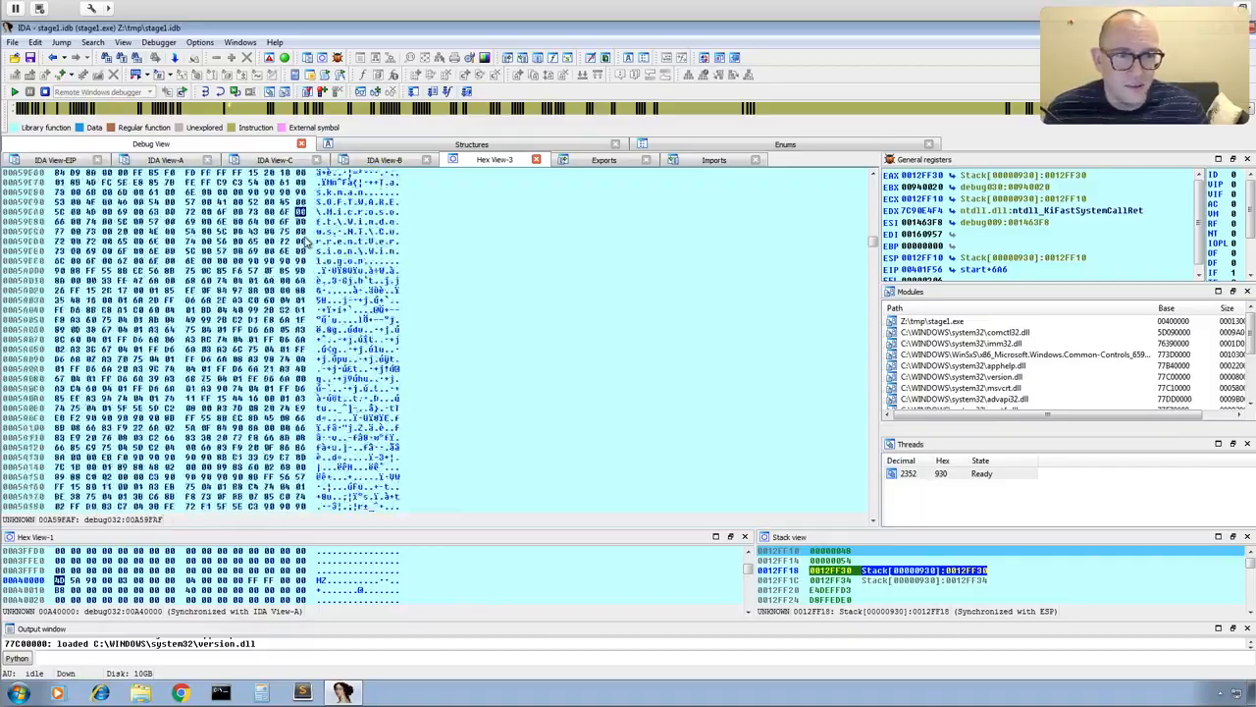
key(Page_Down)
key(Page_Down)
key(Page_Down)
key(Page_Down)
key(Page_Down)
key(Page_Down)
key(Page_Down)
key(Page_Down)
key(Page_Down)
key(Page_Down)
key(Page_Down)
key(Page_Down)
key(Page_Down)
key(Page_Down)
key(Page_Down)
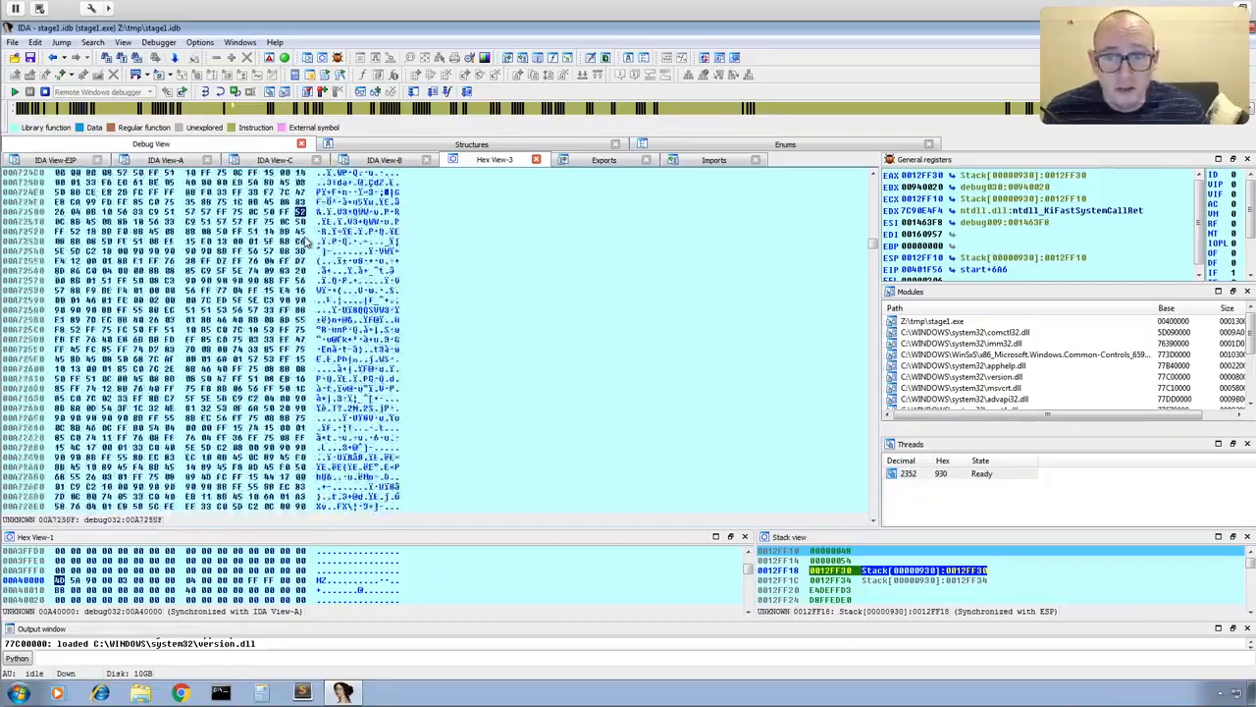
key(Page_Down)
key(Page_Down)
key(Page_Down)
key(Page_Down)
key(Page_Down)
key(Page_Down)
key(Page_Down)
key(Page_Down)
key(Page_Down)
key(Page_Down)
key(Page_Down)
key(Page_Down)
key(Page_Down)
key(Page_Down)
key(Page_Down)
key(Page_Down)
key(Page_Down)
key(Page_Down)
key(Page_Down)
key(Page_Down)
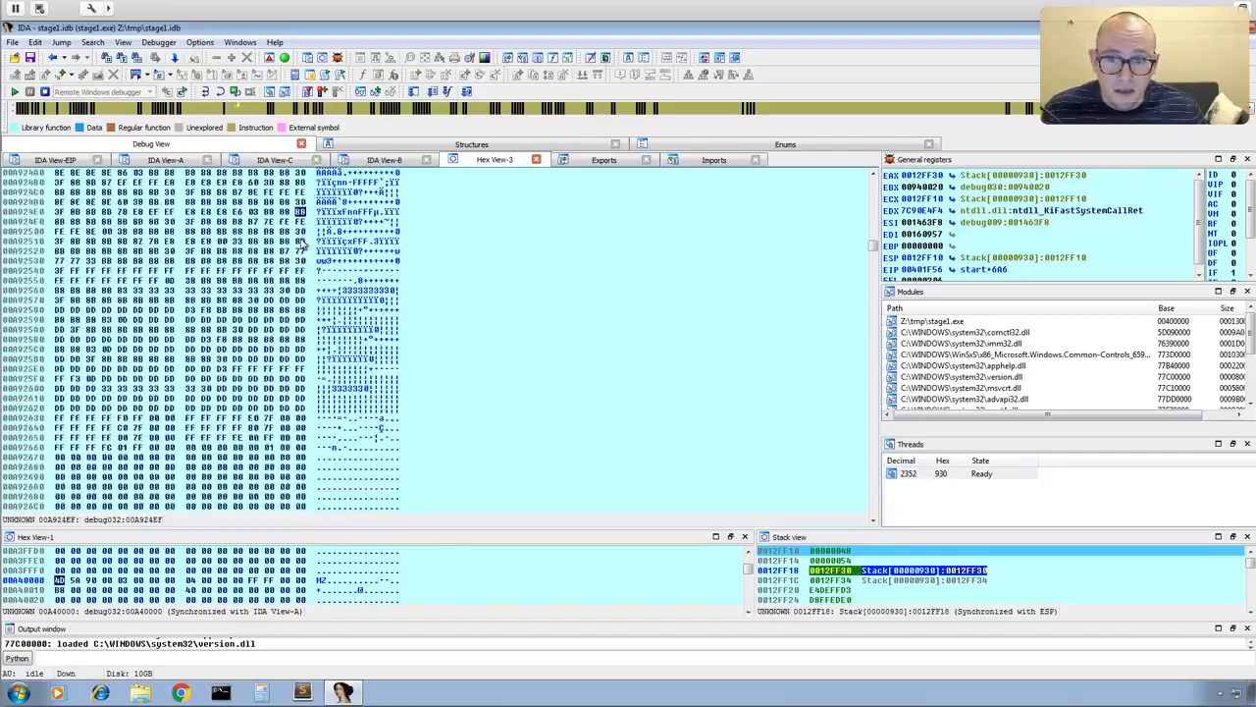
key(Page_Down)
key(Page_Down)
key(Page_Down)
key(Page_Down)
key(Page_Down)
key(Page_Down)
key(Page_Down)
key(Page_Down)
key(Page_Down)
key(Page_Down)
key(Page_Down)
key(Page_Down)
key(Page_Down)
key(Page_Down)
key(Page_Down)
key(Page_Down)
key(Page_Down)
key(Page_Down)
key(Page_Down)
key(Page_Down)
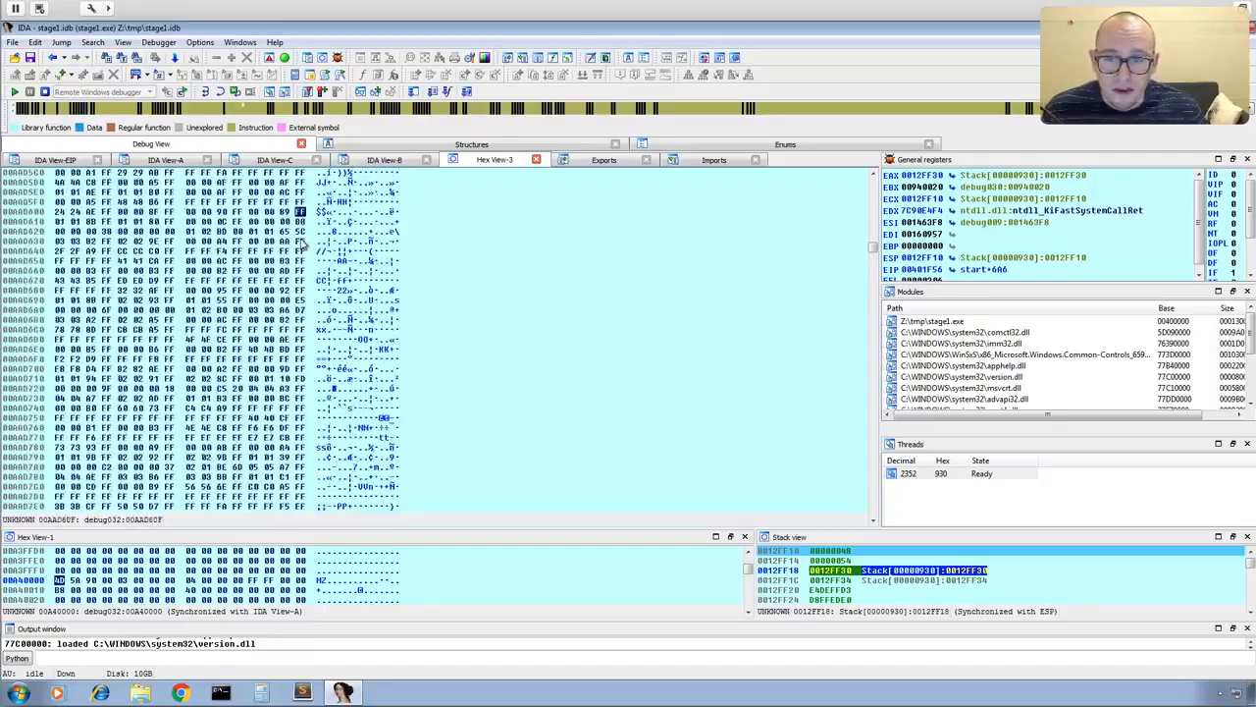
key(Page_Down)
key(Page_Down)
key(Page_Down)
key(Page_Down)
key(Page_Down)
key(Page_Down)
key(Page_Down)
key(Page_Down)
key(Page_Down)
key(Page_Down)
key(Page_Down)
key(Page_Down)
key(Page_Down)
key(Page_Down)
key(Page_Down)
key(Page_Down)
key(Page_Down)
key(Page_Down)
key(Page_Down)
key(Page_Down)
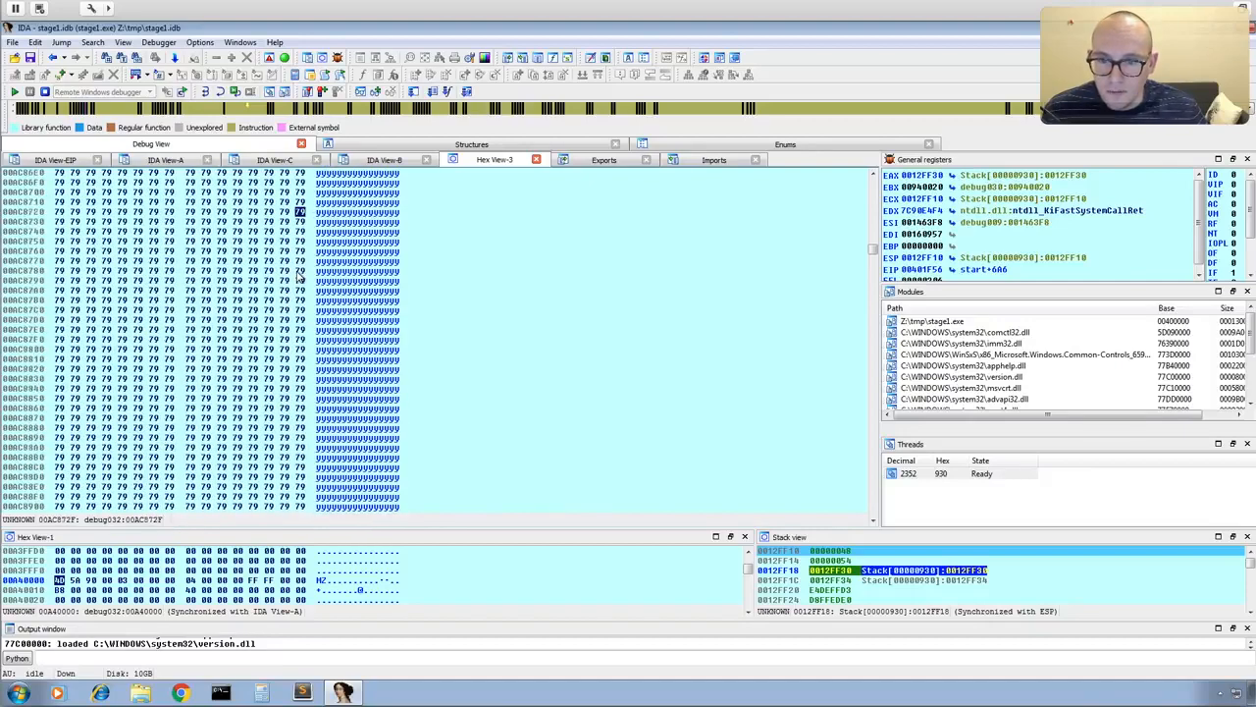
key(Page_Down)
key(Page_Down)
key(Page_Down)
key(Page_Down)
key(Page_Down)
key(Page_Down)
key(Page_Down)
key(Page_Down)
key(Page_Down)
key(Page_Down)
key(Page_Down)
key(Page_Down)
key(Page_Down)
key(Page_Down)
key(Page_Down)
key(Page_Down)
key(Page_Down)
key(Page_Down)
key(Page_Down)
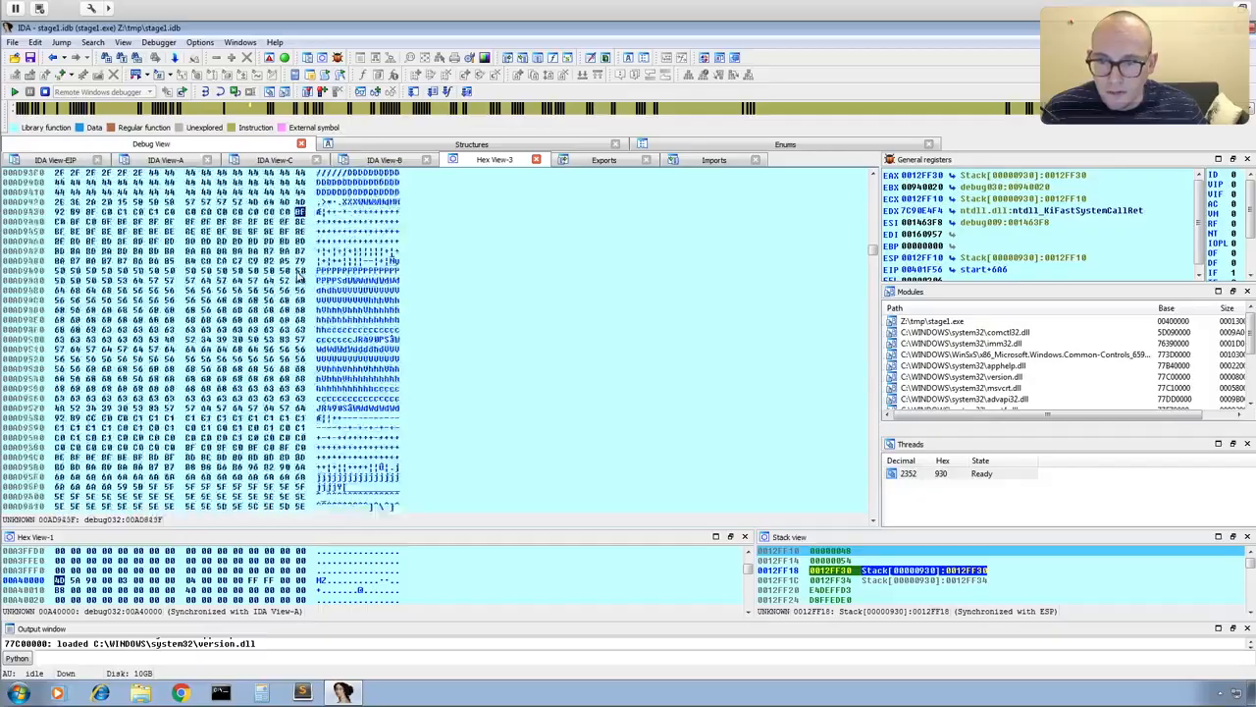
key(Page_Down)
key(Page_Down)
key(Page_Down)
key(Page_Down)
key(Page_Down)
key(Page_Down)
key(Page_Down)
key(Page_Down)
key(Page_Down)
key(Page_Down)
key(Page_Down)
key(Page_Down)
key(Page_Down)
key(Page_Down)
key(Page_Down)
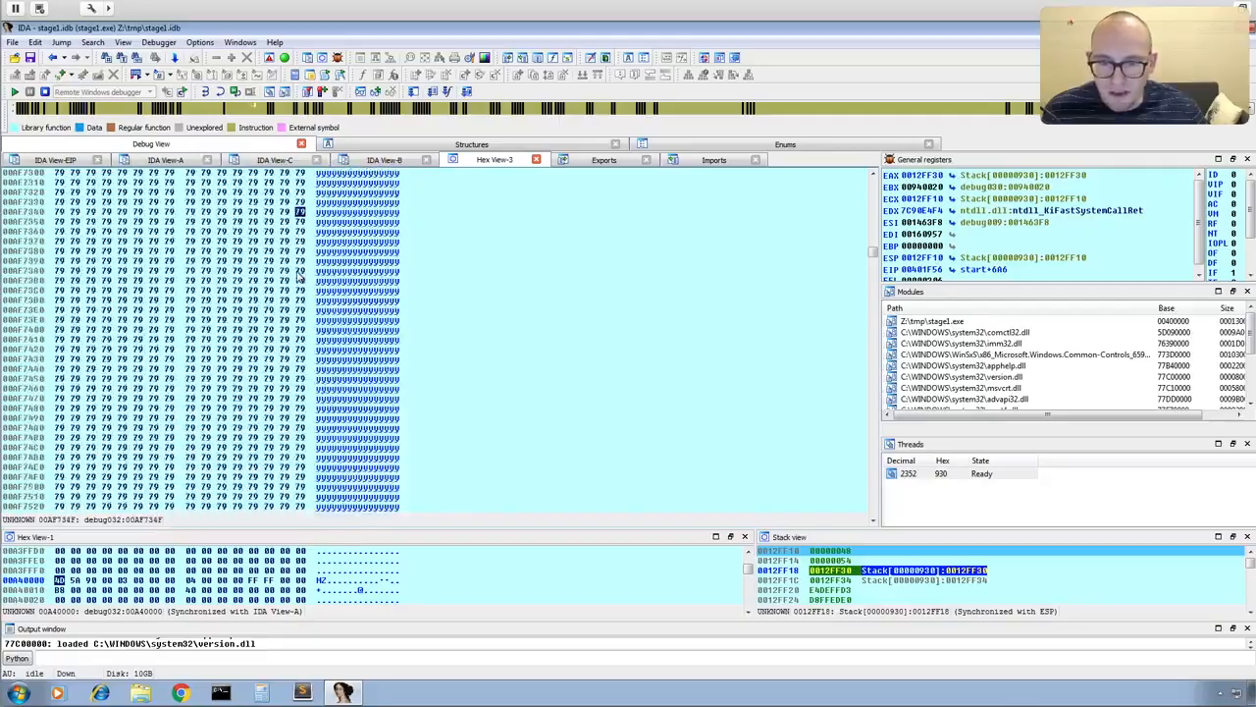
- Look through the hex dump past 00AF7340 to find where the mapped image's data ends
key(Page_Down)
key(Page_Down)
key(Page_Down)
key(Page_Down)
key(Page_Down)
key(Page_Down)
key(Page_Down)
key(Page_Down)
key(Page_Down)
key(Page_Down)
key(Page_Down)
key(Page_Down)
key(Page_Down)
key(Page_Down)
key(Page_Down)
key(Page_Down)
key(Page_Down)
key(Page_Down)
key(Page_Down)
key(Page_Down)
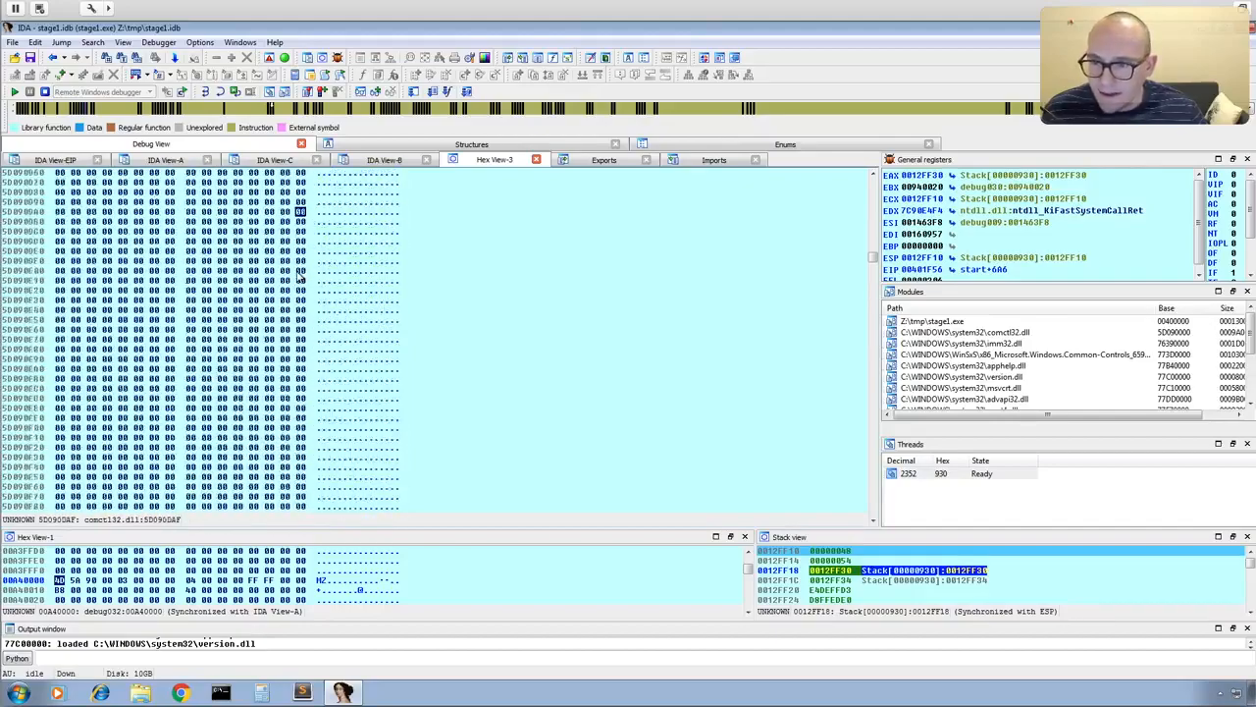
- Go back through the hex dump to about 00AE9650, checking the data near the end of the mapped image
key(Page_Up)
key(Page_Up)
key(Page_Up)
key(Page_Up)
key(Page_Up)
key(Page_Up)
key(Page_Up)
key(Page_Up)
key(Page_Up)
key(Page_Up)
key(Page_Up)
key(Page_Up)
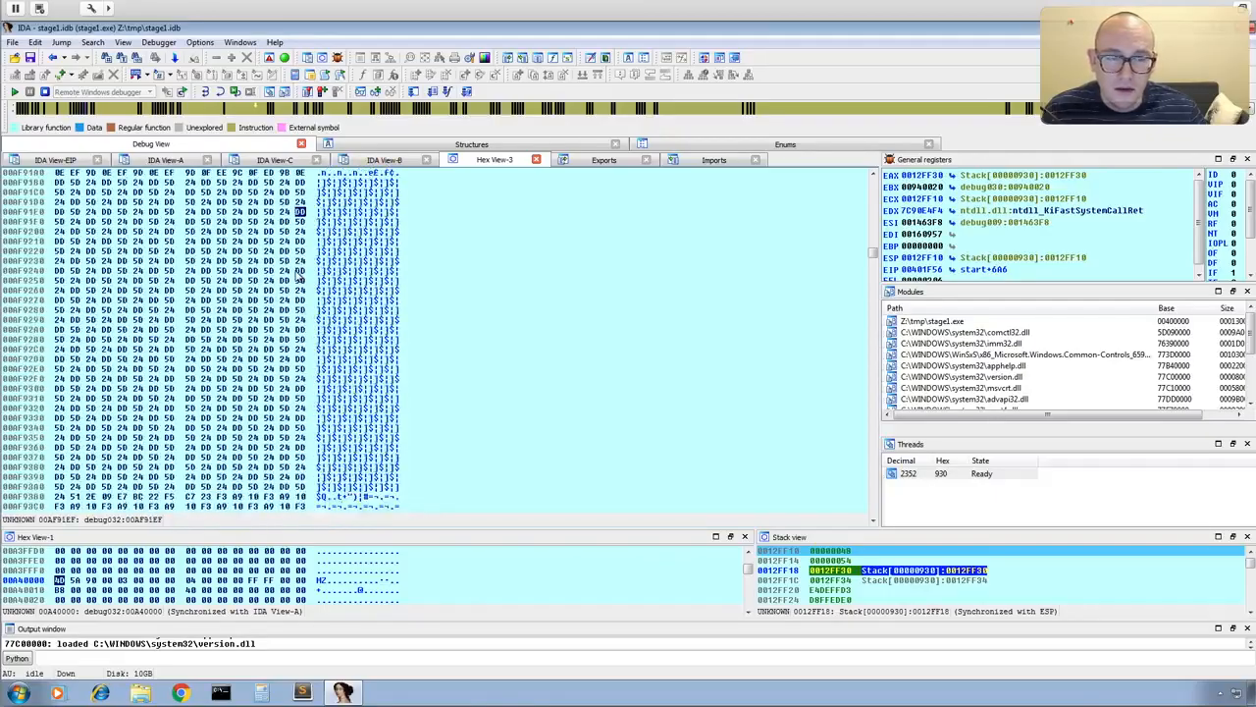
key(Page_Up)
key(Page_Up)
key(Page_Up)
key(Page_Up)
key(Page_Up)
key(Page_Up)
key(Page_Up)
key(Page_Up)
key(Page_Up)
key(Page_Up)
key(Page_Up)
key(Page_Up)
key(Page_Up)
key(Page_Up)
key(Page_Up)
key(Page_Up)
key(Page_Up)
key(Page_Up)
key(Page_Up)
key(Page_Up)
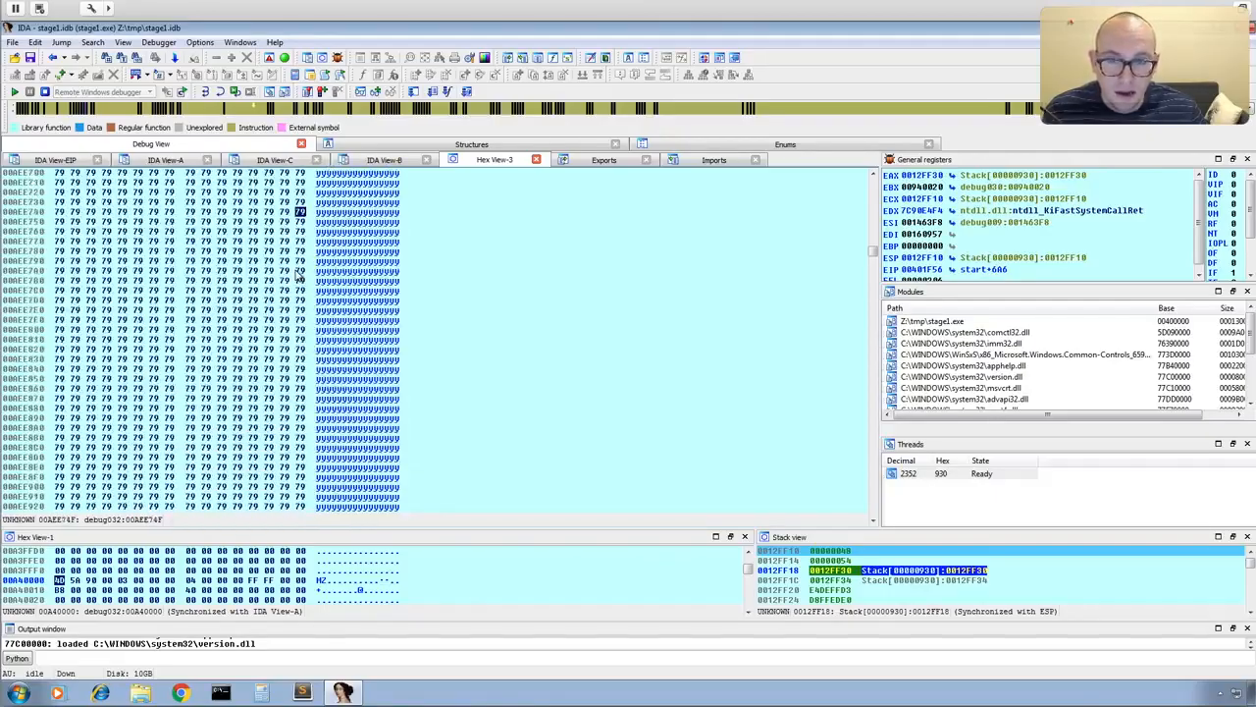
key(Page_Up)
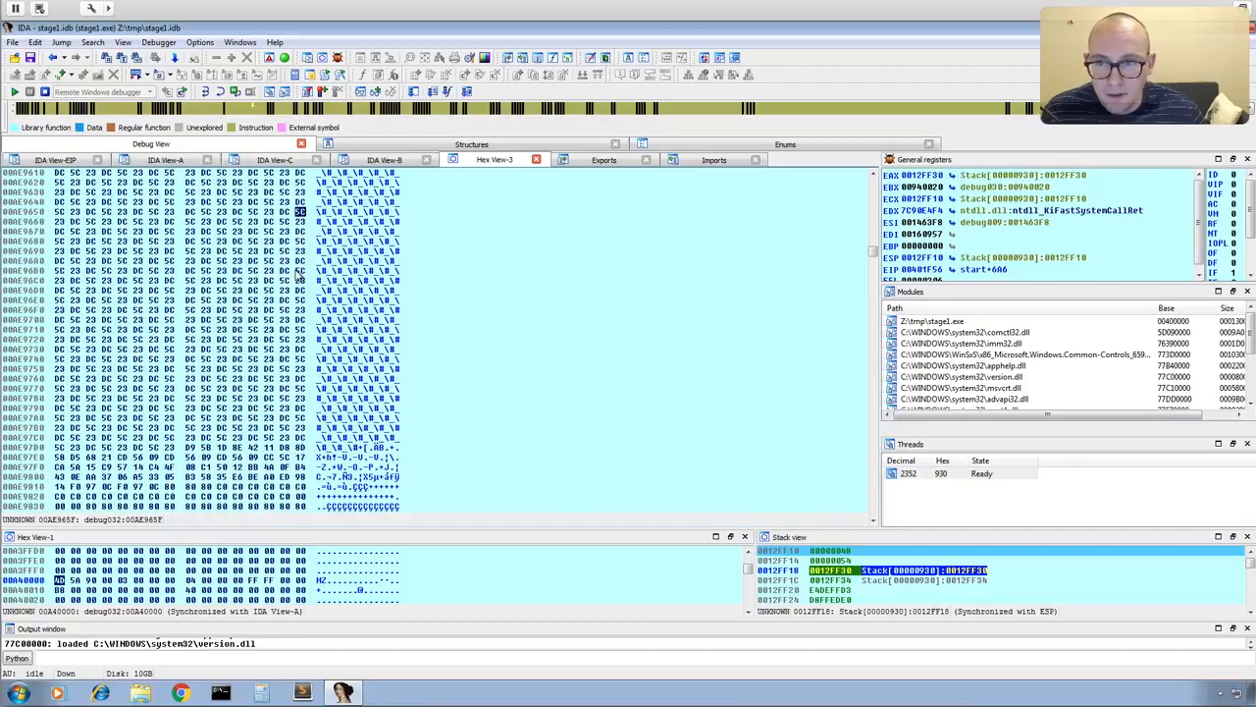
- Select the mapped image's bytes up to 00AE965F and save the range to the Desktop as stage2.bin
shift+click(304, 212)
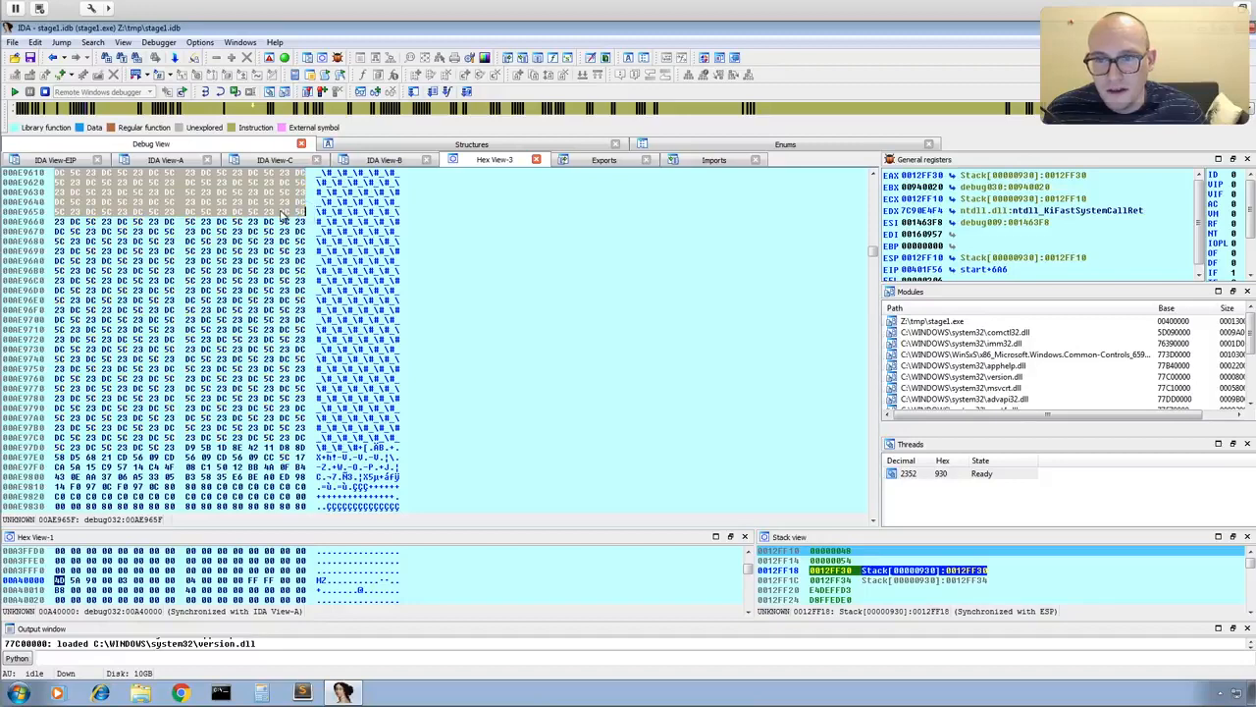
right_click(282, 214)
click(324, 297)
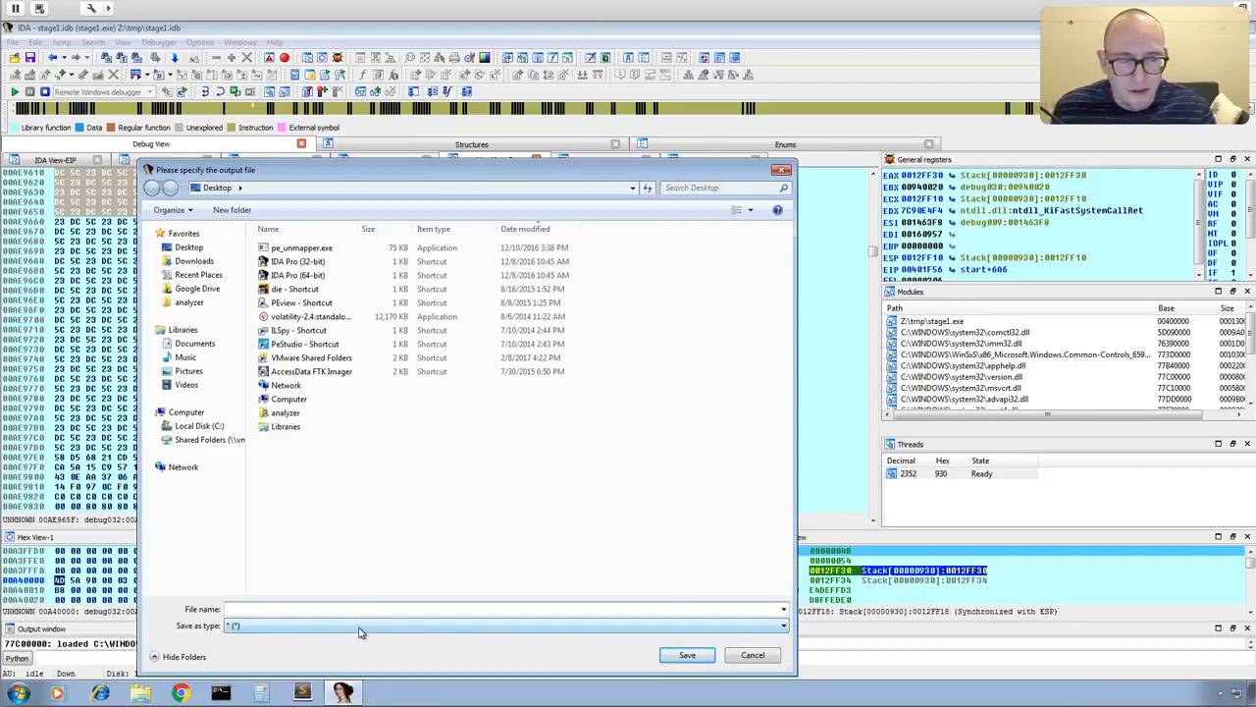
text(stag)
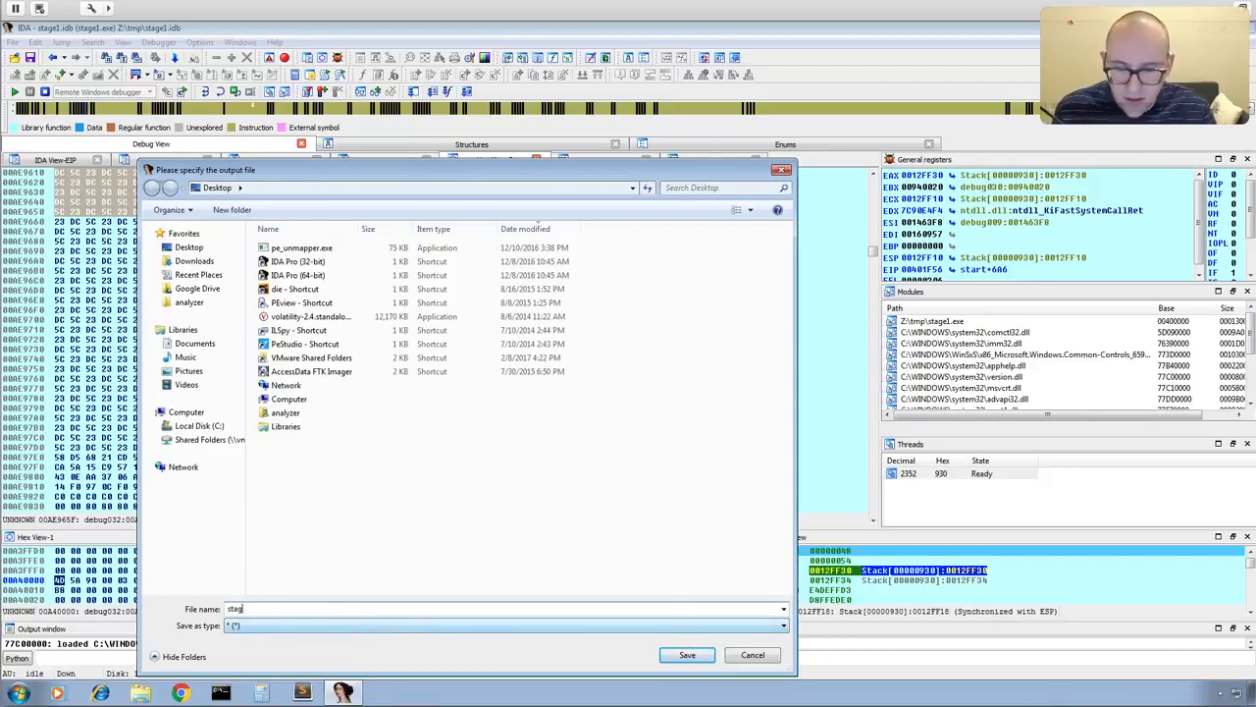
text(e2.exe)
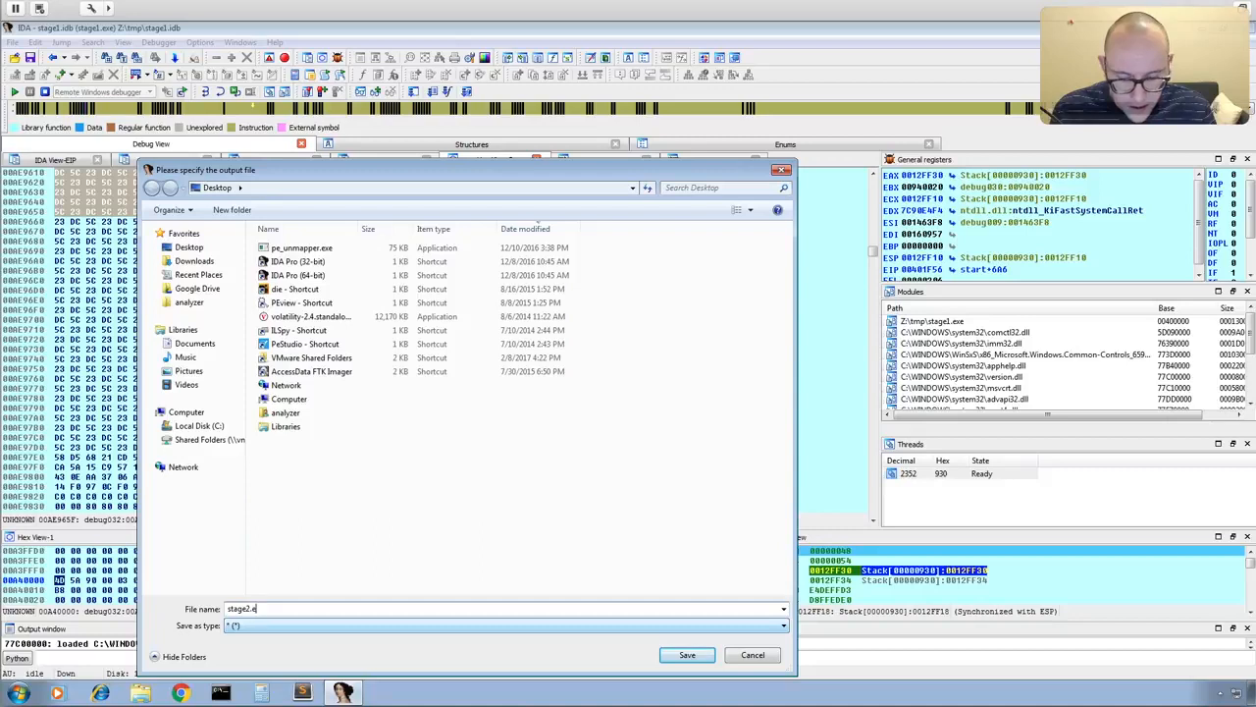
key(BackSpace)
key(BackSpace)
key(BackSpace)
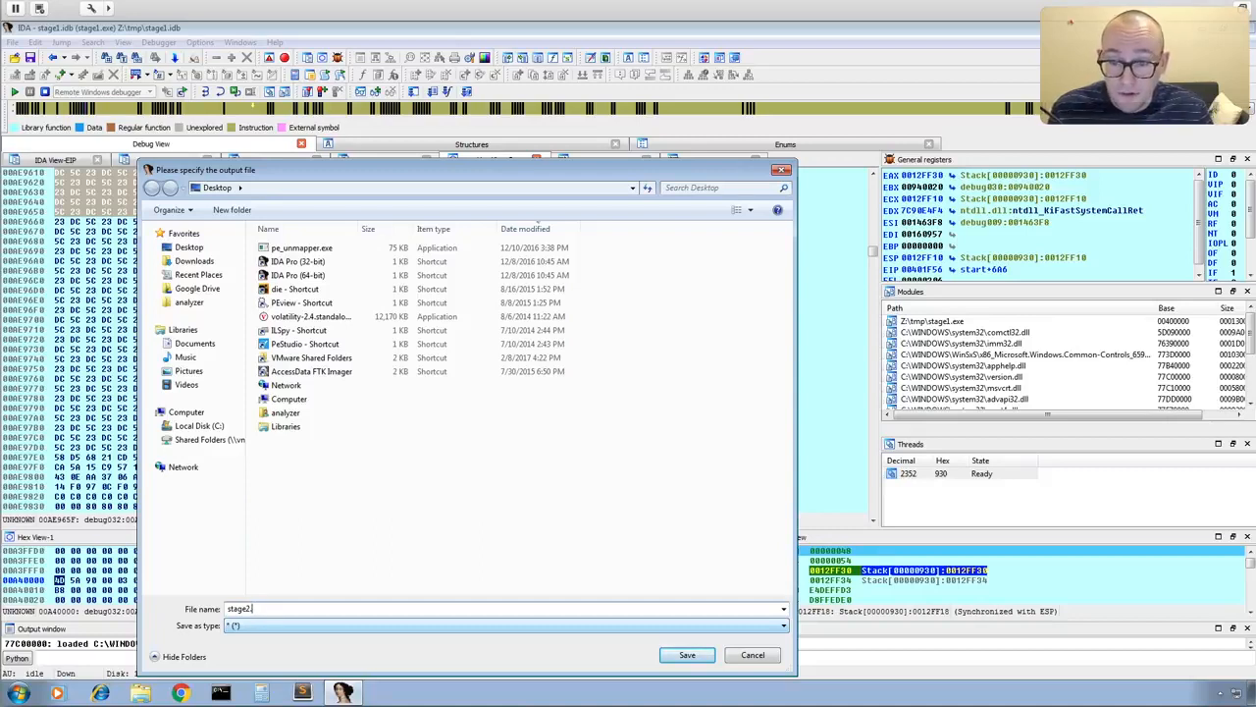
text(bin)
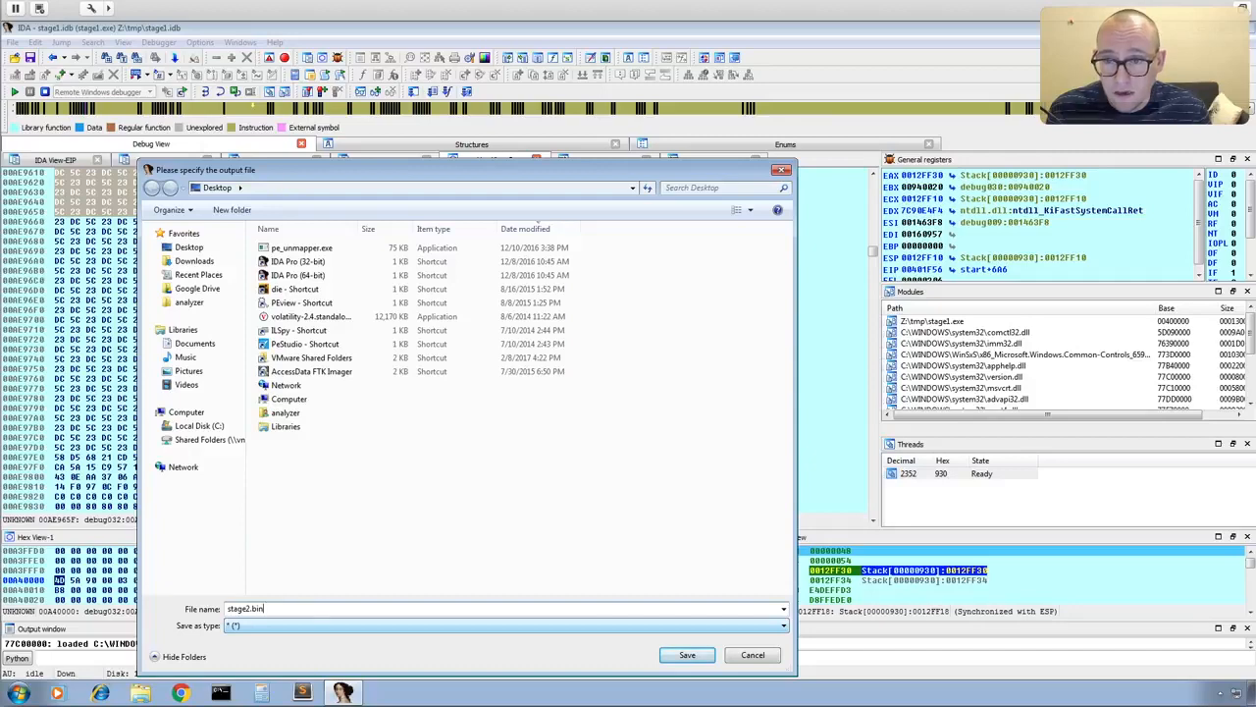
key(Return)
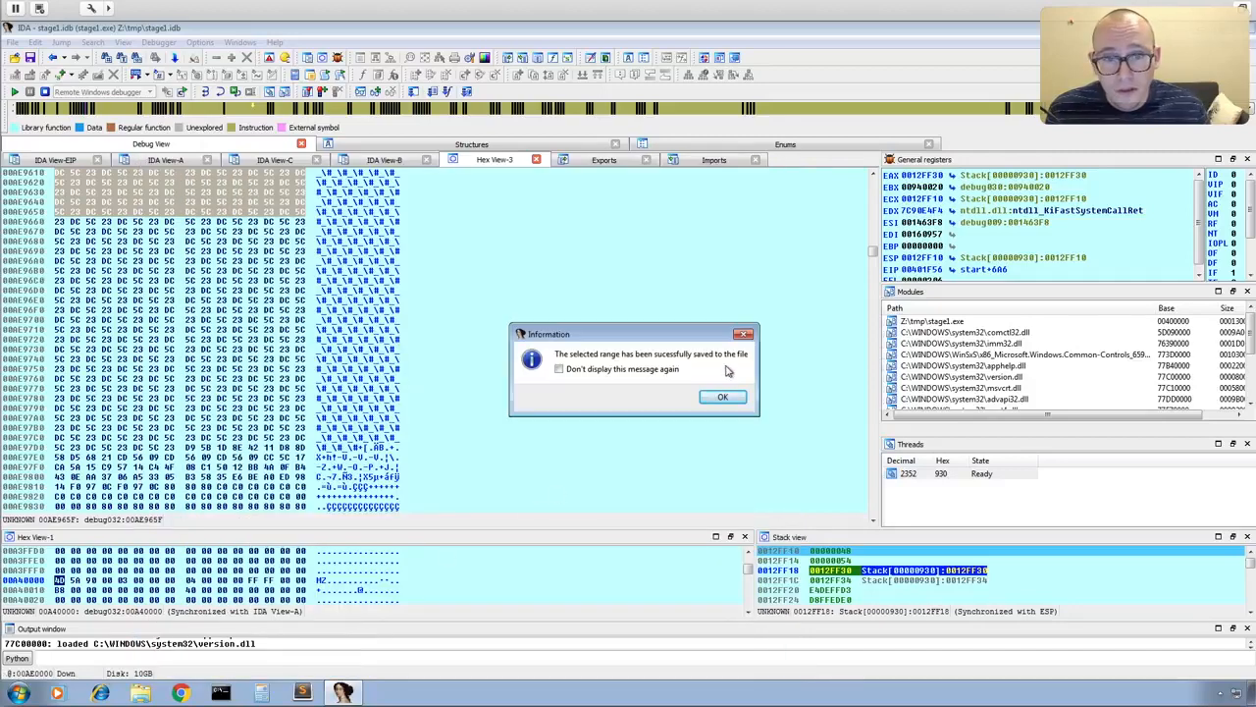
click(724, 396)
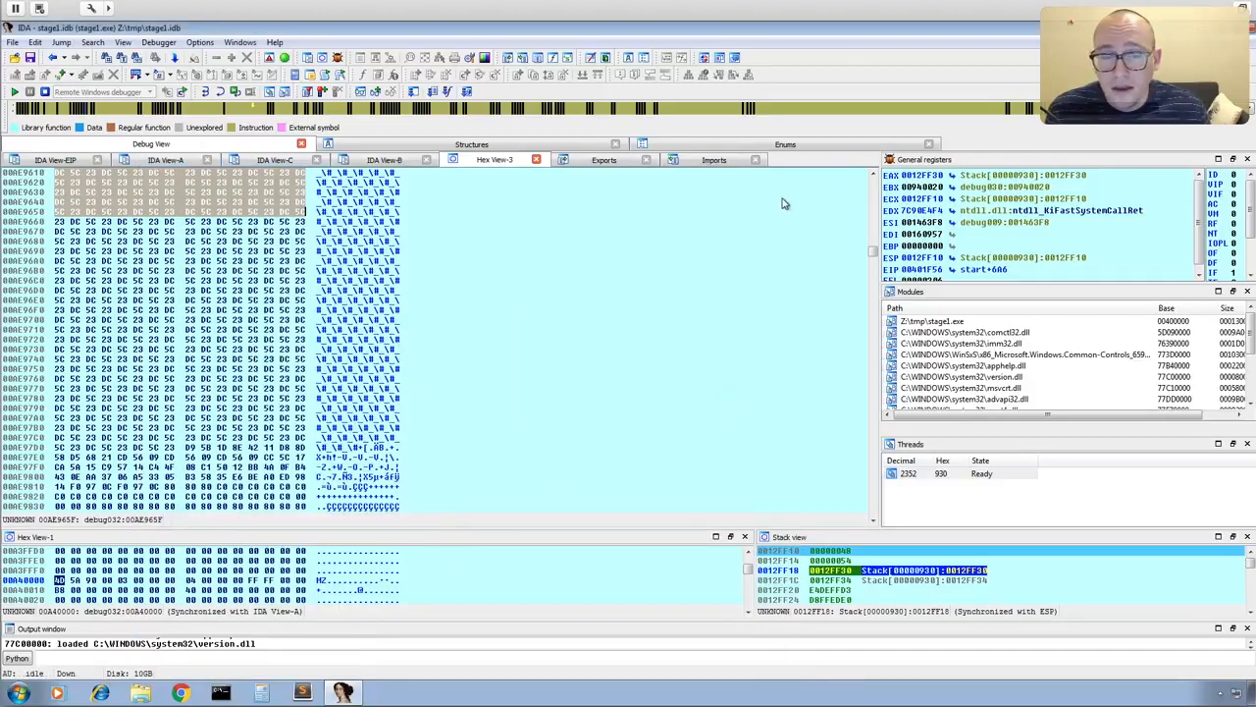
- Check section 44's remote address in the notes and try to jump to it in Hex View-3
key(ctrl+Left)
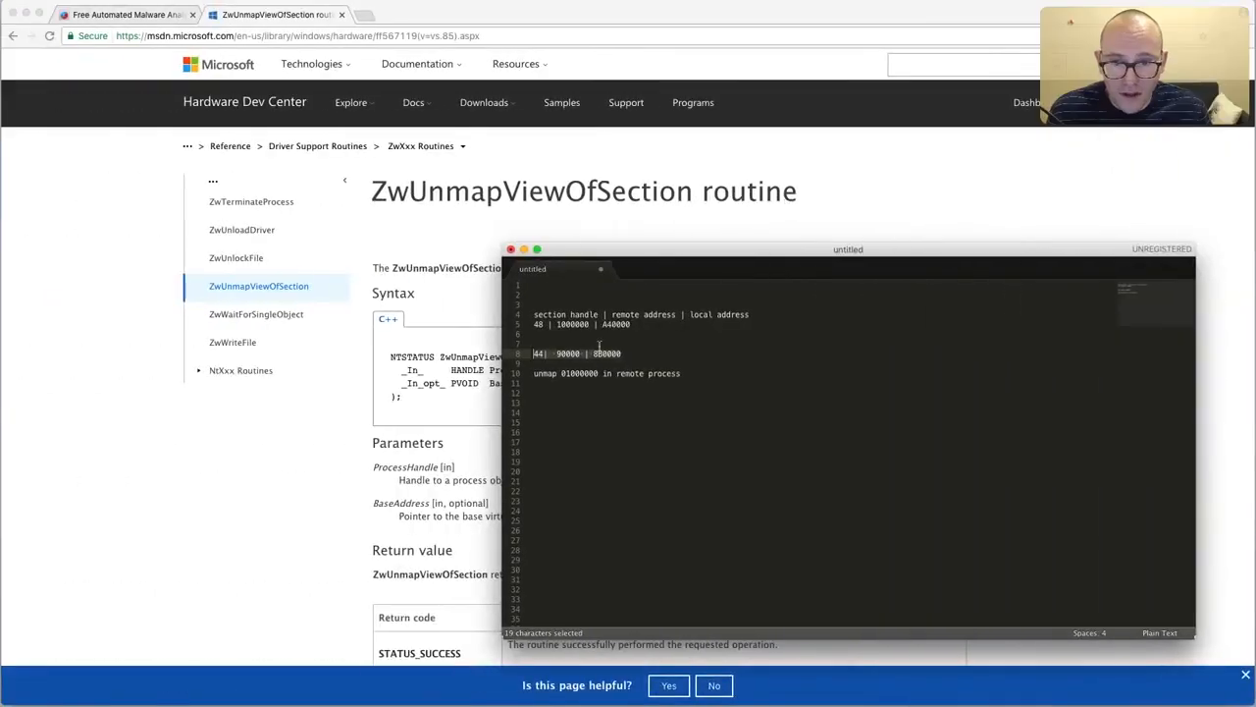
click(579, 356)
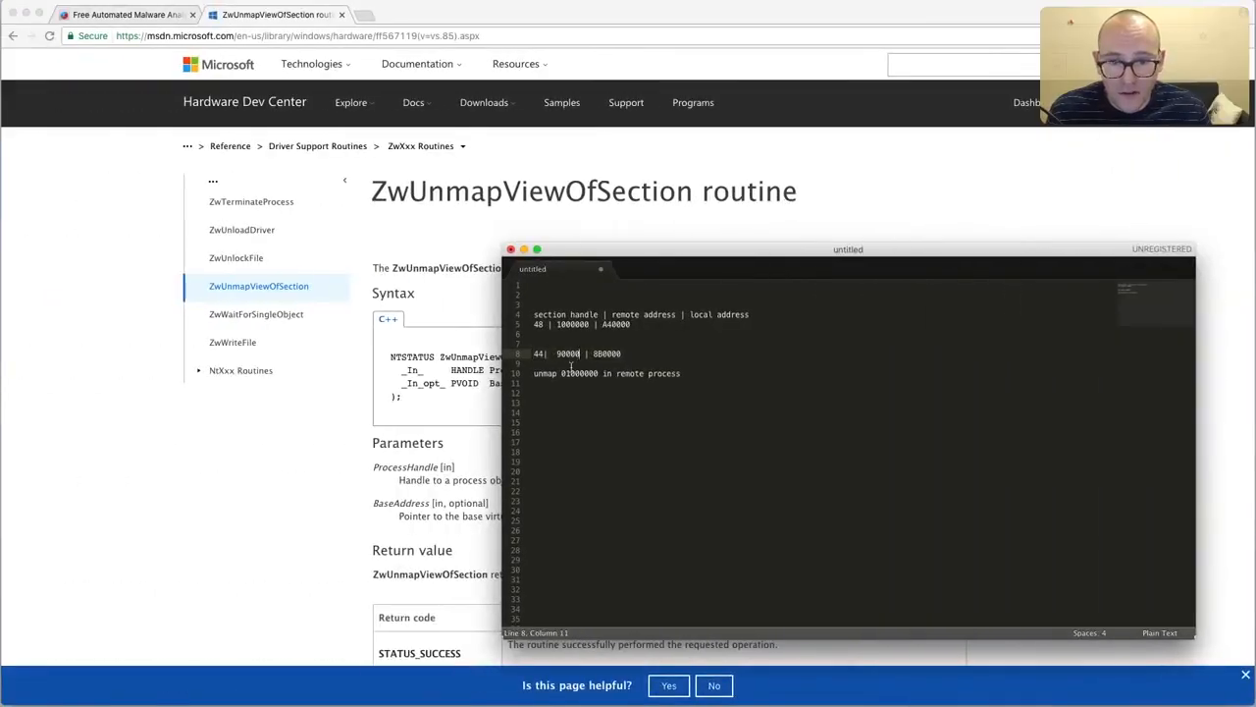
drag(581, 355, 557, 356)
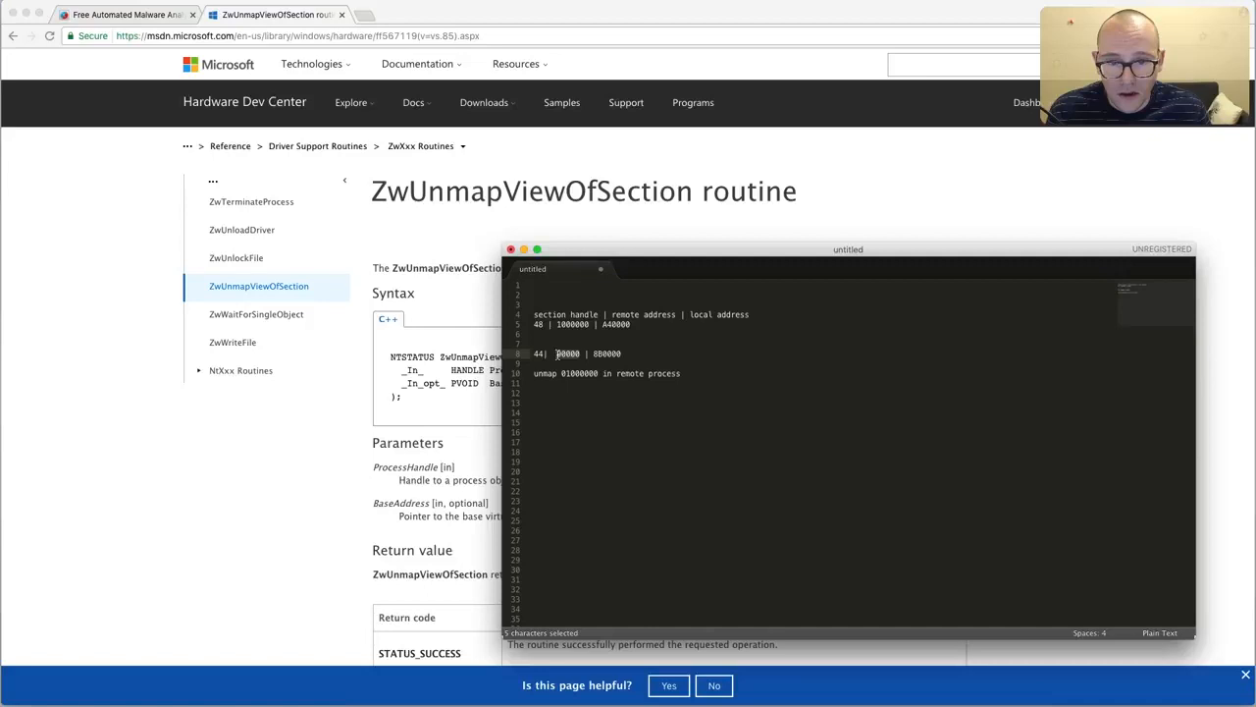
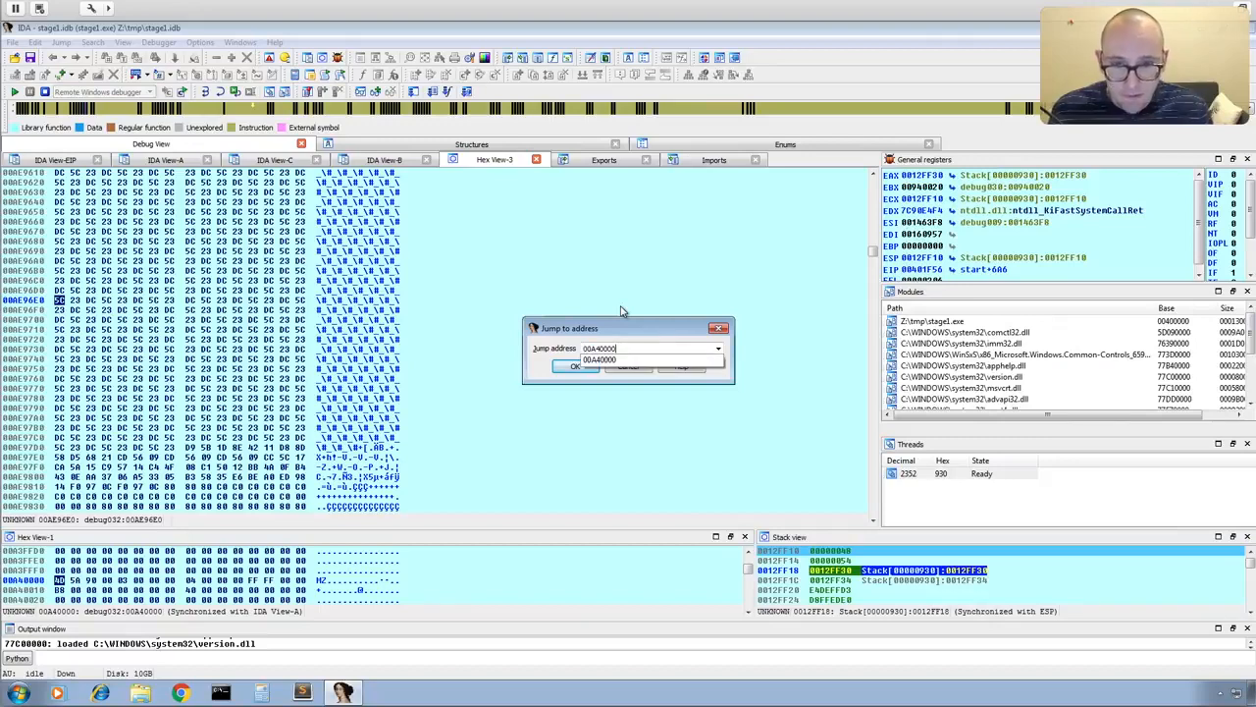
key(BackSpace)
key(BackSpace)
key(BackSpace)
key(BackSpace)
key(BackSpace)
key(BackSpace)
key(BackSpace)
key(BackSpace)
text(94000)
key(Return)
scroll(621, 312, down, 3)
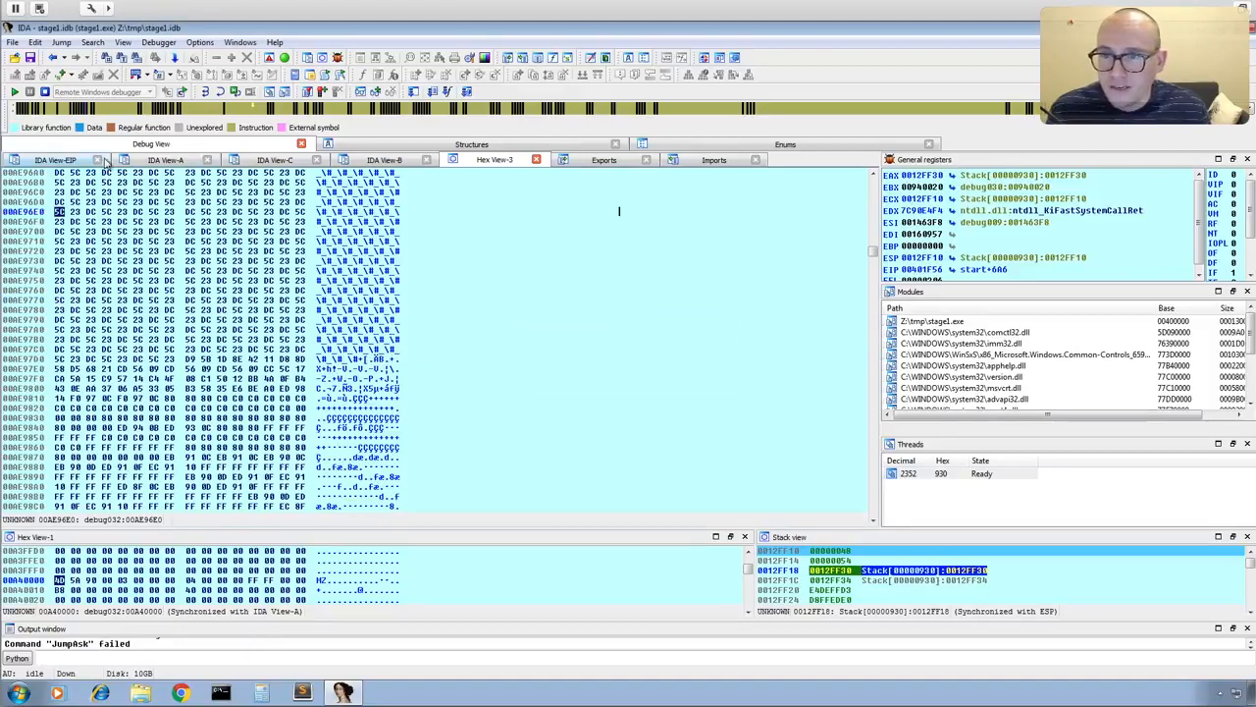
- Copy the address 90000 from the notes' section 44 line and try jumping to it in Hex View-3
key(ctrl+Left)
click(573, 422)
double_click(568, 354)
key(cmd+c)
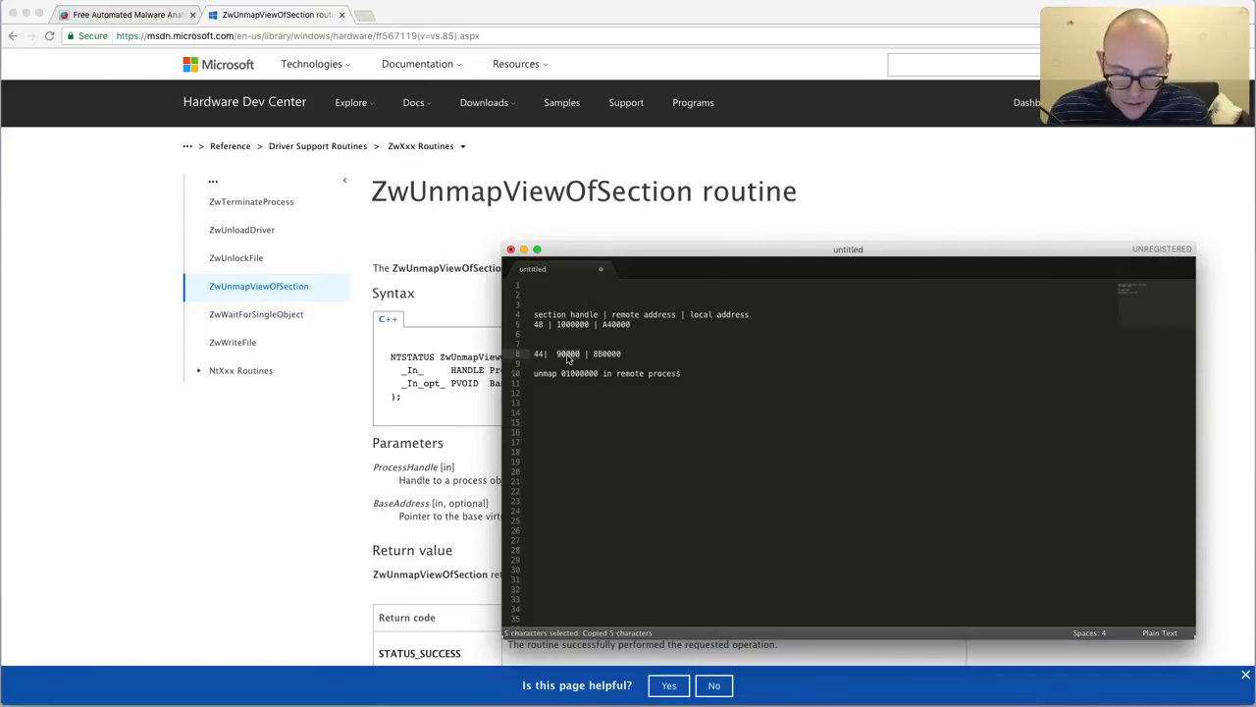
key(ctrl+Right)
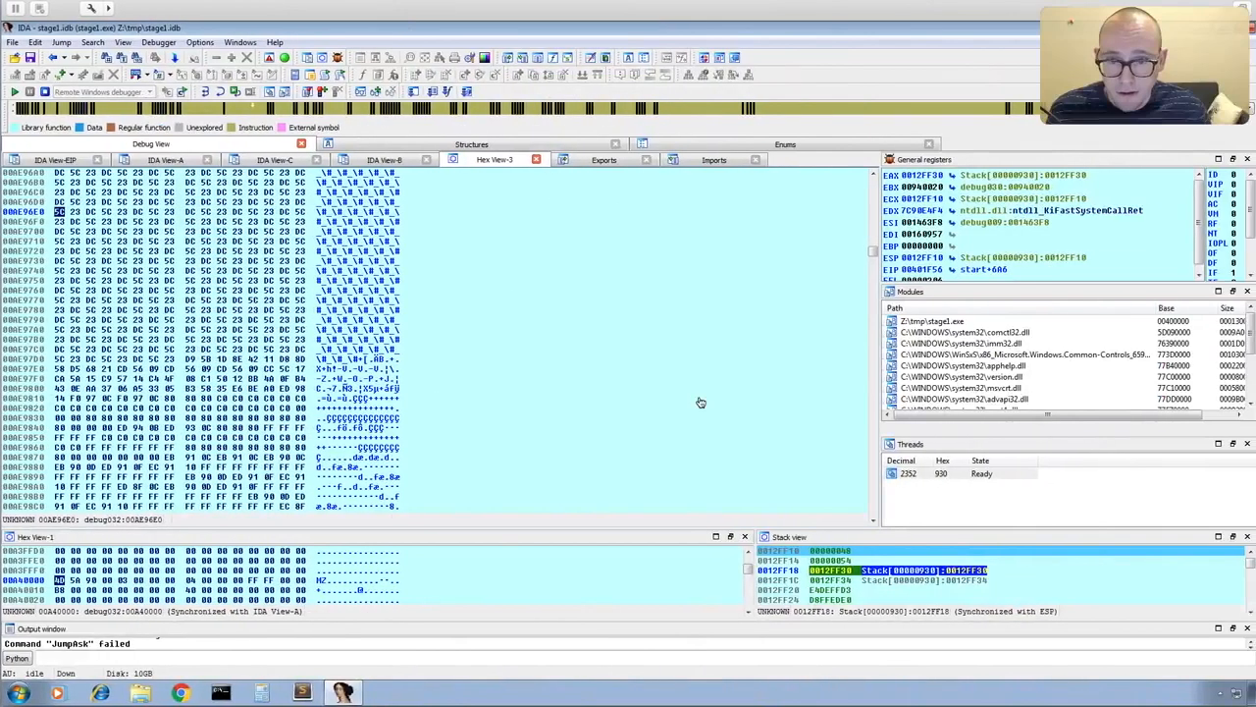
click(530, 305)
key(g)
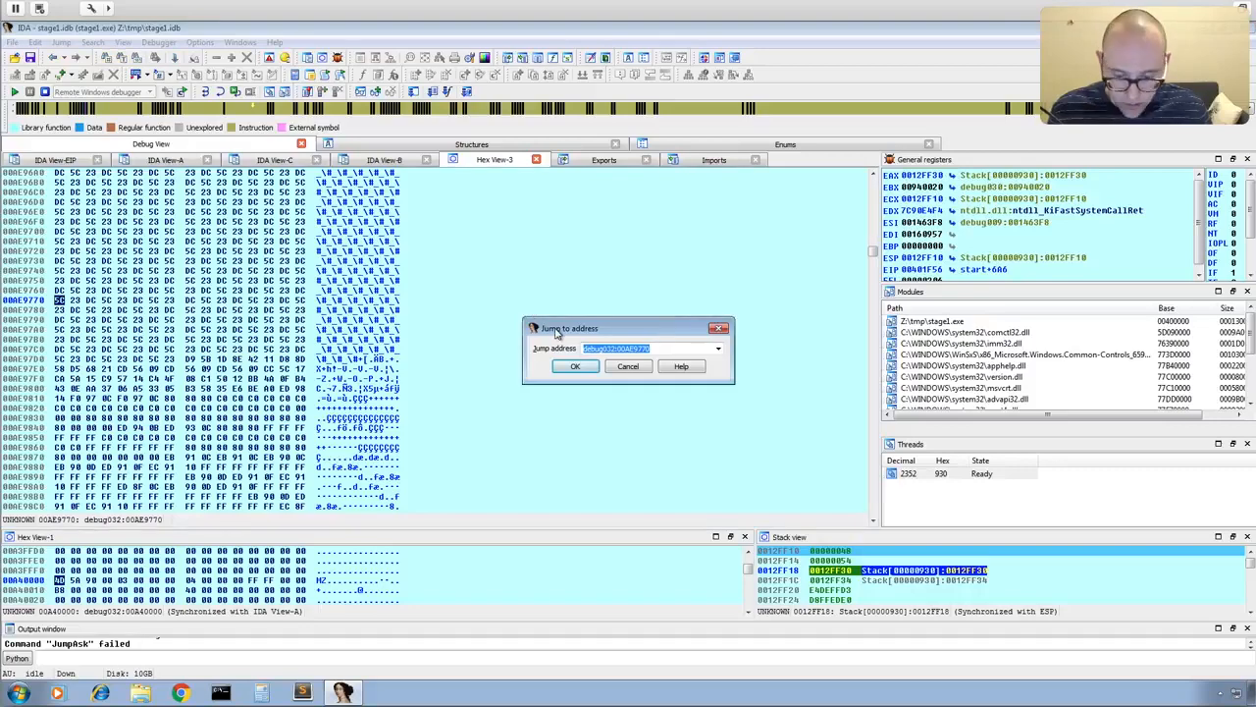
key(ctrl+v)
click(575, 367)
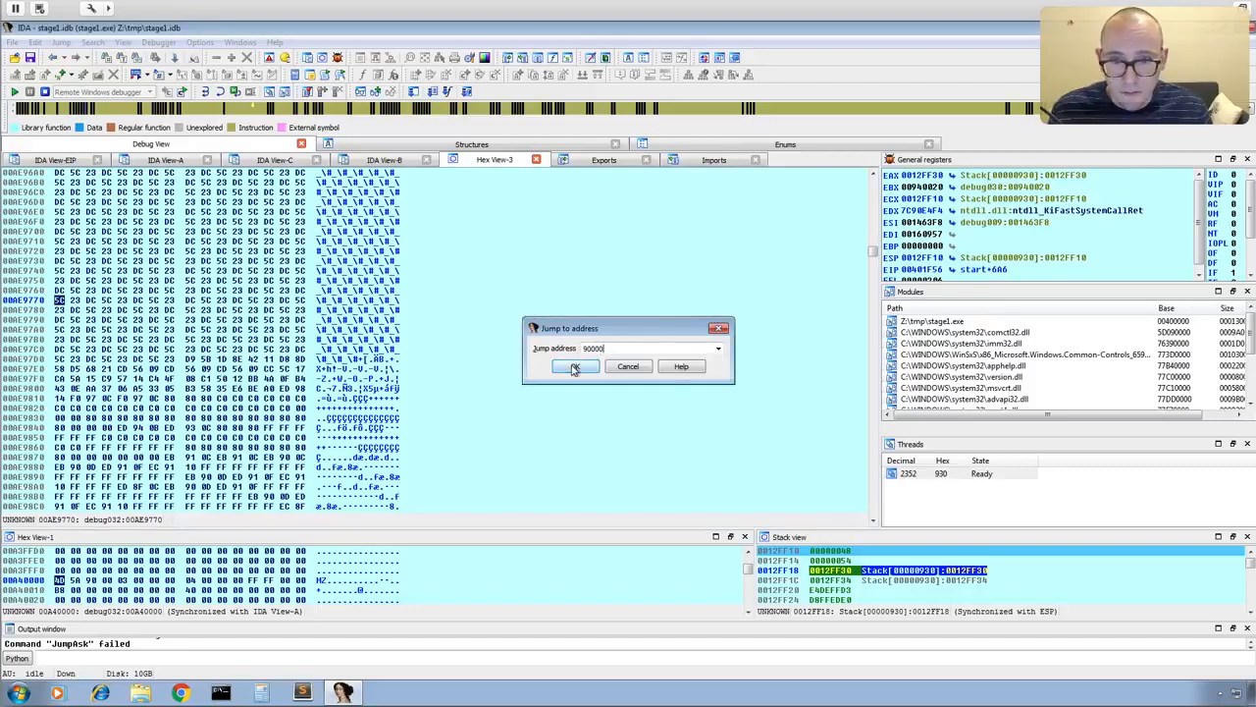
- Look at the lower memory around 002D63A0 in the hex dump, then close Hex View-3
scroll(529, 304, up, 15)
drag(880, 258, 872, 192)
right_click(451, 319)
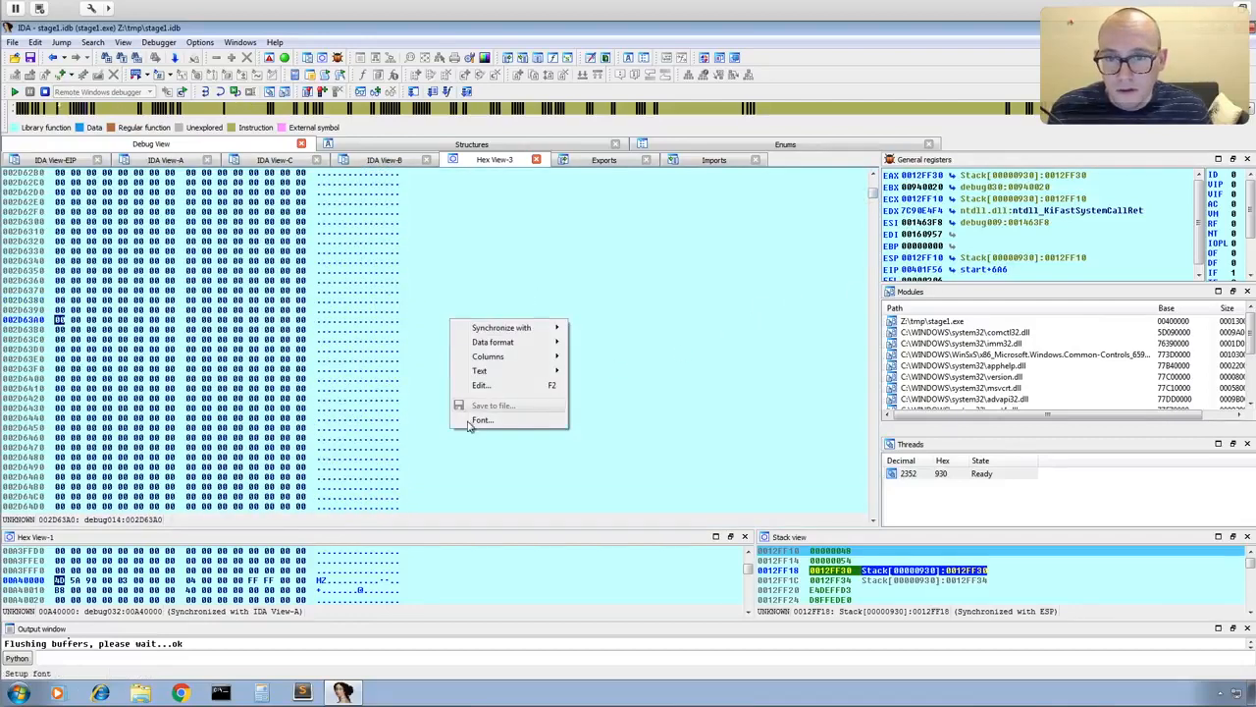
click(559, 467)
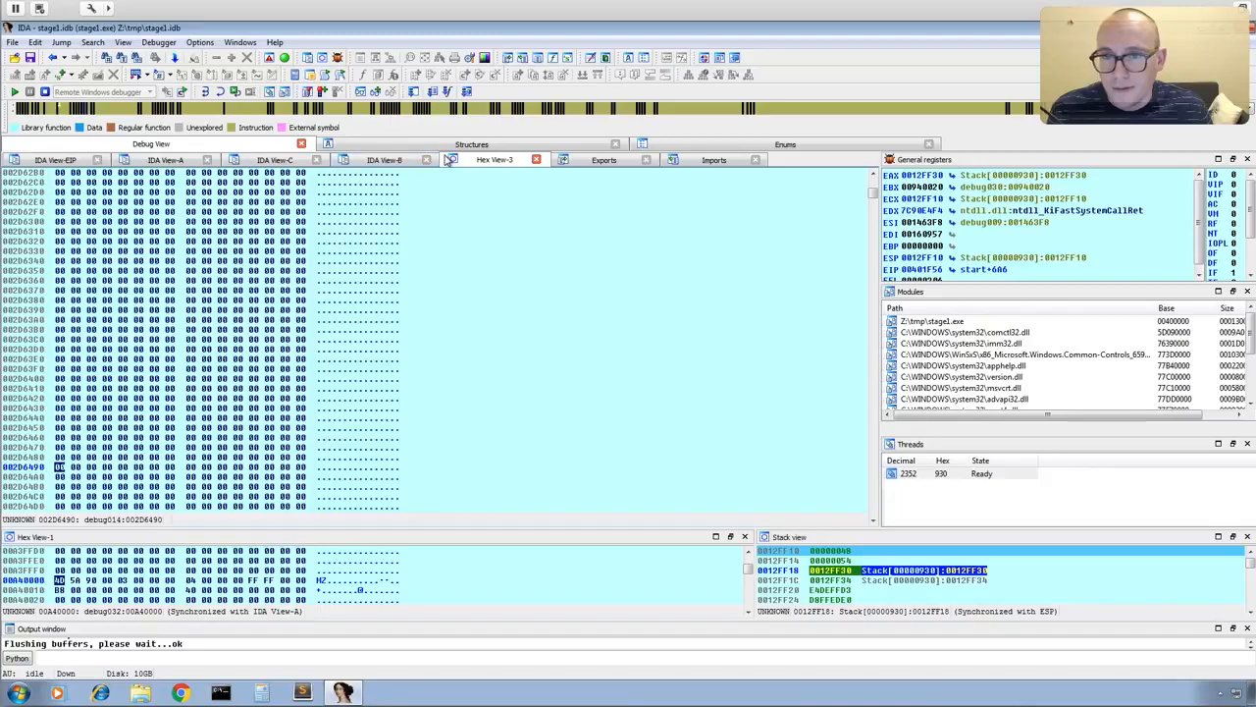
click(538, 161)
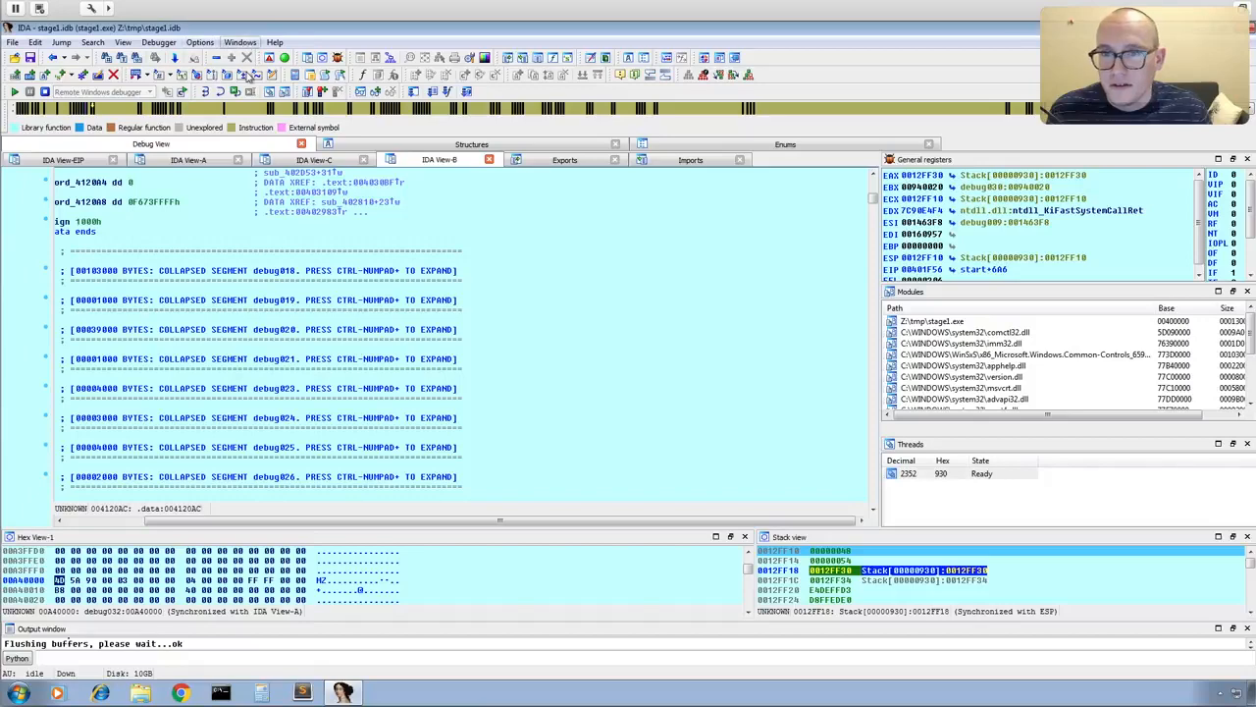
- Review the instructions before the map_veiw_of_section call in IDA View-EIP, then return to 00A40000 in IDA View-A
click(63, 160)
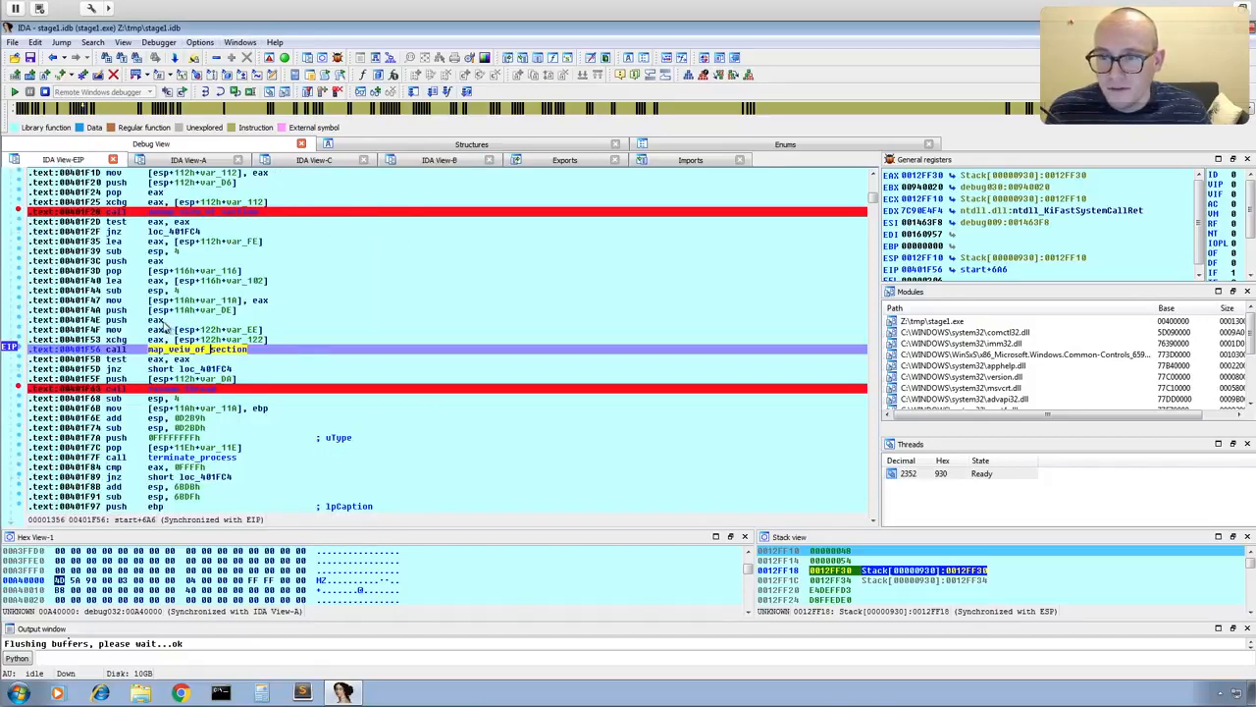
click(159, 321)
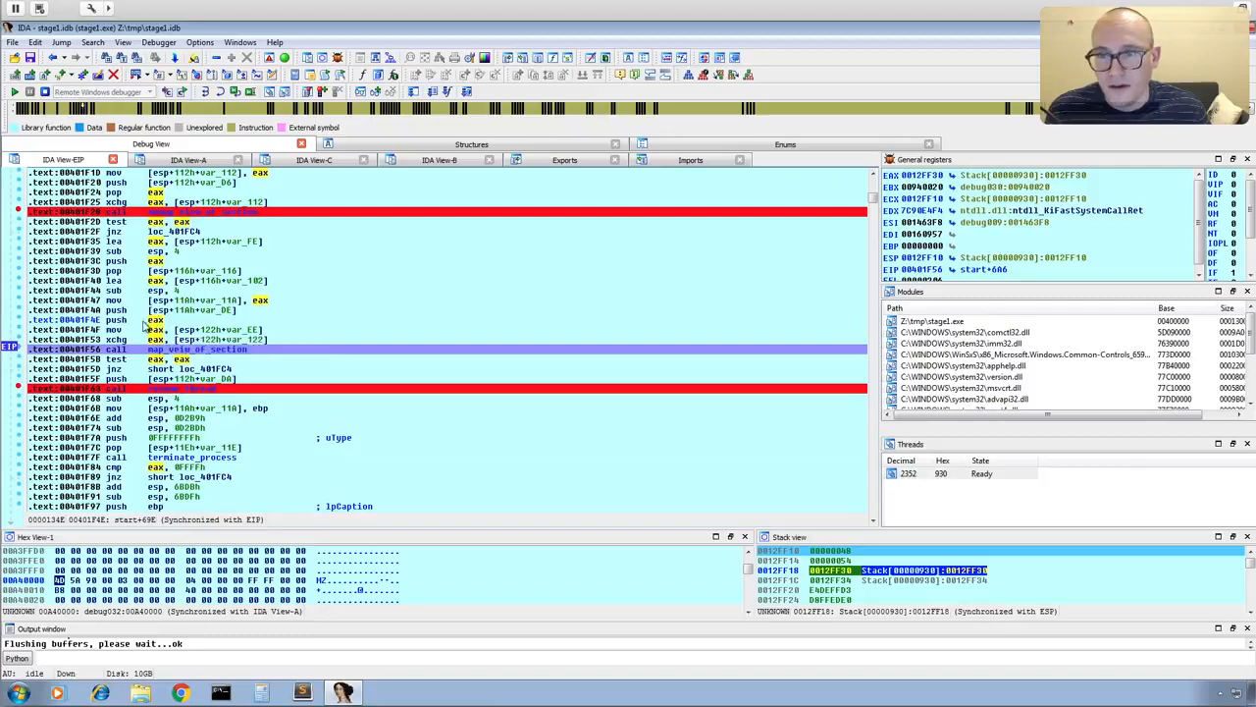
click(172, 164)
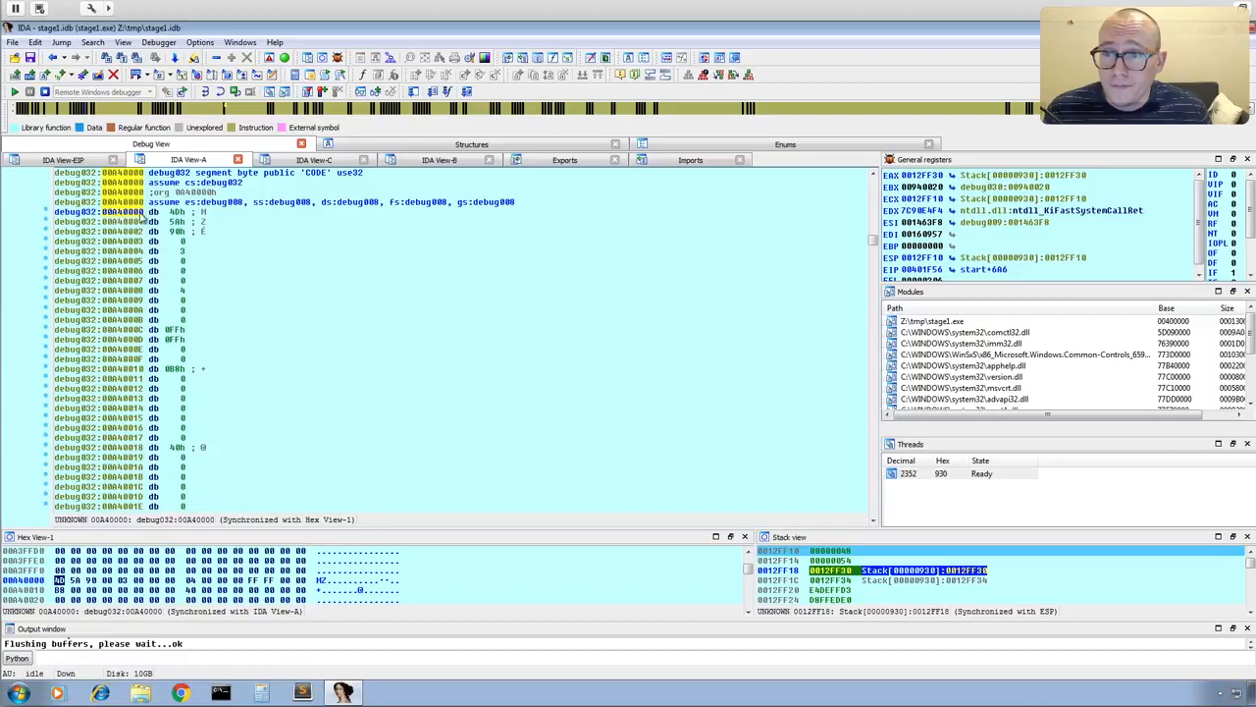
- Convert the first bytes of the mapped image at 00A40000 to code in IDA View-A
right_click(140, 216)
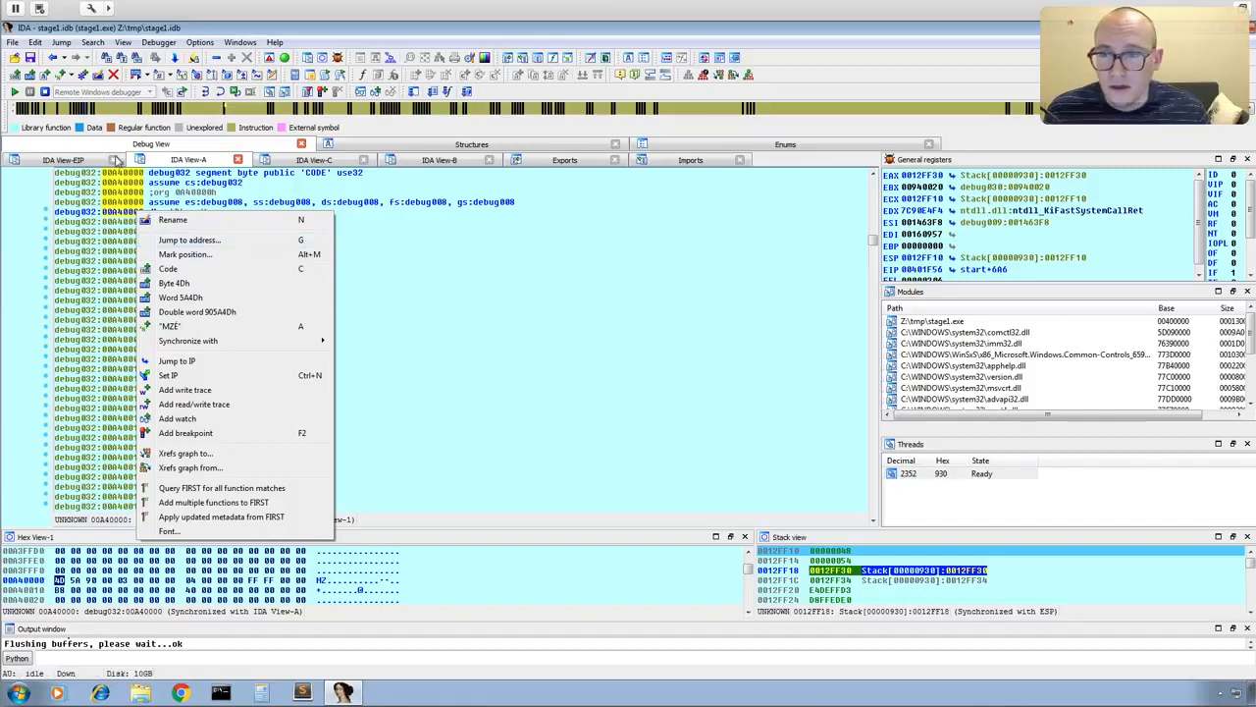
click(500, 233)
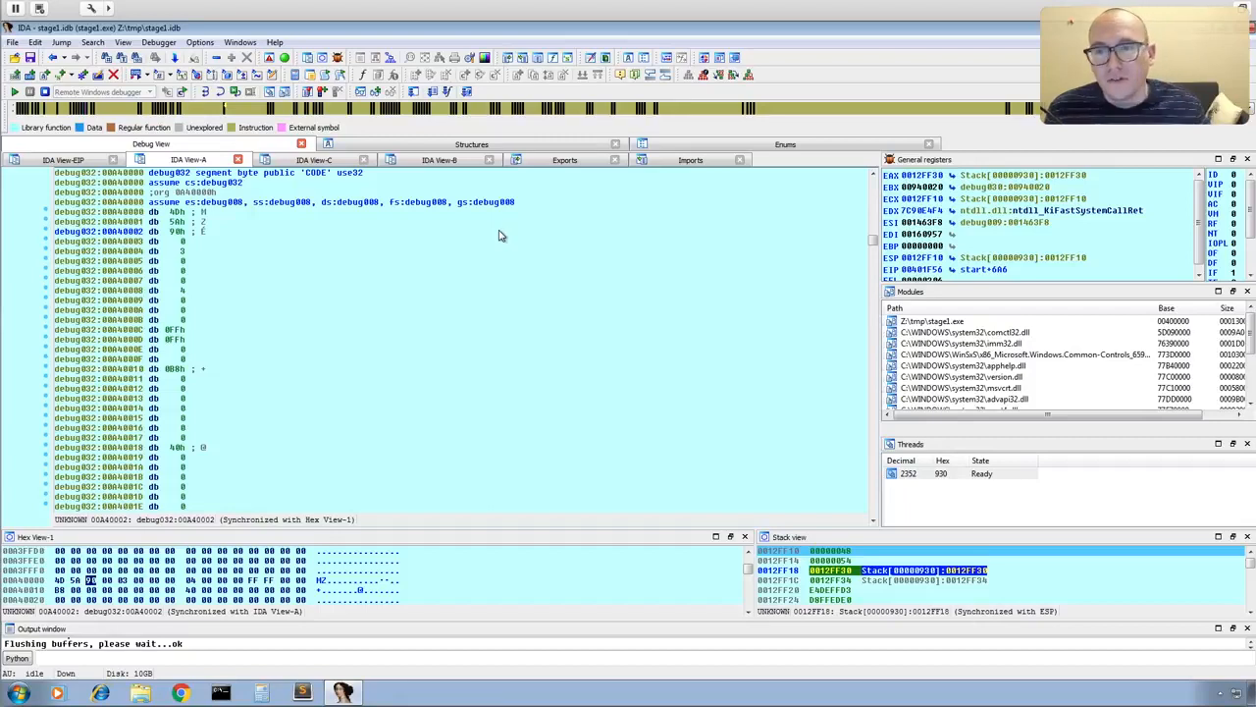
key(c)
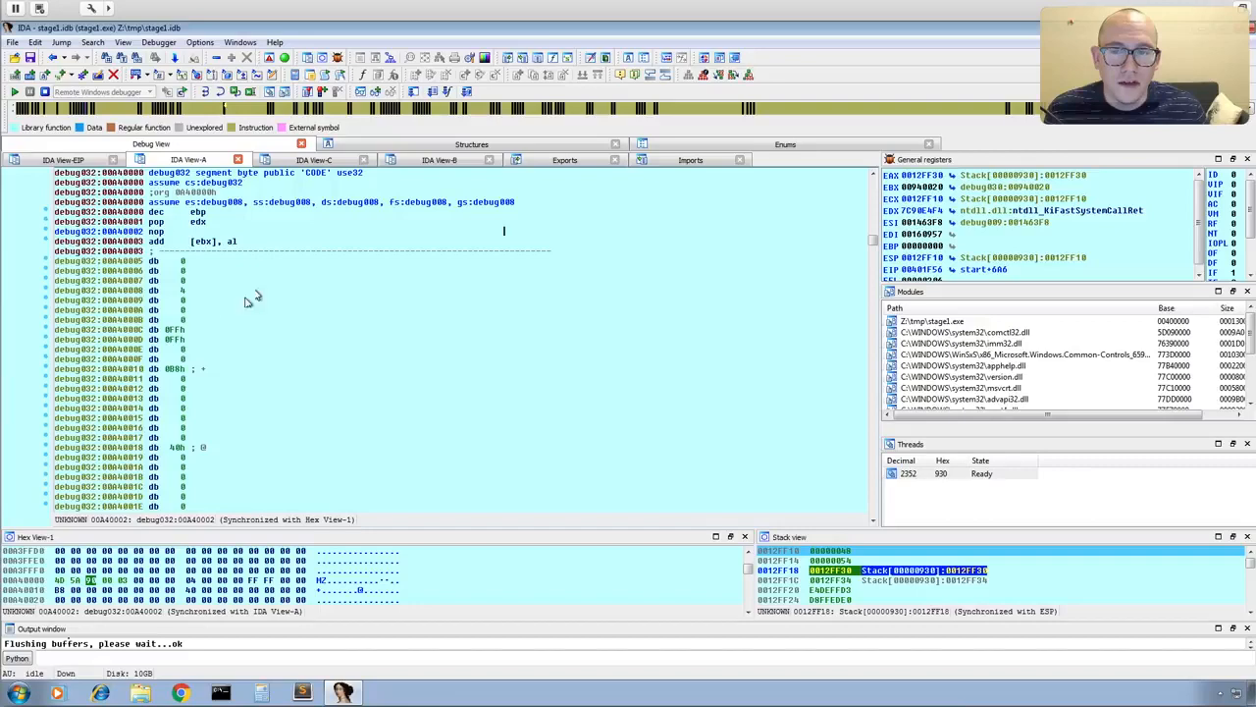
- Select the local address 8B0000 in the notes' section 44 line and open a new hex view in IDA
scroll(236, 274, up, 10)
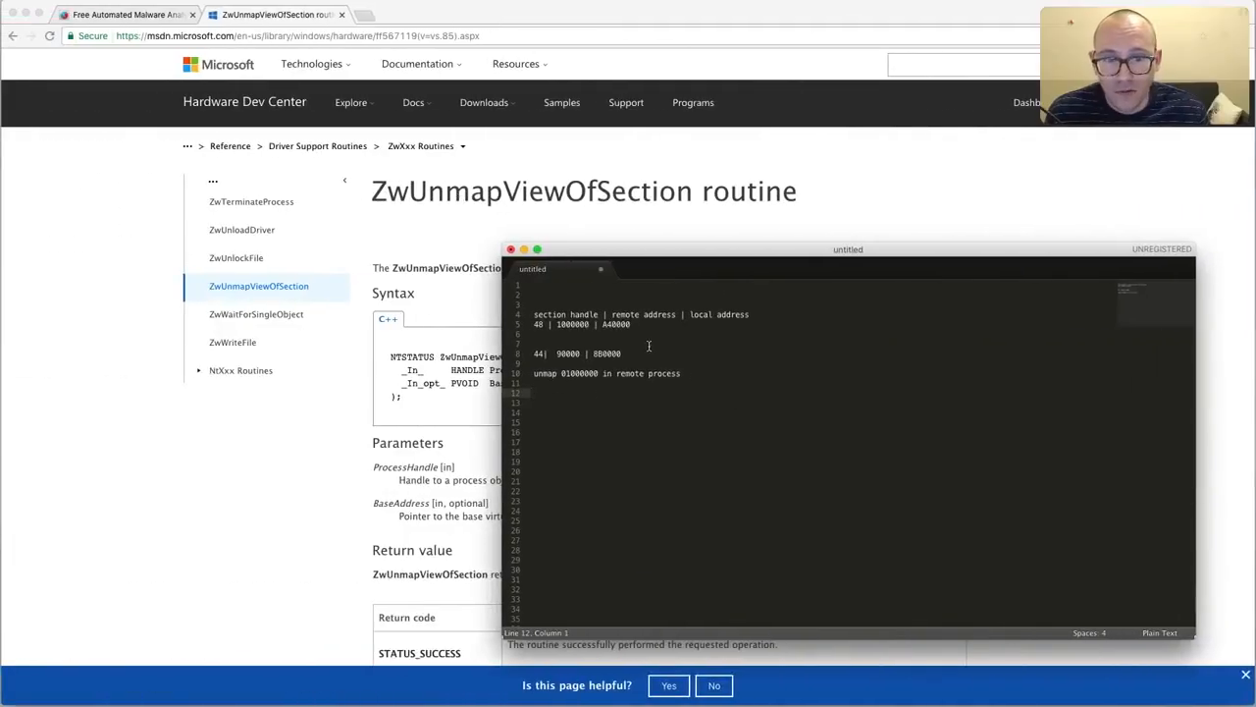
double_click(614, 354)
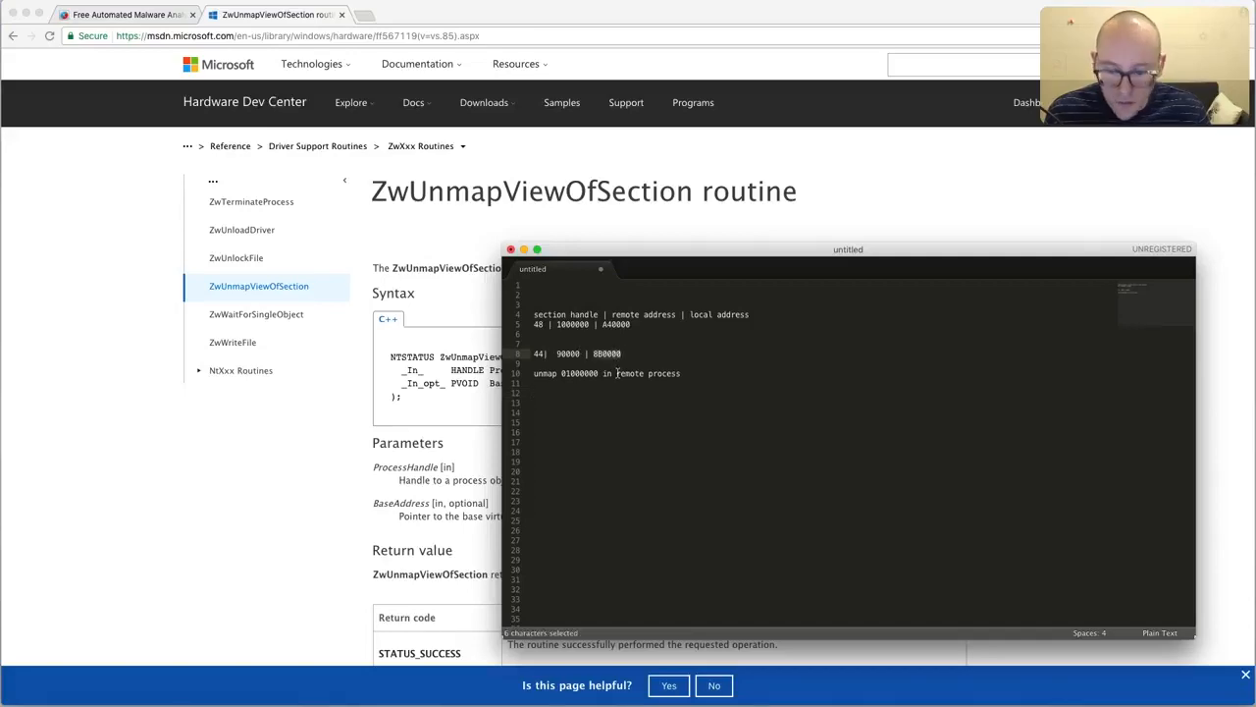
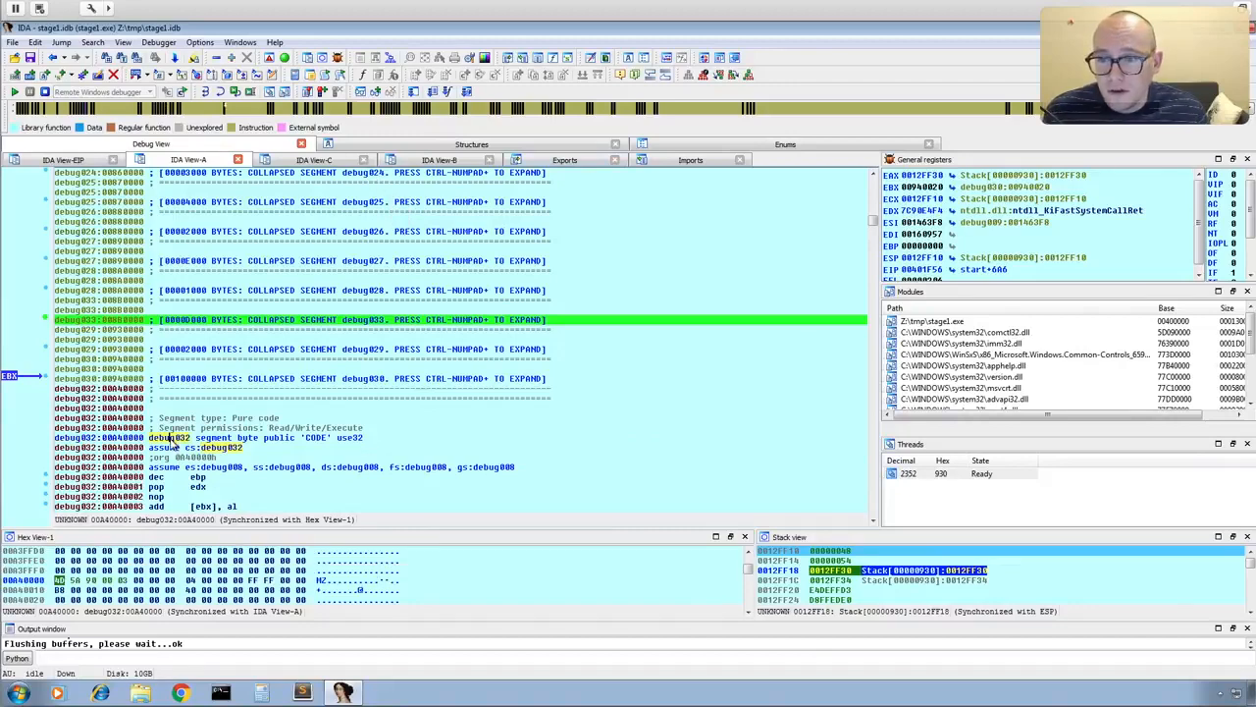
right_click(179, 447)
click(277, 156)
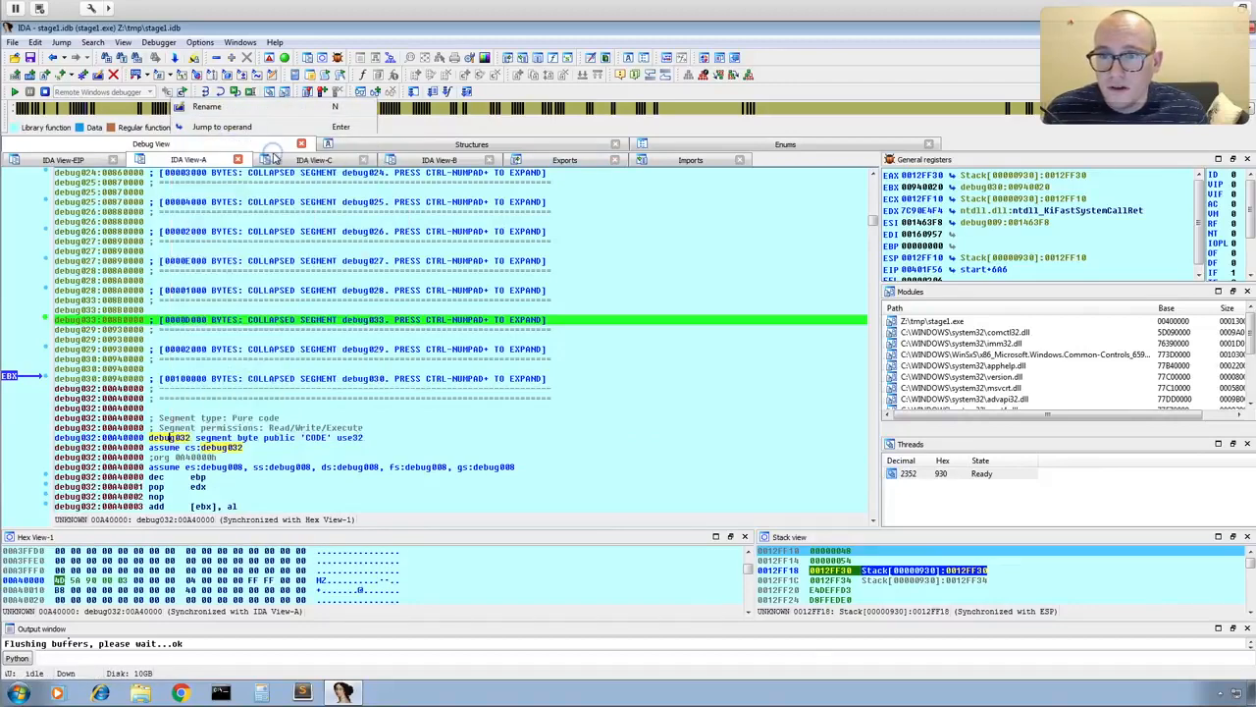
- Copy the local address 8B0000 from the notes and jump to it in Hex View-3
text(g014:002D6380)
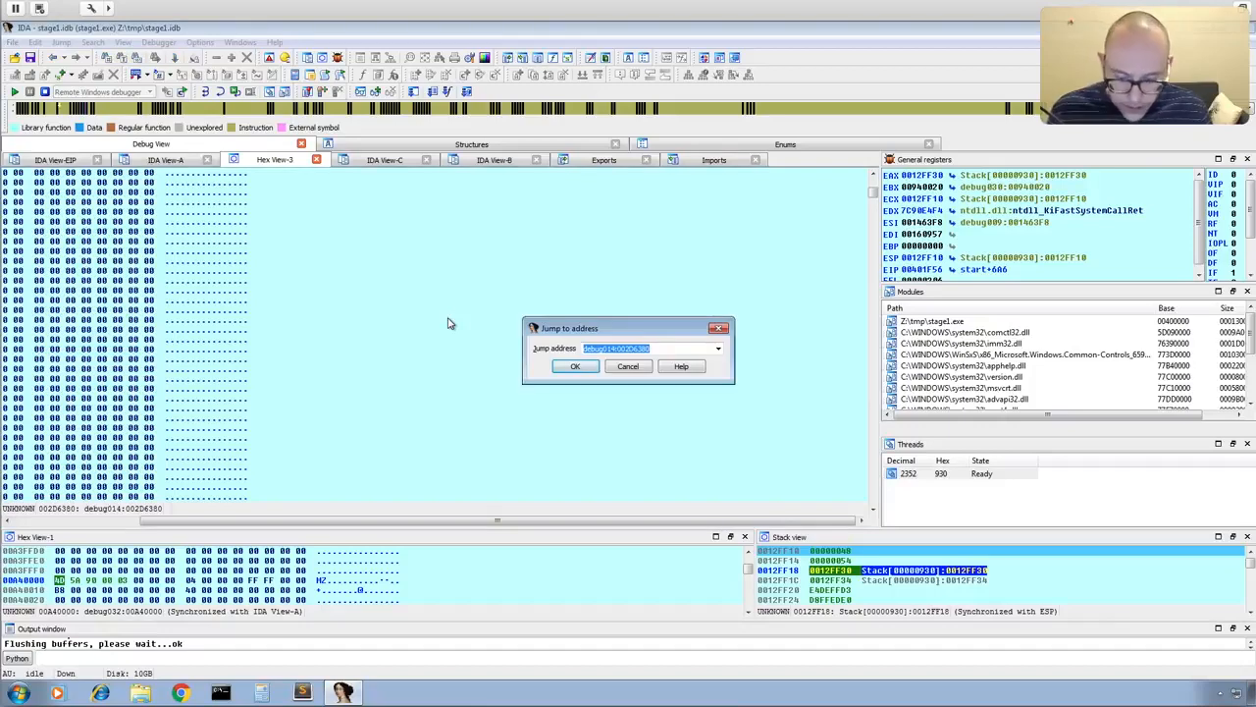
text(90000)
key(Return)
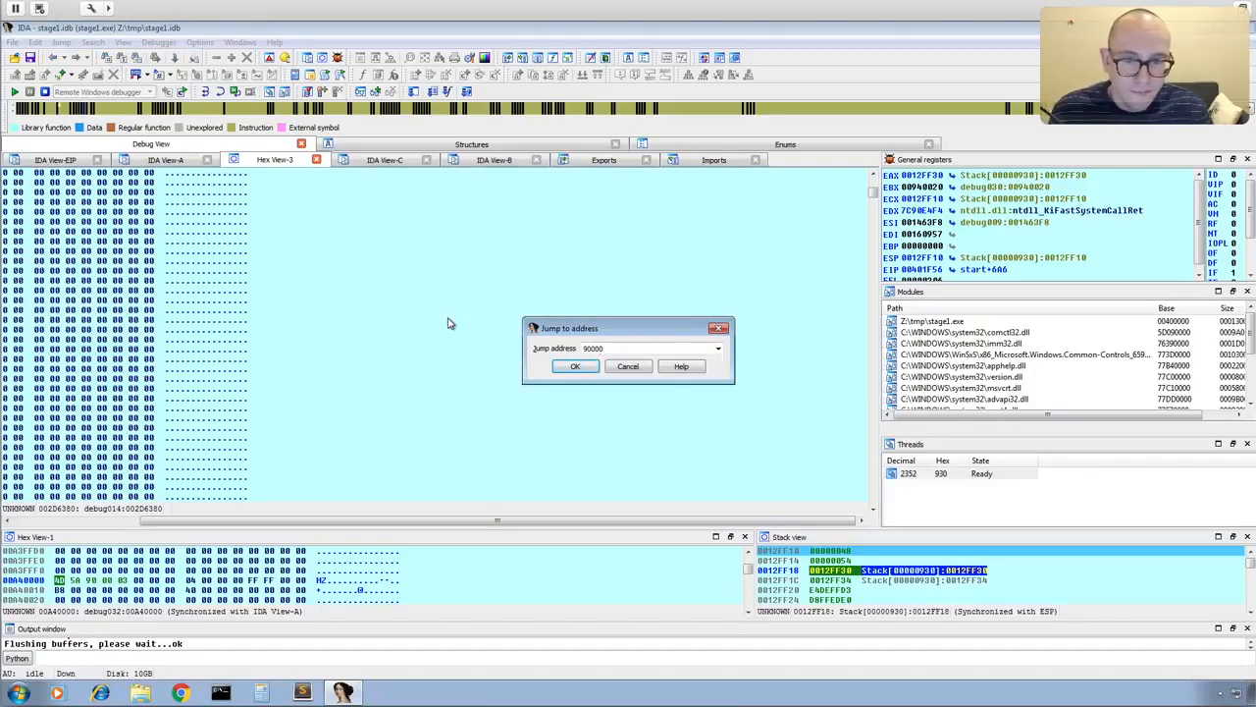
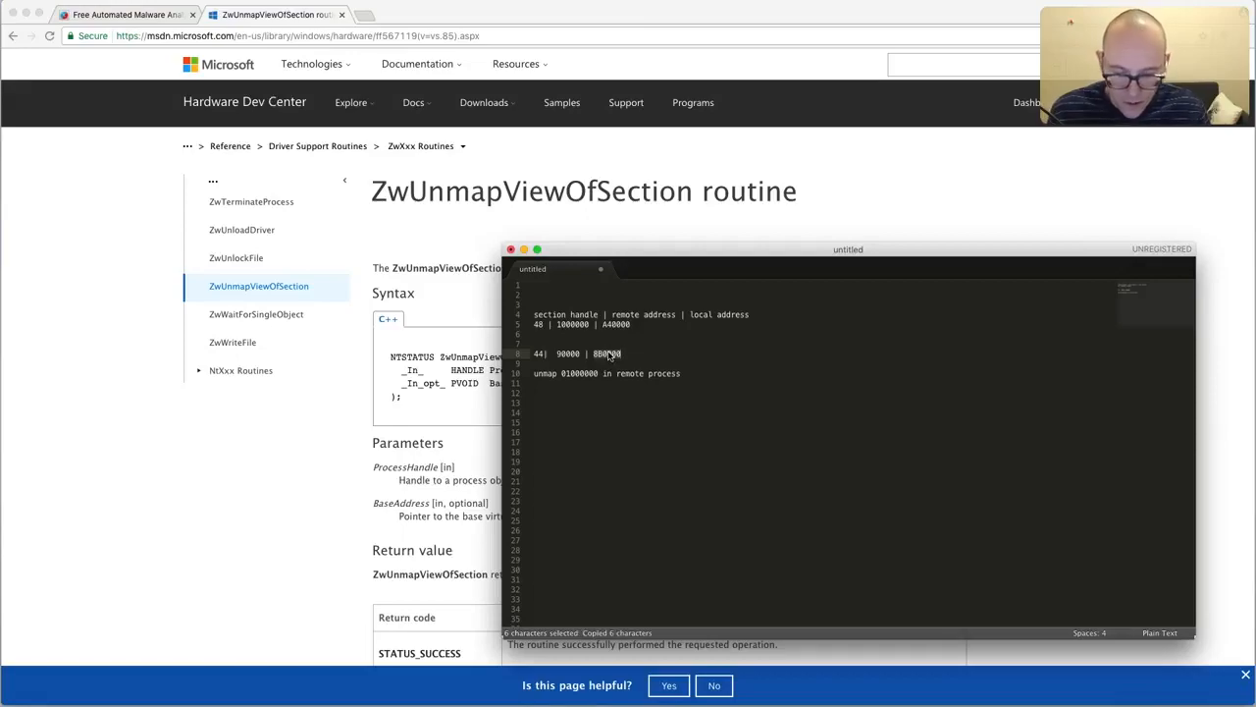
key(ctrl+Right)
double_click(609, 352)
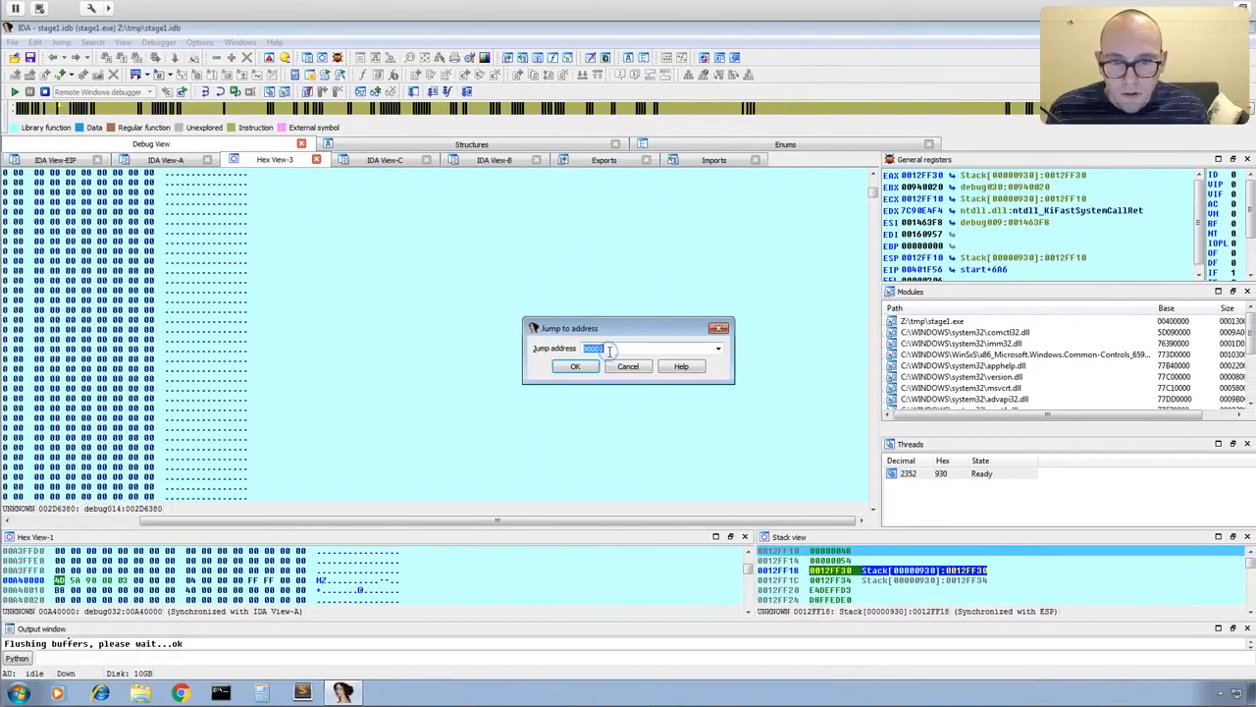
text(8B0000)
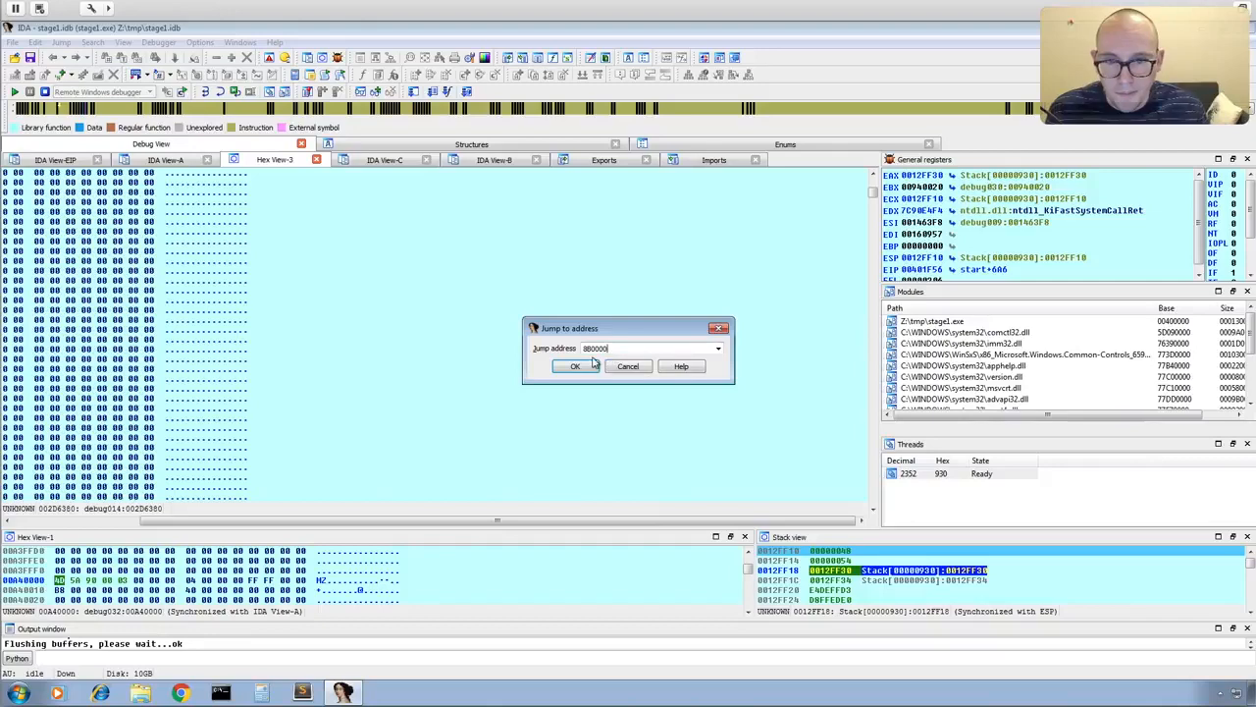
click(575, 366)
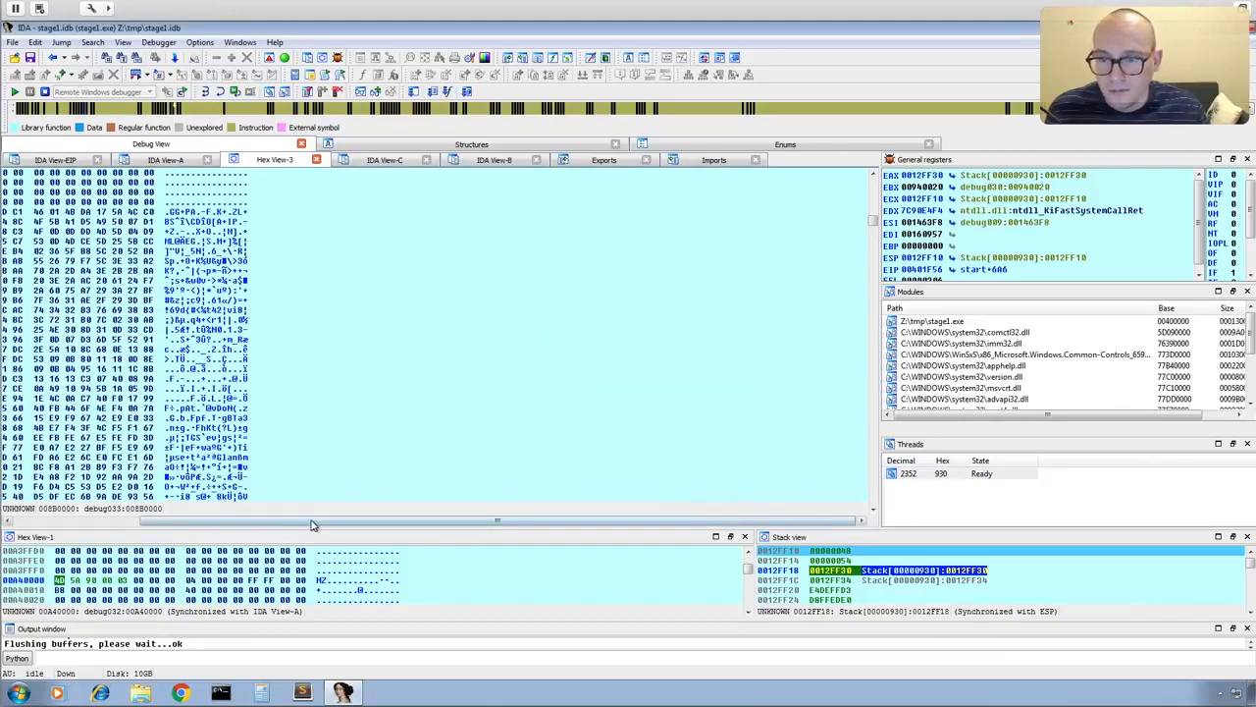
- Examine the bytes of section 44's local copy from 008B0000 onward in the hex dump
drag(497, 520, 74, 520)
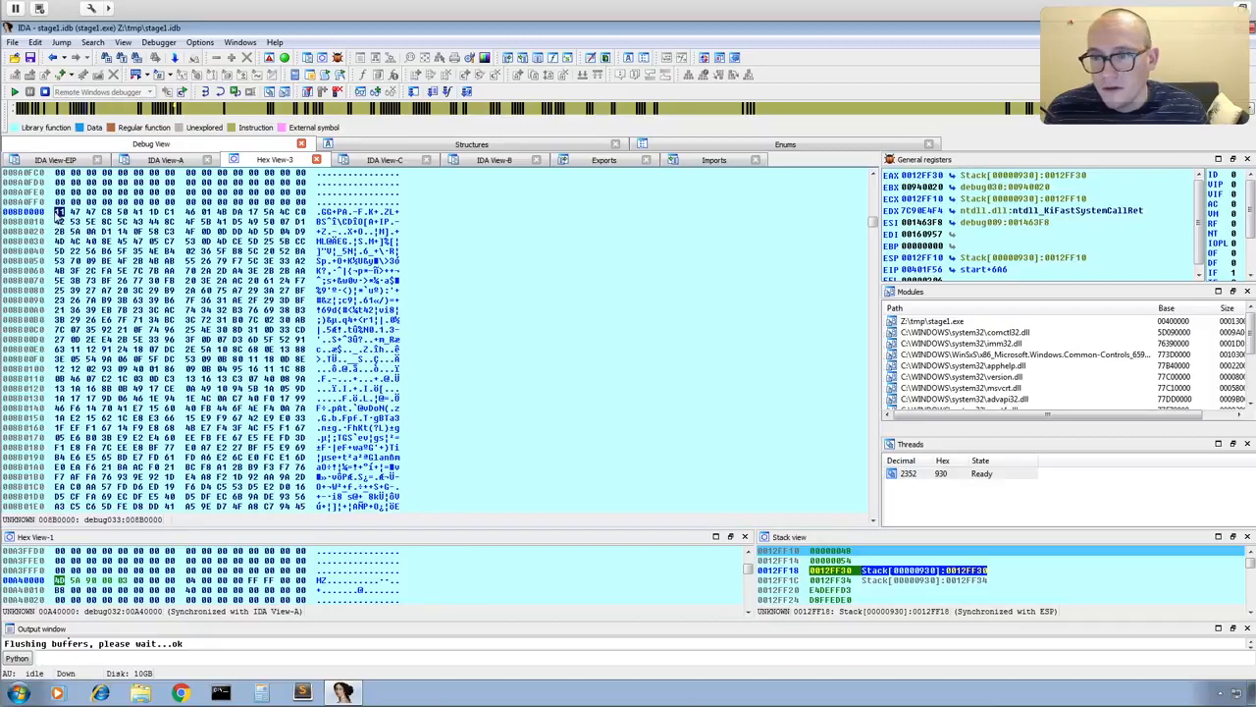
drag(58, 211, 306, 212)
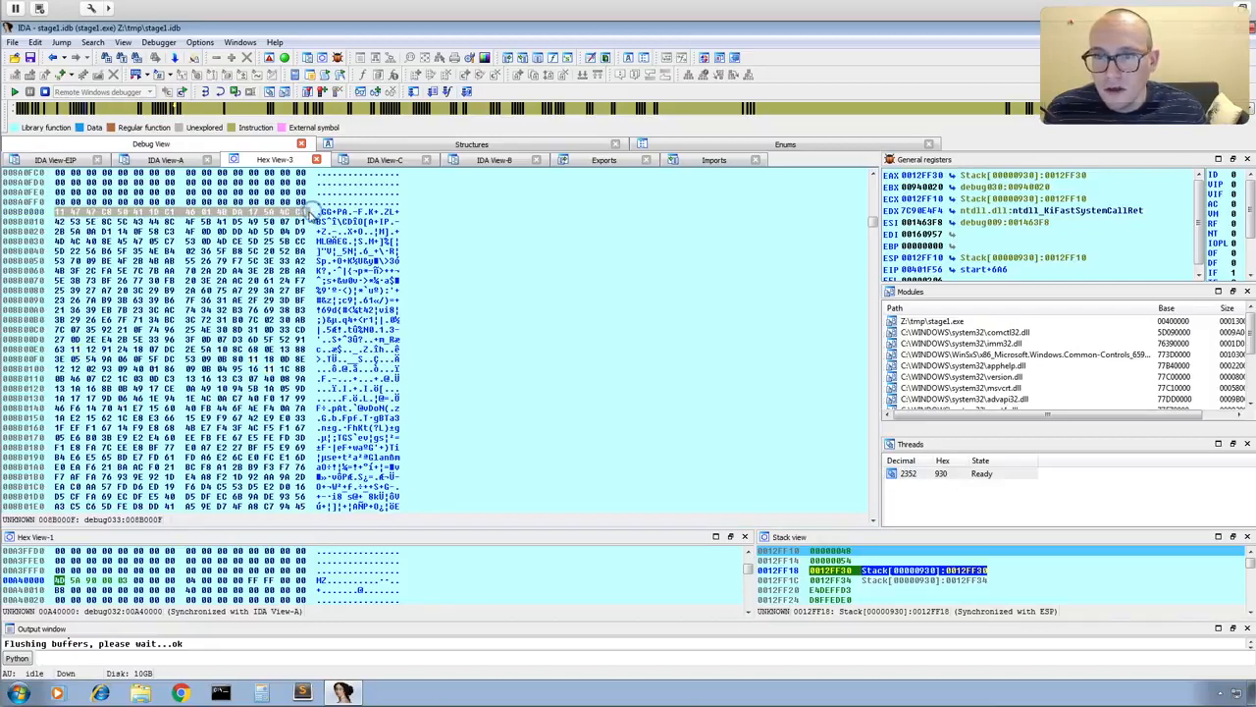
key(Page_Down)
key(Page_Down)
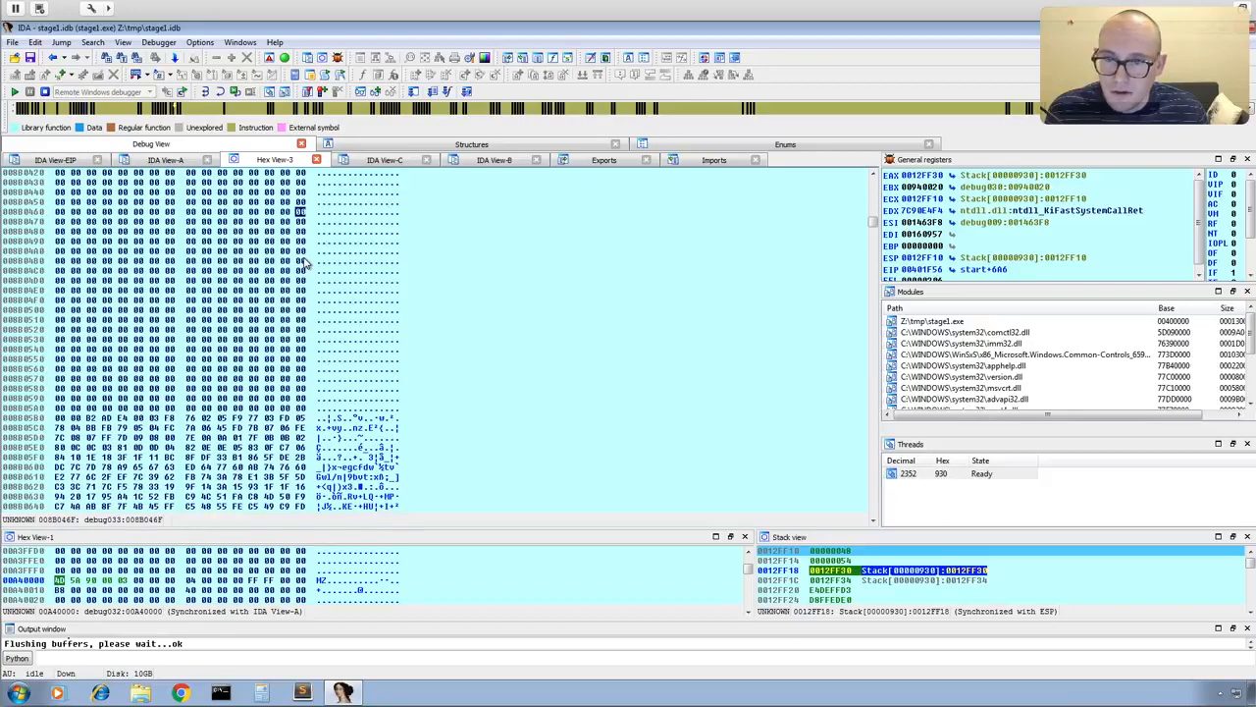
key(Page_Up)
key(Page_Up)
key(Page_Down)
key(Page_Down)
key(Page_Down)
key(Page_Down)
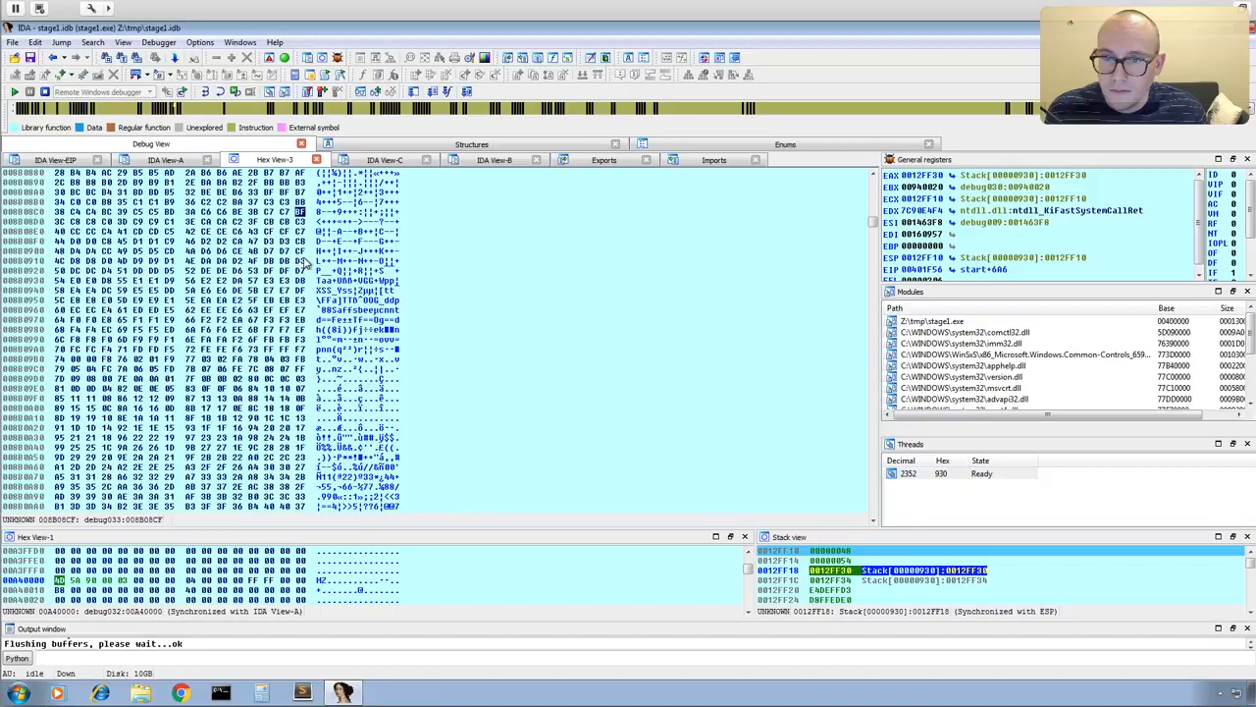
key(Page_Up)
key(Page_Up)
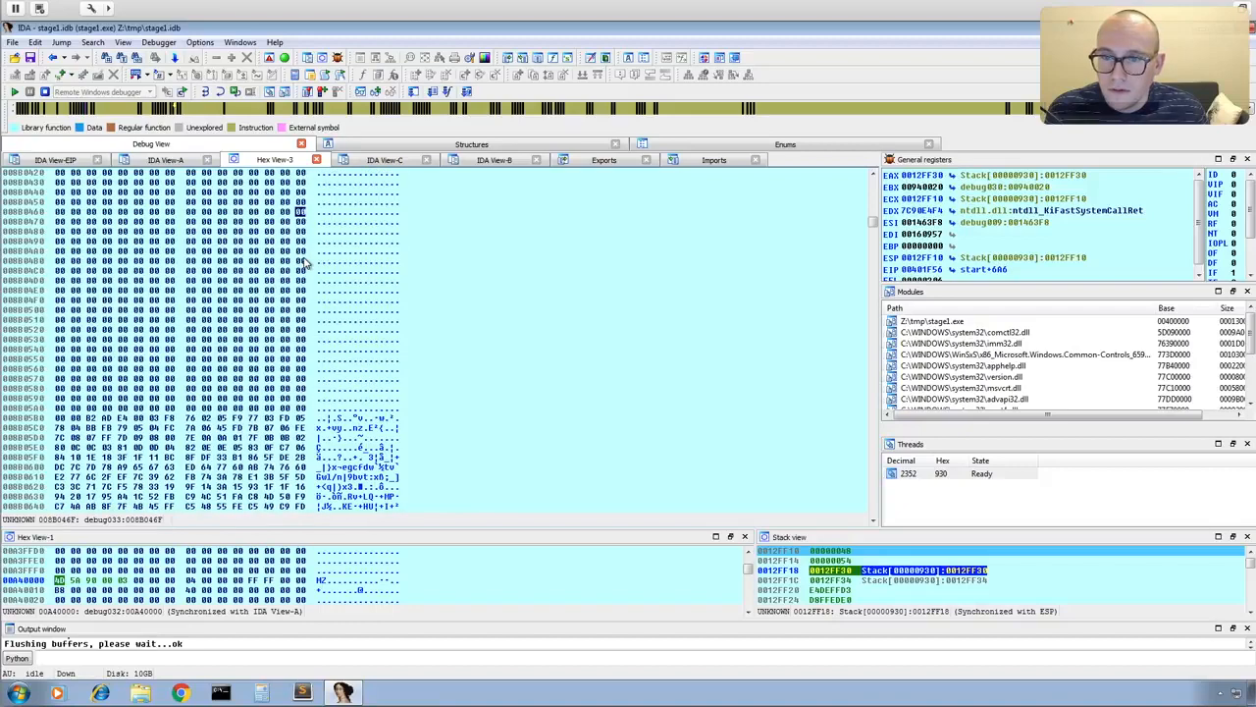
- Return to address 8B0000 in Hex View-3 and select its first 16-byte row
click(463, 407)
key(g)
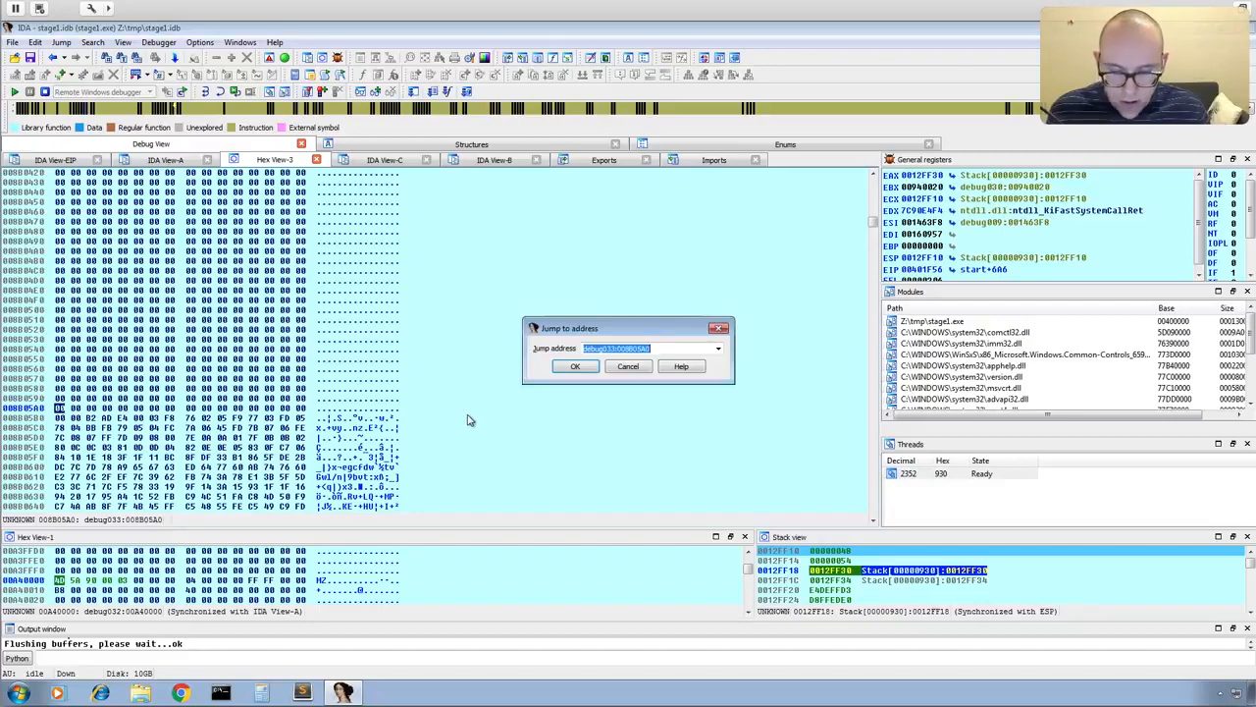
text(8B0000)
key(Return)
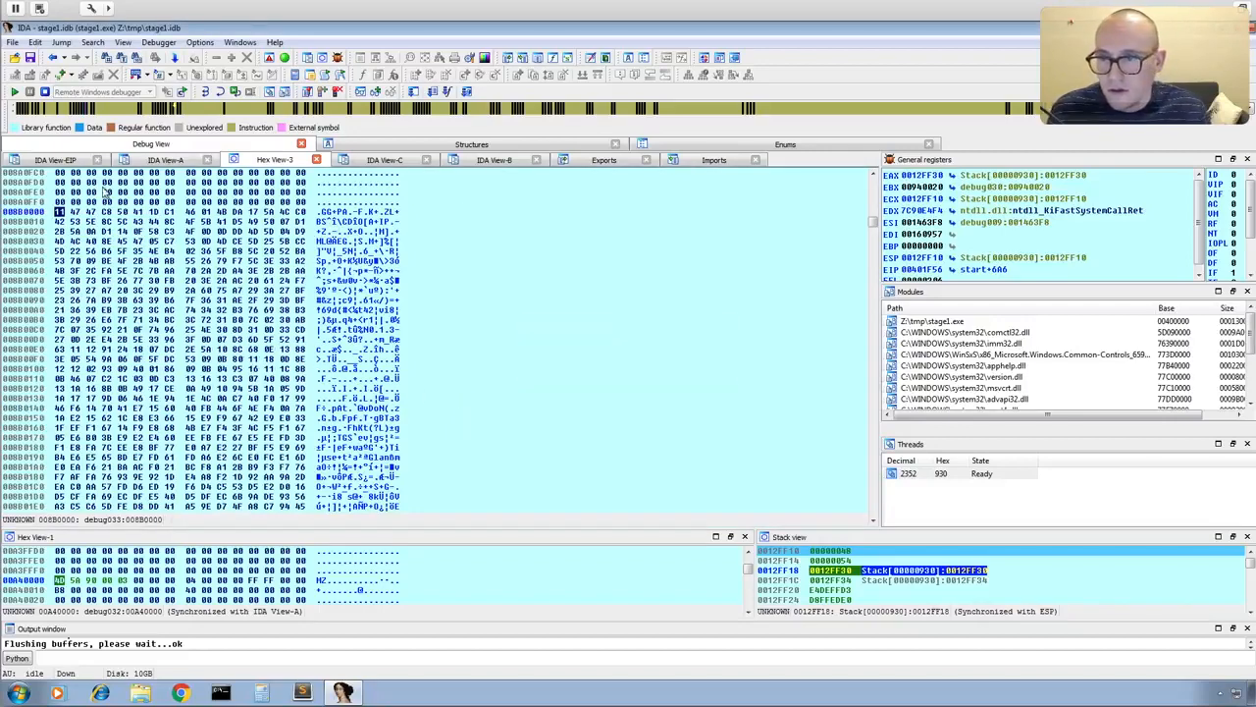
drag(59, 212, 307, 212)
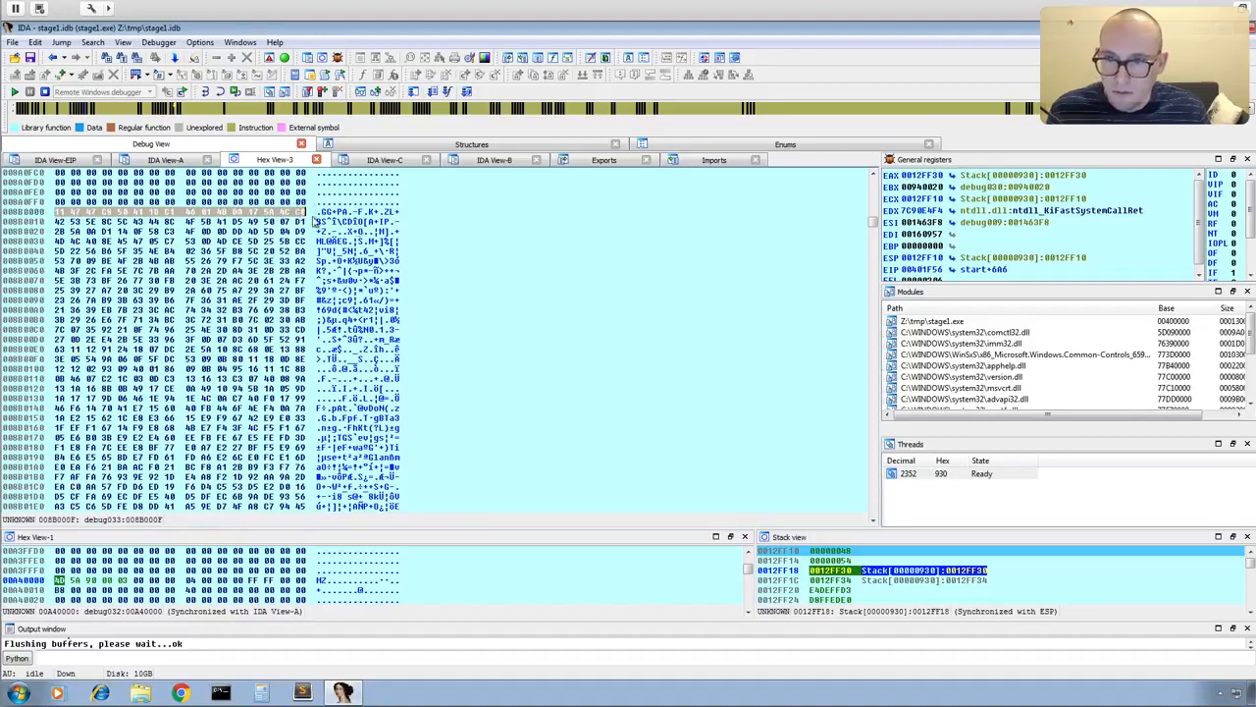
- Extend the hex selection from 008B0000 down through address 0098E41F
drag(873, 523, 873, 523)
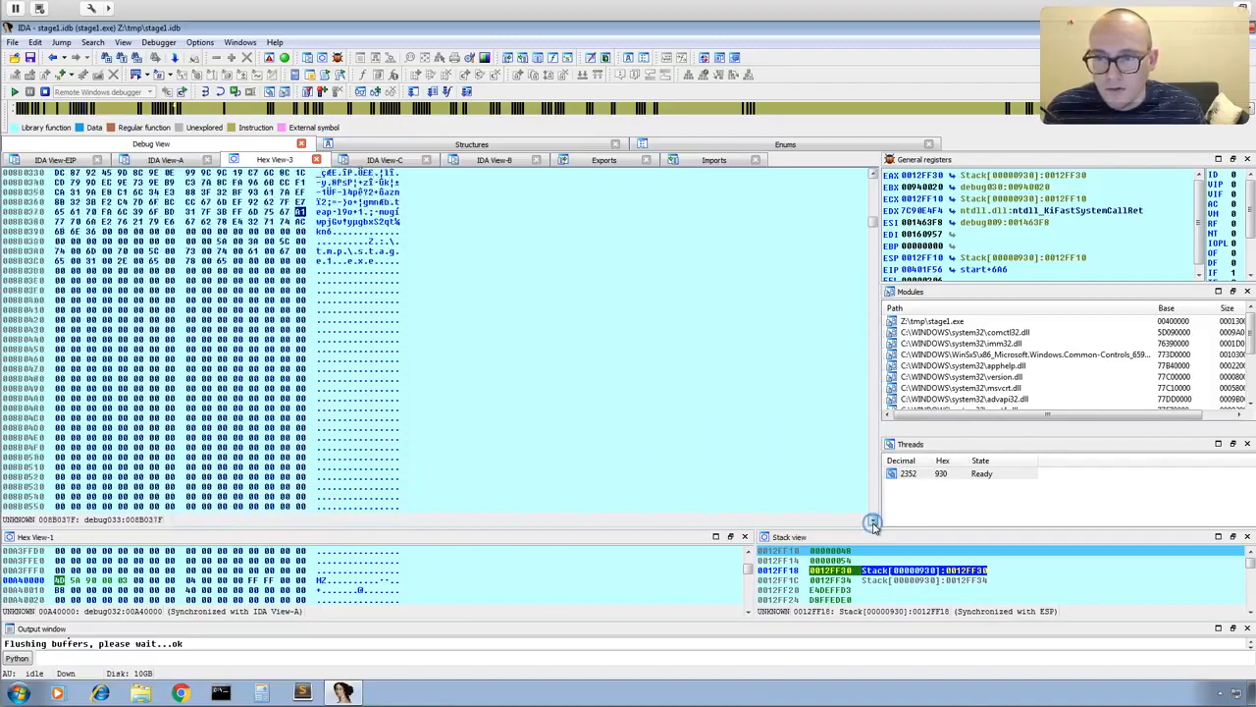
drag(873, 523, 873, 523)
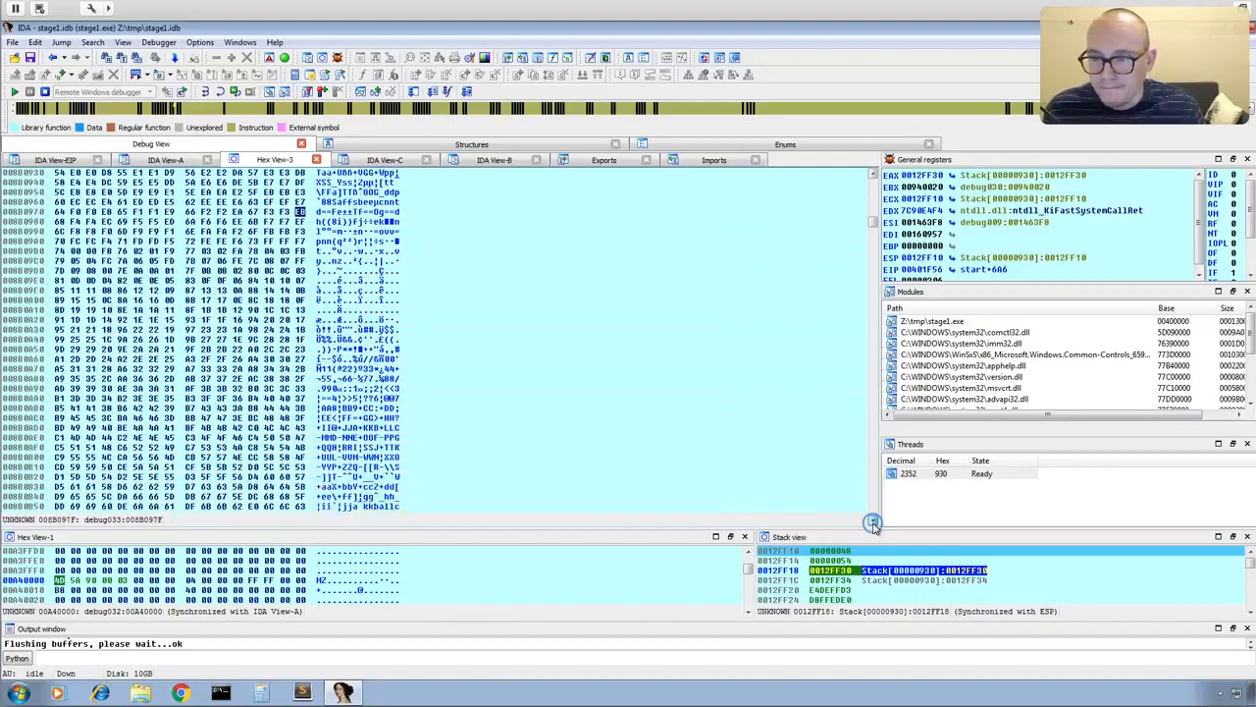
drag(873, 523, 873, 523)
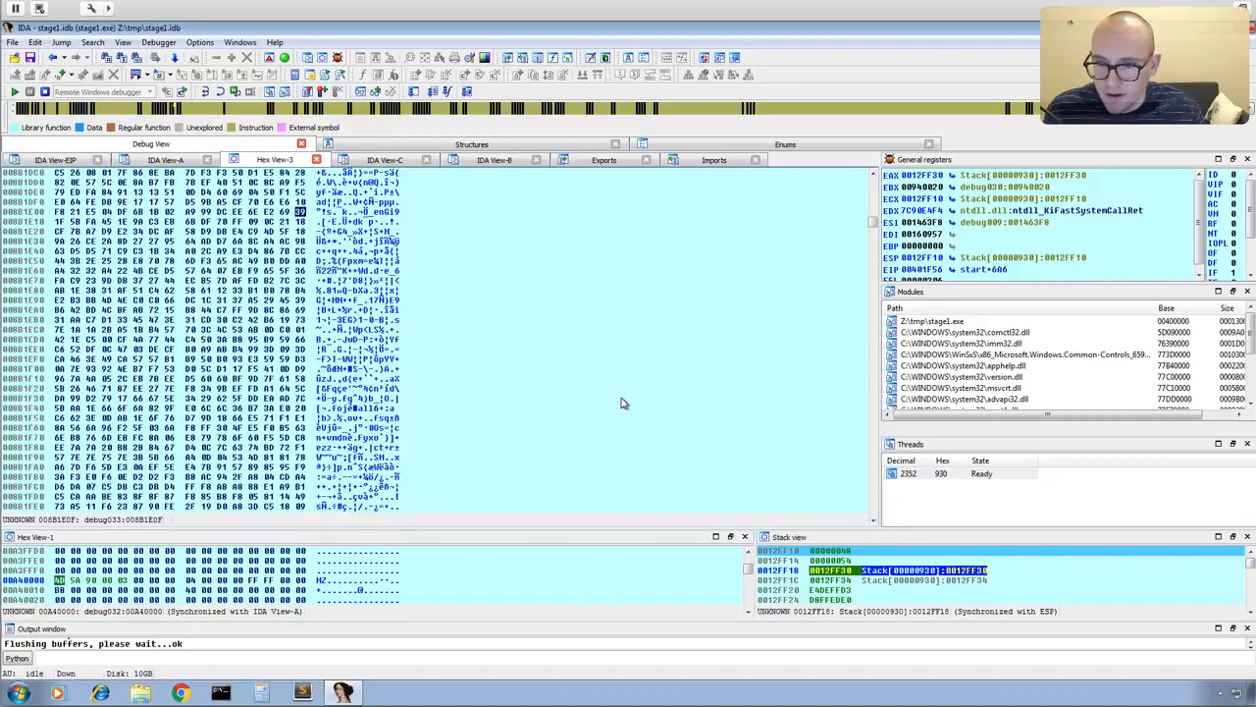
scroll(620, 402, down, 10)
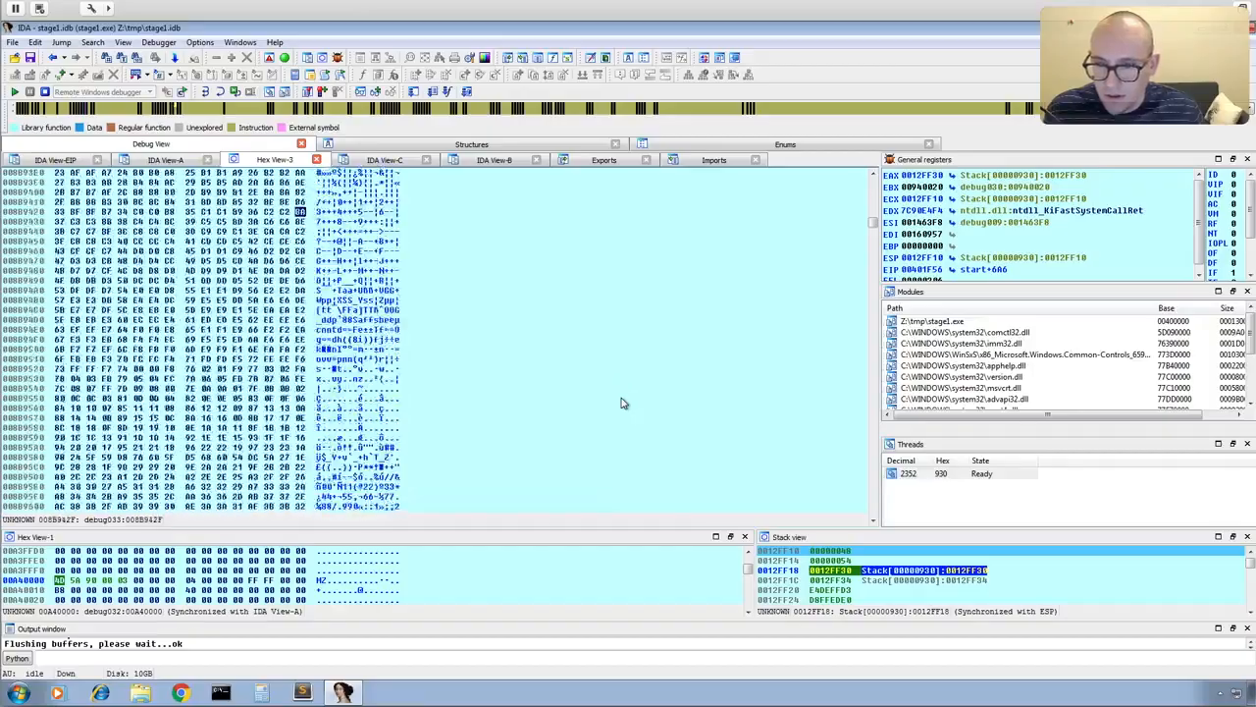
scroll(620, 403, down, 20)
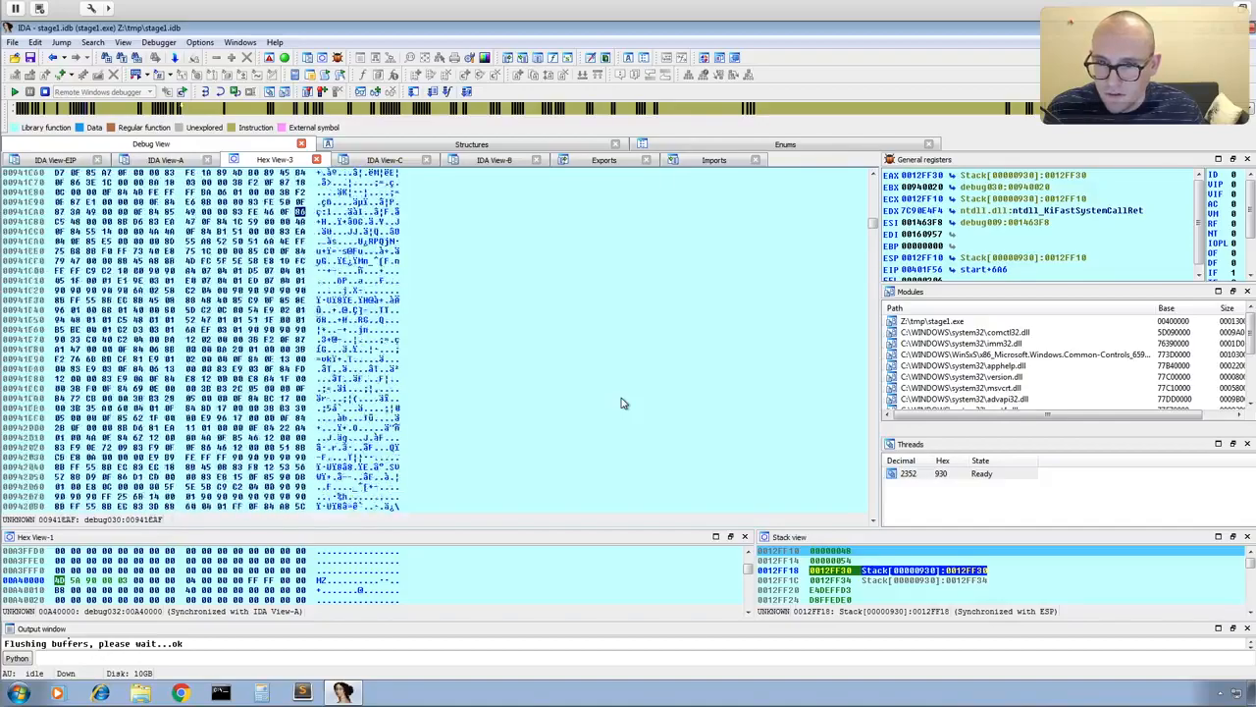
scroll(620, 402, down, 15)
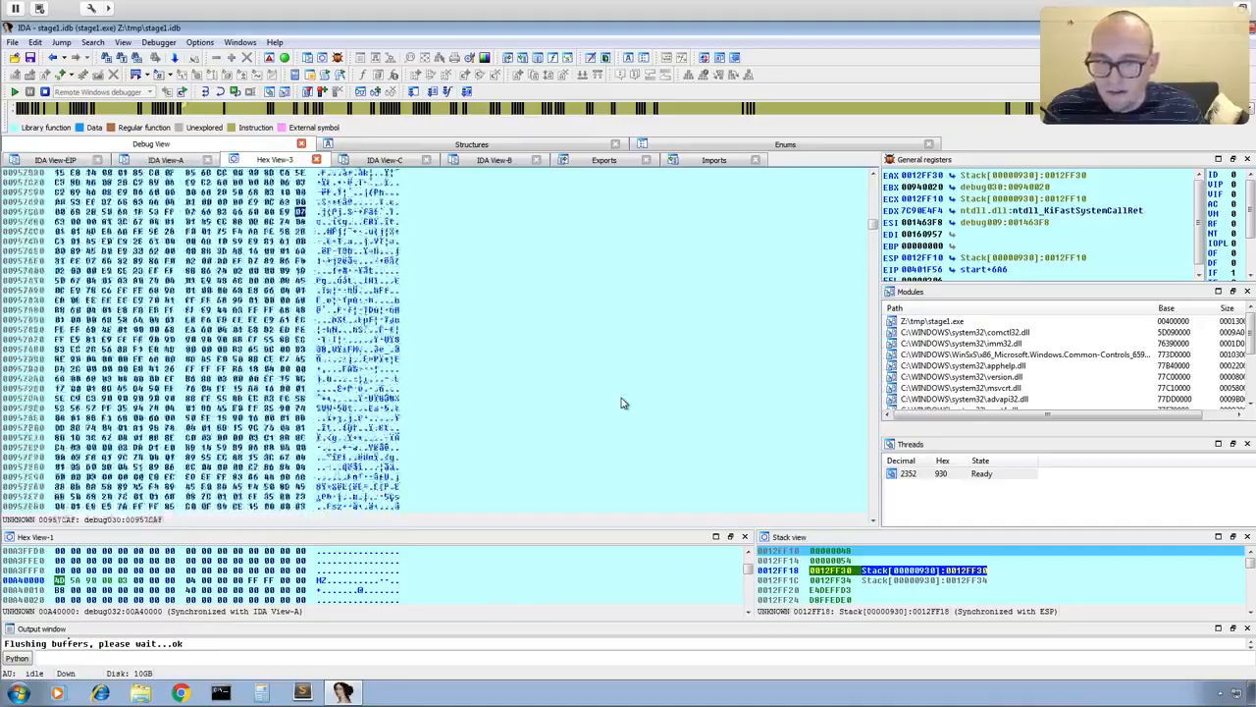
scroll(620, 403, down, 20)
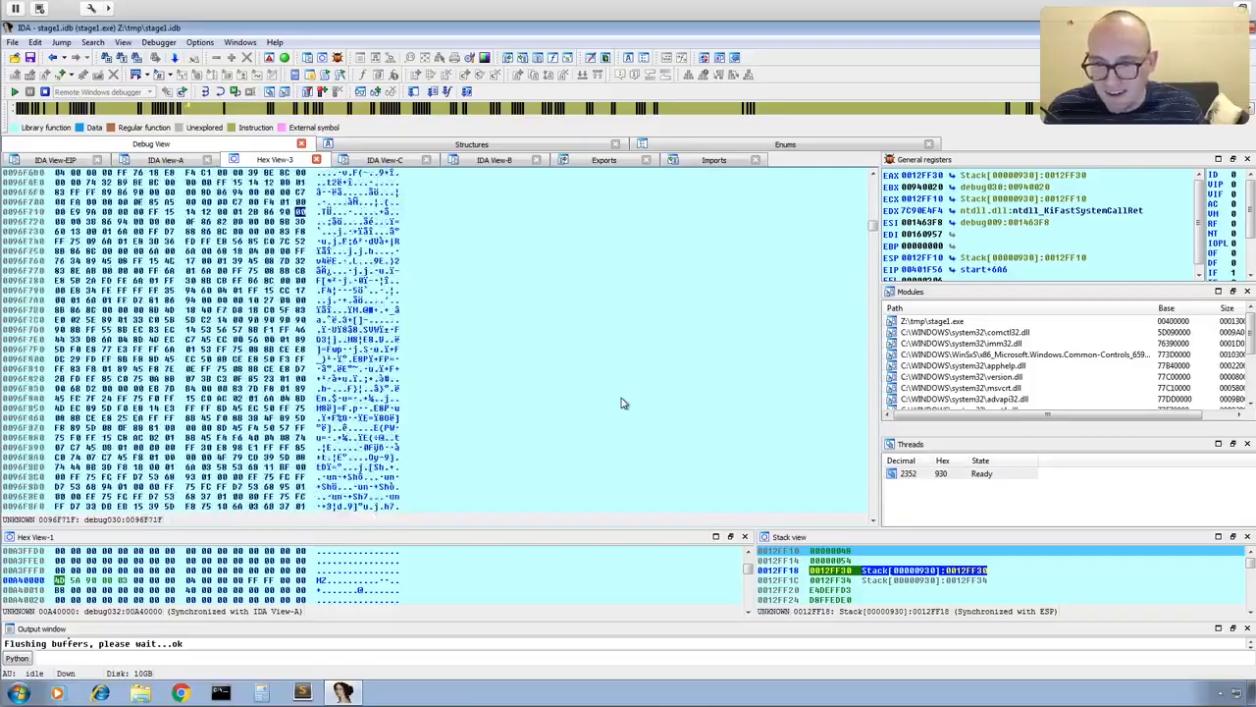
scroll(620, 402, down, 20)
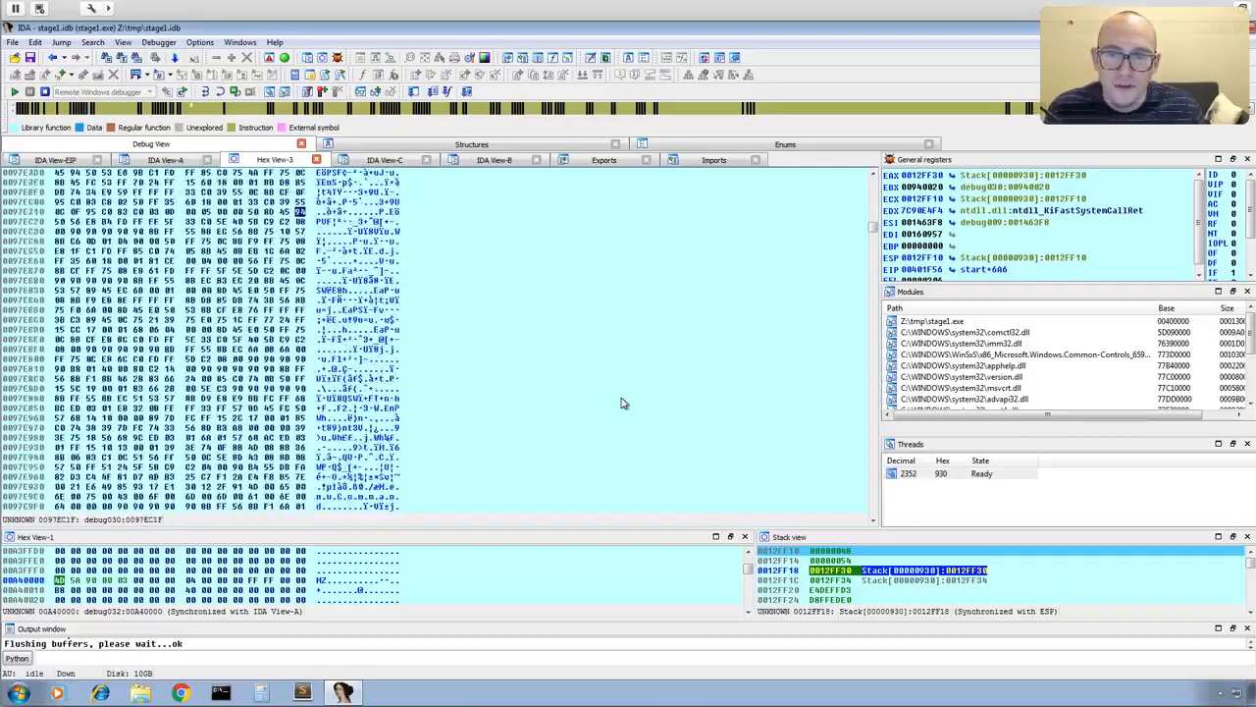
scroll(621, 403, down, 20)
scroll(620, 402, down, 20)
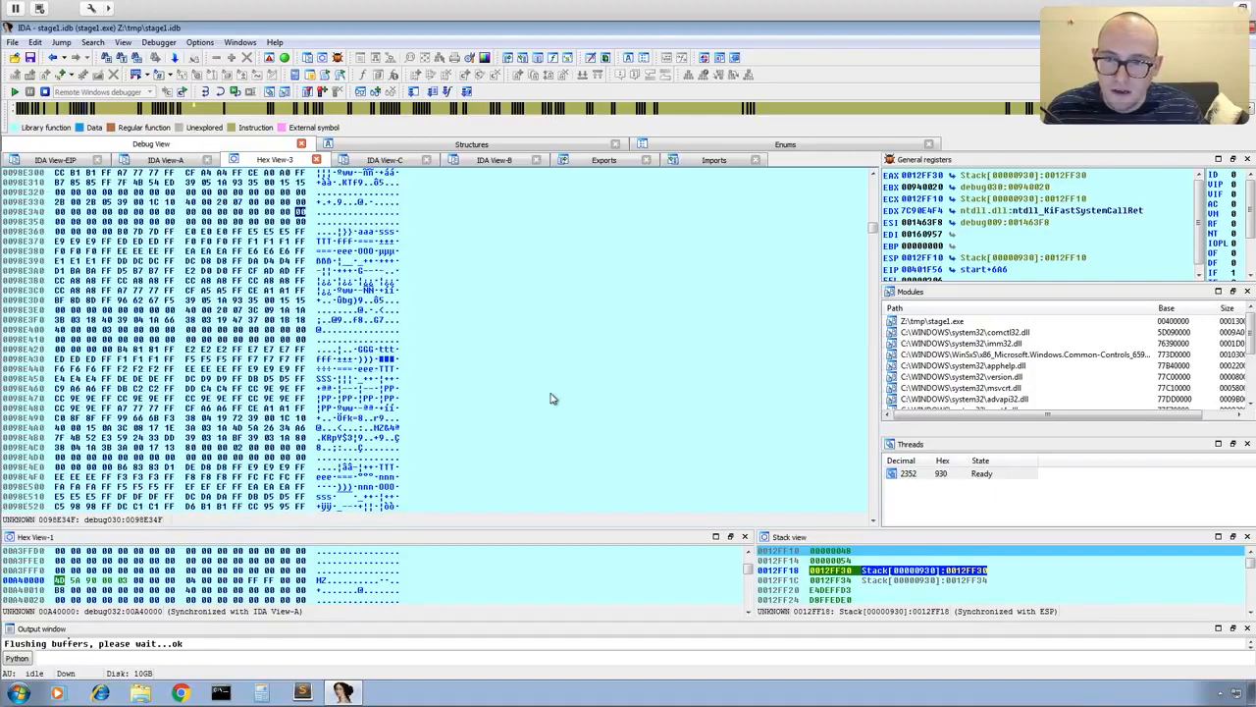
shift+click(302, 339)
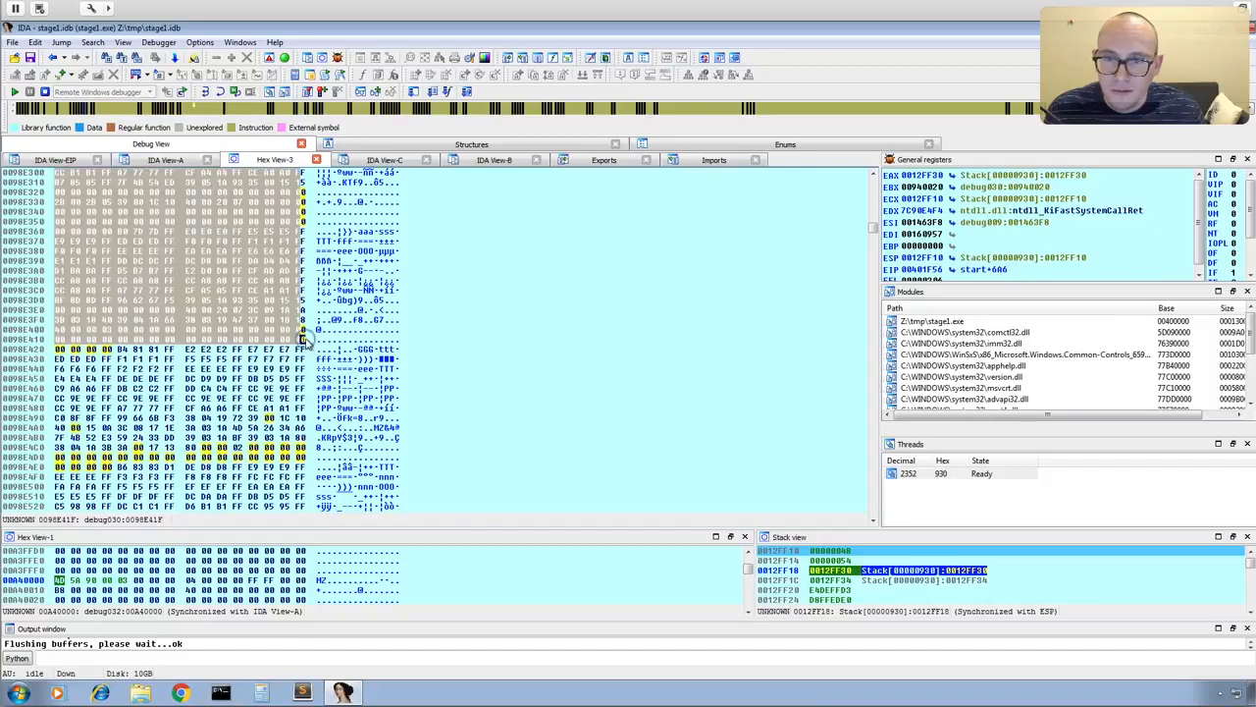
- Save the selected memory range to the Desktop as dump_90000.bin
right_click(263, 336)
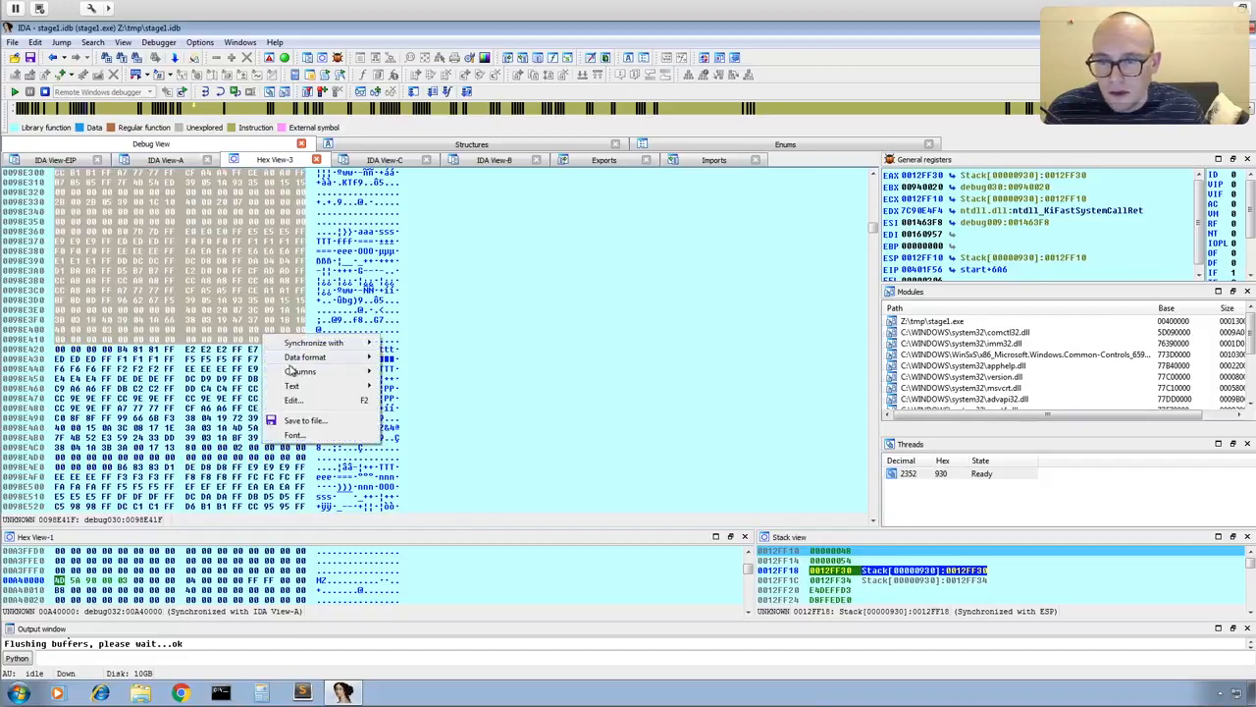
click(306, 420)
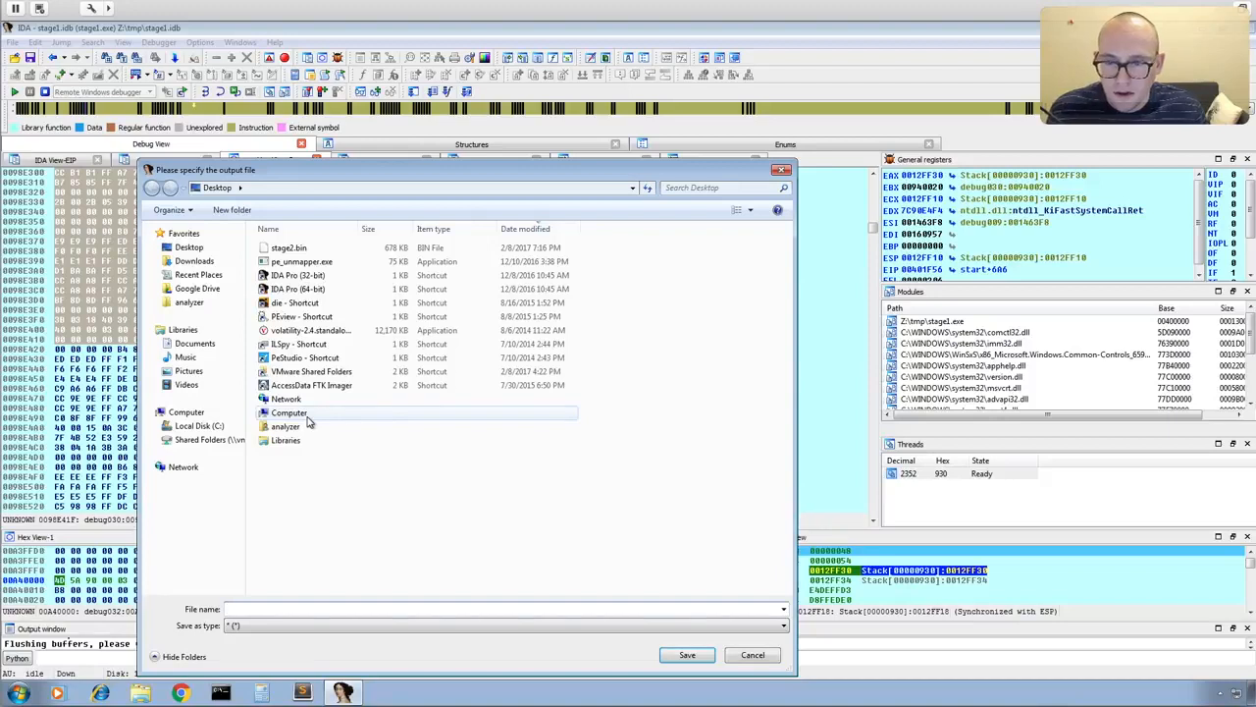
text(dump_)
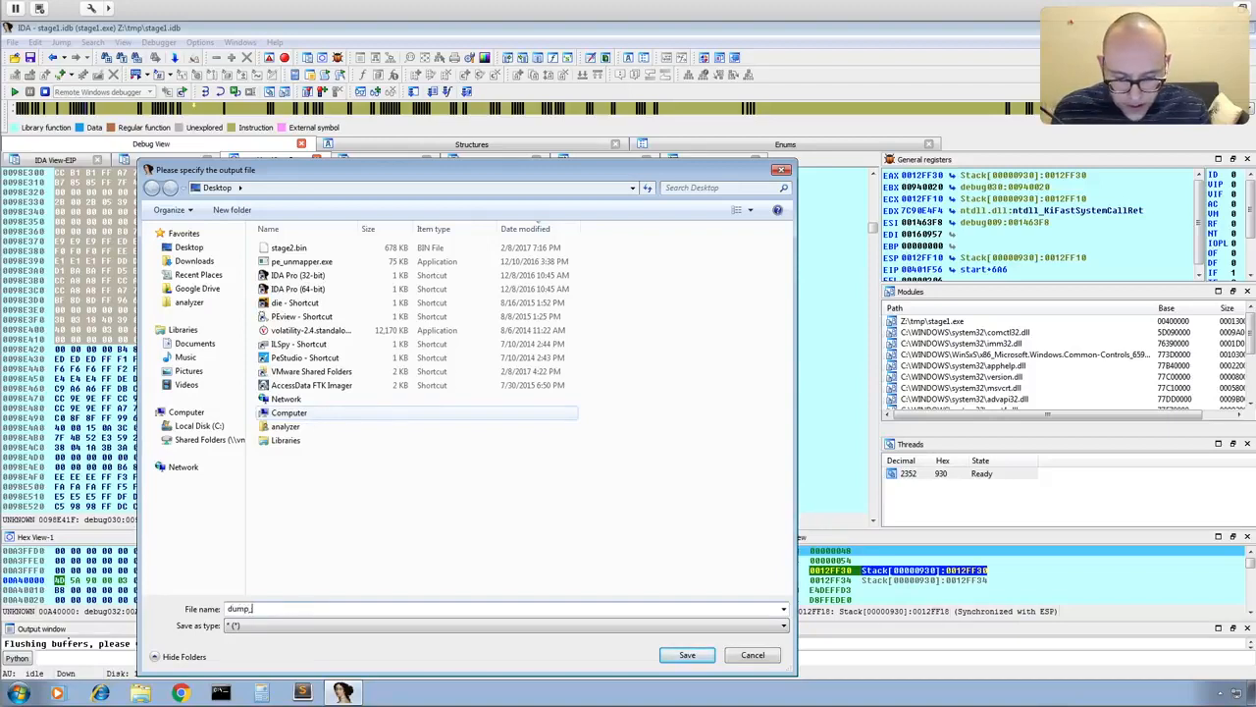
text(90000)
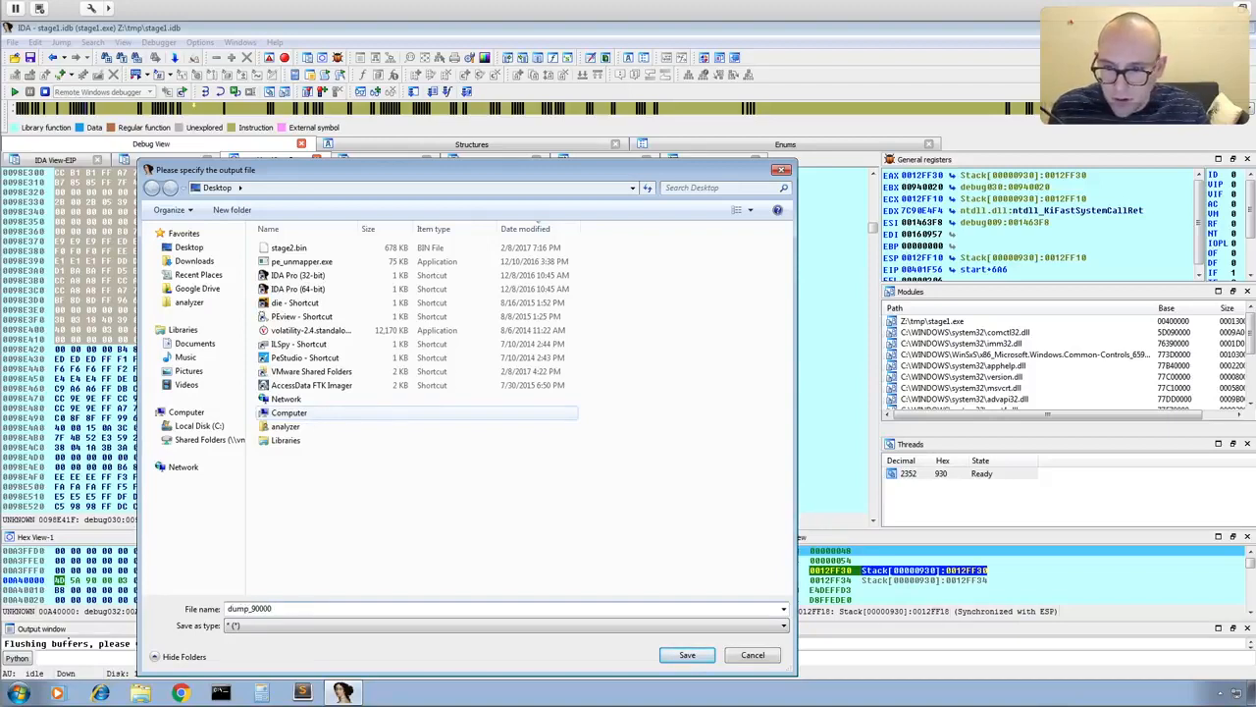
text(.bin)
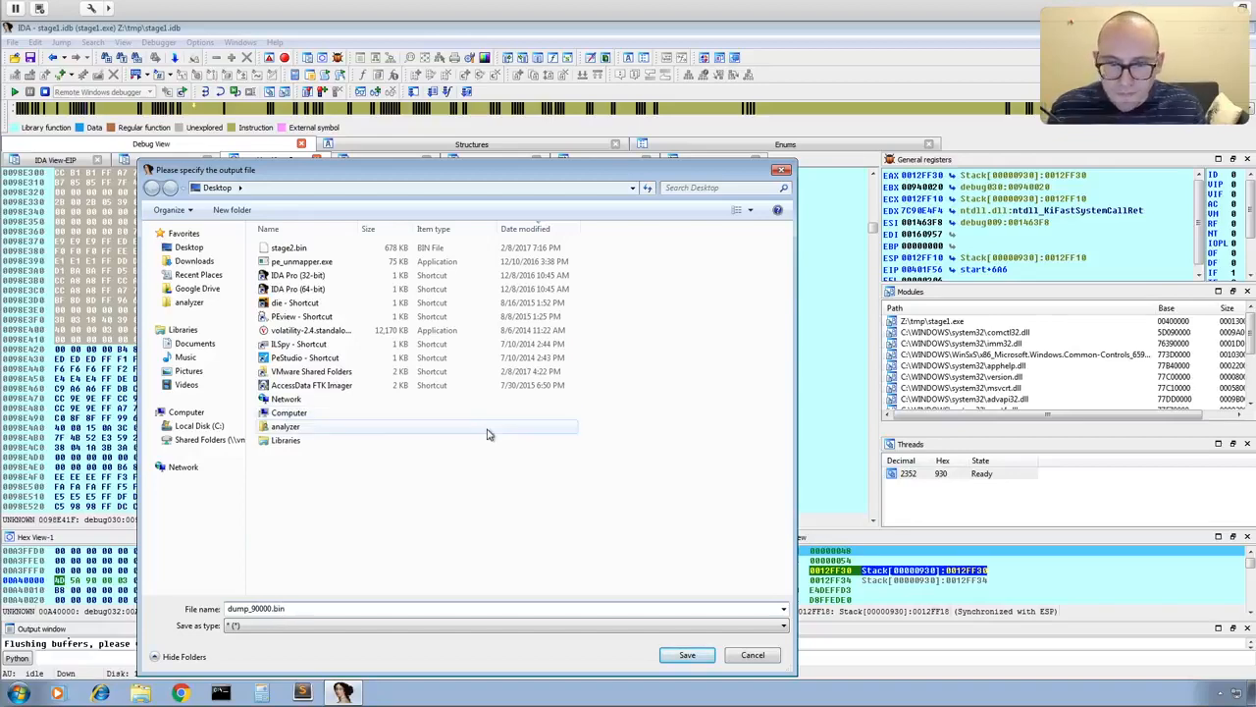
click(687, 654)
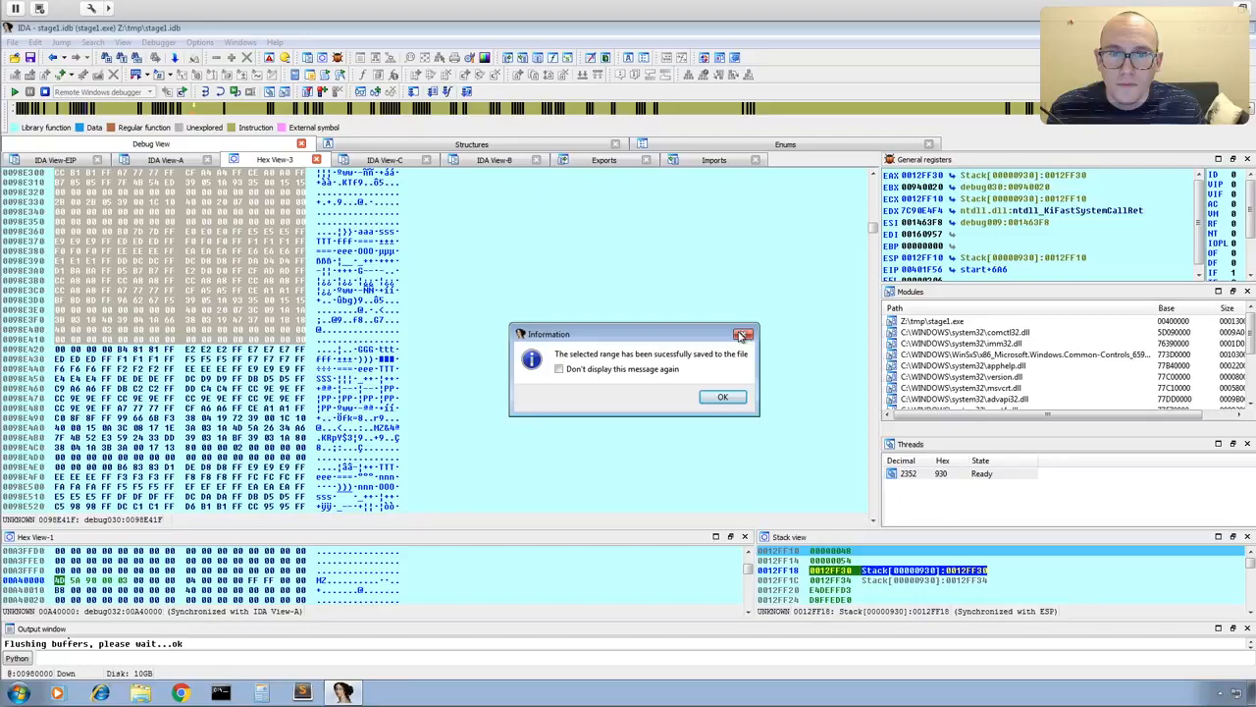
click(723, 396)
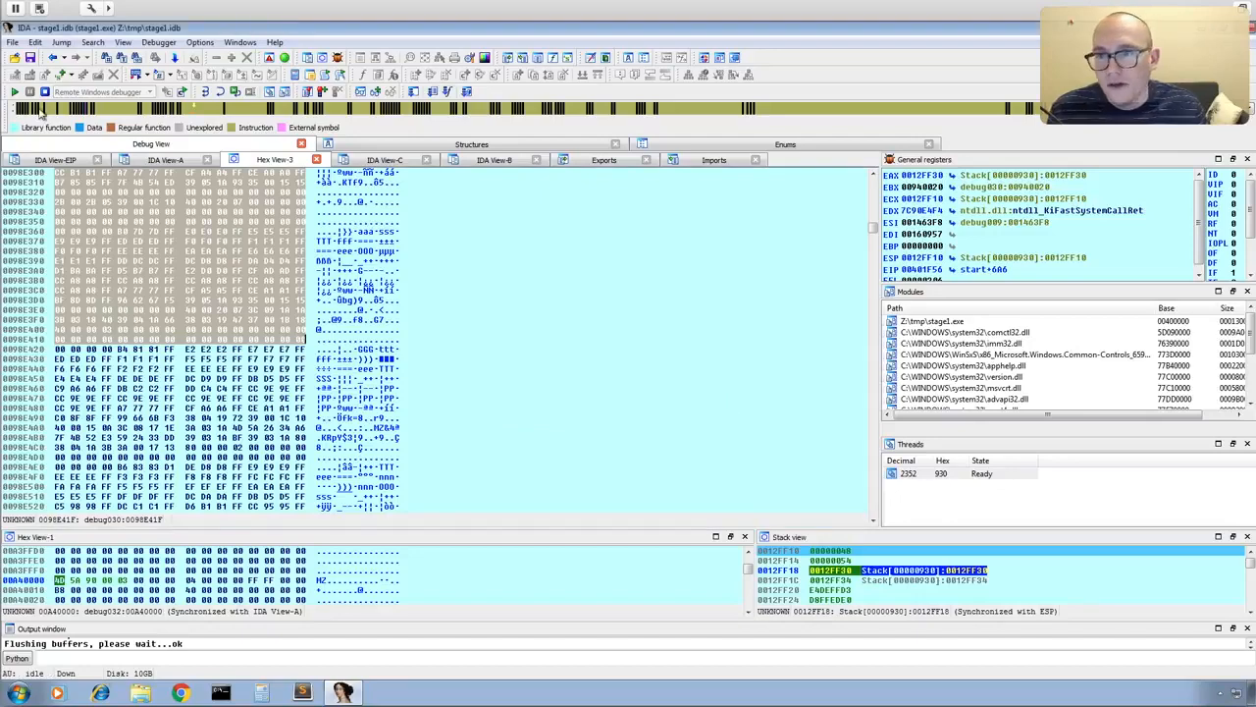
- Terminate the stage1.exe debugging session and, in Process Explorer on the XP machine, kill the process trees of the suspended explorer.exe processes
click(44, 91)
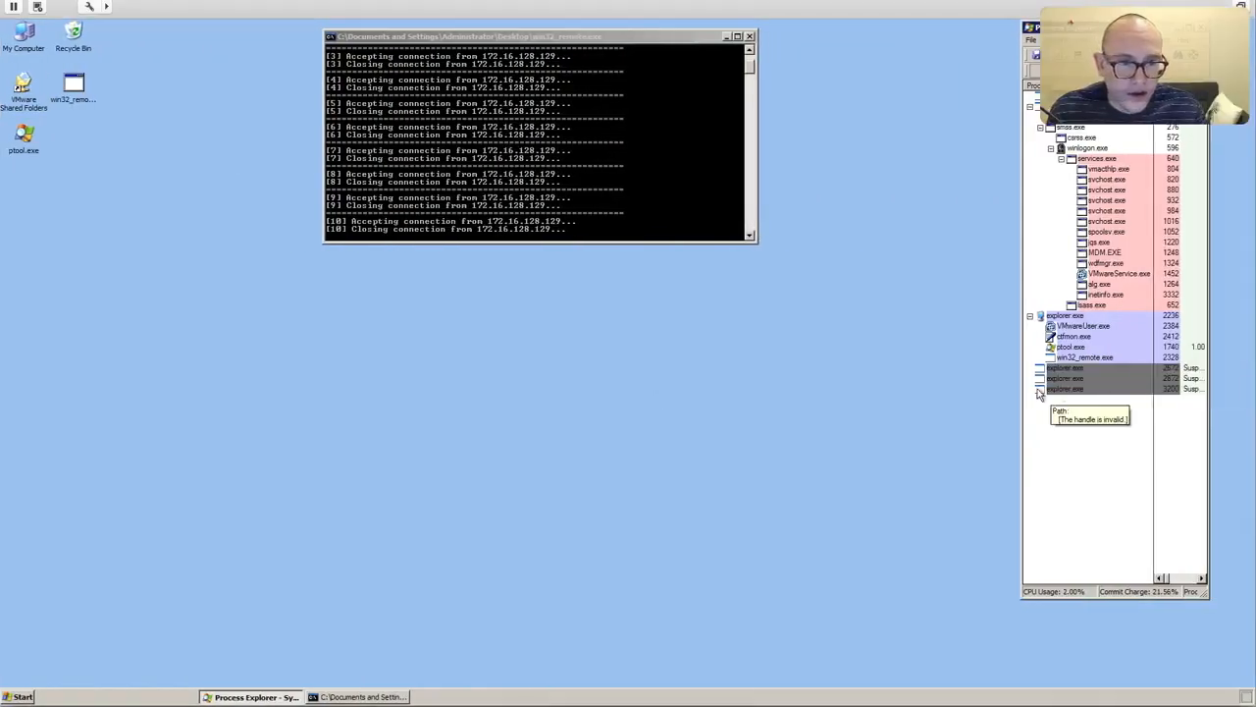
right_click(1065, 369)
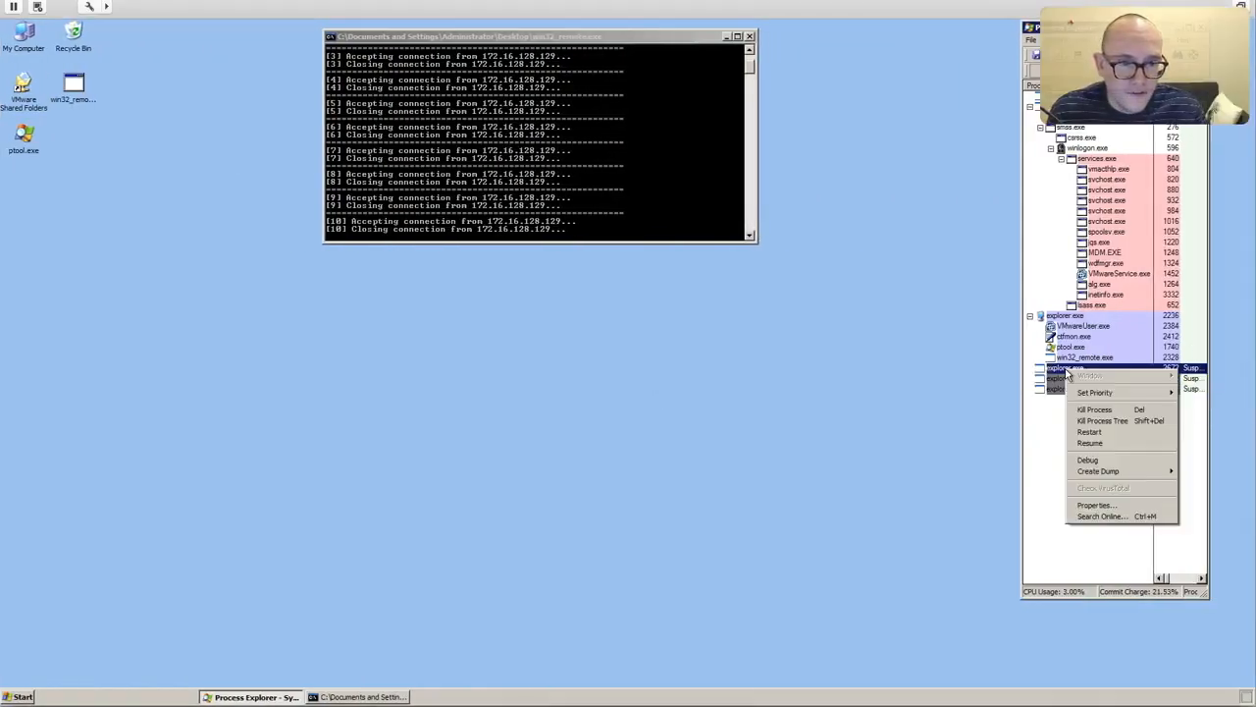
click(1119, 422)
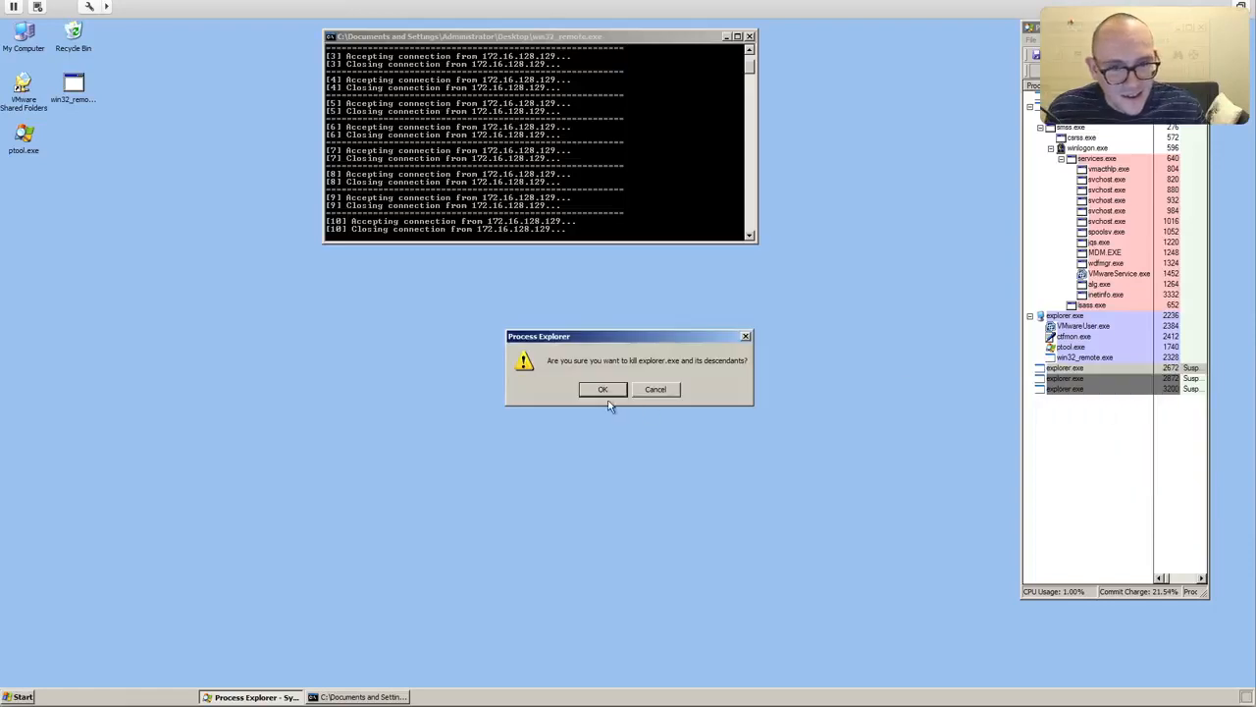
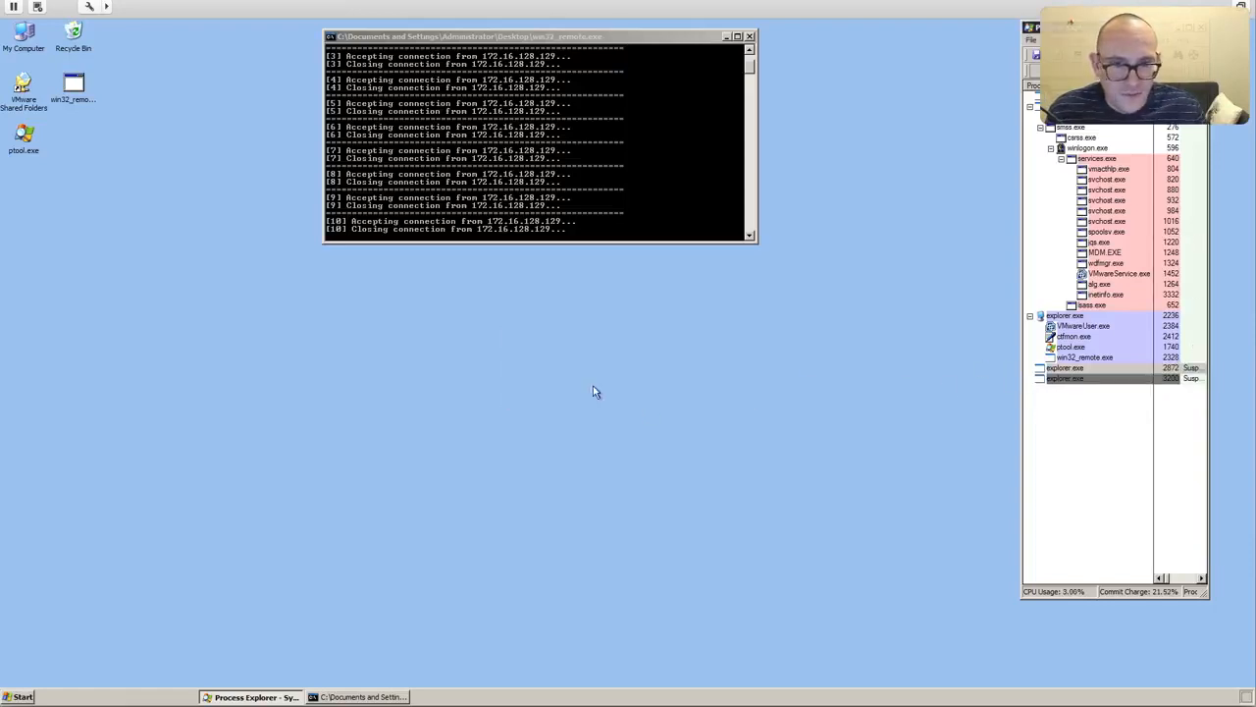
right_click(1048, 368)
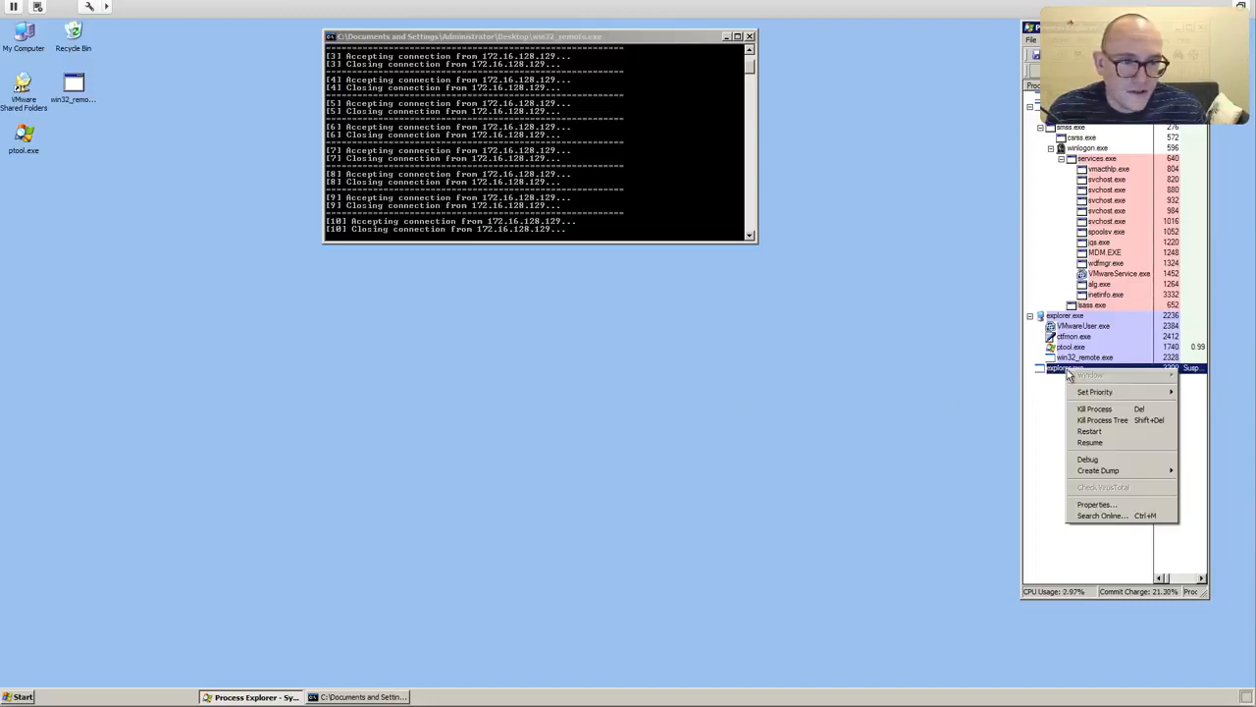
click(1054, 420)
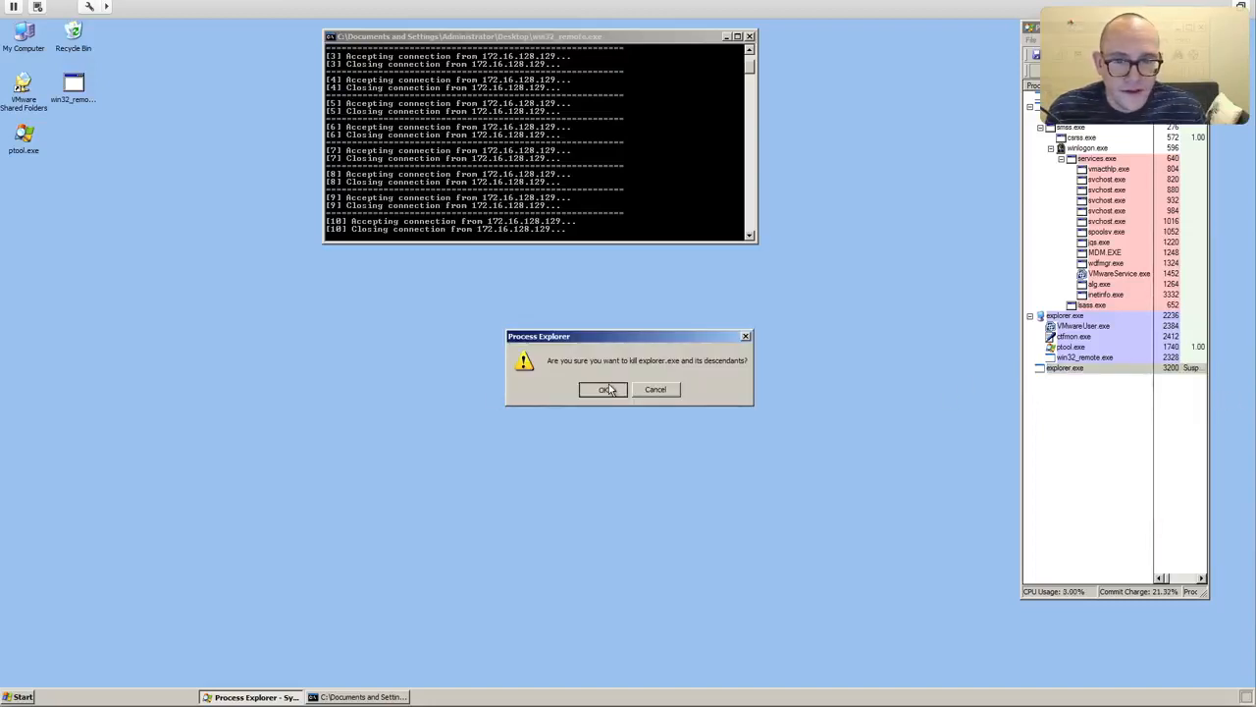
click(605, 388)
- Switch back to the Windows 7 analysis machine, open a Command Prompt there and change to the Desktop directory
key(ctrl+Left)
key(ctrl+Left)
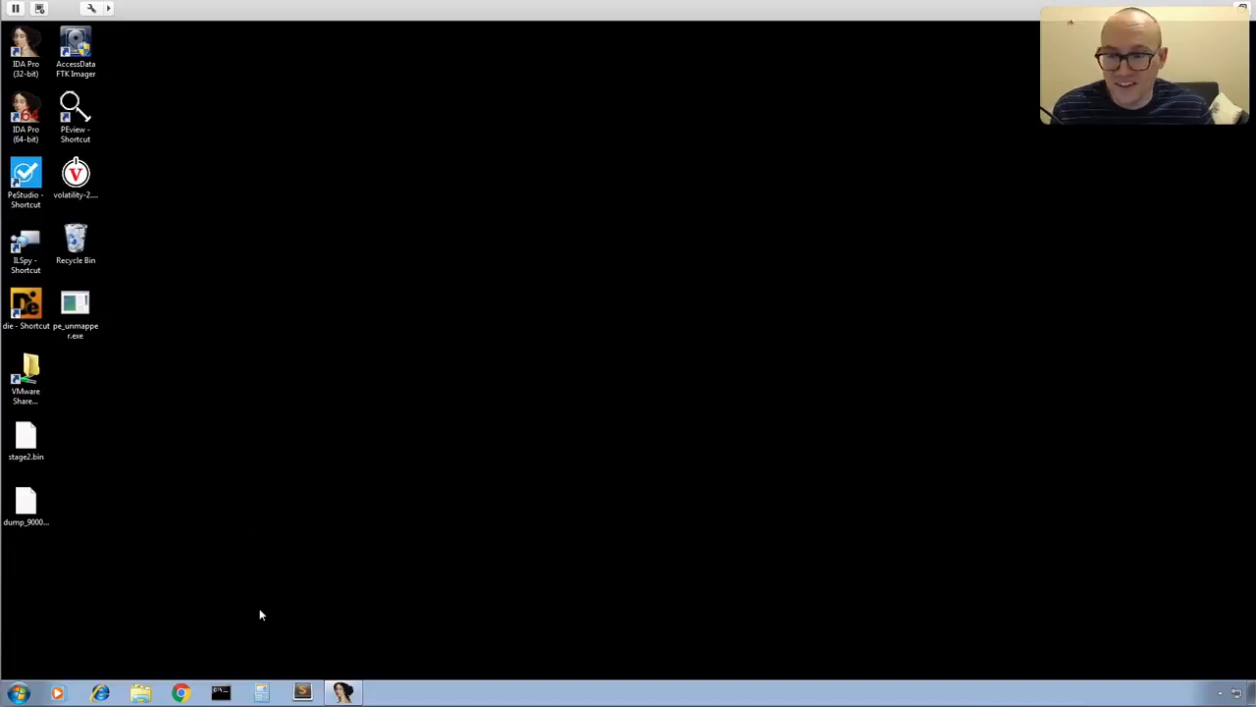
click(234, 688)
text(cd de)
key(Tab)
key(Return)
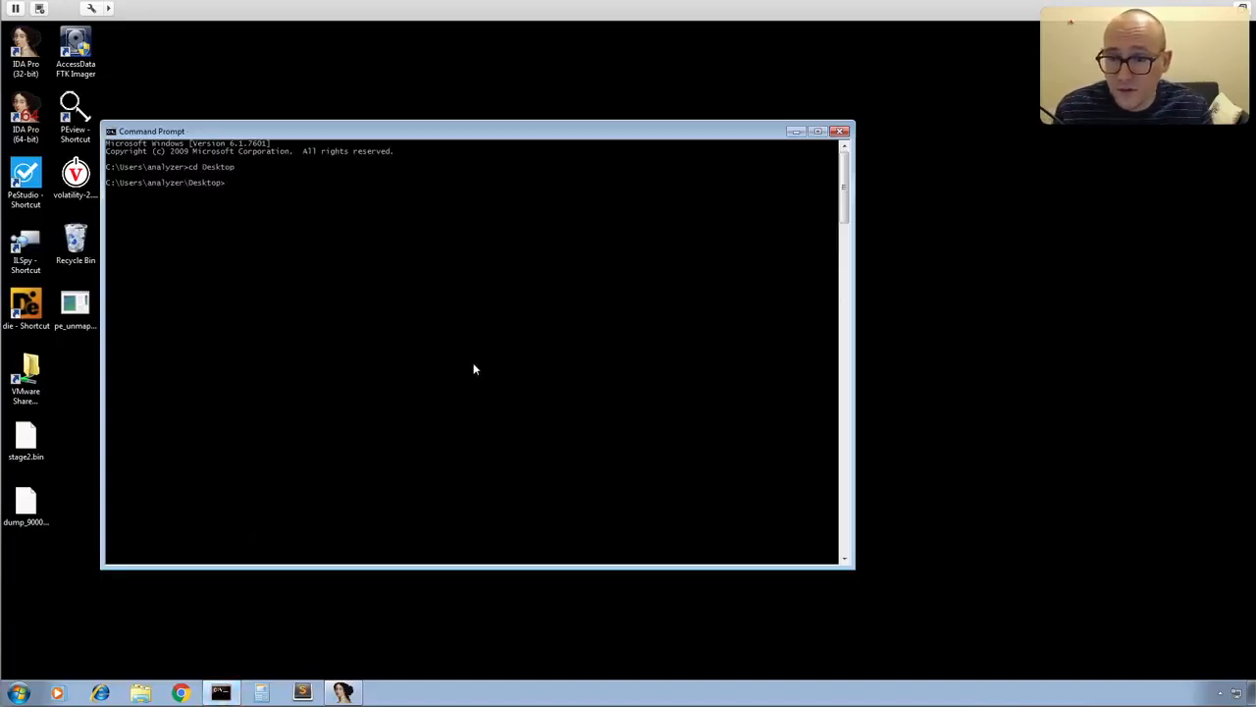
- Begin a pe_unmapper.exe command with stage2.bin as the input file and a 0x prefix for the load base
text(pe_)
key(Tab)
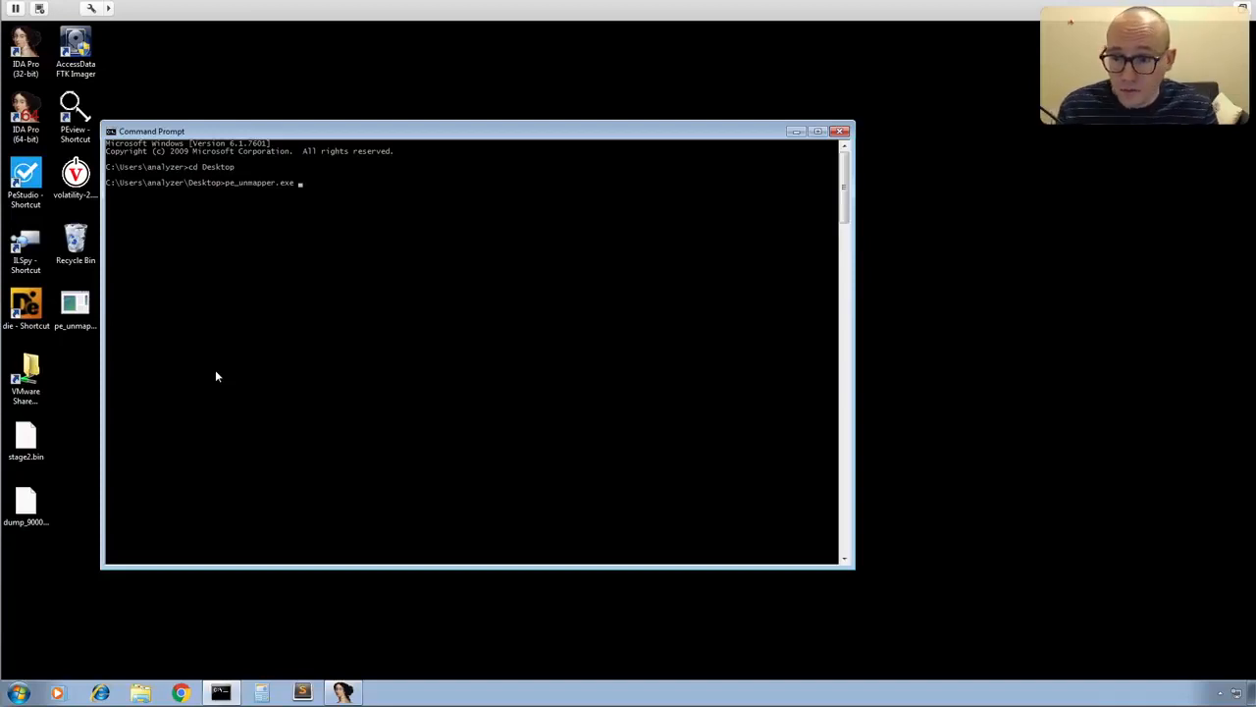
key(Tab)
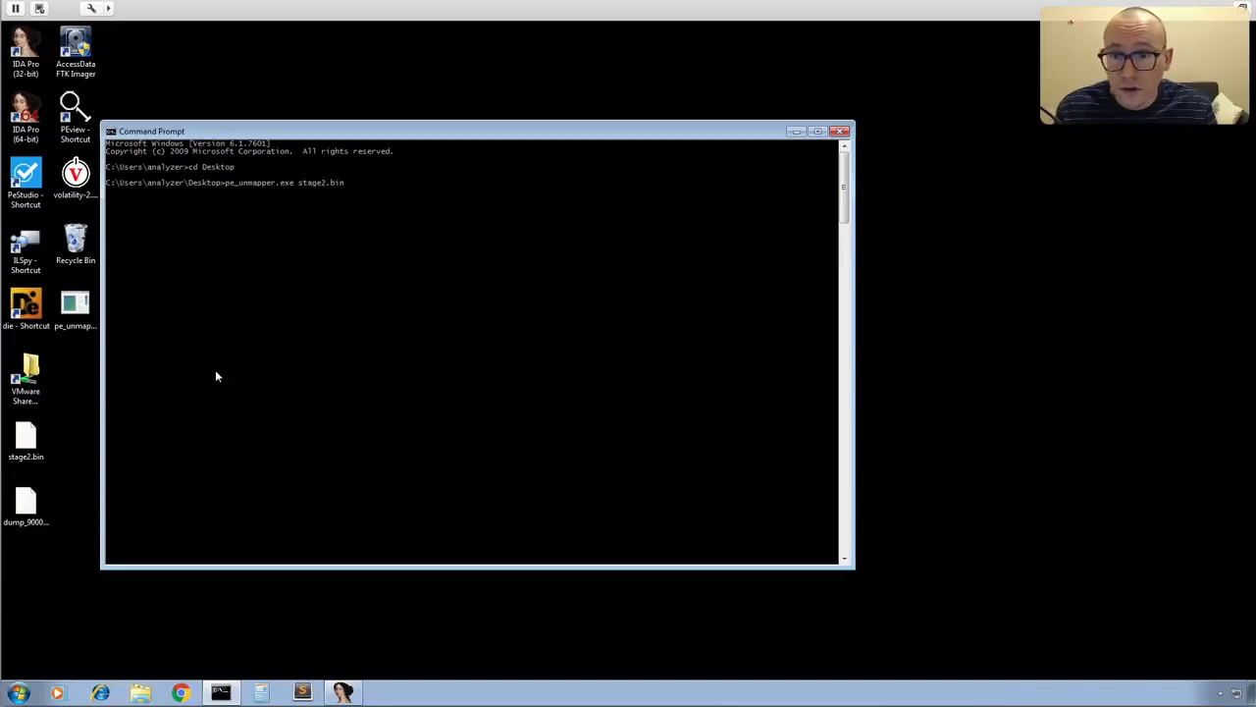
text(0x)
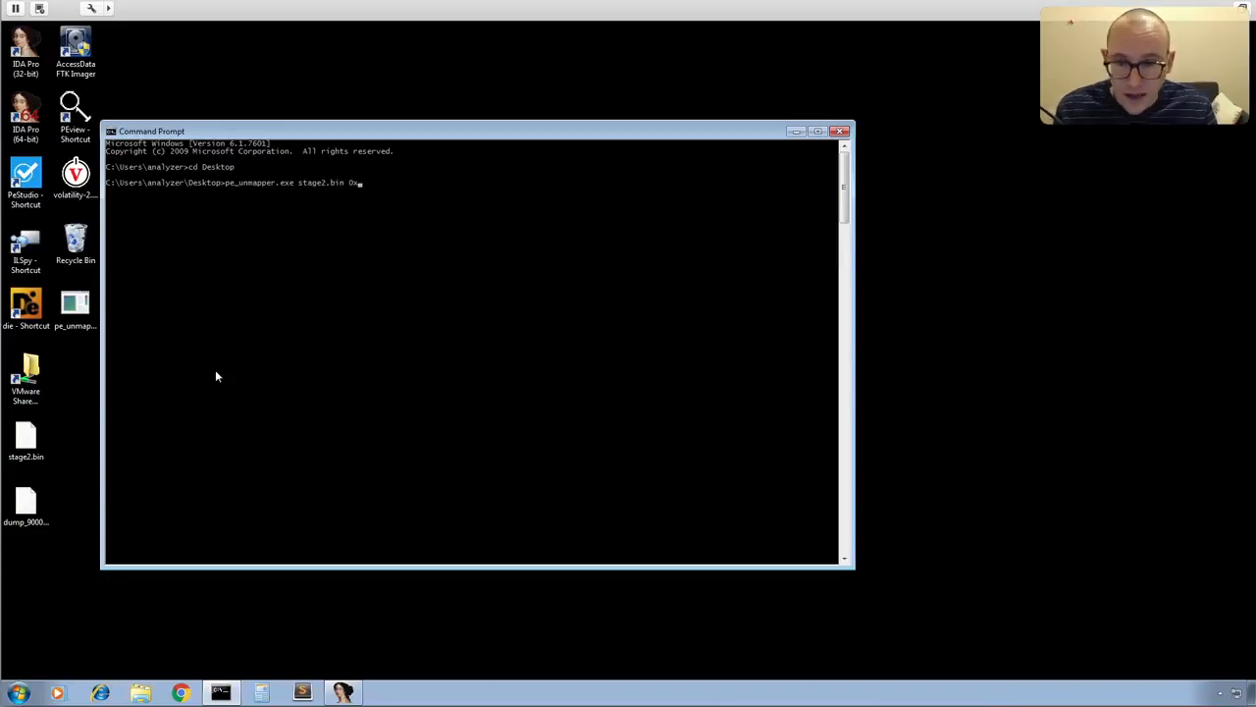
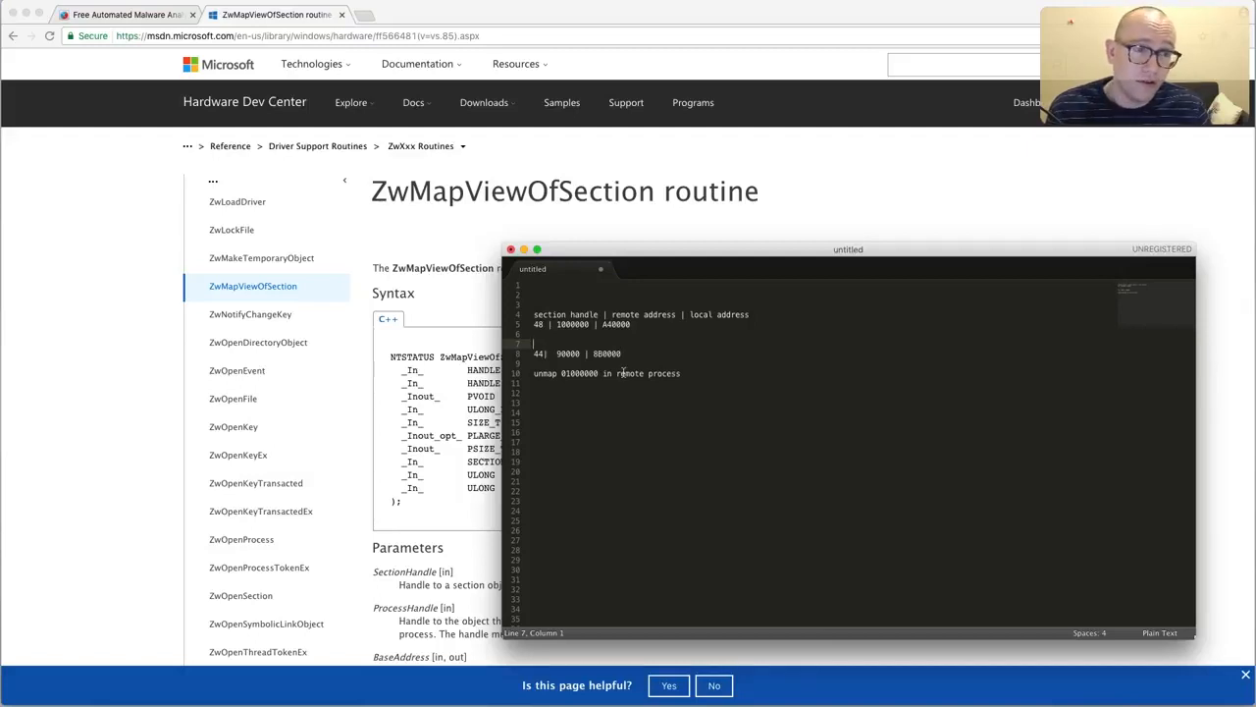
- Copy section 48's remote address 1000000 from the text notes and paste it into the pe_unmapper.exe command after 0x
double_click(574, 324)
key(super+c)
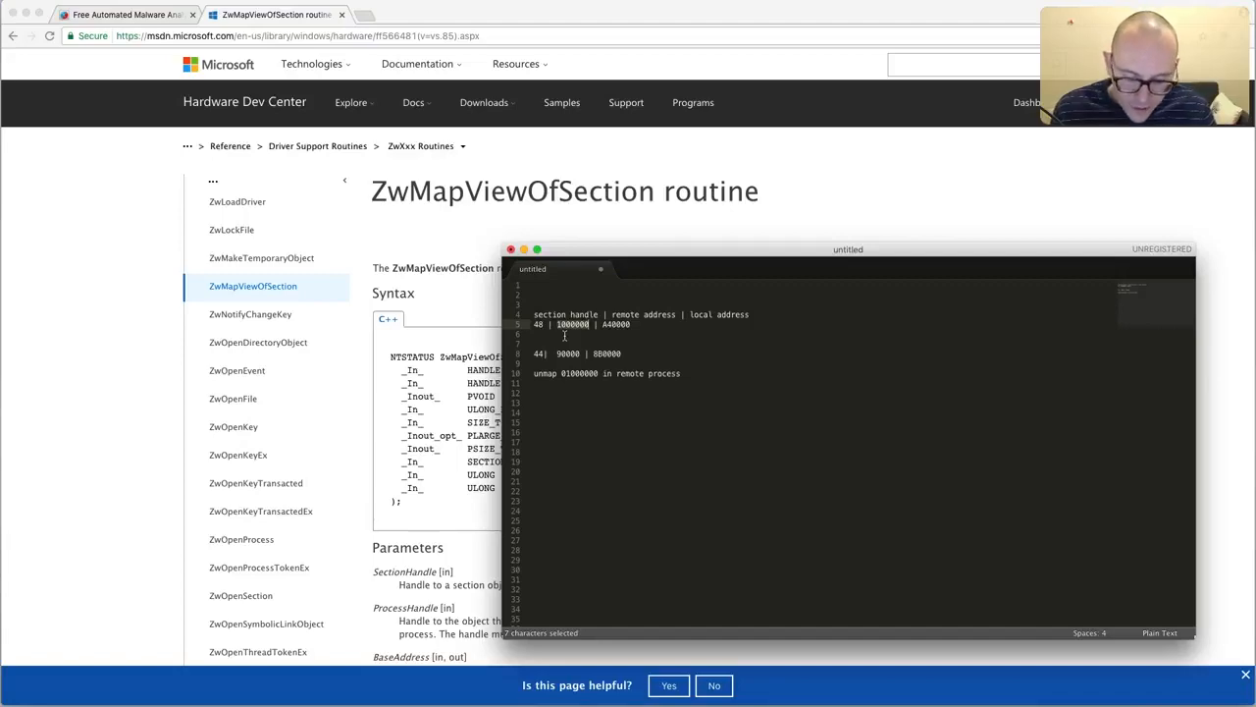
key(ctrl+Up)
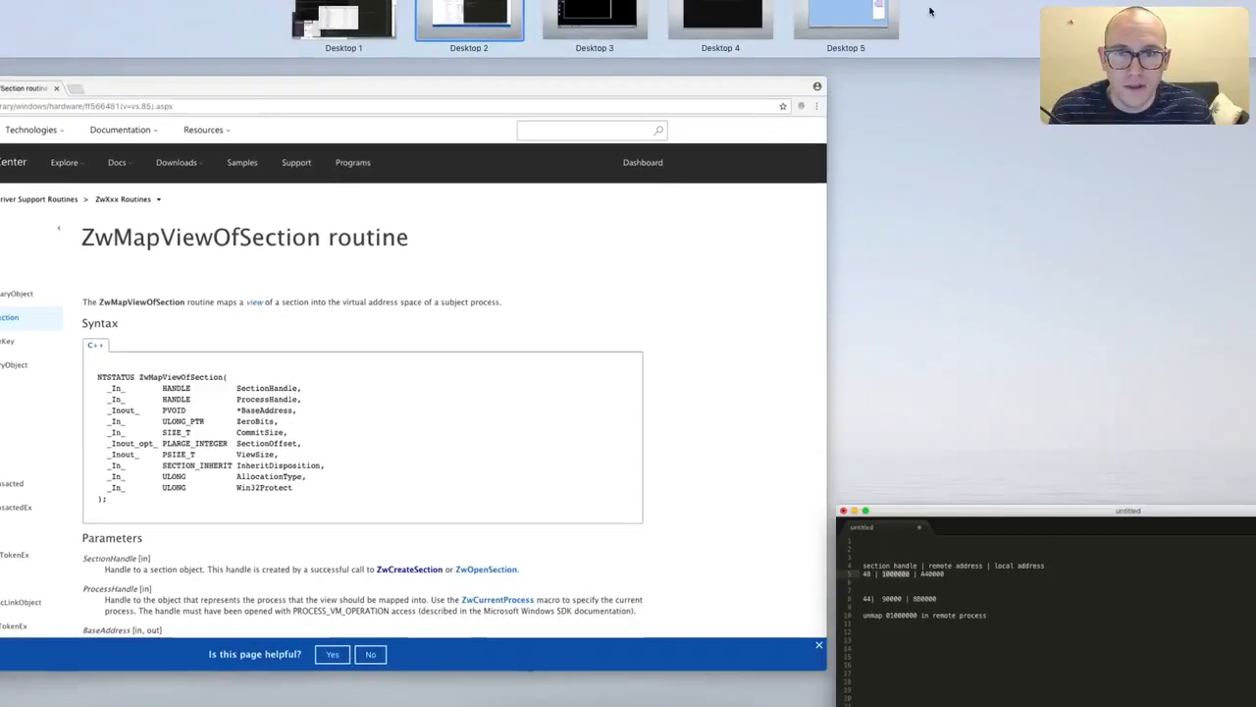
click(609, 16)
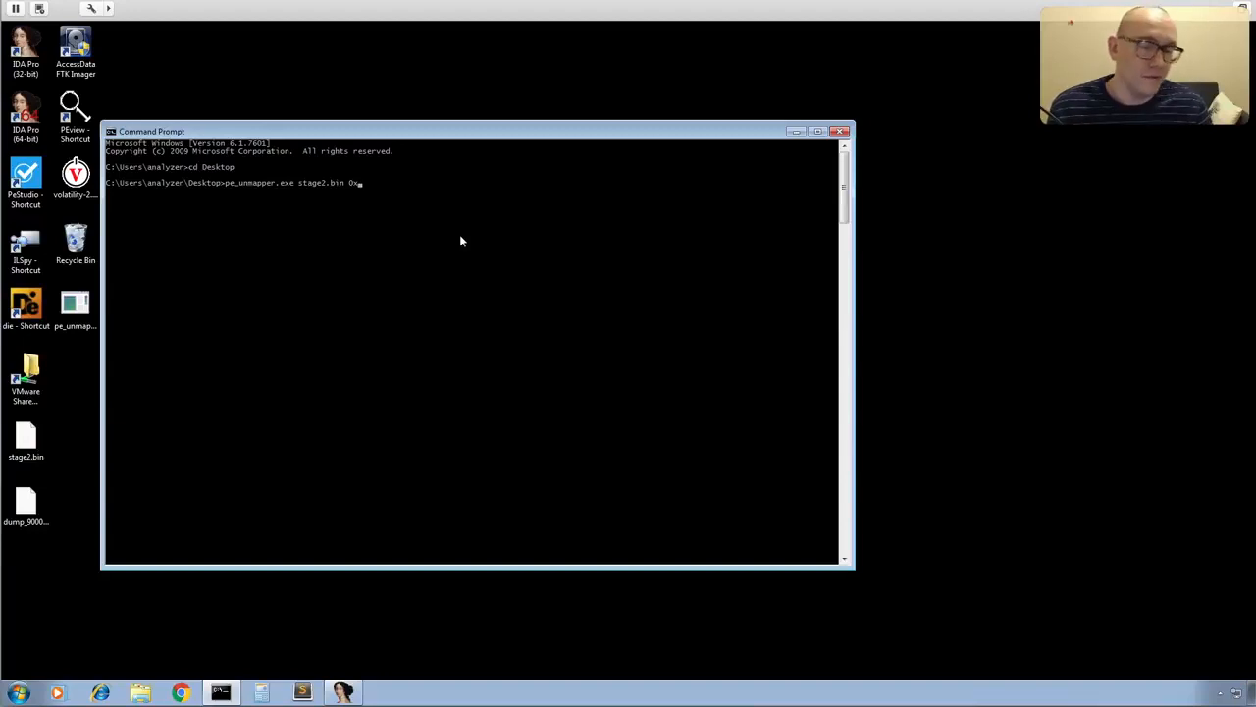
right_click(408, 205)
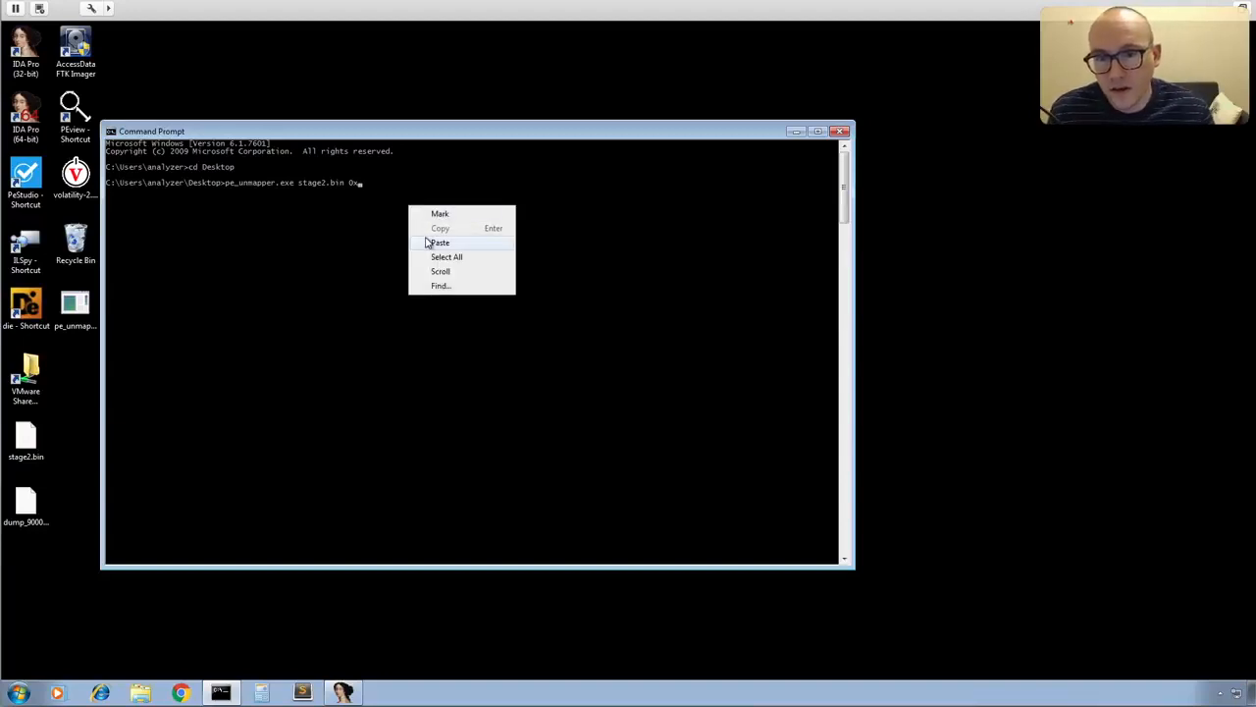
click(427, 243)
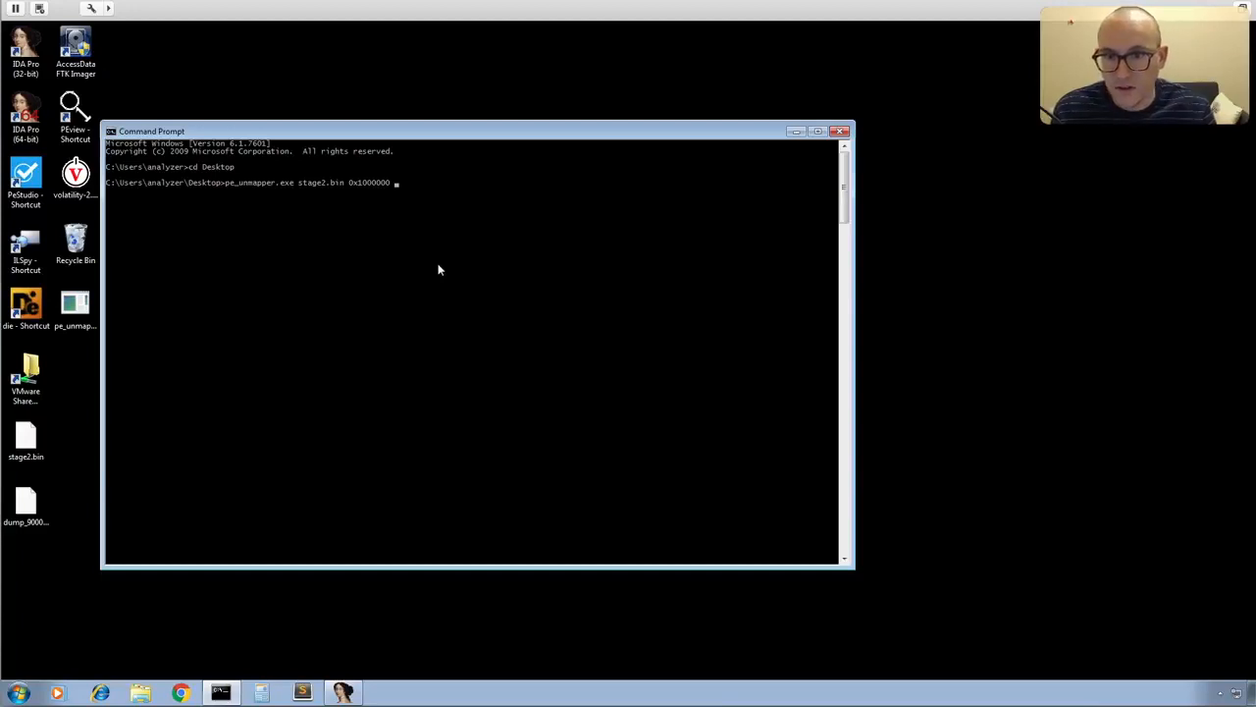
- Run the unmapping command with stage2.exe as the output file and close the Command Prompt
text(stage2.exe)
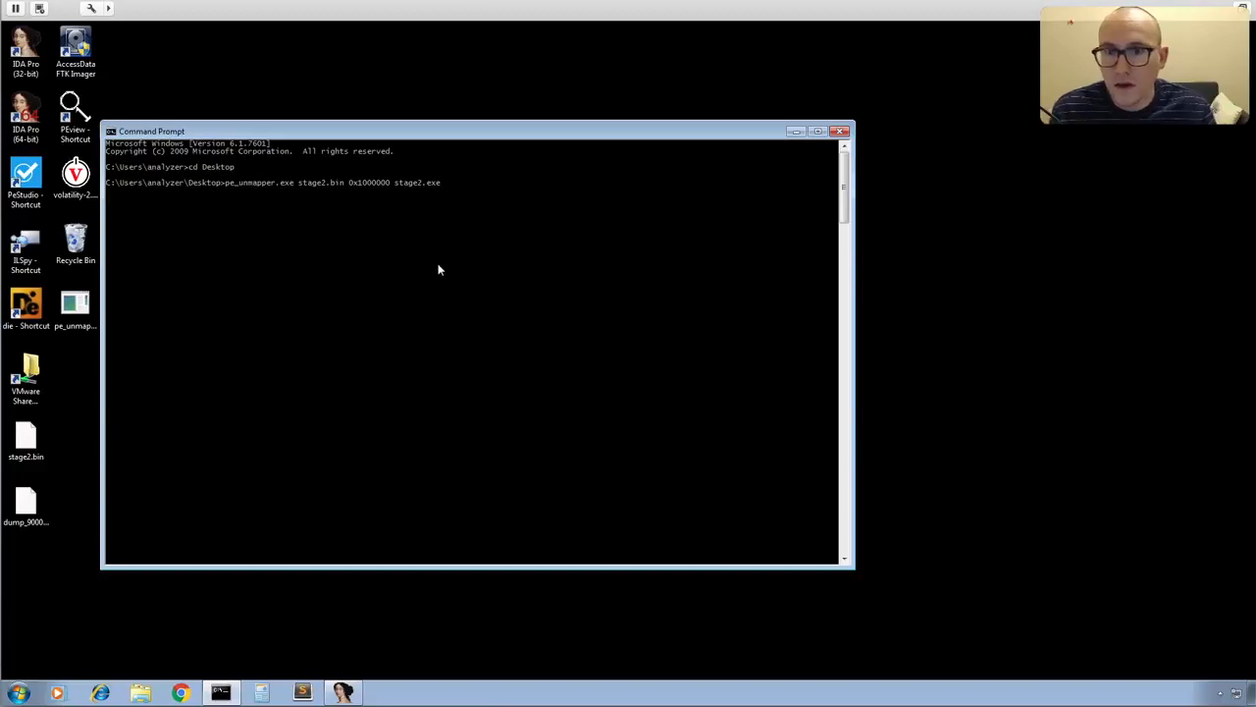
key(Return)
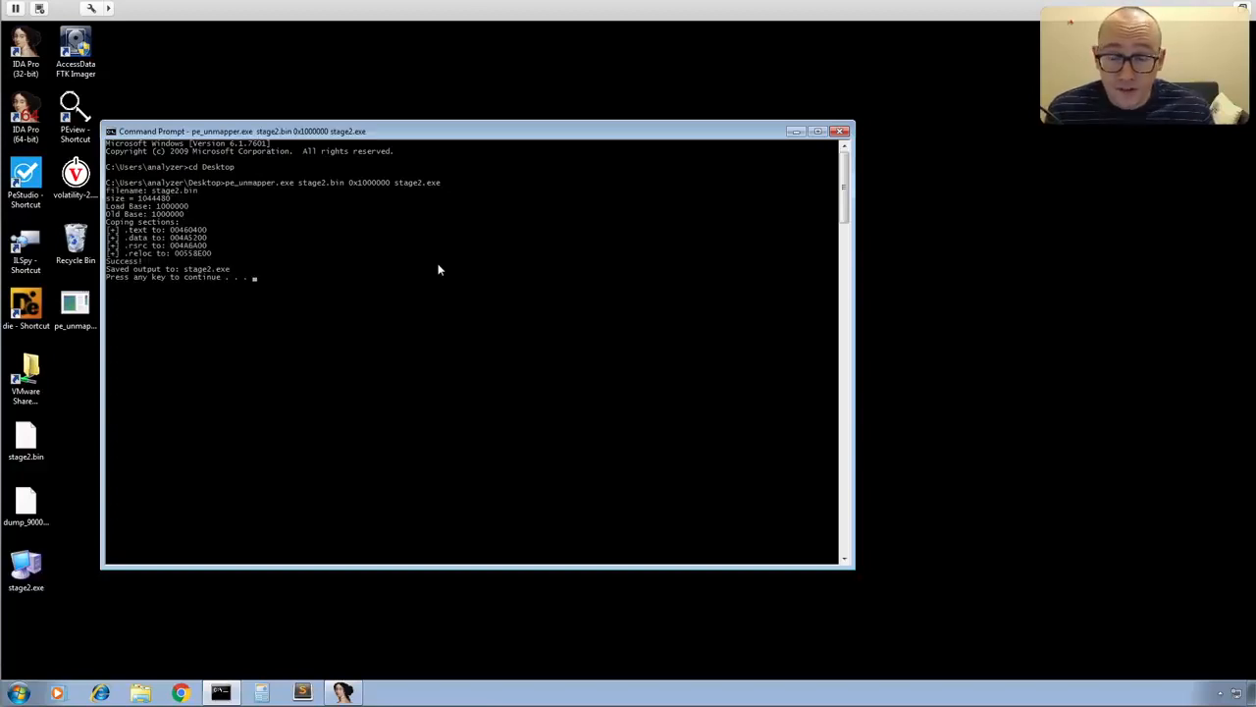
click(839, 132)
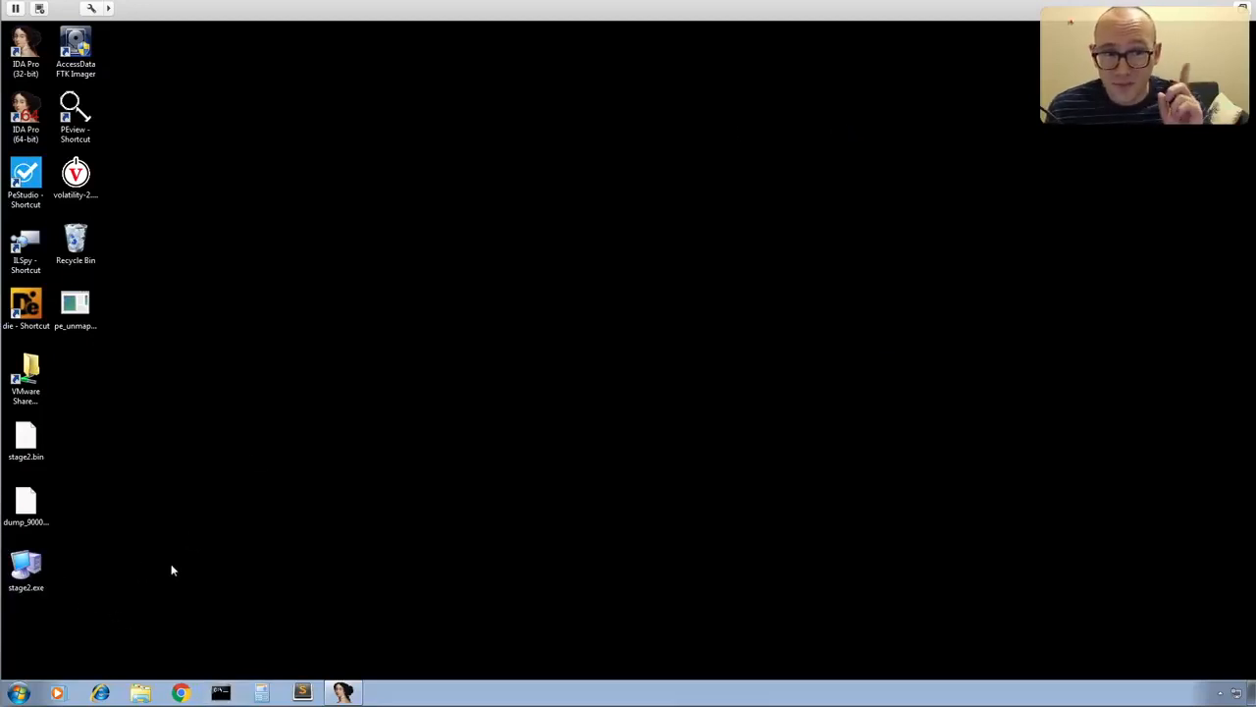
- Load stage2.exe from the Desktop into IDA as a new Portable executable for 80386, declining the explorer.pdb symbol lookup
click(343, 692)
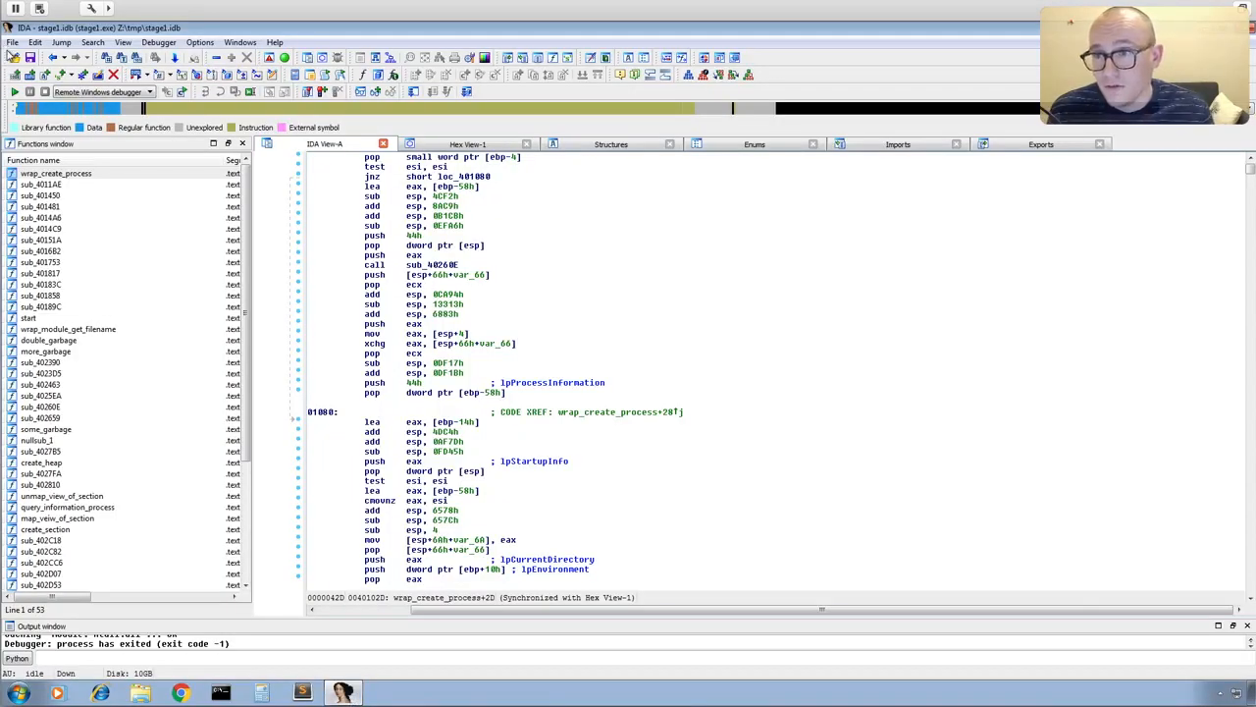
click(11, 44)
click(32, 58)
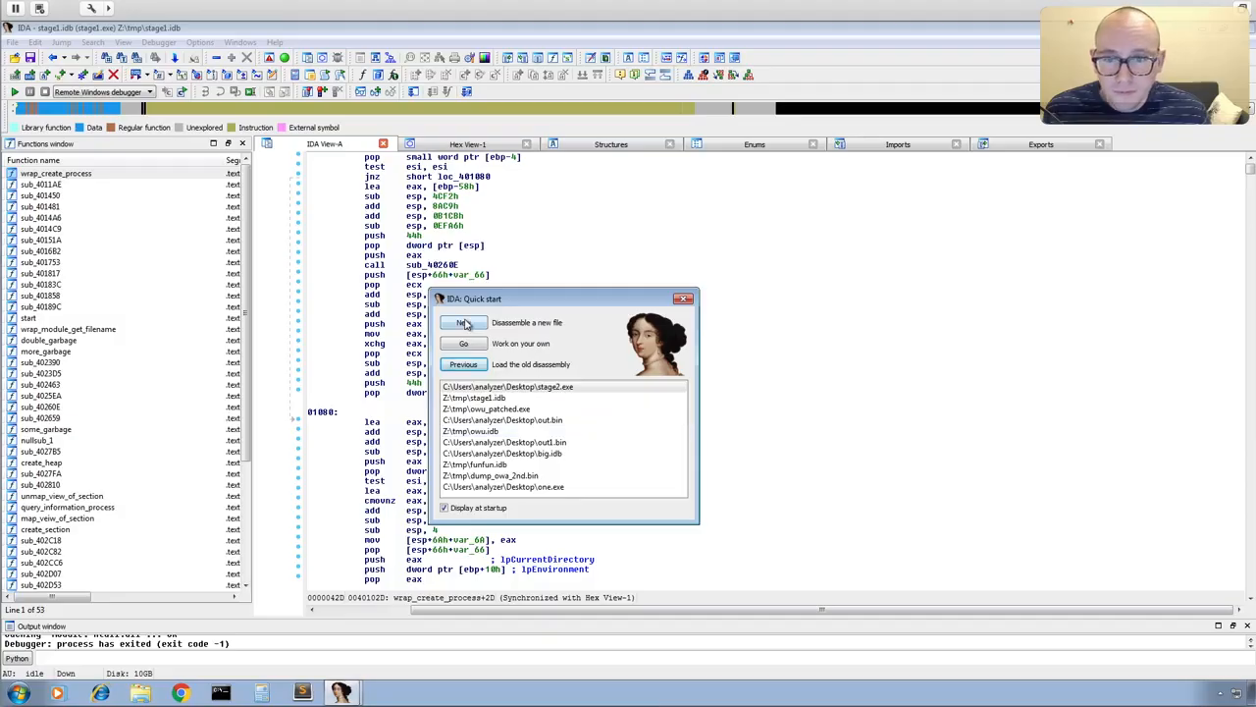
key(Return)
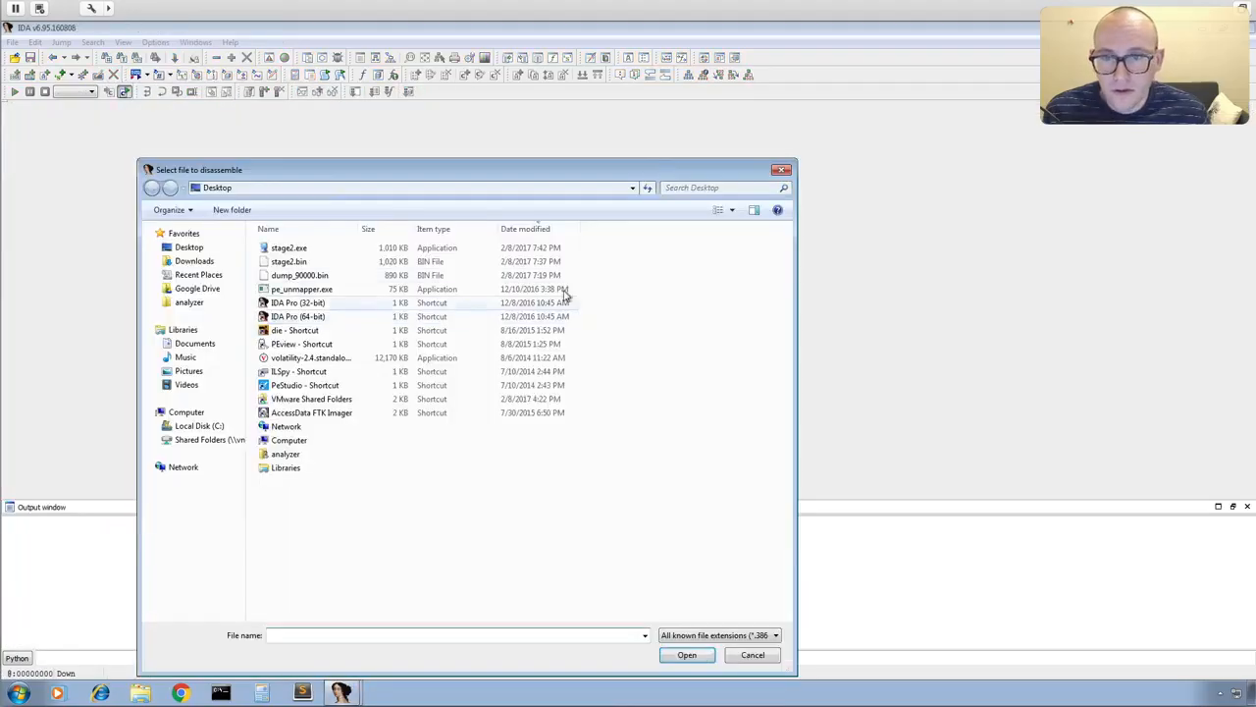
click(286, 247)
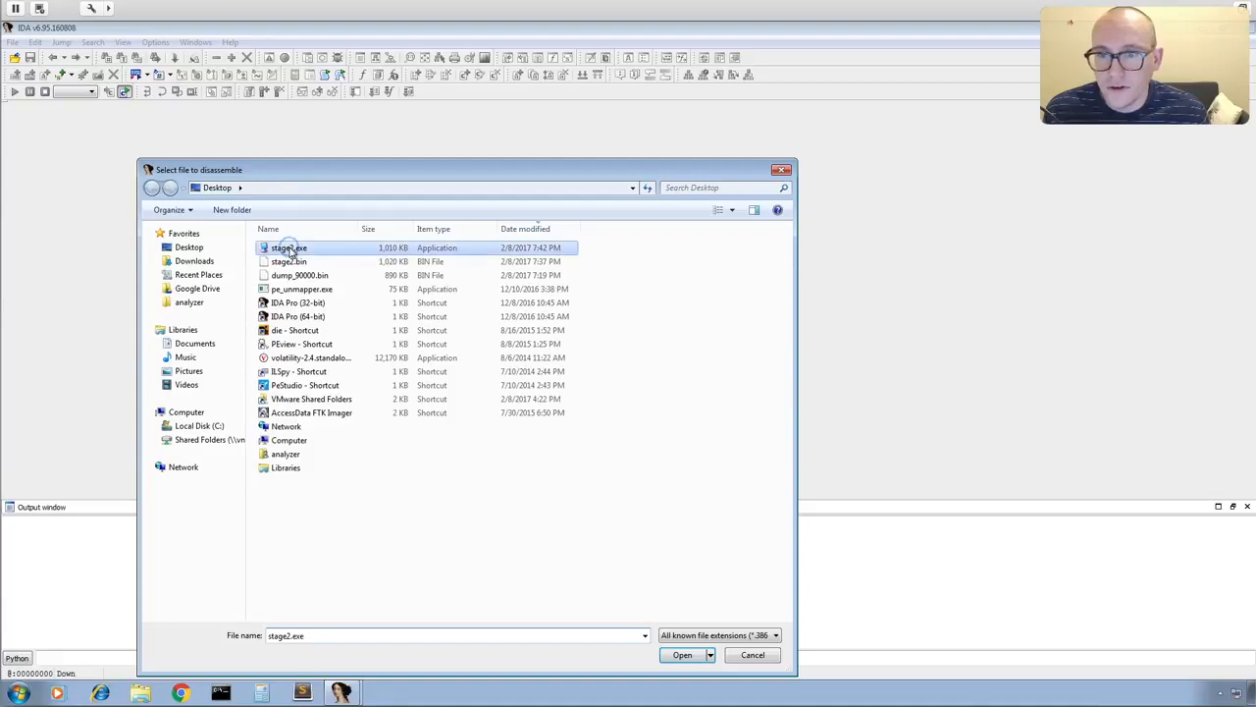
click(694, 659)
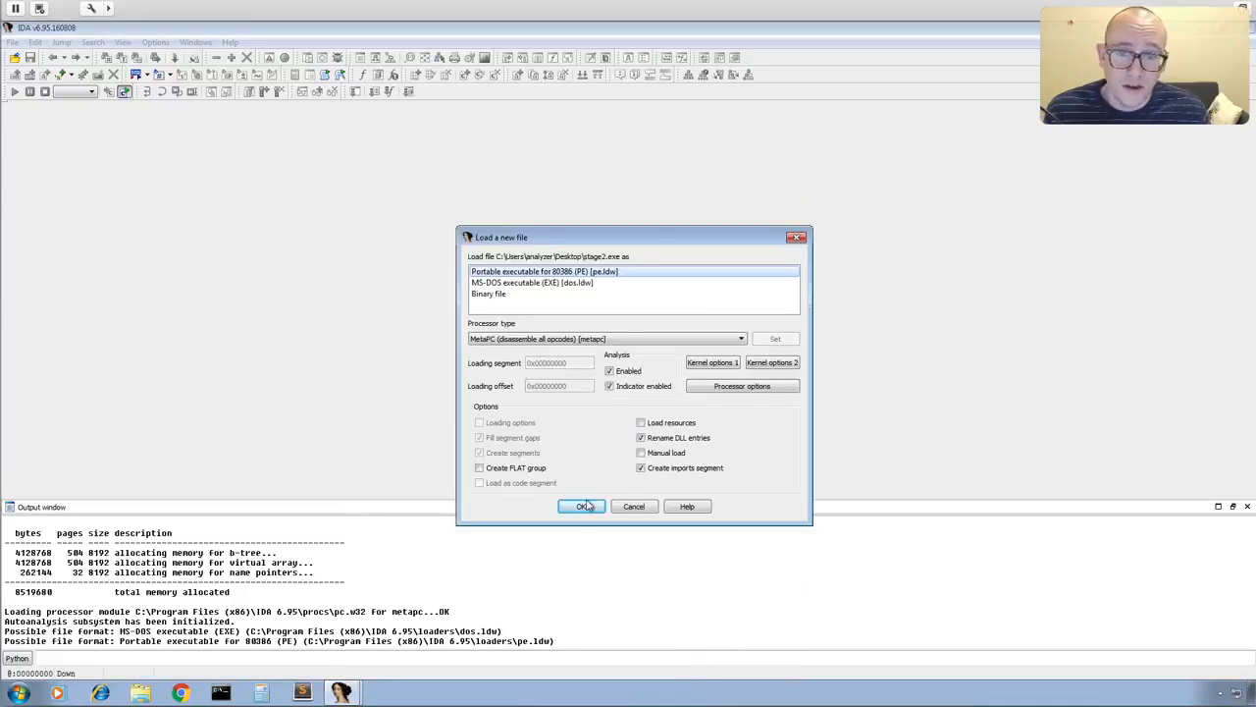
click(583, 505)
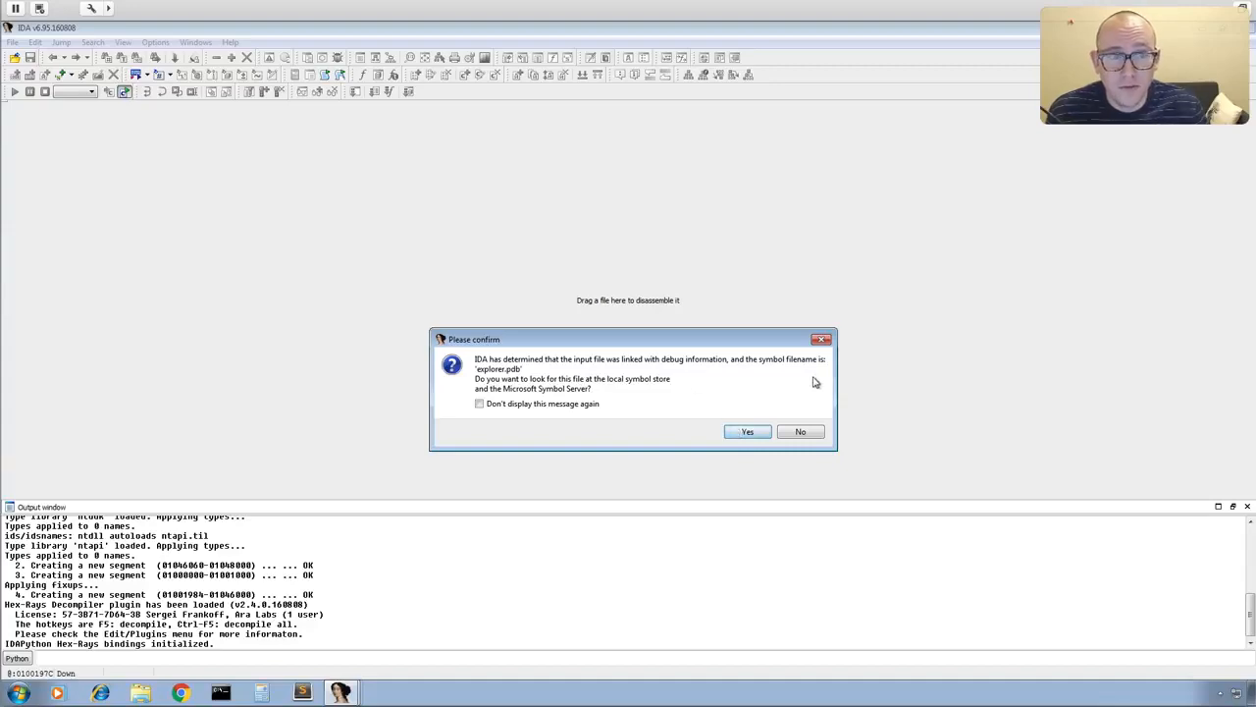
click(801, 433)
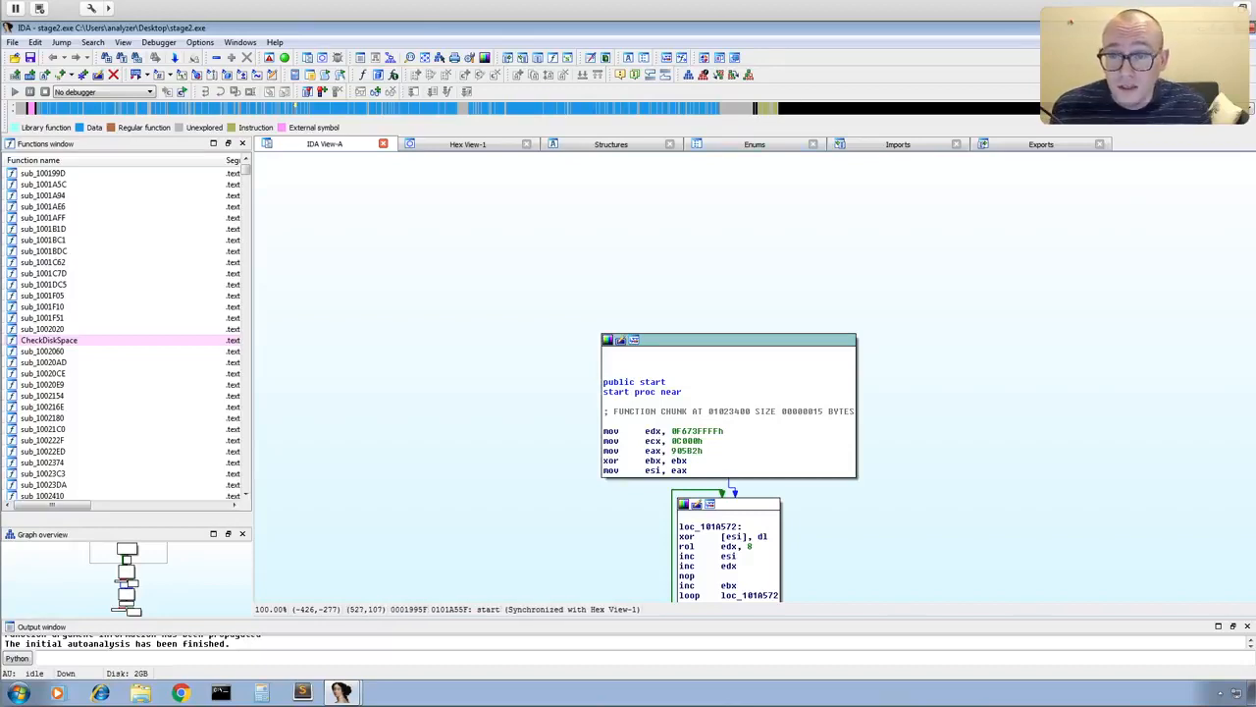
- Examine the imported functions of stage2.exe and the libraries they come from
click(901, 145)
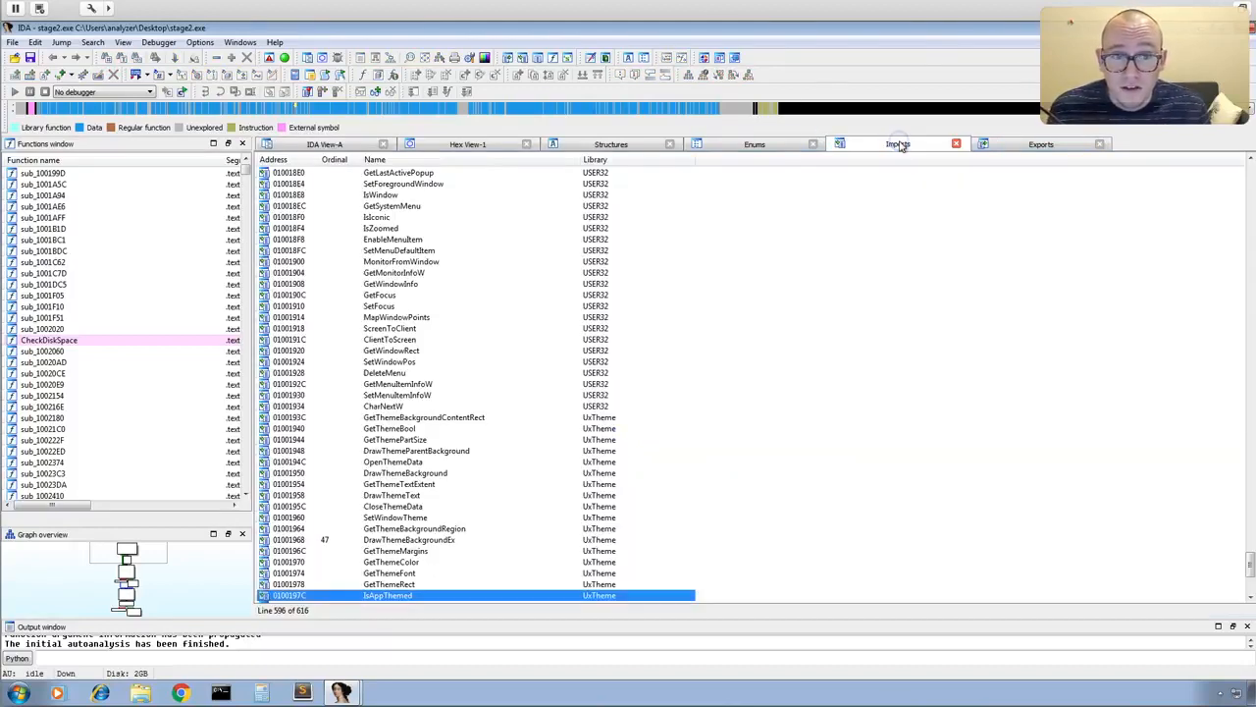
scroll(592, 428, up, 20)
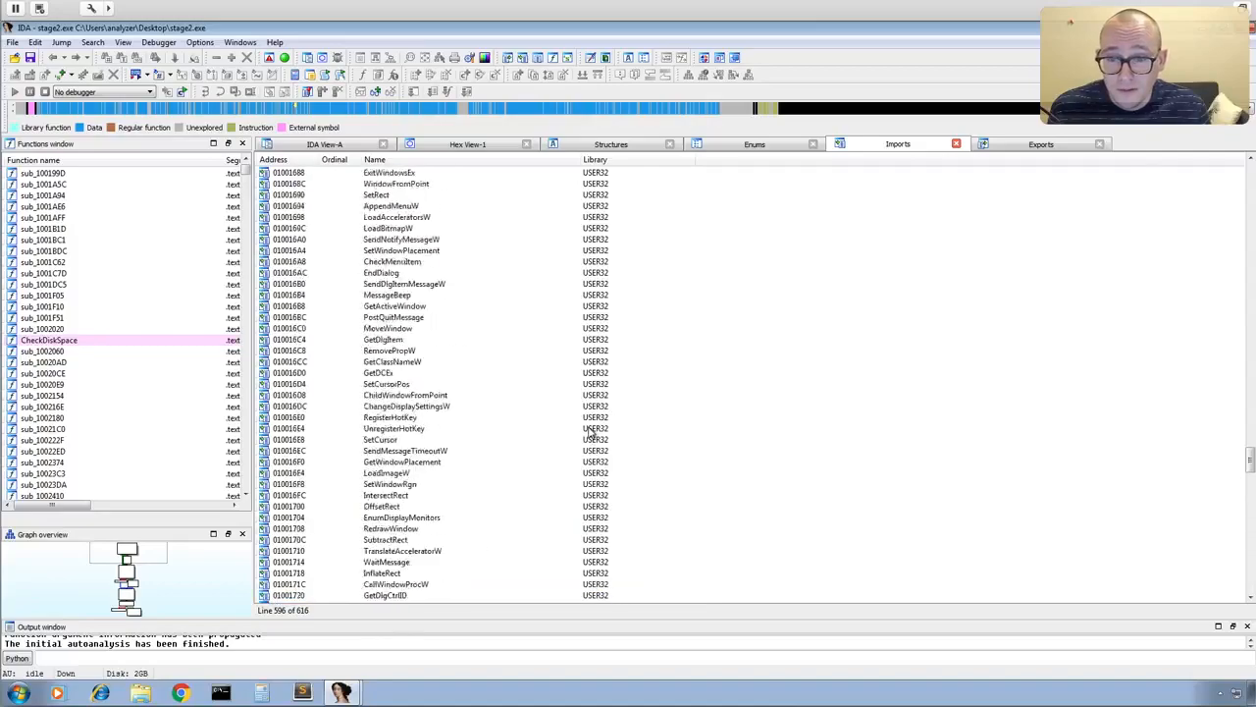
scroll(591, 429, up, 20)
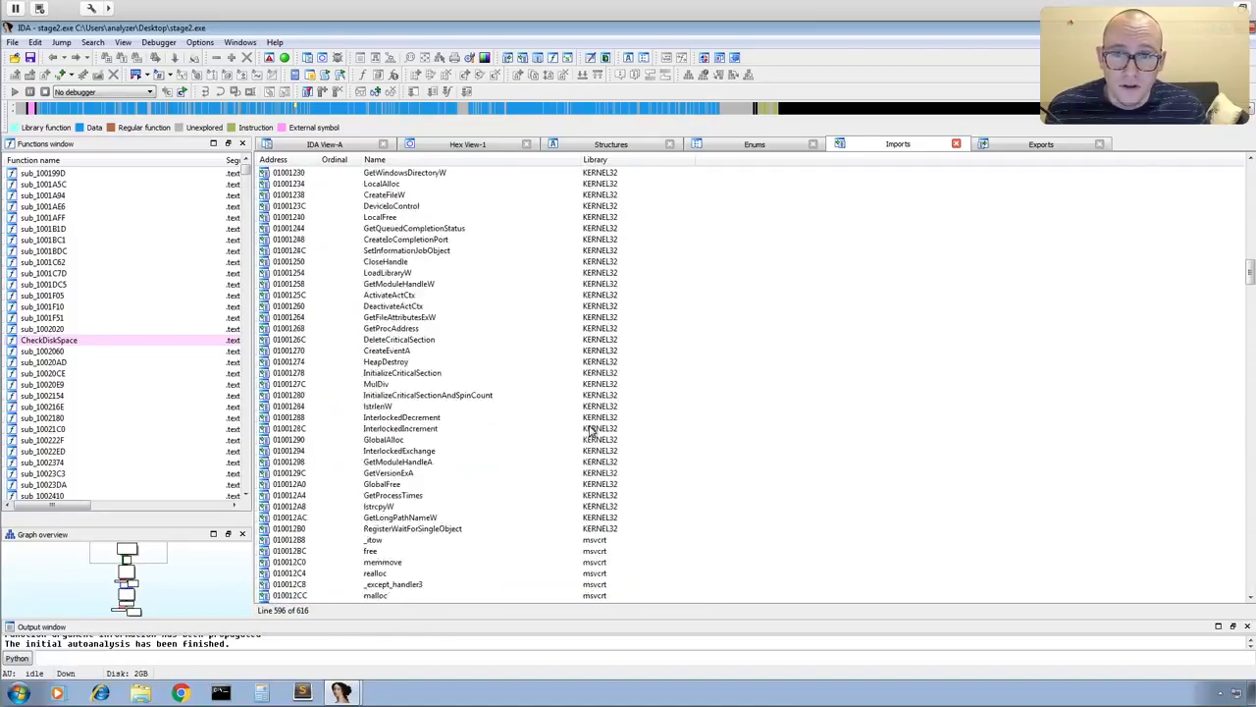
scroll(591, 429, up, 4)
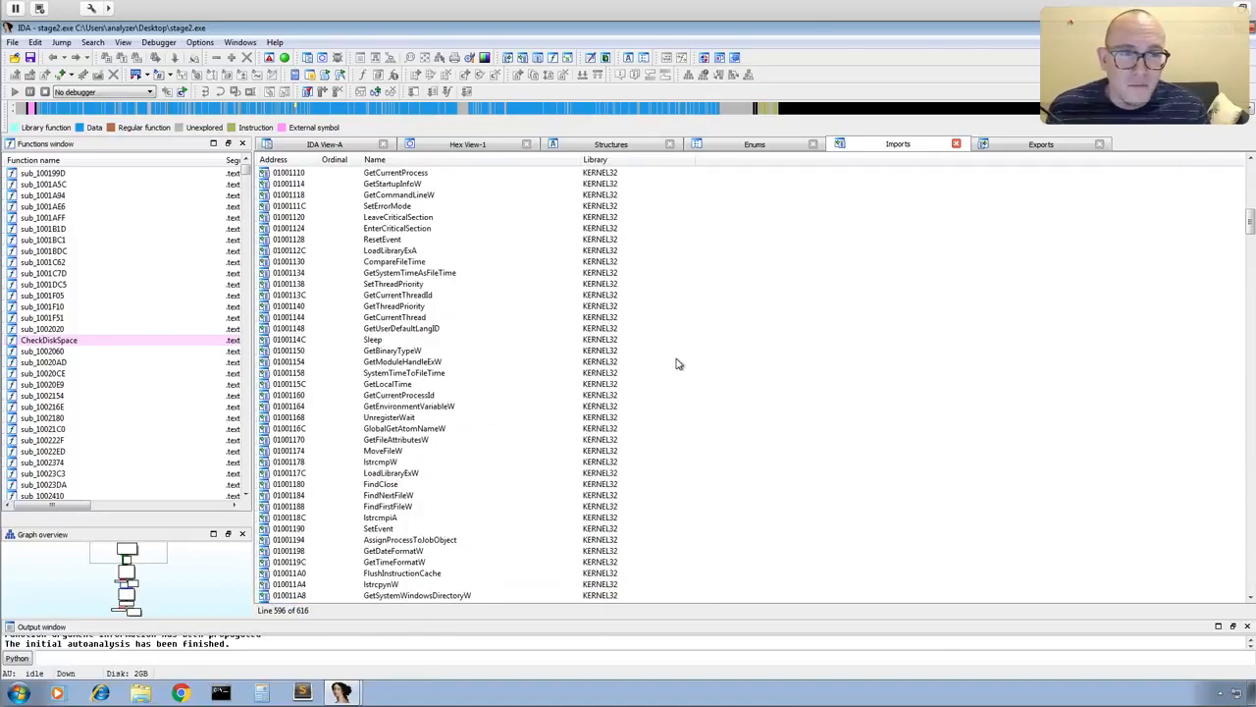
scroll(670, 373, down, 20)
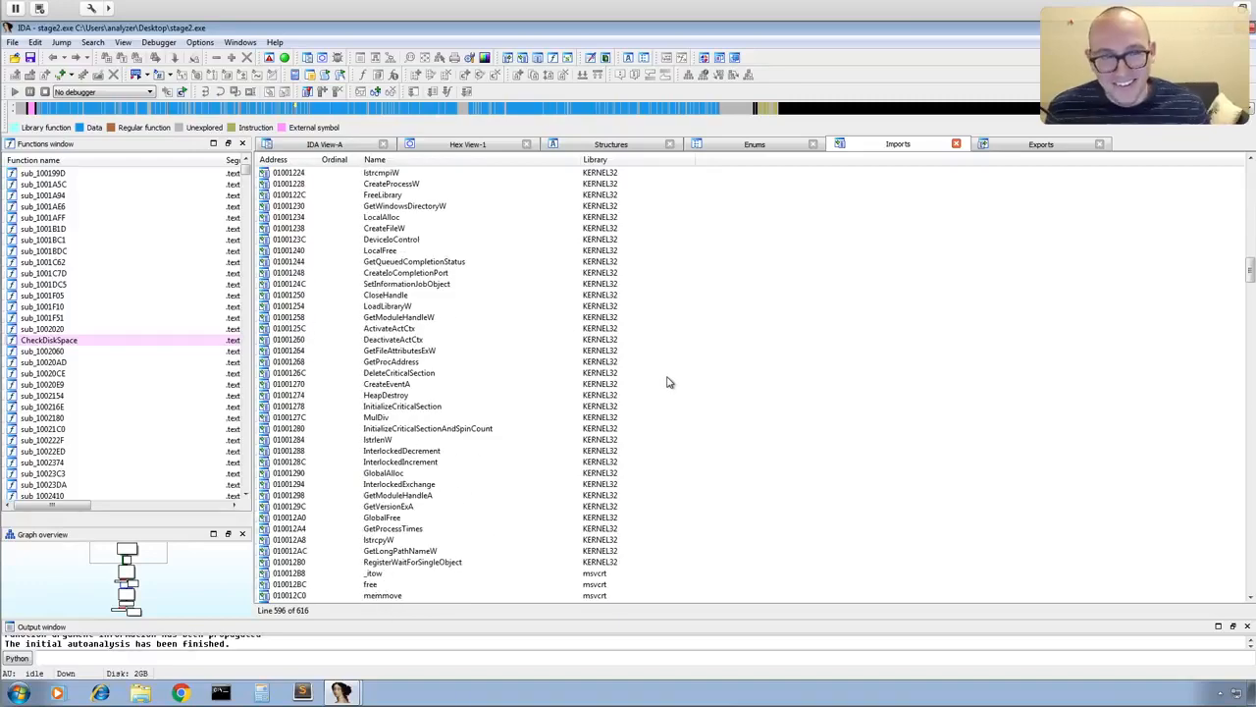
scroll(670, 376, down, 20)
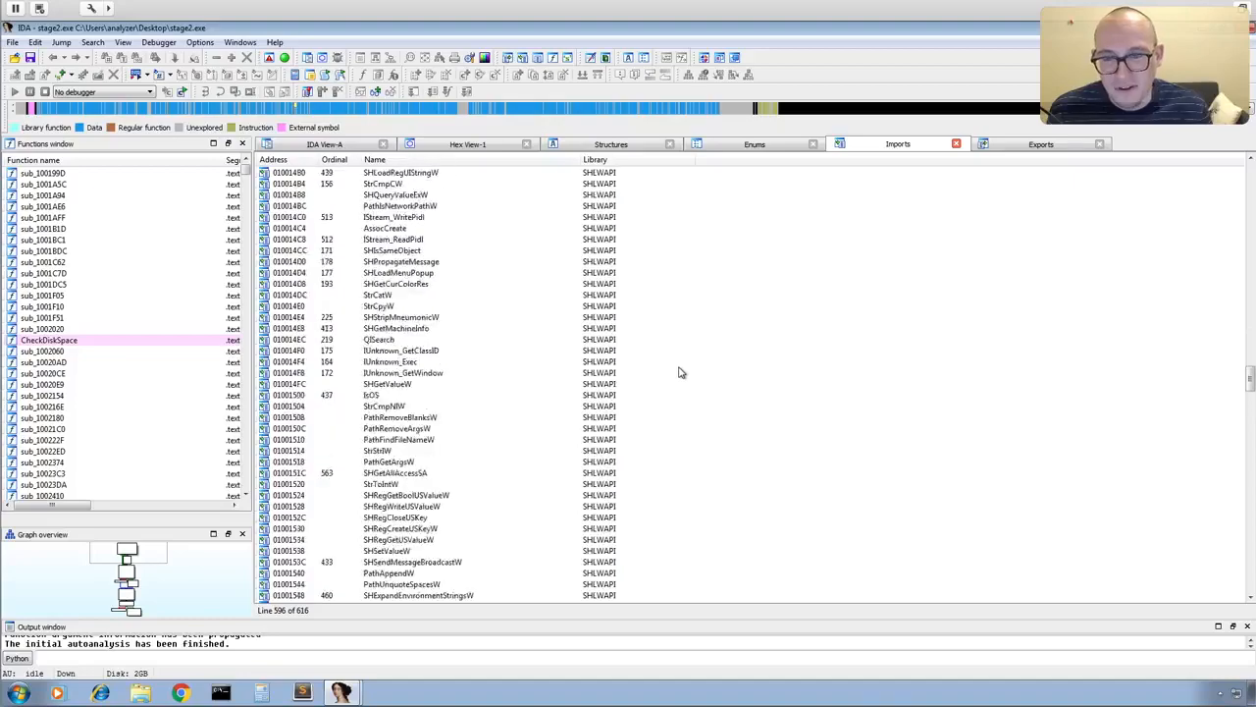
scroll(679, 370, down, 2)
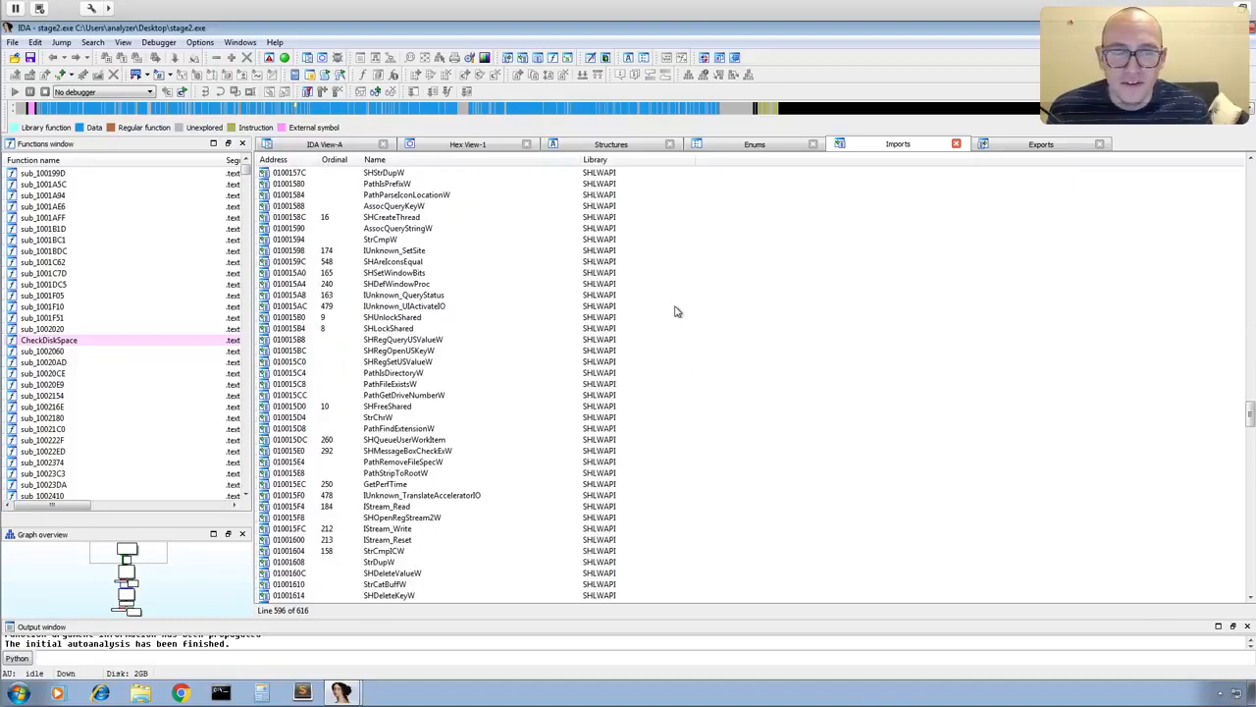
scroll(572, 457, down, 20)
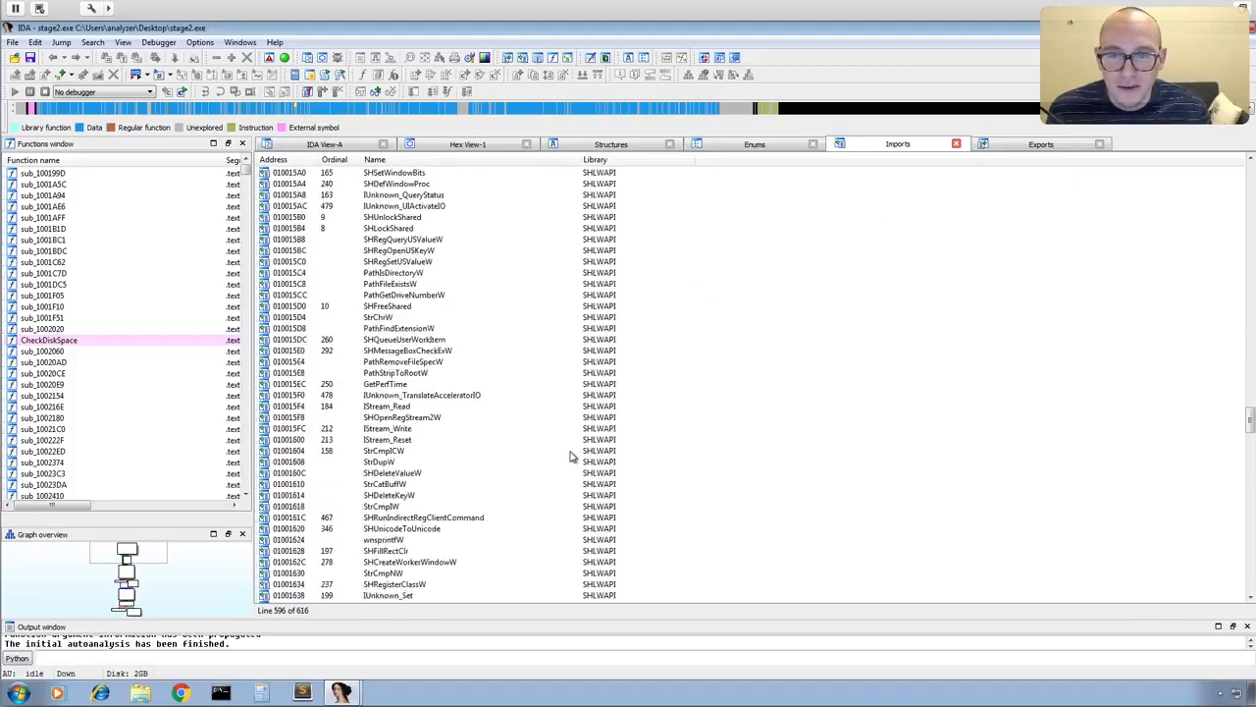
- Review the rest of the stage2.exe imports, then list the program's strings and look through them
scroll(572, 457, down, 20)
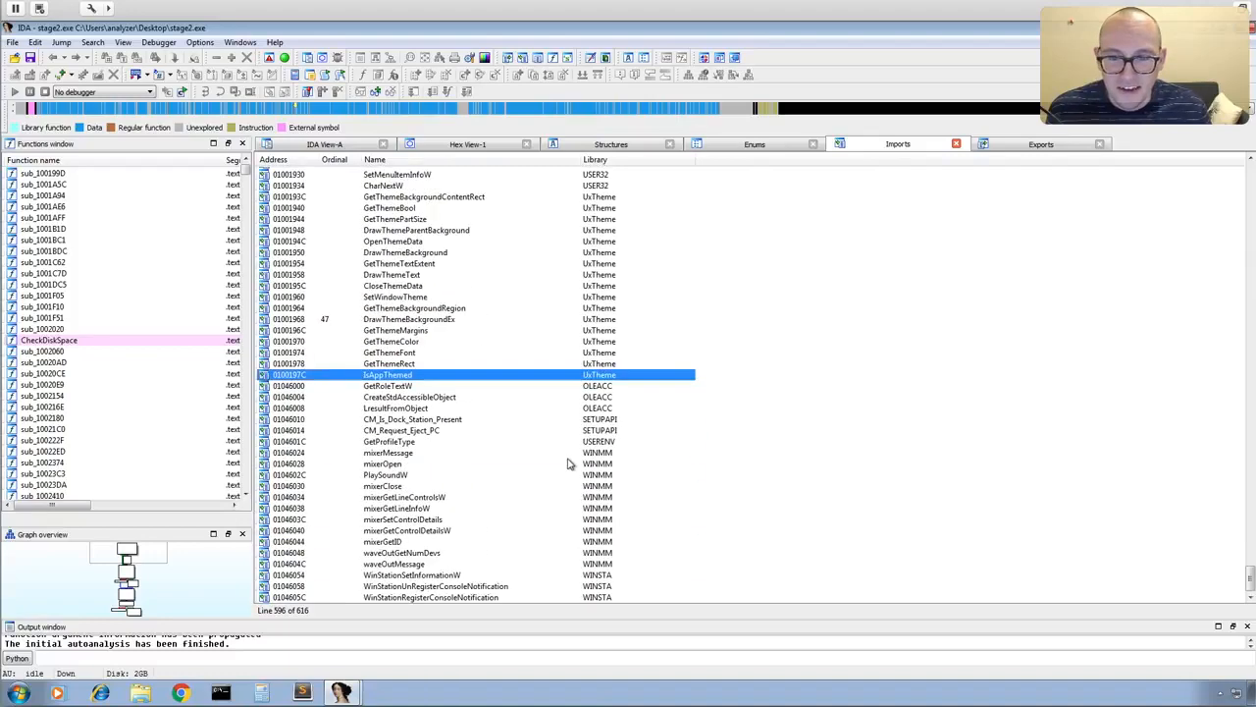
click(567, 60)
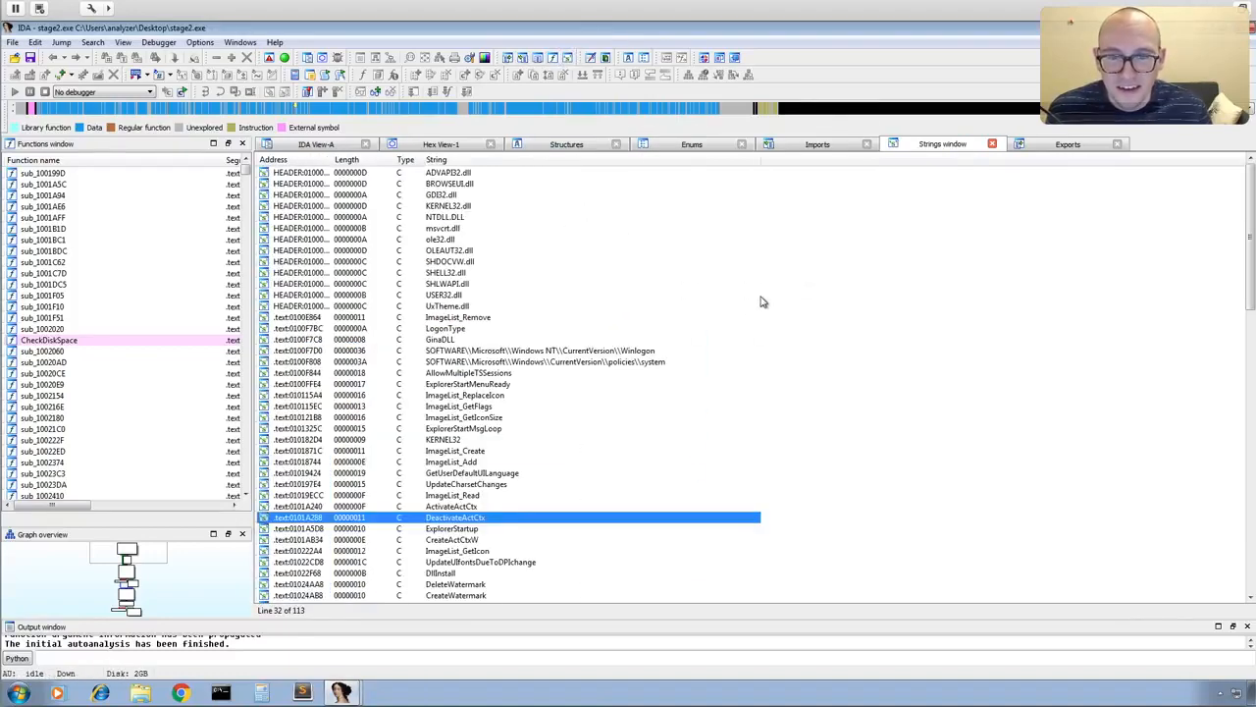
scroll(569, 255, down, 20)
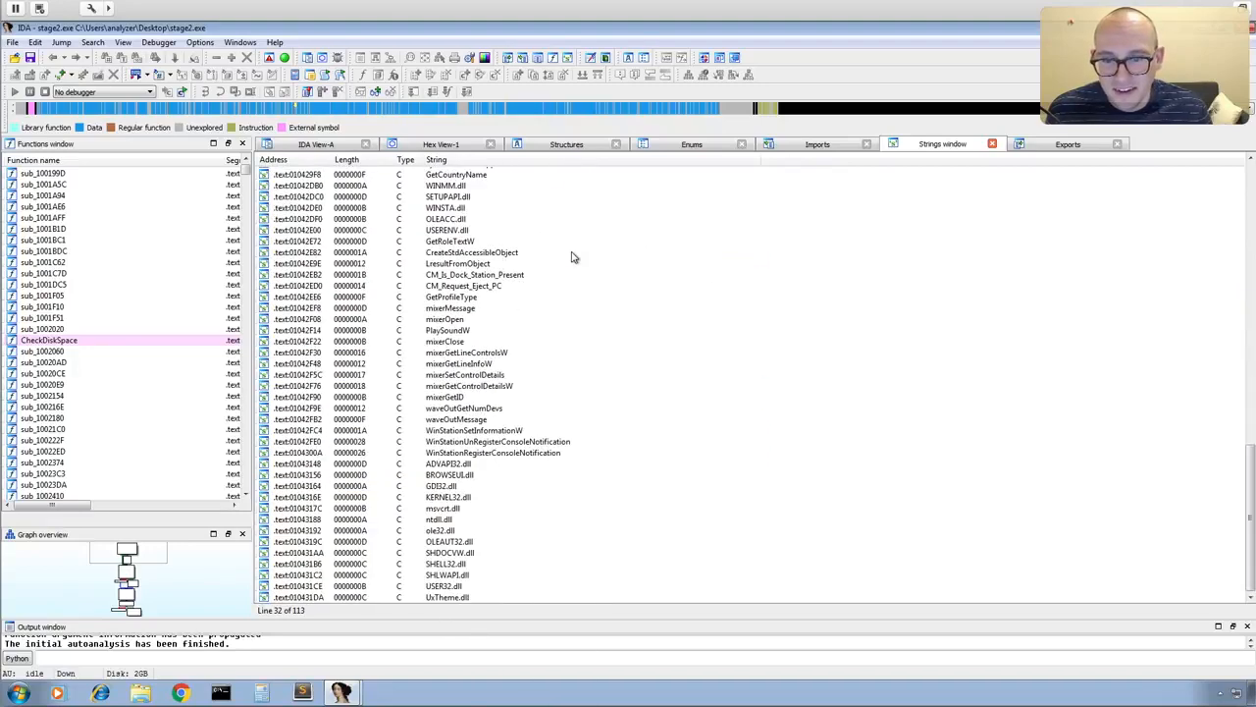
scroll(574, 257, up, 10)
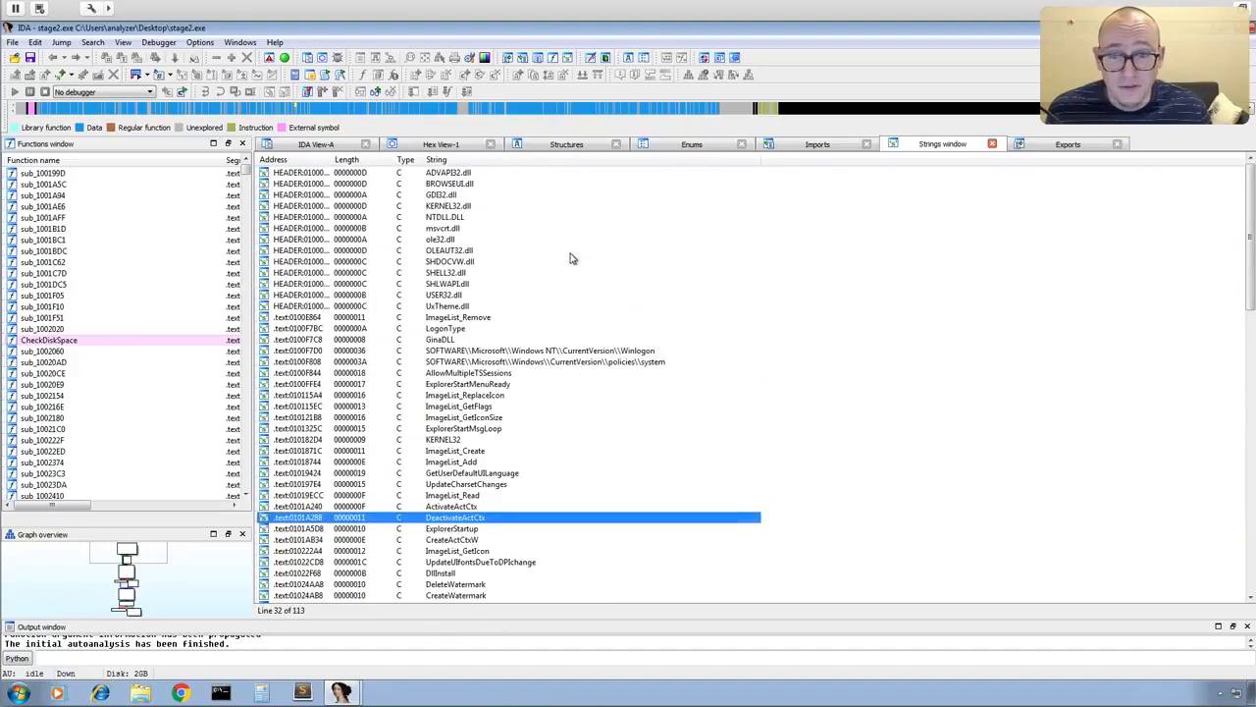
- Open the start entry point from the exports of stage2.exe and examine its graph from the first block to the GetStartupInfoW call
click(1064, 145)
double_click(275, 174)
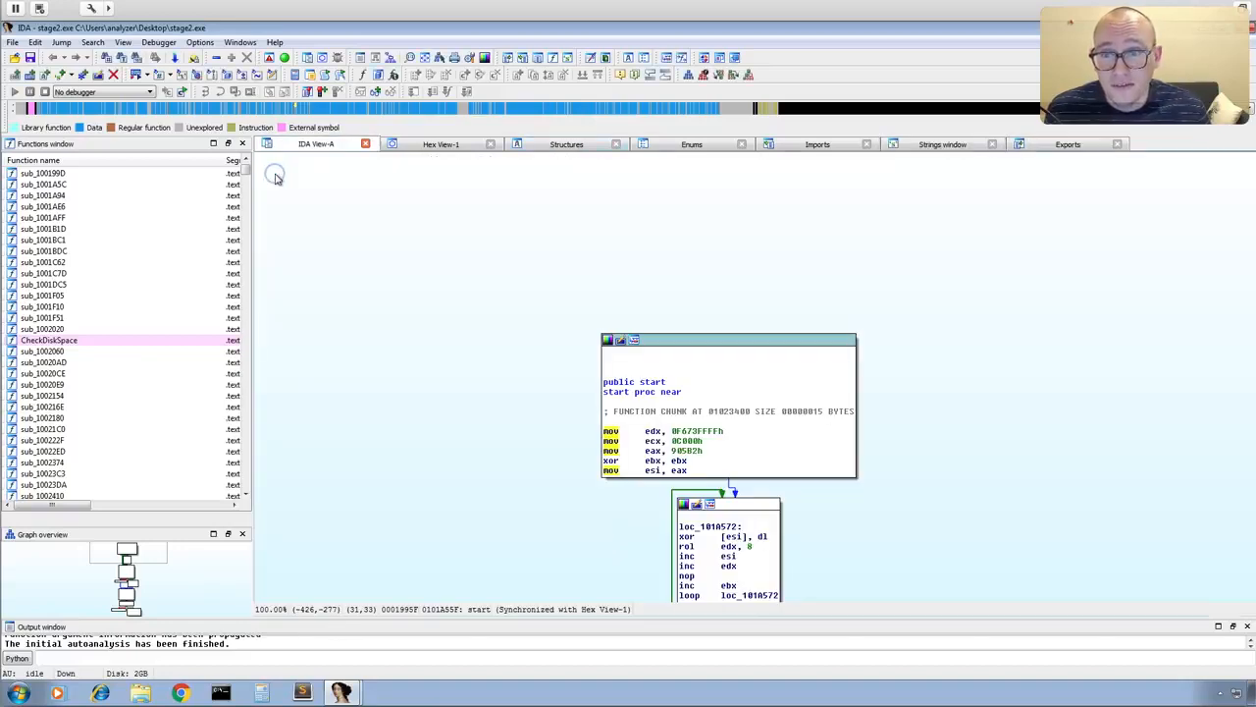
drag(1059, 531, 1017, 367)
drag(1003, 435, 958, 400)
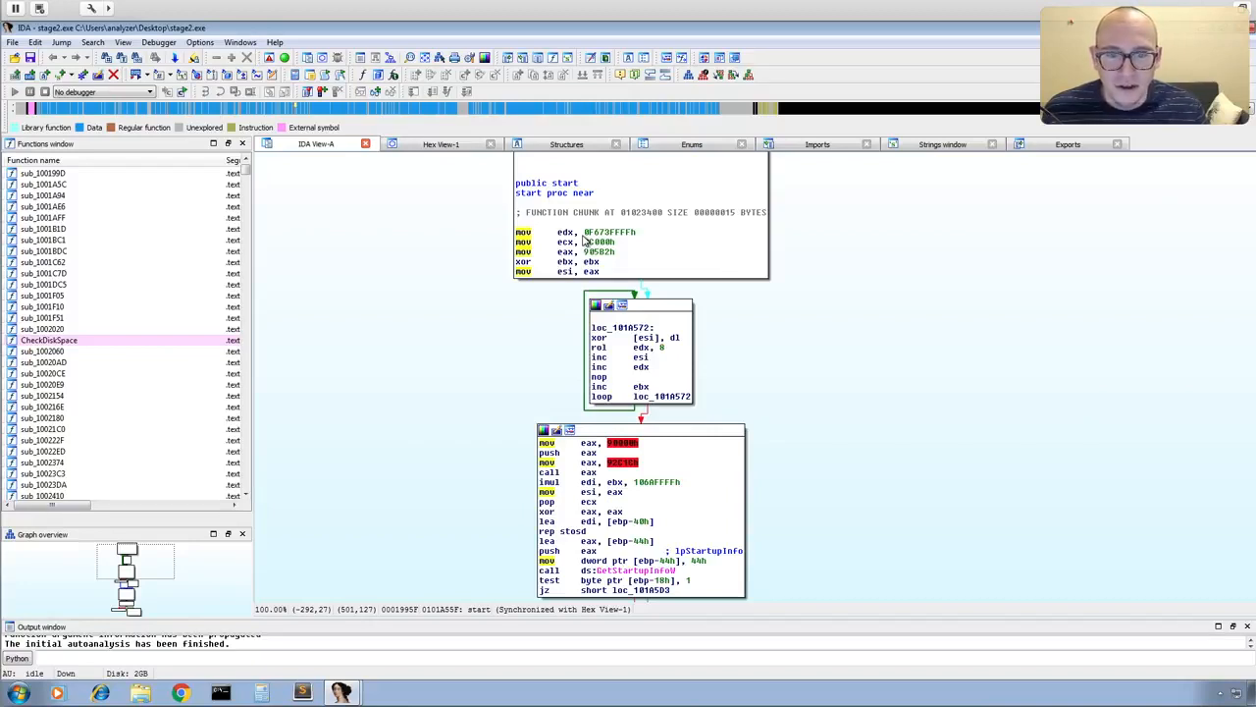
scroll(799, 376, down, 3)
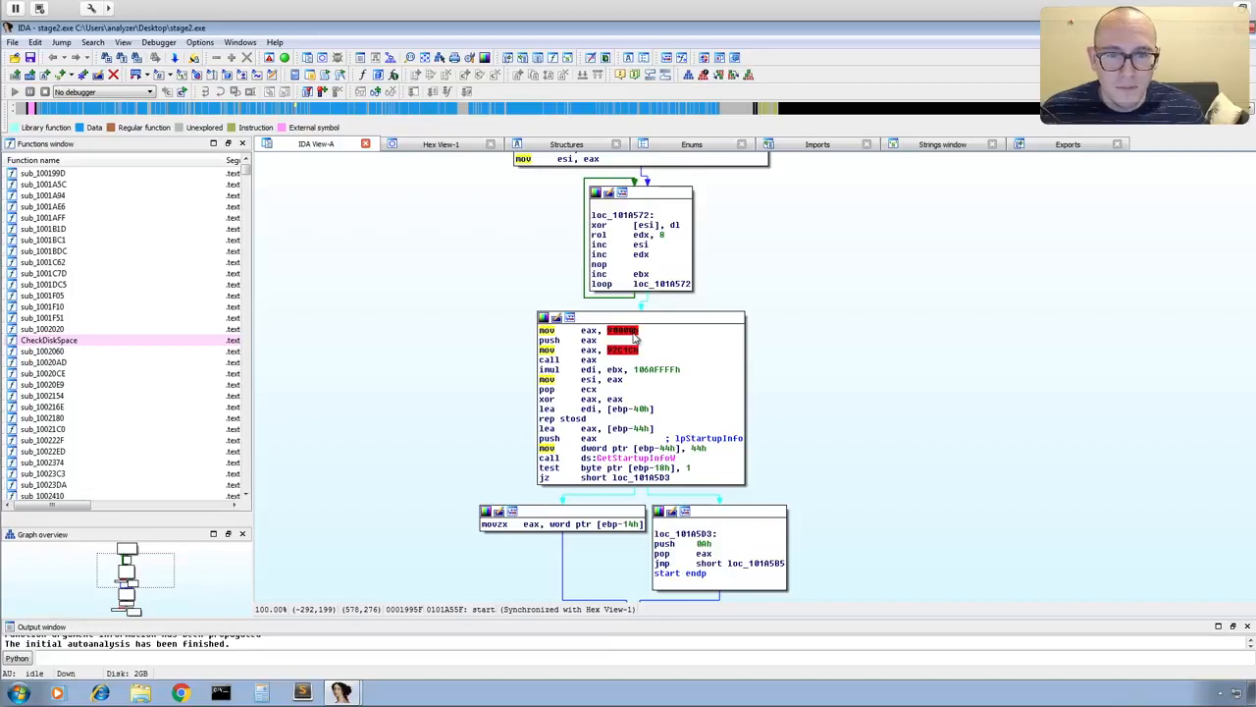
scroll(829, 358, up, 3)
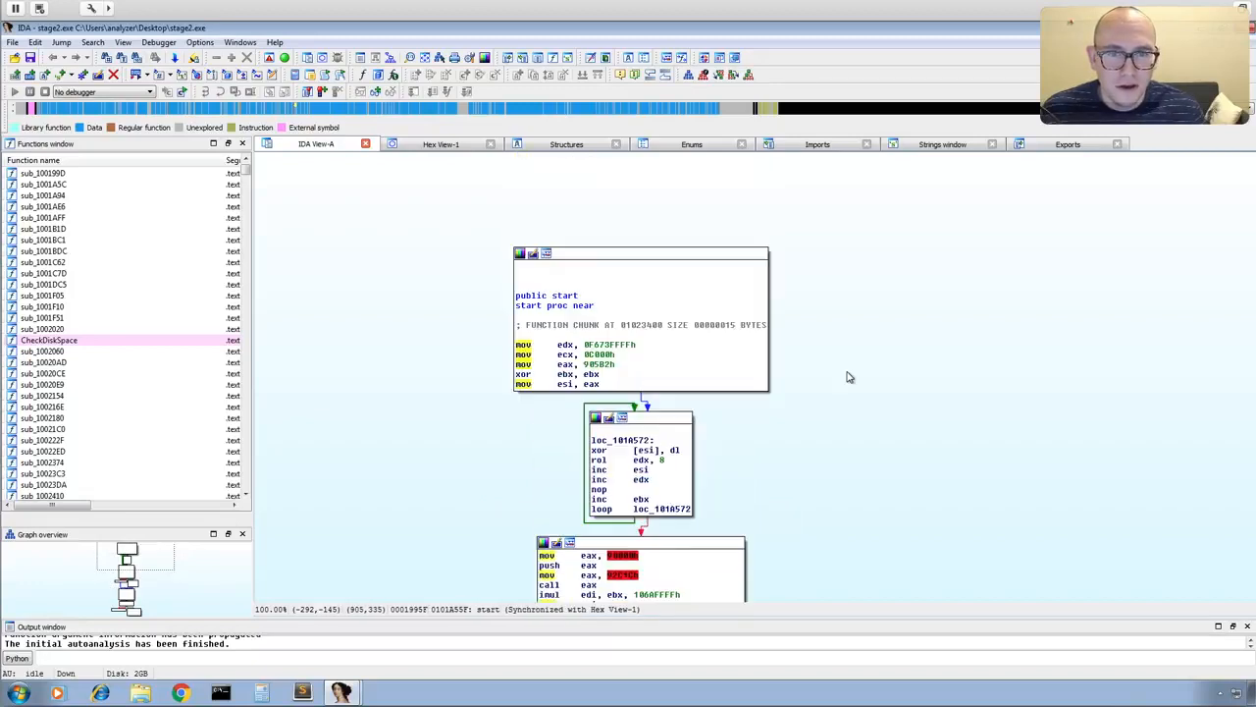
- Examine the 905B2h address loaded into eax, the XOR loop at loc_101A572 and the block following it
click(587, 365)
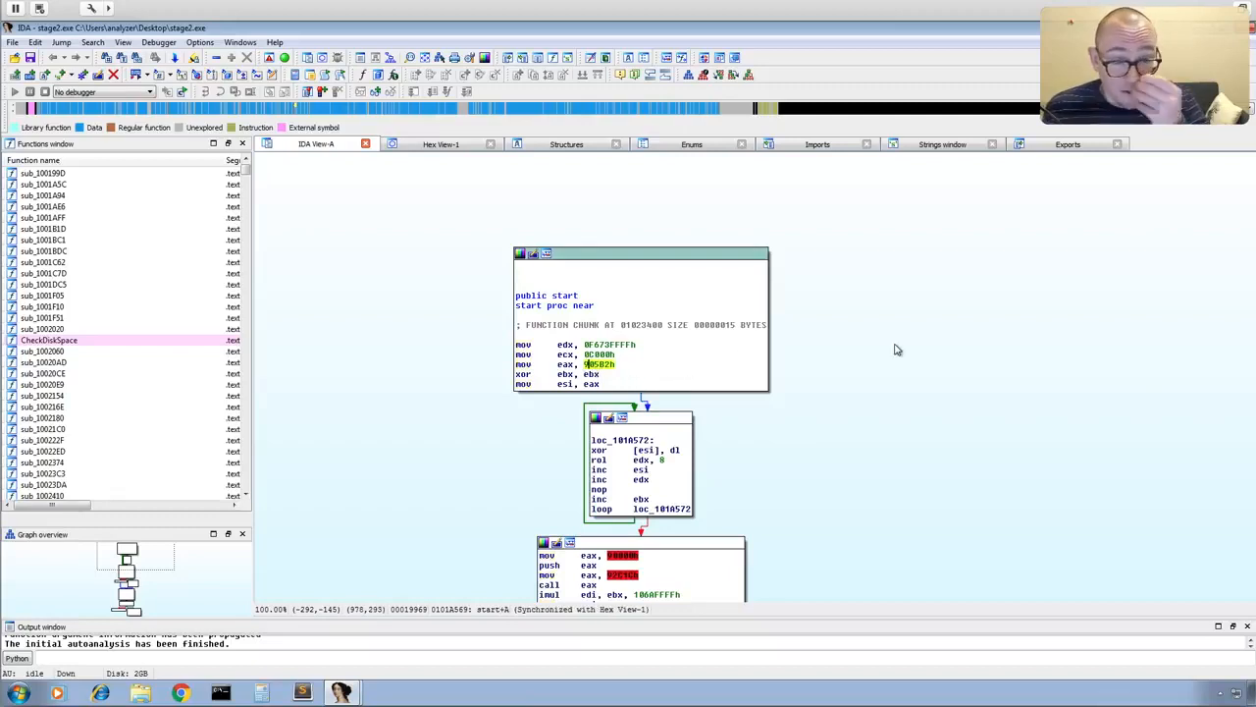
scroll(889, 350, down, 2)
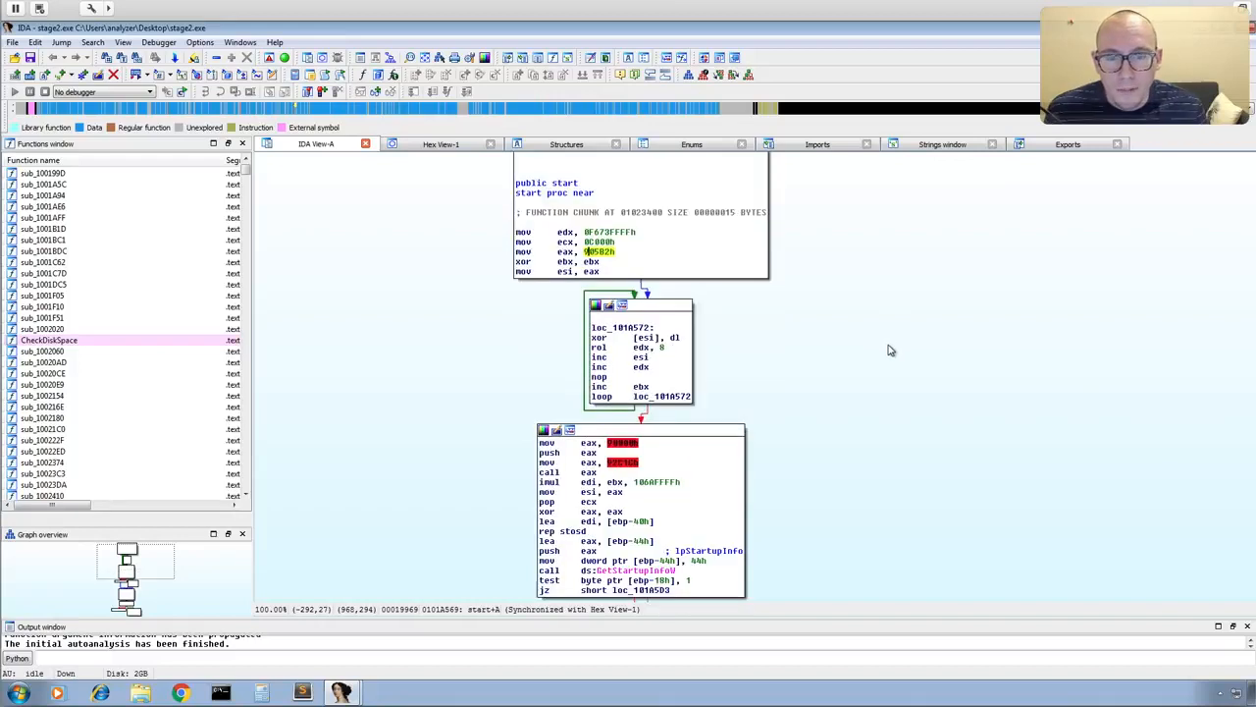
scroll(883, 354, up, 2)
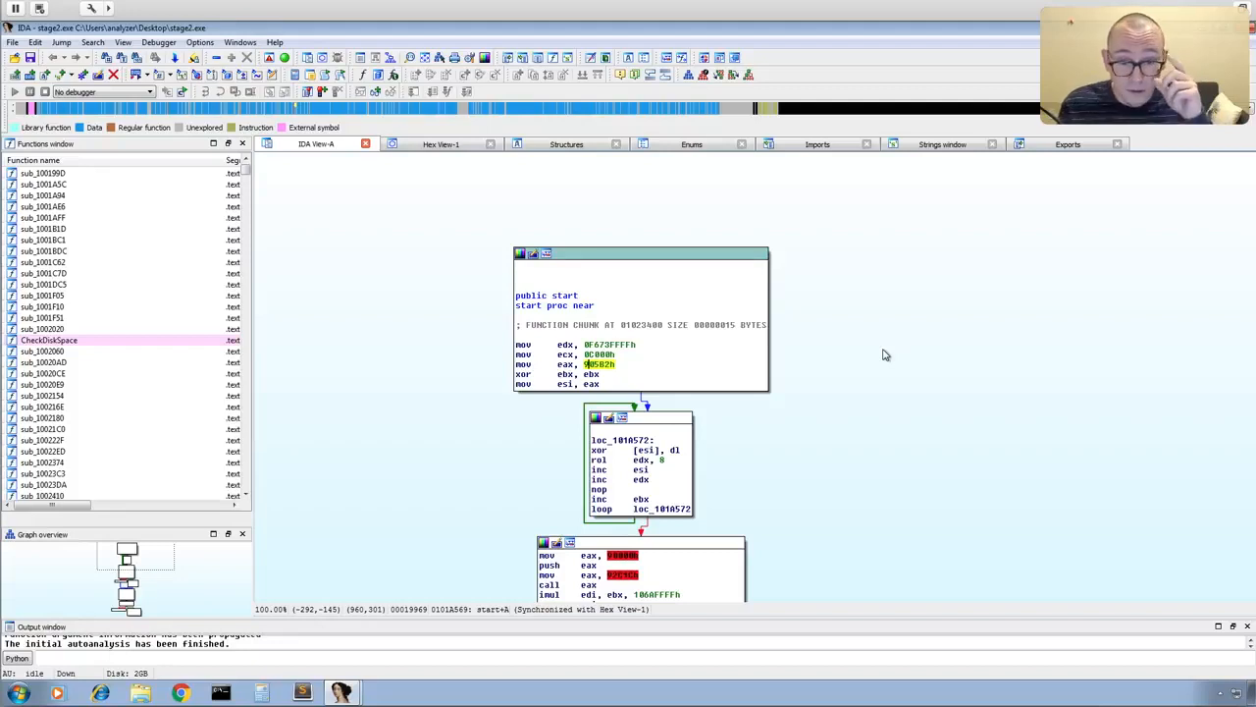
scroll(884, 355, down, 2)
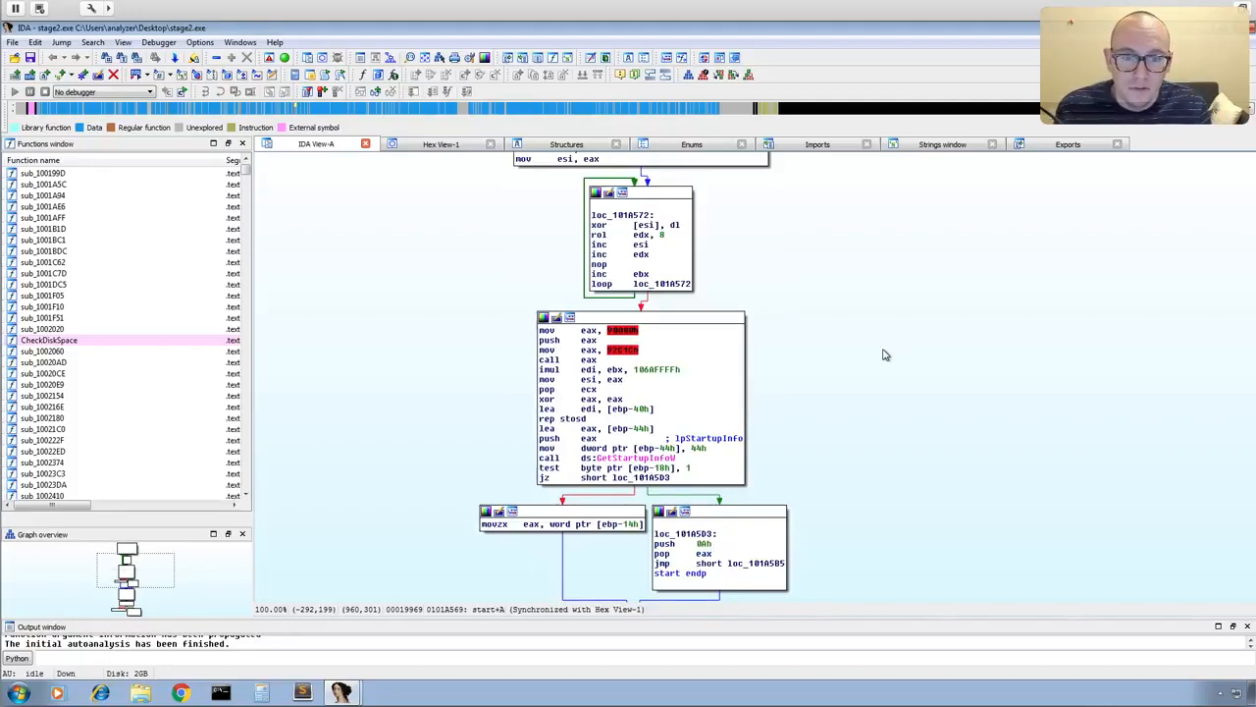
scroll(883, 355, up, 1)
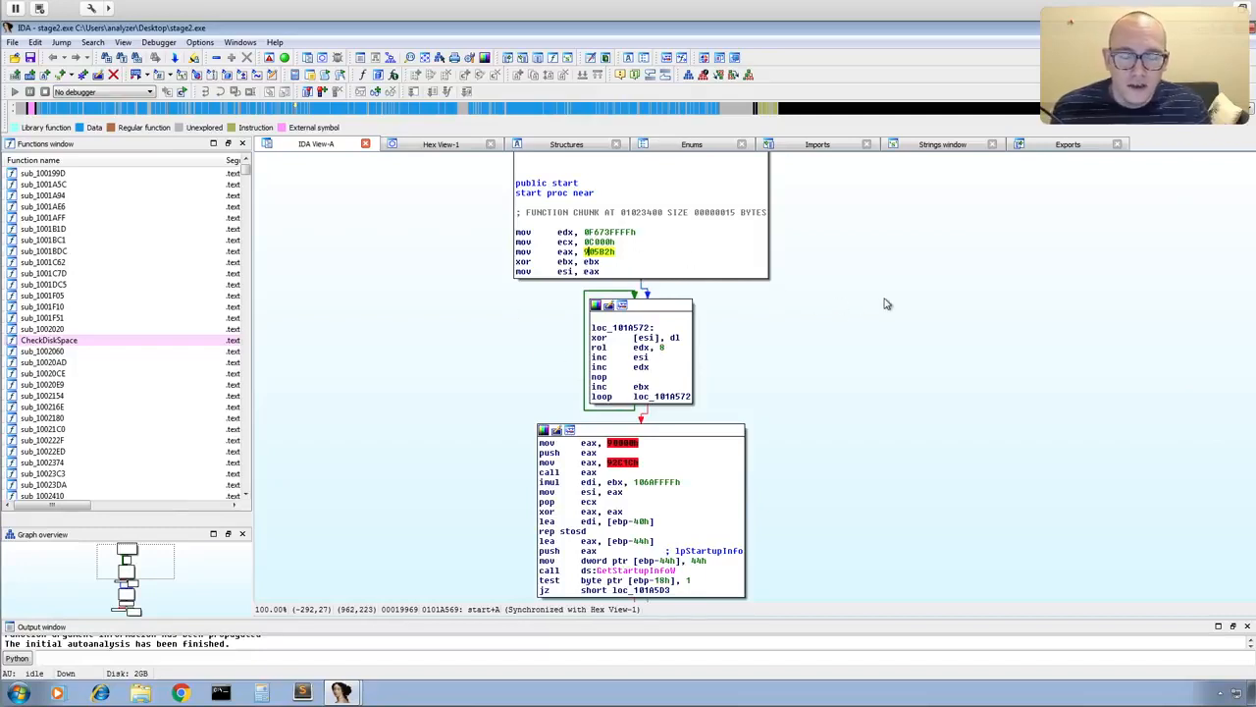
click(629, 370)
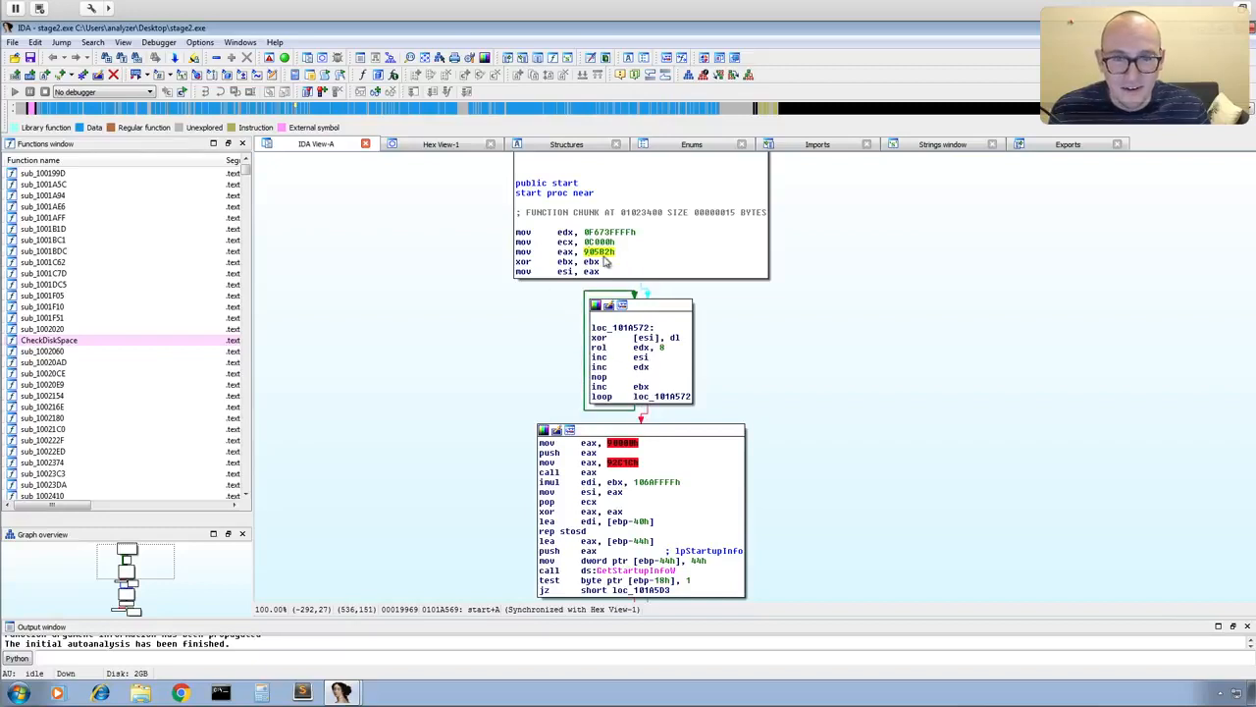
click(642, 266)
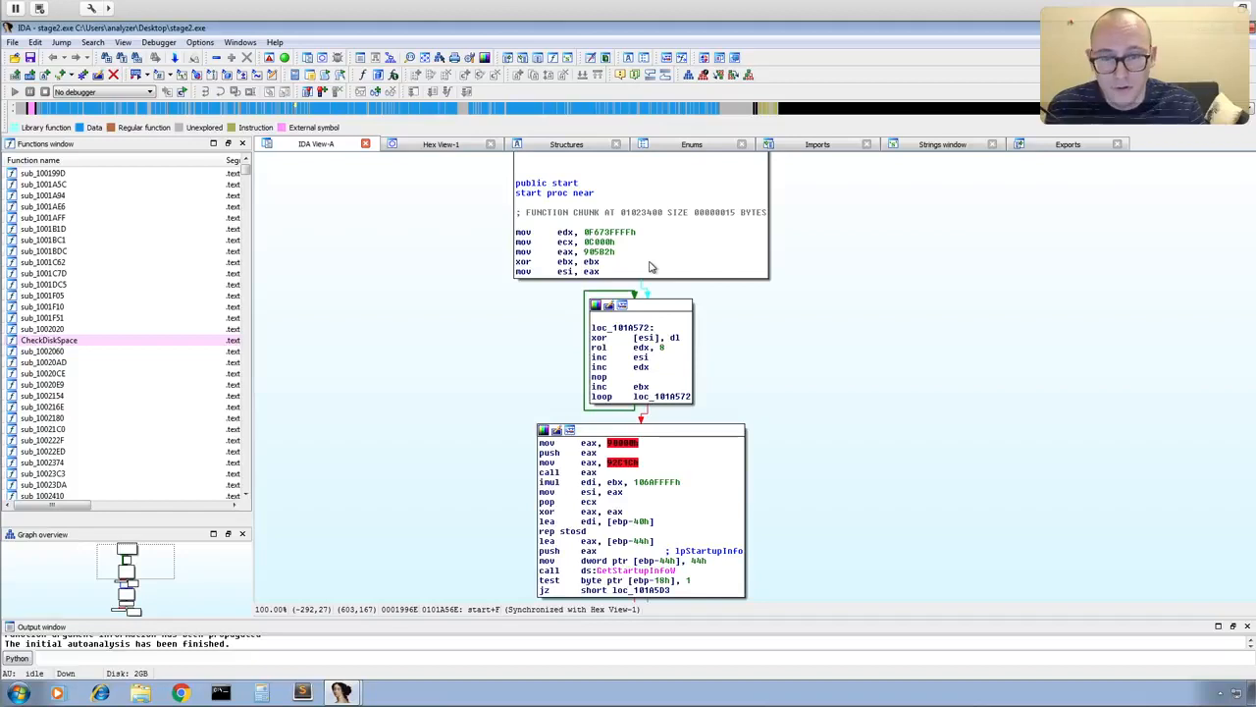
- Decompile the start function and display the constants assigned to v1, v2 and v4 as hexadecimal
key(F5)
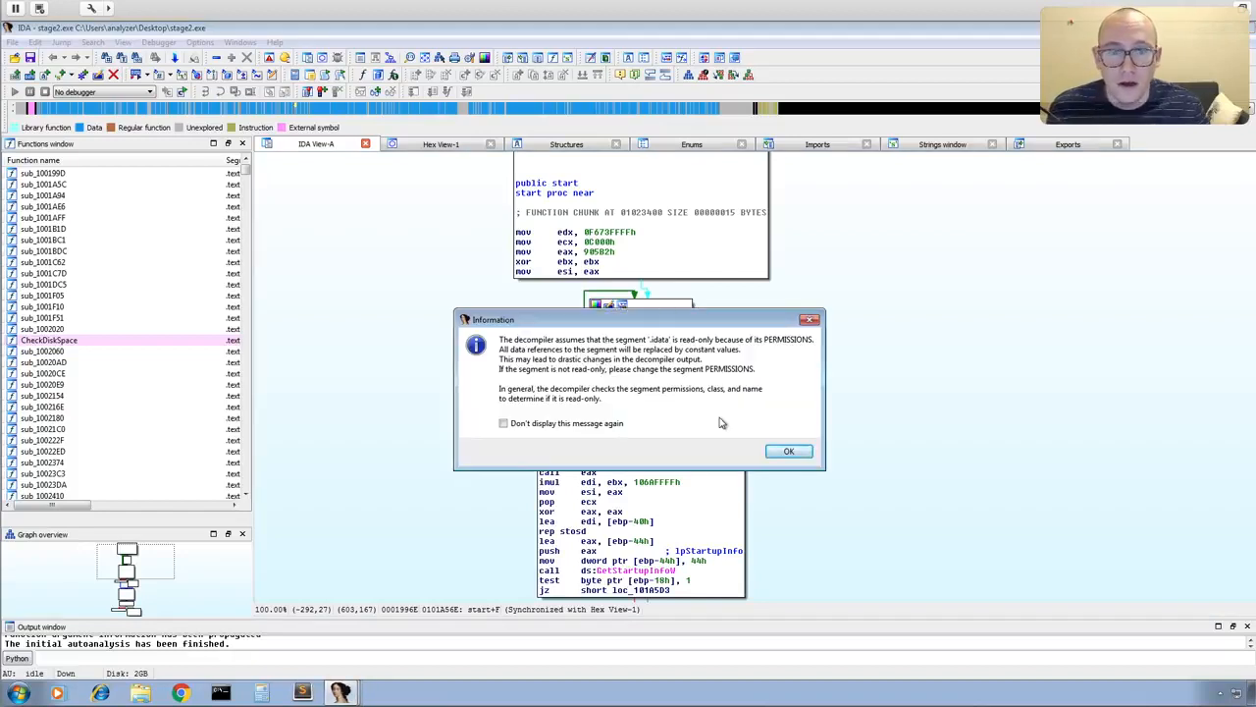
click(785, 453)
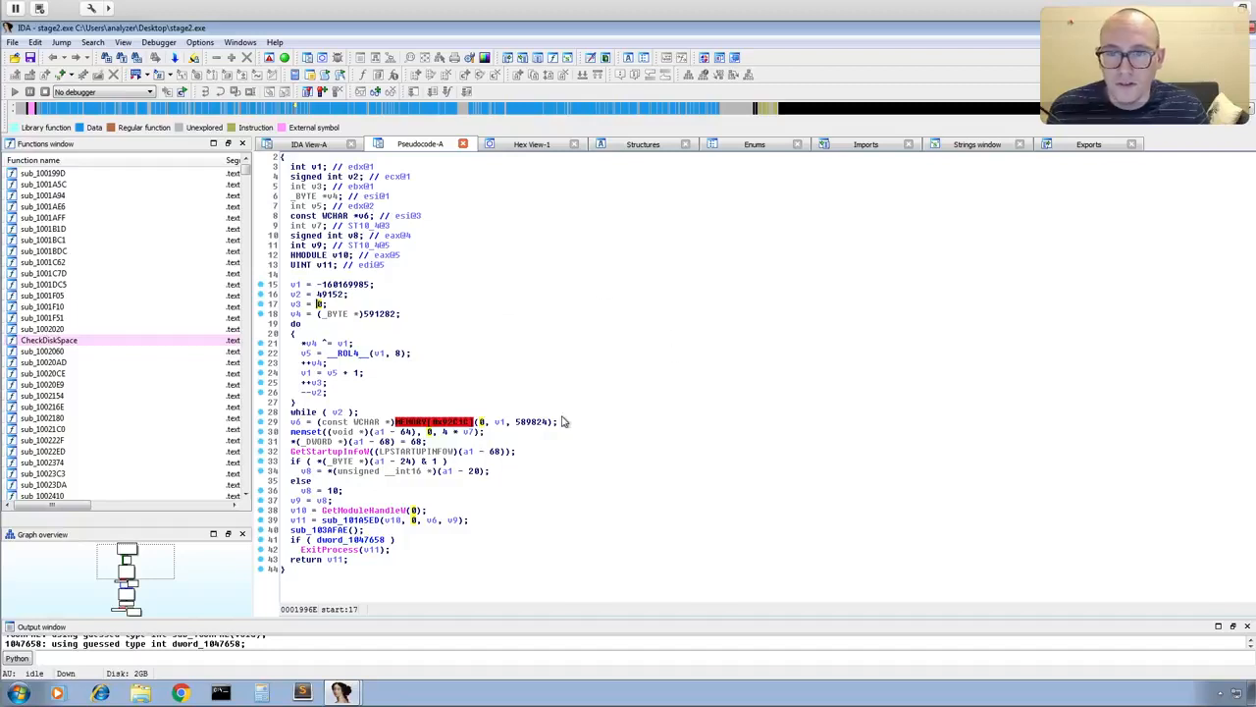
right_click(363, 285)
click(424, 295)
right_click(333, 294)
click(402, 295)
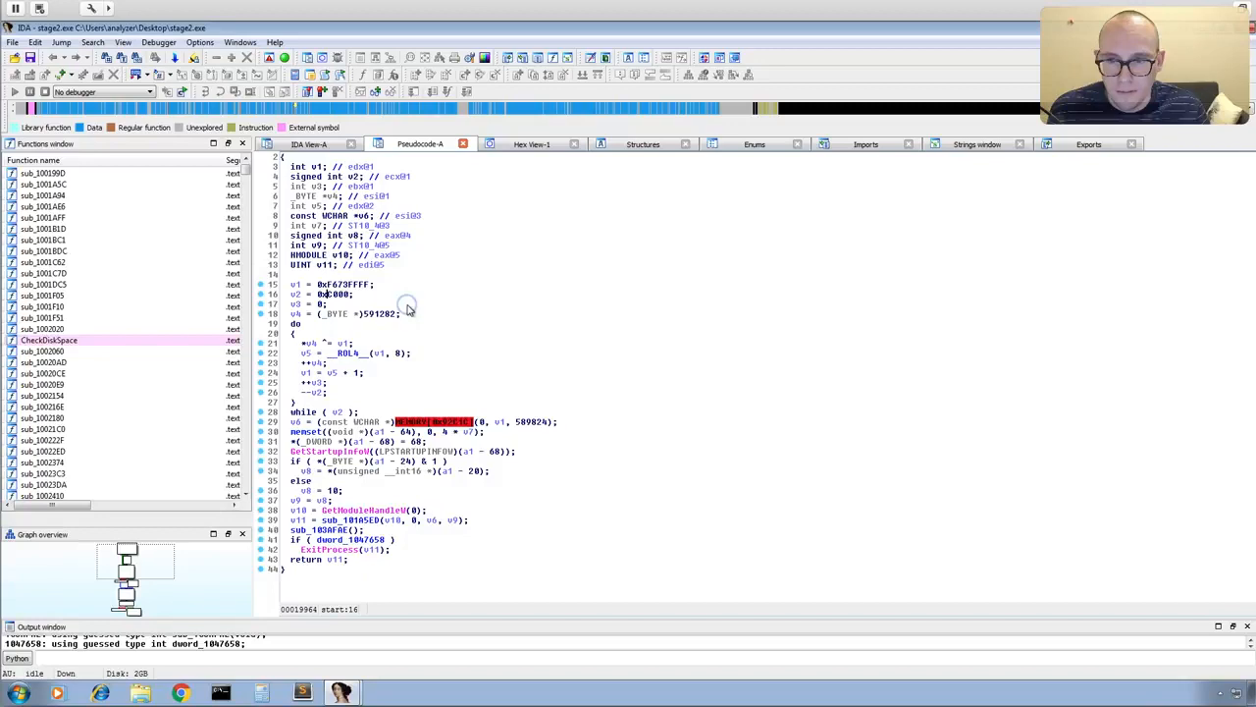
right_click(391, 318)
click(457, 323)
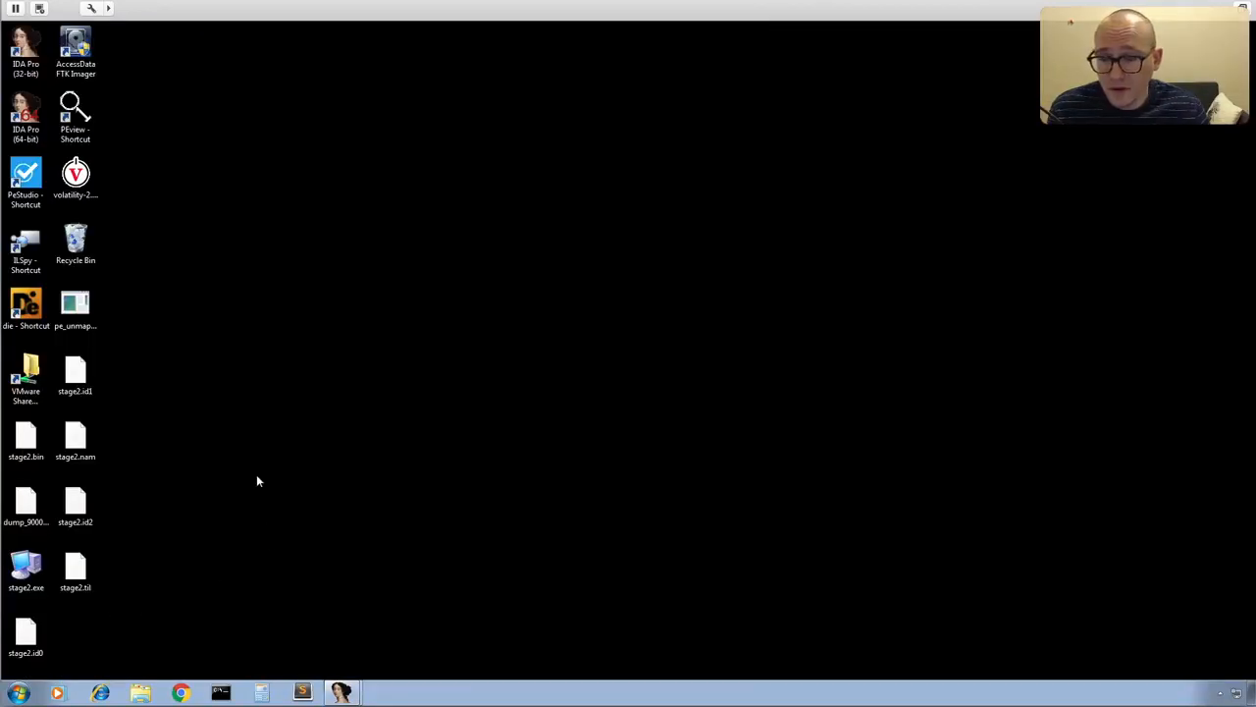
- Find dump_90000.bin on the desktop and in the tmp folder of the VMware shared drive, then close the file browser
click(39, 506)
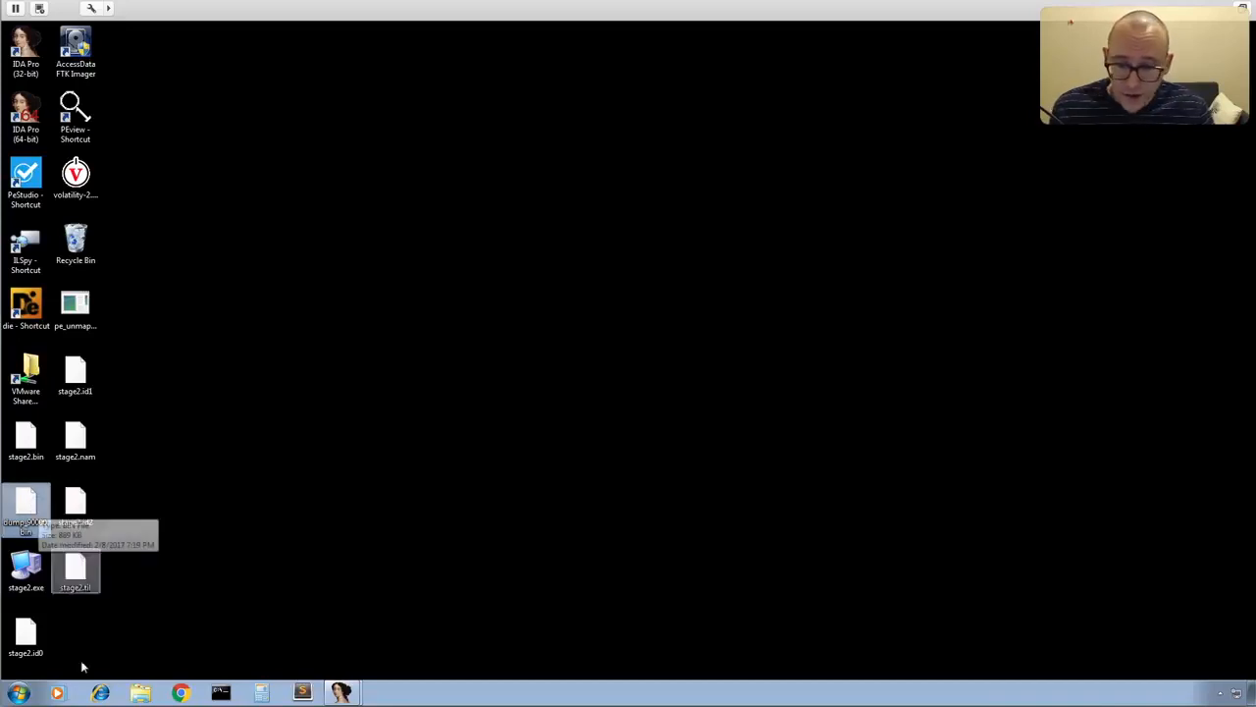
click(141, 693)
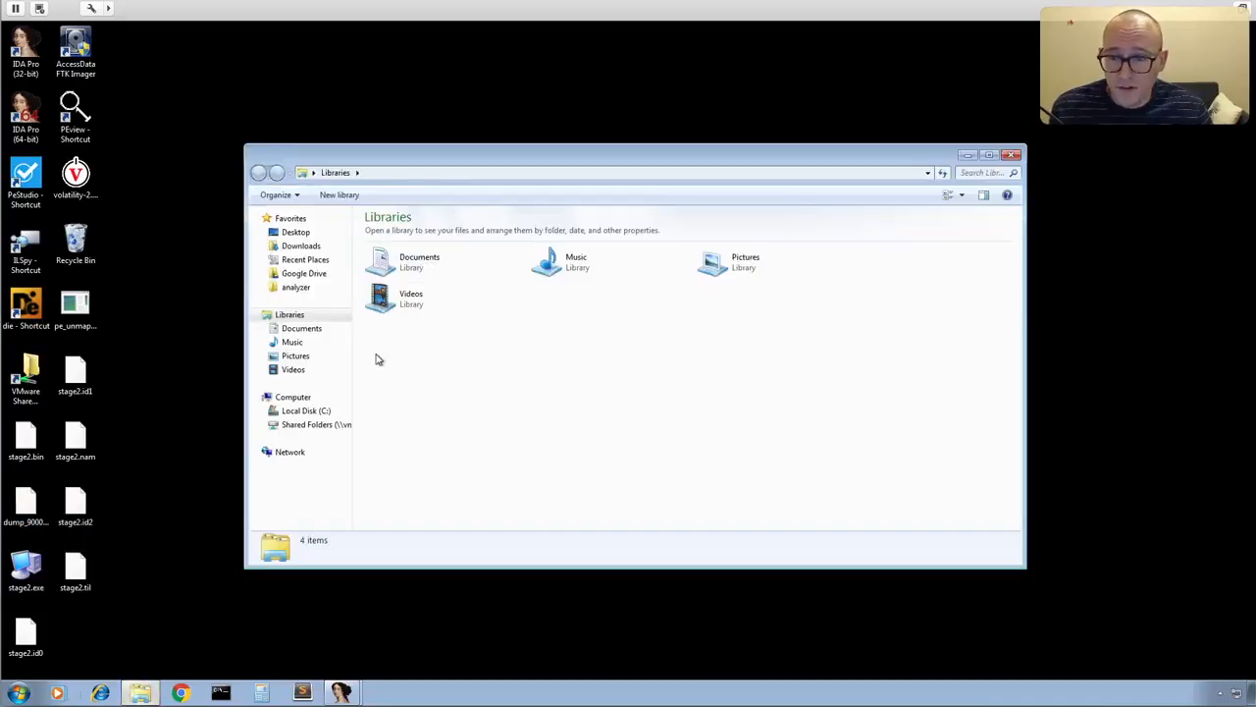
click(312, 428)
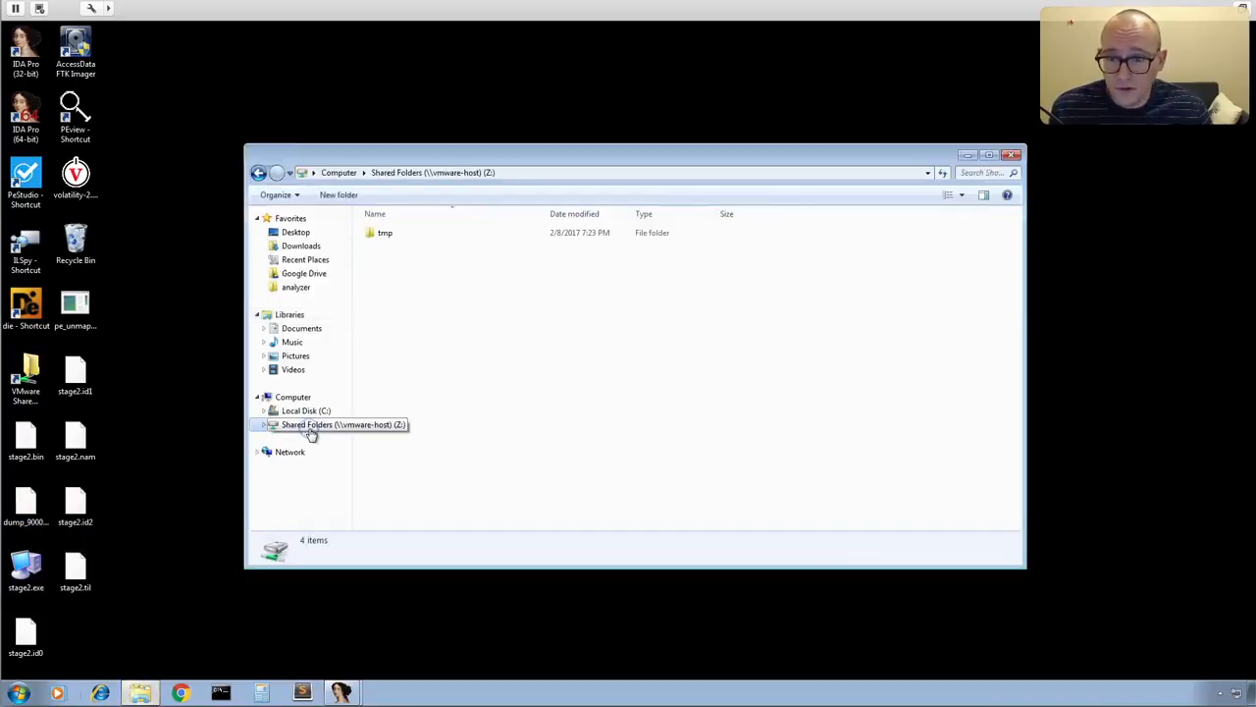
double_click(384, 234)
key(End)
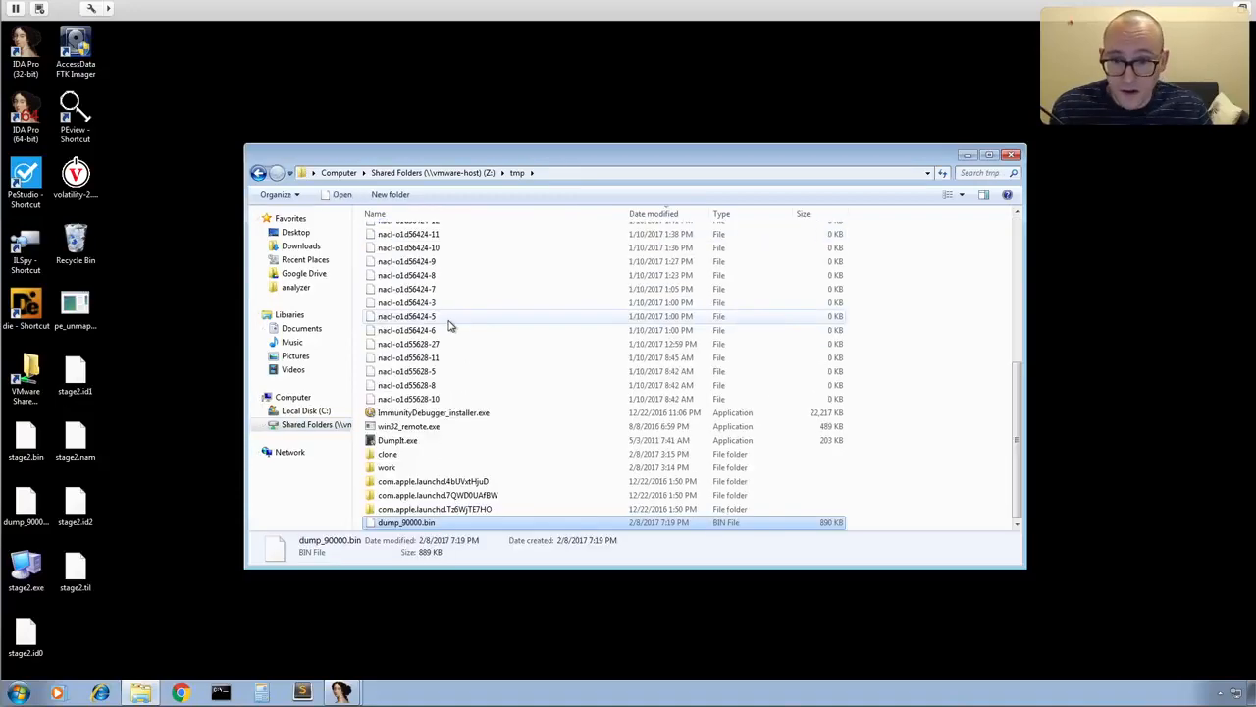
click(1012, 157)
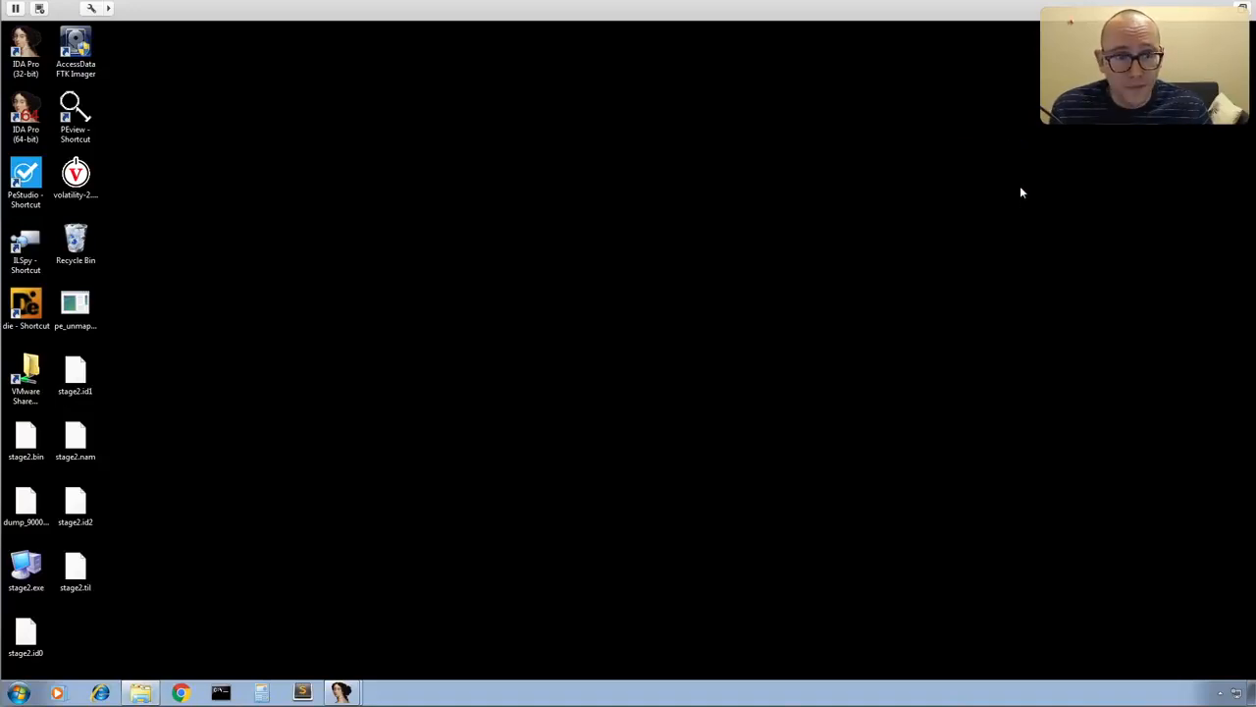
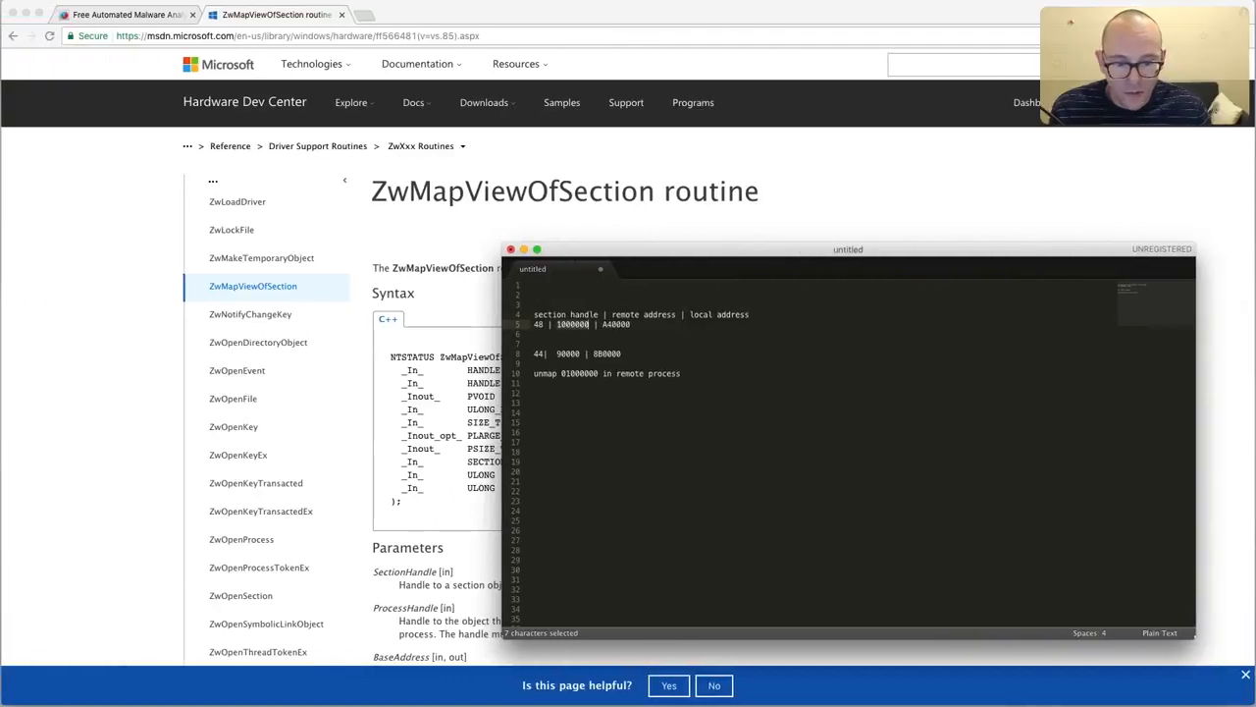
- Switch to the hex editor on the host and open dump_90000.bin from the tmp folder
key(super+Tab)
key(super+o)
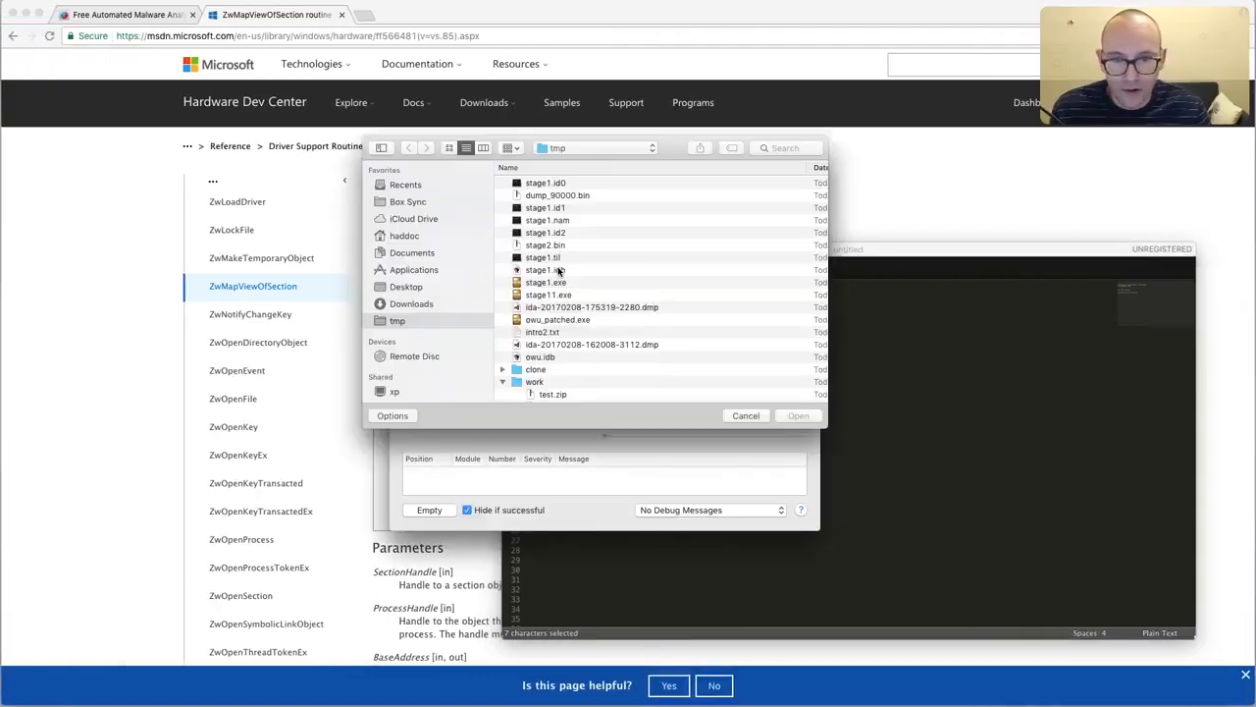
click(550, 195)
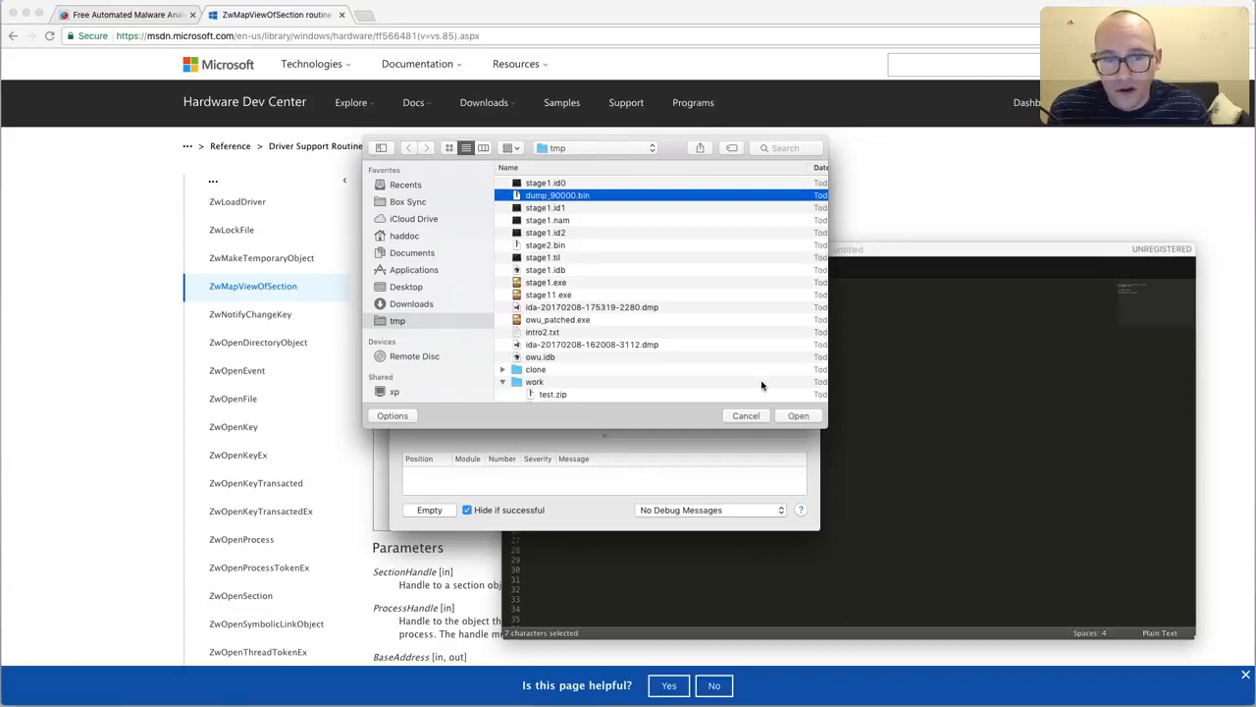
click(797, 415)
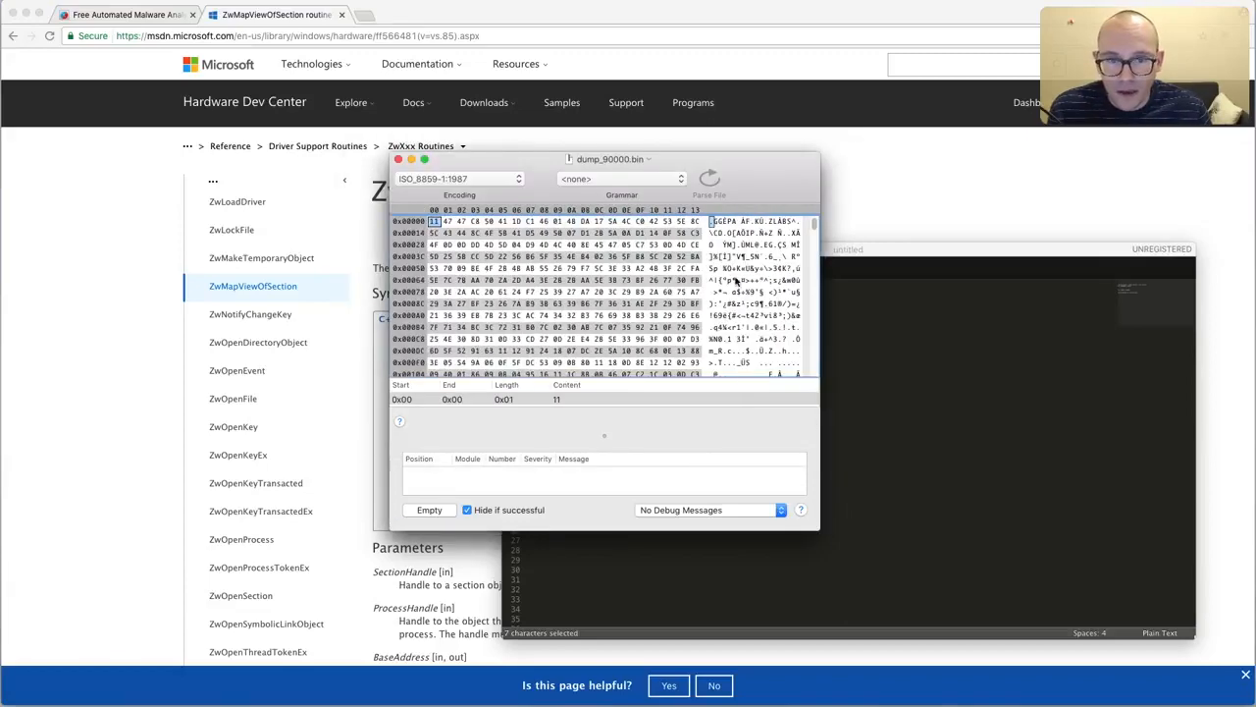
- Return to the Windows virtual machine and bring up the IDA window for stage2.exe
key(ctrl+Right)
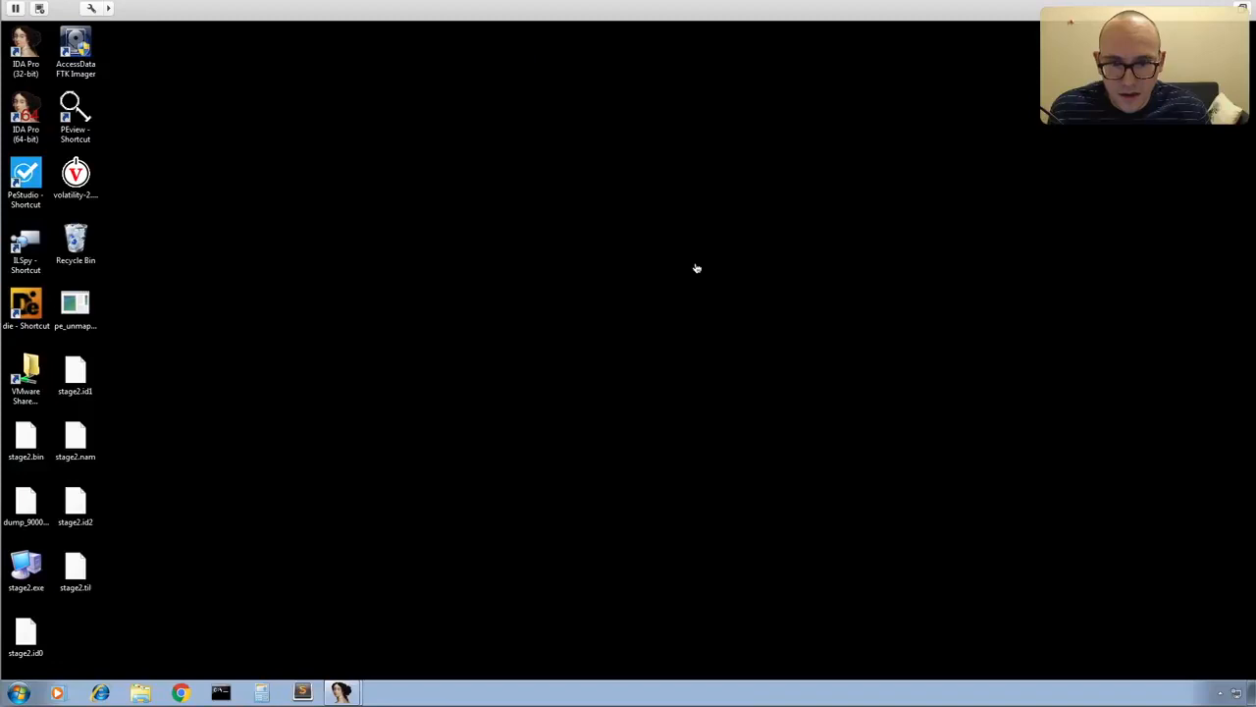
mouse_move(340, 691)
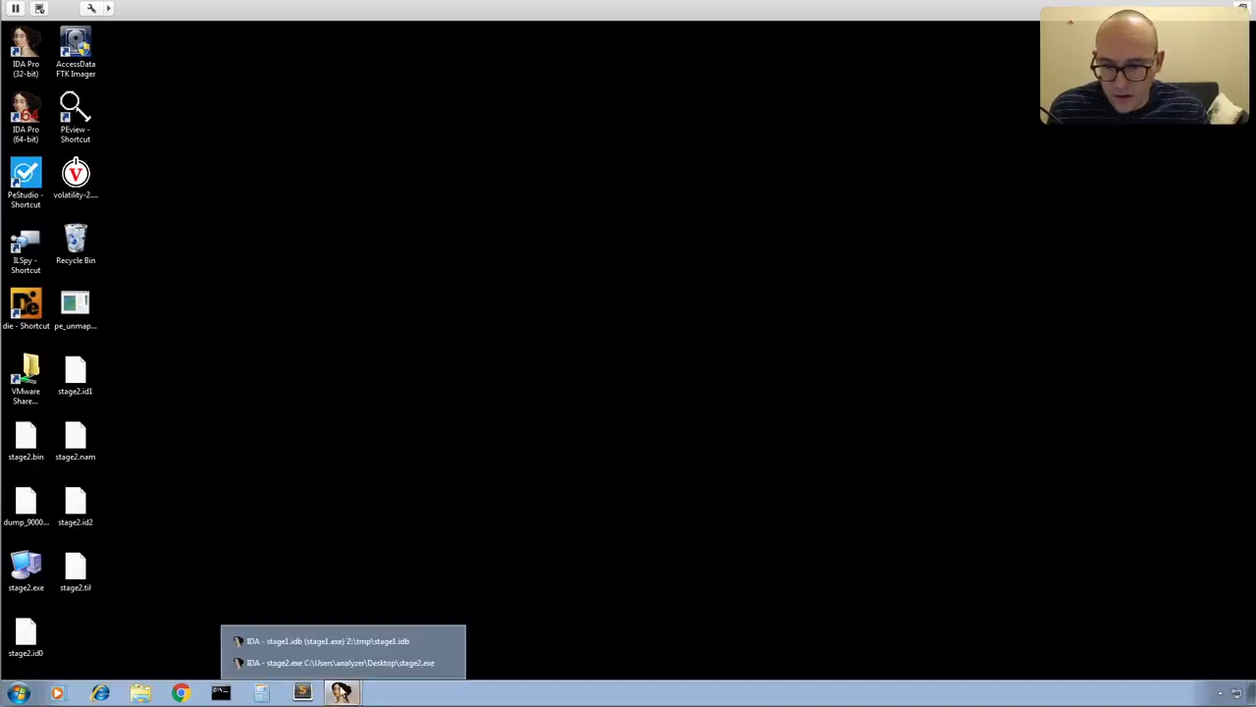
click(336, 663)
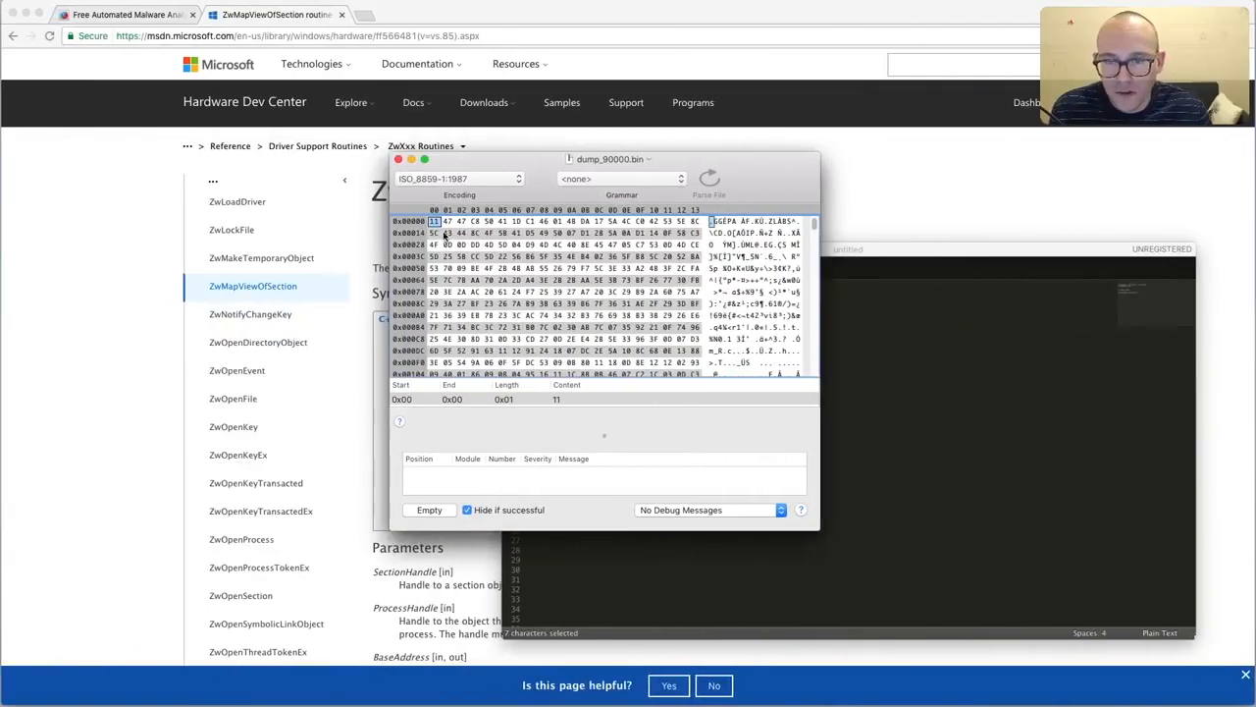
- Locate offset 0x5B2 in dump_90000.bin in the hex editor and select the two bytes 0x5B2 to 0x5B3
scroll(424, 260, down, 2)
scroll(424, 260, down, 10)
scroll(424, 260, up, 3)
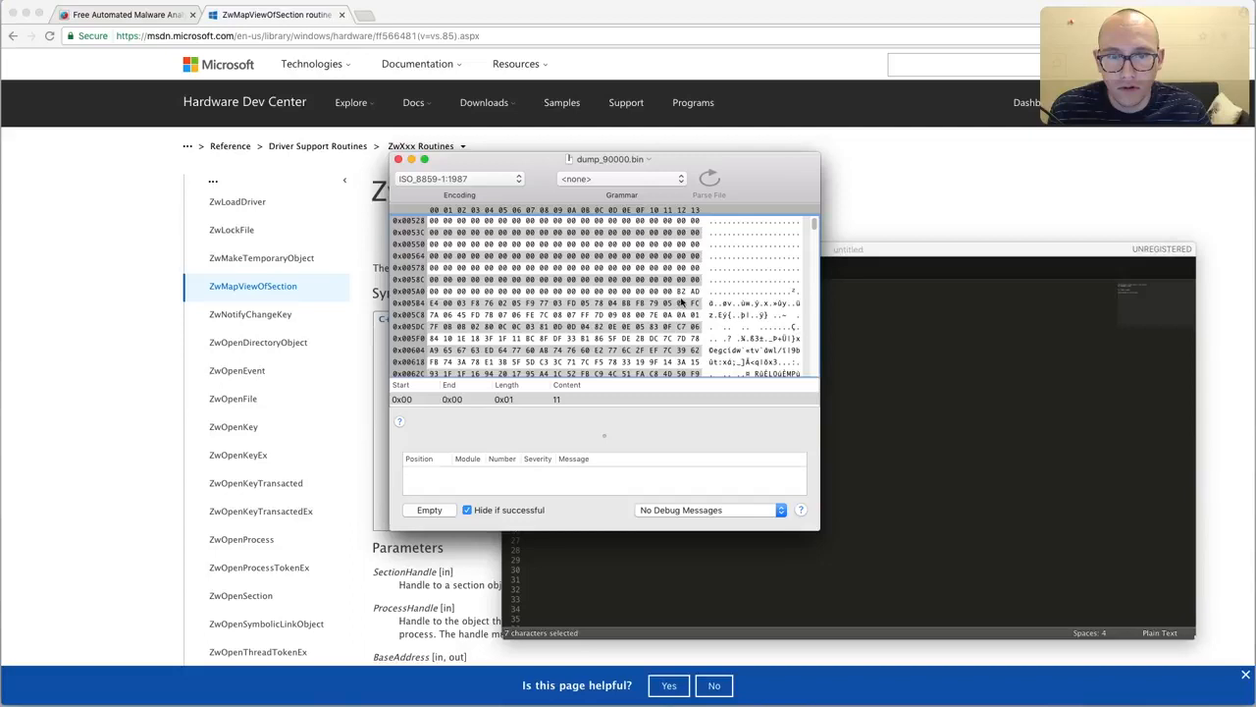
drag(681, 295, 694, 295)
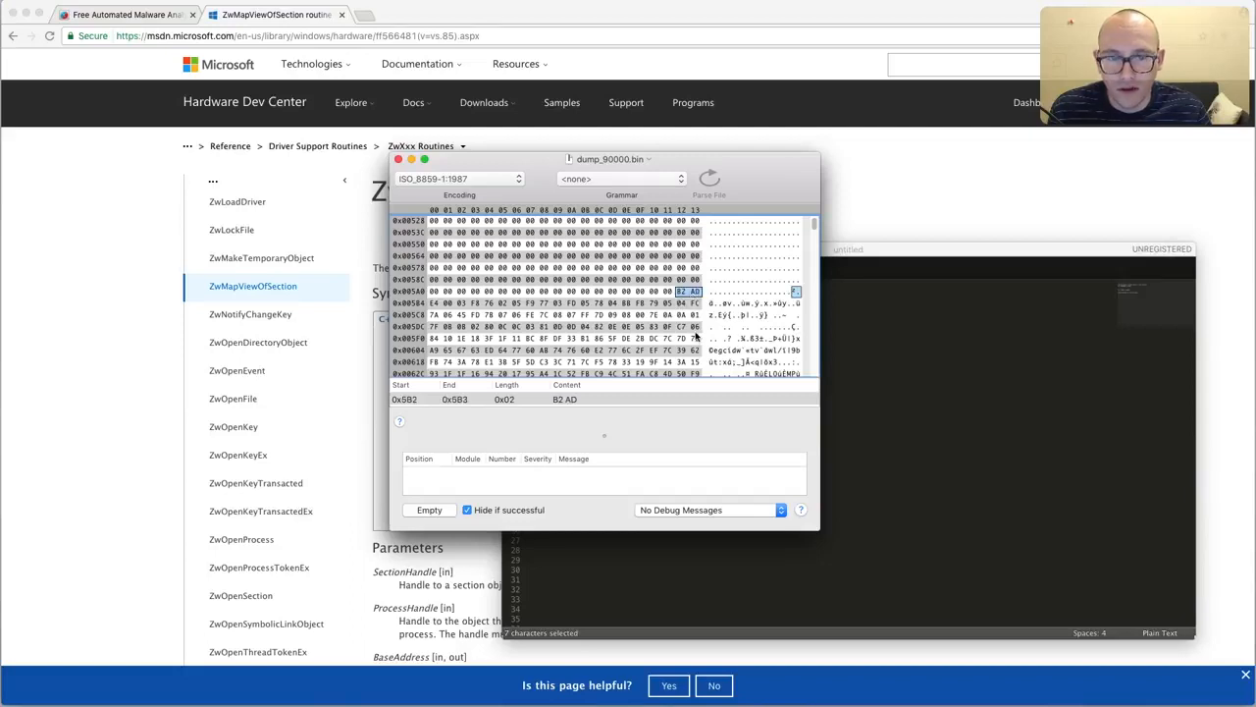
- Examine the data before and after the selected bytes at 0x5B2 in the dump
scroll(677, 332, up, 6)
scroll(673, 333, up, 12)
scroll(671, 321, down, 11)
scroll(671, 321, down, 8)
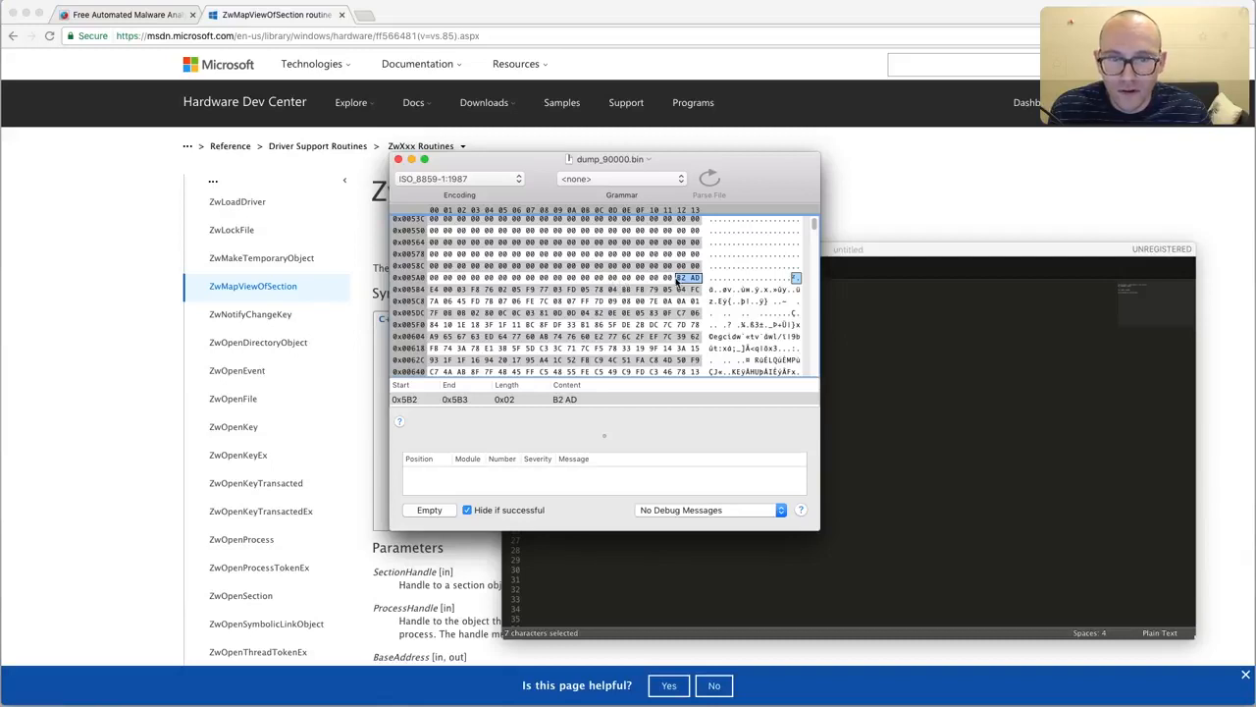
scroll(680, 282, up, 2)
scroll(680, 277, down, 2)
scroll(666, 308, up, 1)
scroll(665, 308, up, 3)
scroll(665, 309, down, 2)
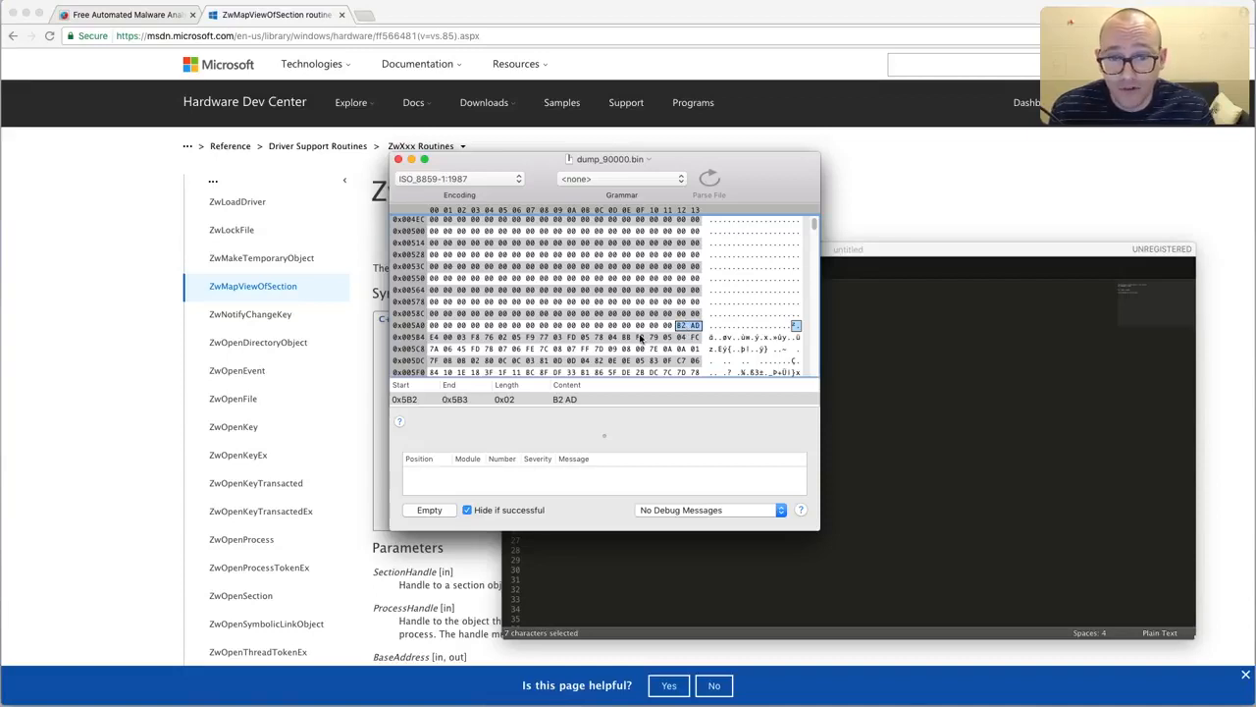
- Delete bytes 0x00 to 0x5B1 from the start of dump_90000.bin and save the file
drag(680, 326, 593, 304)
click(622, 305)
drag(673, 327, 480, 245)
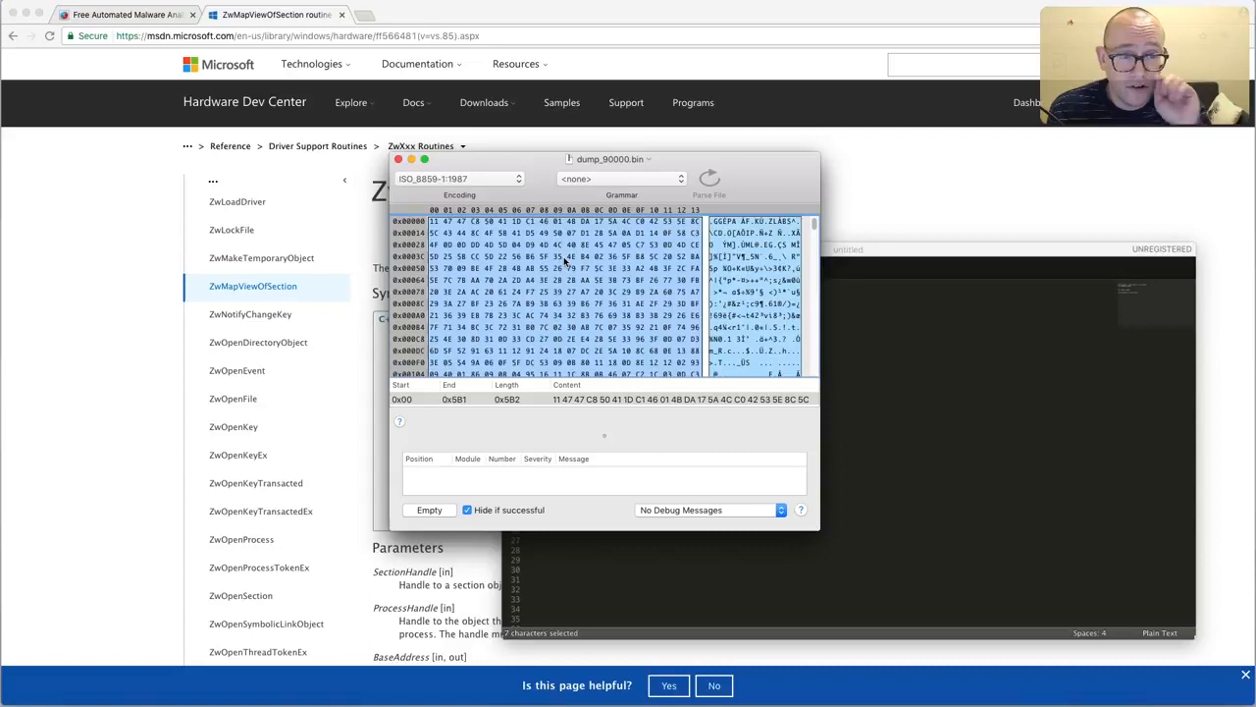
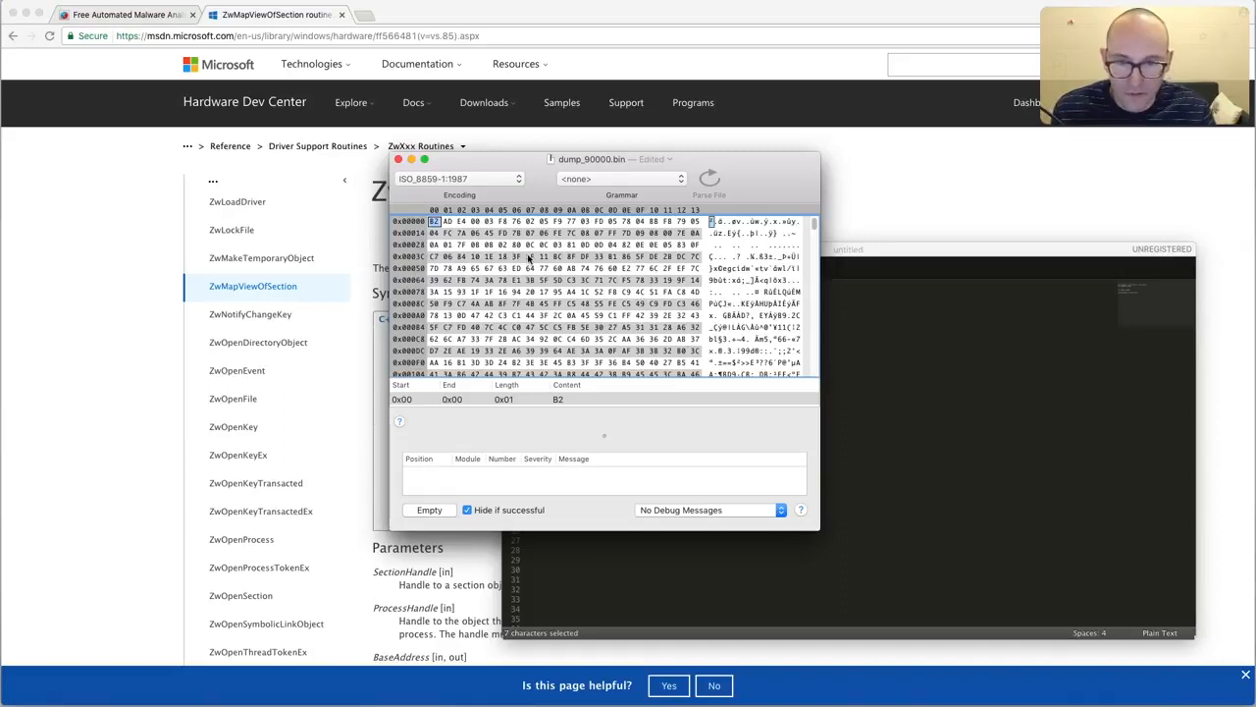
key(super+s)
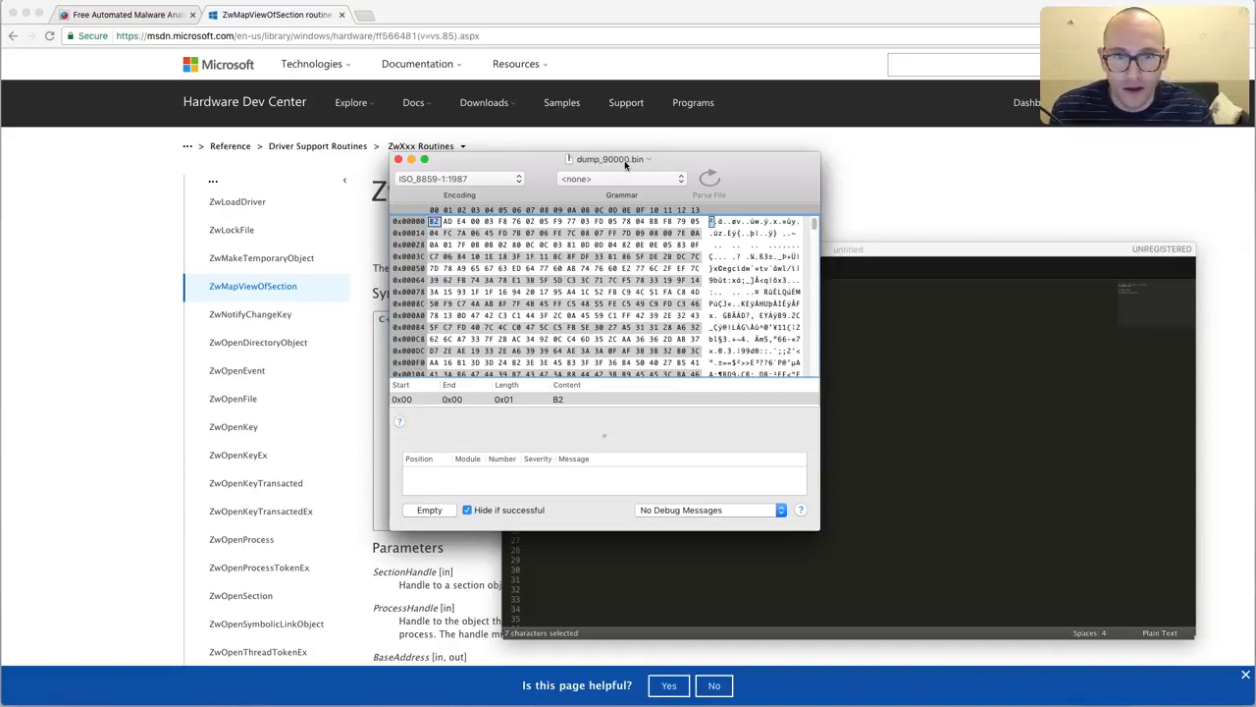
- Rename the trimmed dump file as dump_905b4.bin, keeping it in the tmp folder
click(612, 159)
click(630, 185)
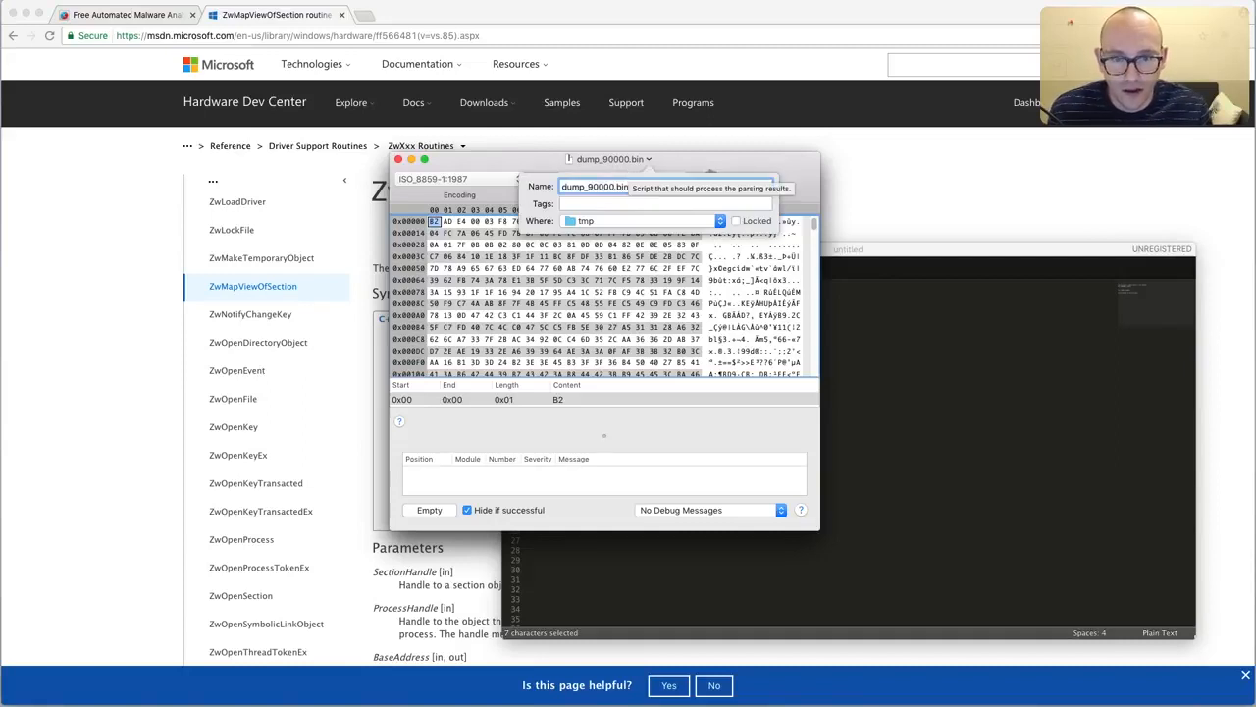
key(BackSpace)
key(BackSpace)
key(BackSpace)
key(BackSpace)
key(BackSpace)
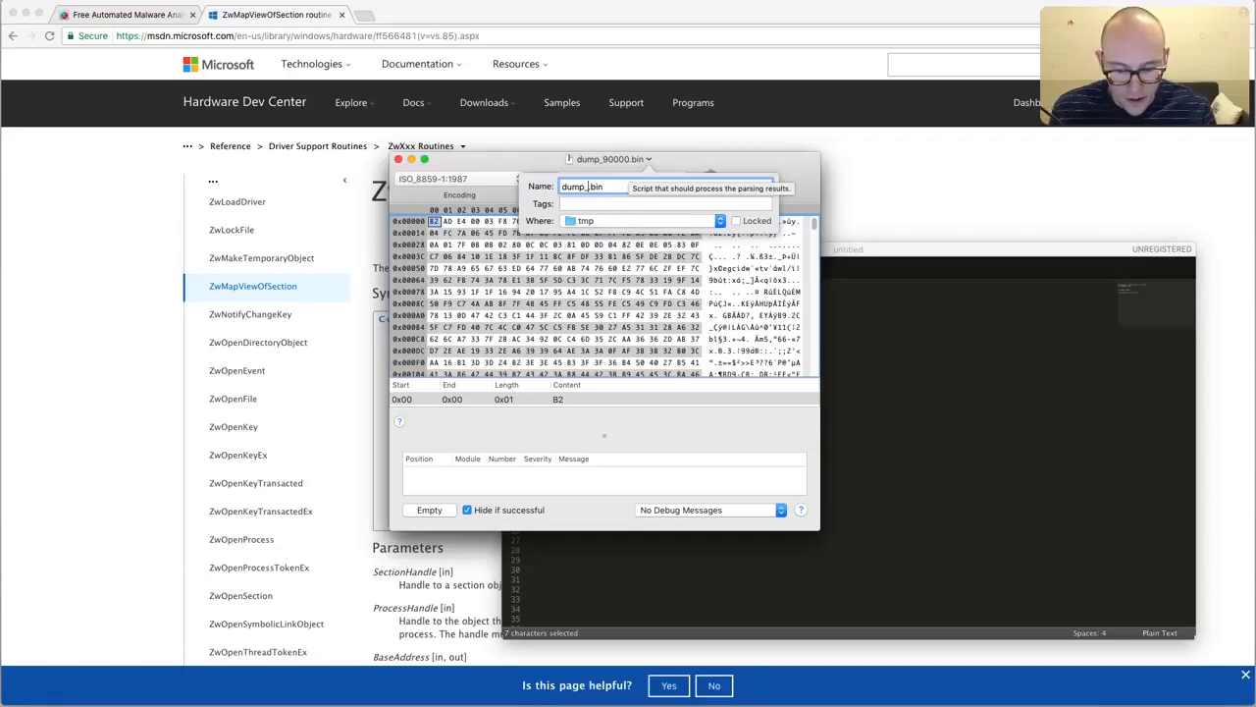
text(9)
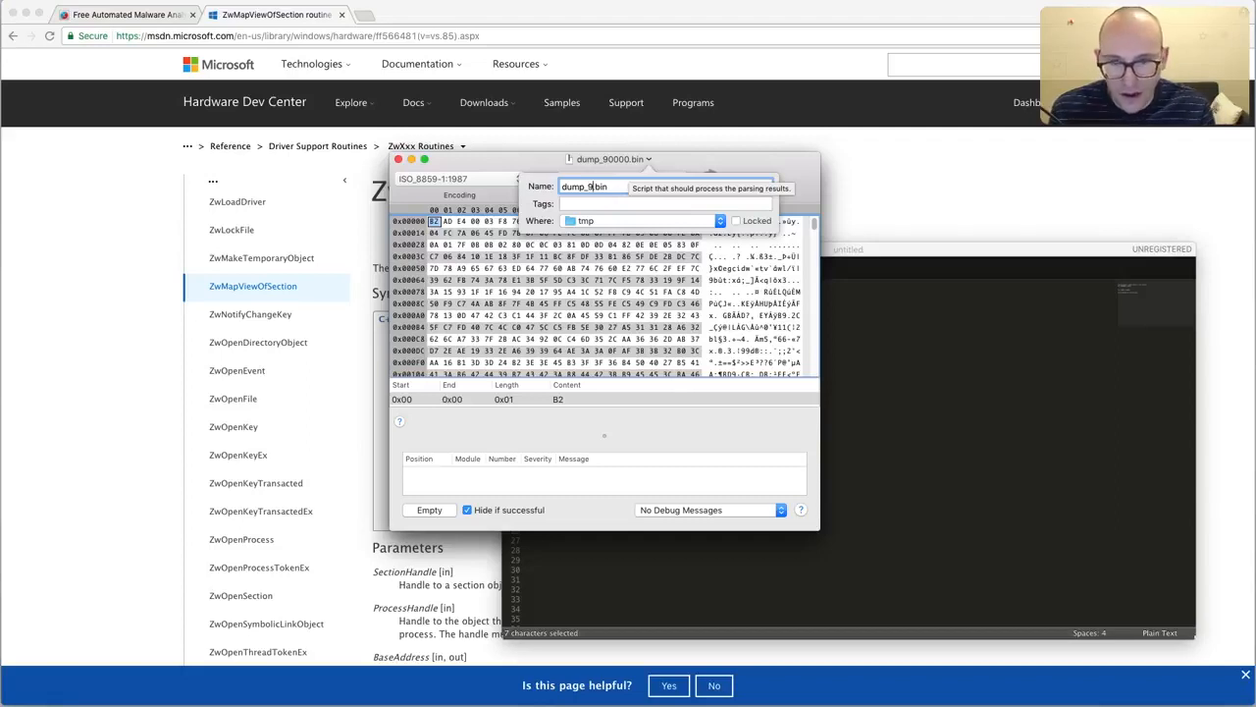
text(05)
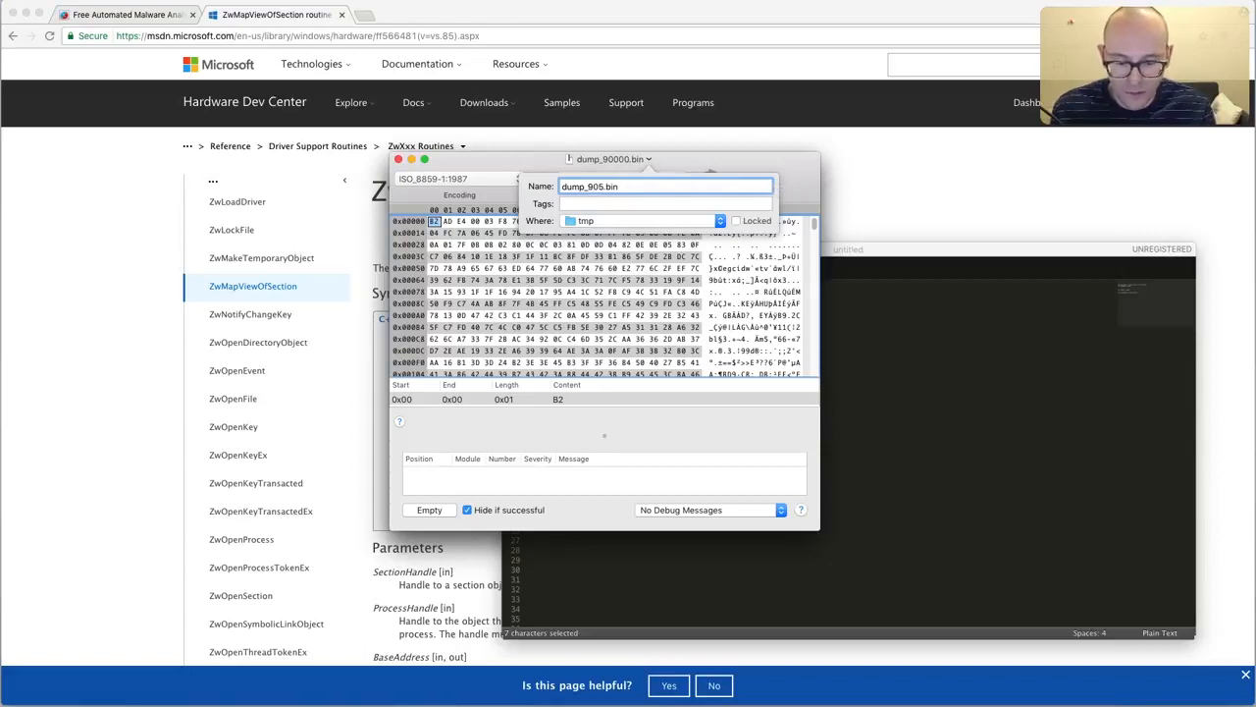
text(b4)
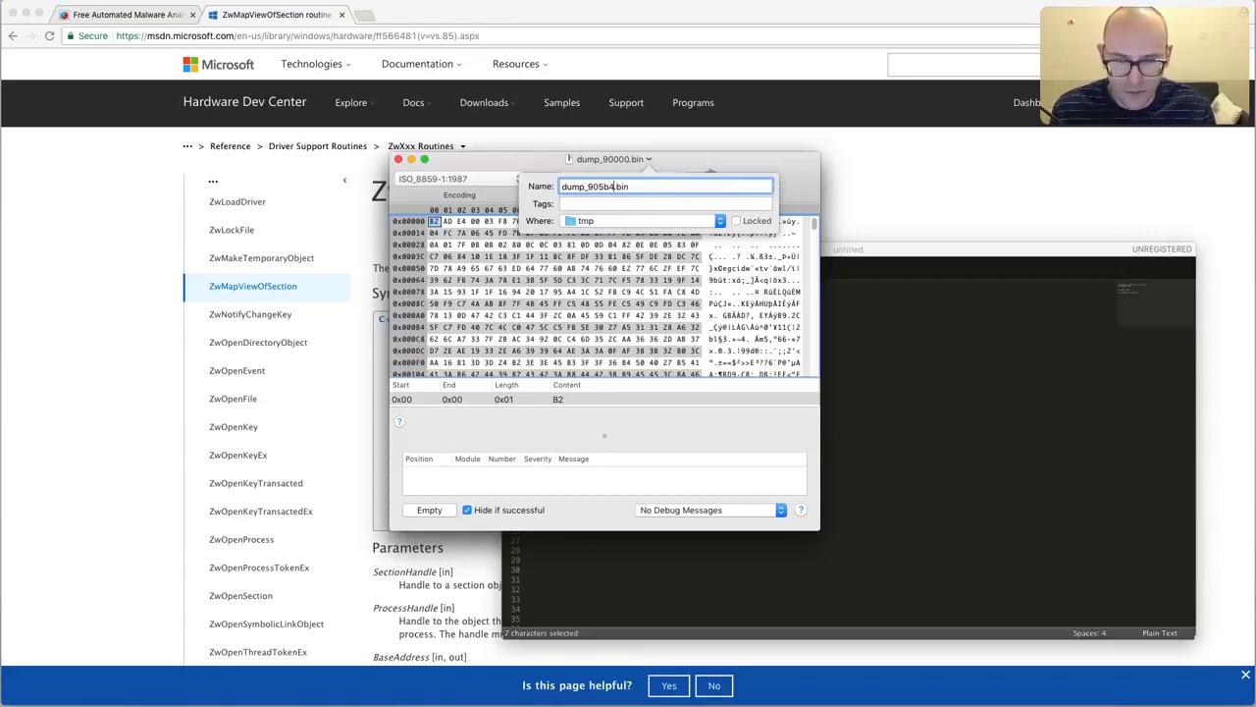
key(Return)
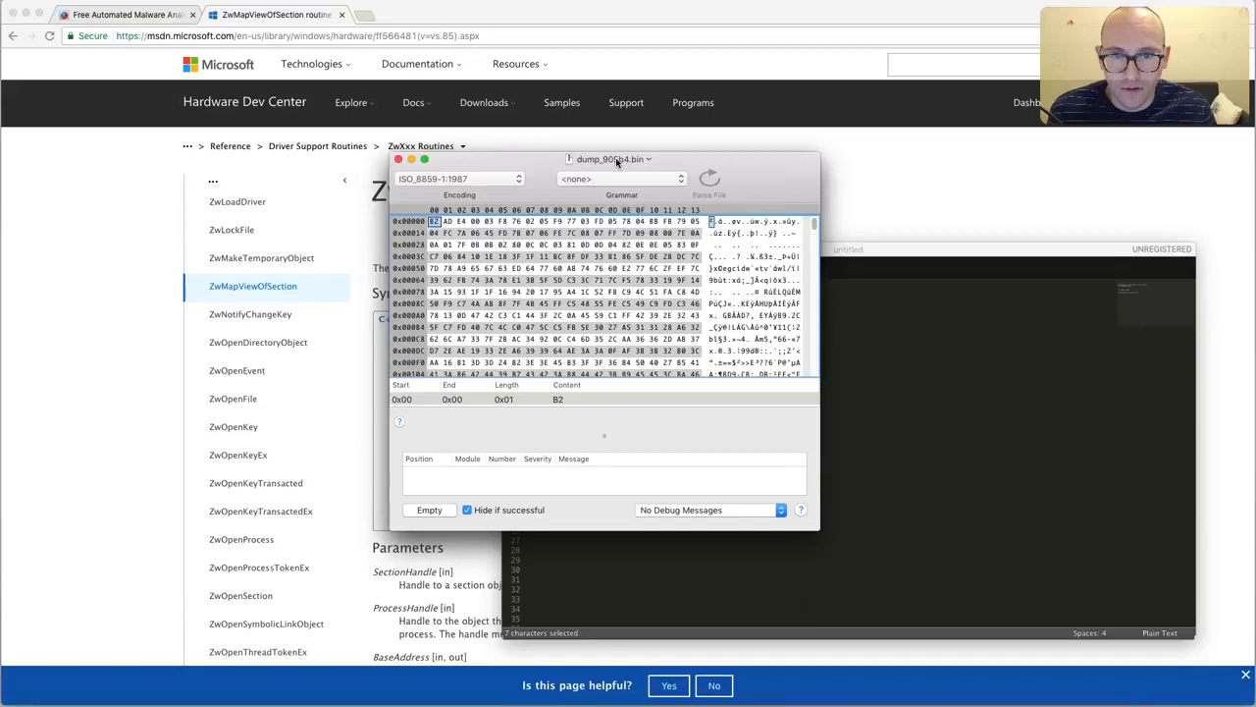
- Correct the dump's file name to dump_905b2.bin and close its hex editor window
click(614, 159)
click(626, 186)
key(BackSpace)
key(Return)
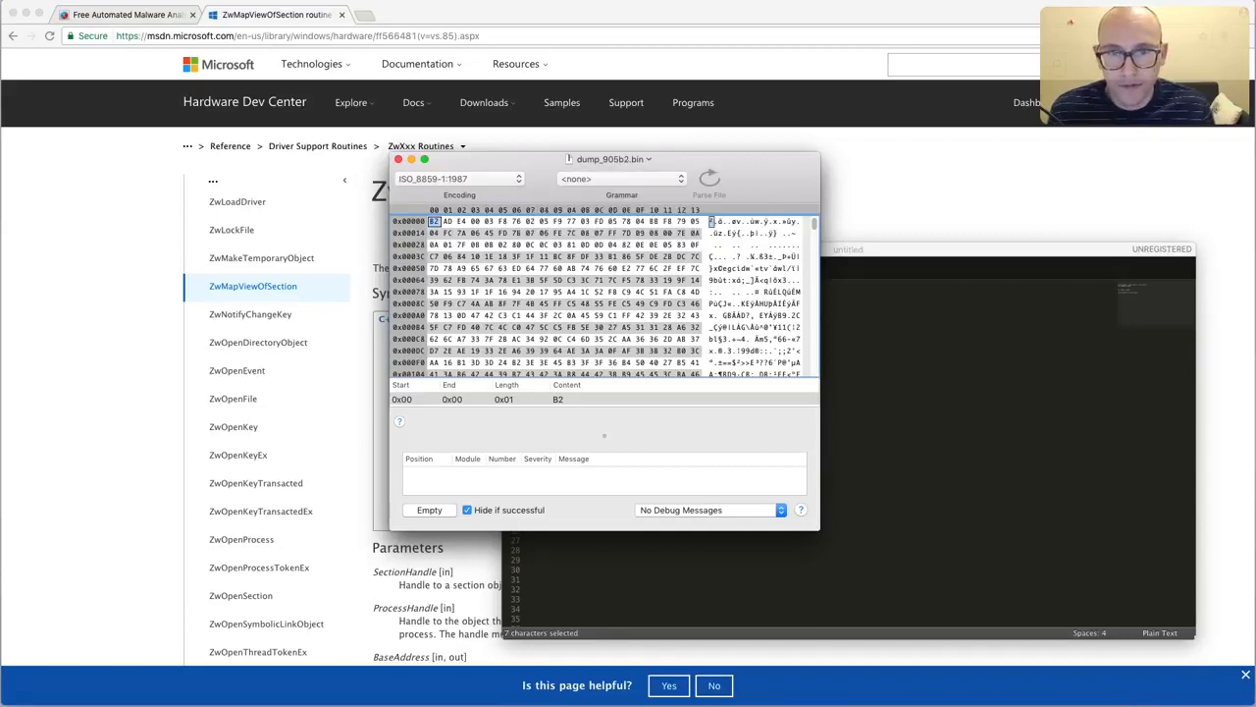
click(397, 159)
click(397, 158)
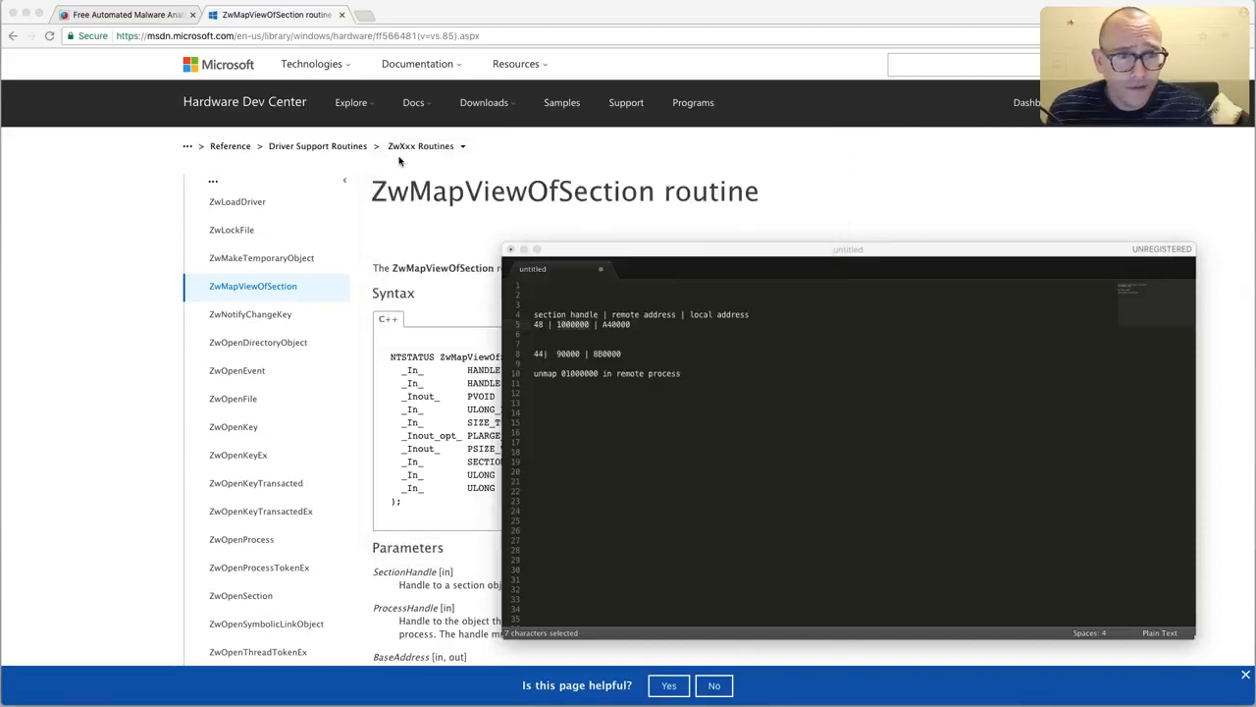
- Return to IDA in the Windows virtual machine and highlight v4 and the loop condition variable v2 in the decryption pseudocode
key(ctrl+Right)
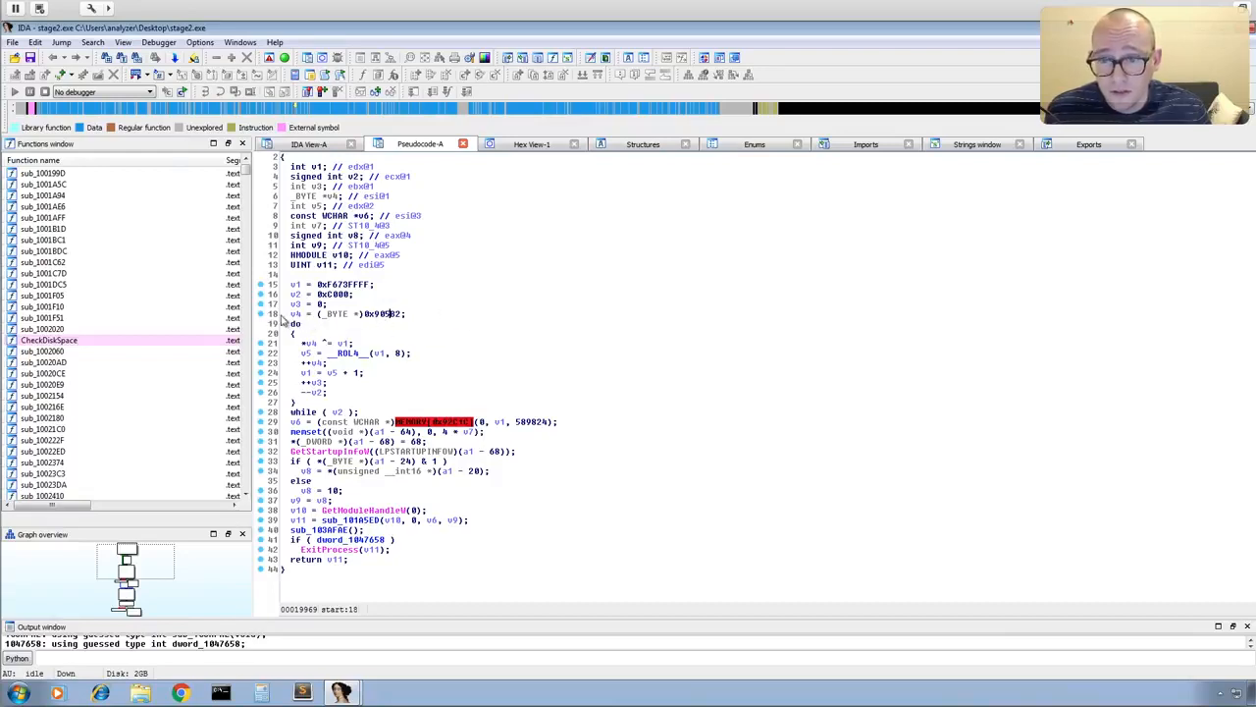
click(295, 314)
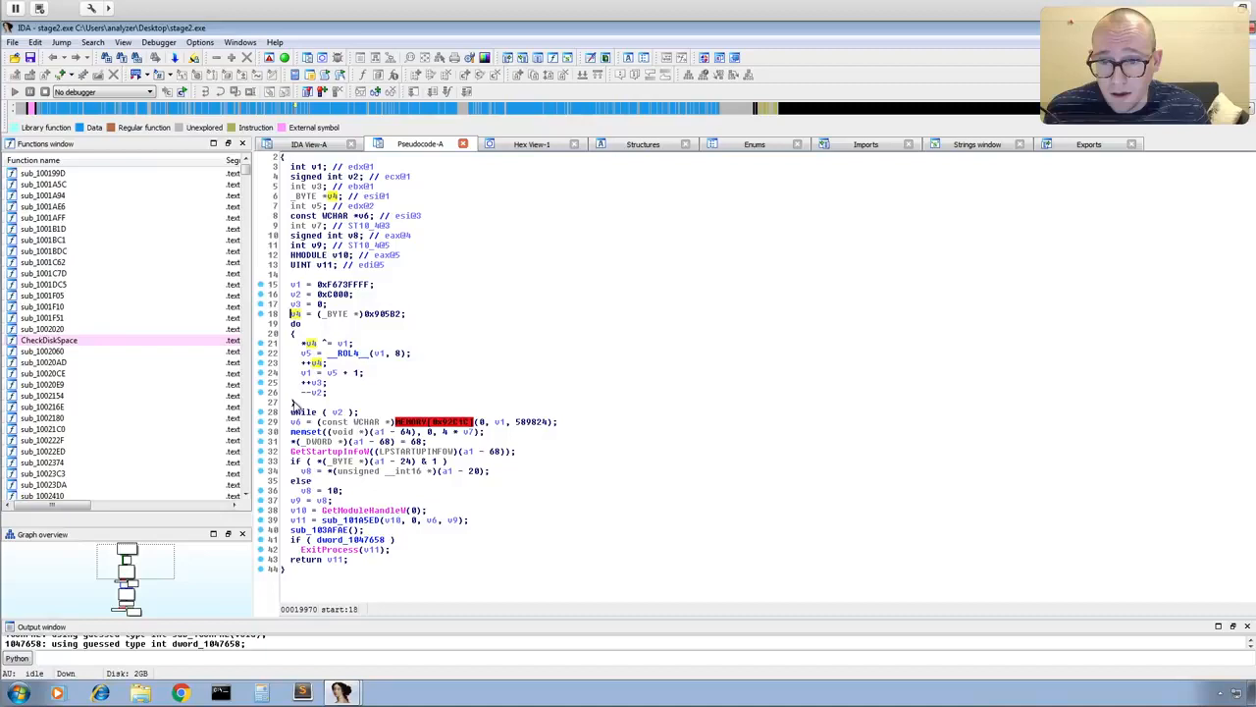
click(339, 413)
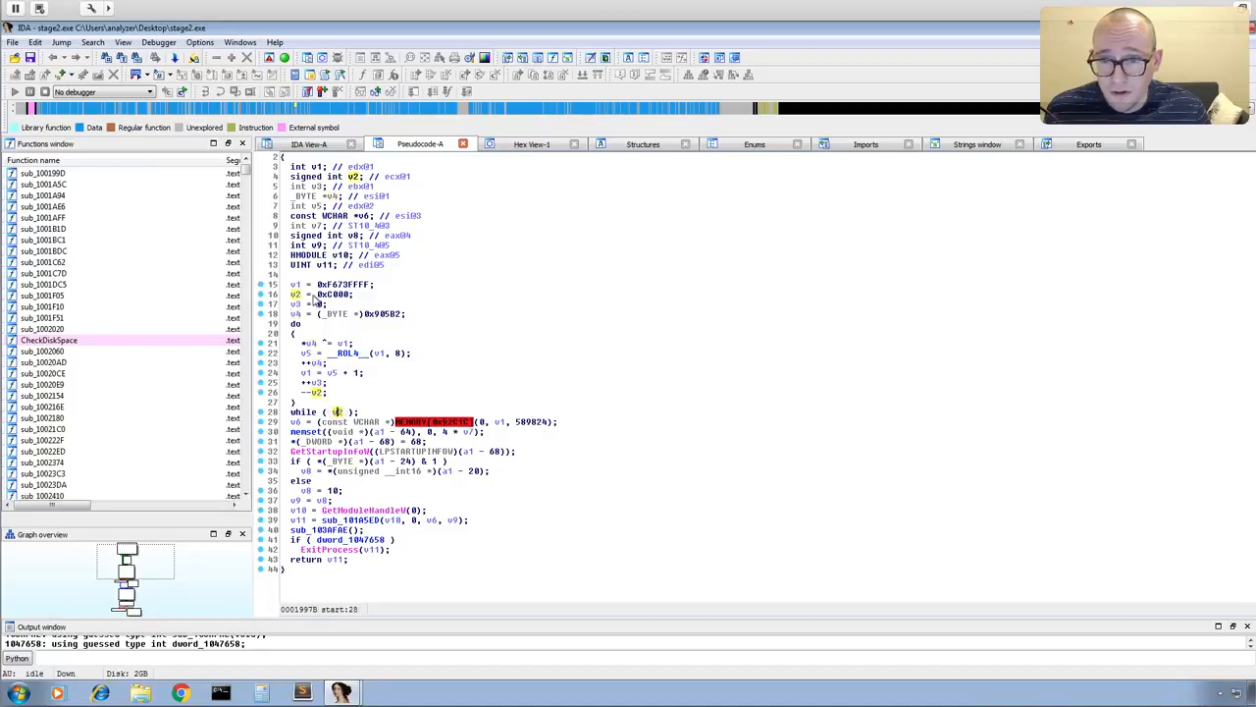
- Show the constant 0xC000 assigned to v2 in decimal, and switch it back to hexadecimal
click(342, 295)
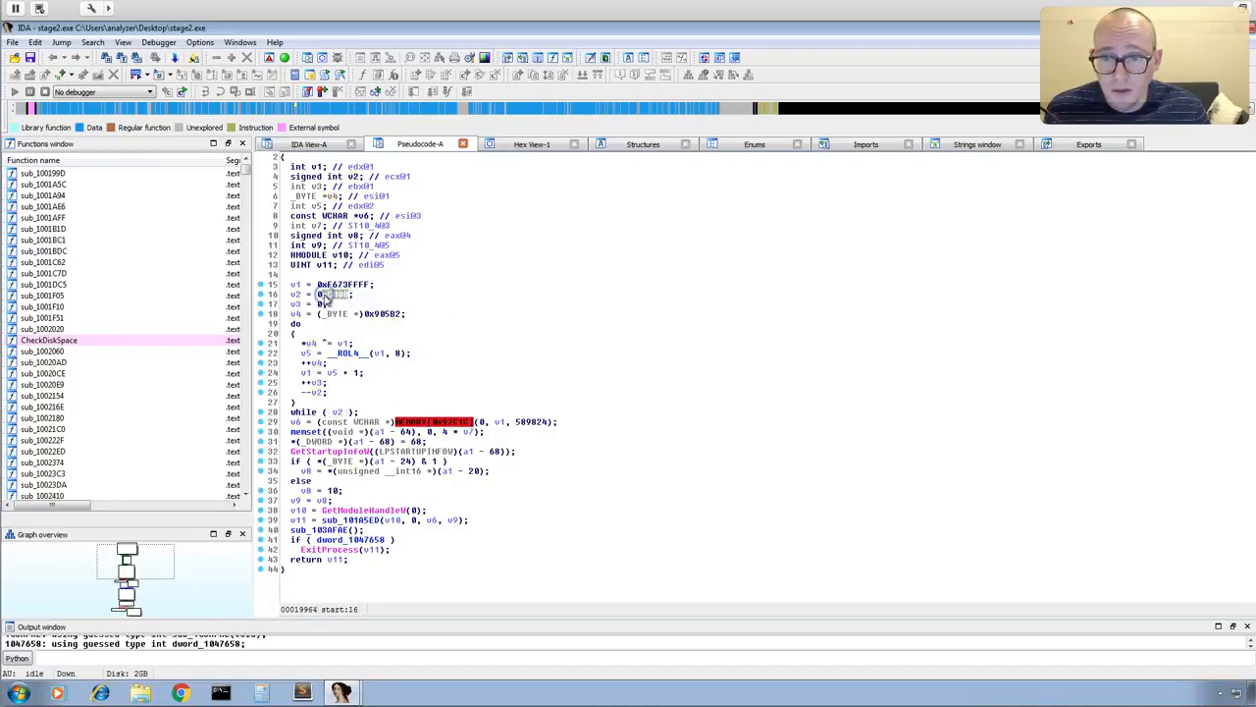
right_click(324, 295)
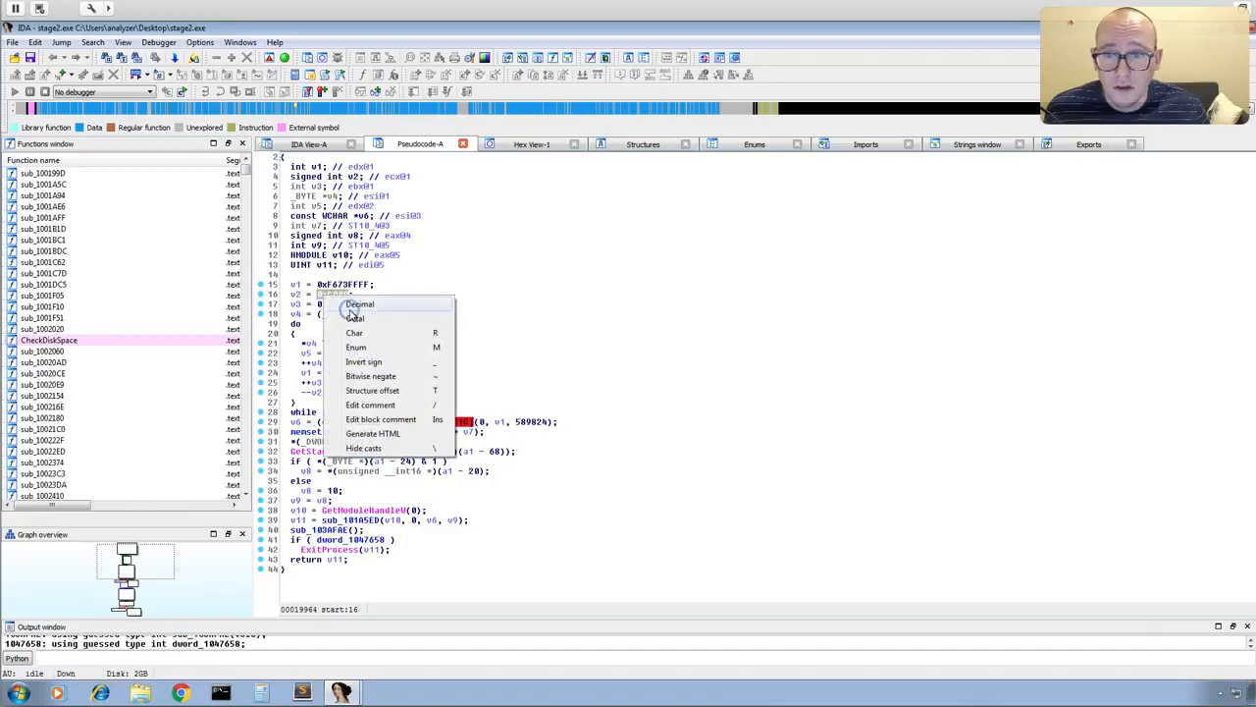
click(352, 304)
right_click(351, 297)
click(371, 302)
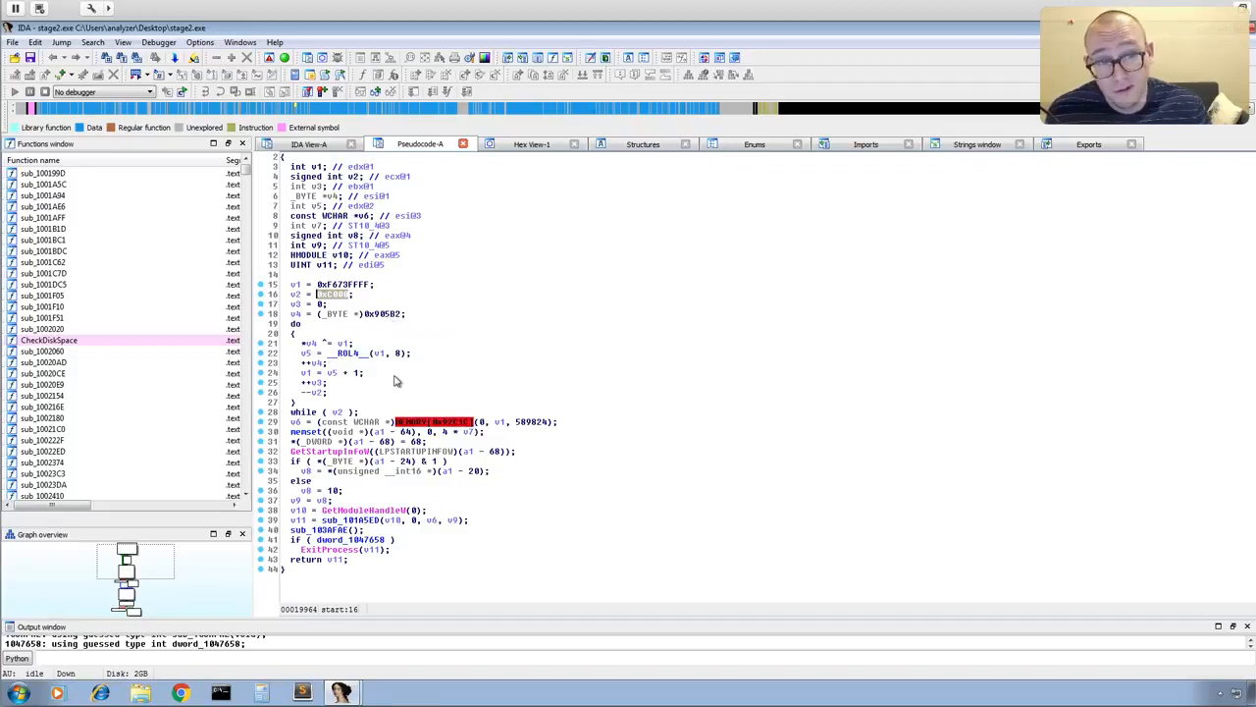
- Open decode.py with vi in the host terminal and compare its unpack_rdata function with the uses of v1 in IDA's decryption loop
mouse_move(350, 356)
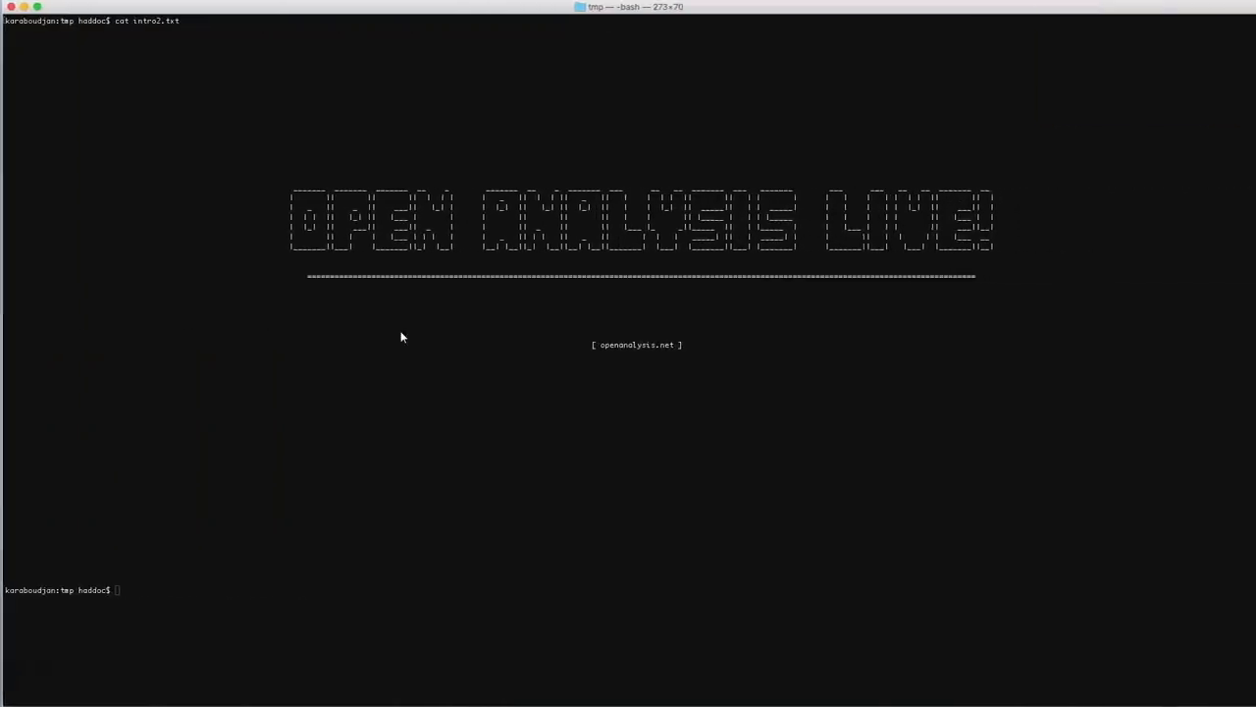
text(vi decode.py)
key(Return)
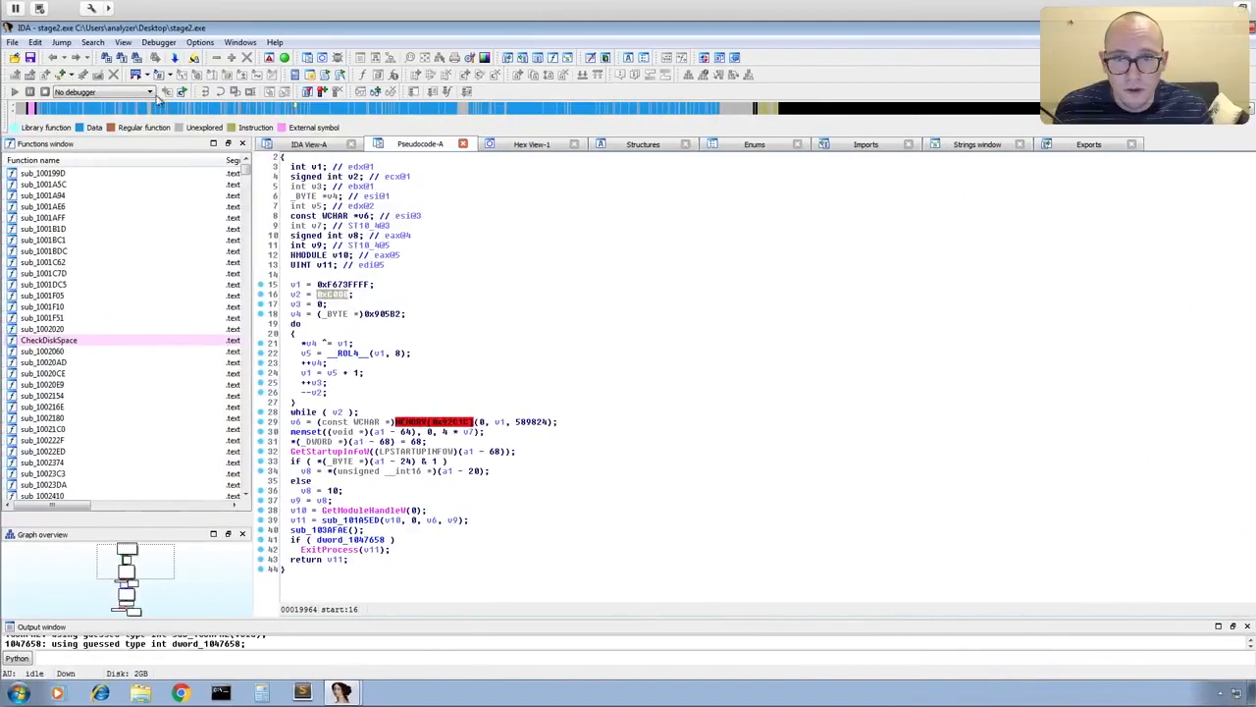
click(295, 284)
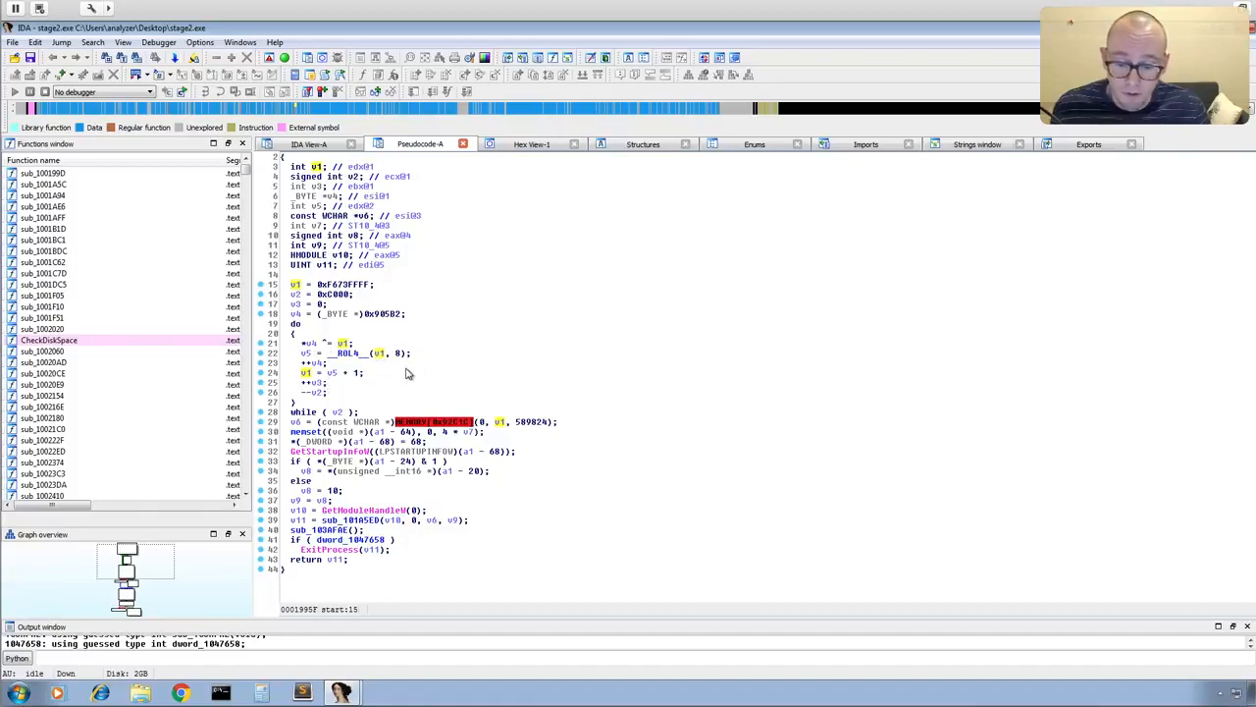
key(ctrl+Right)
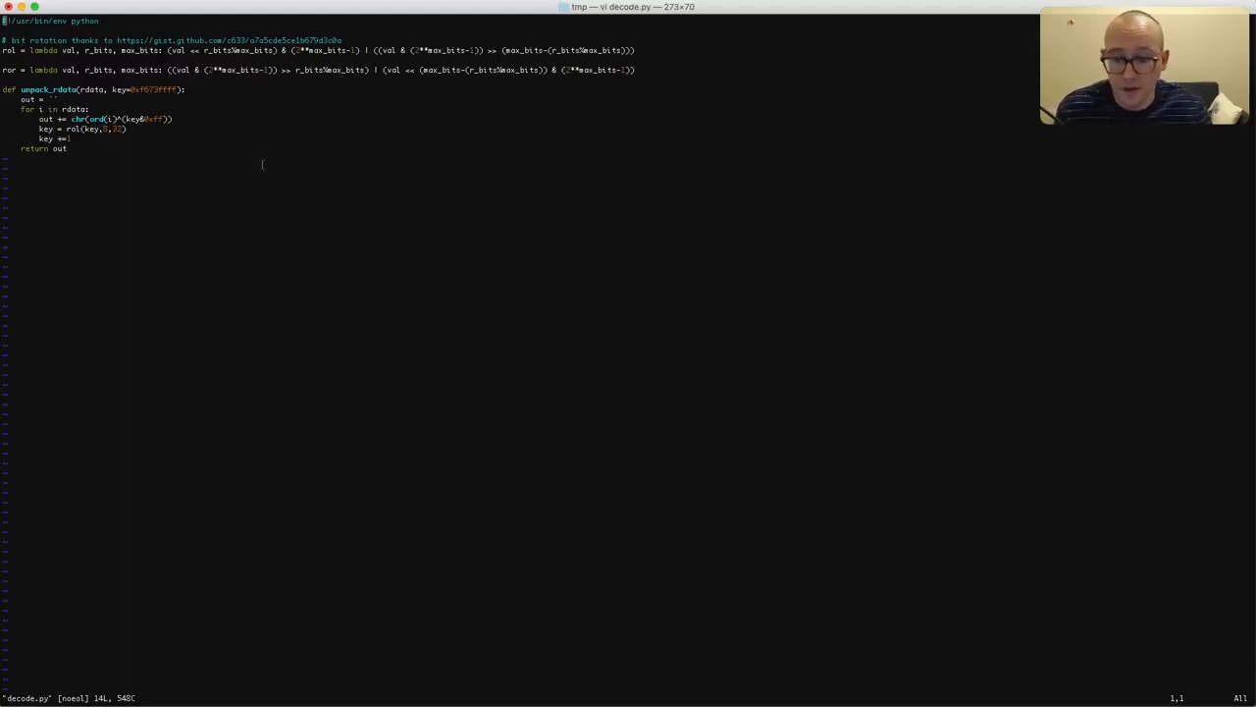
- Quit vi without changing decode.py and start an interactive Python session in the terminal
text(:q)
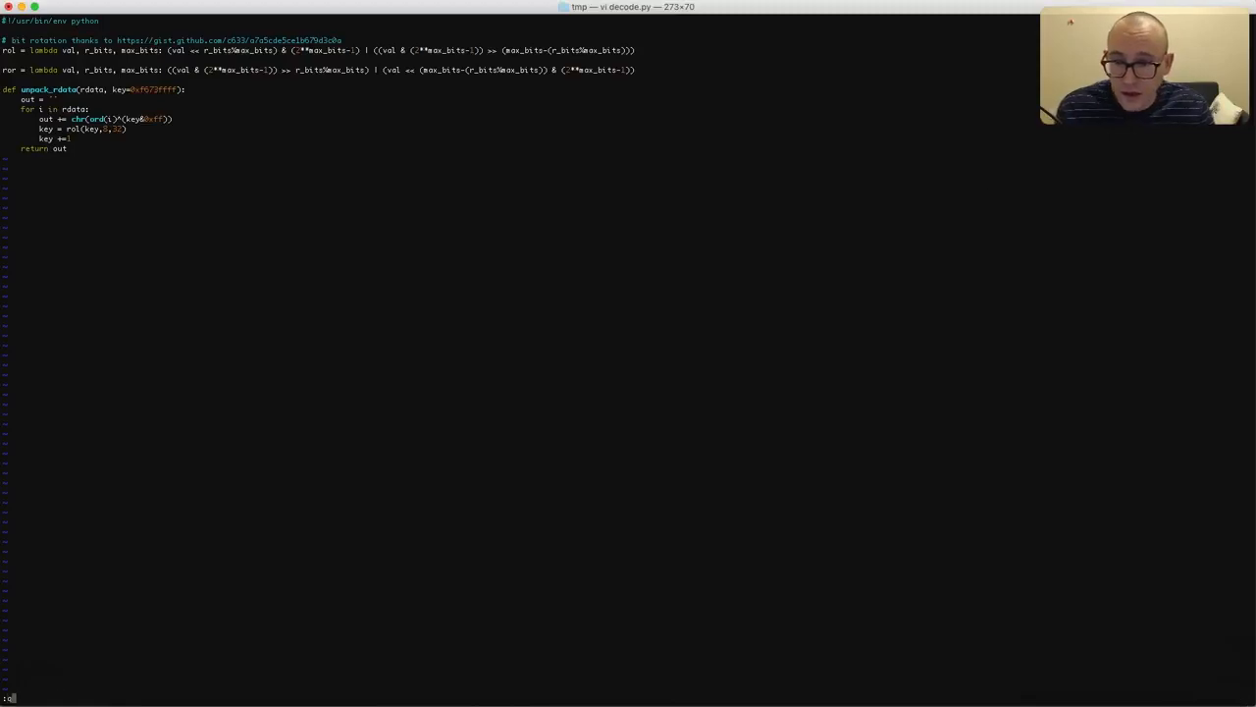
key(Return)
text(python)
key(Return)
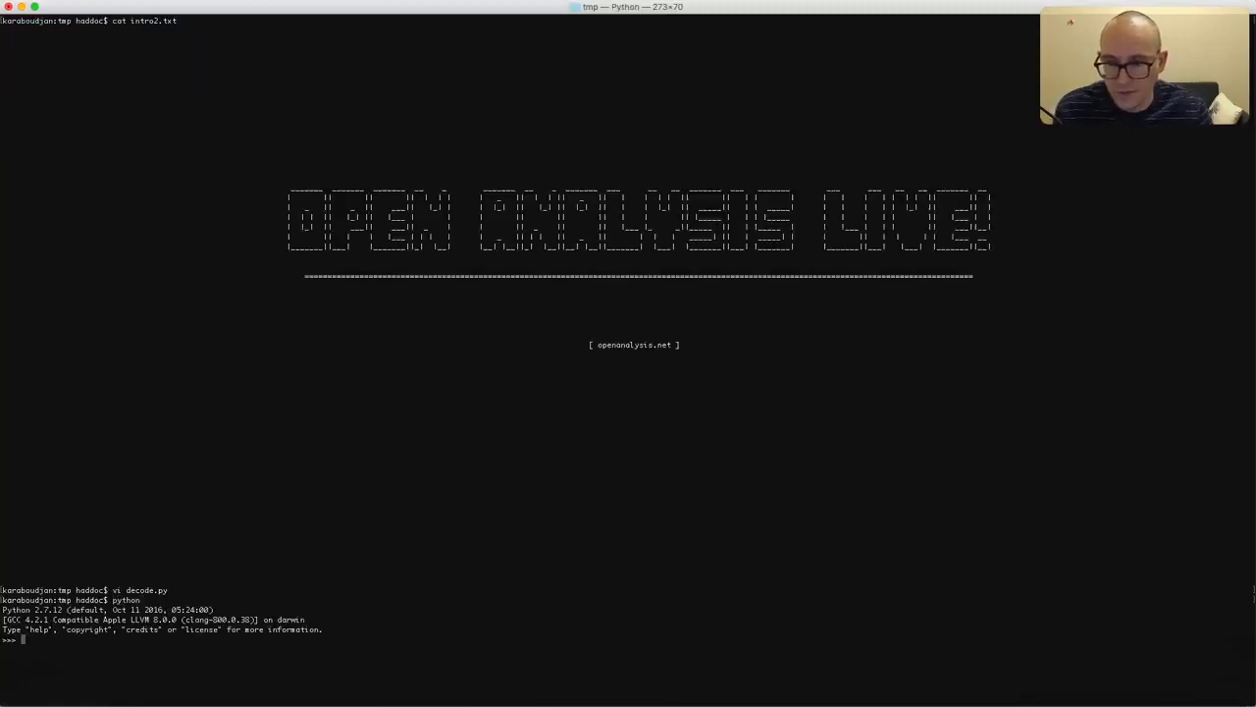
- Open dump_905b2.bin in "rb" mode as fp and read its contents into the variable data
text(with open()
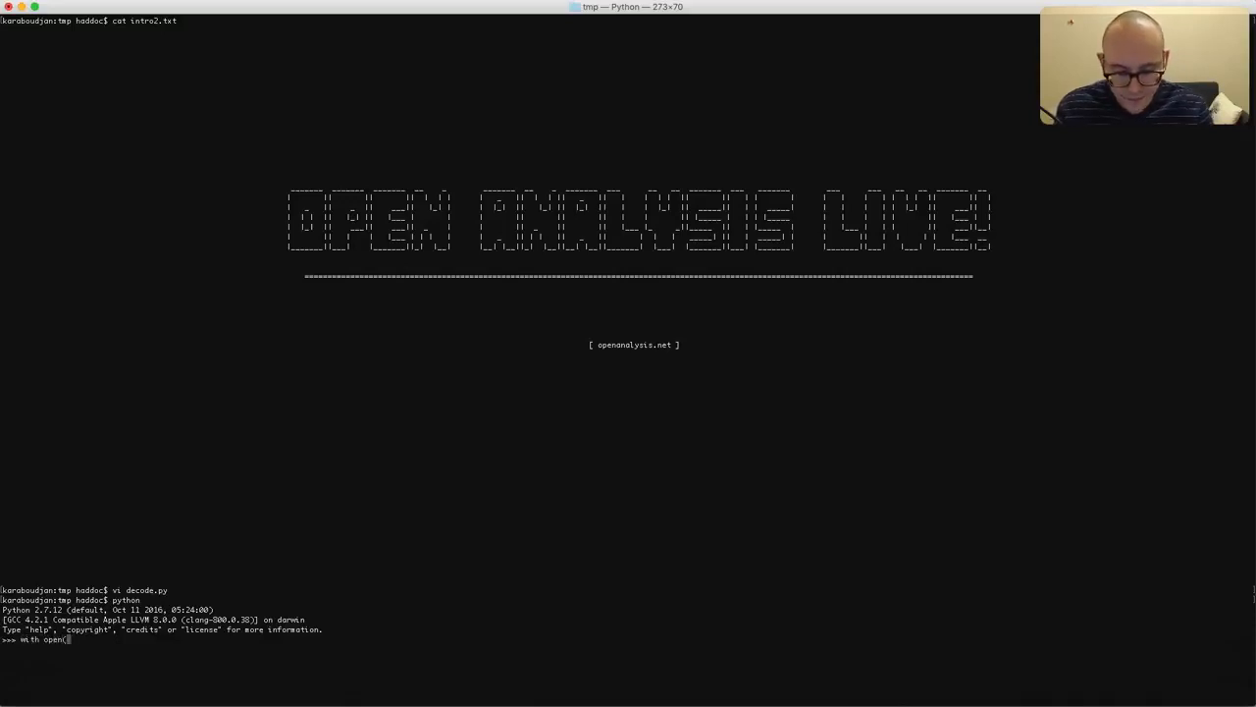
text("dump_905b2.bin",)
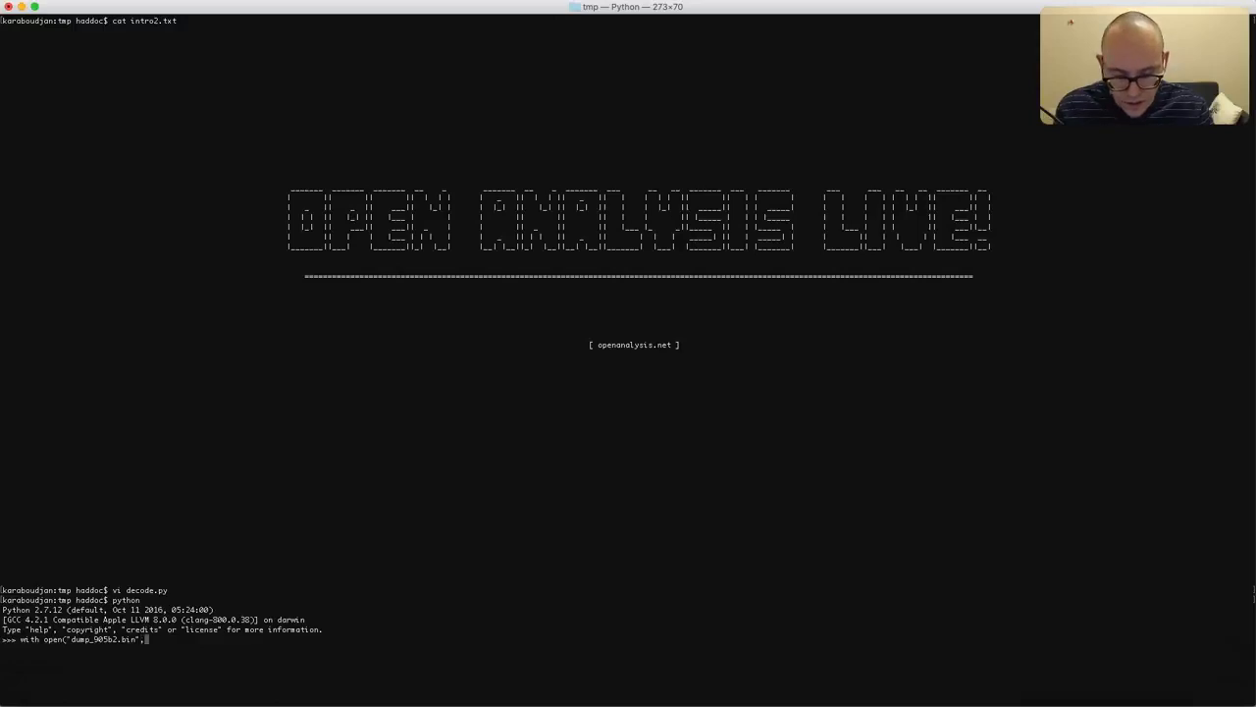
text("rb") as fp:)
key(Return)
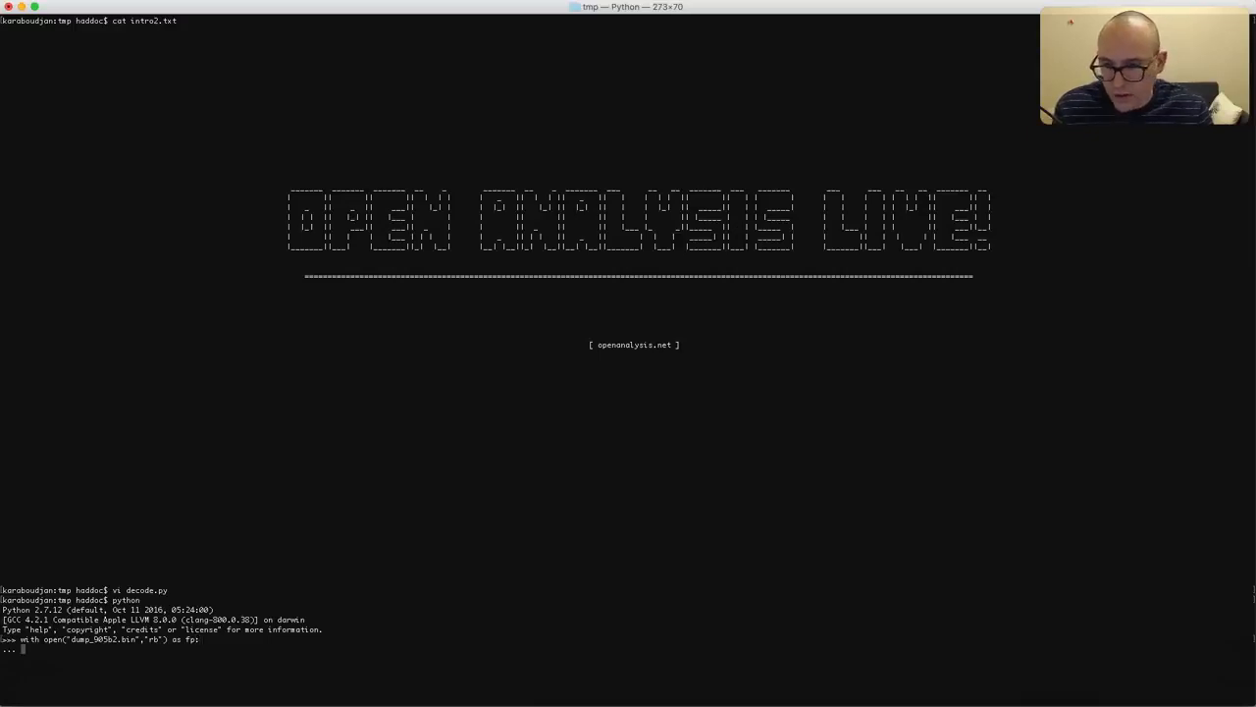
text(data )
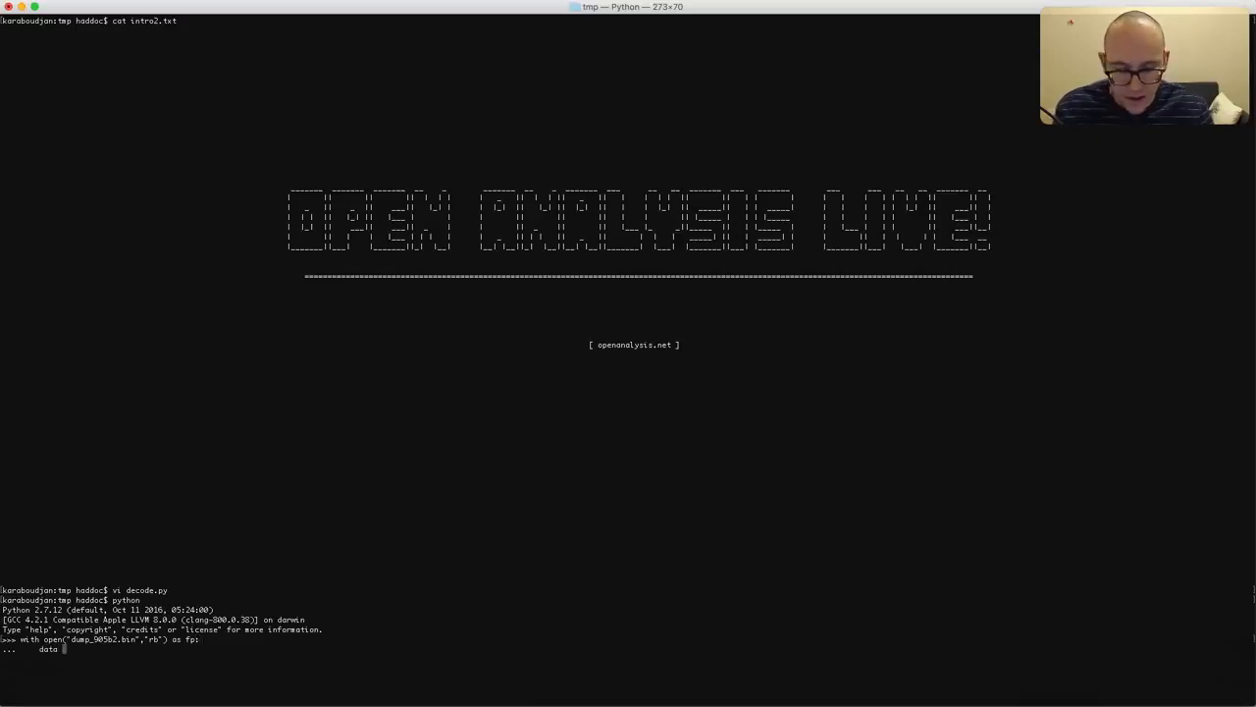
text(= fp)
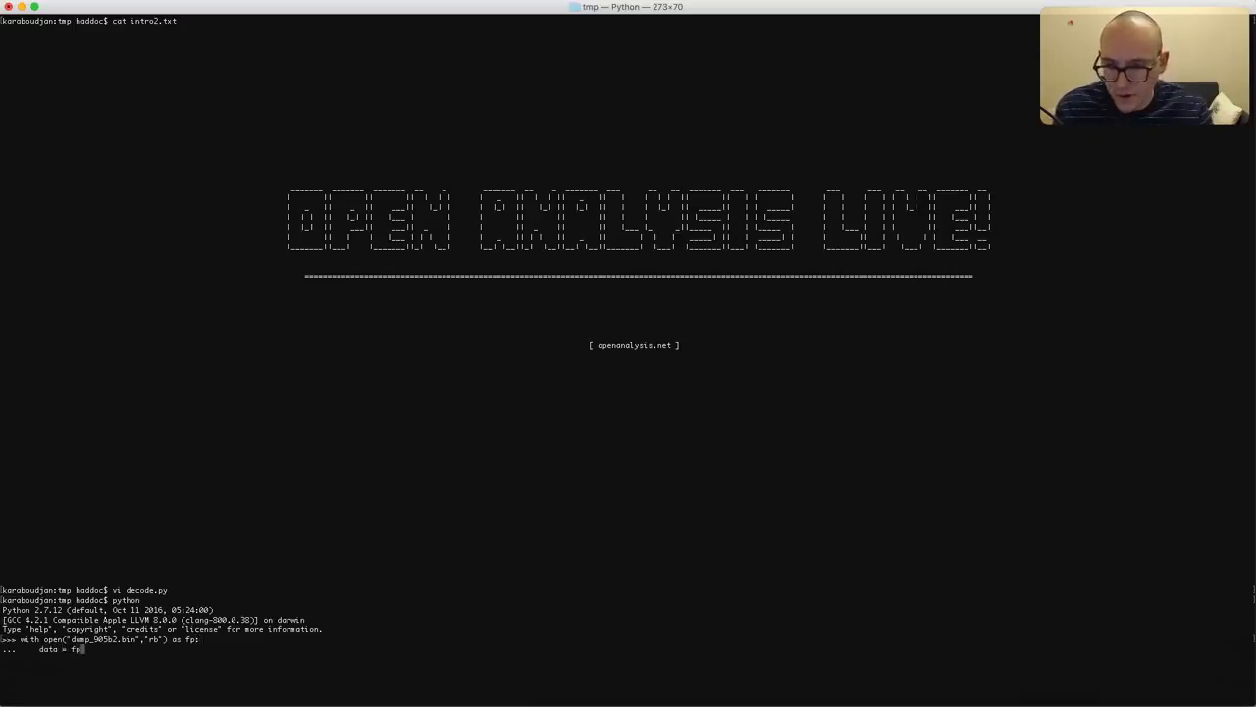
text(.read())
key(Return)
key(Return)
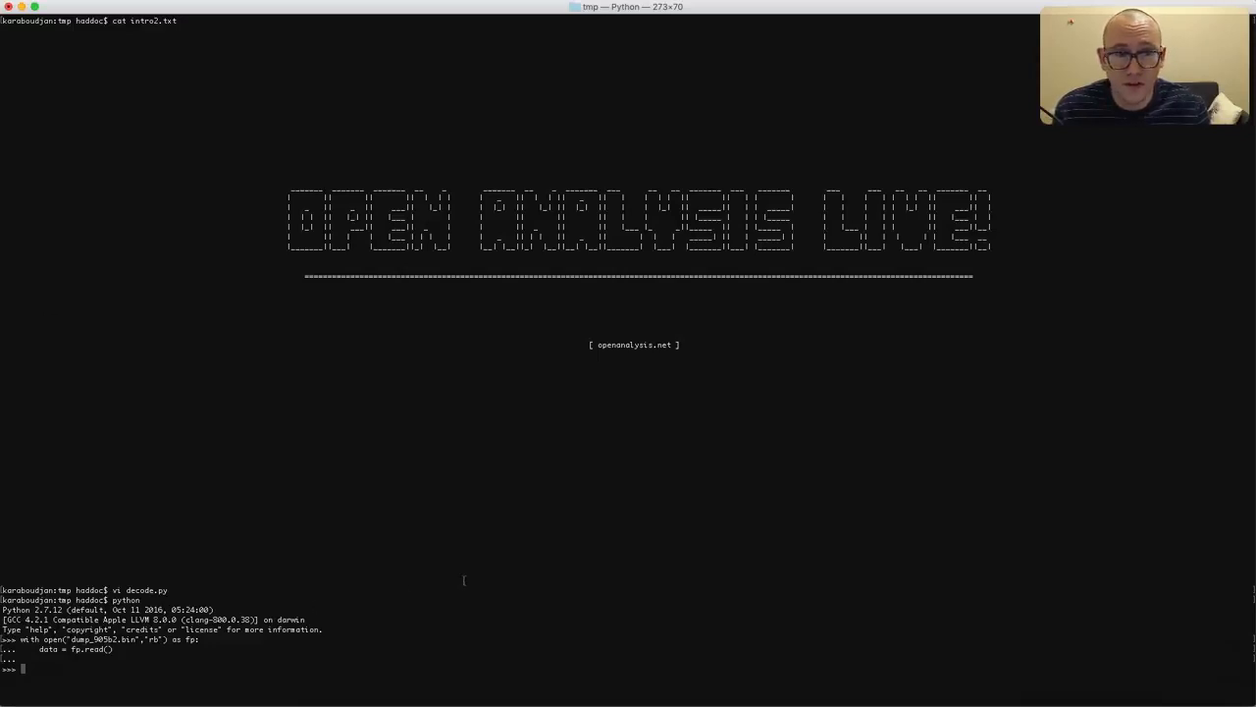
- Import the decode module into the Python session and list its attributes with dir(decode)
text(import decode)
key(Return)
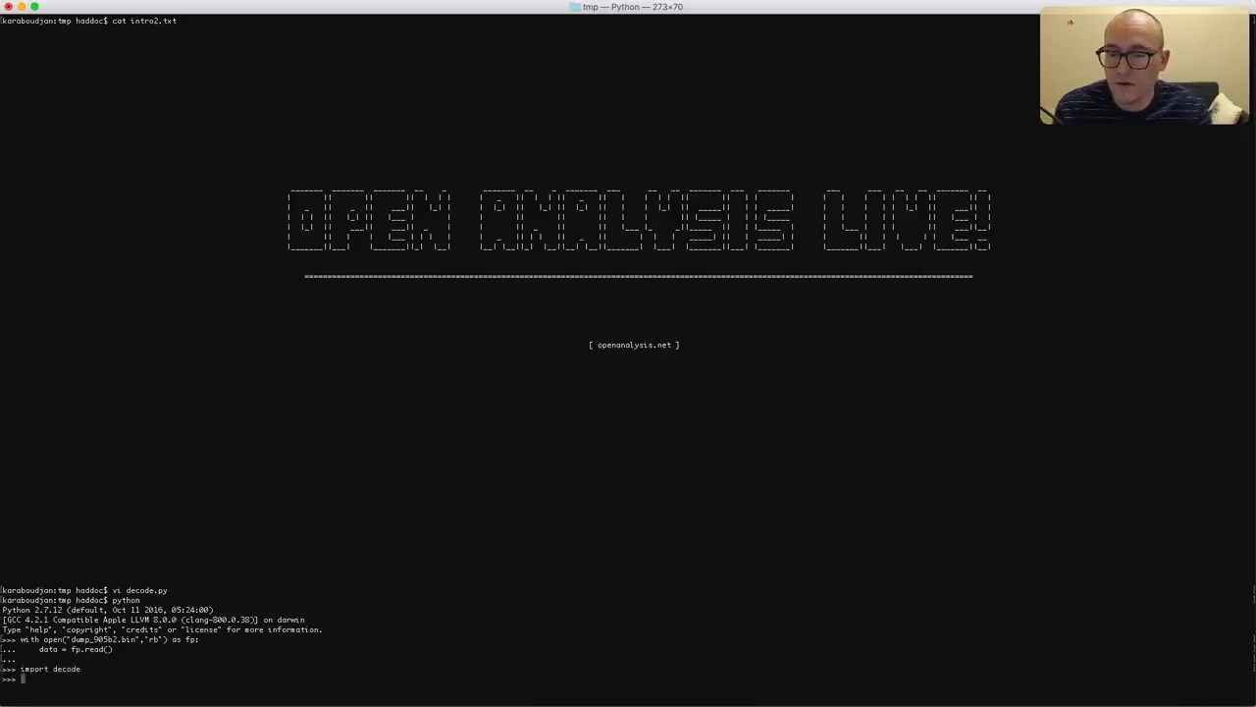
text(decode)
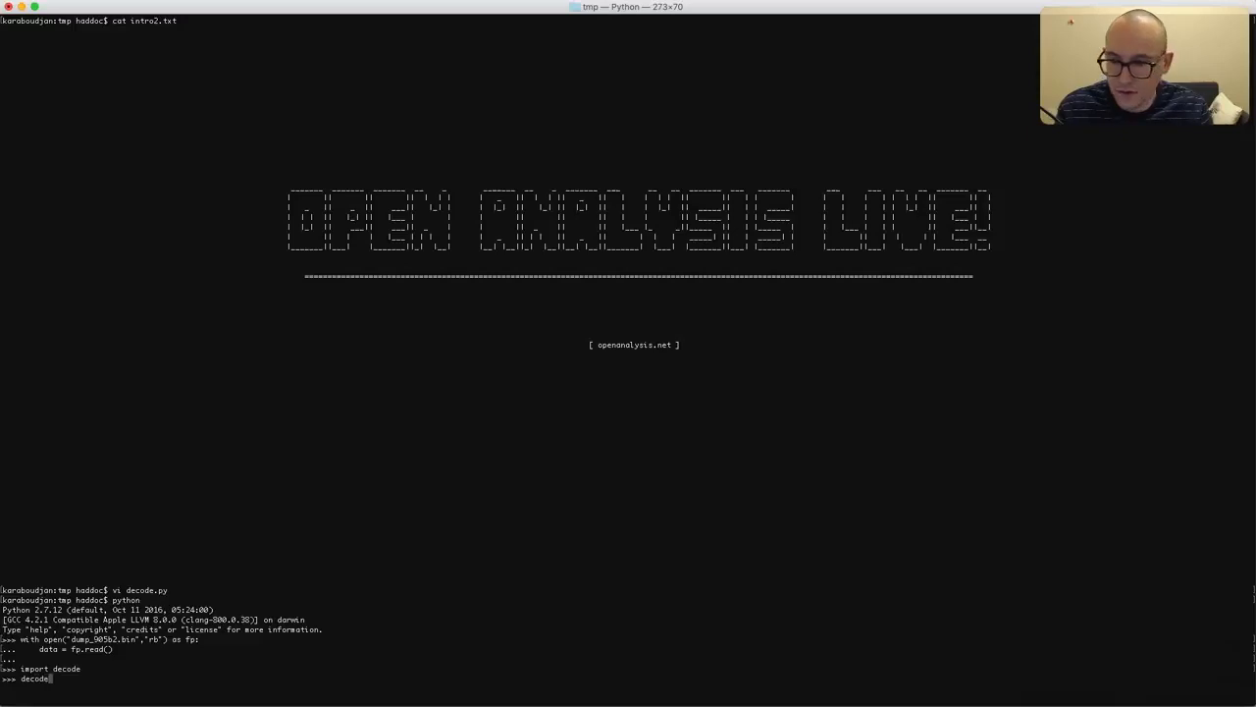
key(BackSpace)
key(BackSpace)
key(BackSpace)
key(BackSpace)
key(BackSpace)
key(BackSpace)
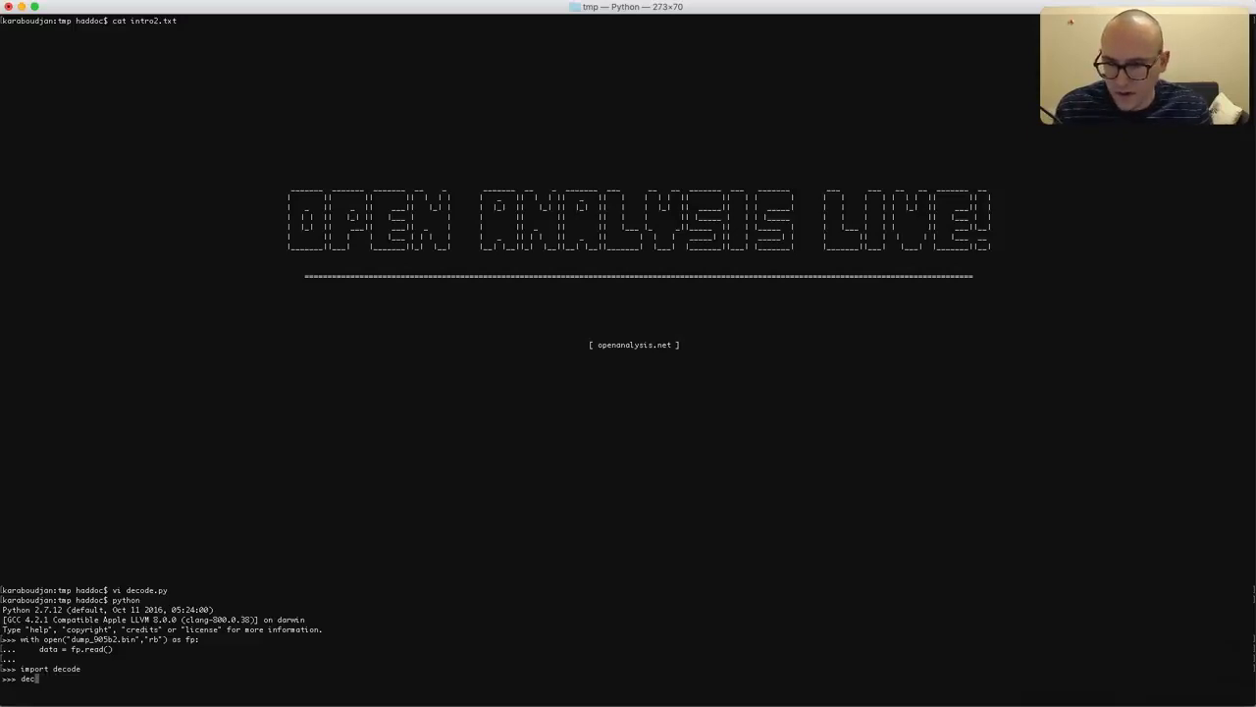
text(dir()
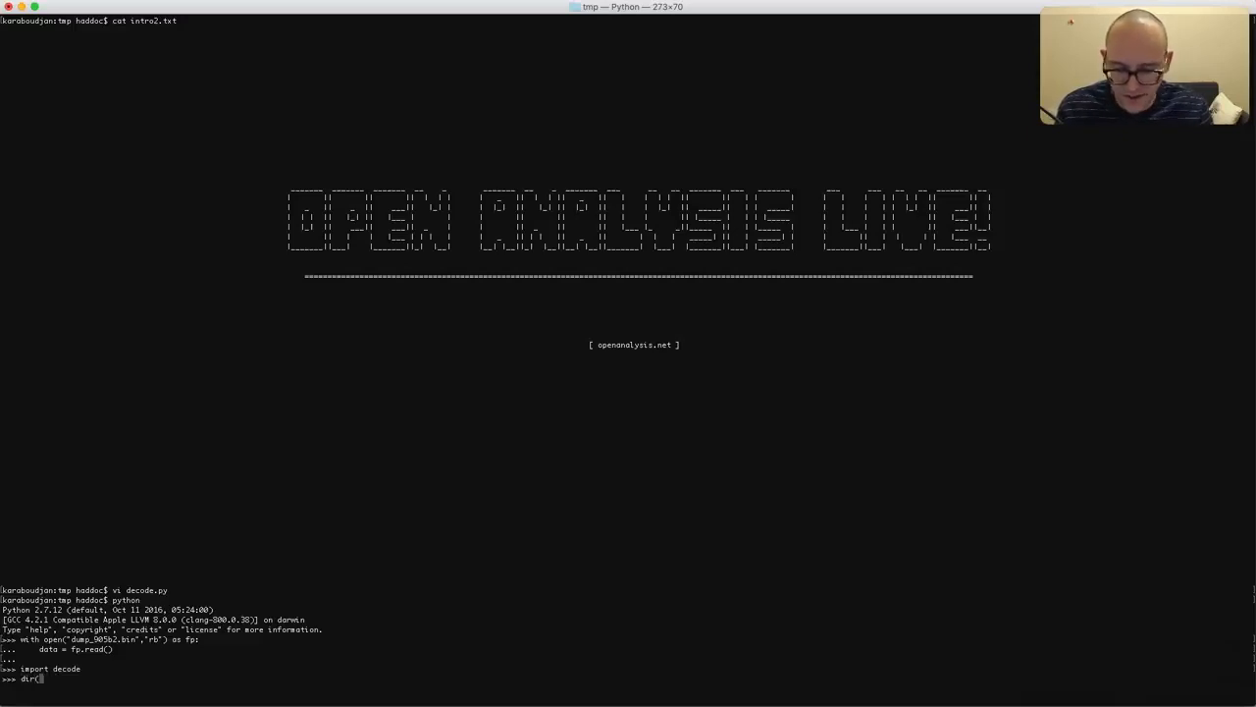
text(decode))
key(Return)
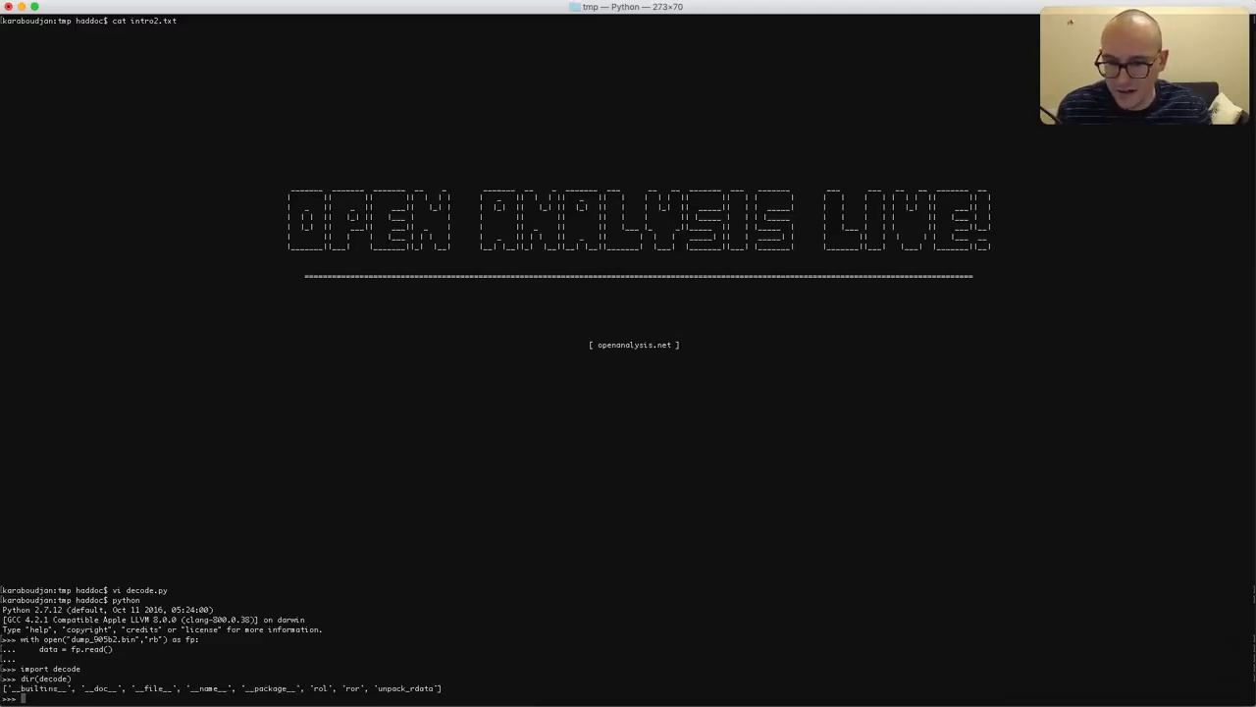
- Decode data with decode.unpack_rdata and store the result in the variable pe_file
text(de)
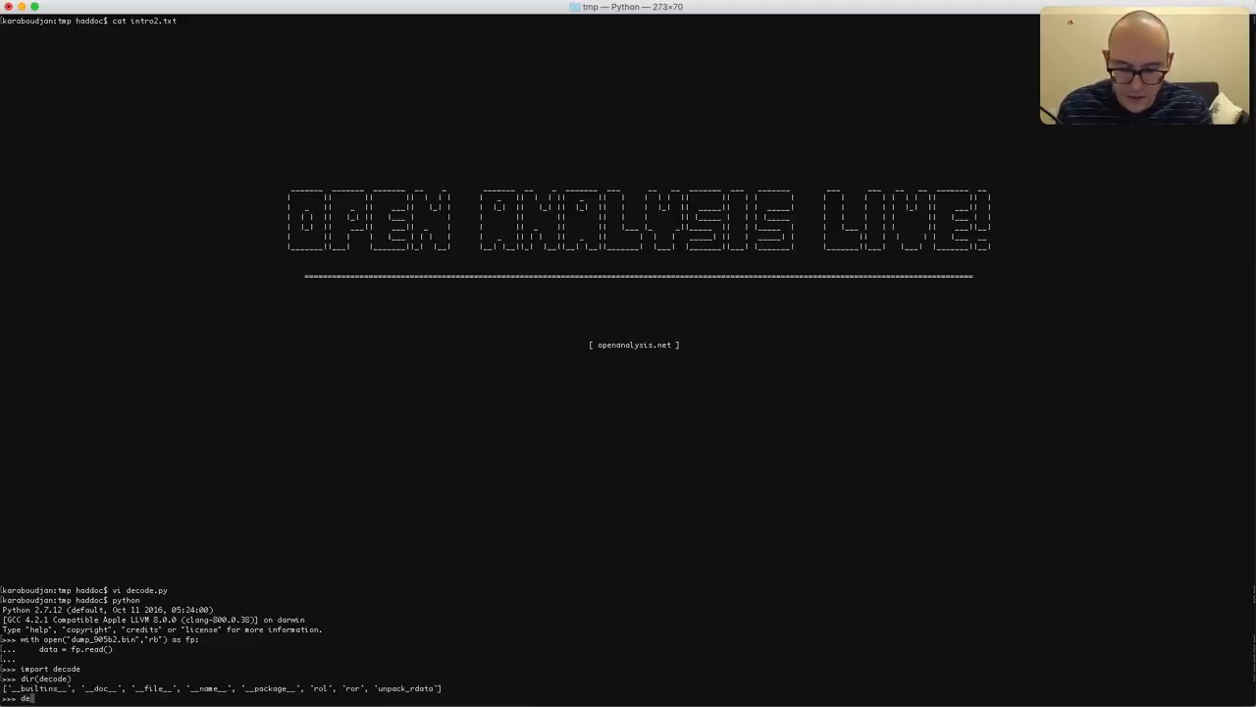
text(code.)
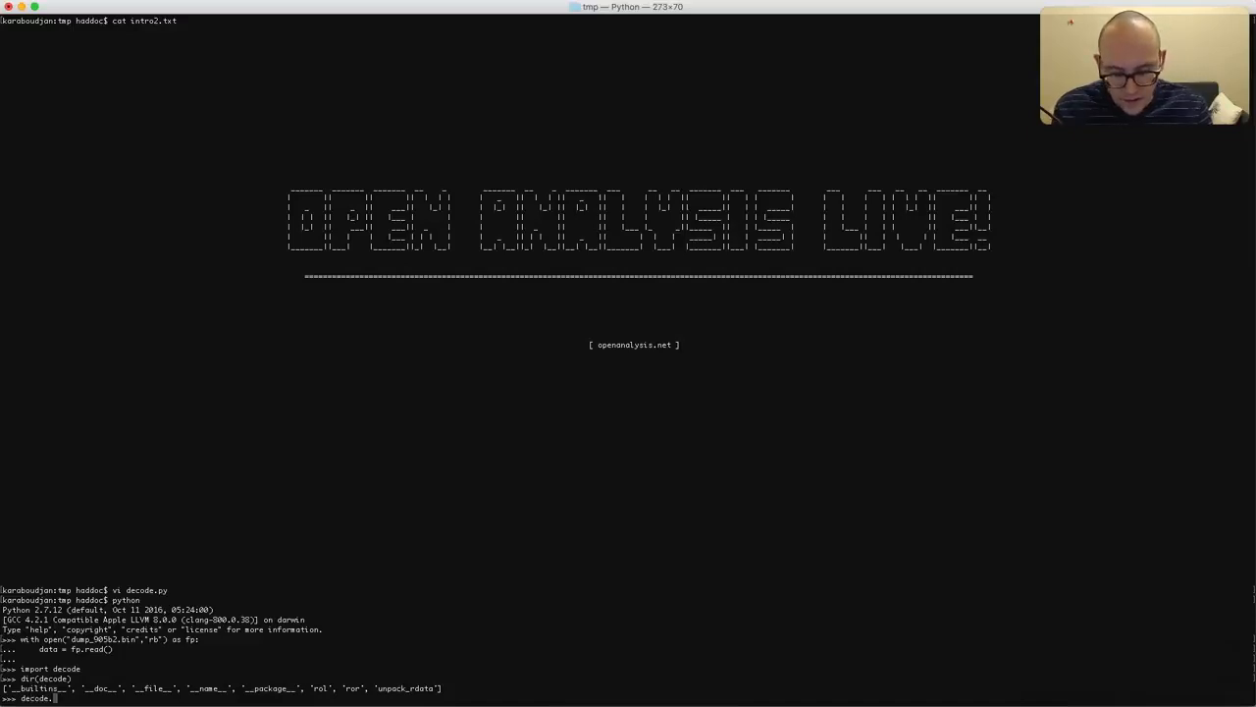
text(unpack_)
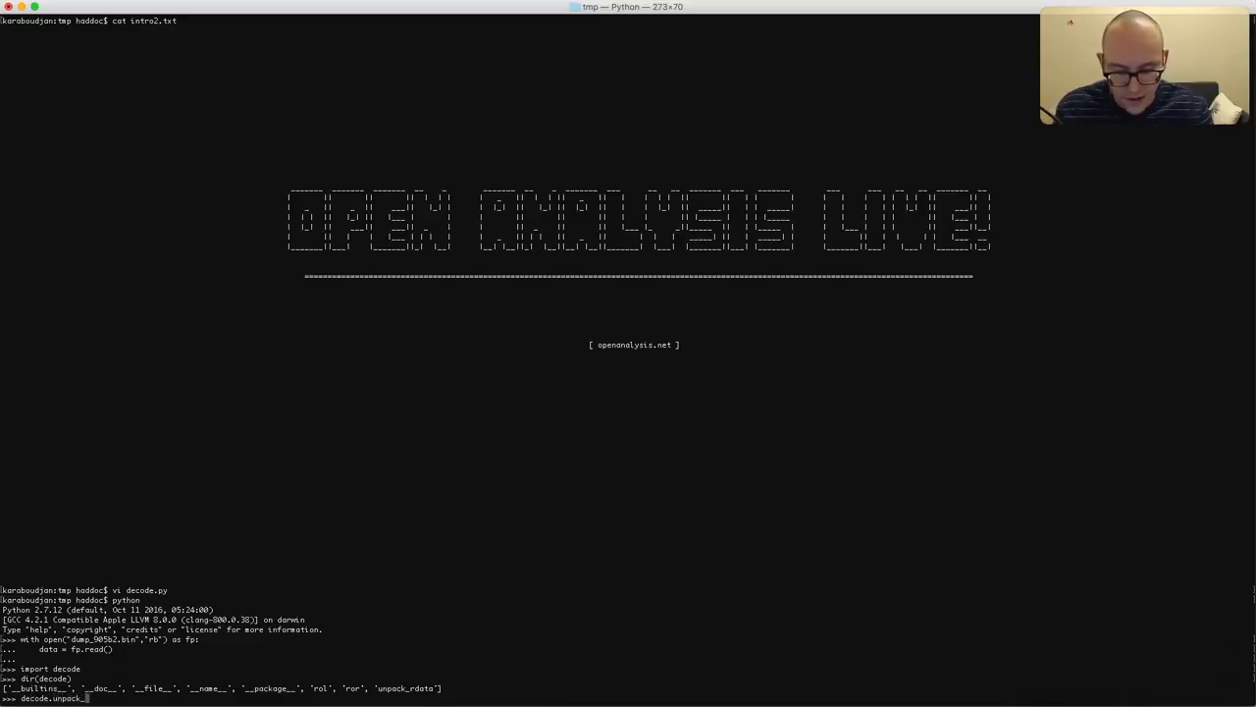
text(rdata()
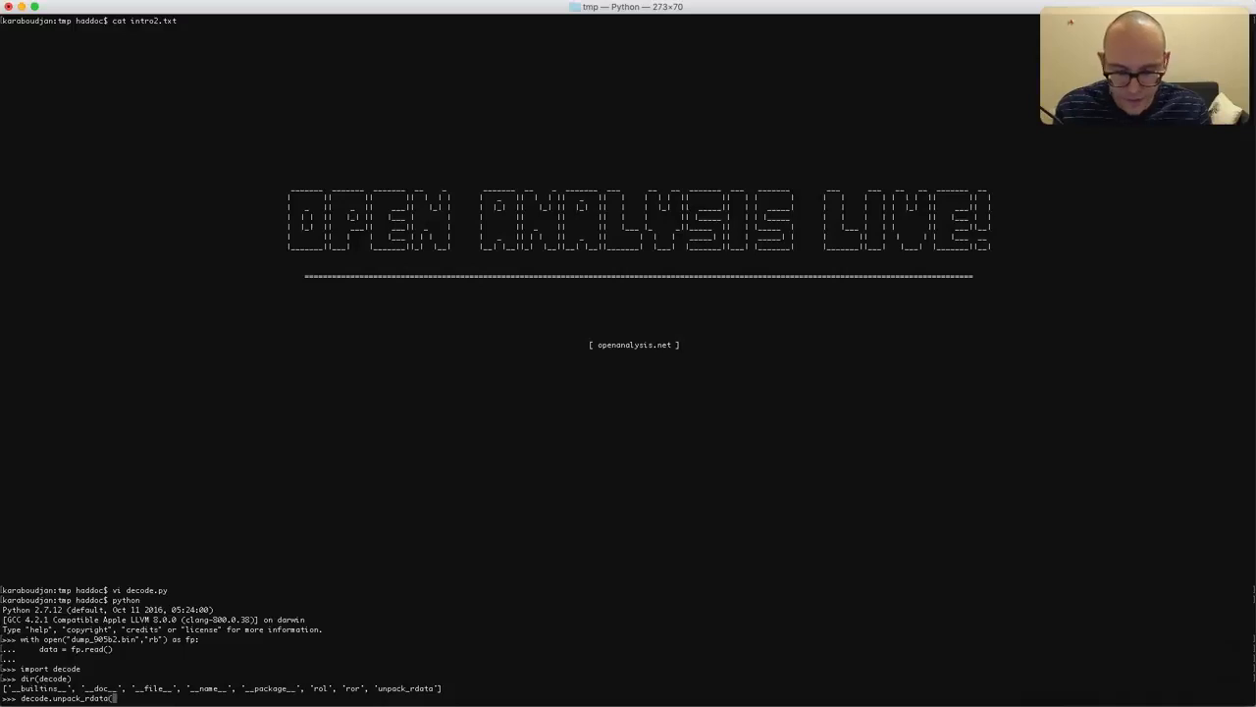
text(data))
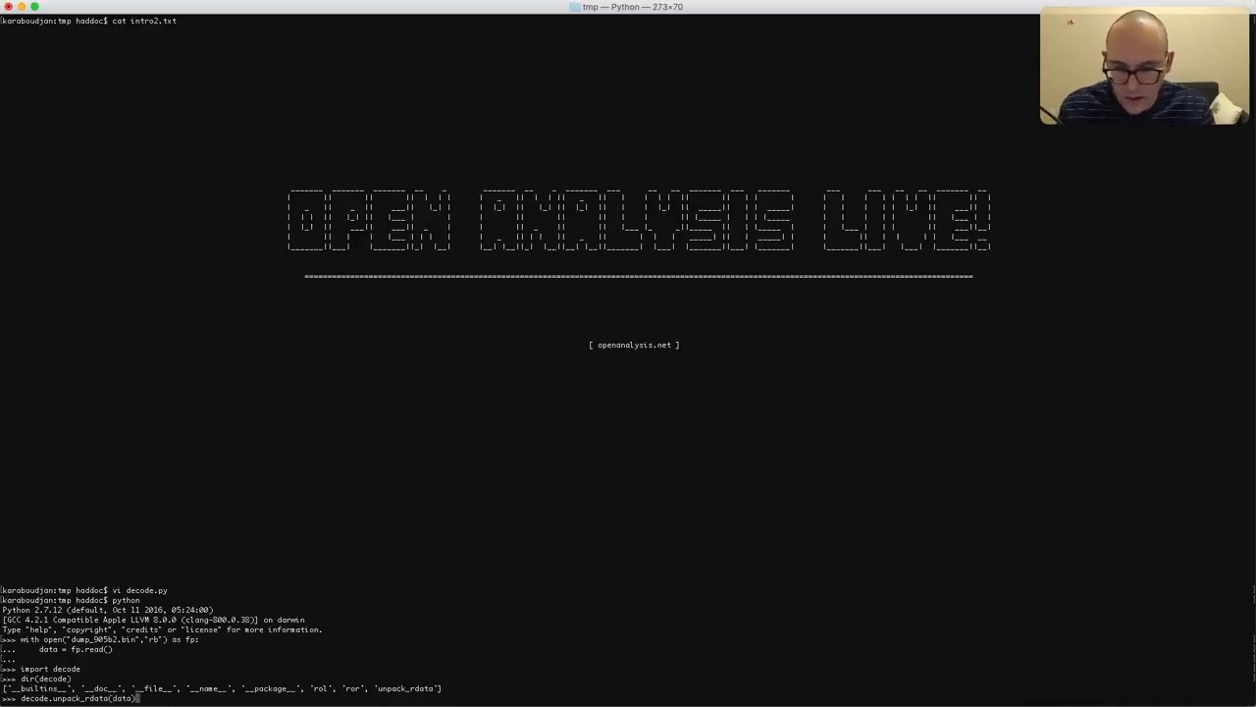
key(ctrl+a)
text(pe_file )
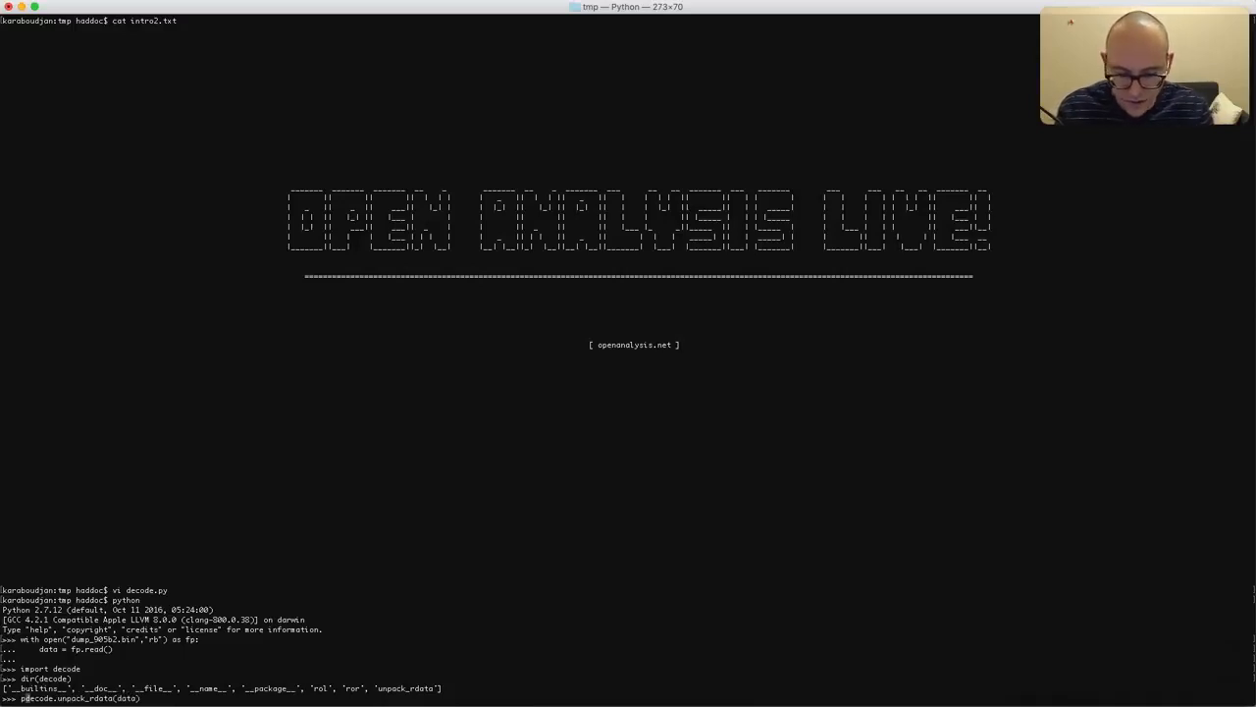
text(=)
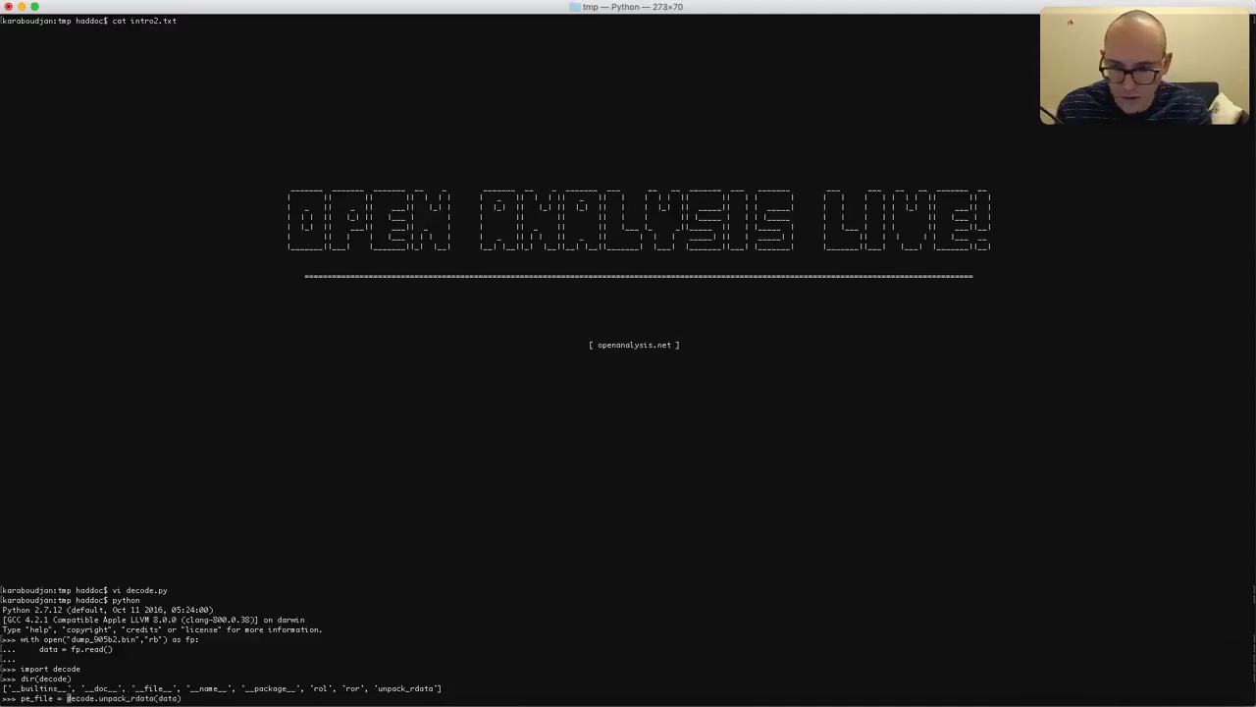
key(Return)
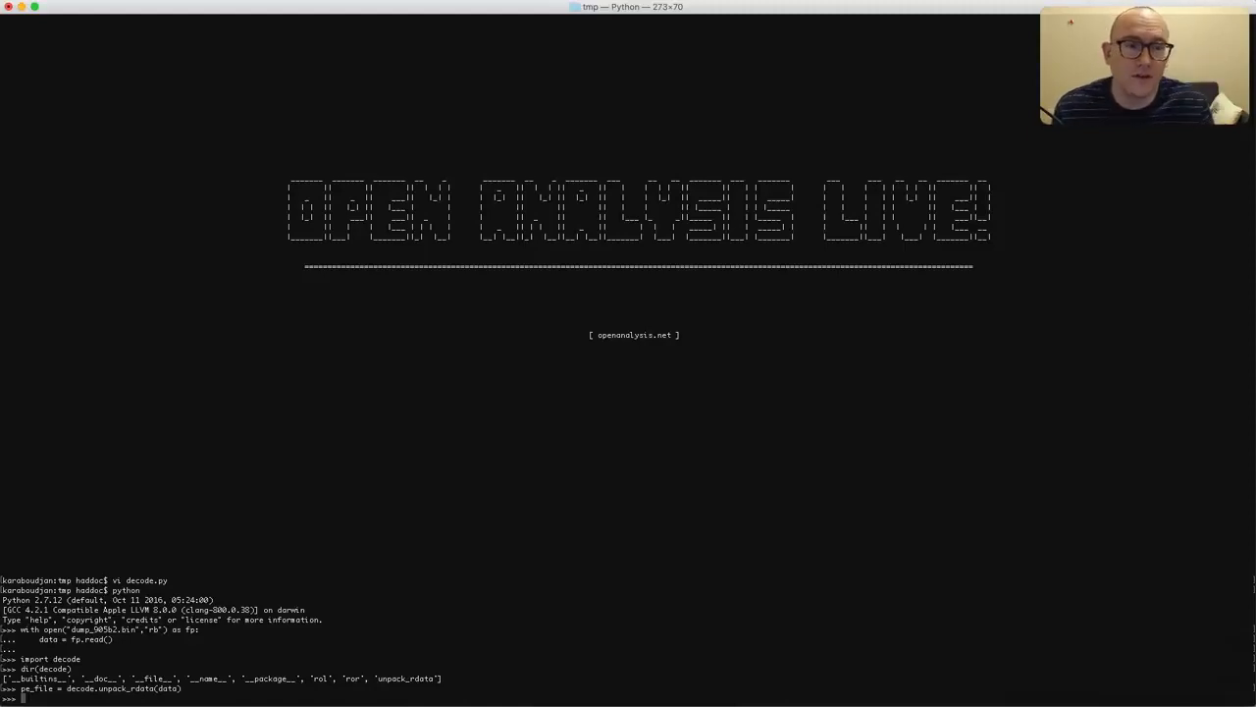
- Display the first 100 bytes of pe_file to check the decoded header
text(pe)
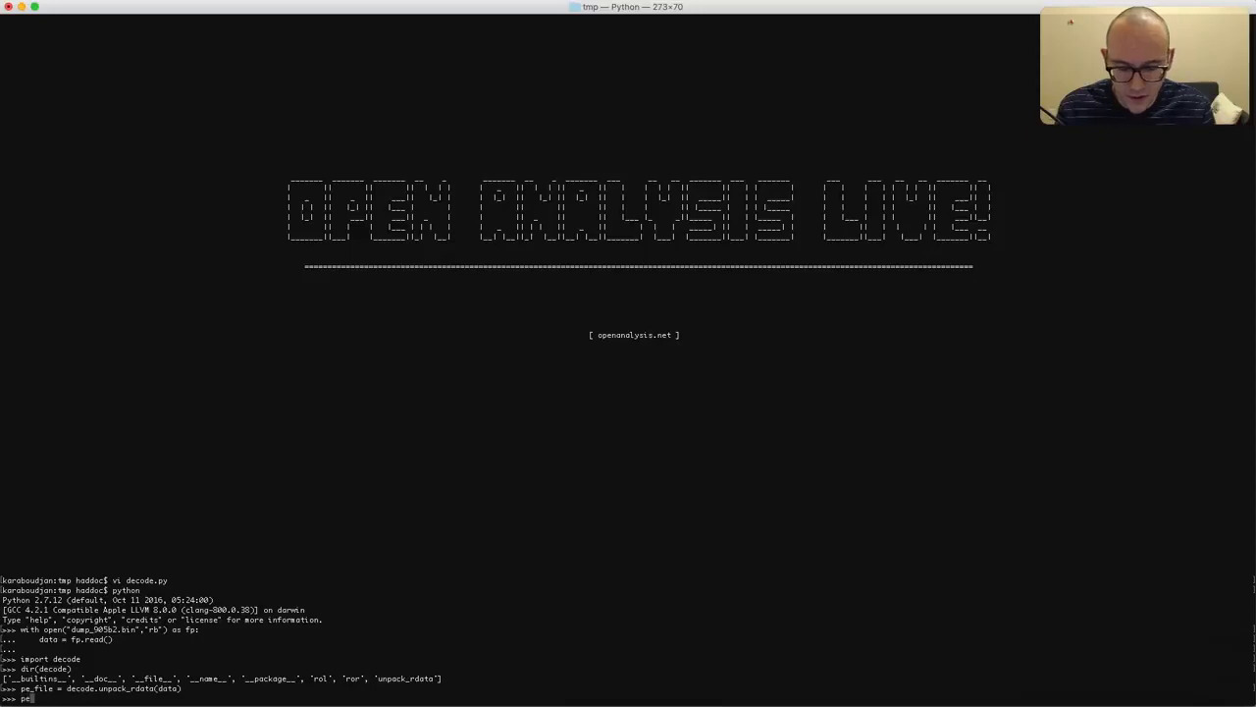
text(_file[)
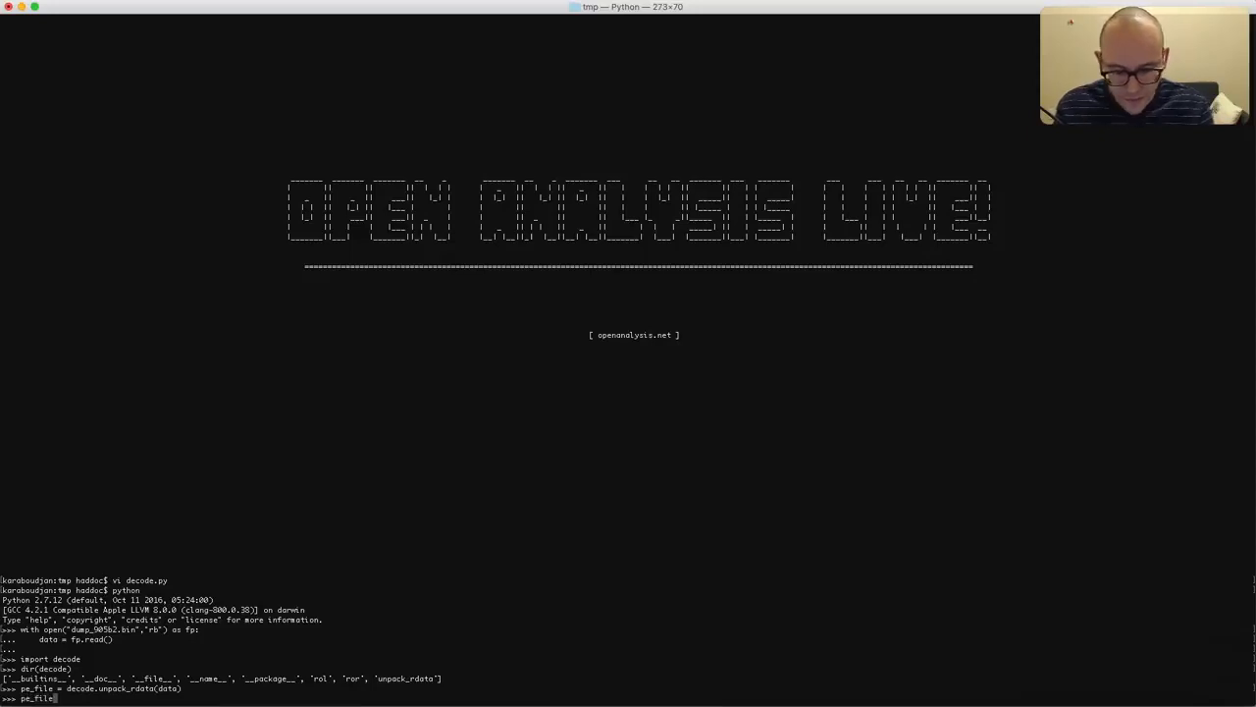
text(:100])
key(Return)
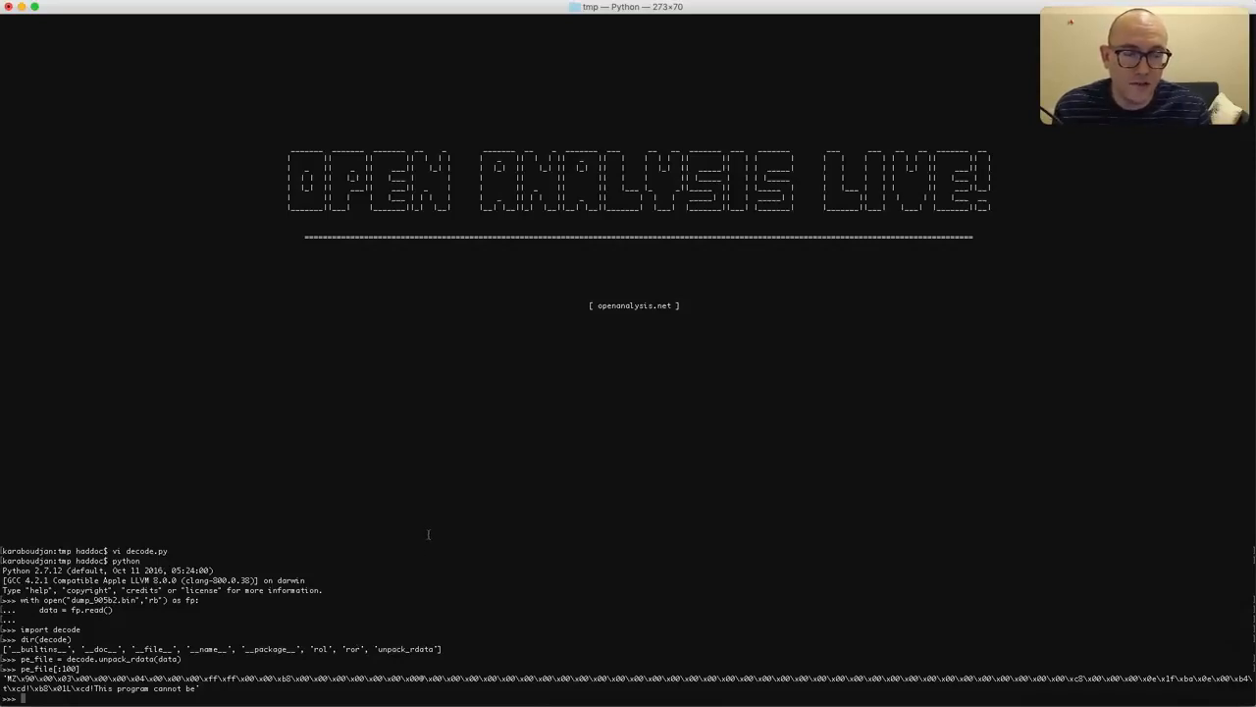
- Write the contents of pe_file to final.exe, opened in "wb" mode as fp
text(with )
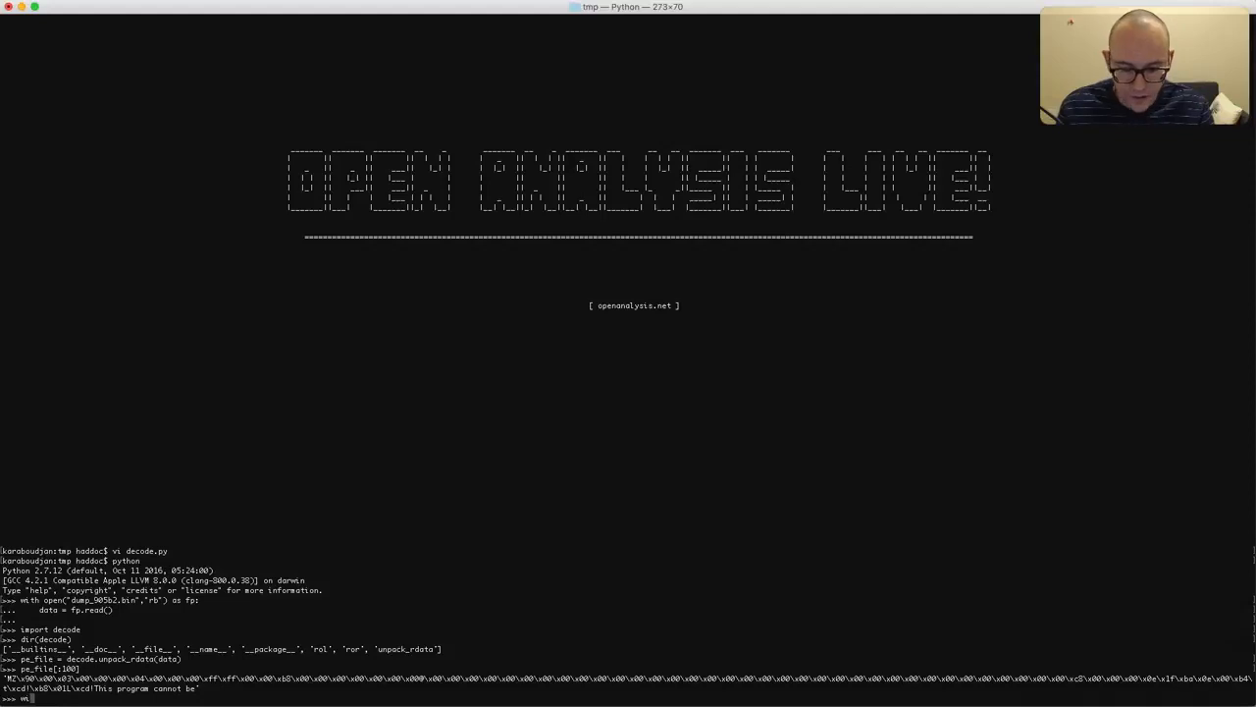
text(opne)
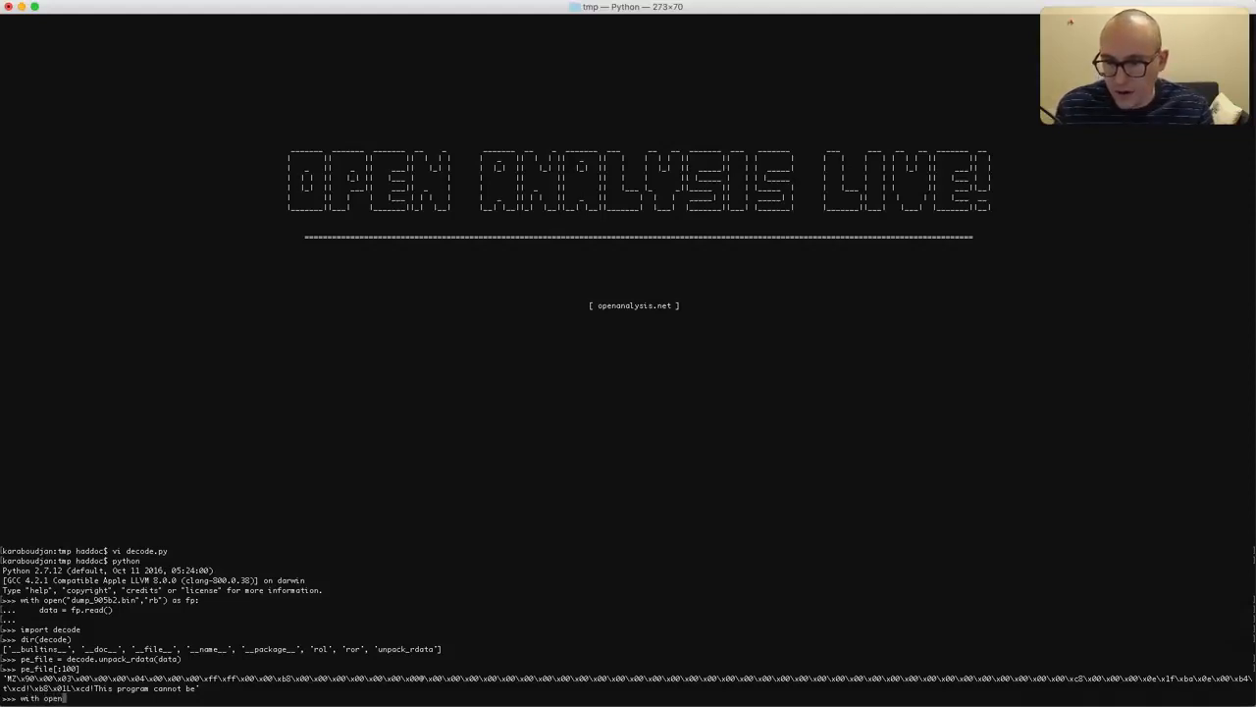
text(final.exe","wb)
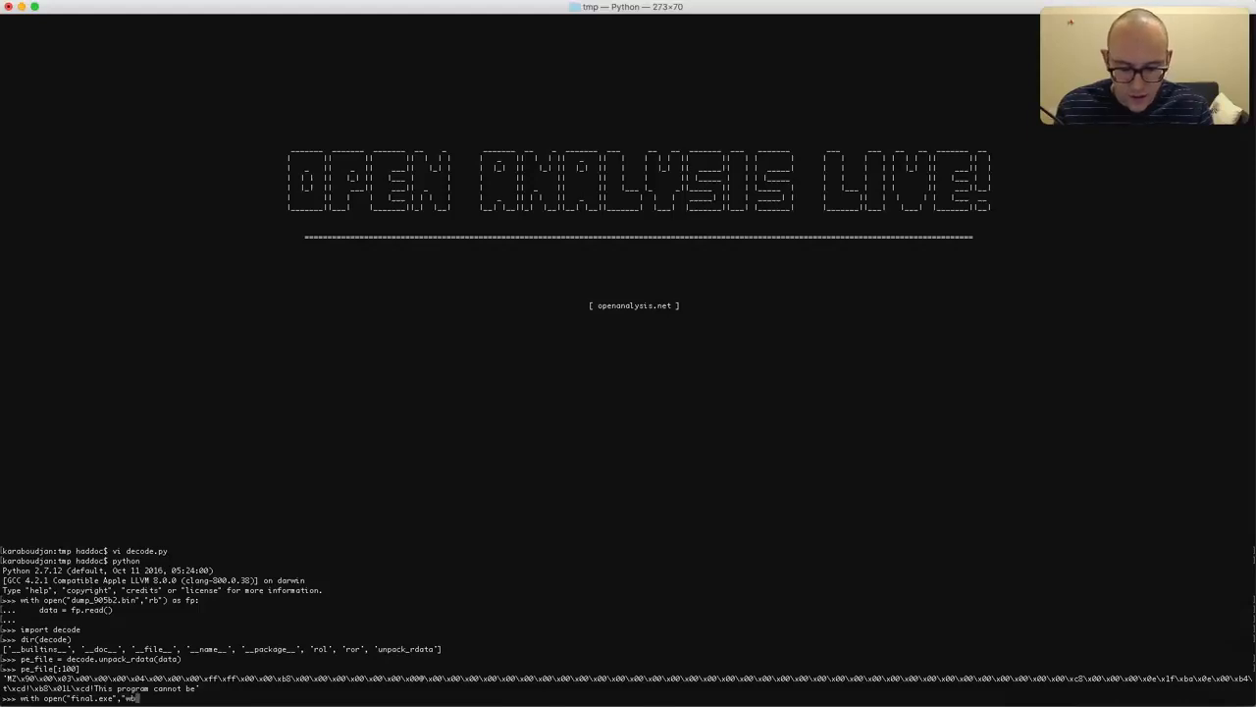
text(") as)
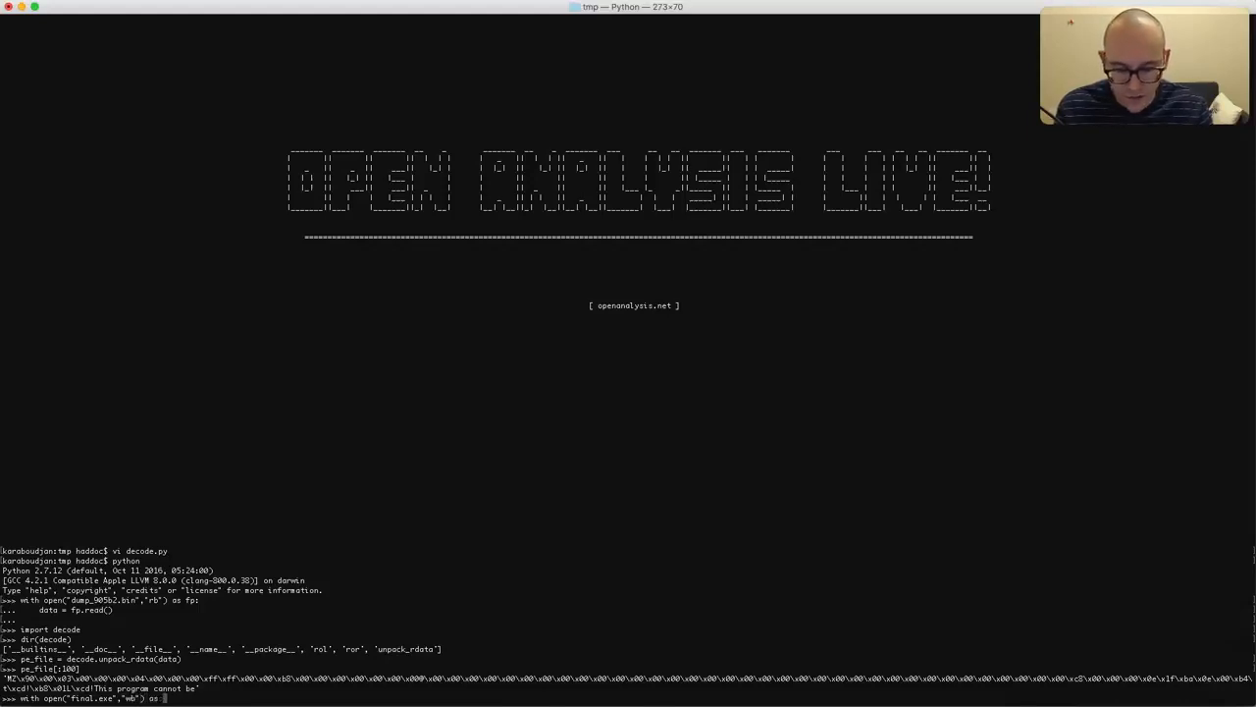
text( fp:)
key(Return)
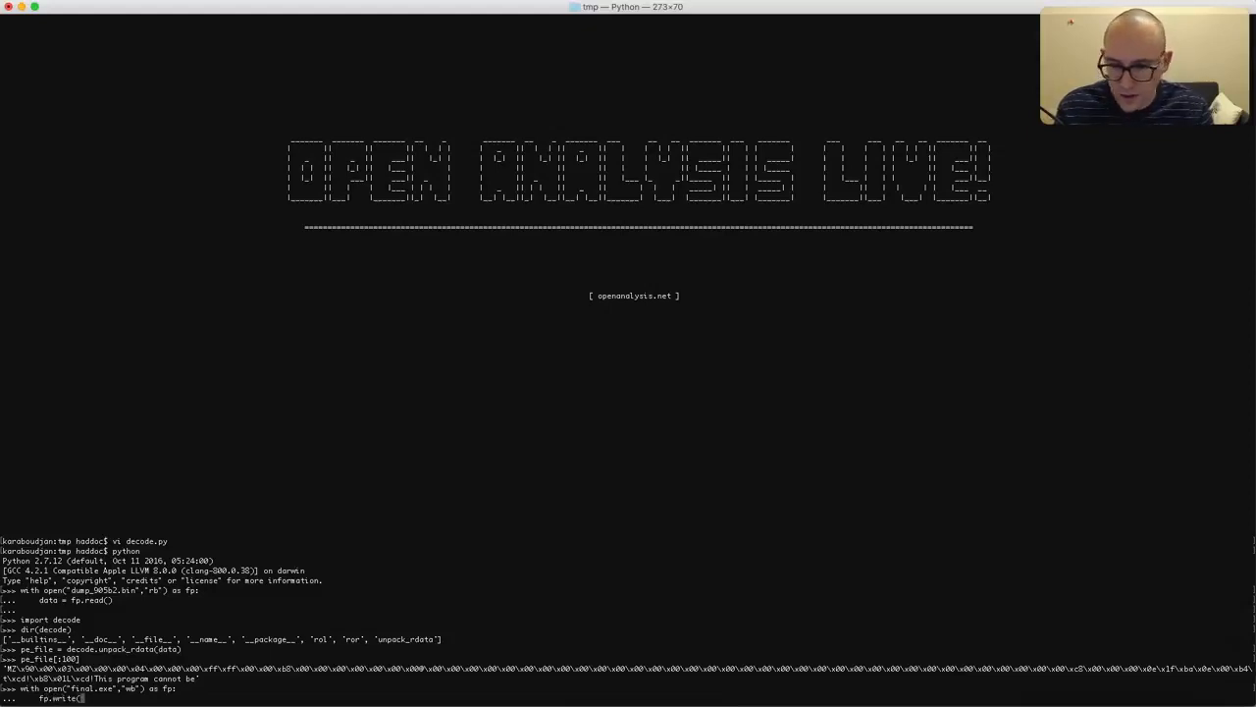
text(fp.write(pe_file)
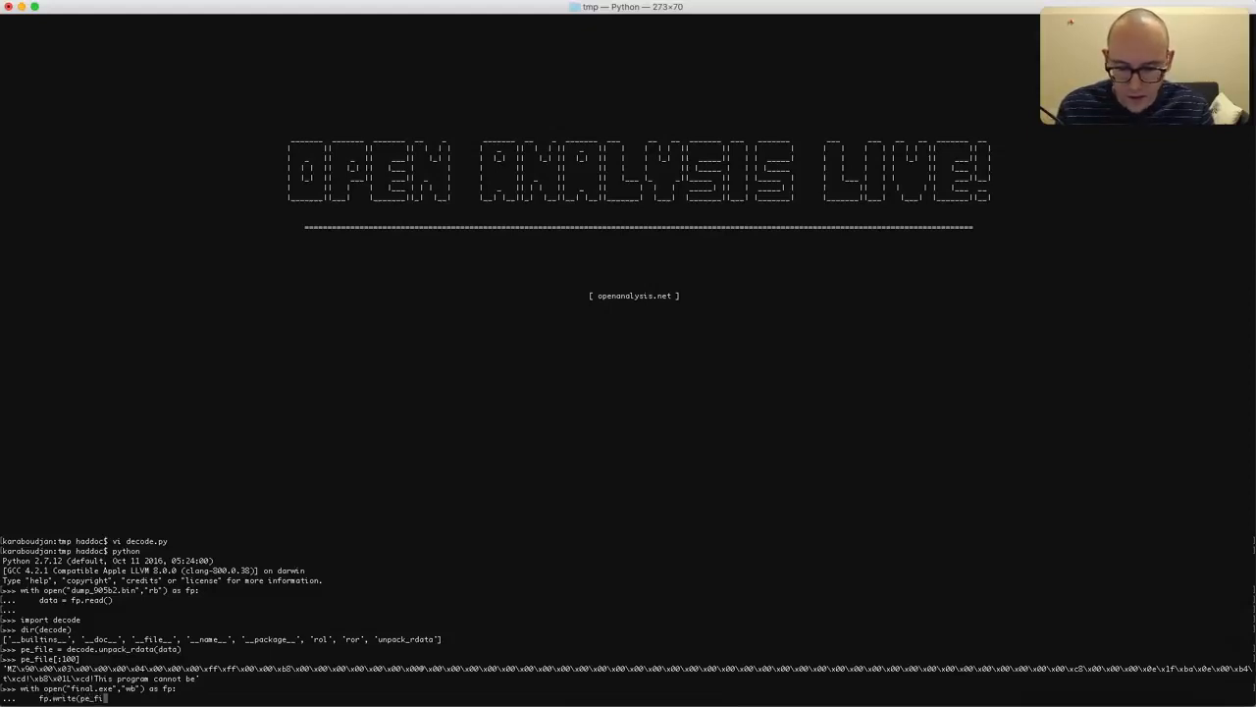
text())
key(Return)
key(Return)
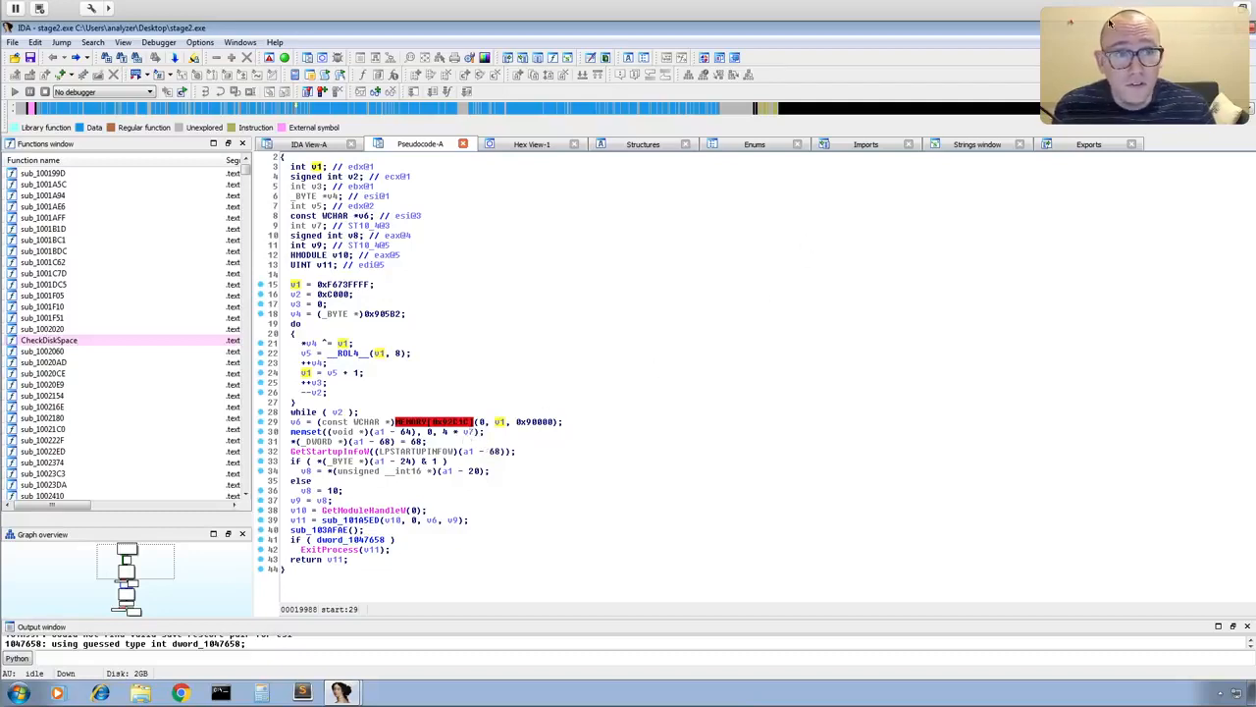
- In the Windows virtual machine, copy final.exe from the shared tmp folder to the desktop and close the folder window
click(1187, 28)
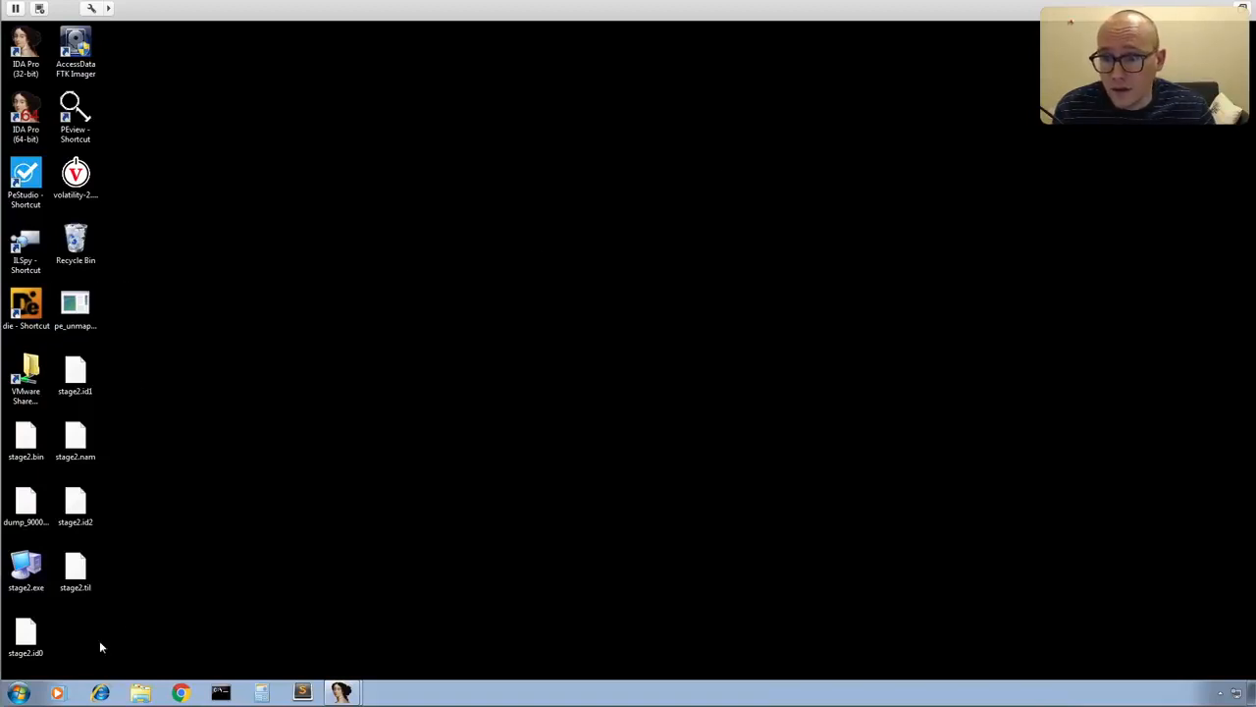
click(137, 693)
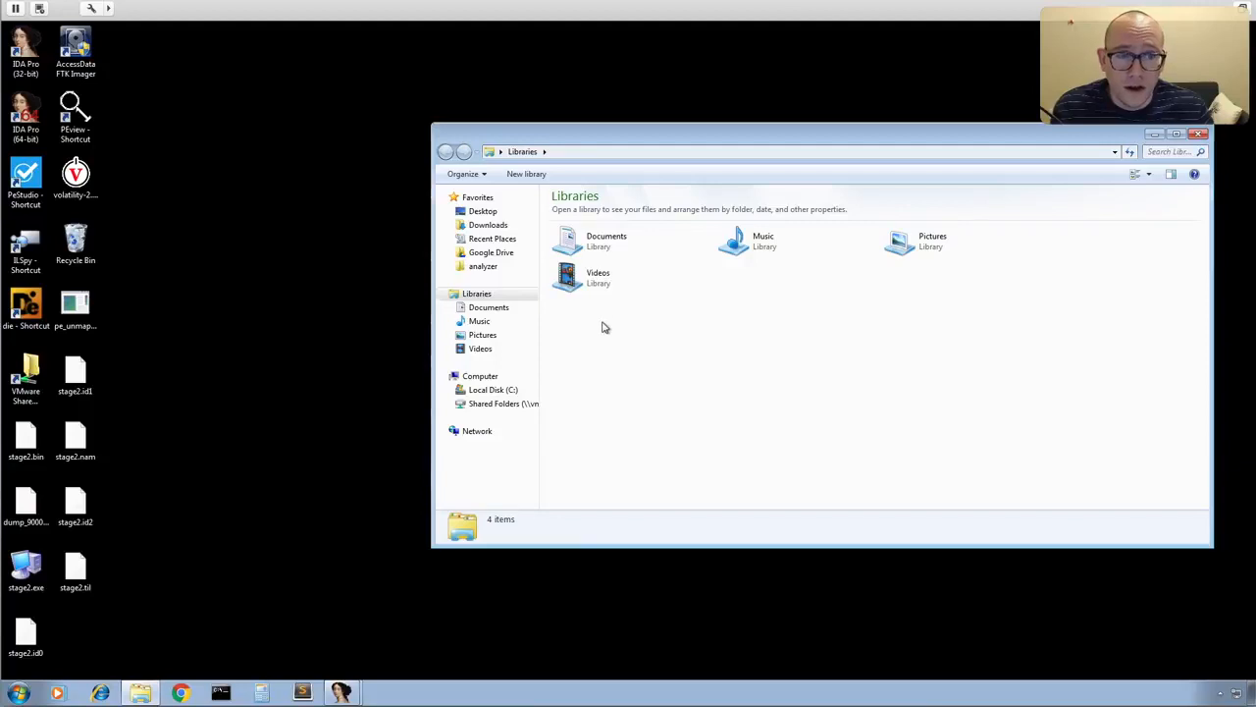
click(493, 405)
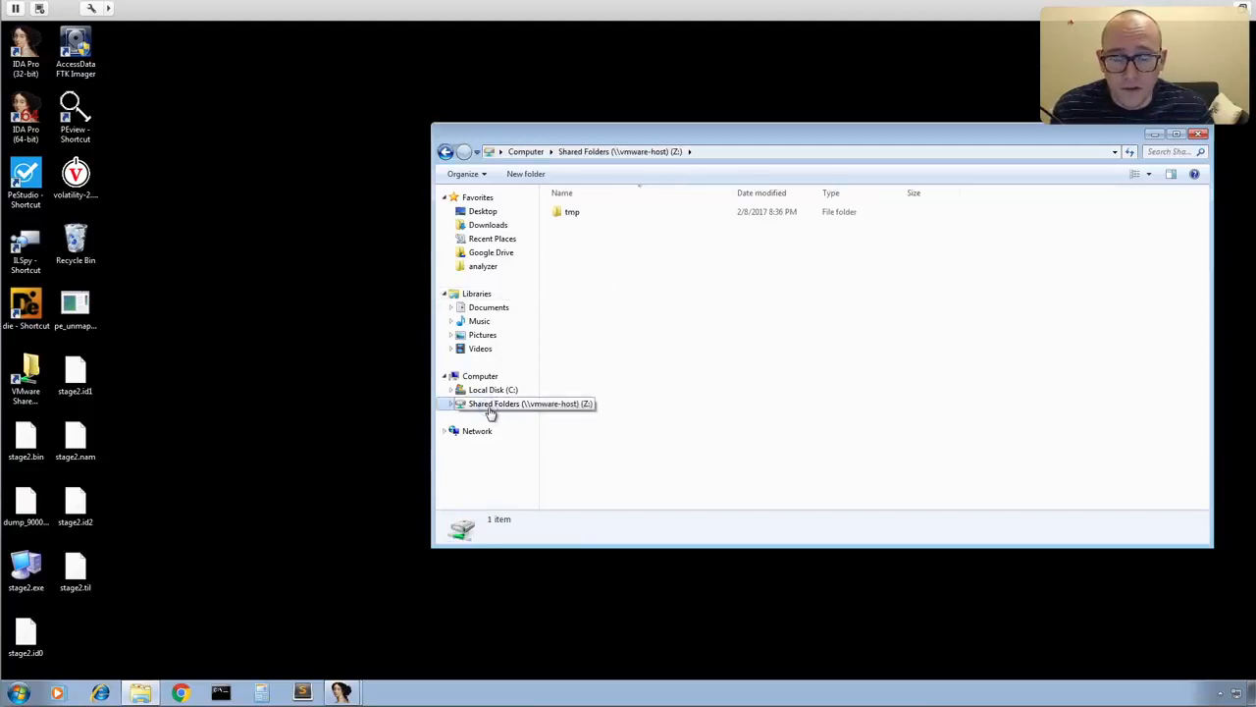
double_click(572, 215)
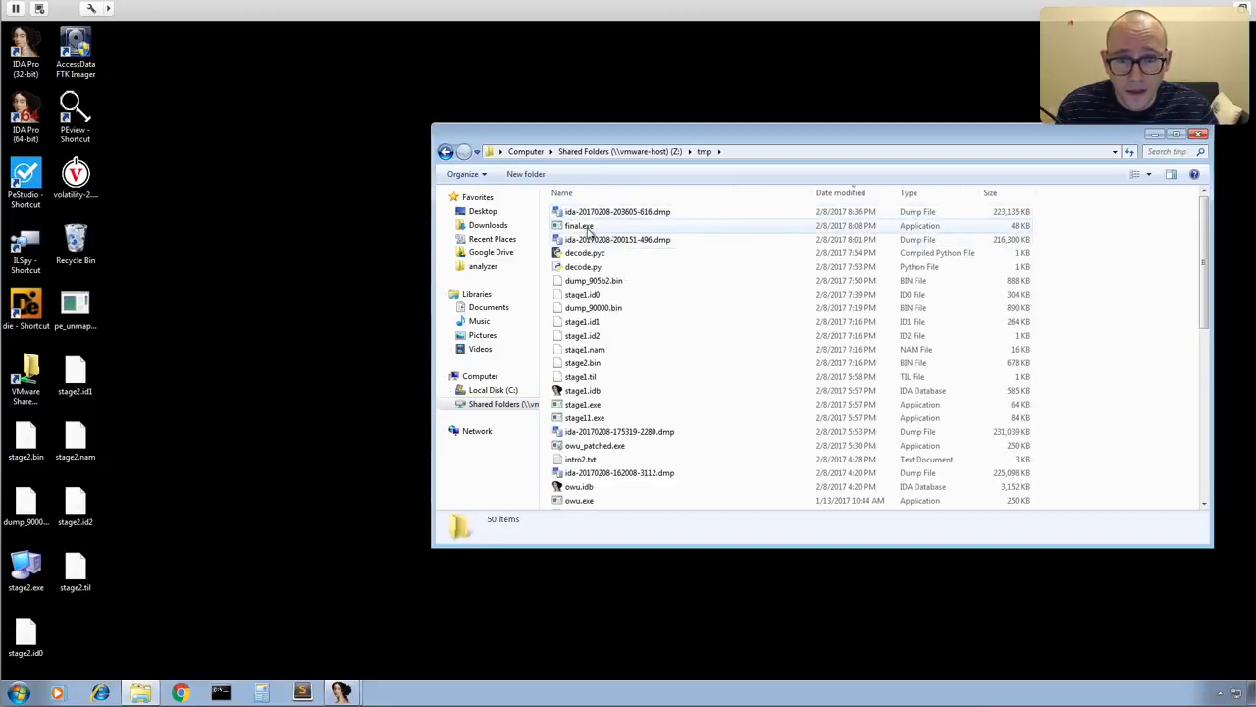
drag(579, 229, 361, 240)
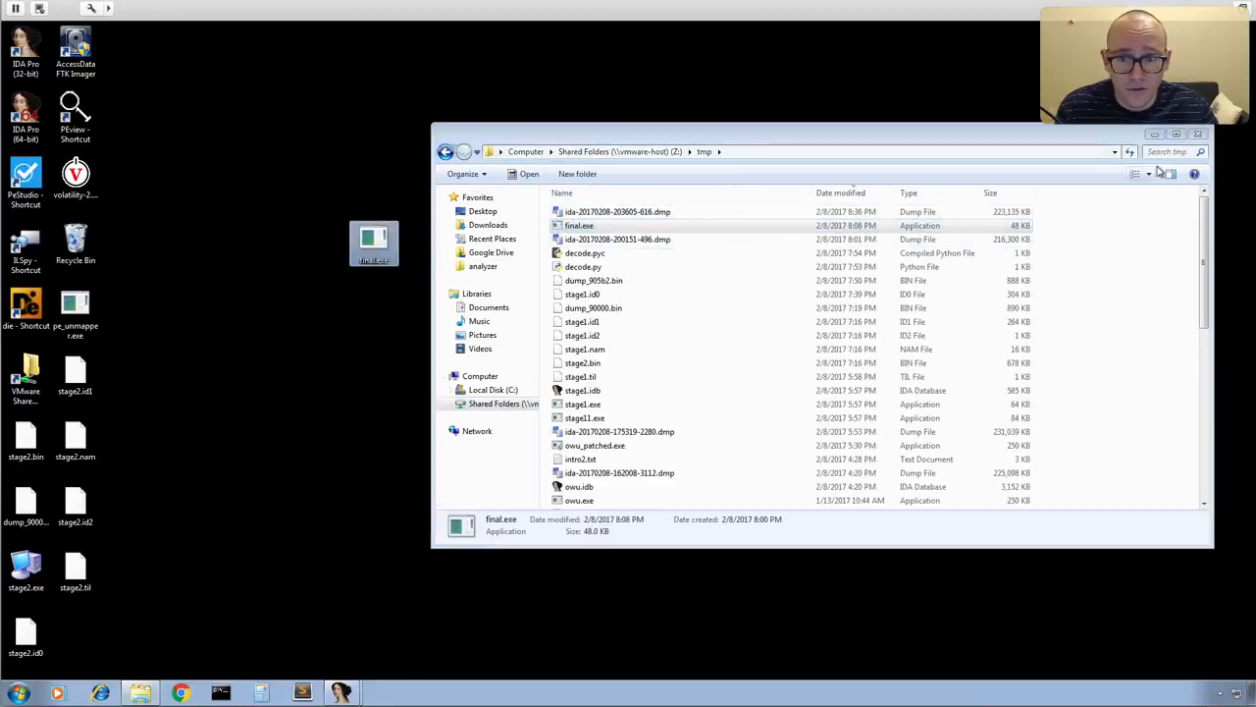
click(1199, 133)
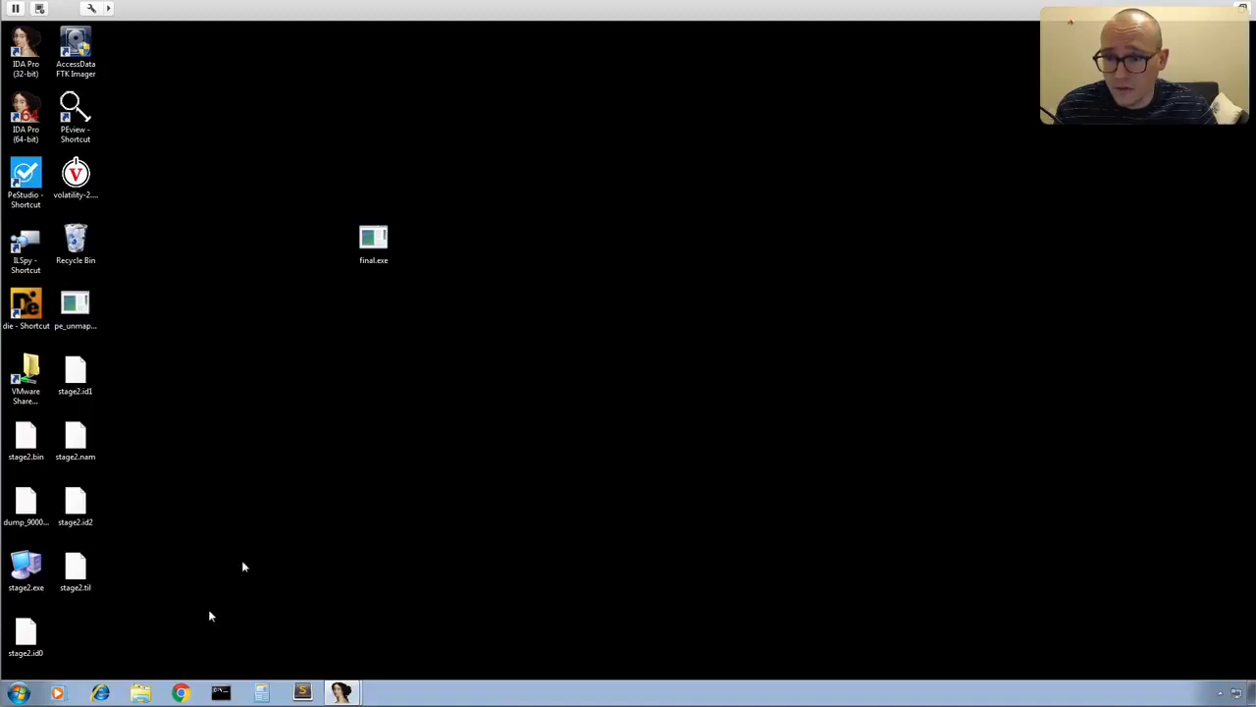
- Open a Windows Command Prompt and change its working directory to Desktop
click(222, 693)
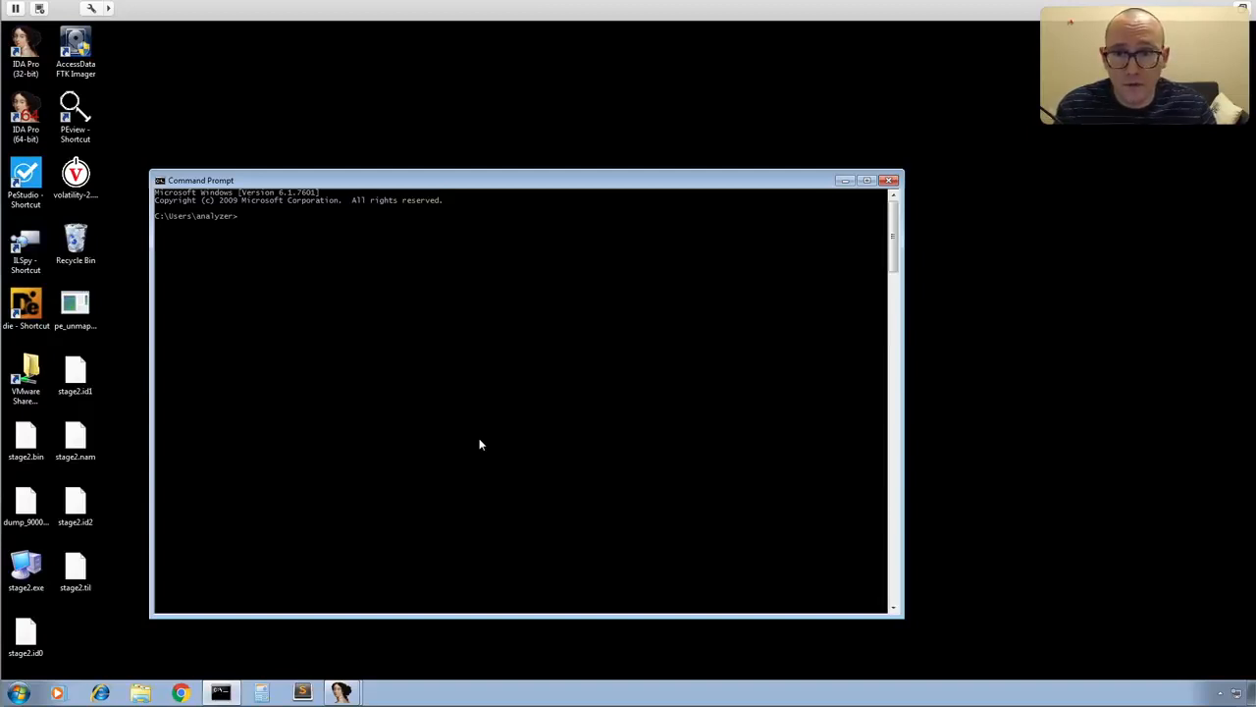
drag(490, 184, 618, 169)
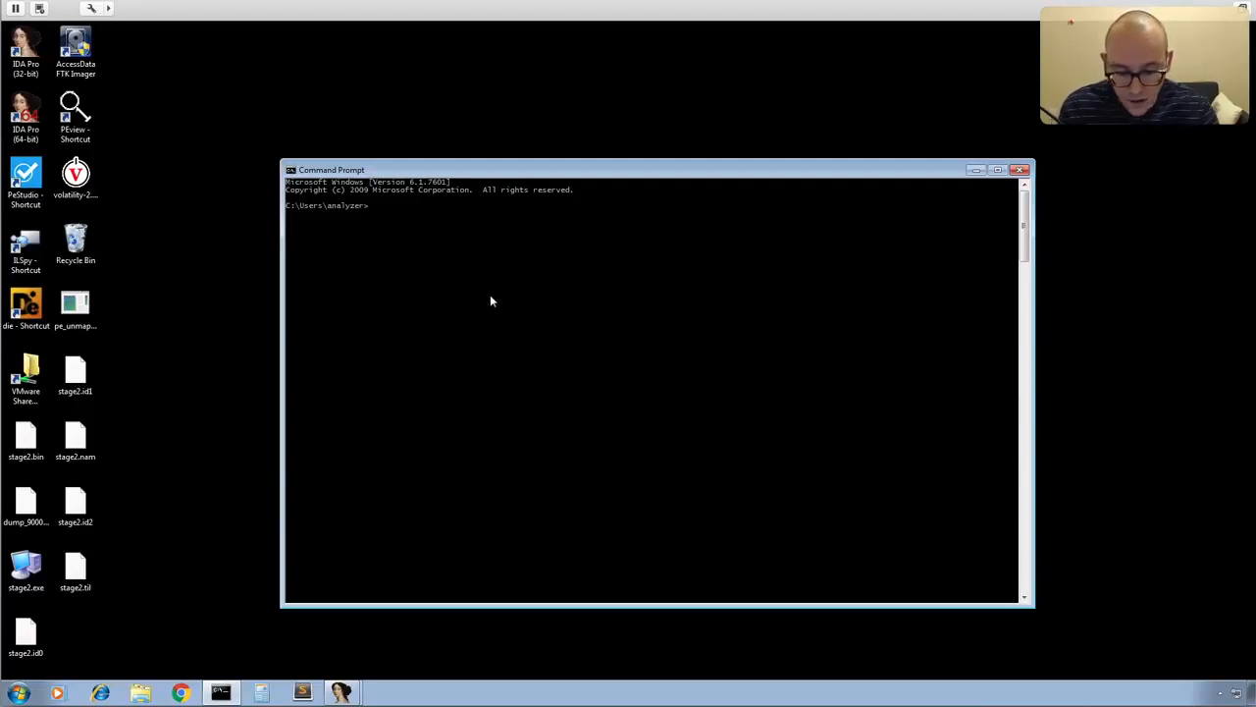
text(cd Desktop)
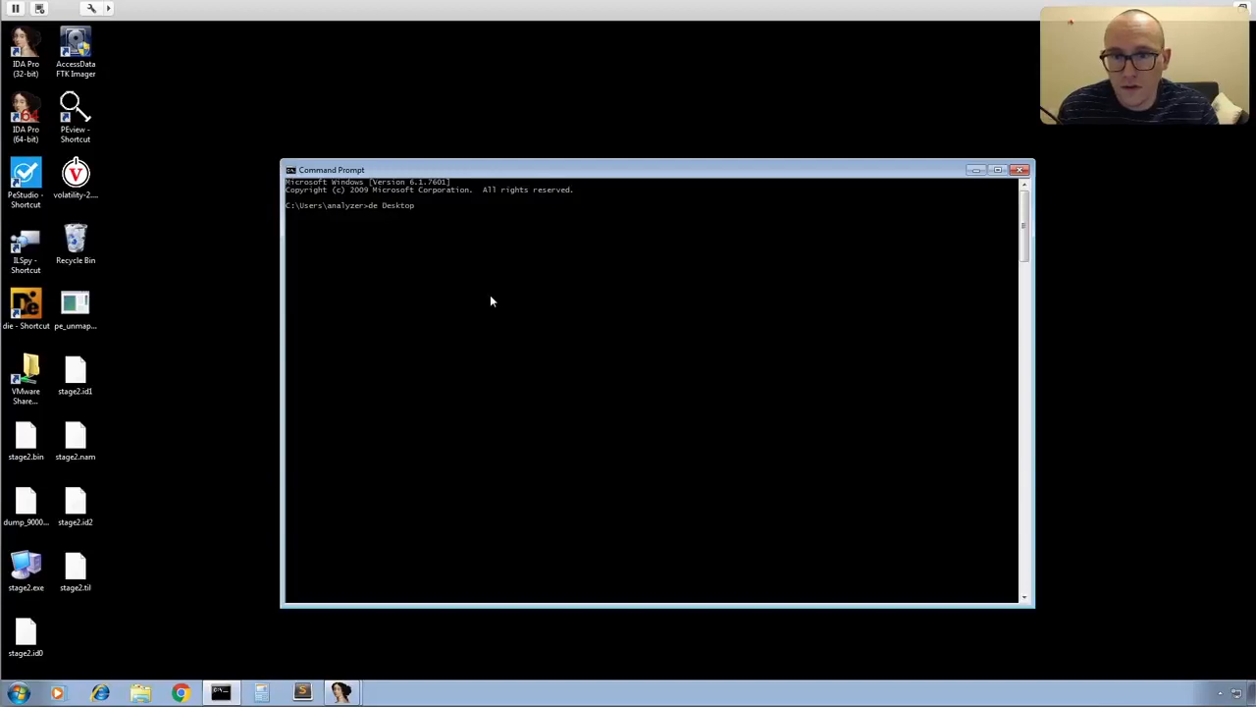
key(BackSpace)
key(BackSpace)
key(BackSpace)
key(BackSpace)
key(BackSpace)
key(BackSpace)
key(BackSpace)
key(BackSpace)
key(BackSpace)
key(BackSpace)
key(BackSpace)
text(cd d)
key(Tab)
key(Return)
- Begin a pe_unmapper.exe command on final.exe, supplying the load base 0x905B2 copied from the stage2.exe pseudocode in IDA
text(pe)
key(Tab)
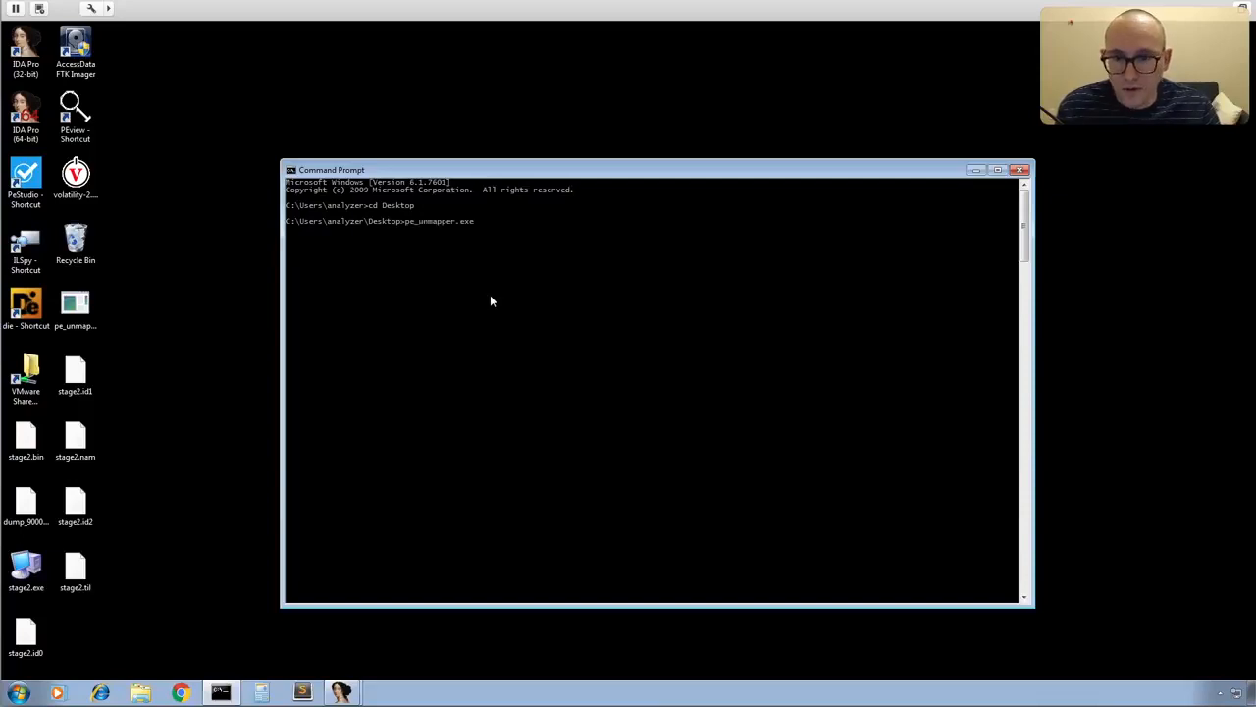
text(final.exe 0x)
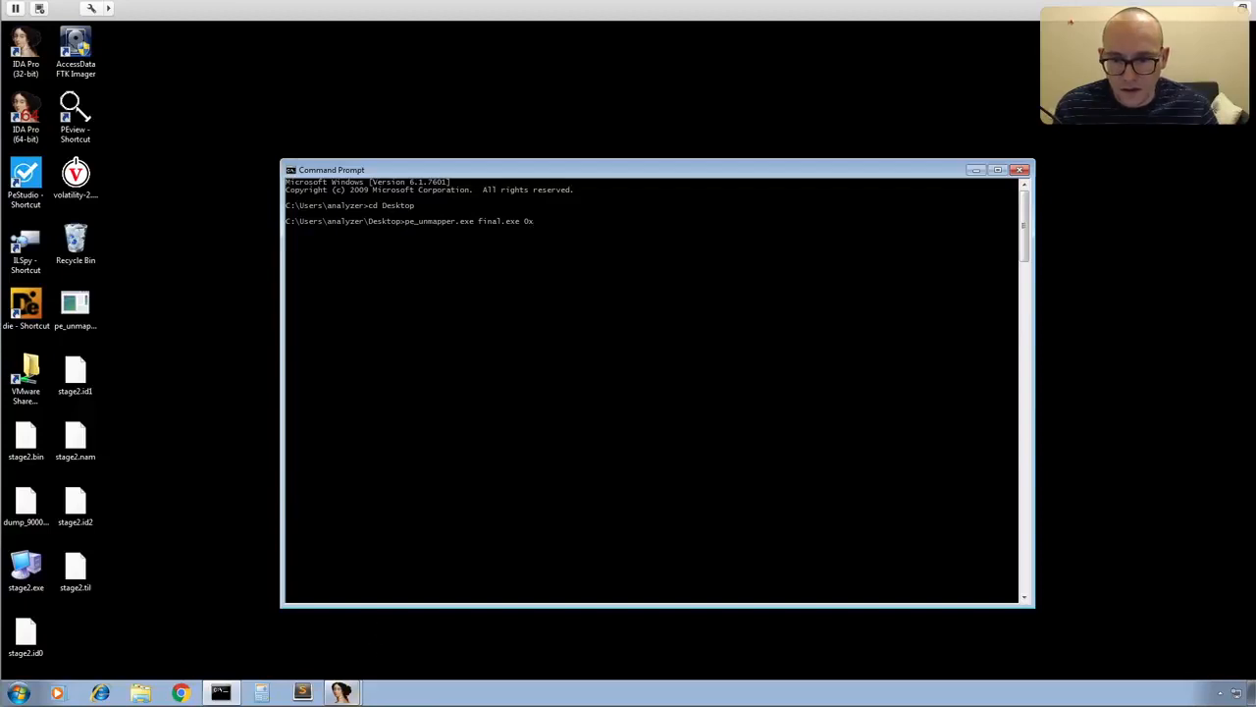
mouse_move(351, 698)
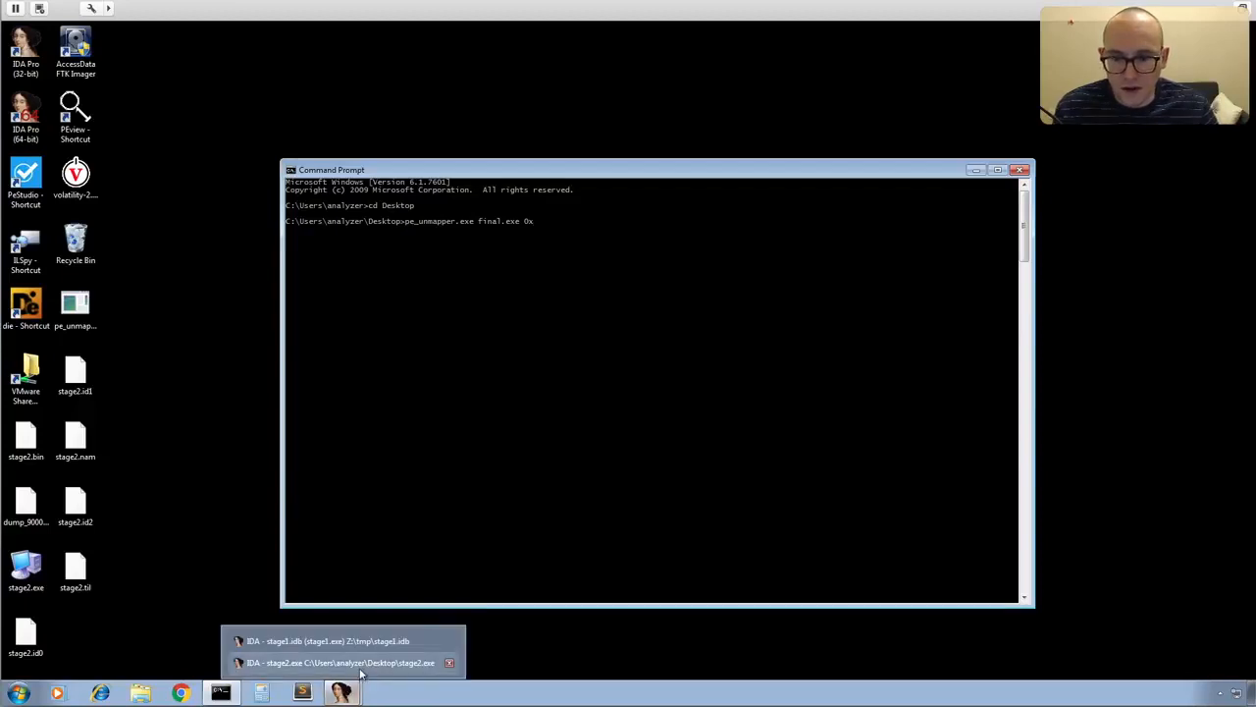
click(368, 664)
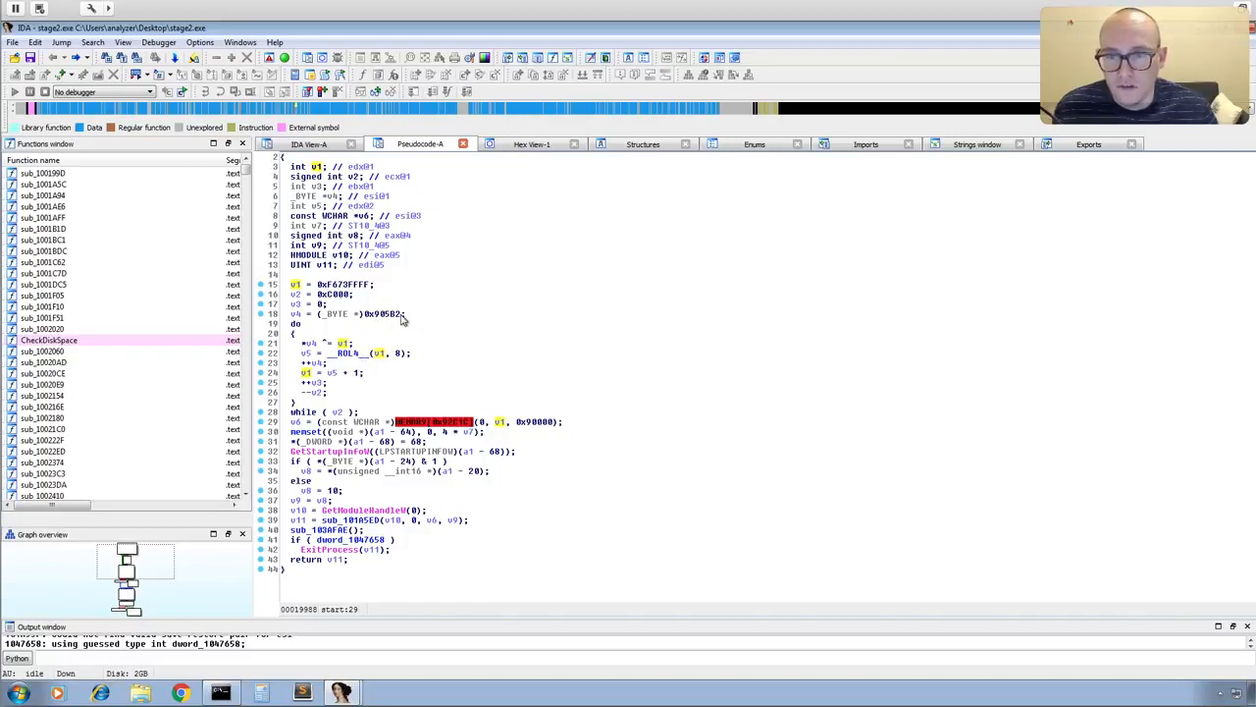
click(369, 314)
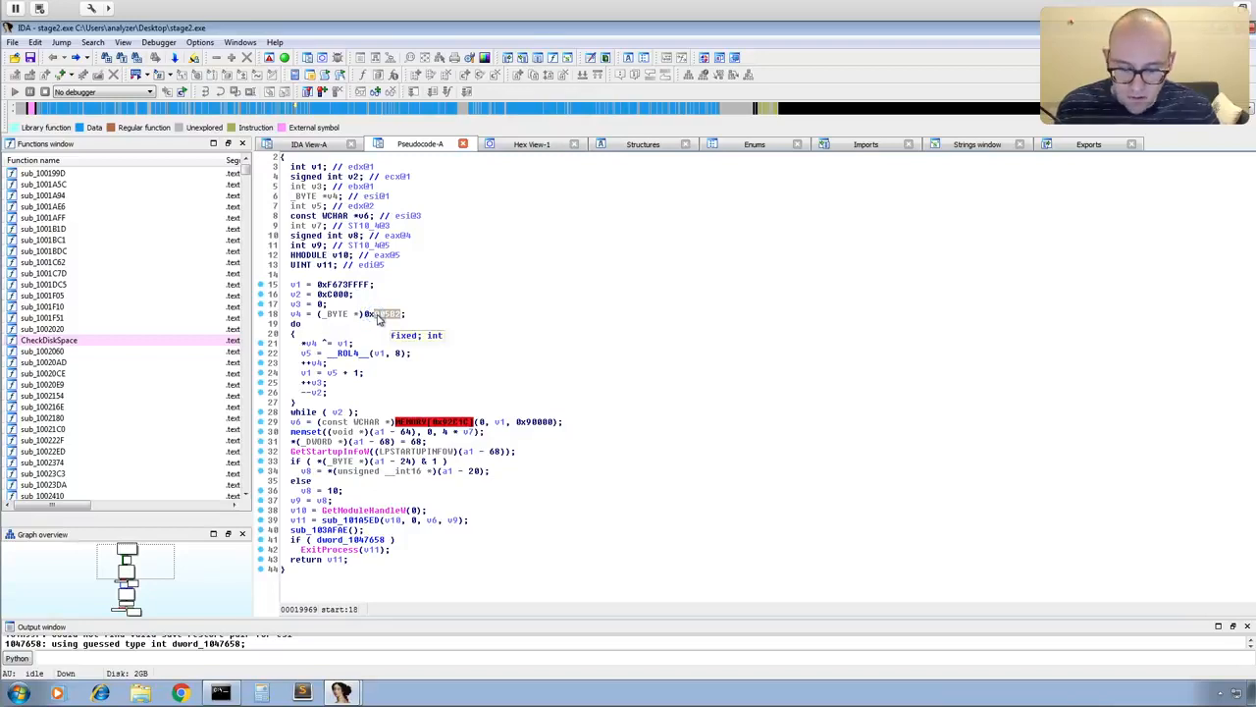
key(ctrl+c)
click(1191, 29)
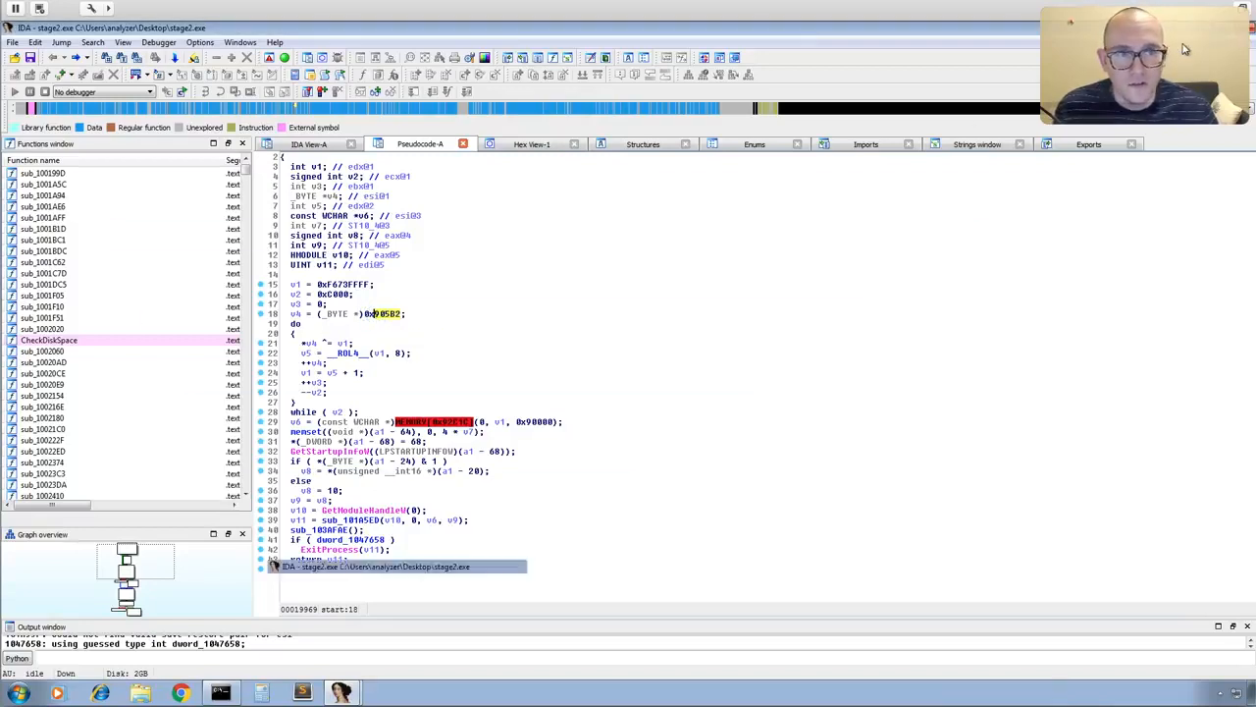
right_click(692, 317)
click(696, 350)
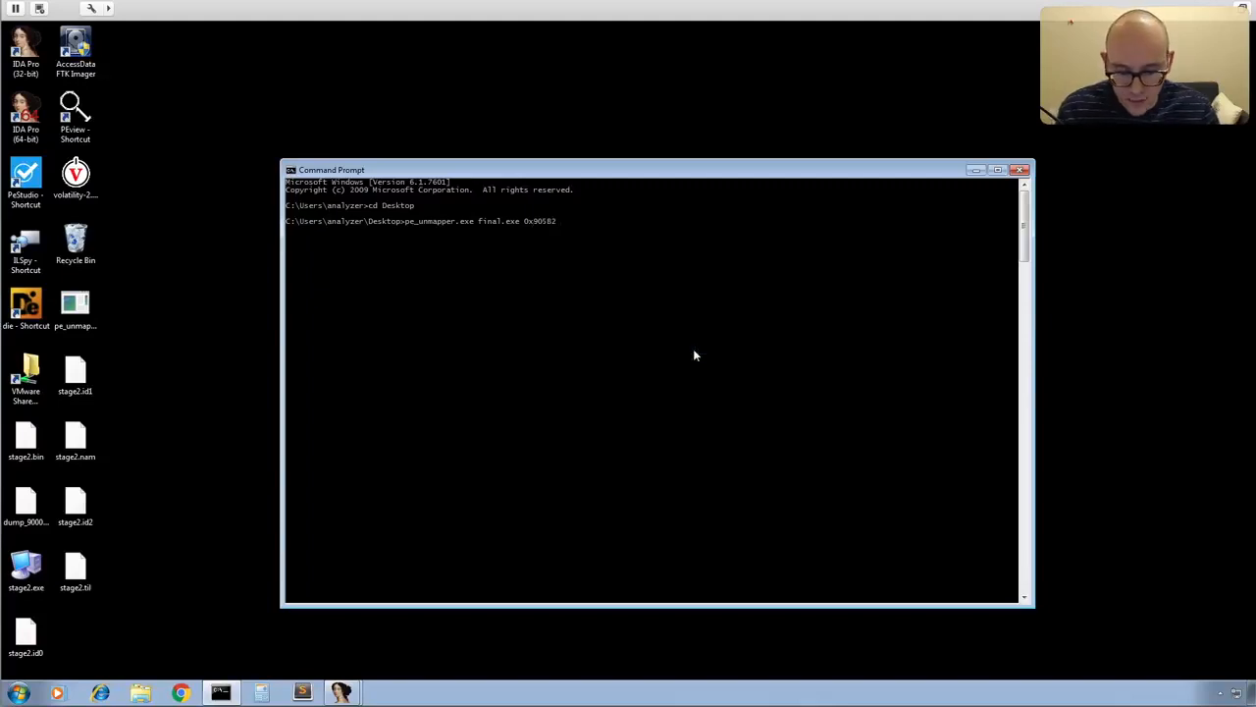
- Add final_unmapped.exe as the output file, run the unmapping command, and close the Command Prompt
text(final_unmapped.exe)
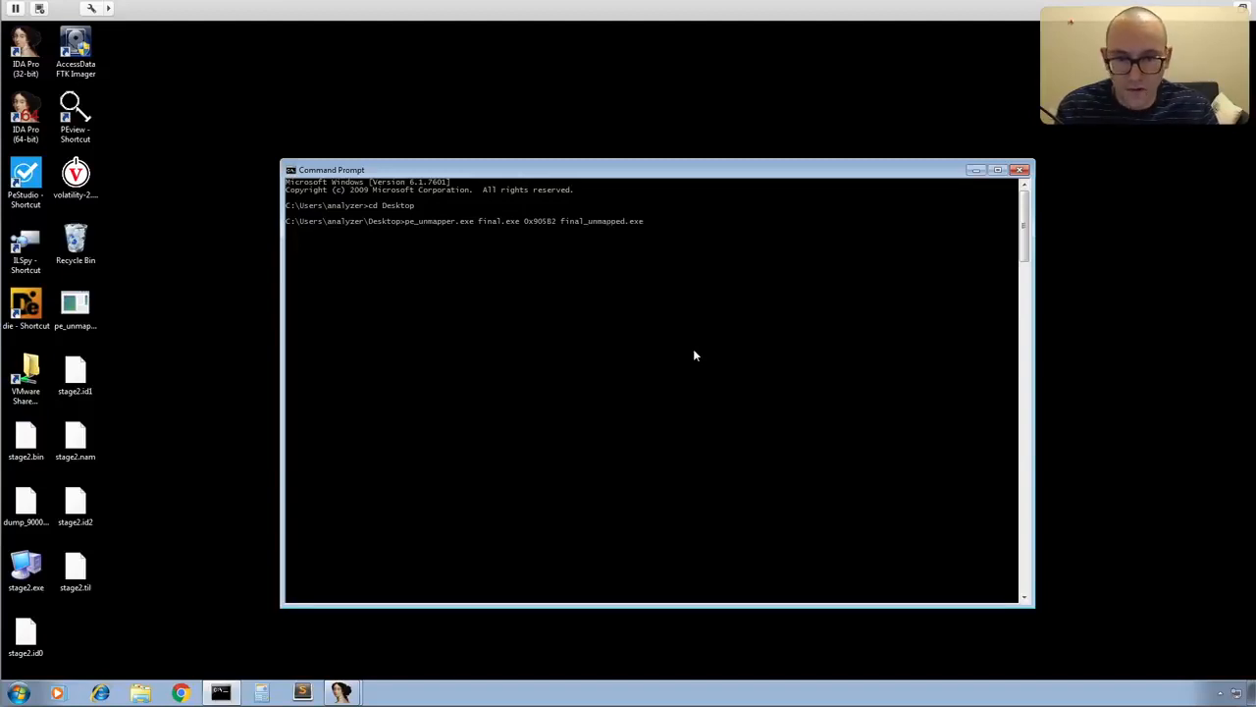
key(Return)
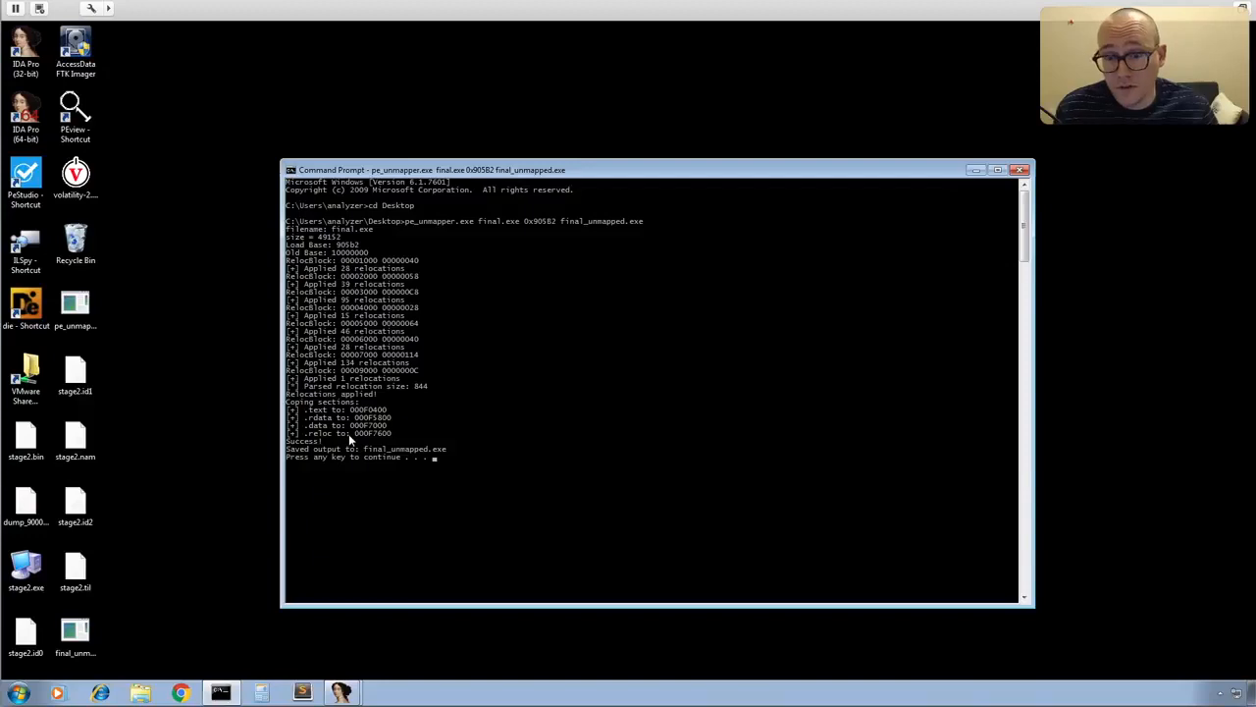
click(1020, 170)
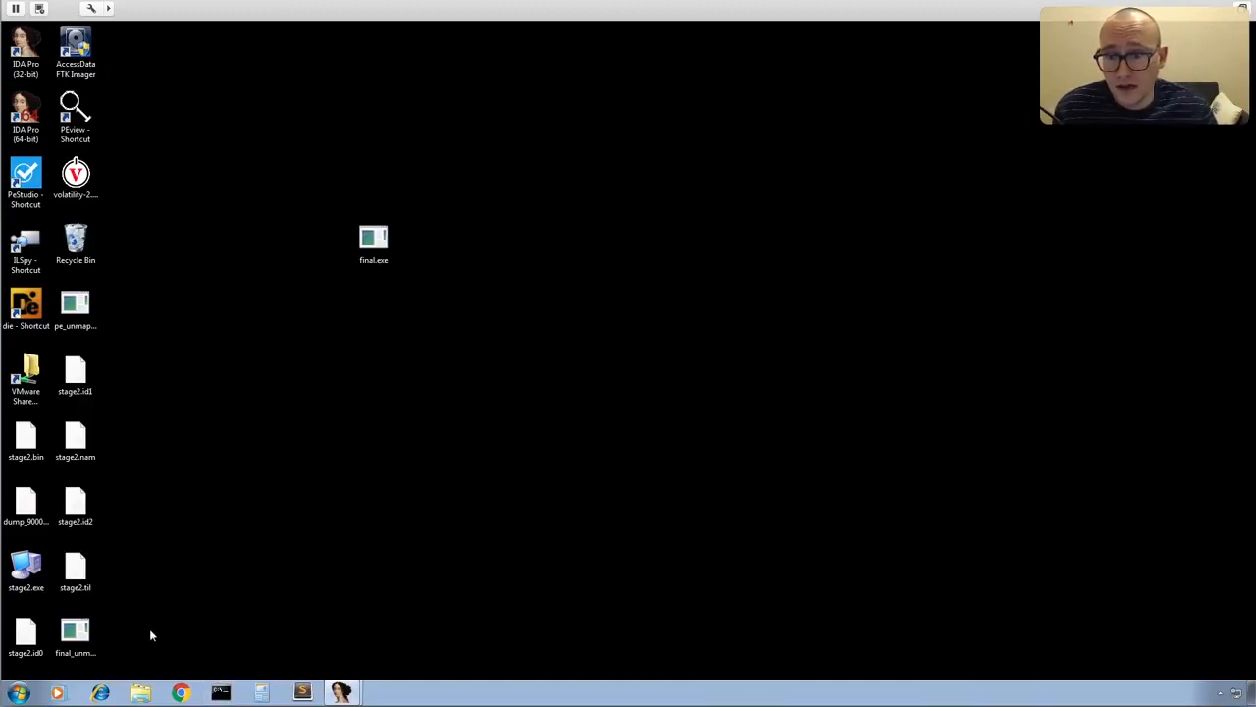
- Start a new IDA instance and load final_unmapped.exe from the desktop for disassembly, accepting the load options
click(340, 692)
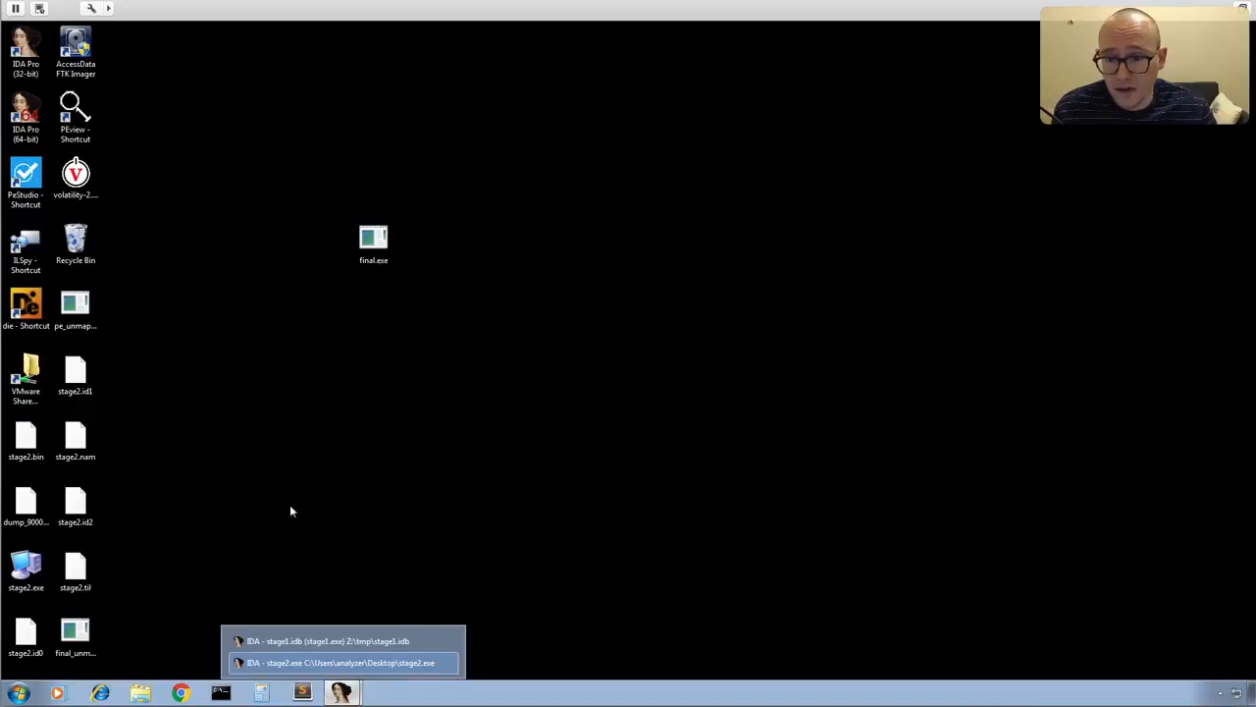
click(343, 693)
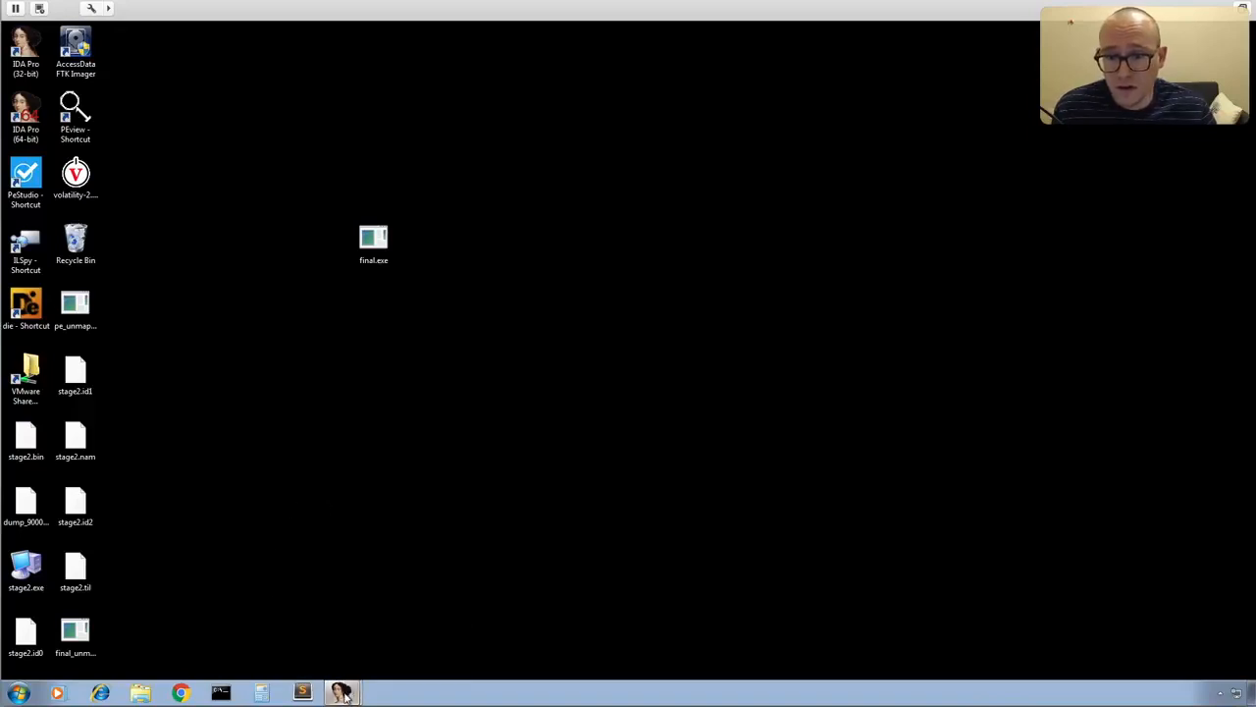
right_click(344, 693)
click(333, 638)
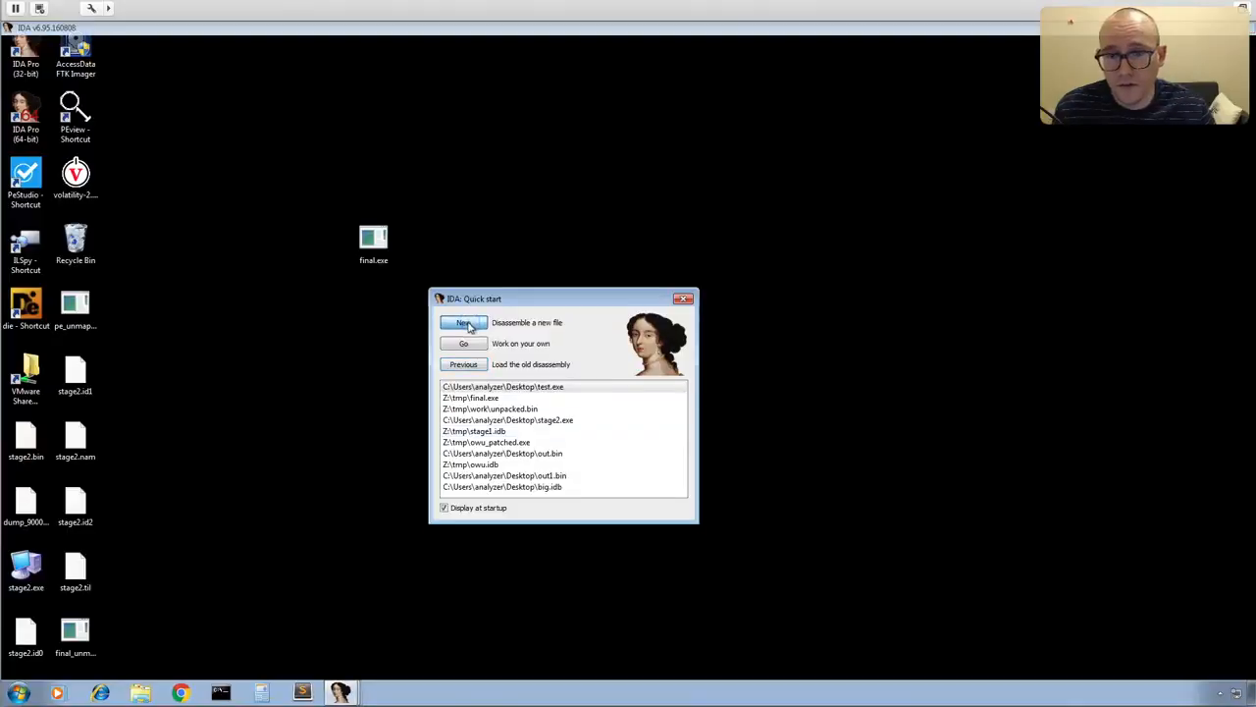
click(462, 322)
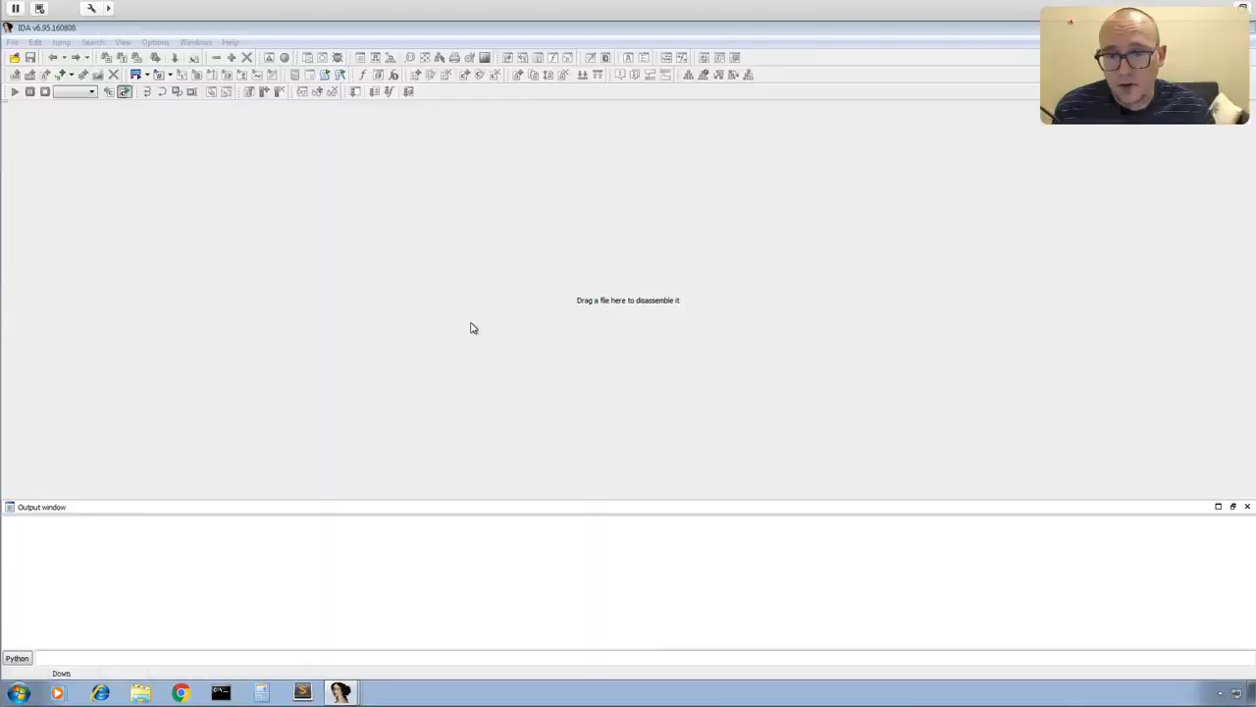
click(328, 247)
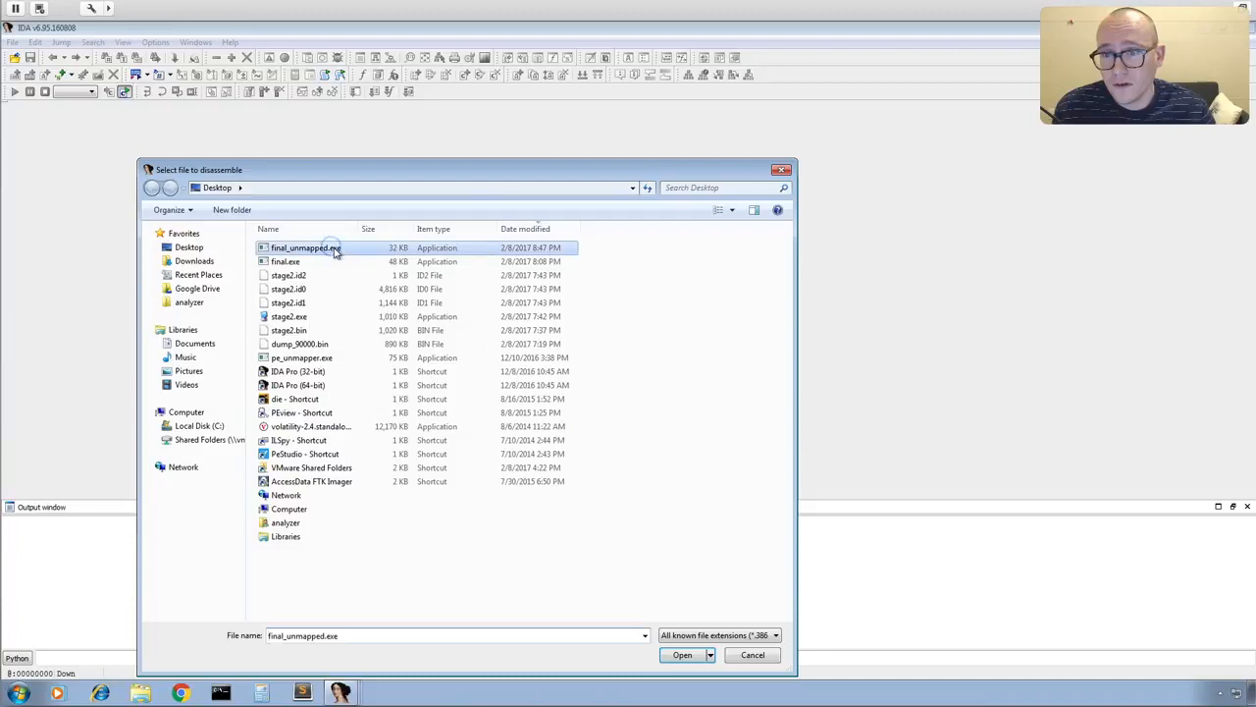
click(684, 654)
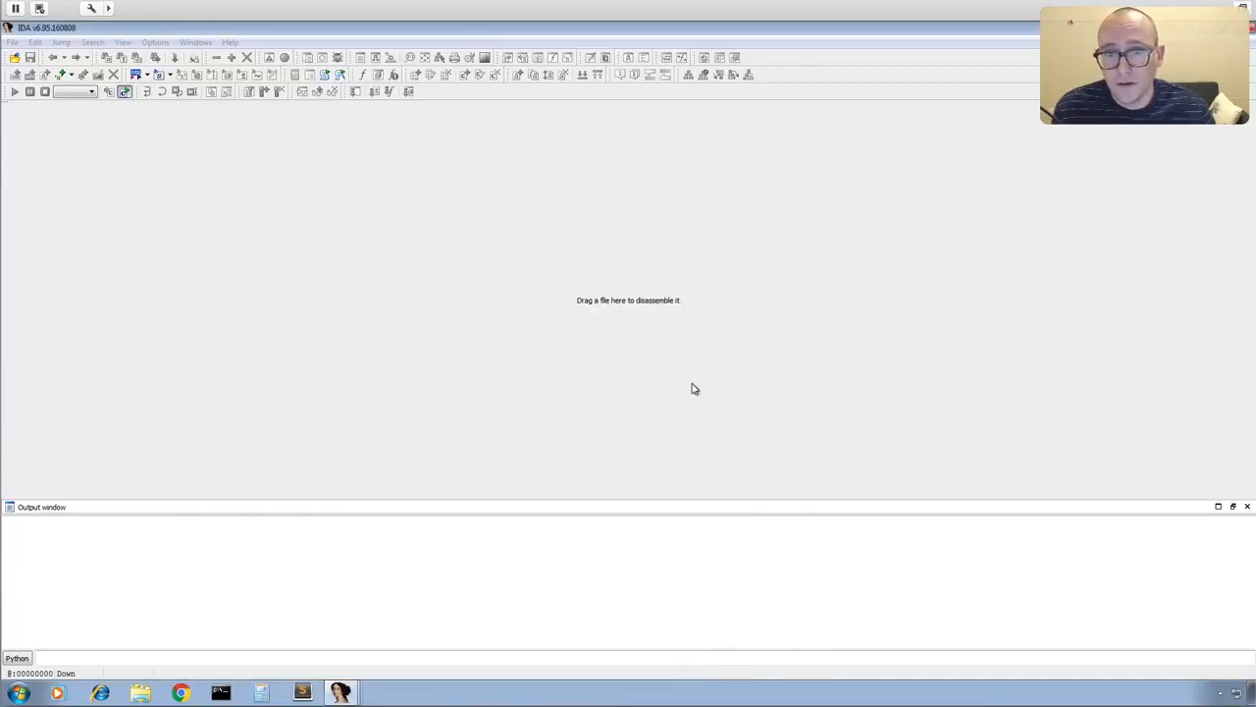
click(582, 506)
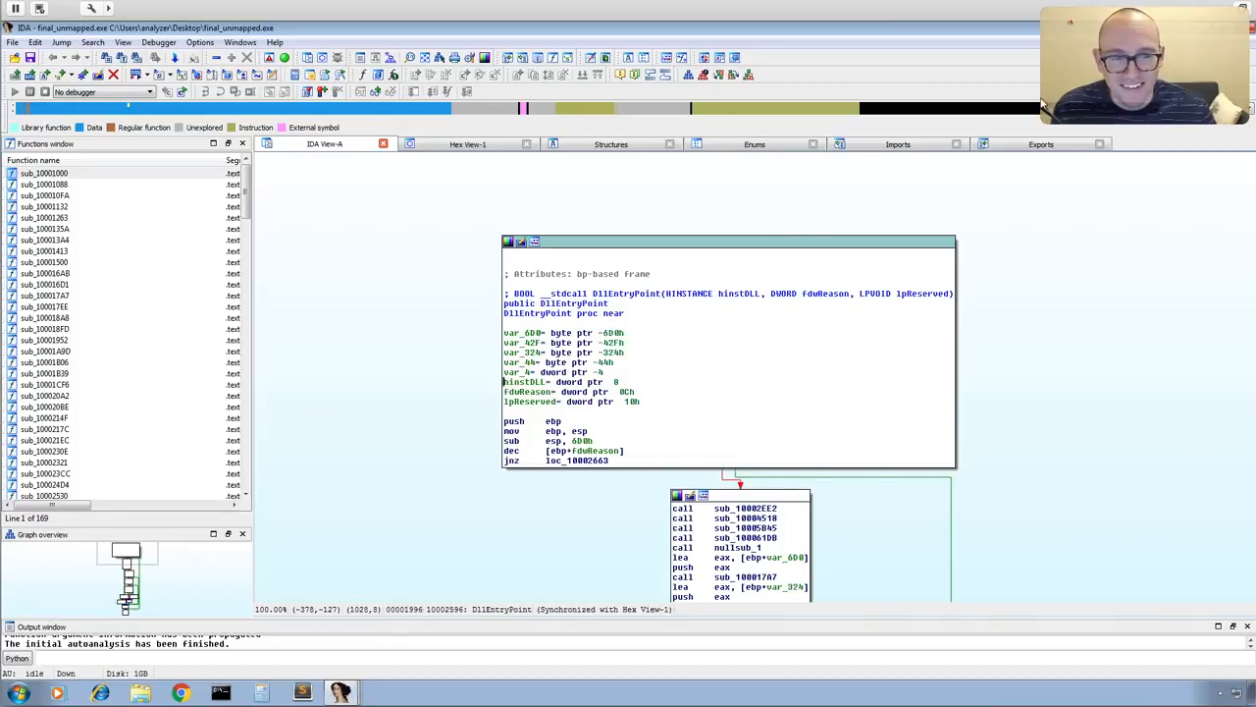
- Review the exports and imported functions of final_unmapped.exe
click(1041, 144)
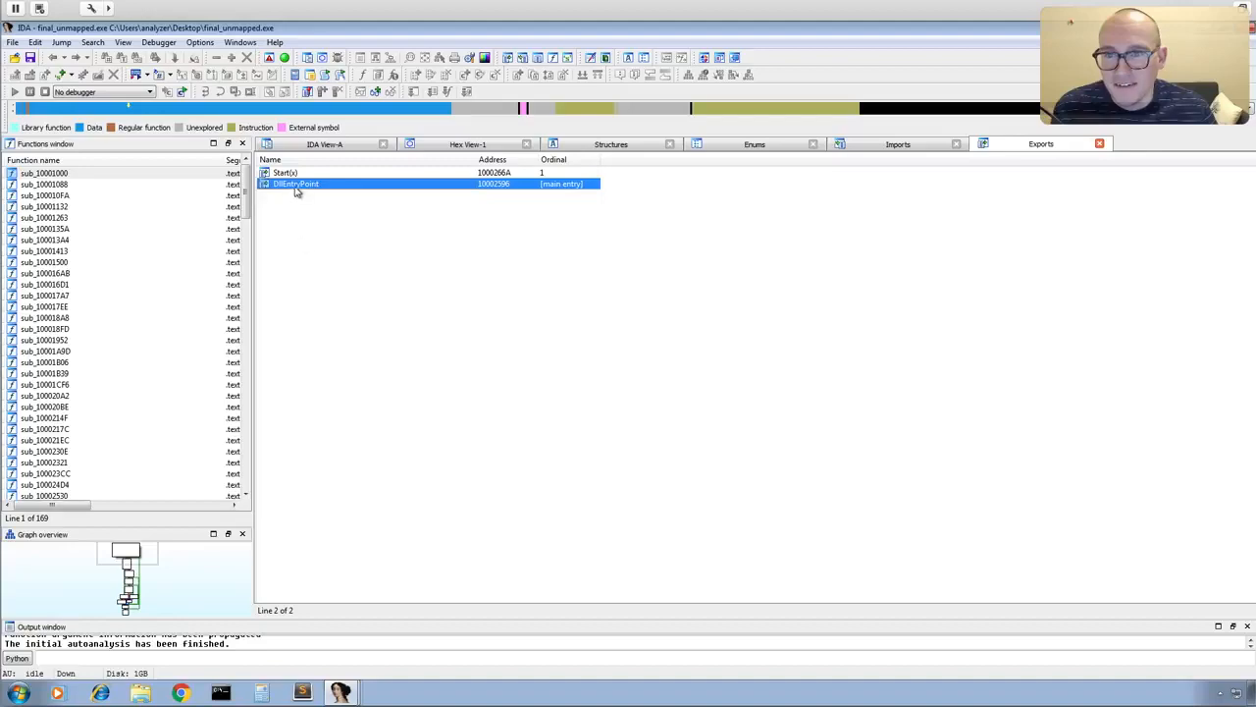
click(900, 146)
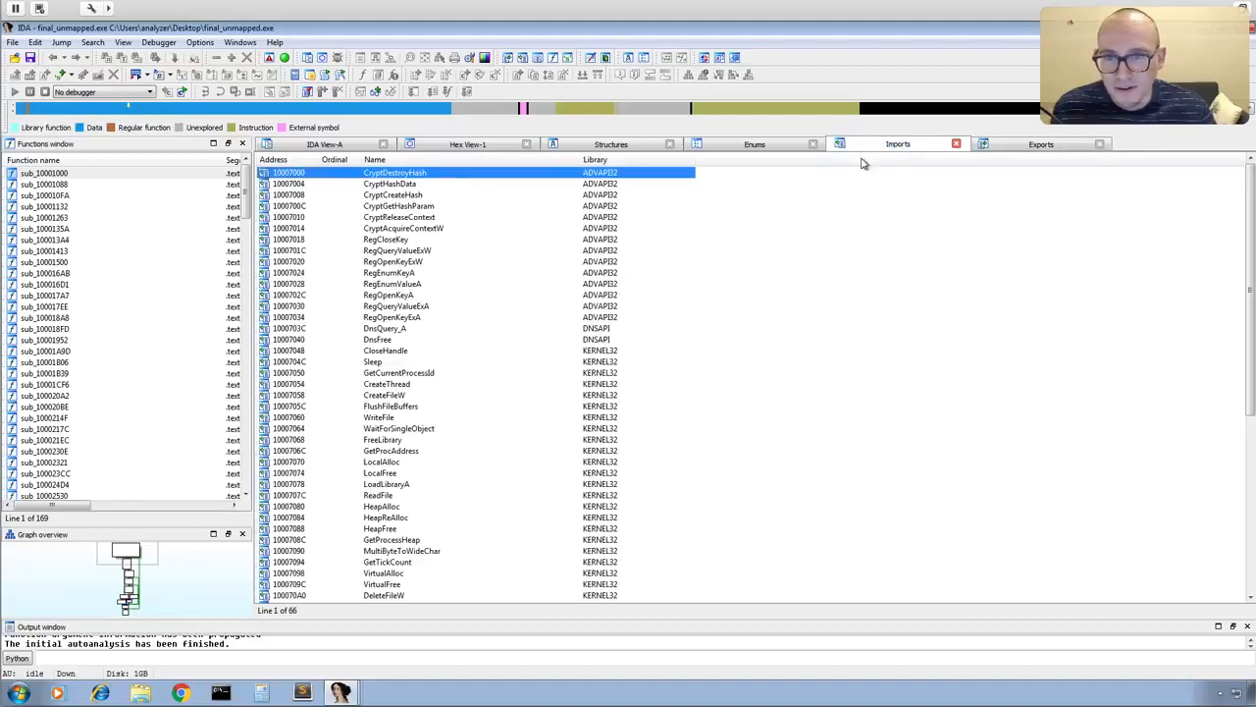
scroll(457, 285, down, 10)
scroll(457, 291, up, 10)
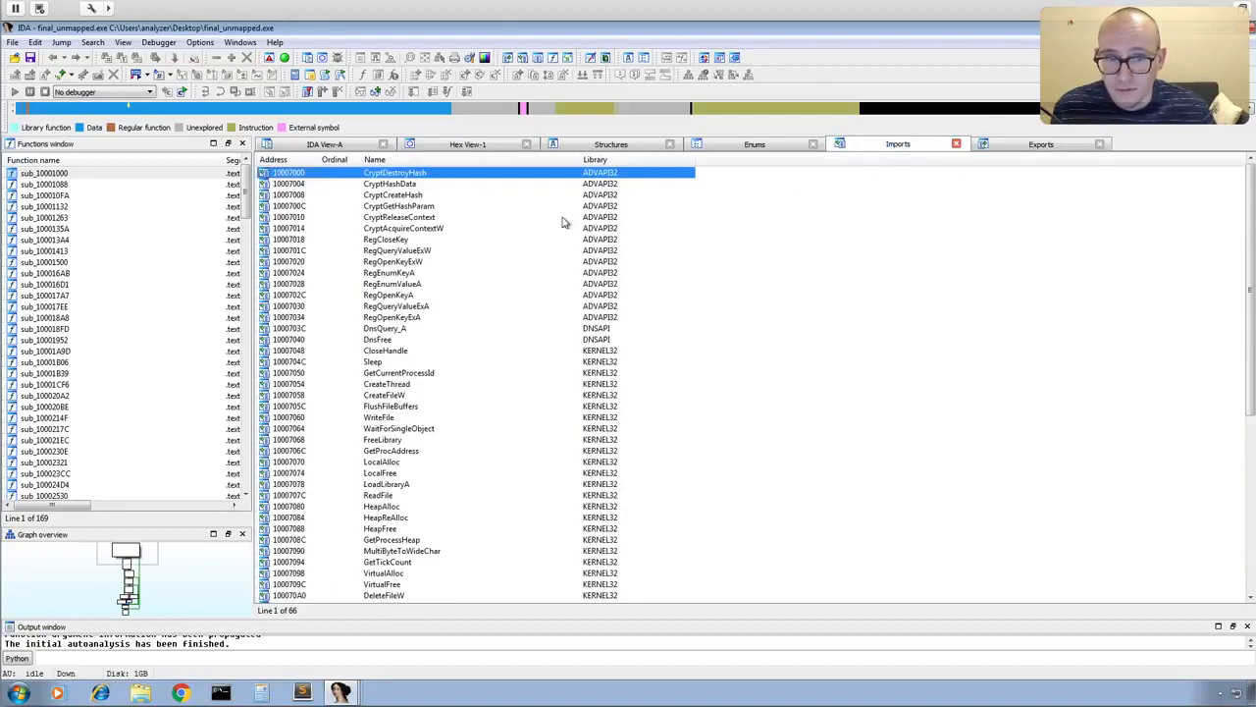
- List the strings of final_unmapped.exe and examine them for IP addresses, HTTP user agent, DLL names and configuration markers
click(571, 57)
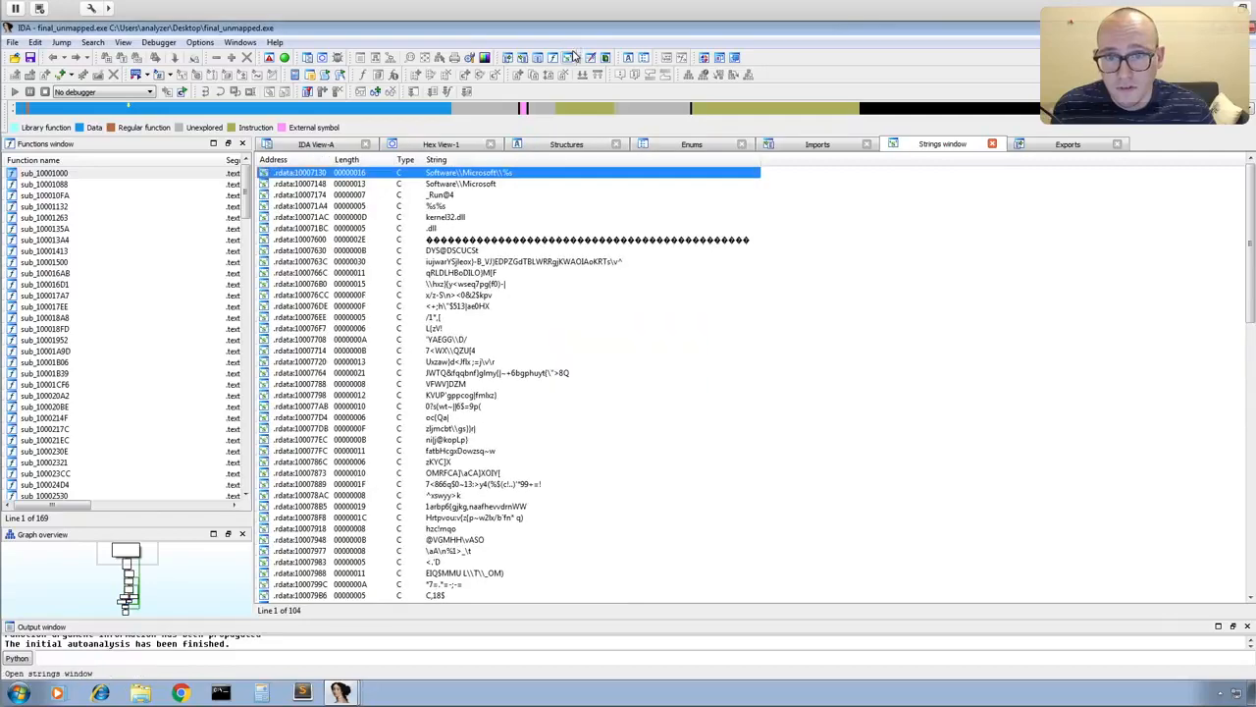
scroll(576, 230, down, 20)
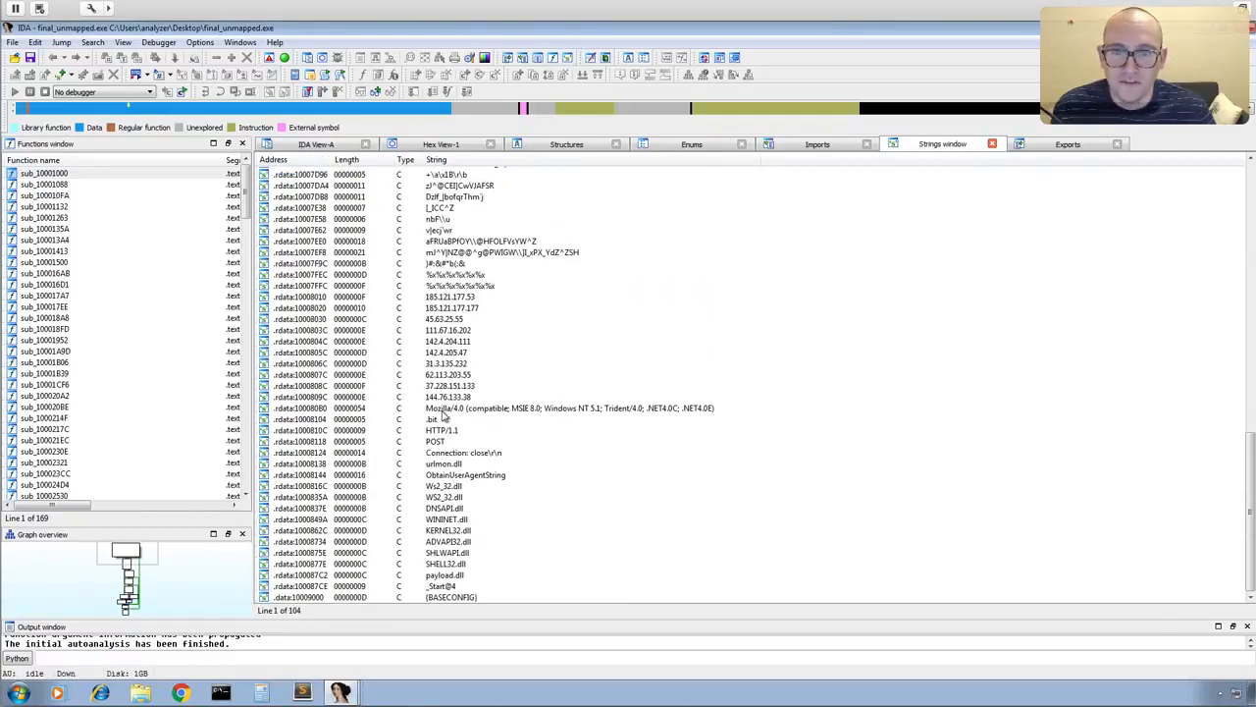
click(608, 410)
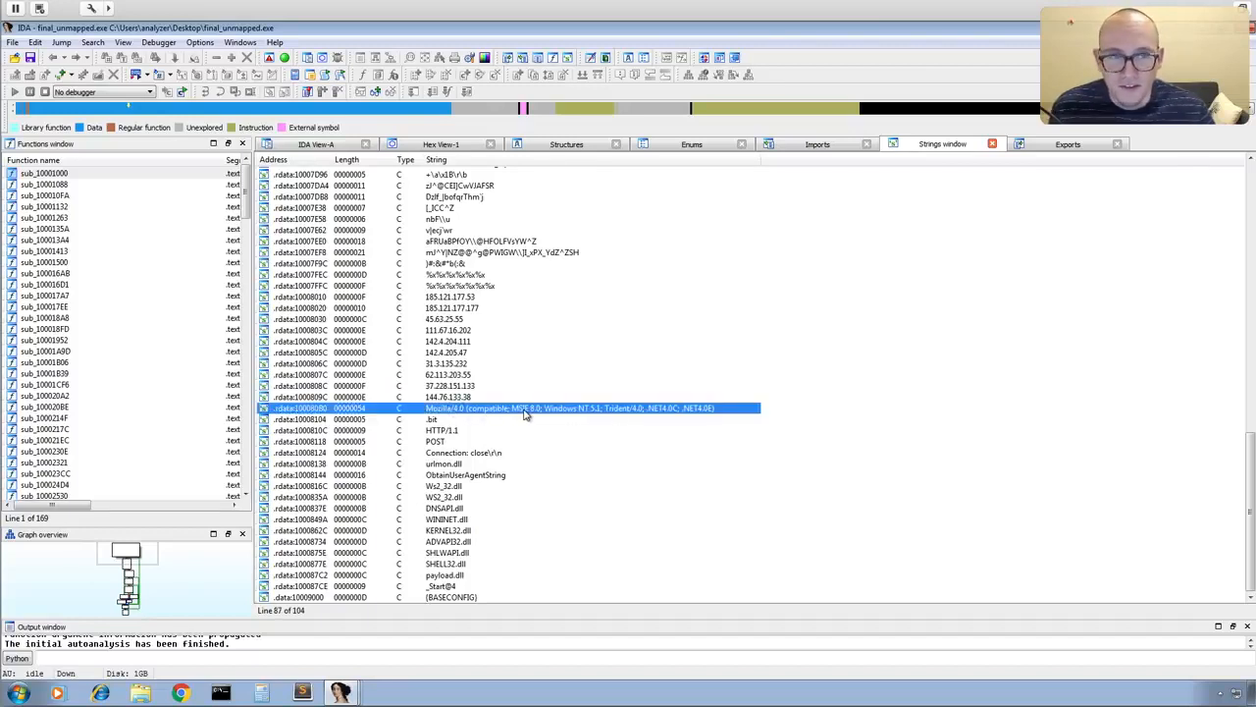
click(487, 499)
scroll(488, 499, up, 5)
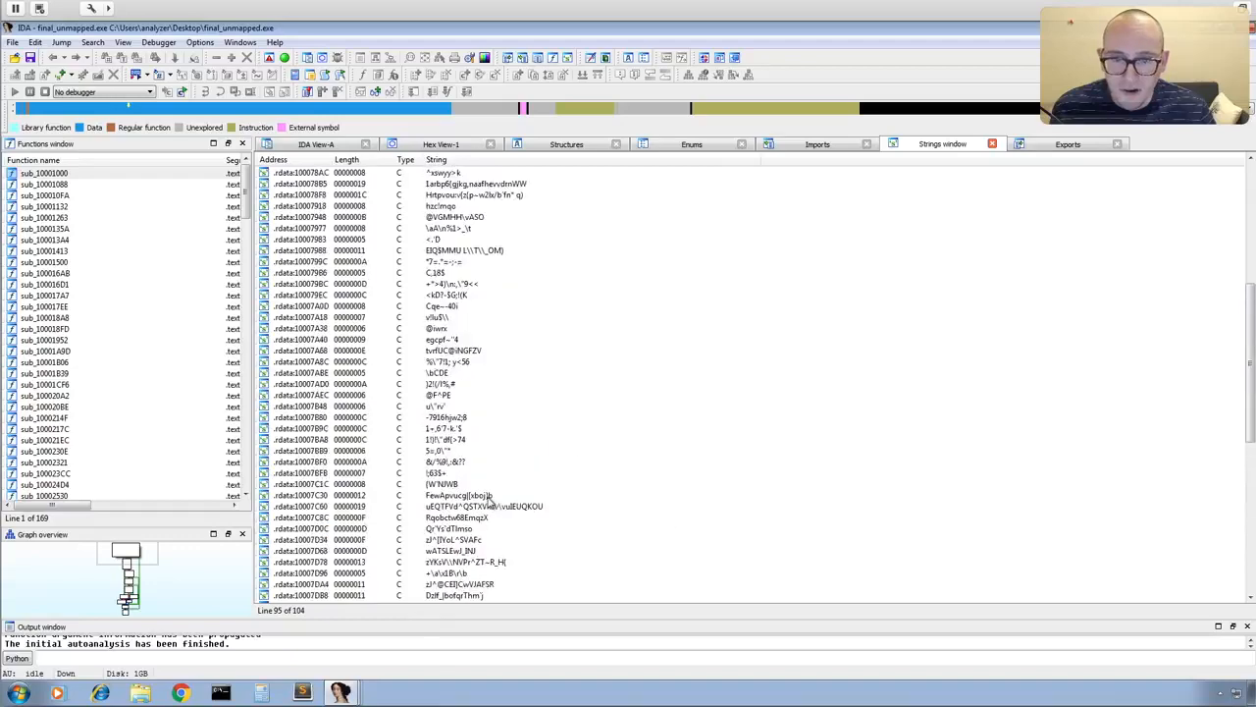
scroll(488, 498, down, 5)
click(467, 596)
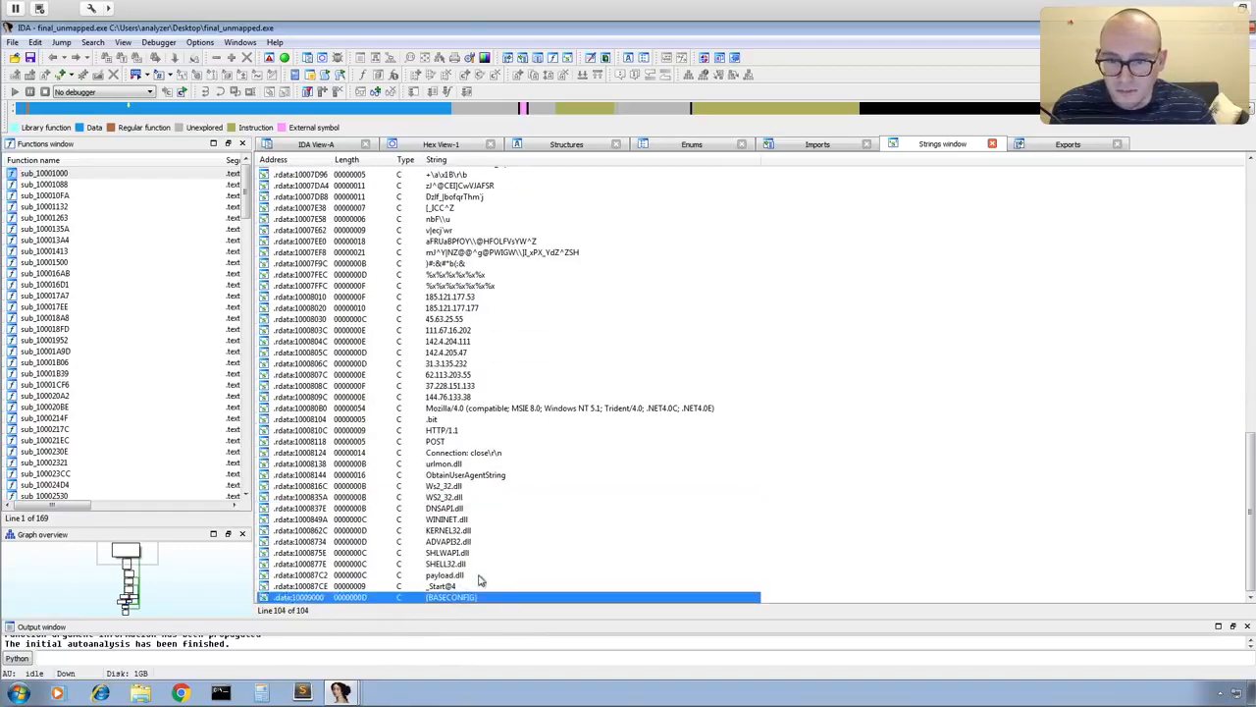
scroll(517, 373, up, 9)
scroll(516, 364, up, 13)
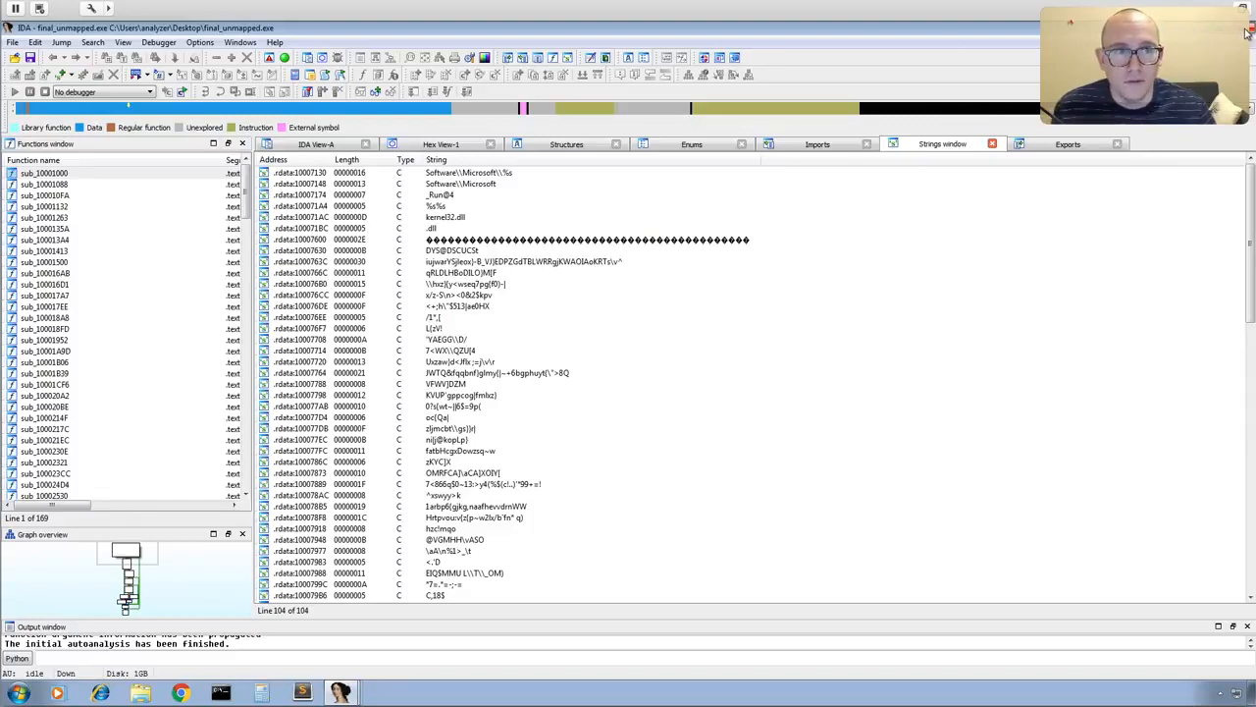
- Minimize IDA and rename final_unmapped.exe on the desktop to final_unmapped.dll, accepting the extension change
click(1204, 27)
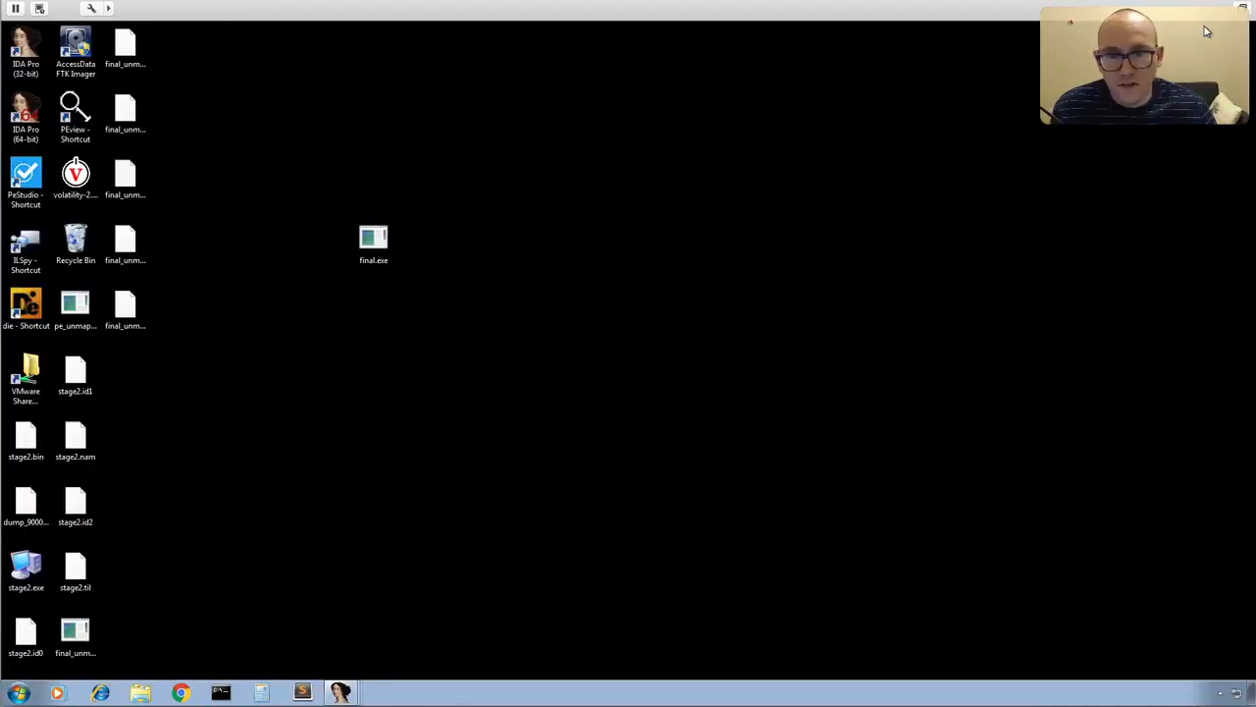
click(76, 653)
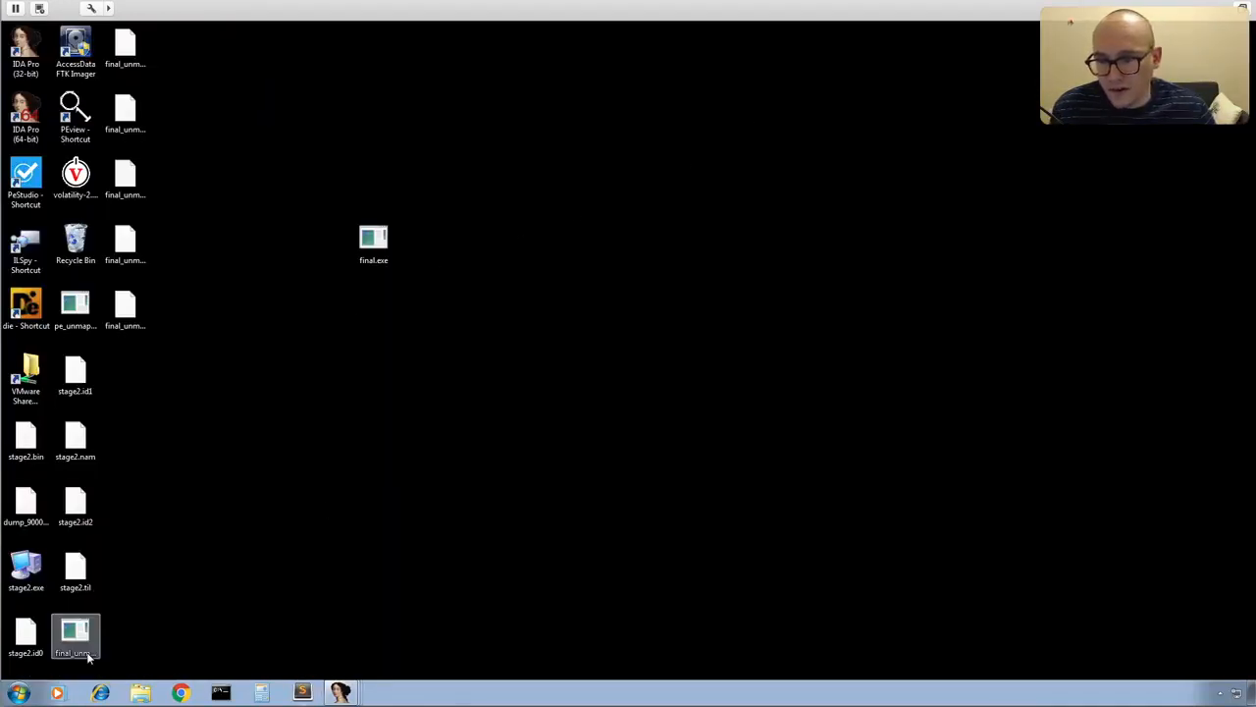
click(78, 655)
key(End)
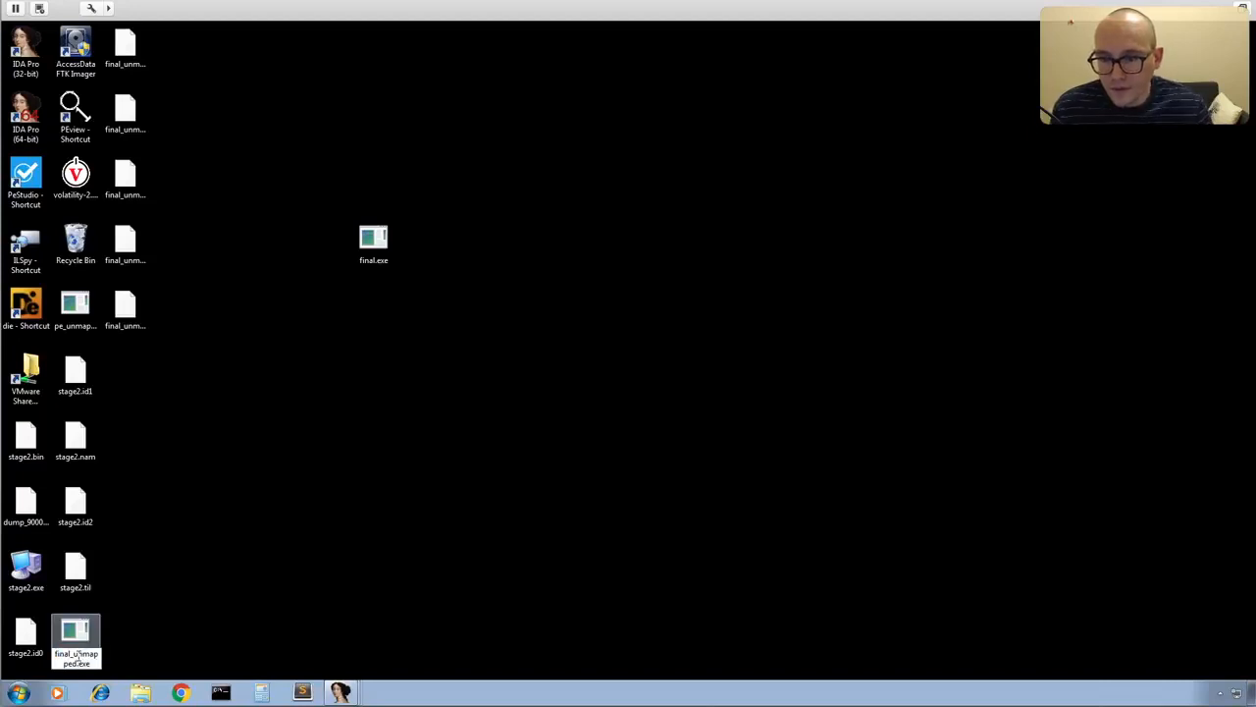
key(BackSpace)
key(BackSpace)
key(BackSpace)
text(dll)
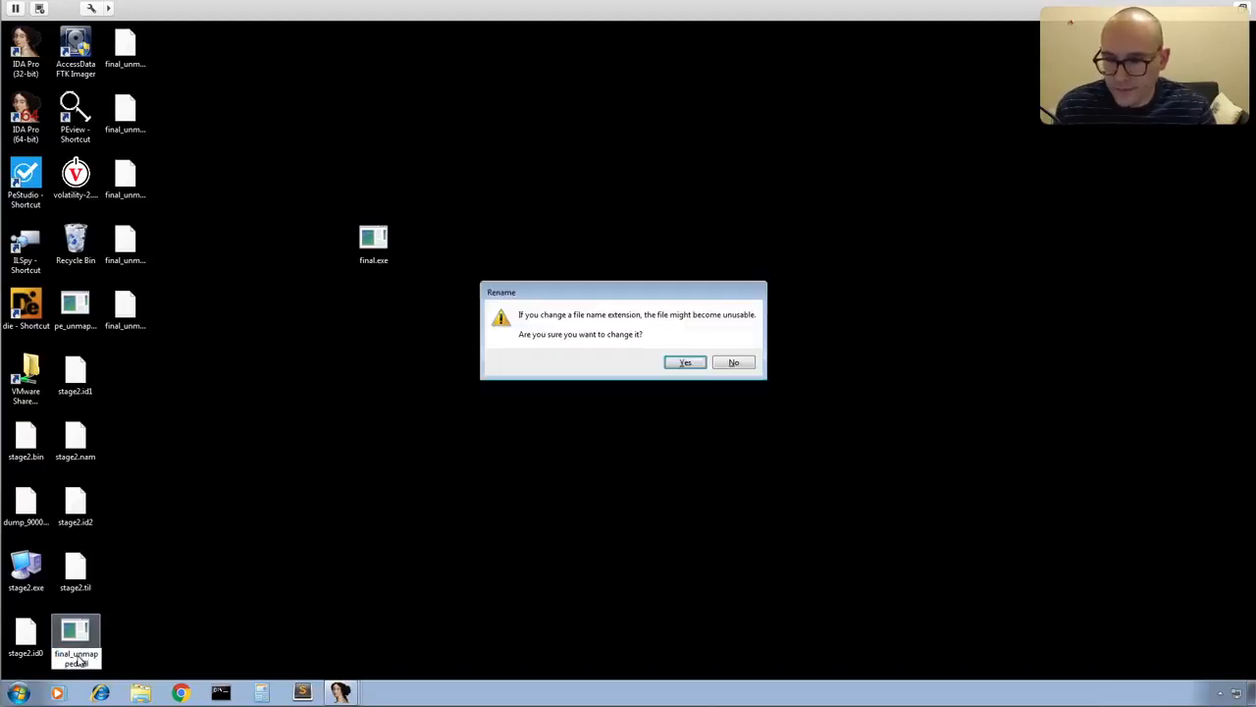
key(Return)
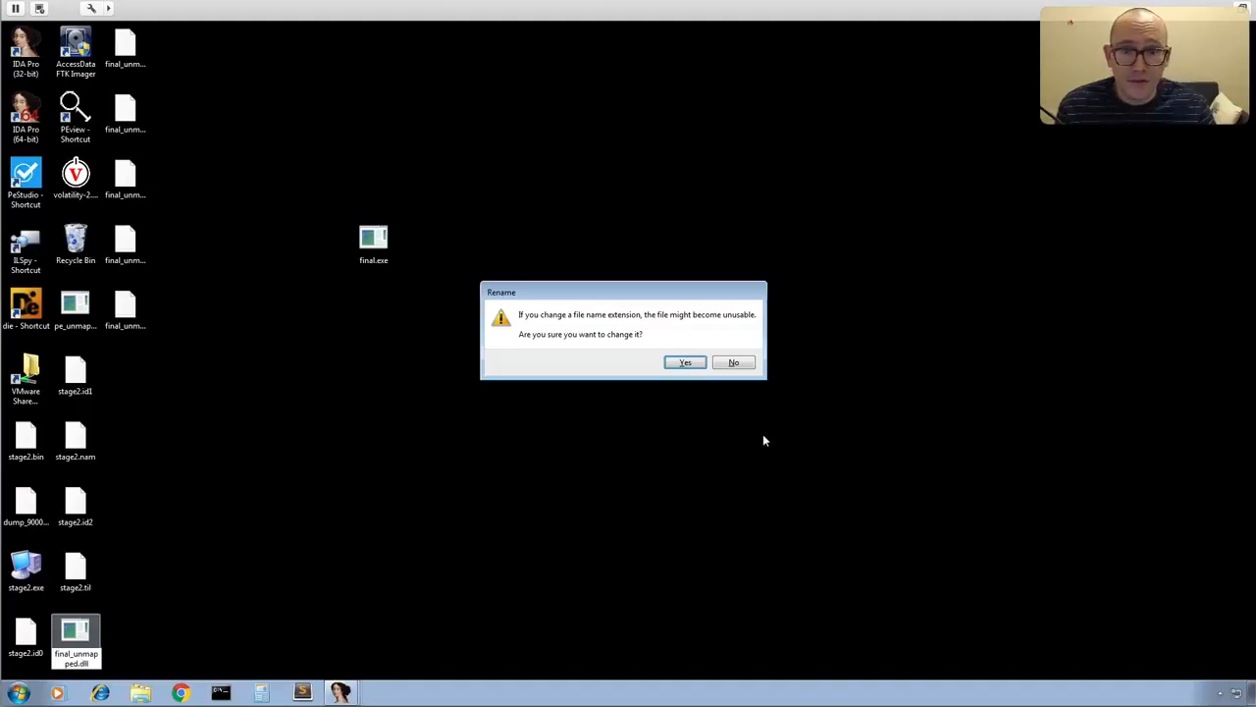
click(677, 363)
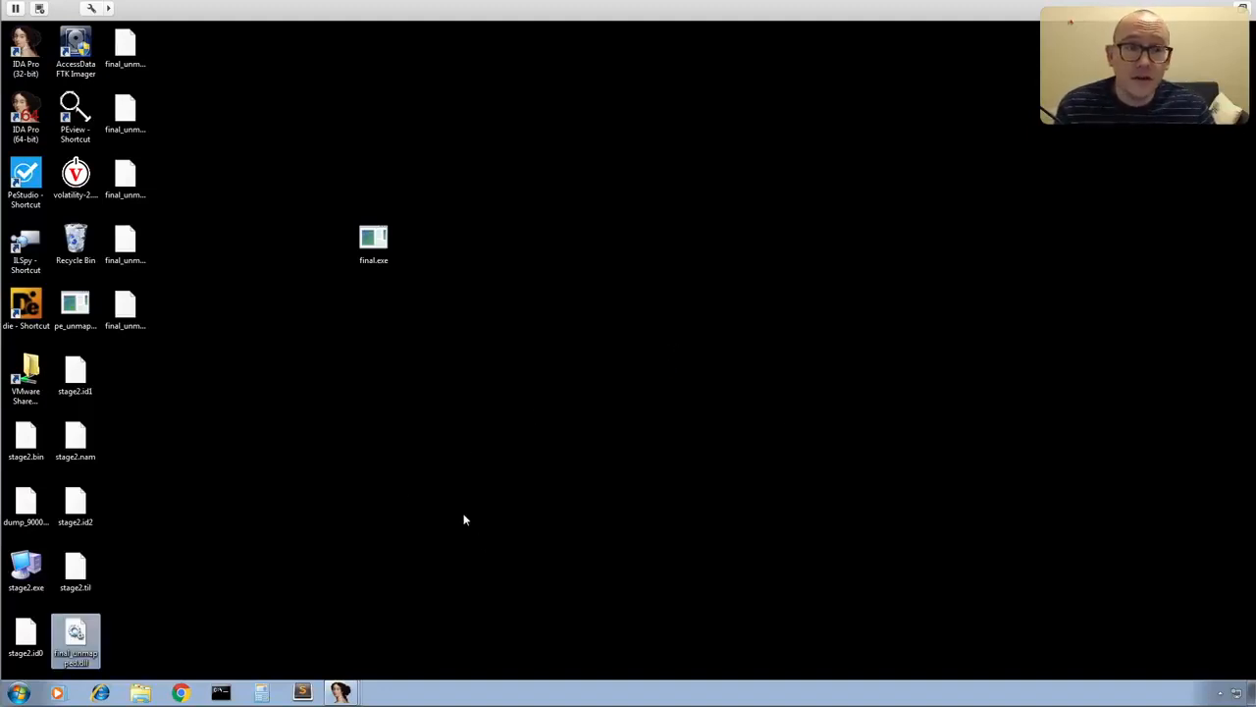
- Return to the IDA window containing the final_unmapped.exe disassembly
click(343, 692)
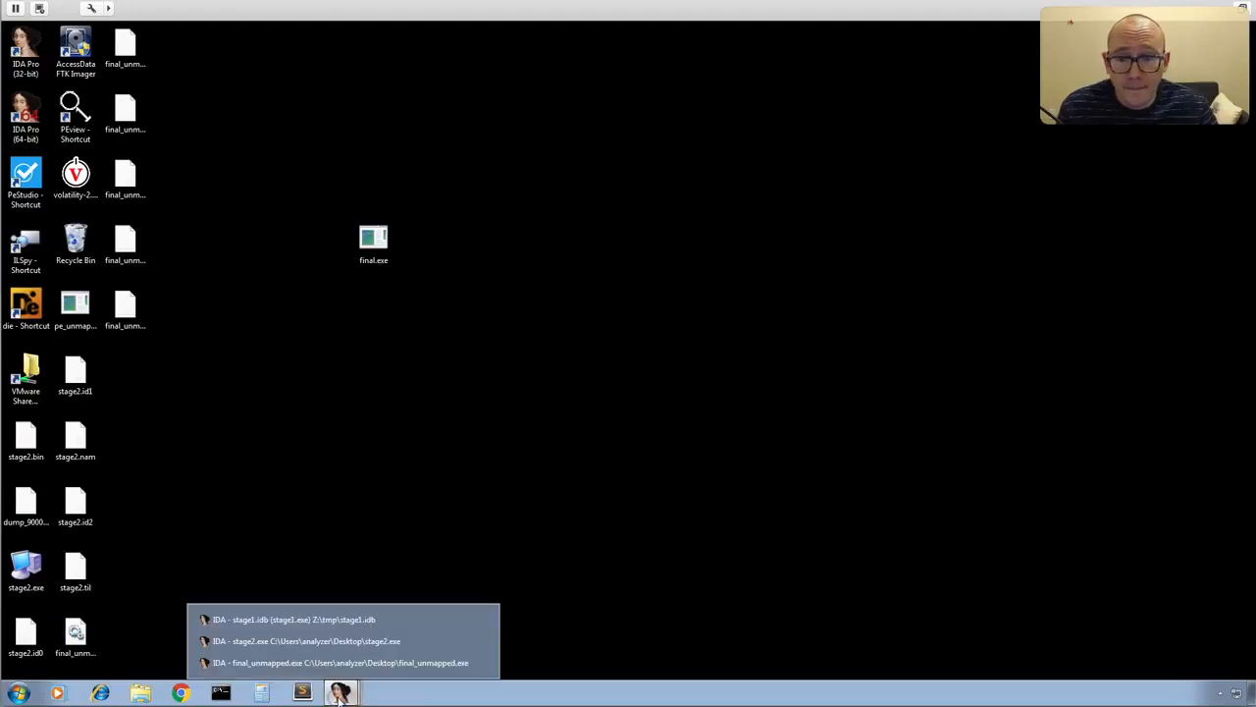
click(447, 663)
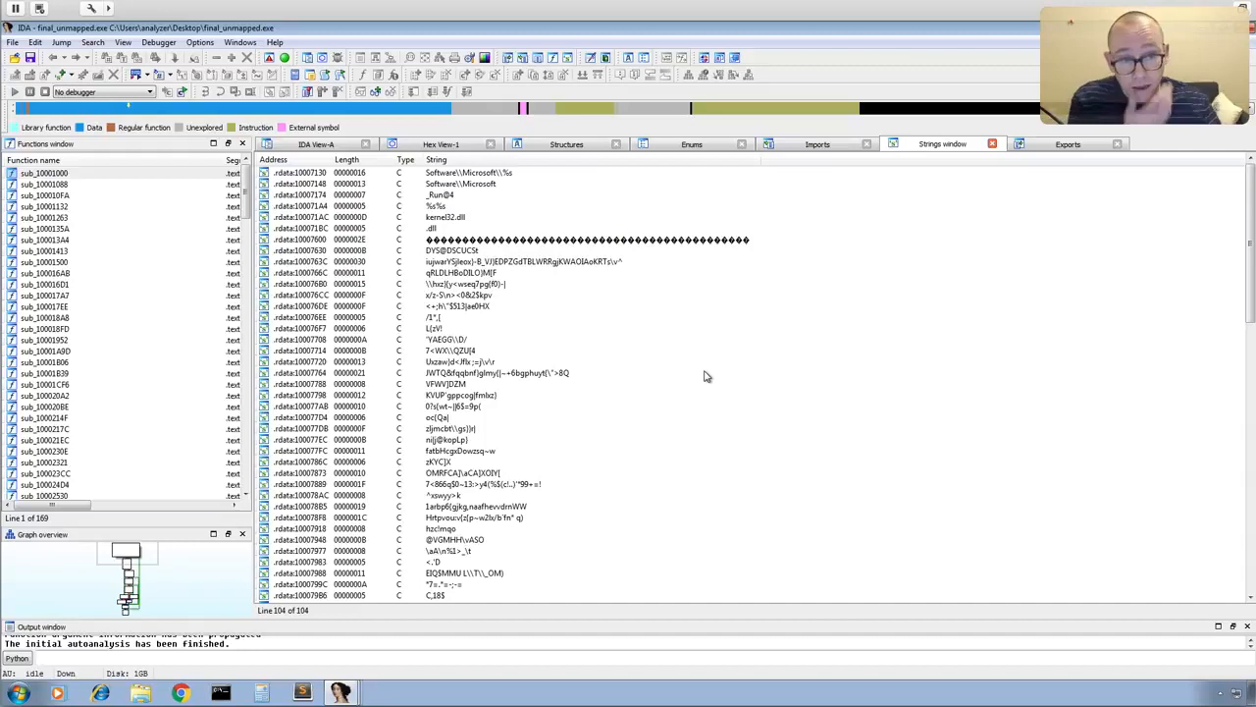